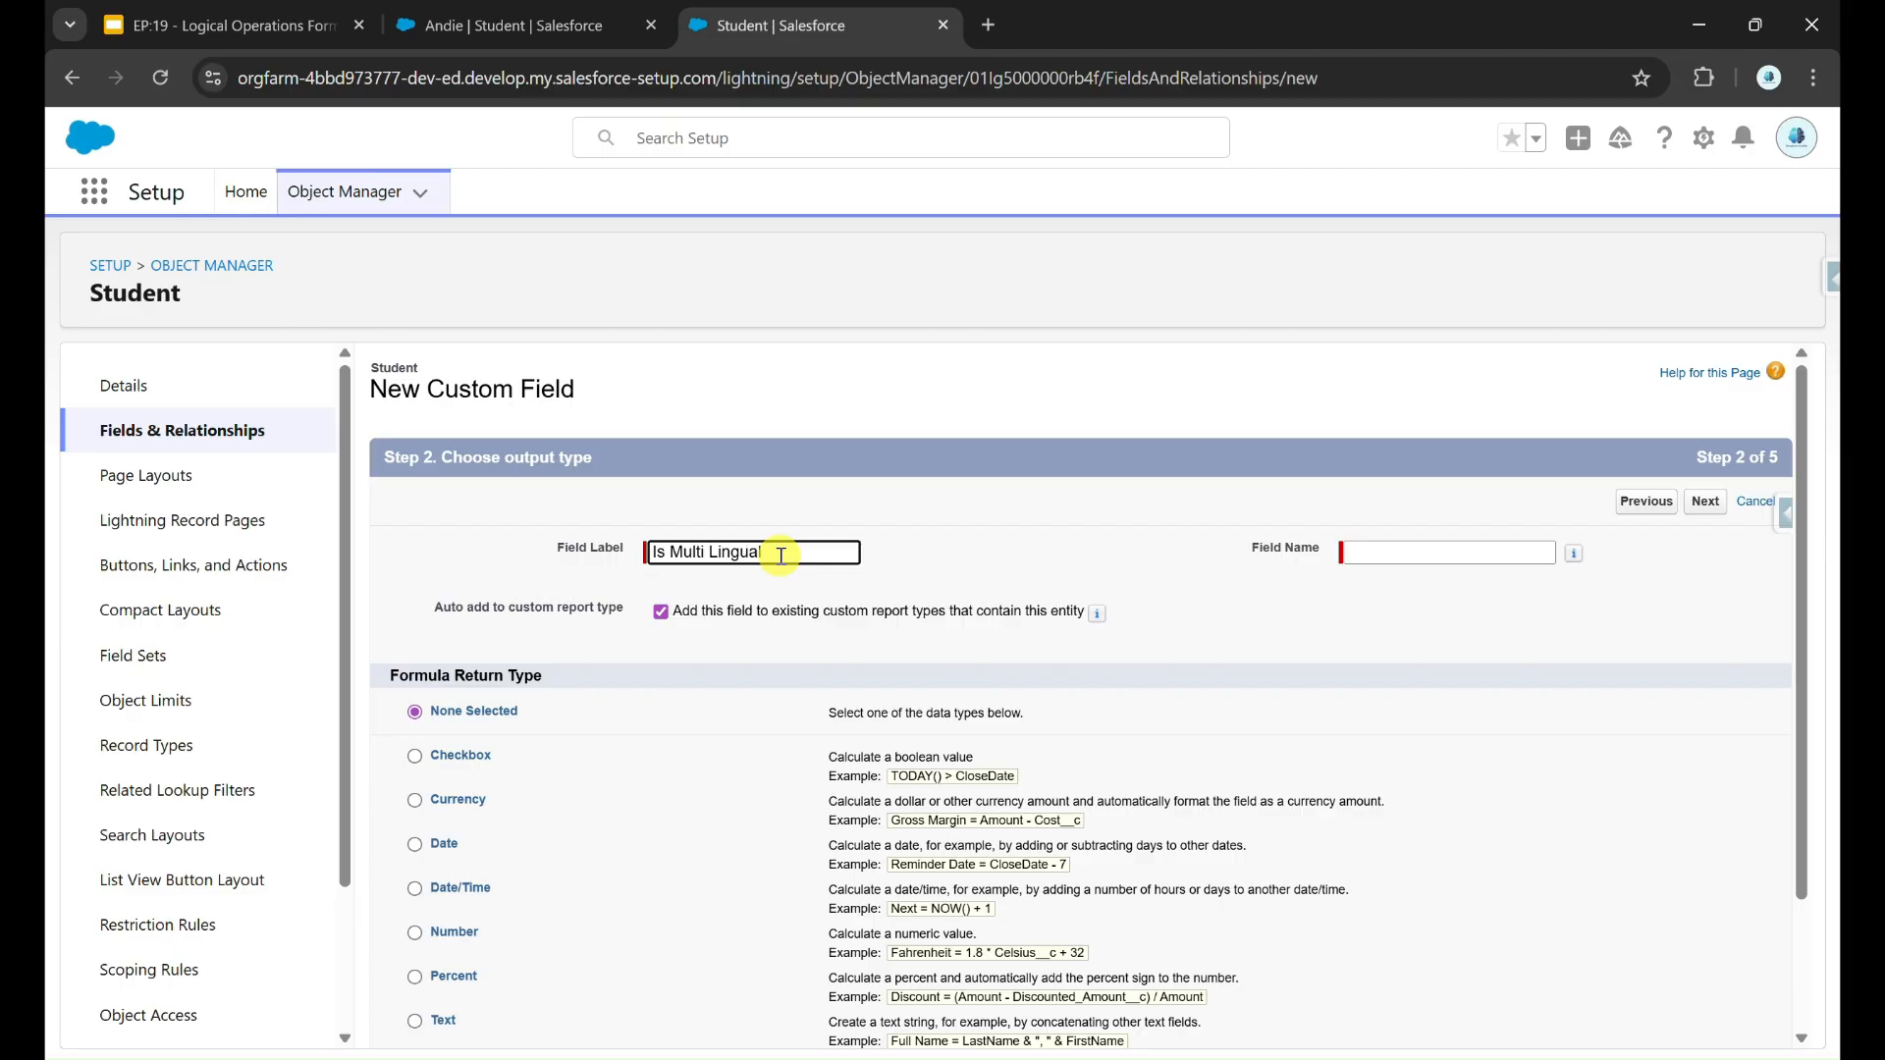
Step: Complete the field label as "Is Multi Lingual ?", choose Checkbox as the formula return type, and proceed to the formula step
scroll(781, 556, "down", 1)
type("?")
scroll(783, 562, "down", 1)
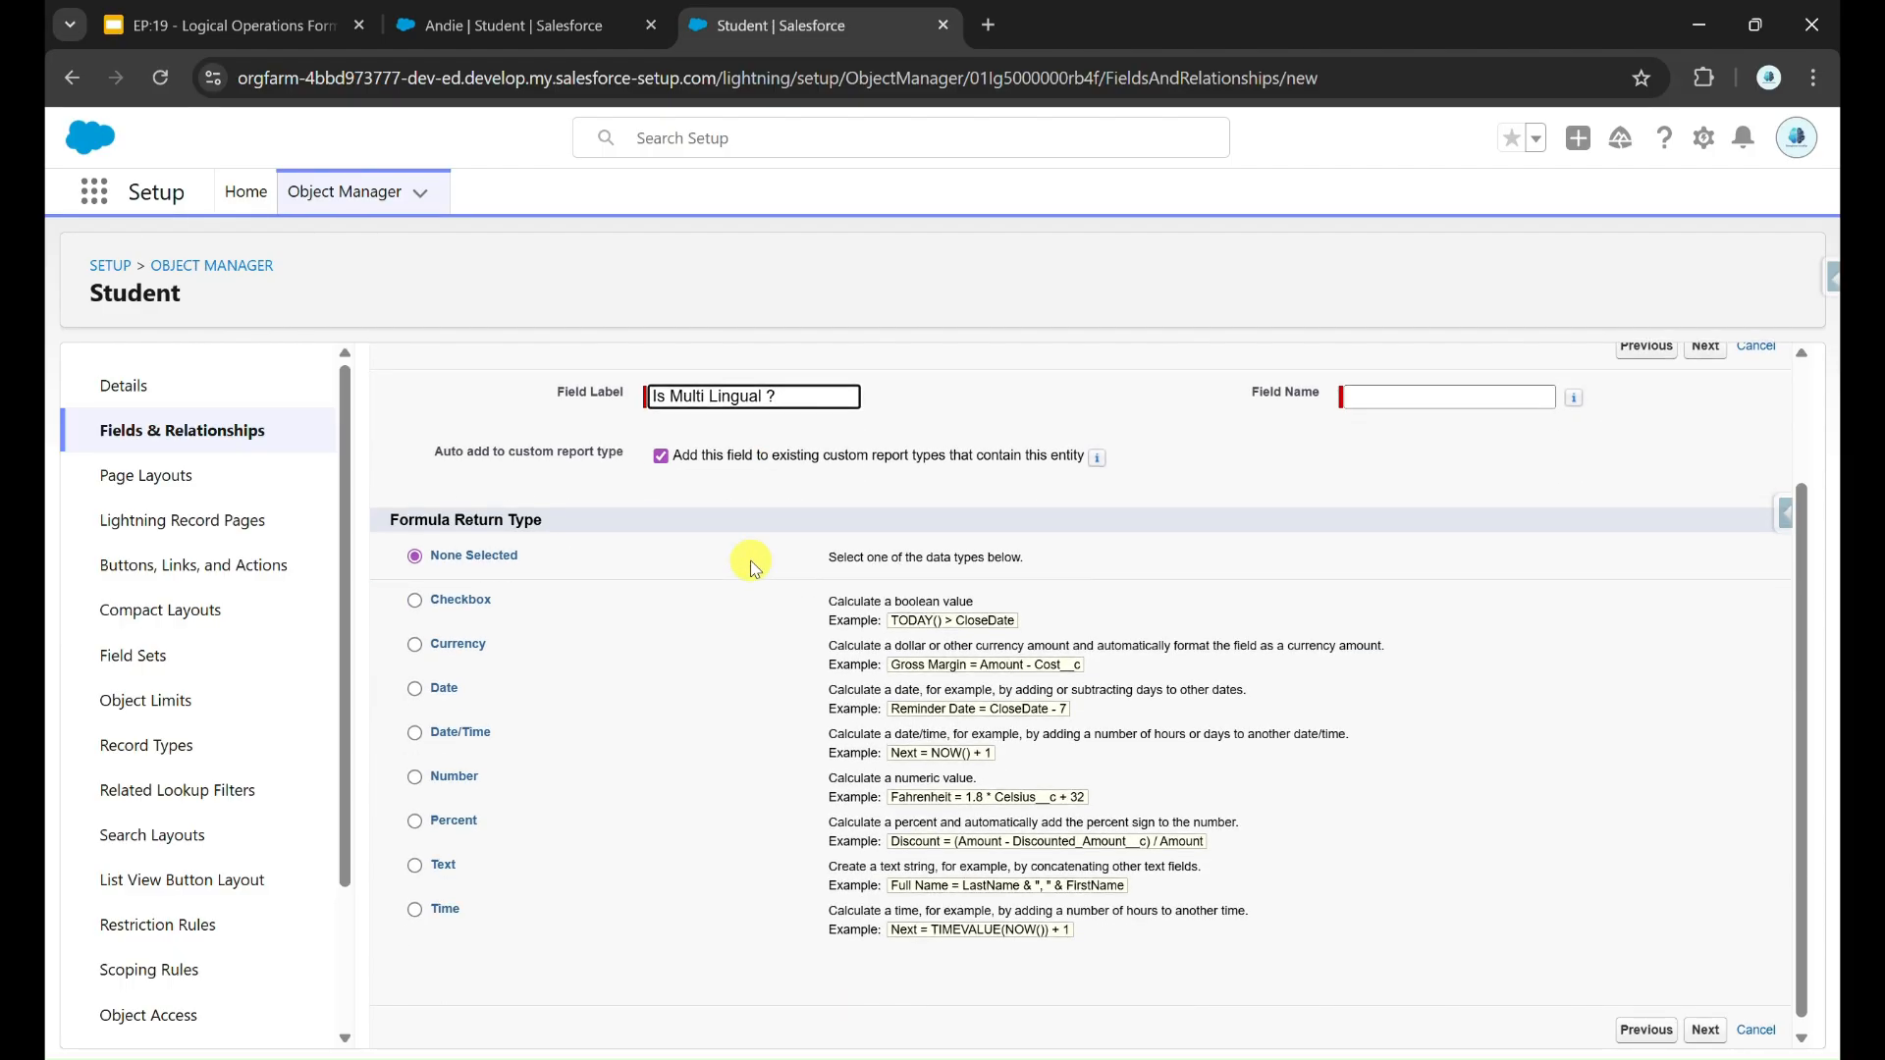
left_click(481, 599)
scroll(1129, 496, "up", 1)
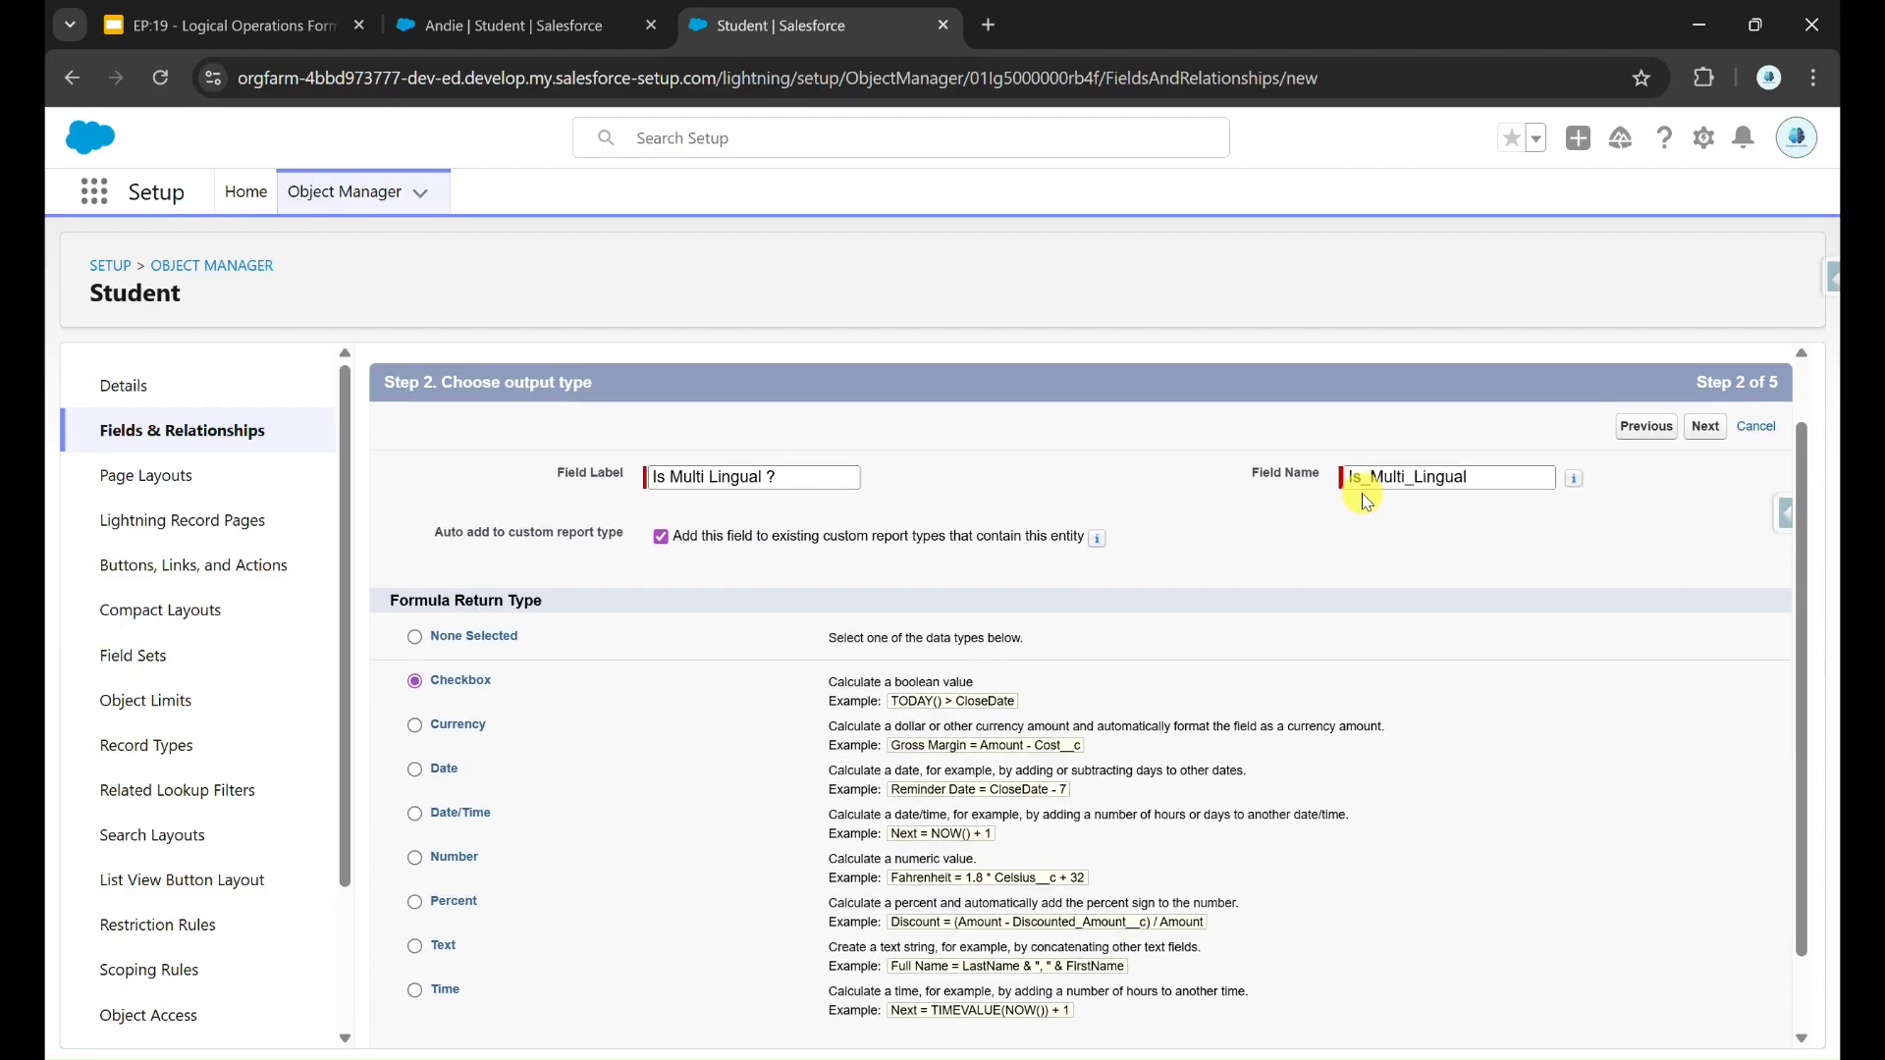
left_click(1702, 430)
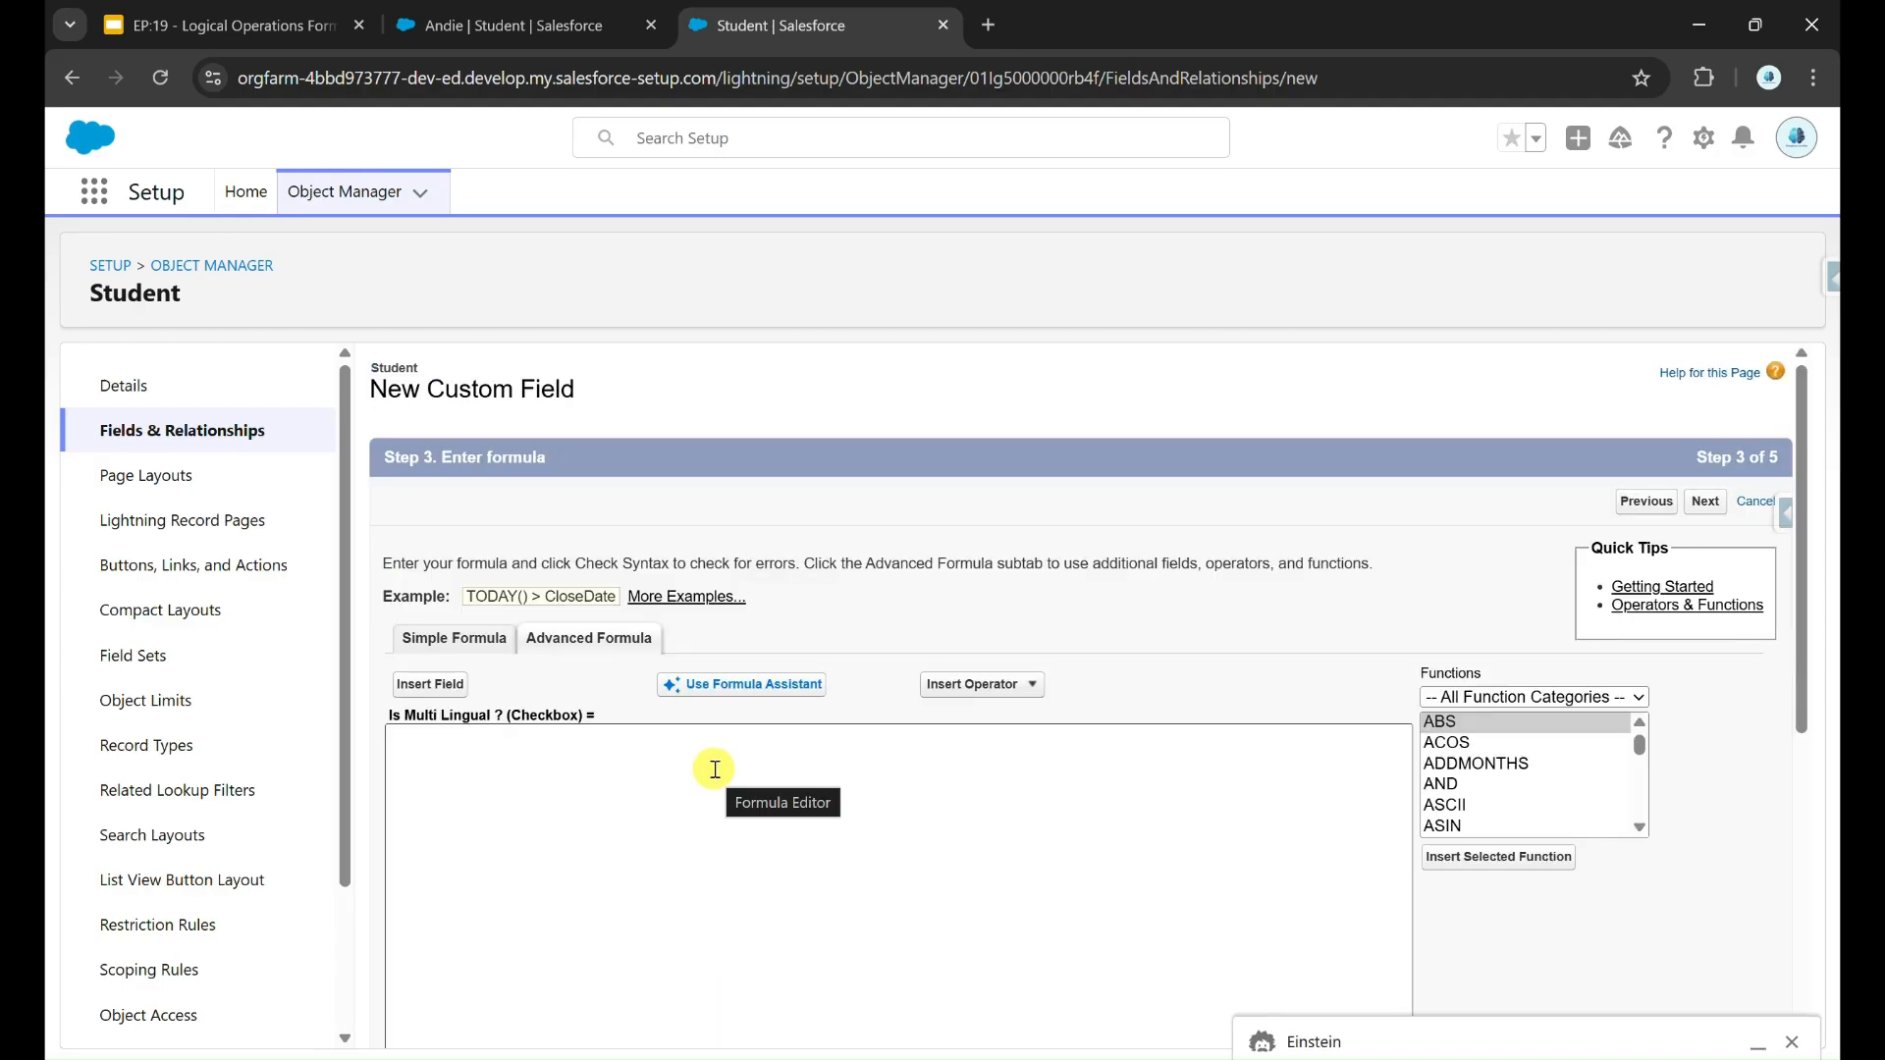
Step: Start the formula with an empty IF() function in the advanced formula editor
left_click(715, 770)
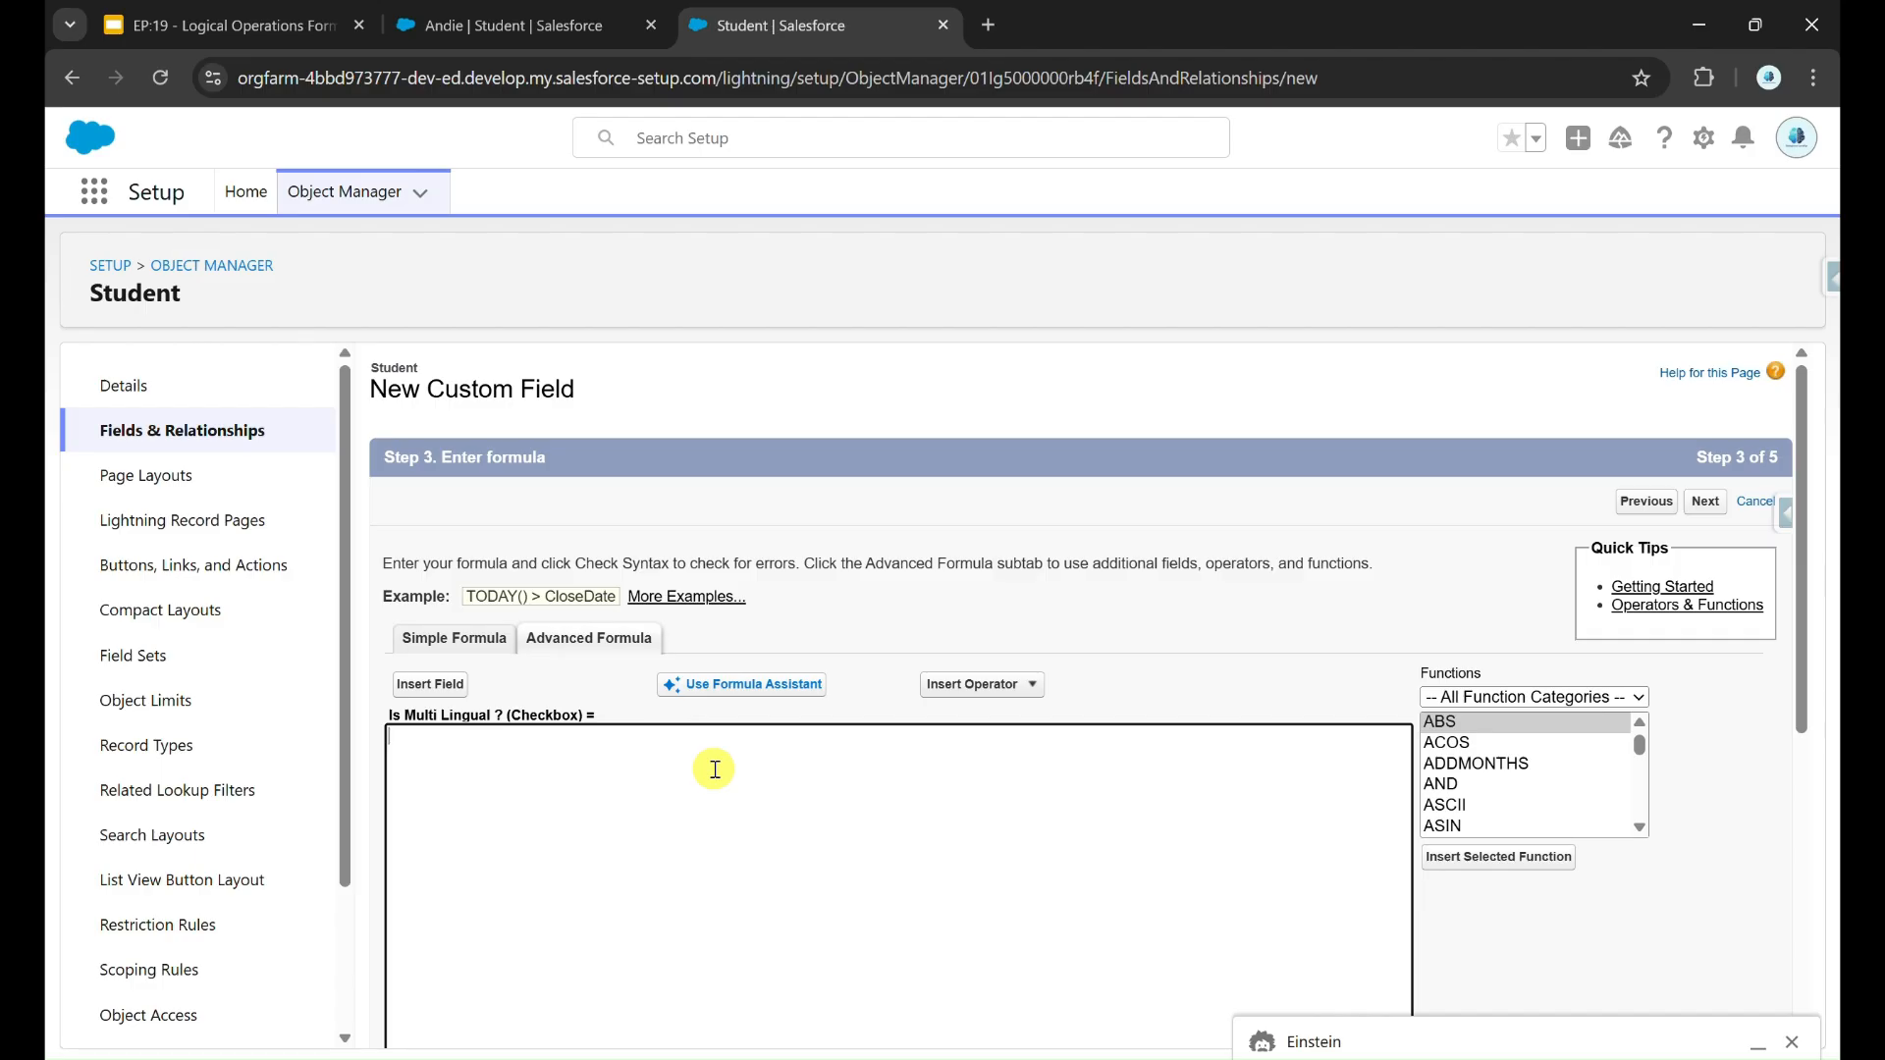
scroll(715, 771, "up", 5)
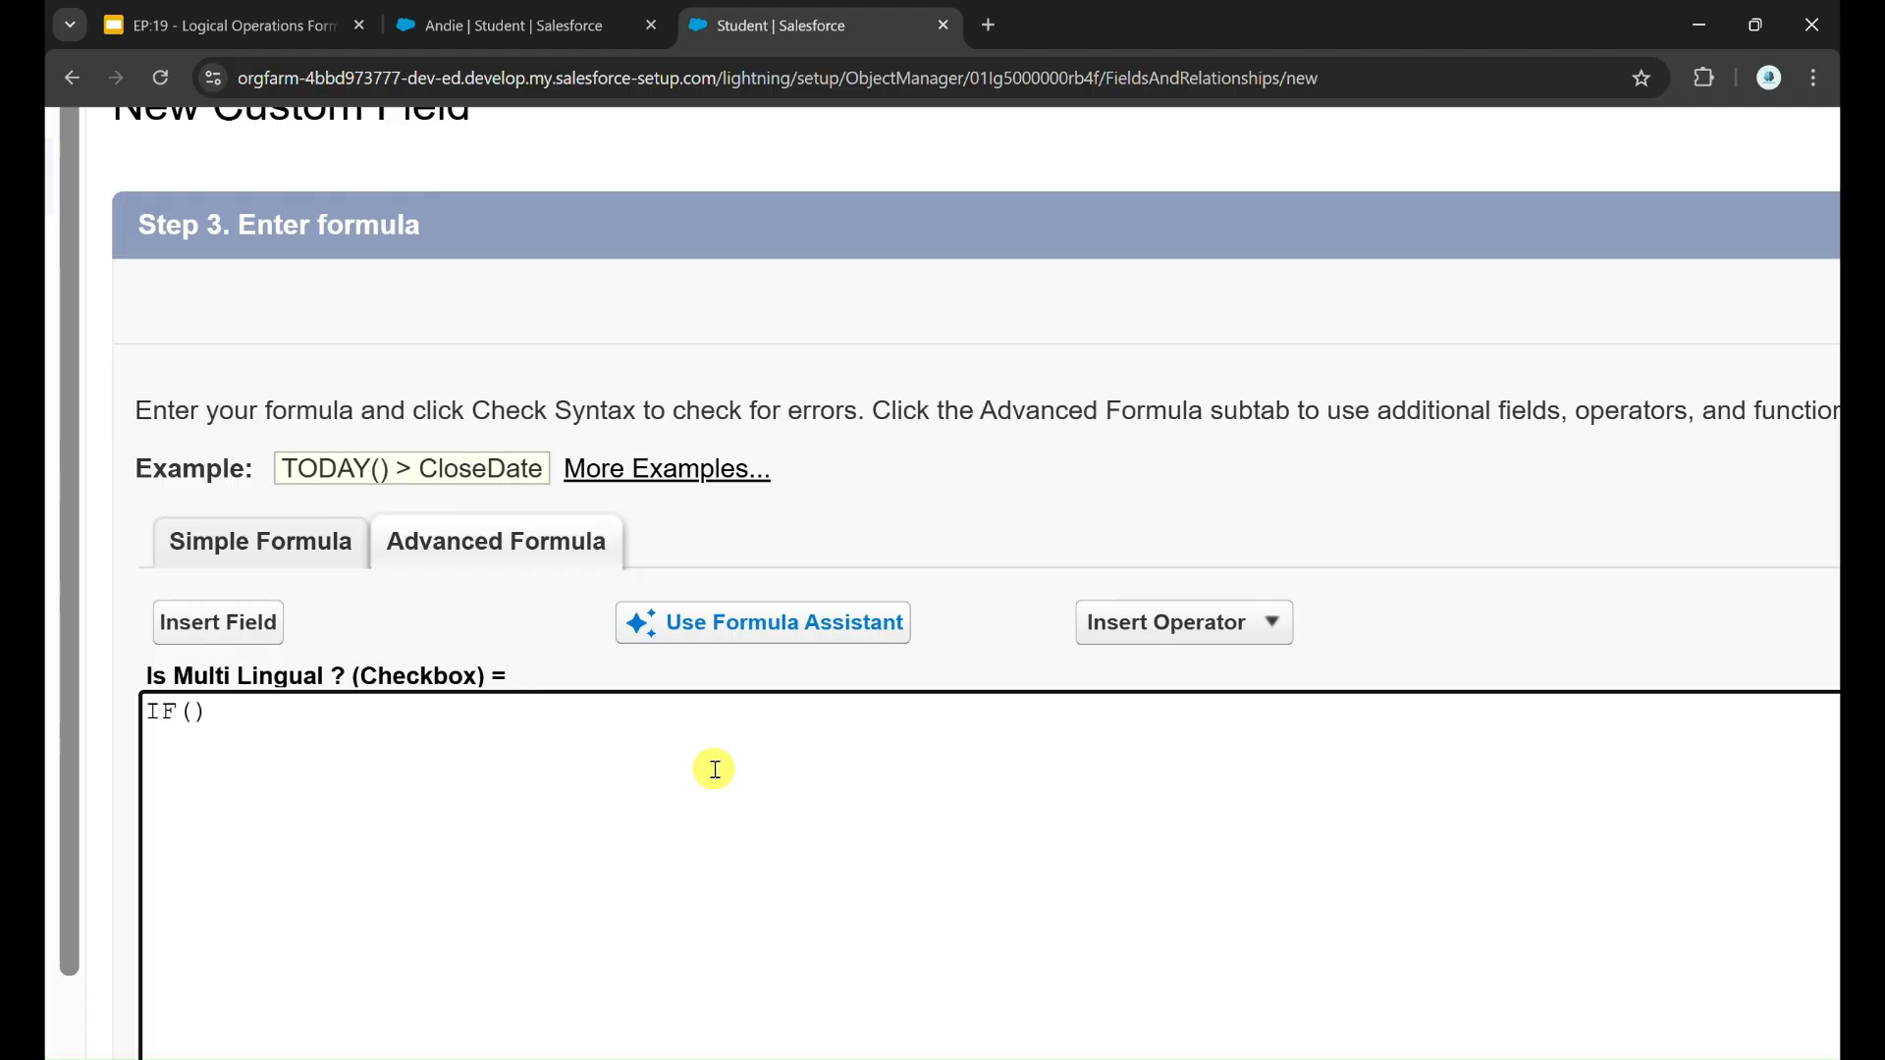
scroll(714, 770, "down", 5)
Step: Find the IF function in the function list and examine its arguments for the test, true value and false value
scroll(1465, 792, "down", 10)
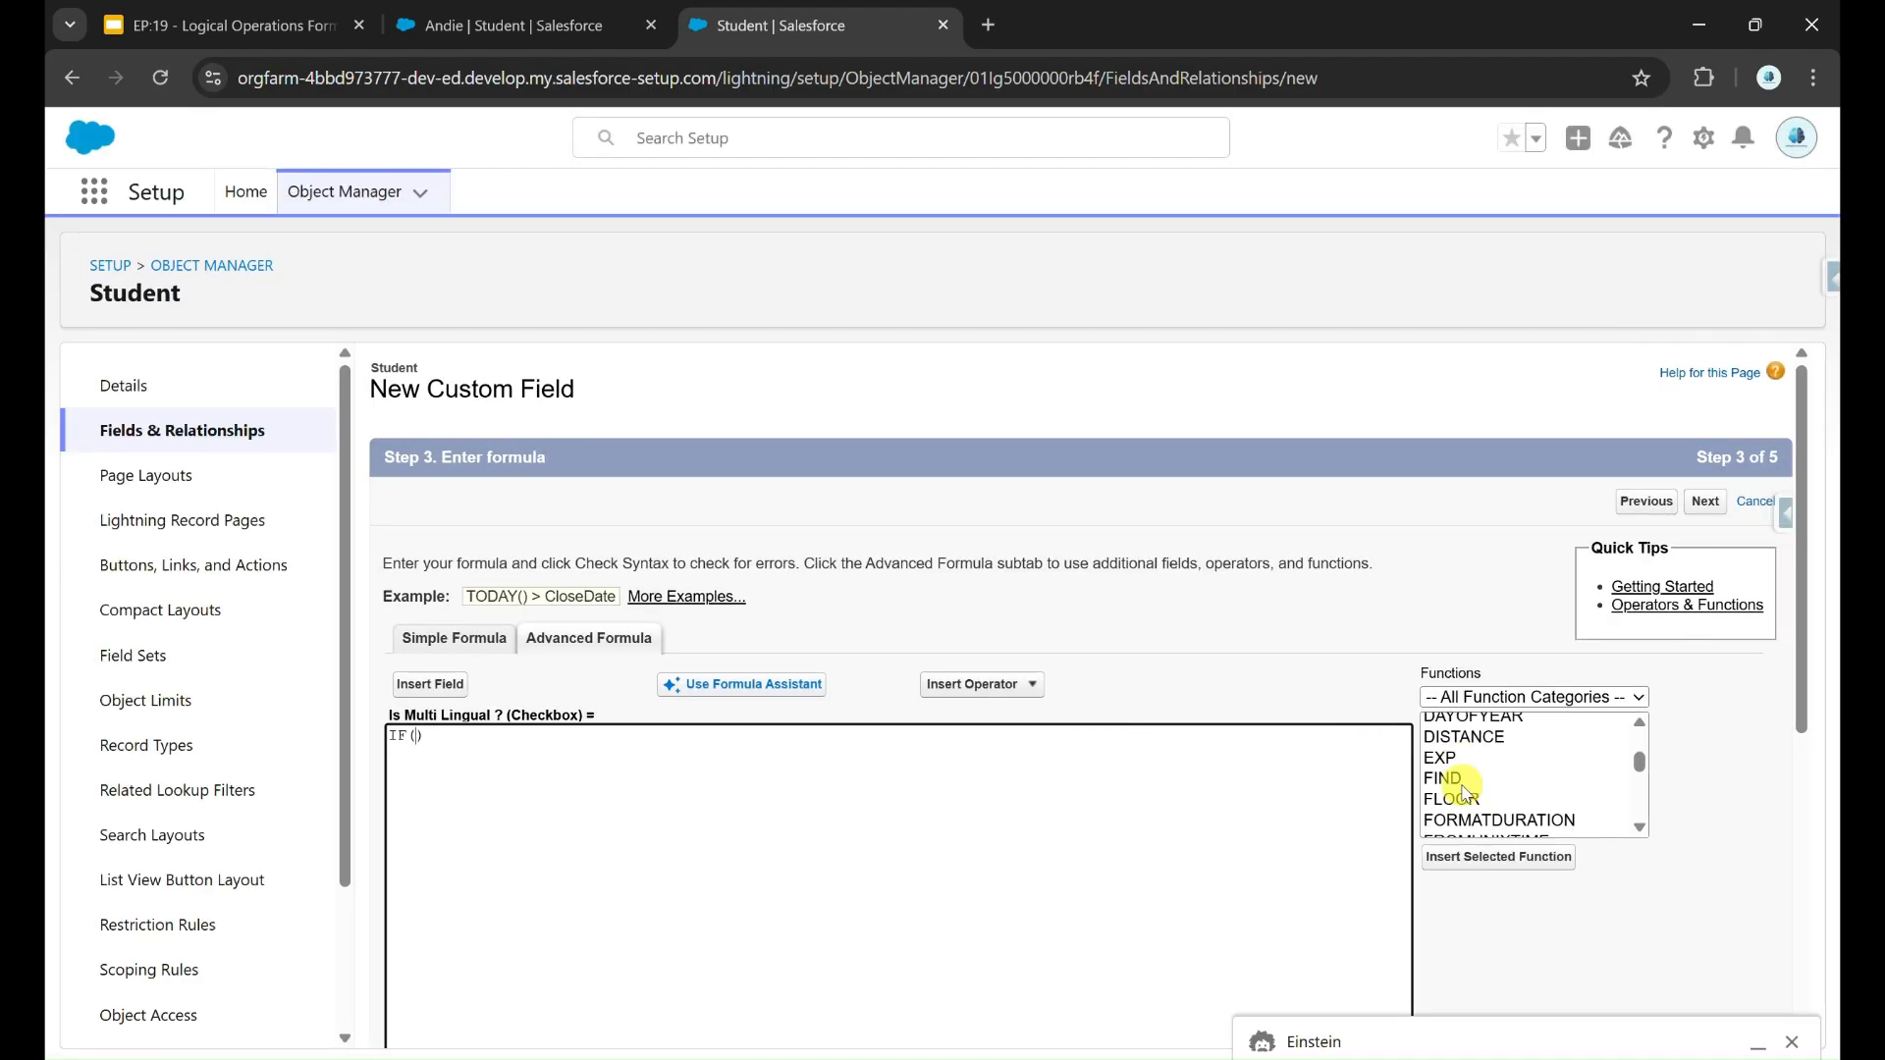
left_click(1453, 763)
scroll(1540, 918, "up", 5)
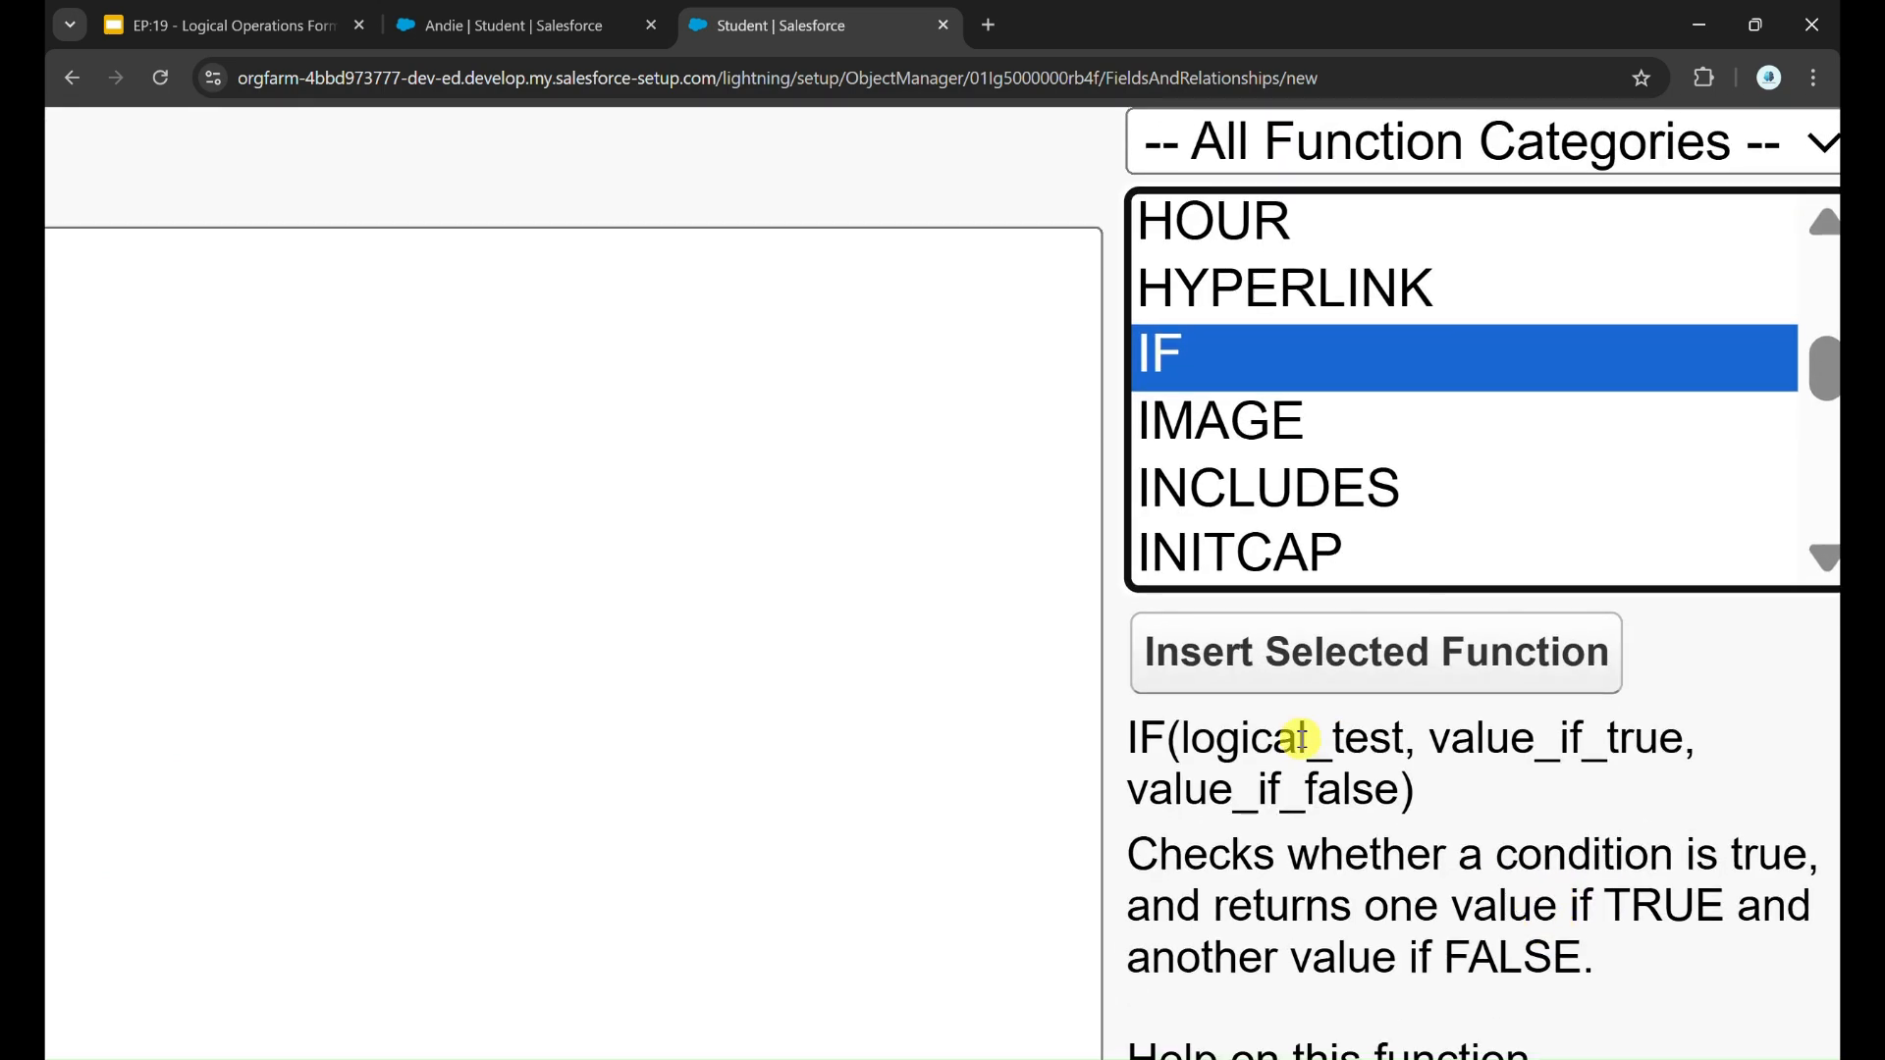
double_click(1269, 738)
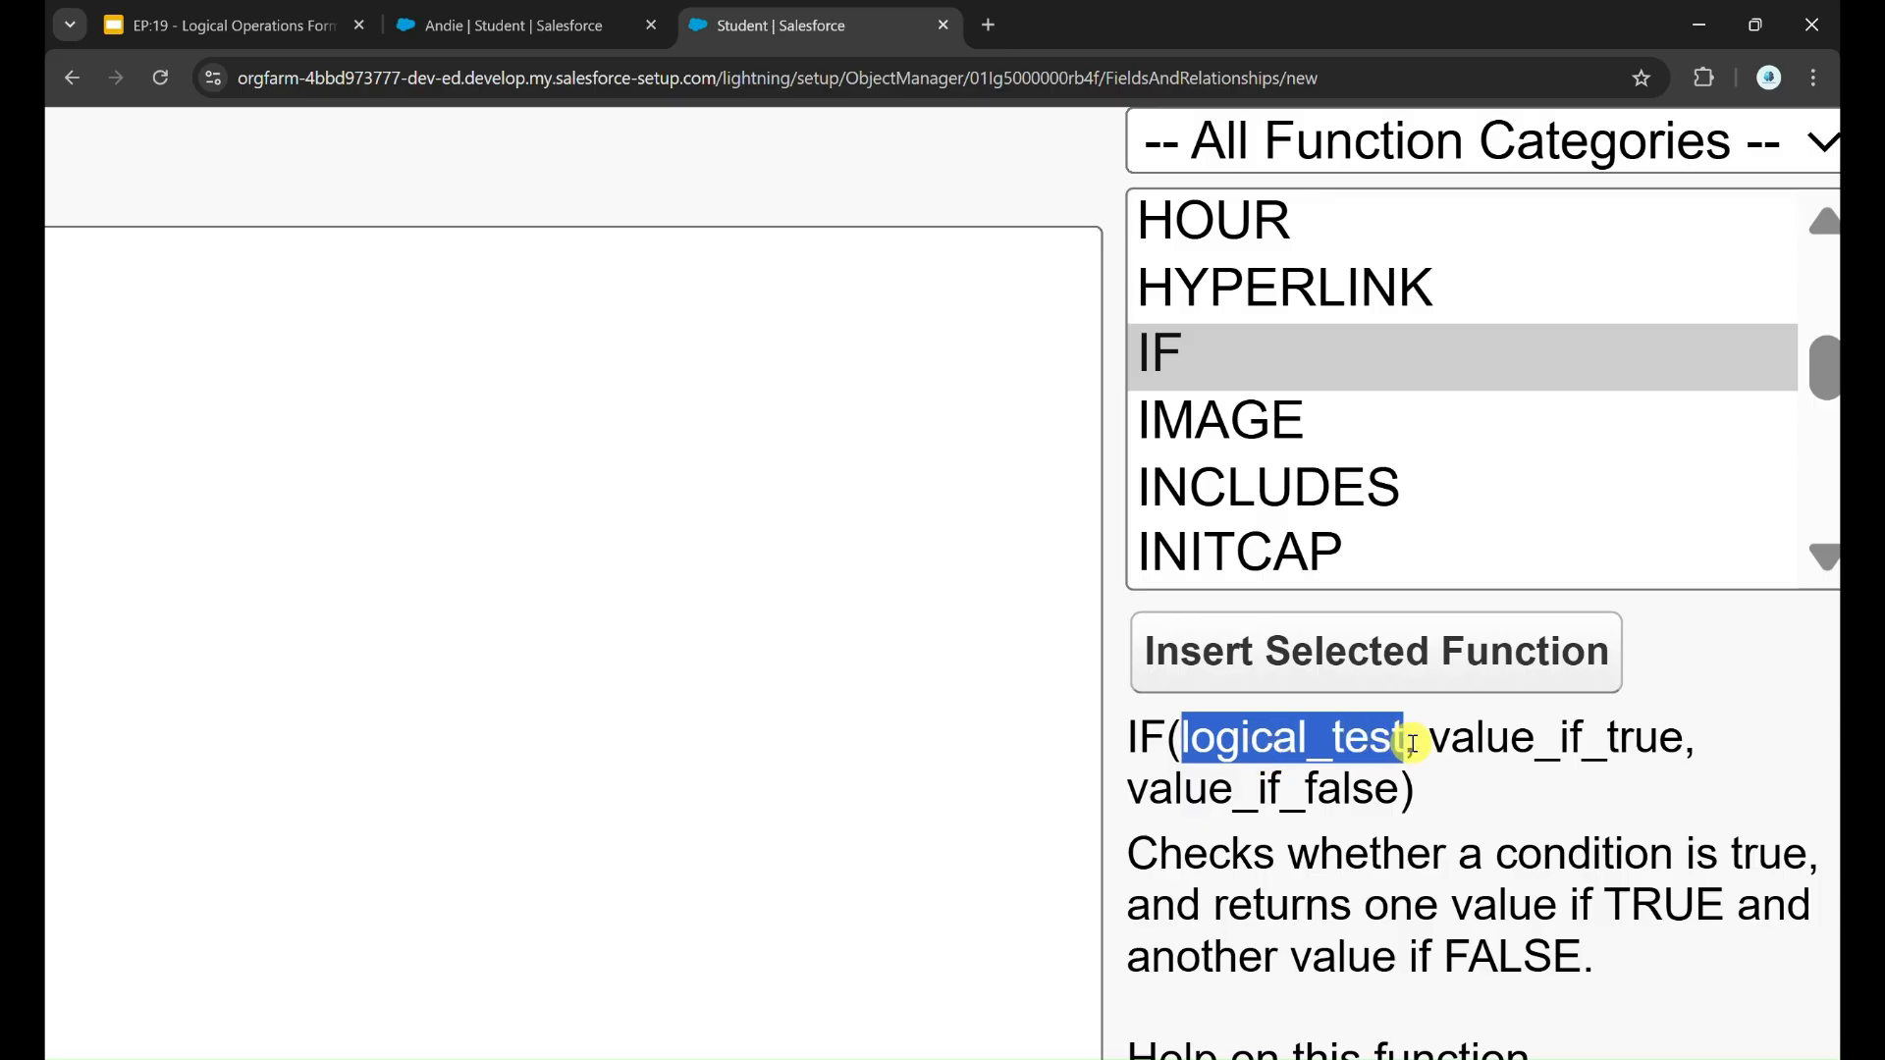
left_click_drag(1430, 741, 1684, 741)
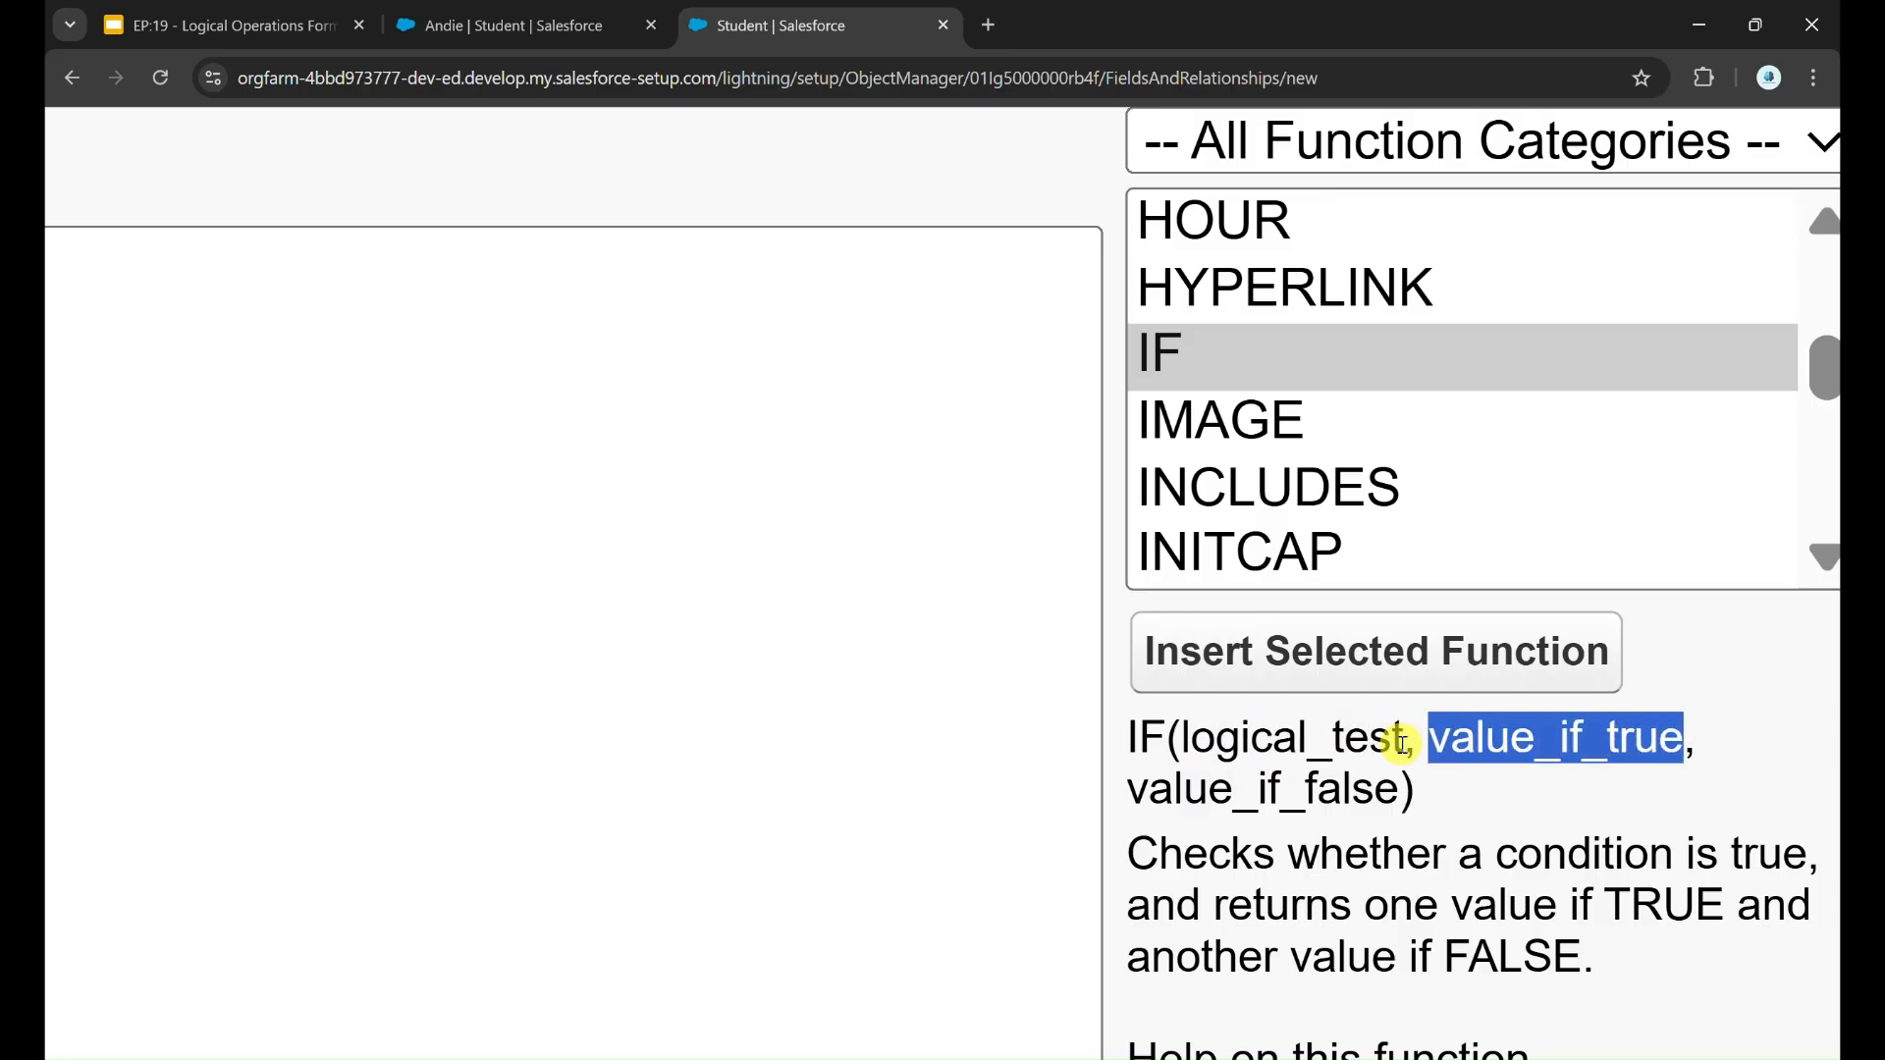
mouse_move(1404, 743)
left_mouse_down()
mouse_move(1224, 743)
mouse_move(1150, 786)
mouse_move(1384, 793)
left_mouse_up()
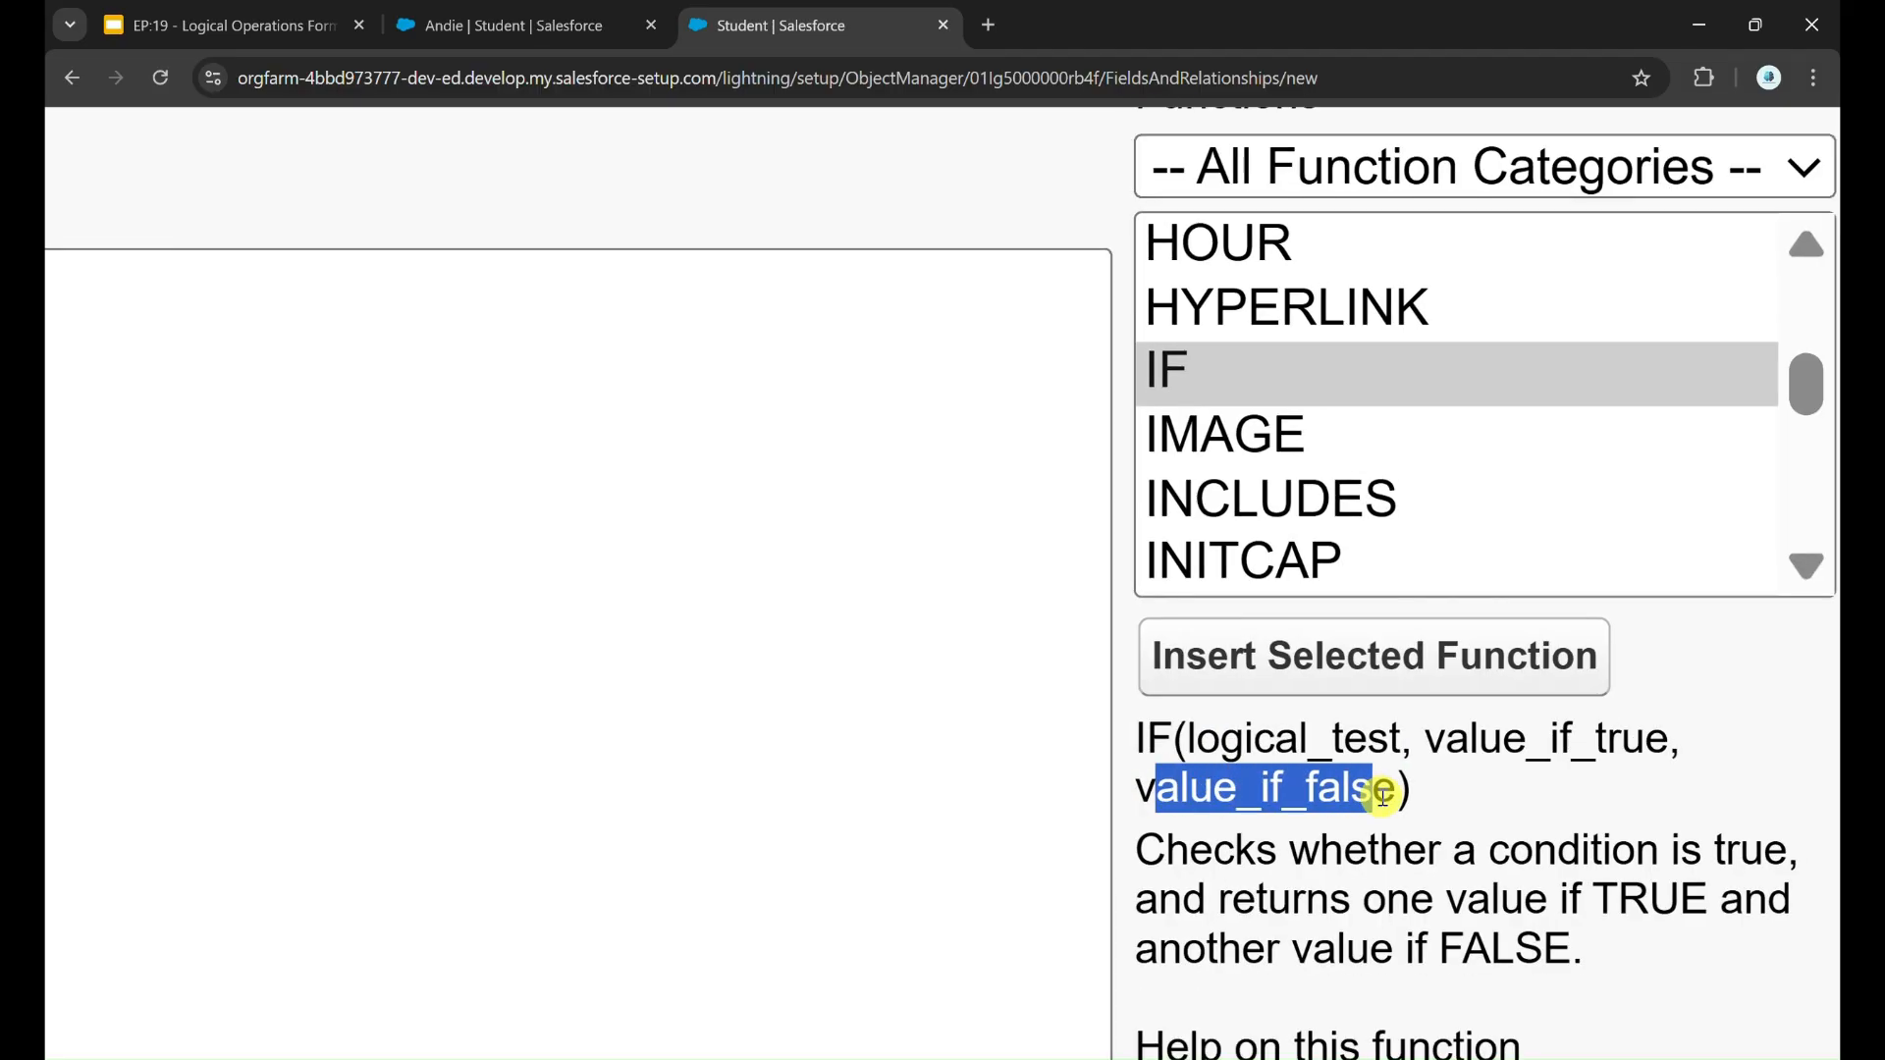
scroll(1382, 797, "down", 5)
left_click(1324, 795)
scroll(1321, 796, "left", 8)
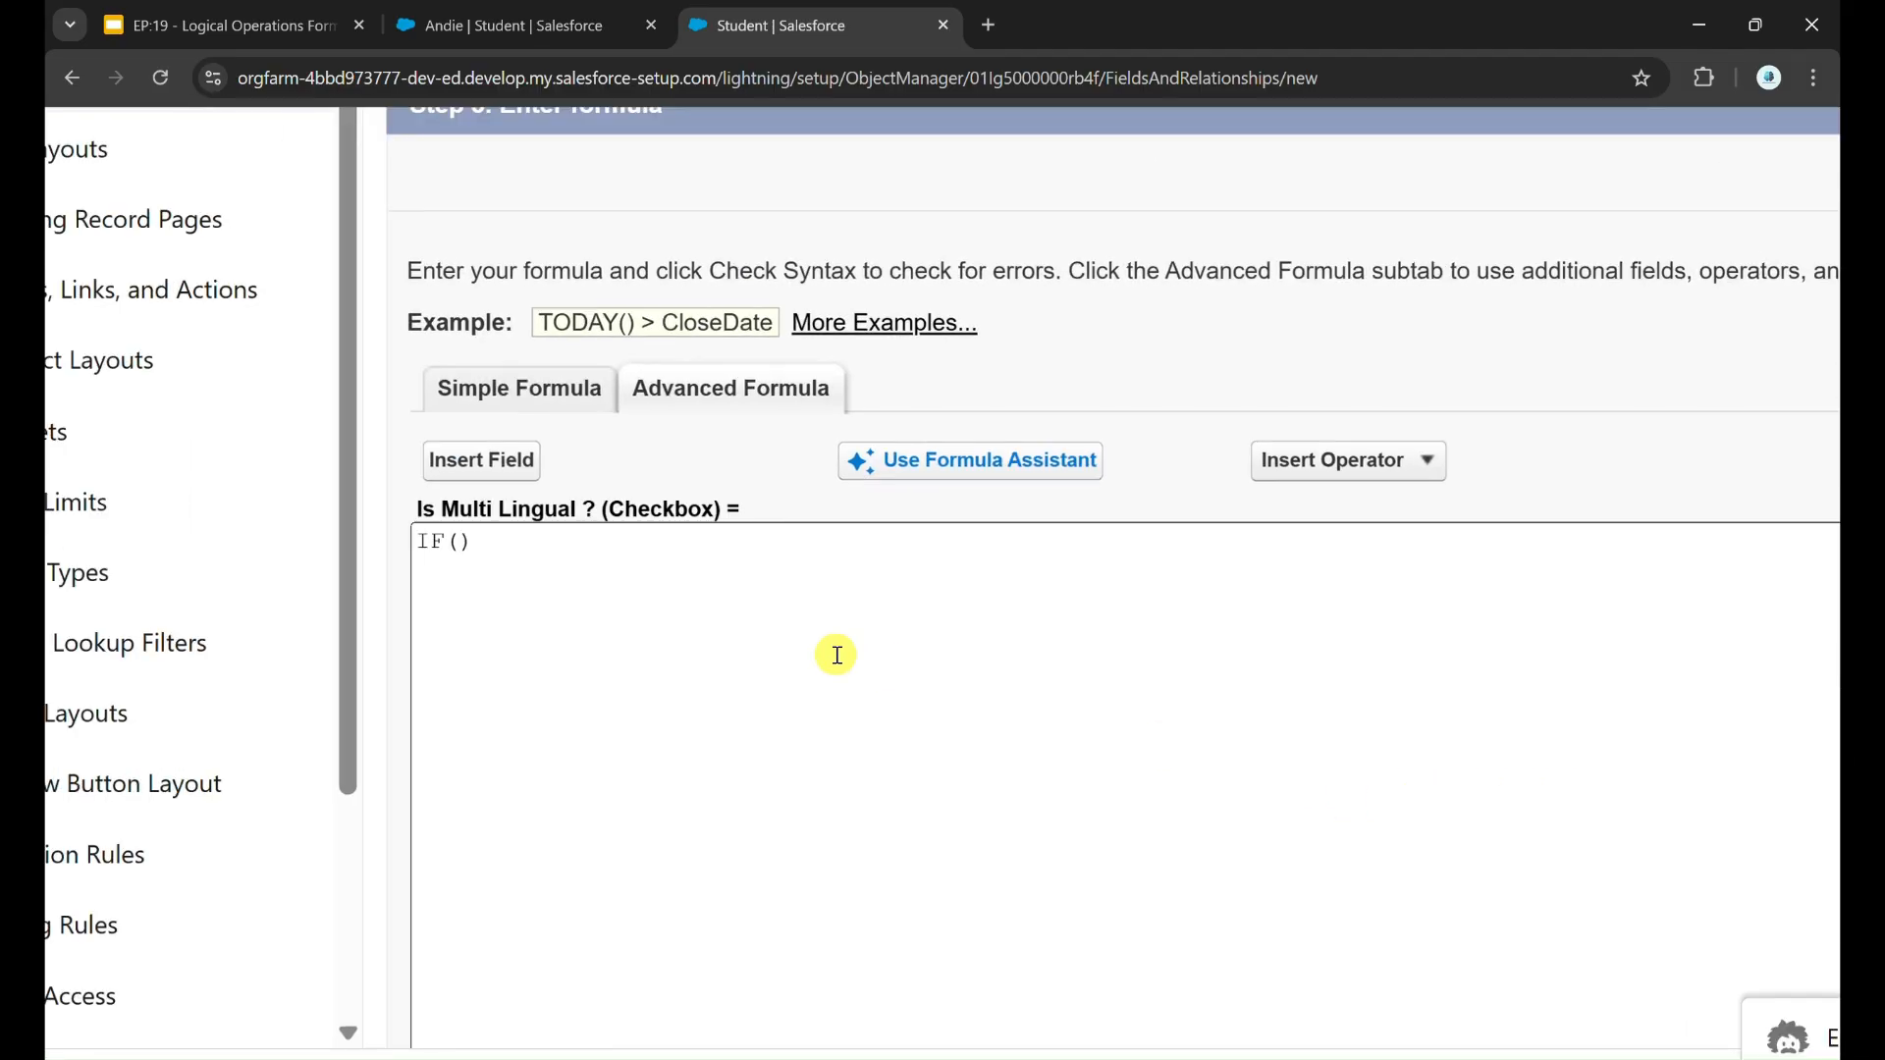
Step: Check the Language multi-select field on the open student record and return to the formula editor
scroll(837, 654, "down", 4)
scroll(472, 708, "up", 8)
scroll(471, 708, "down", 5)
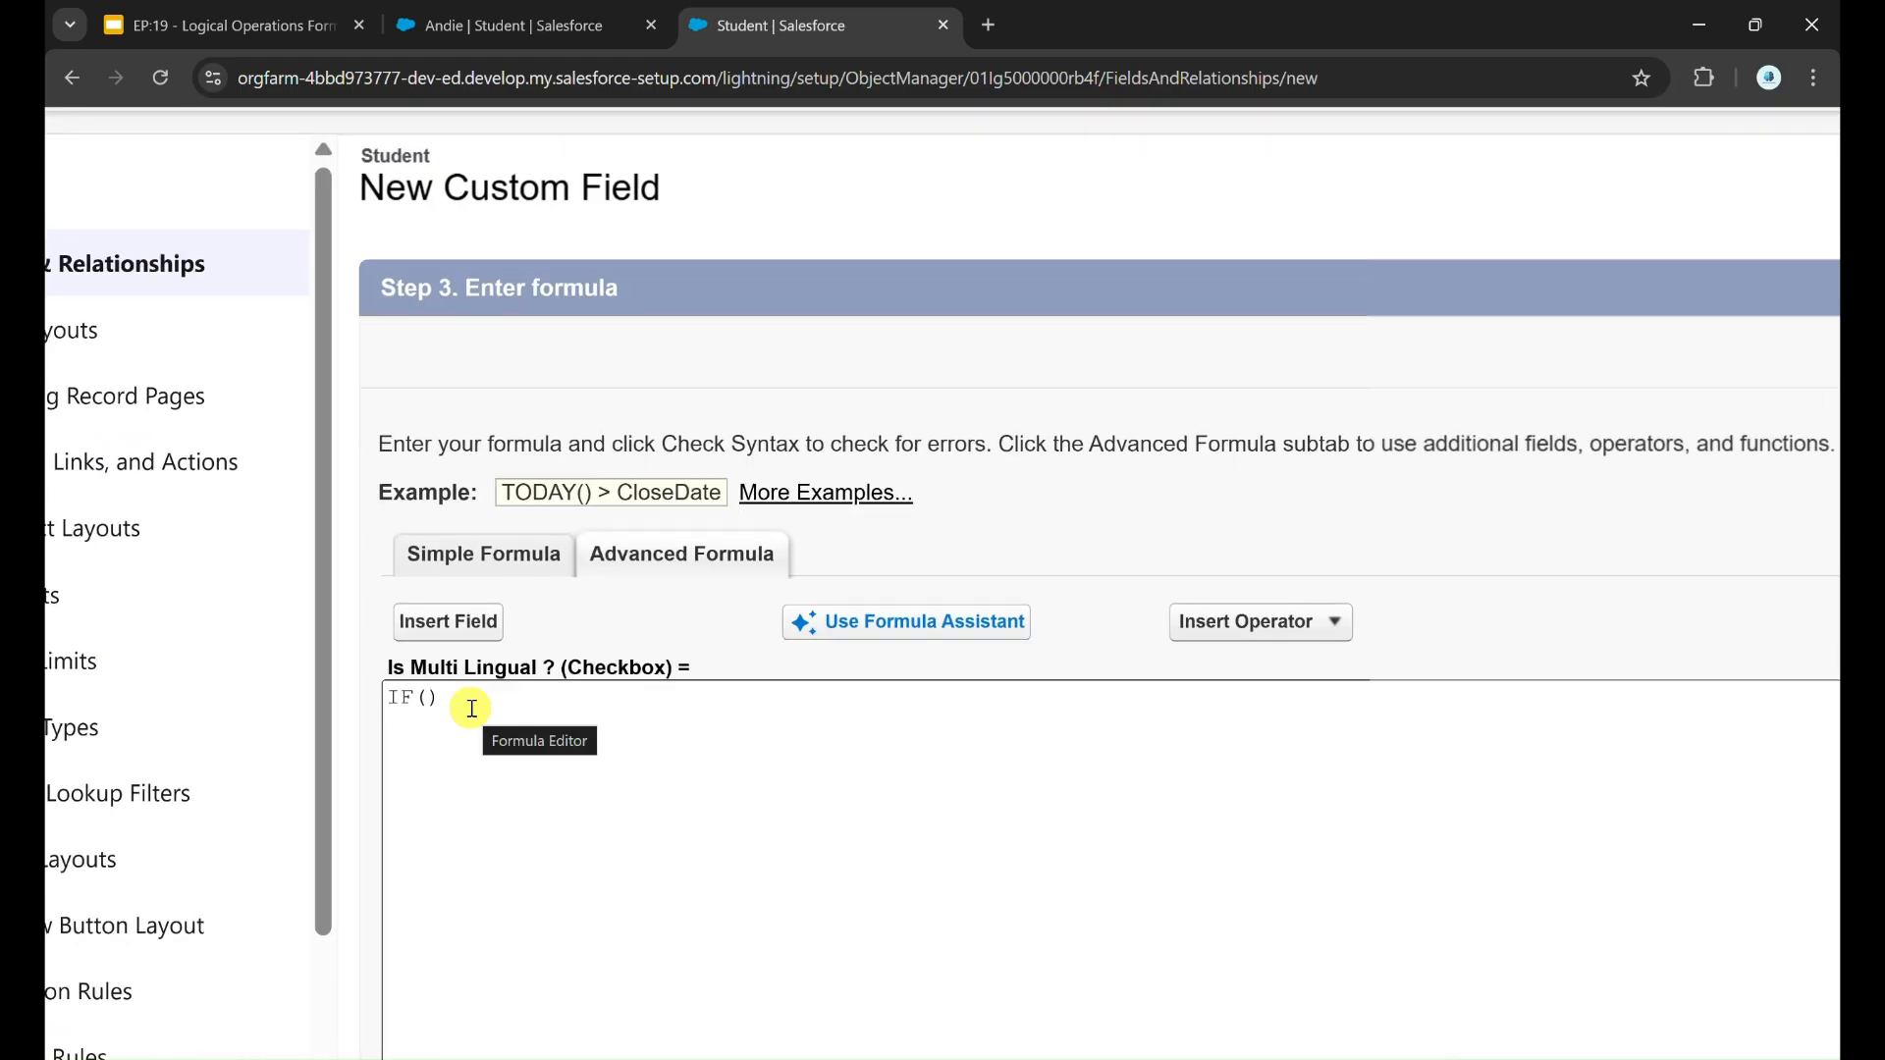
scroll(471, 709, "down", 1)
left_click(617, 10)
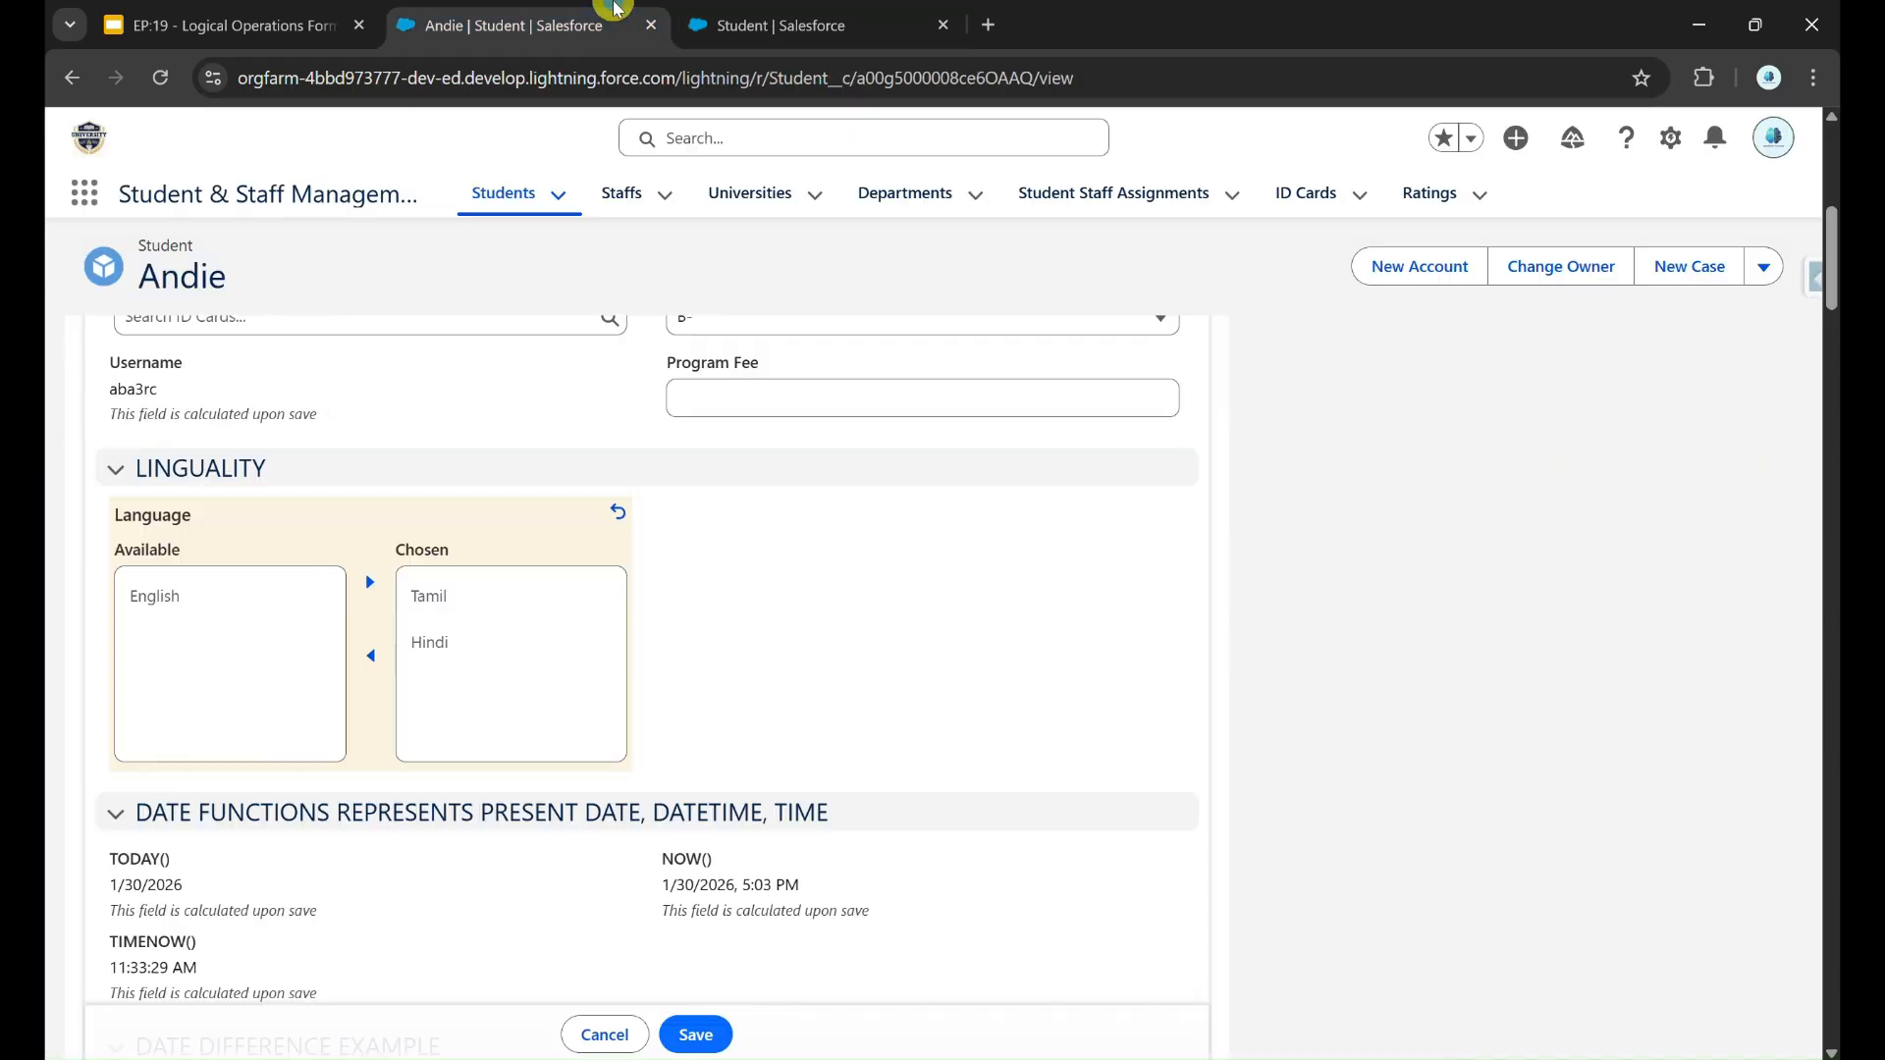
left_click(727, 33)
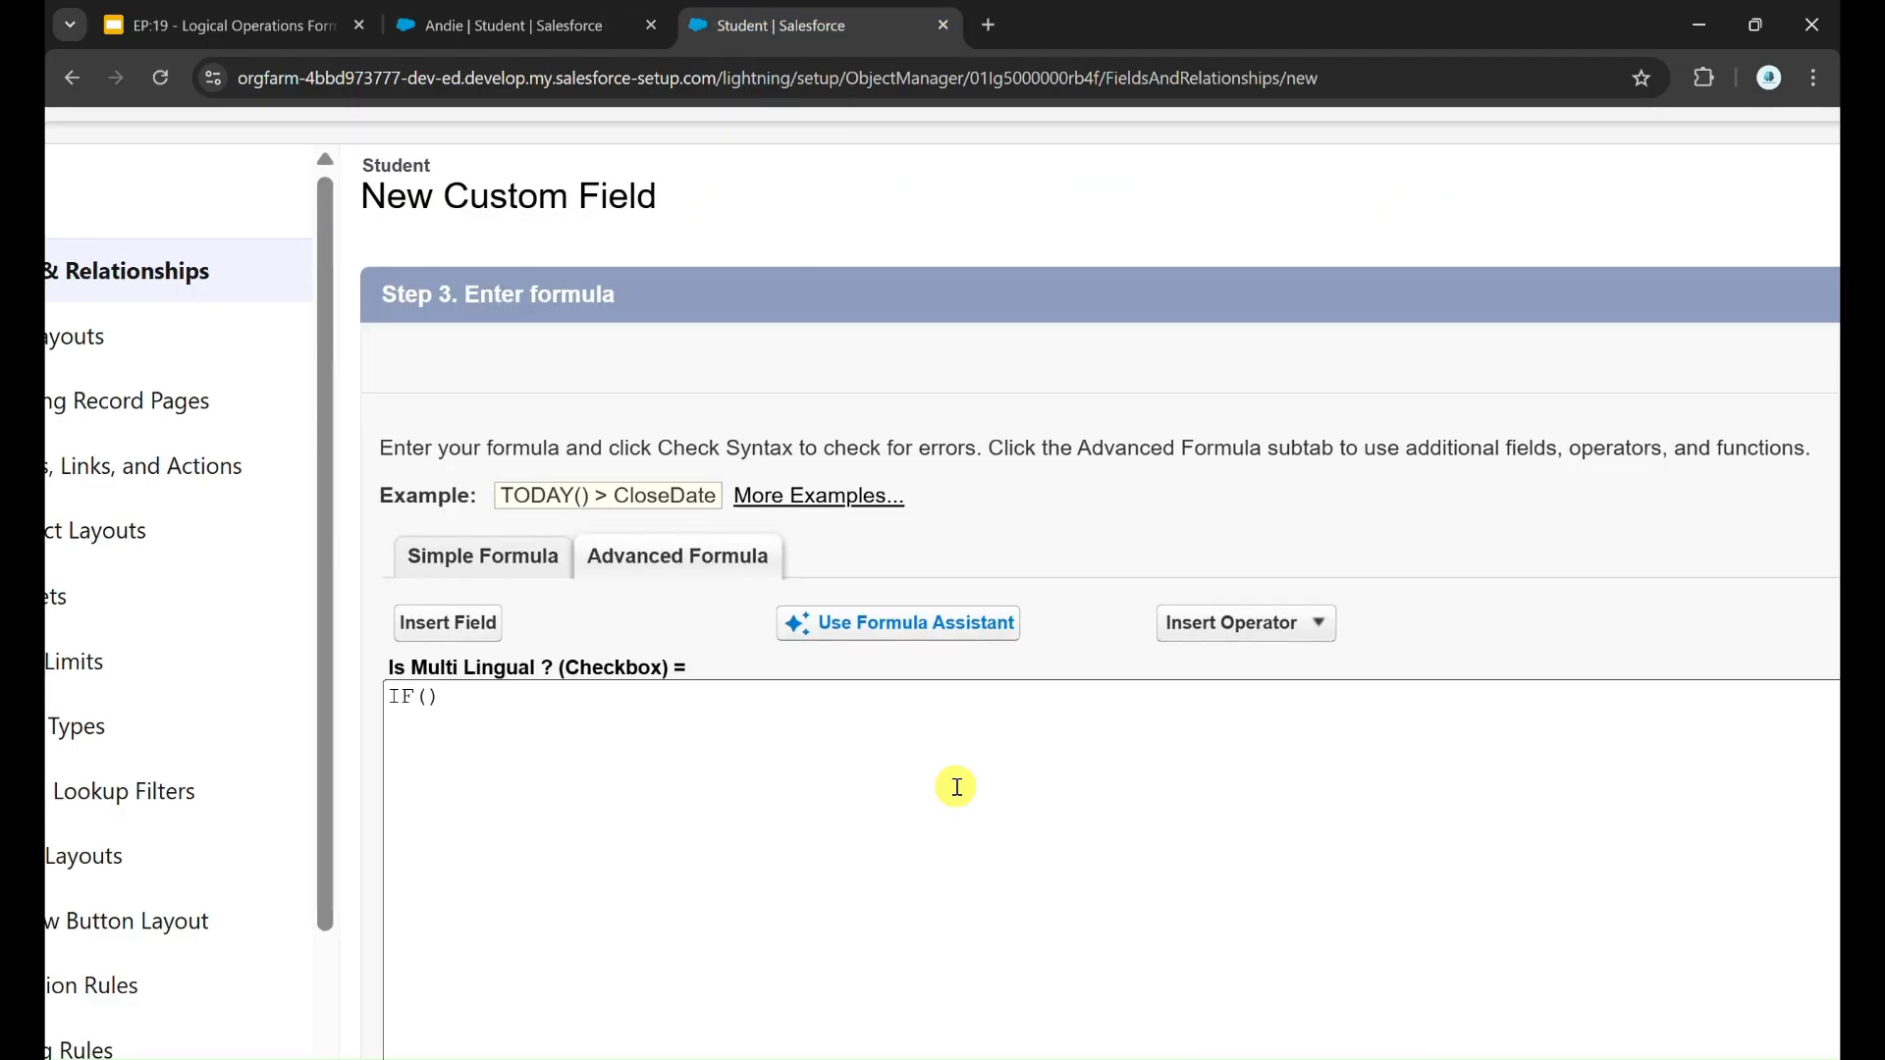
Step: Find the PICKLISTCOUNT function in the function list and examine its argument and description
scroll(959, 782, "up", 2)
scroll(1454, 823, "down", 4)
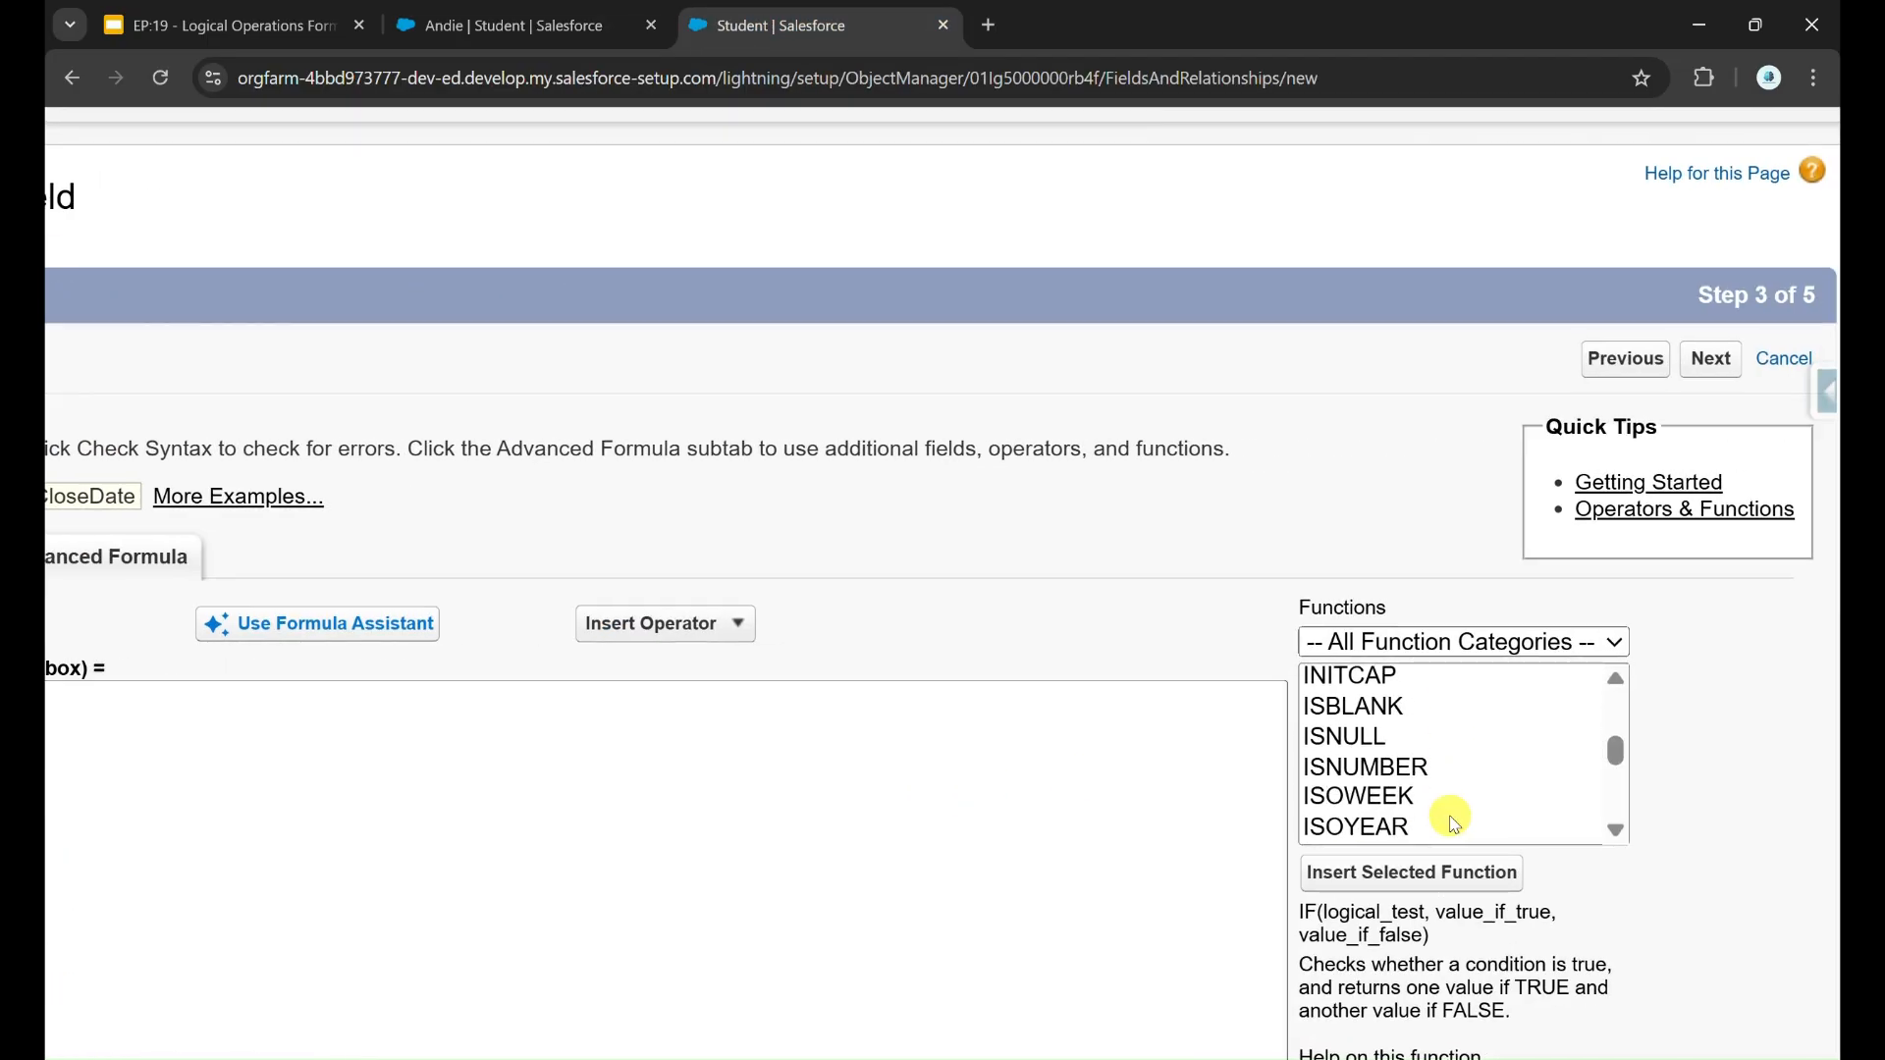
scroll(1455, 823, "down", 8)
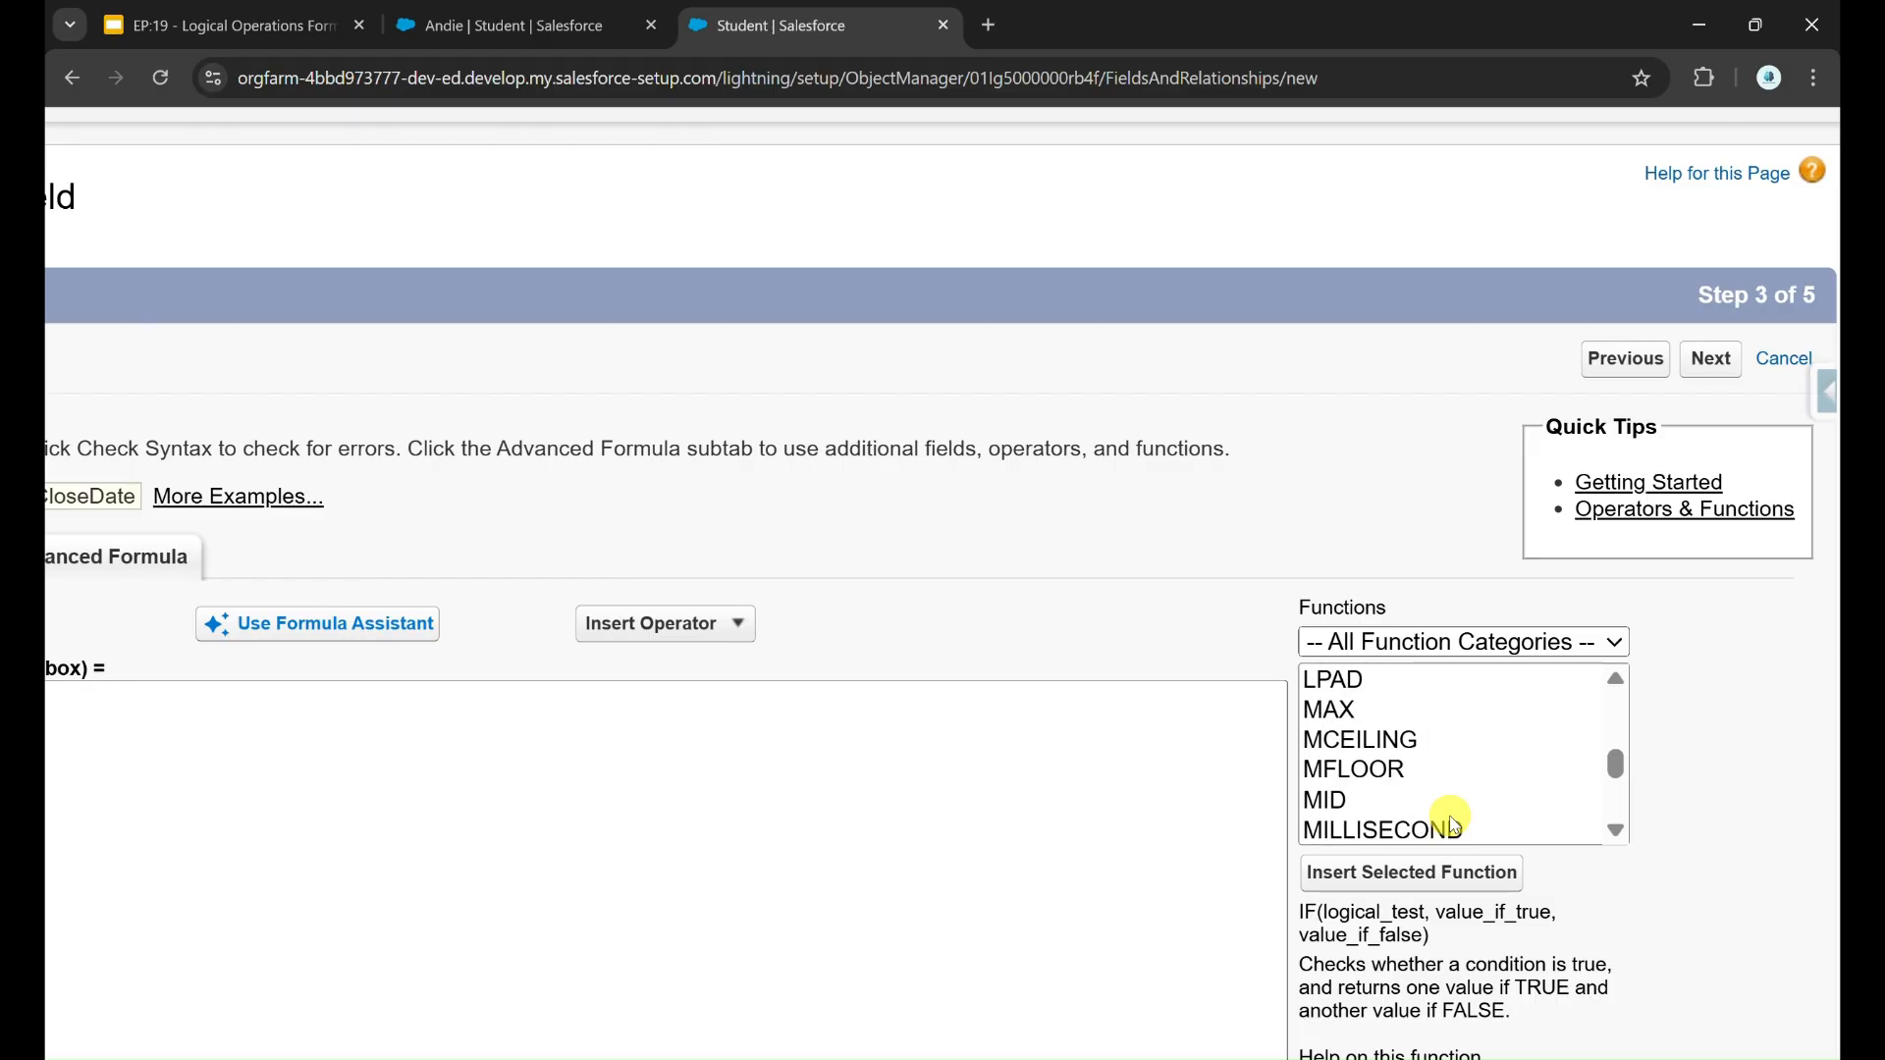
left_click(1410, 708)
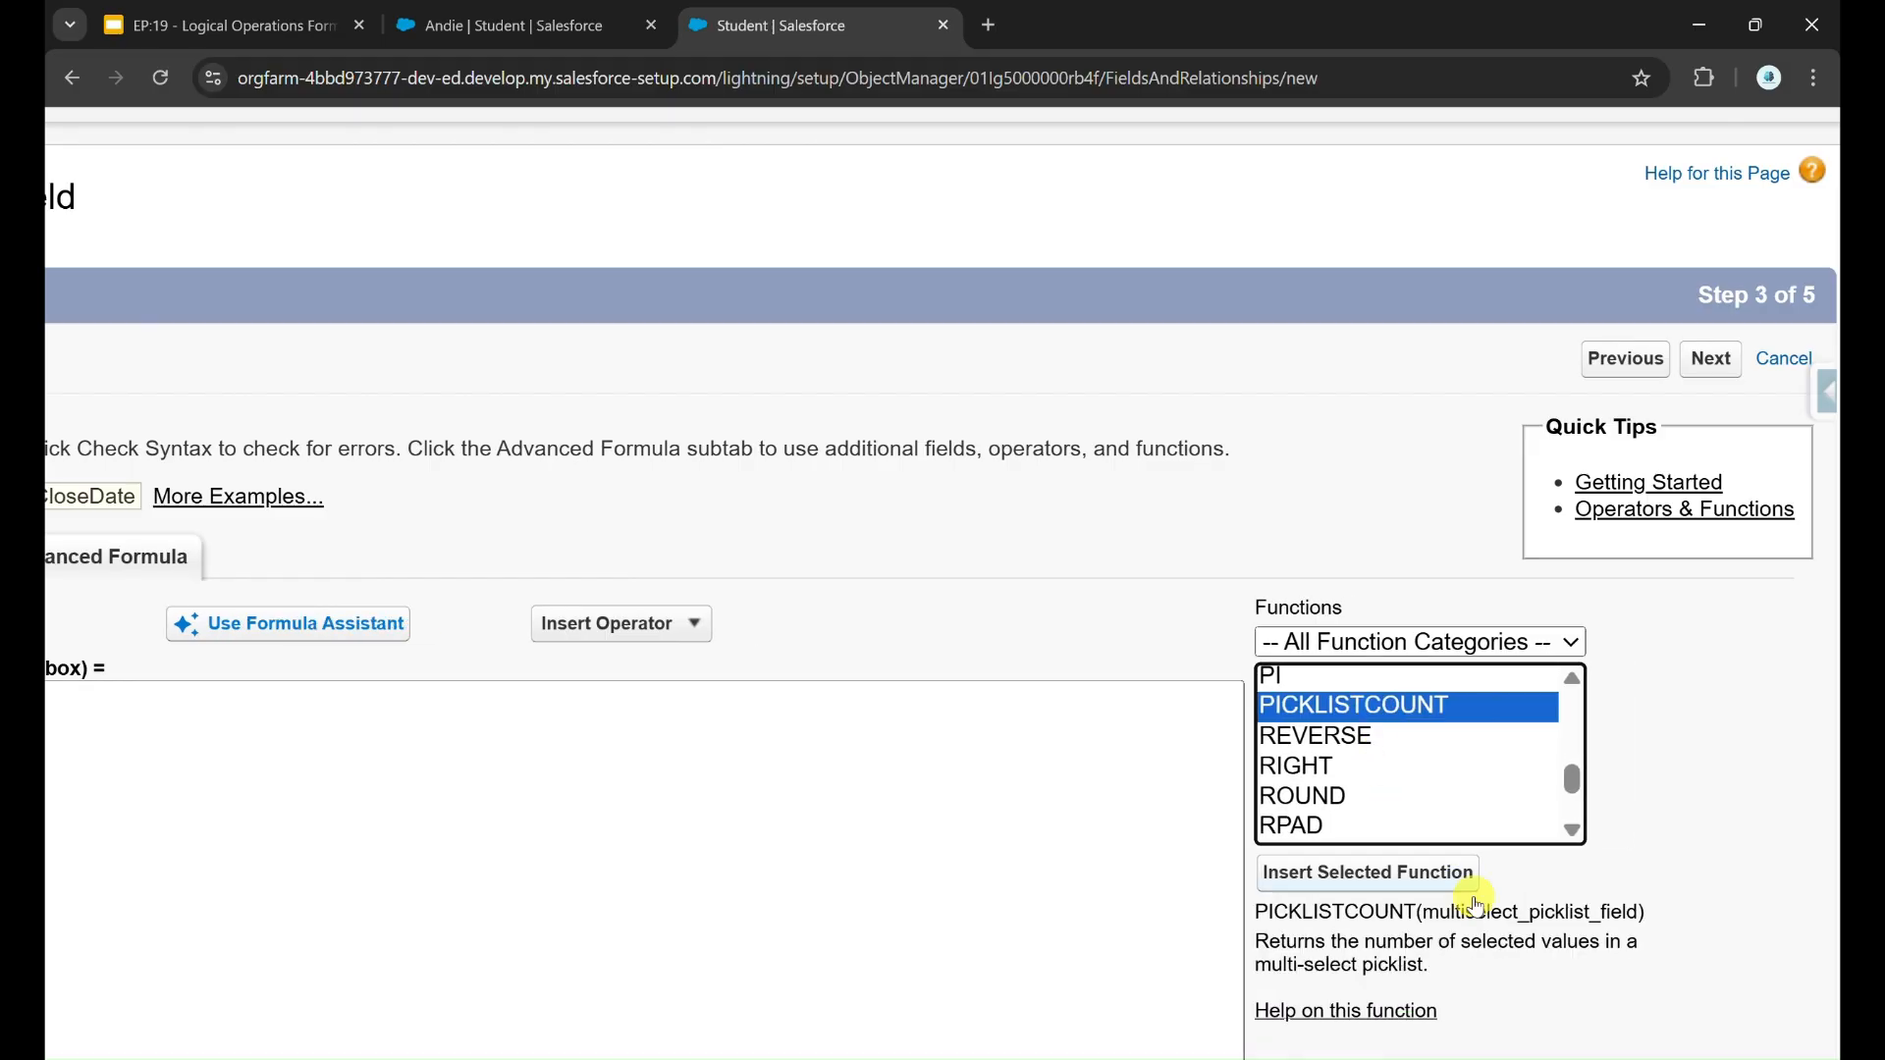
scroll(1483, 922, "down", 1)
double_click(1532, 850)
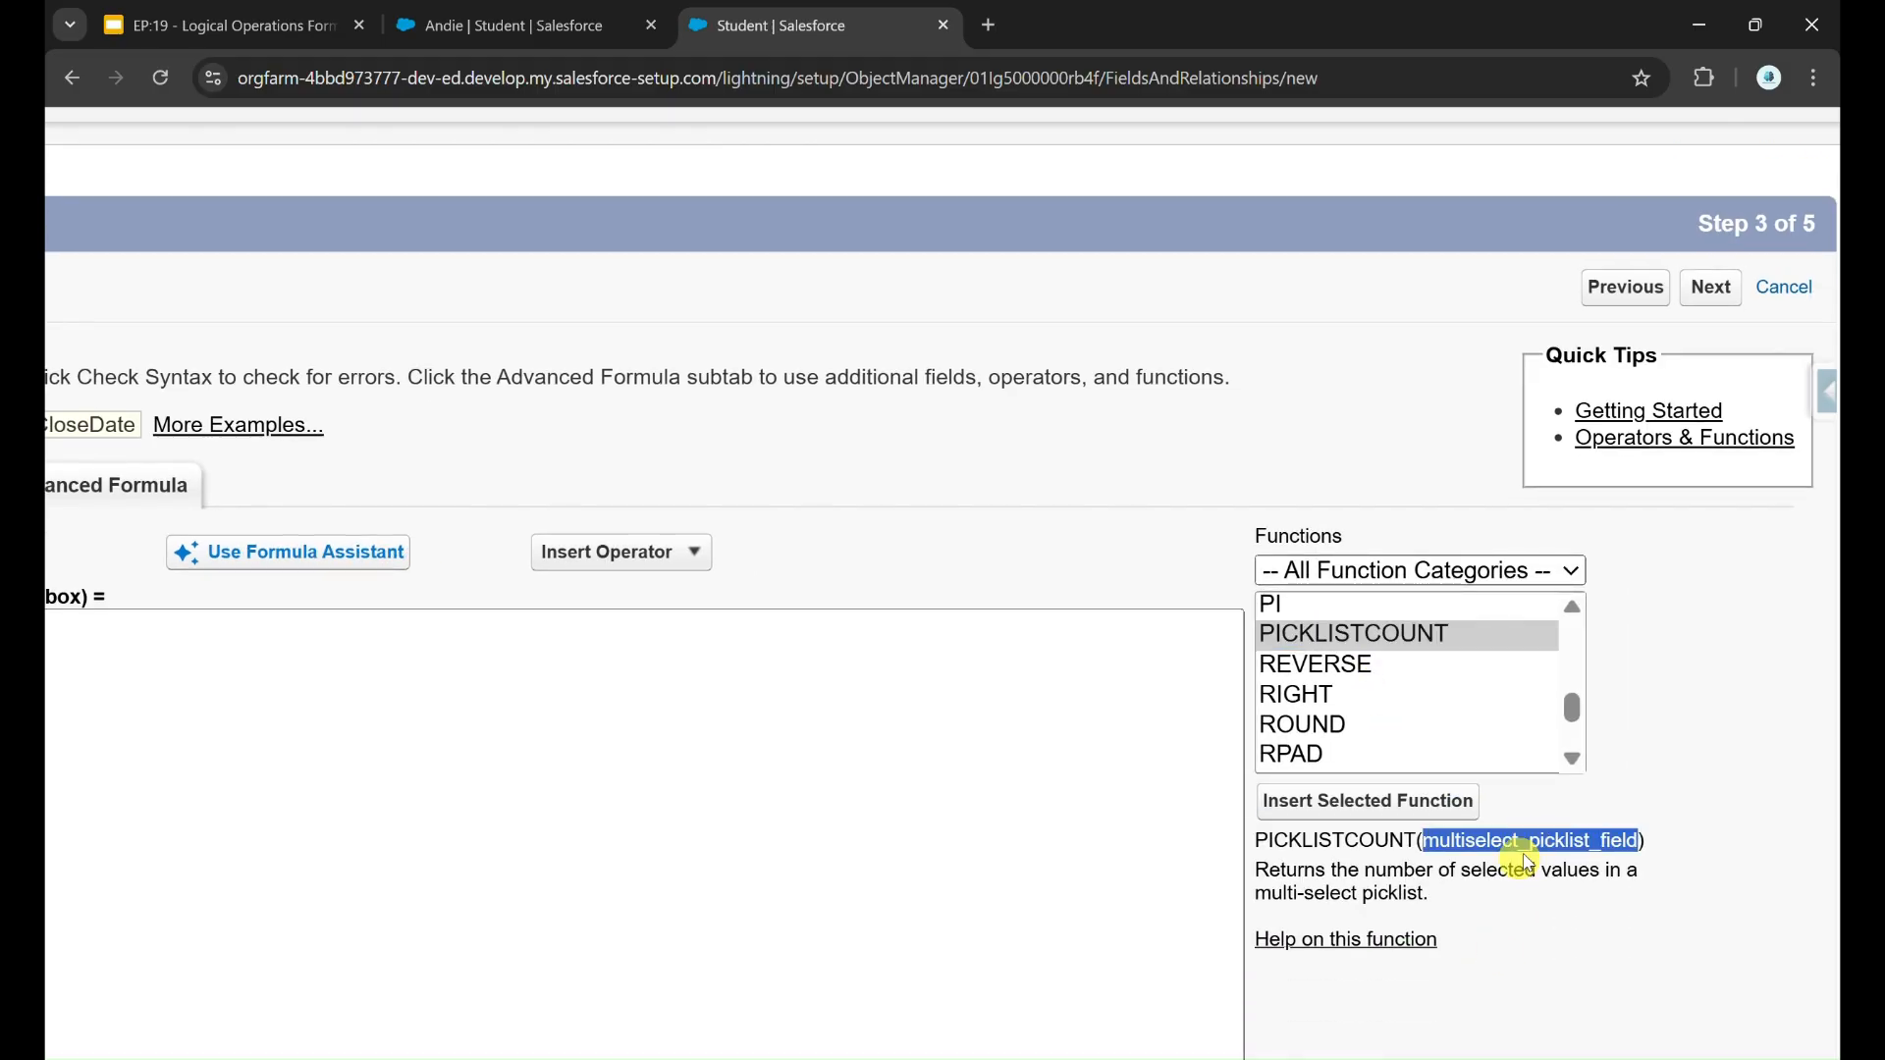
left_click(1267, 870)
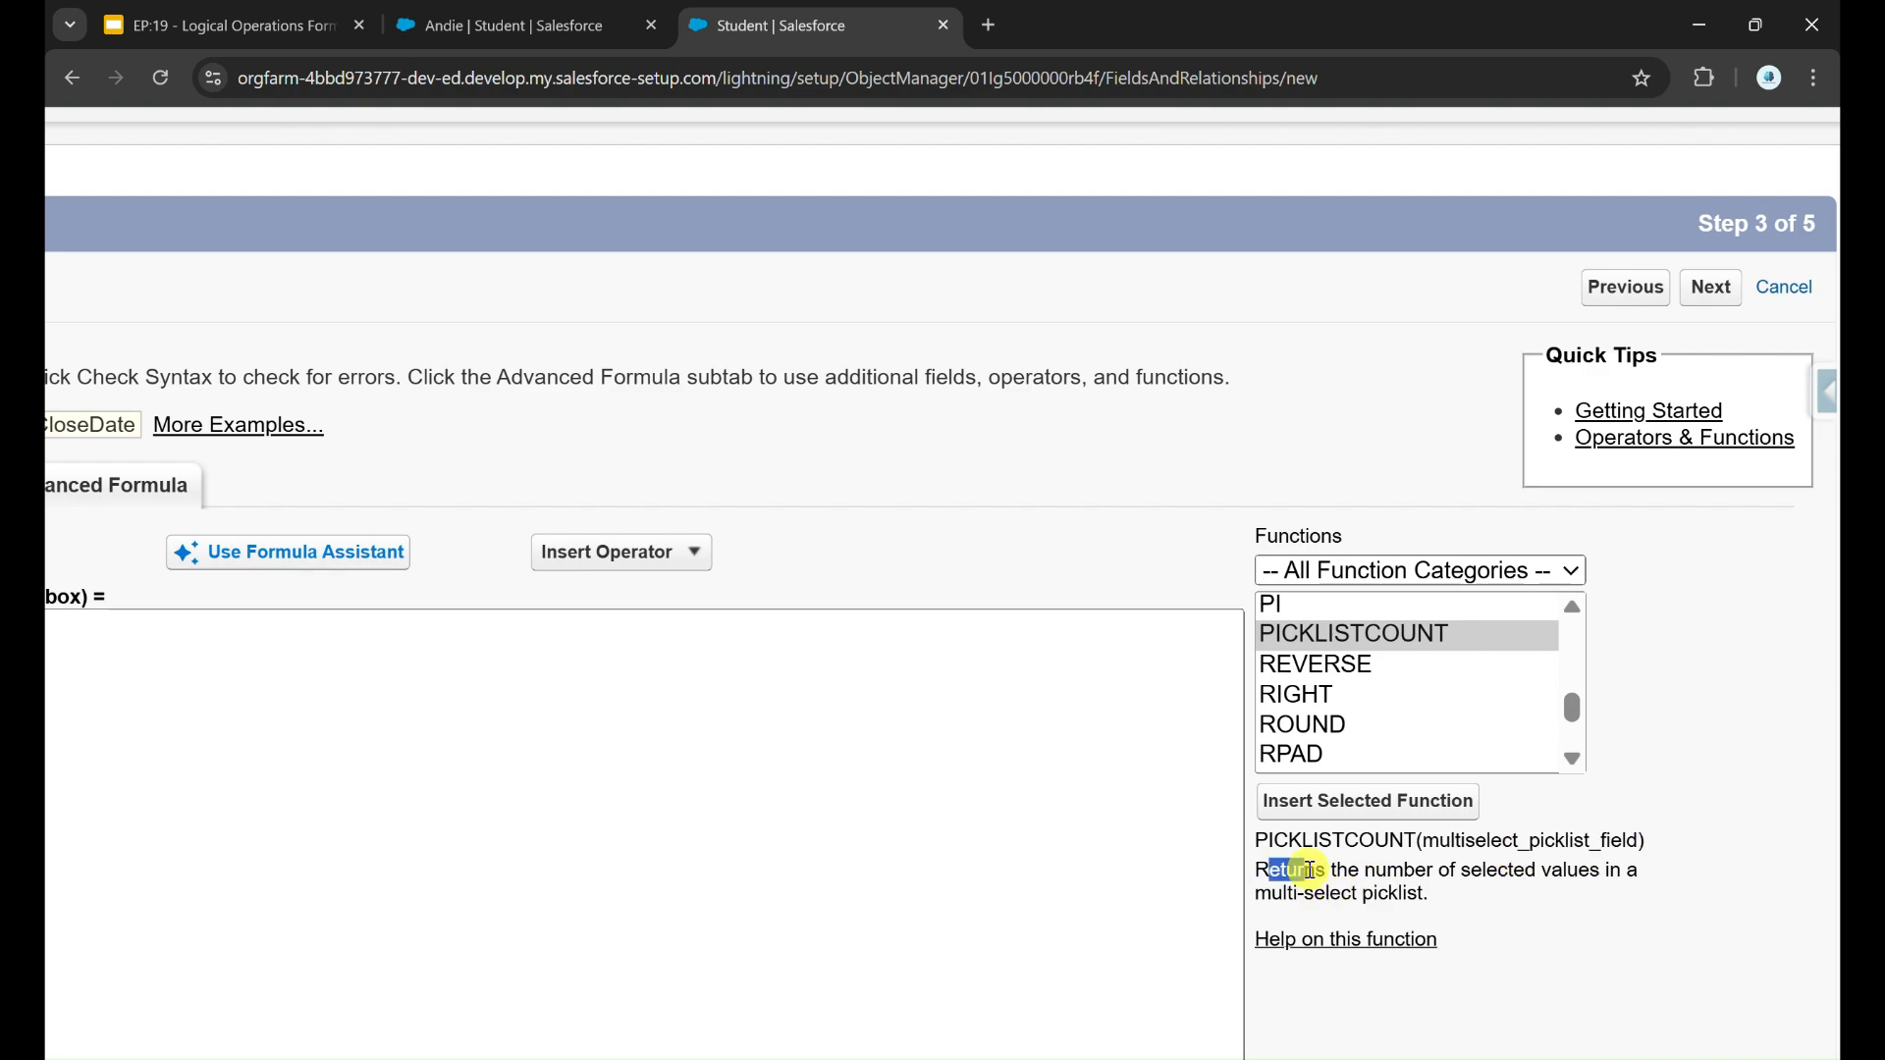
left_click_drag(1311, 870, 1590, 870)
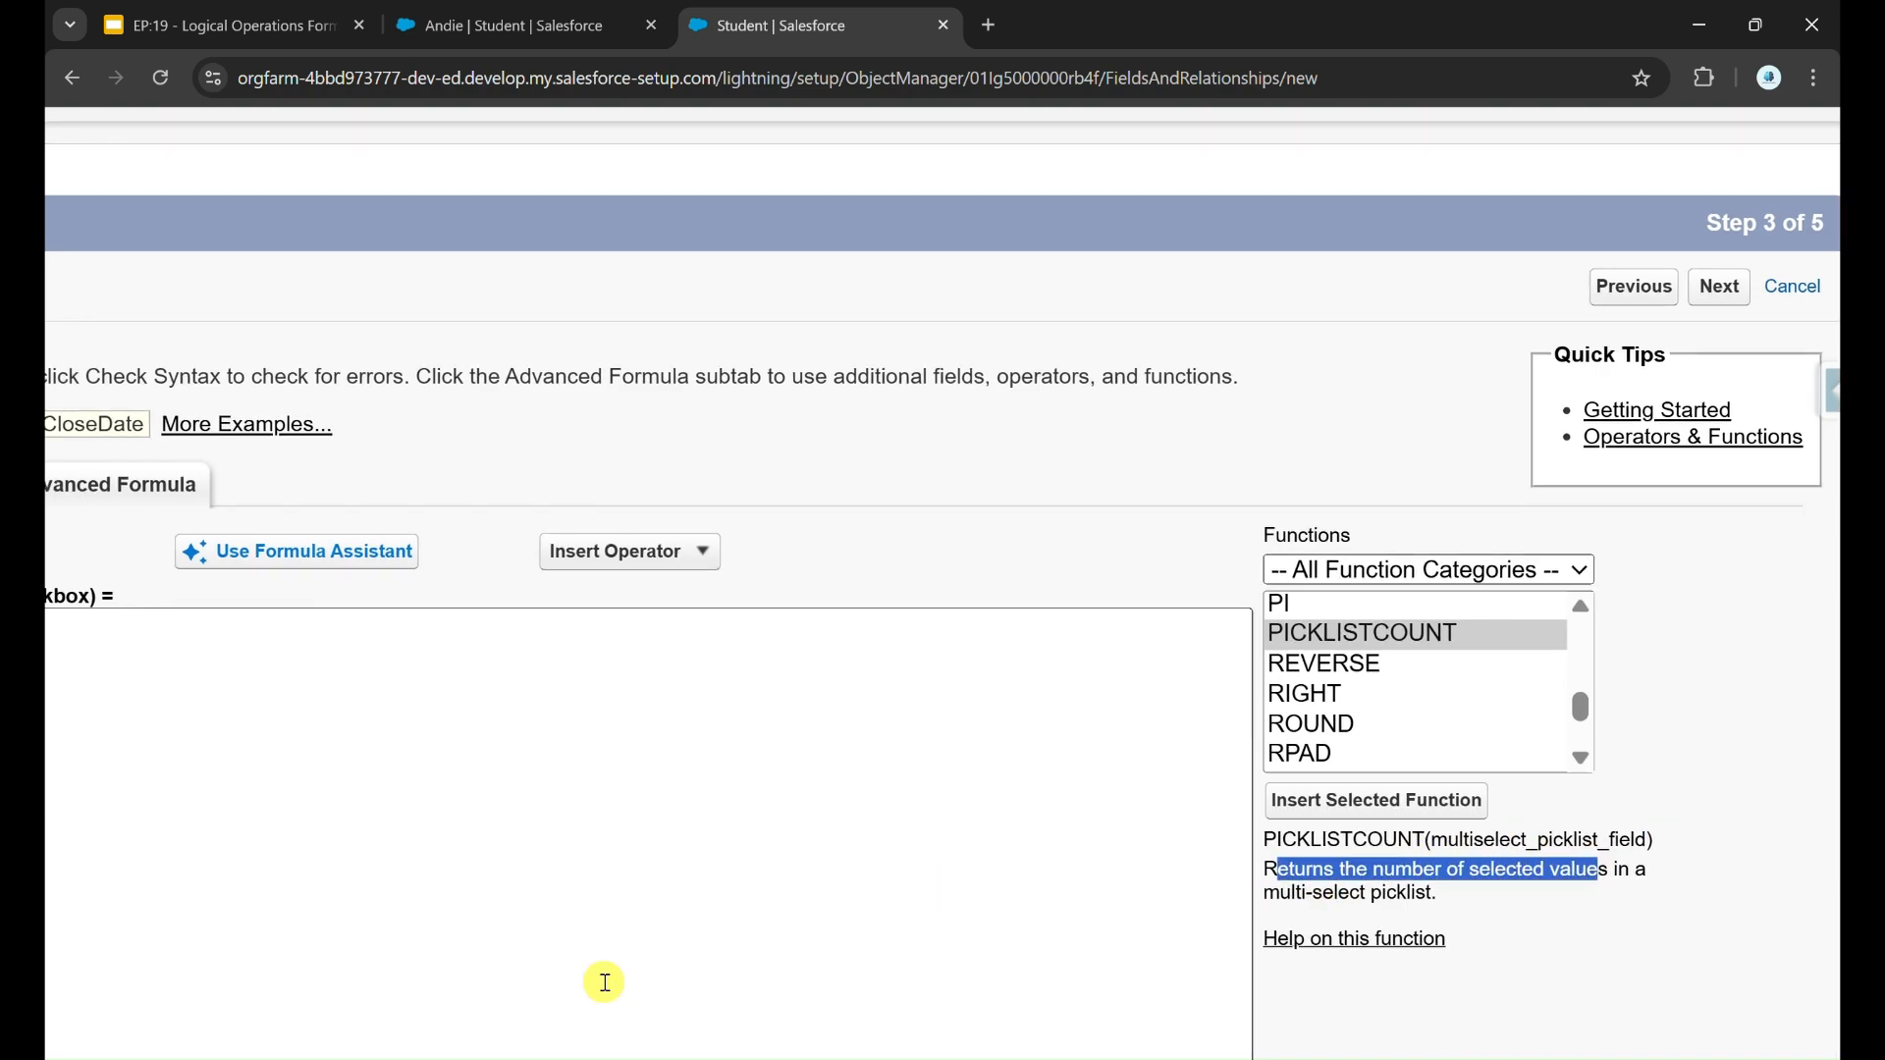
Step: Insert the Student object's Language field between the parentheses of the IF function
scroll(604, 982, "left", 5)
left_click(531, 630)
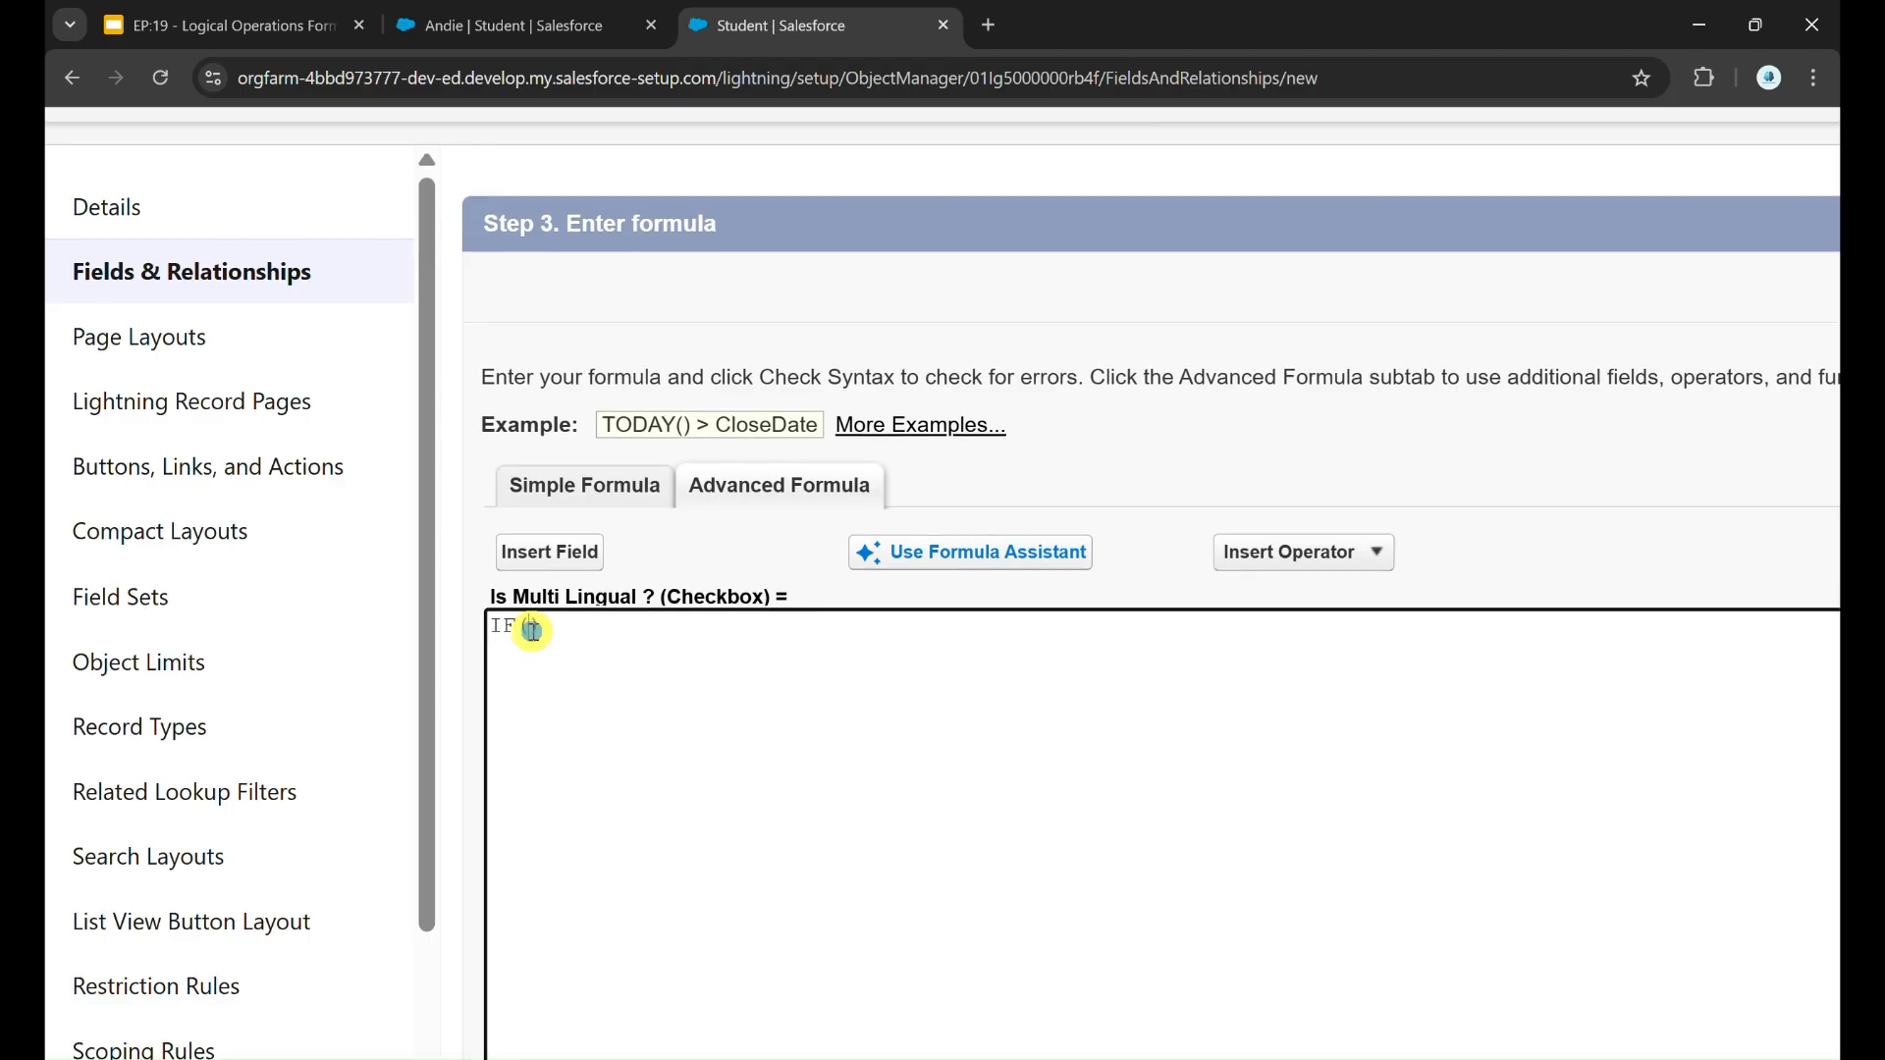
left_click(545, 556)
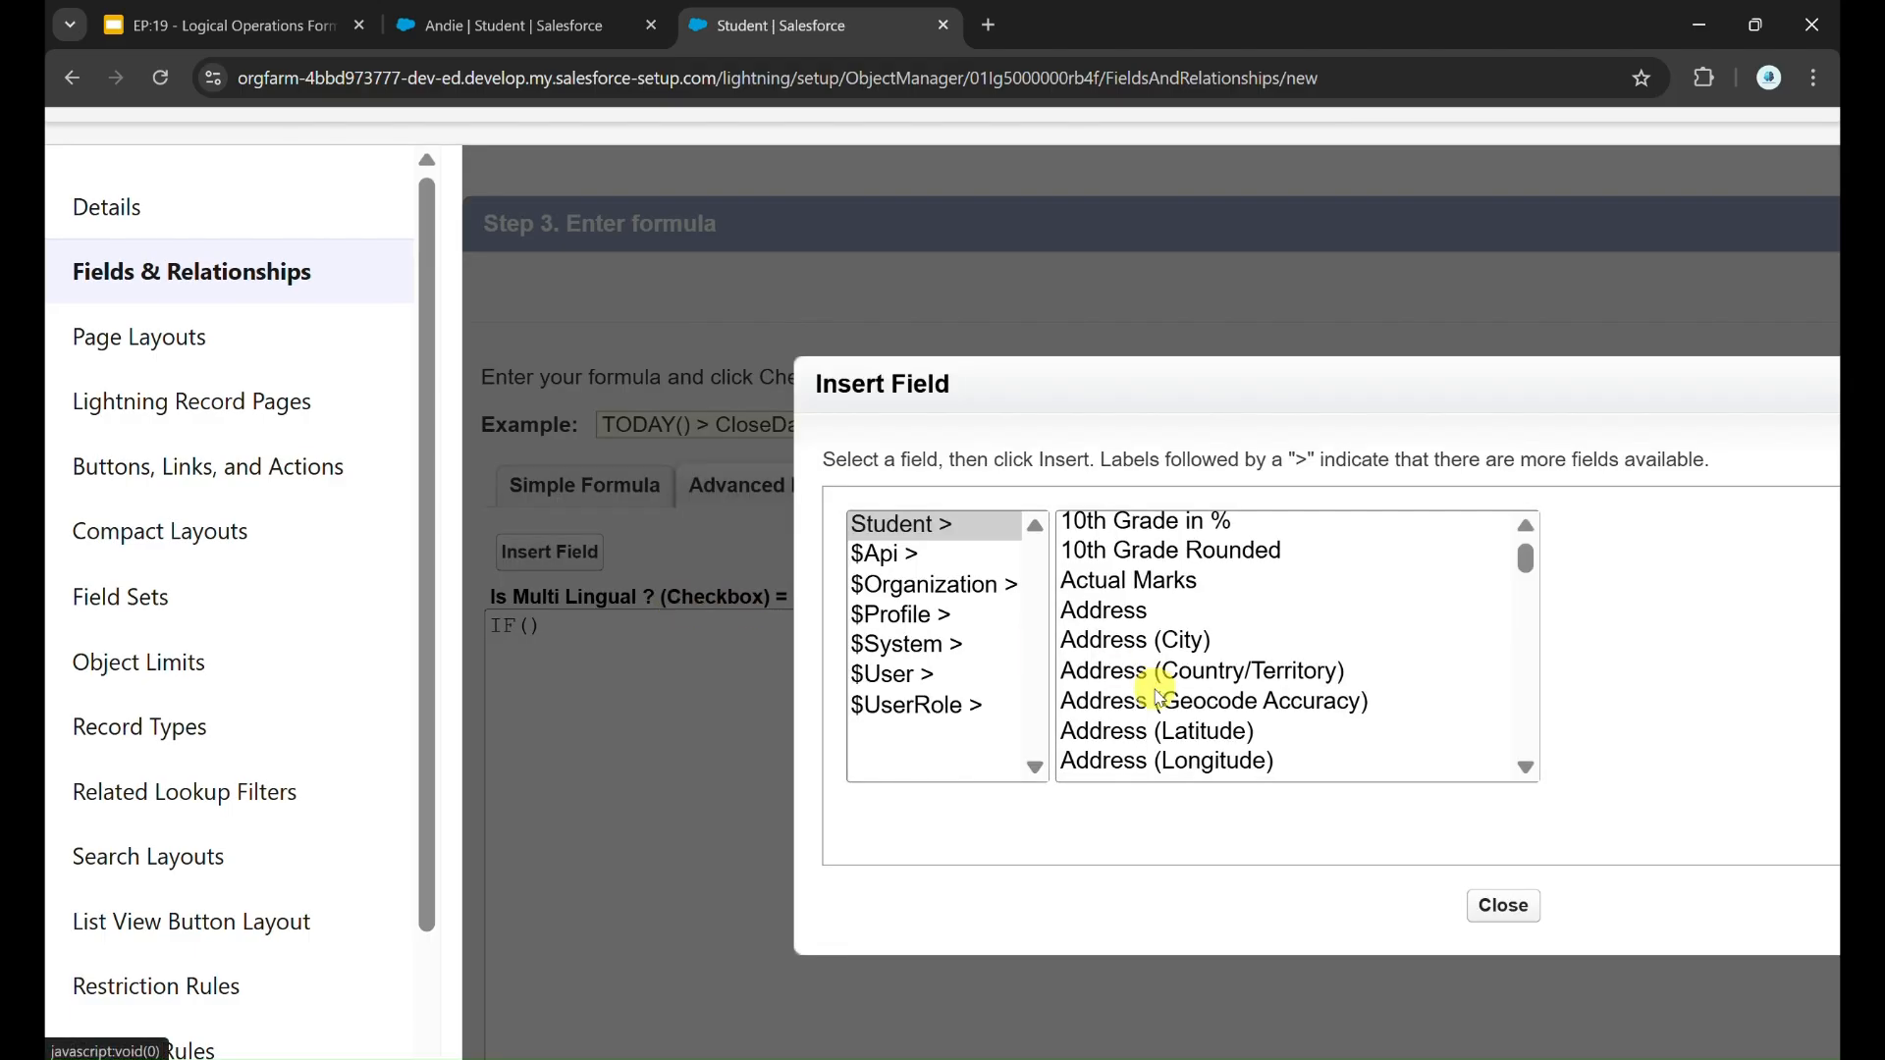
scroll(1159, 695, "down", 15)
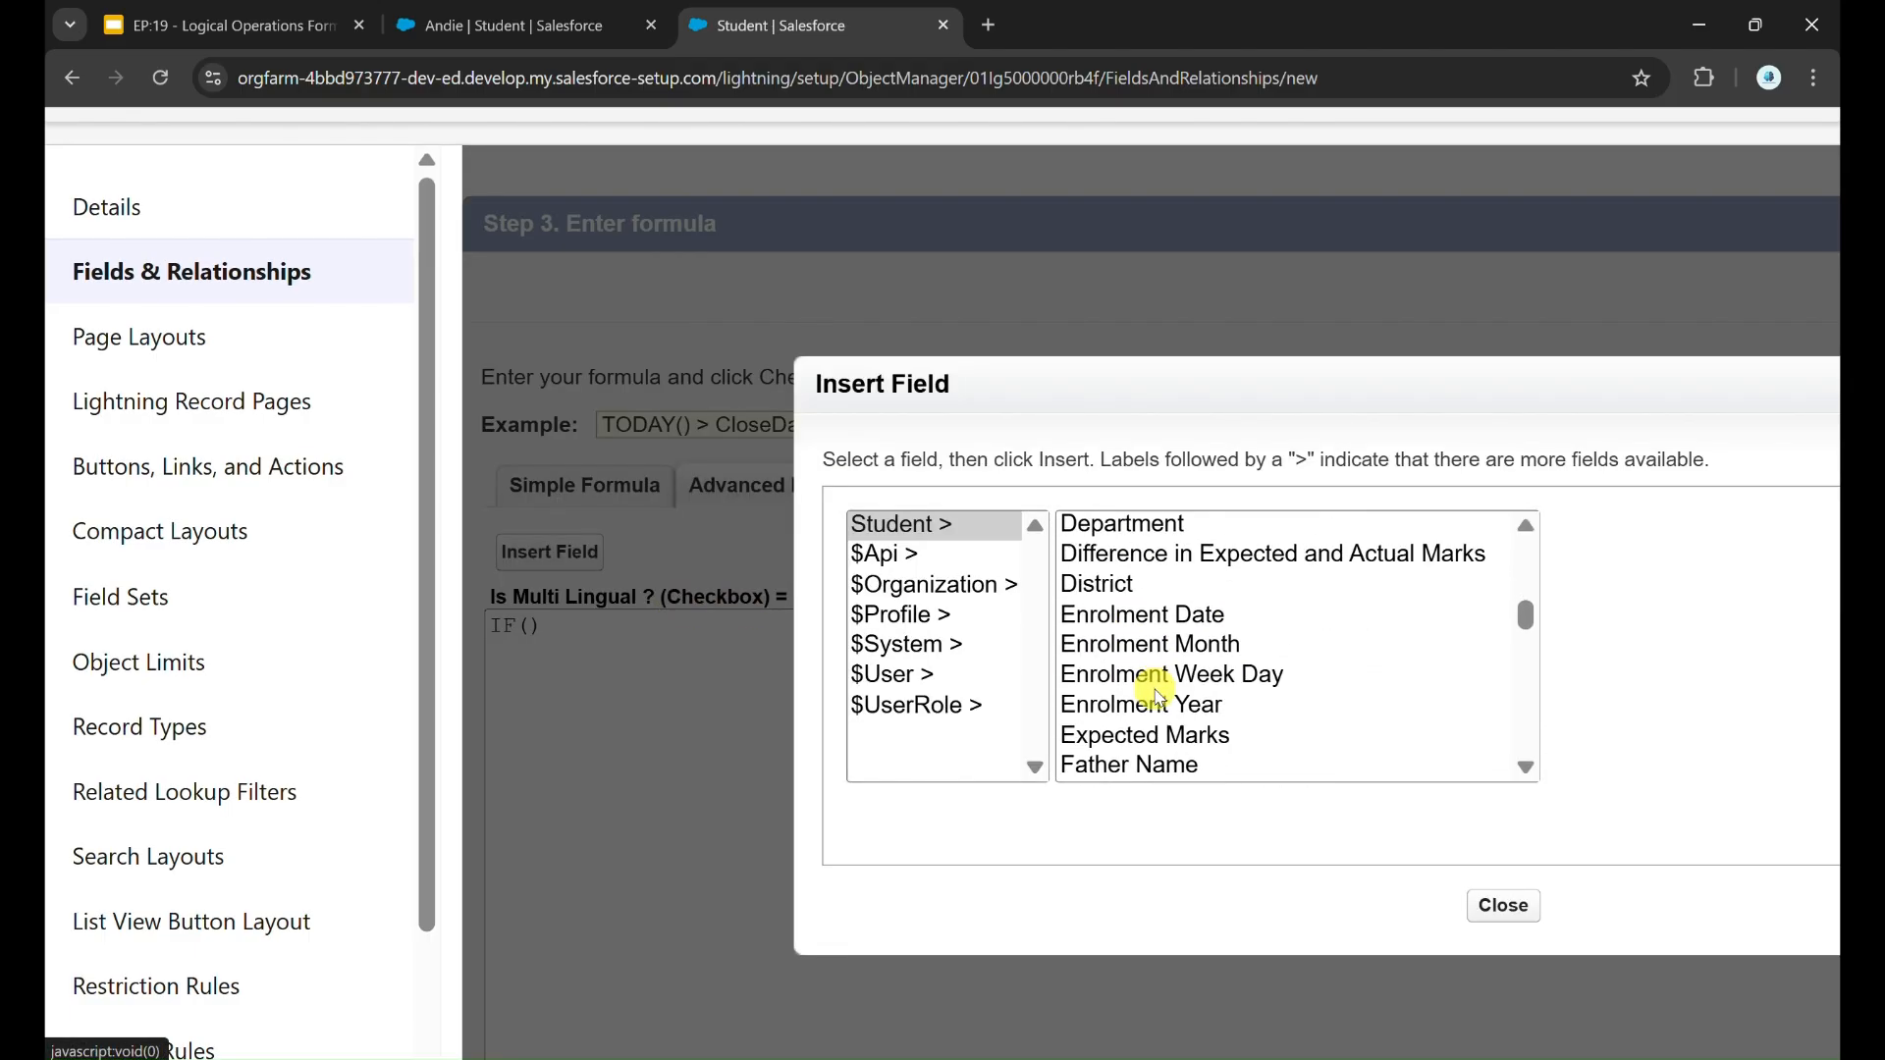
scroll(1159, 695, "down", 5)
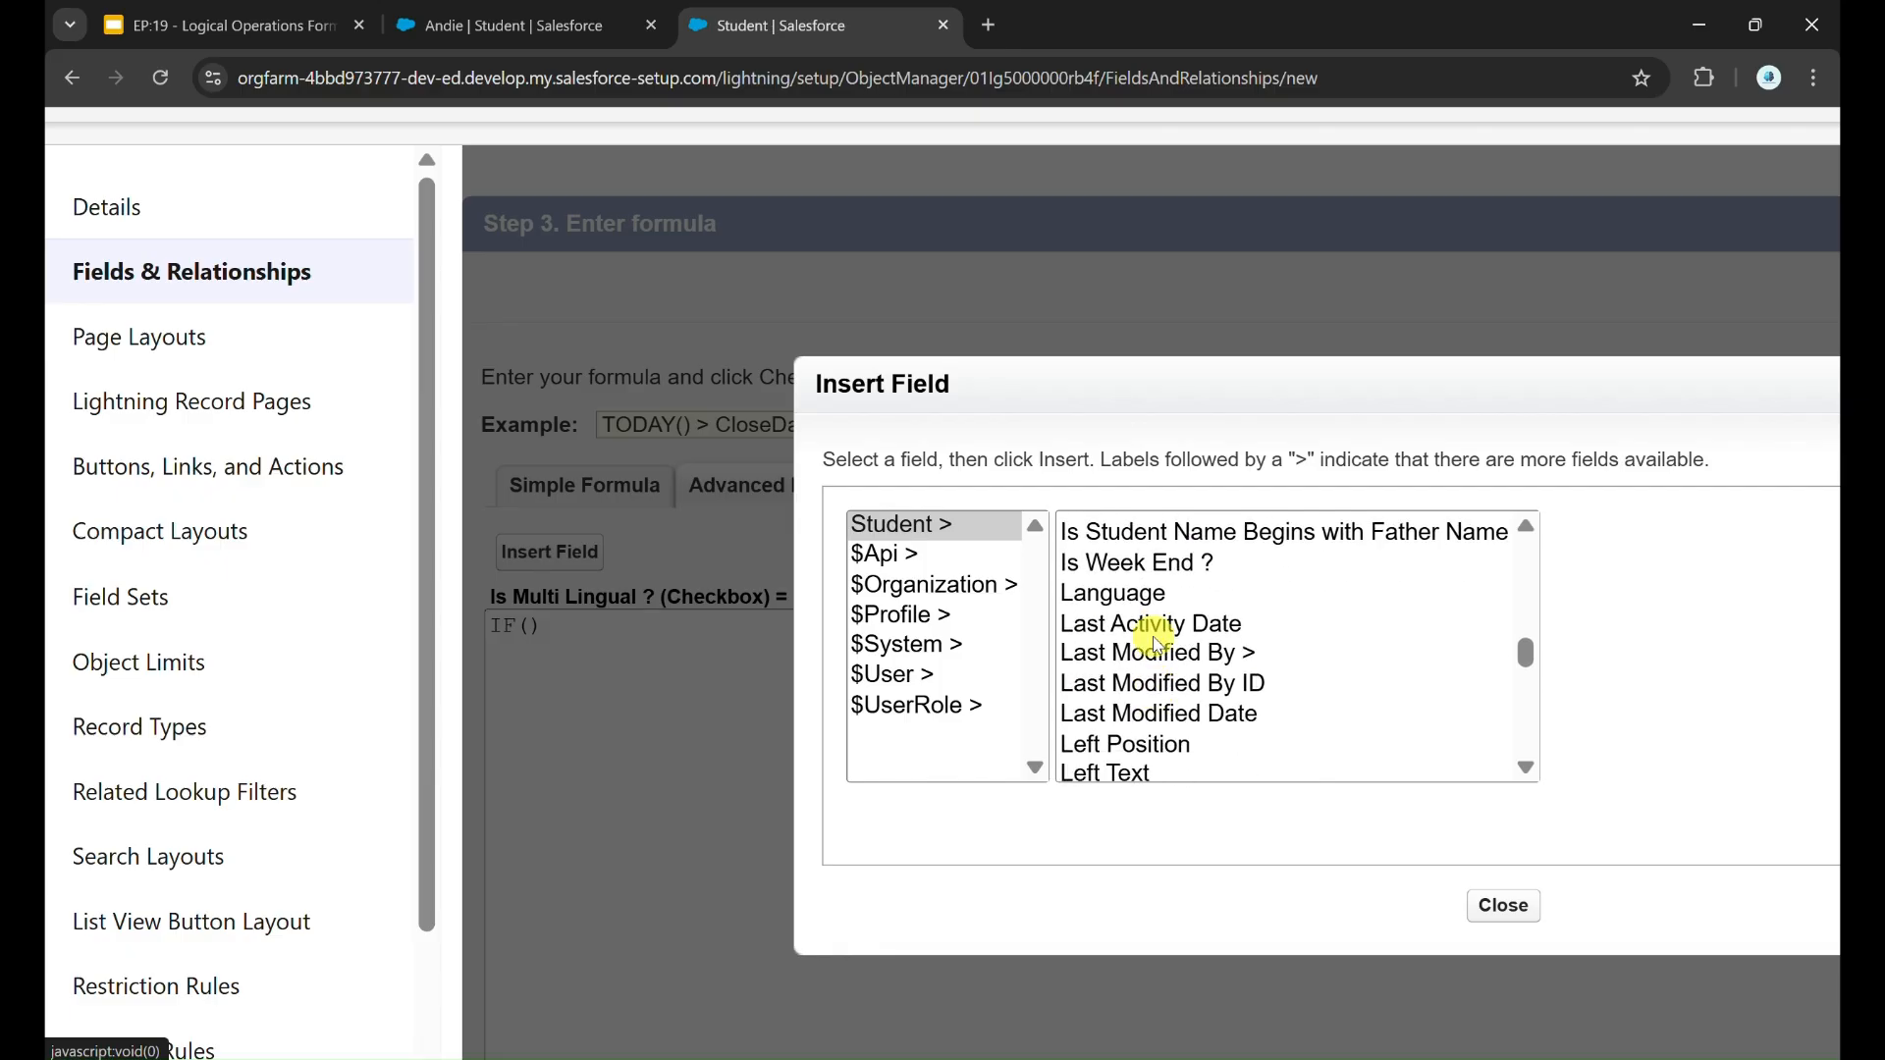
left_click(1157, 596)
left_click(1672, 707)
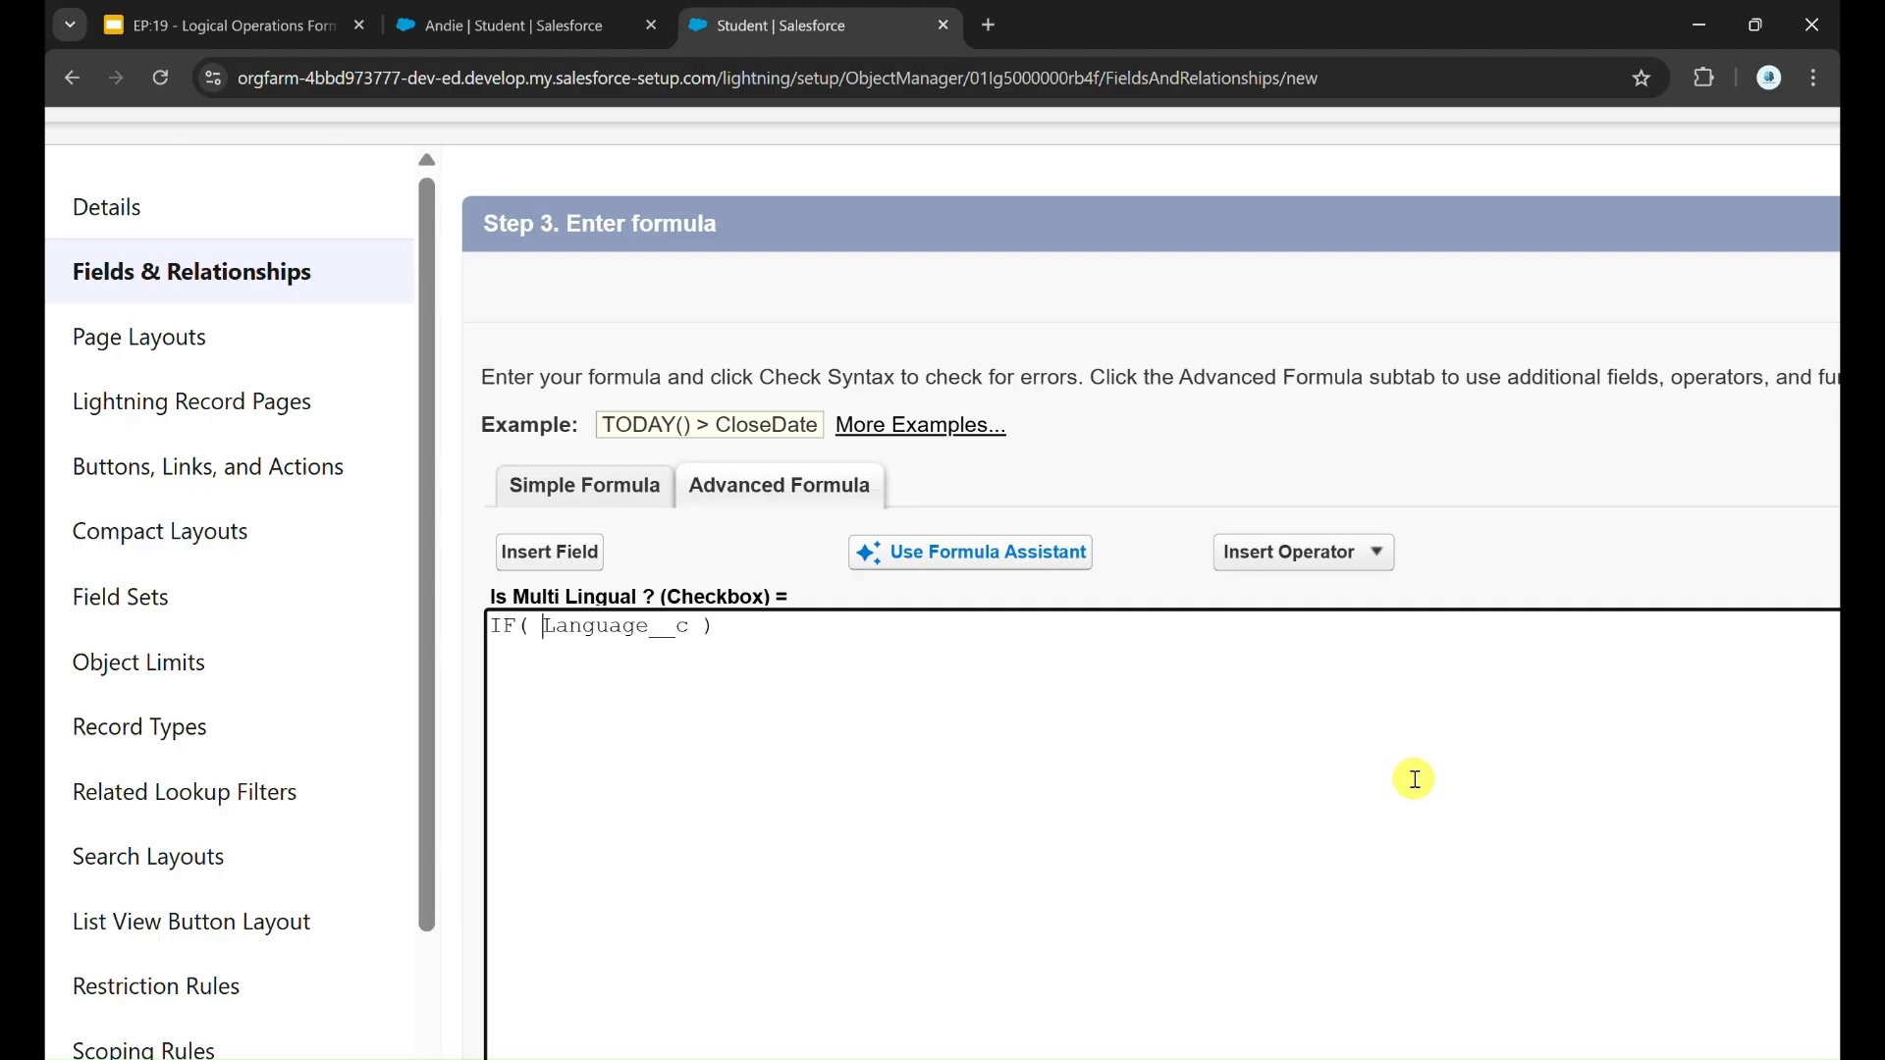
Step: Insert the PICKLISTCOUNT function inside the IF and move Language__c into it in place of the placeholder argument
scroll(1413, 778, "right", 8)
left_click(1357, 633)
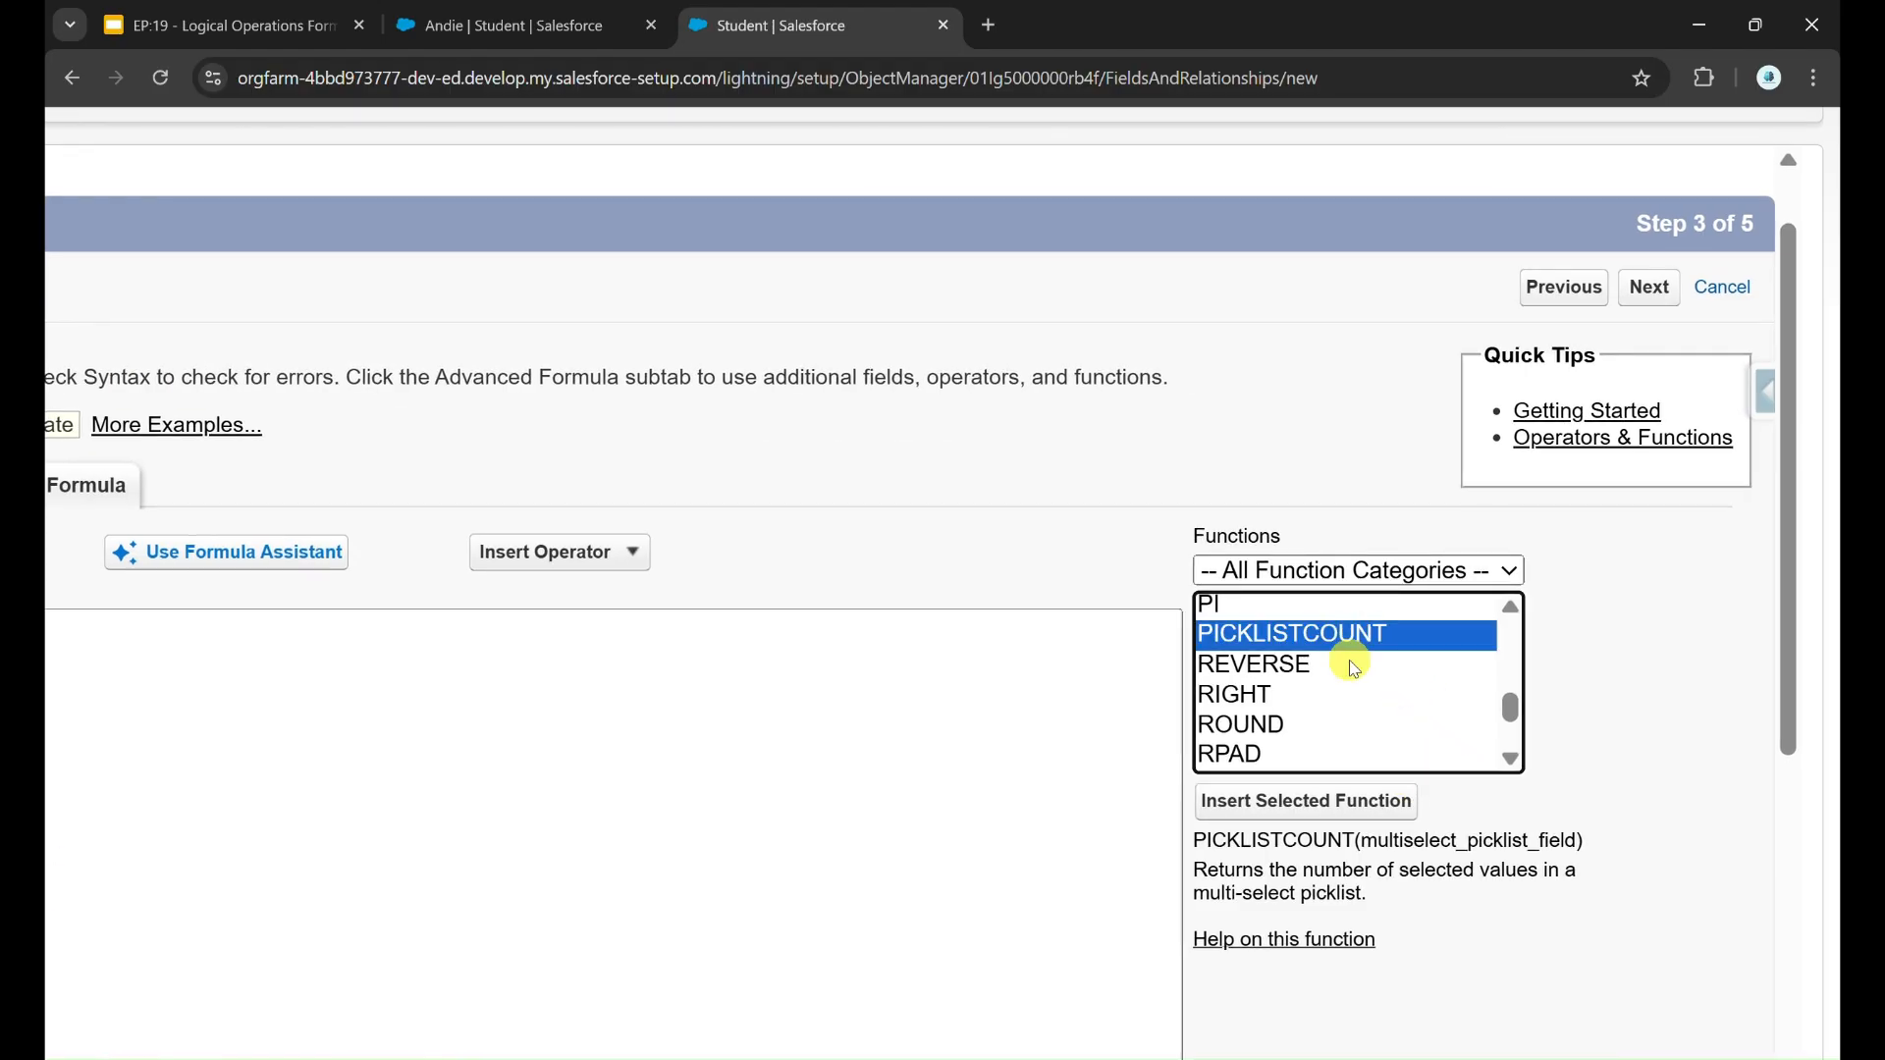
left_click(1306, 801)
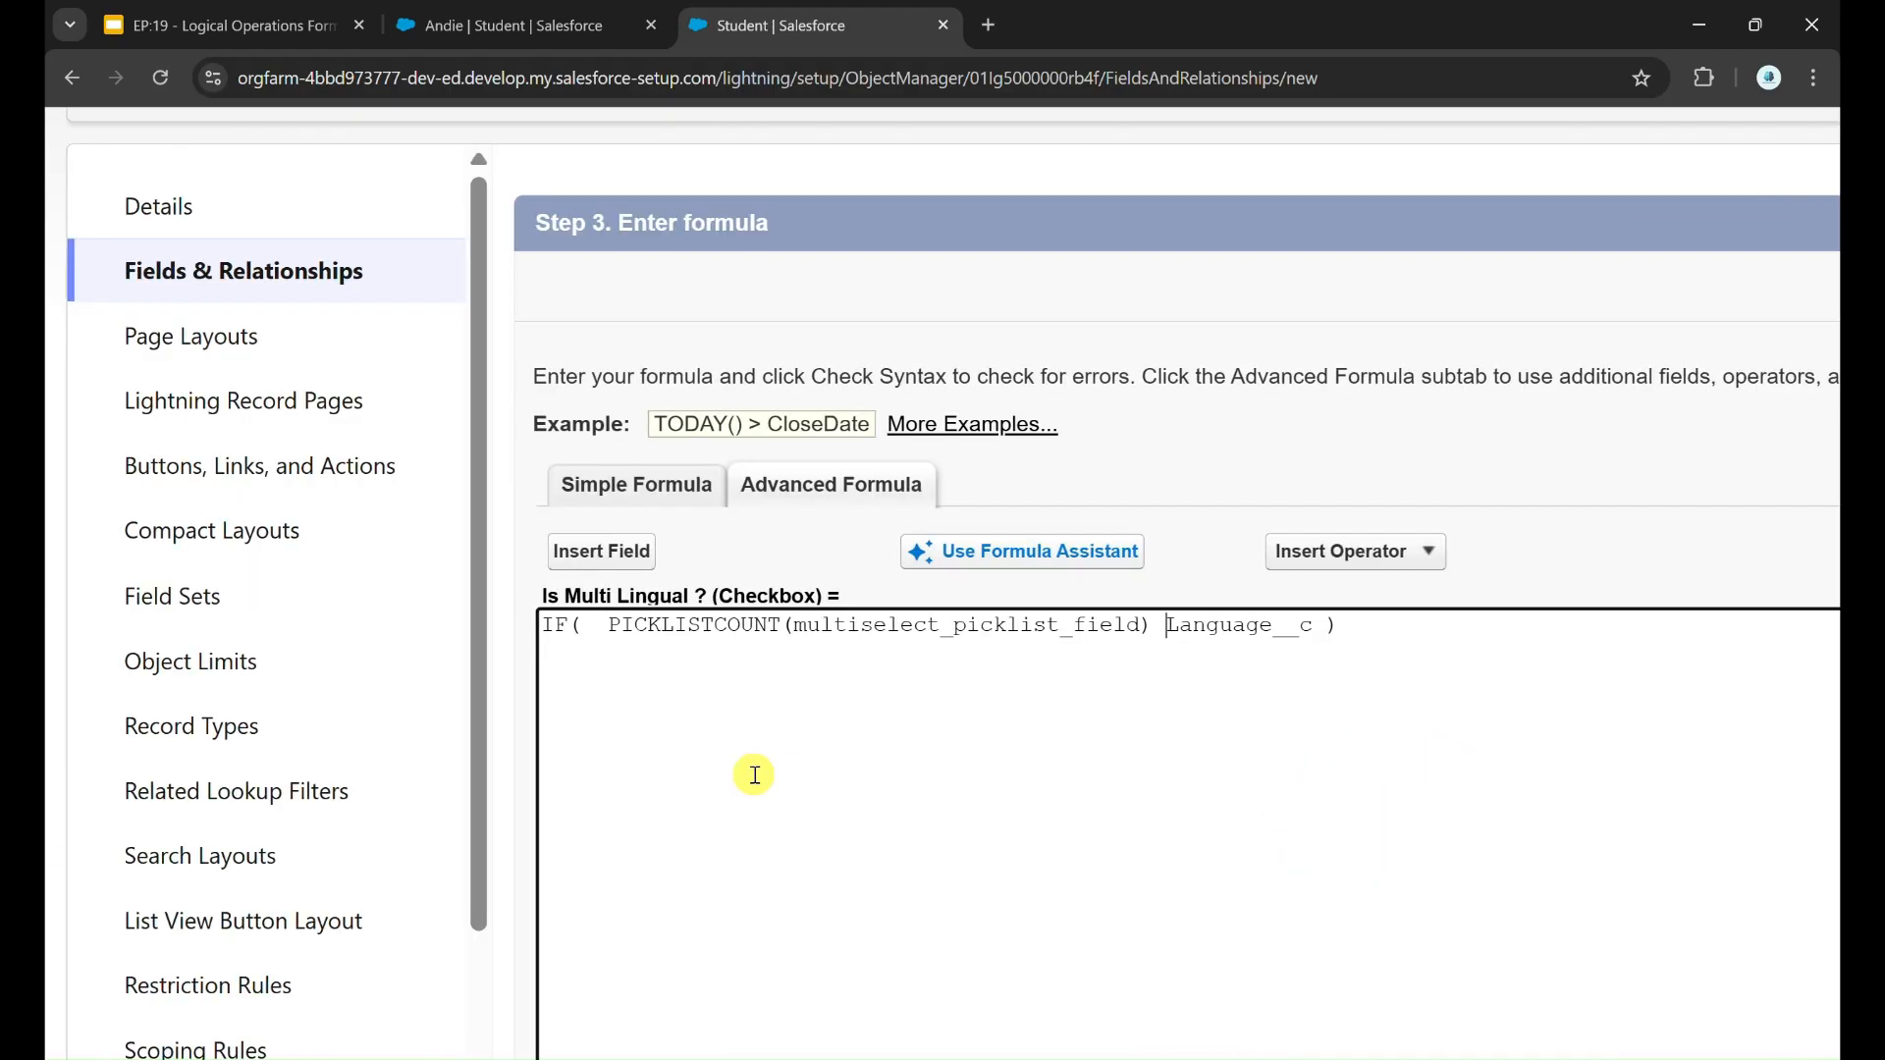
double_click(1181, 633)
key("ctrl+c")
key("BackSpace")
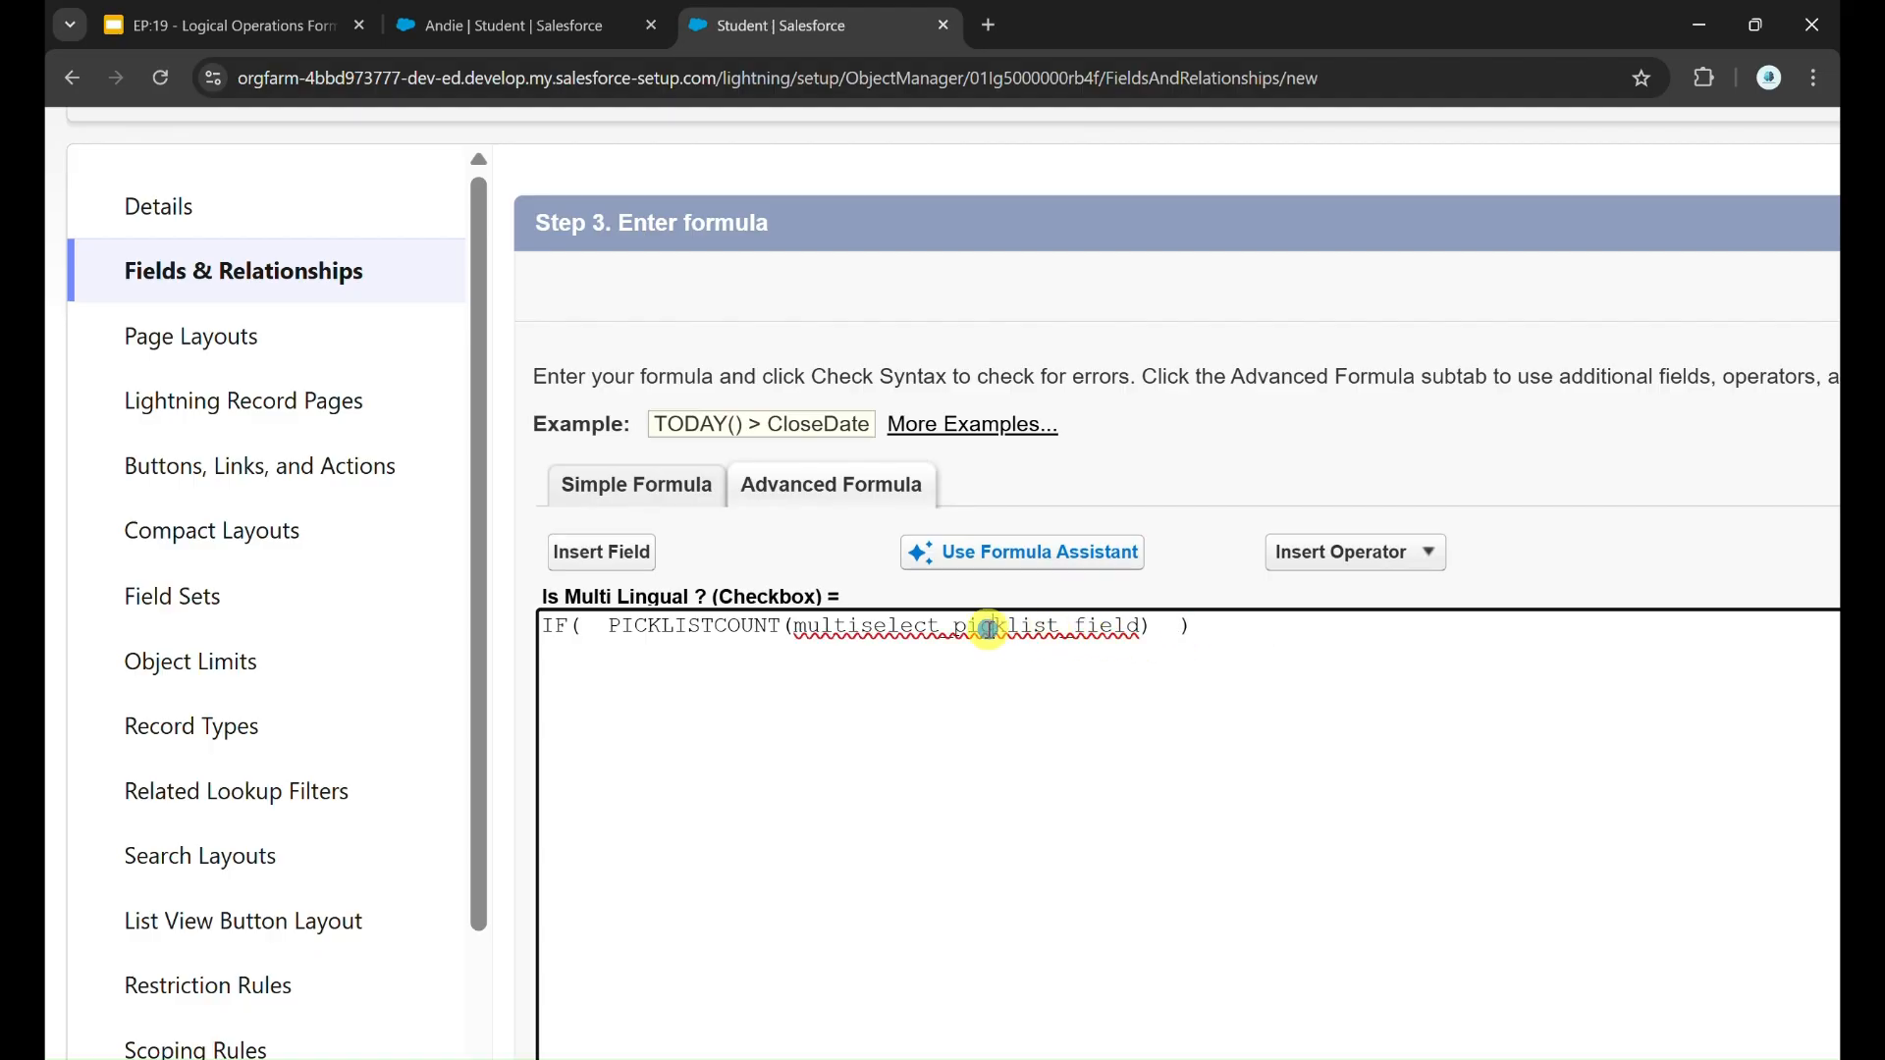
double_click(988, 629)
key("ctrl+v")
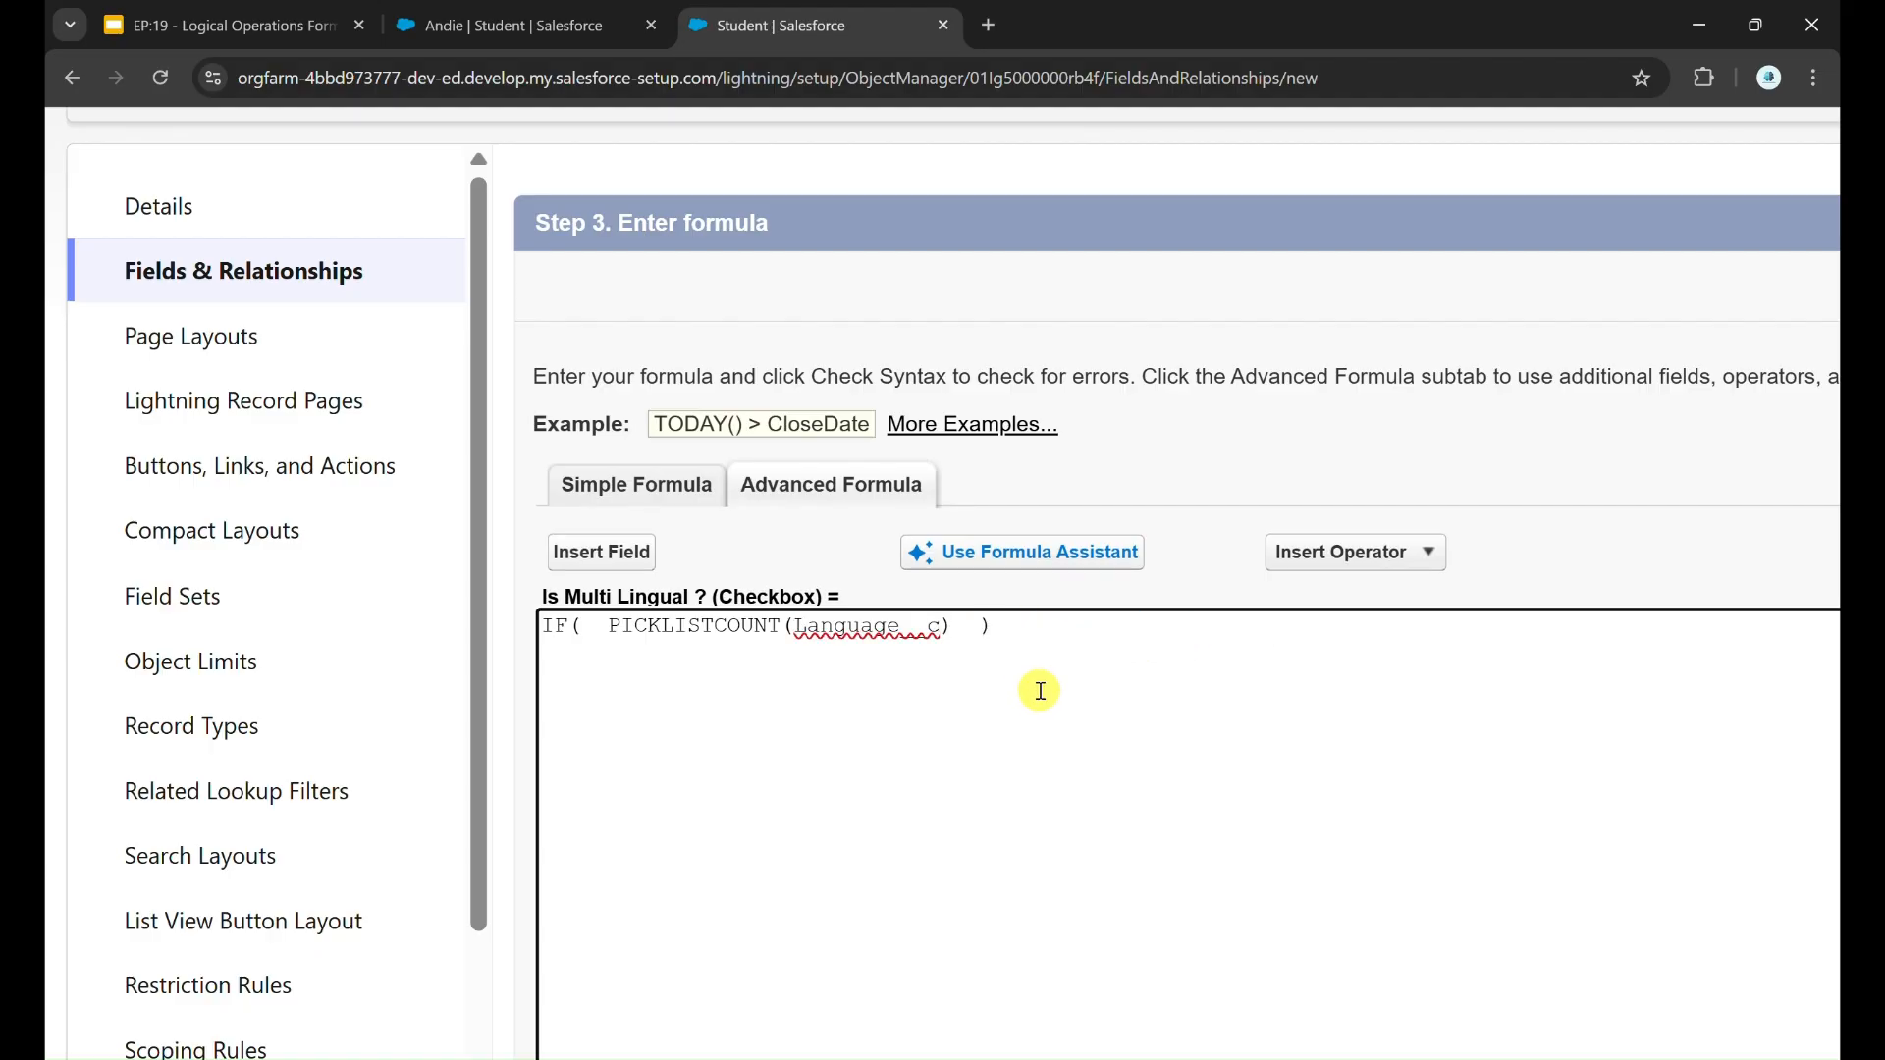
Step: Complete the IF formula with the condition > 1 after PICKLISTCOUNT(Language__c), followed by TRUE and FALSE as the results
left_click(609, 628, "shift")
key("Right")
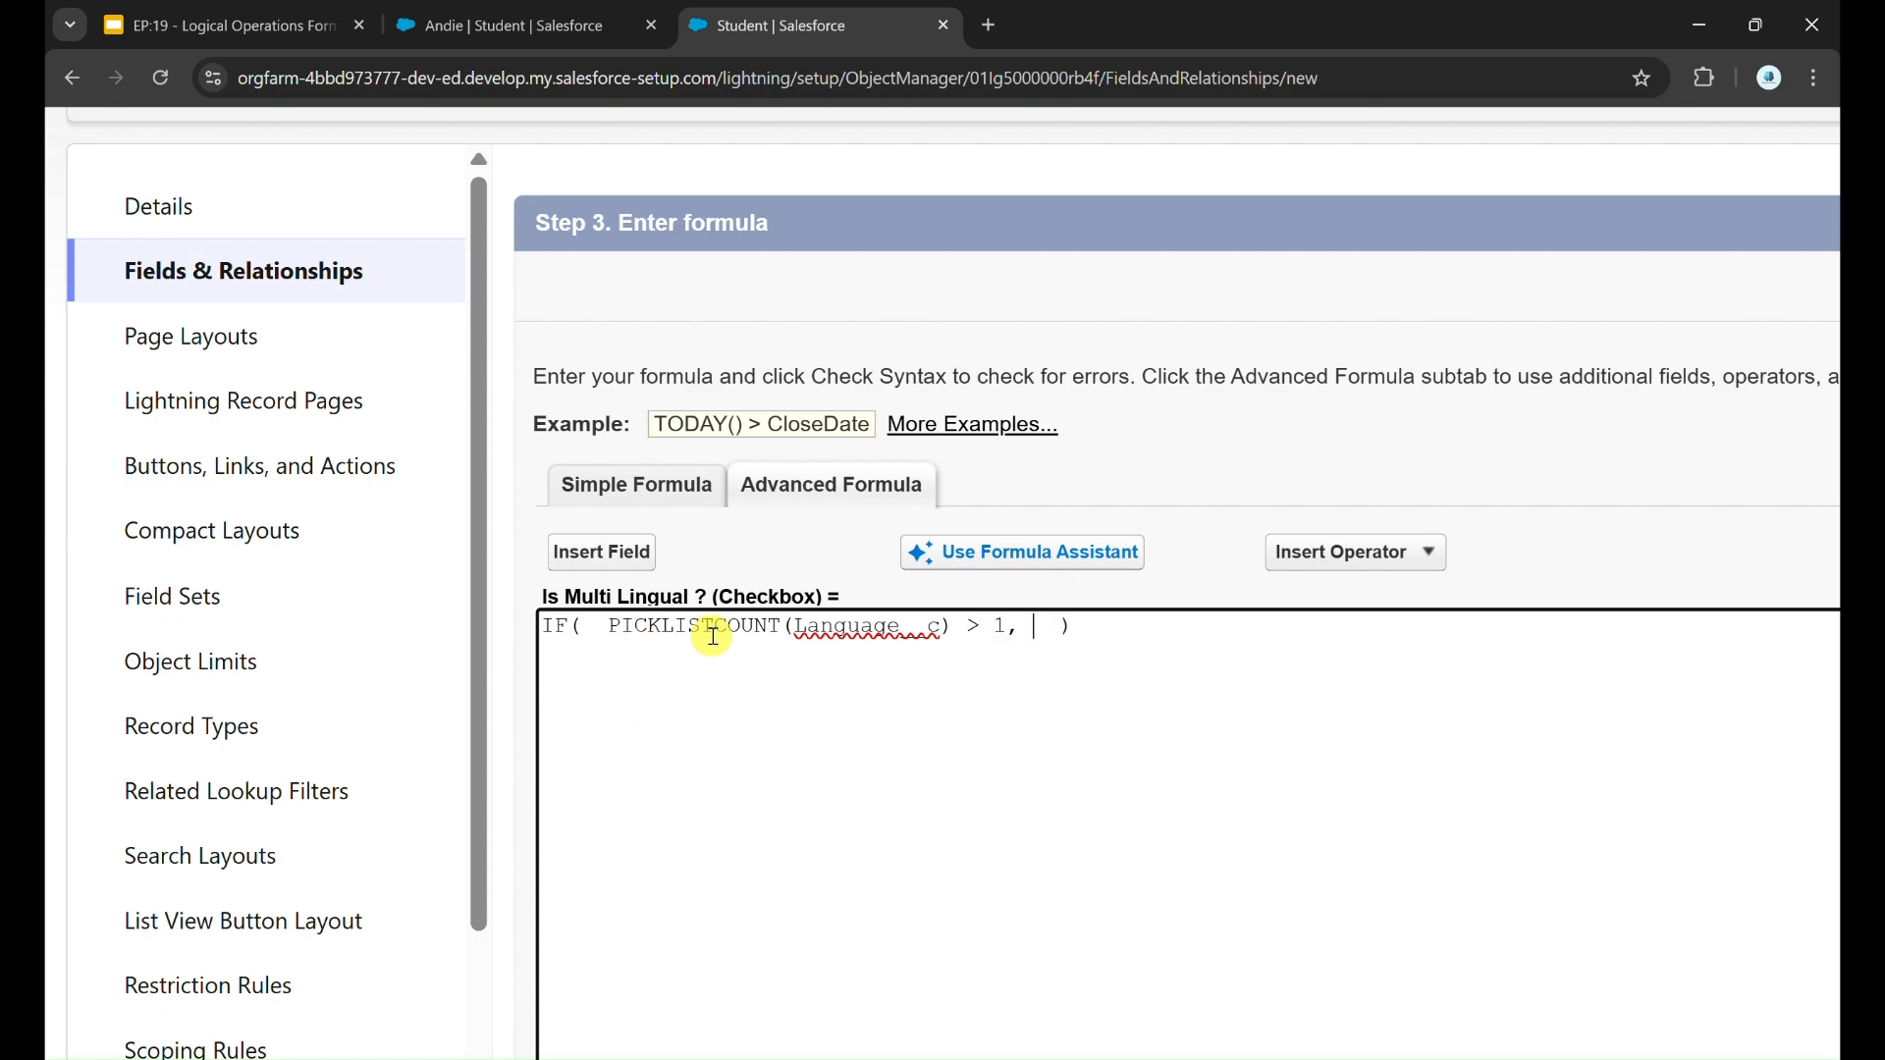
left_click_drag(609, 628, 997, 631)
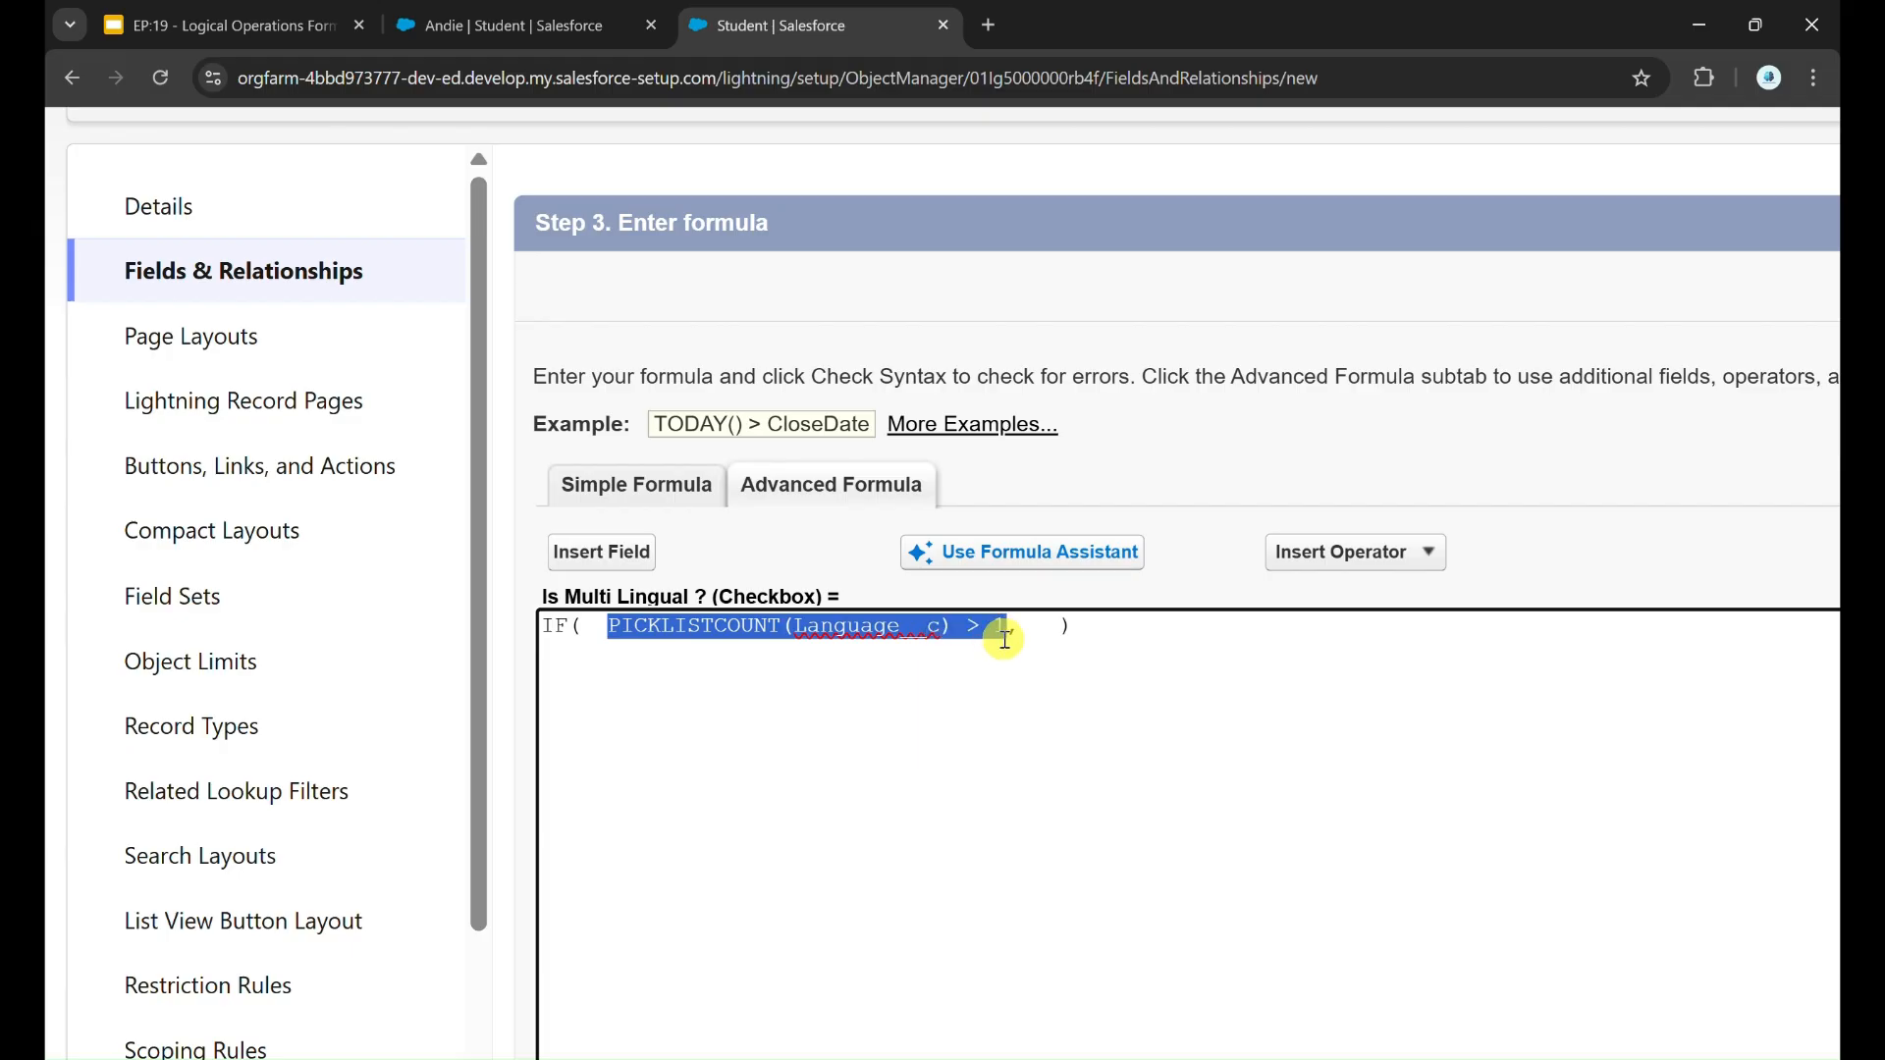
left_click(1004, 639)
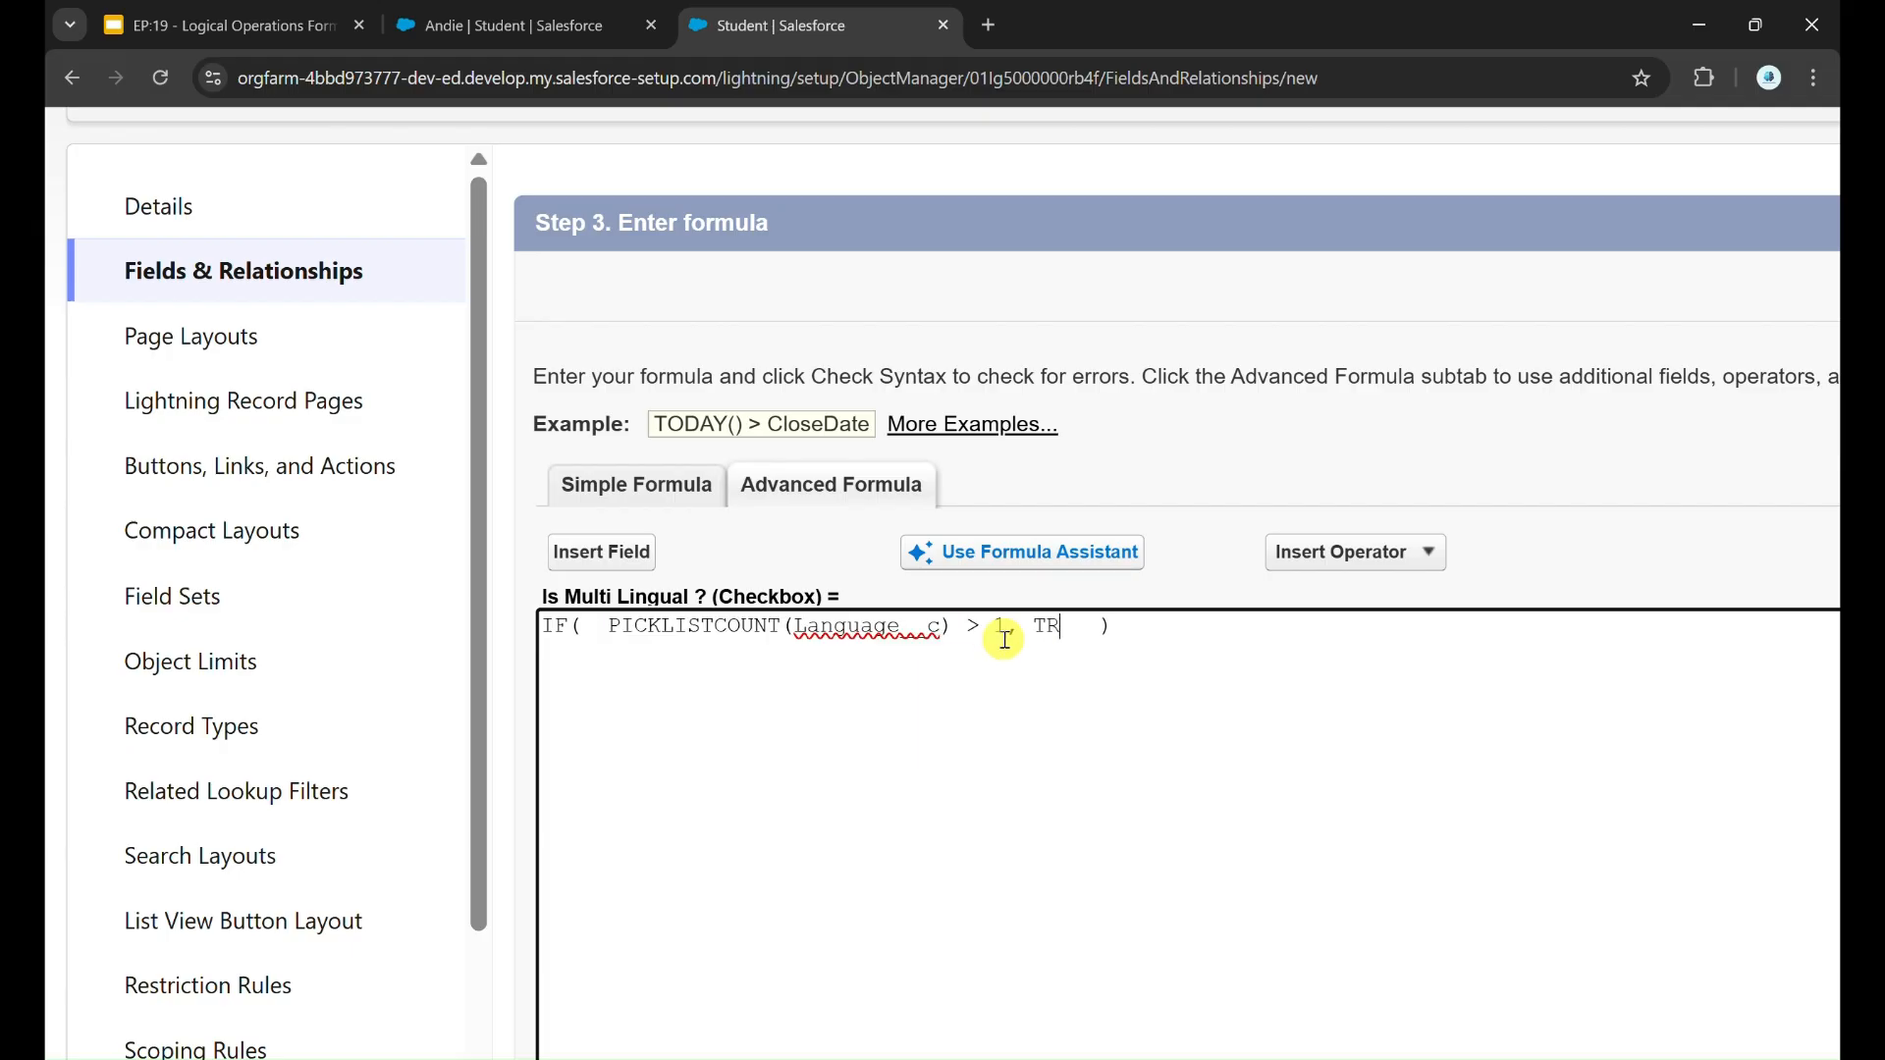
type(", TRUE, FALSE")
Step: Check the syntax of the Is Multi Lingual ? formula and review the completed expression
scroll(1002, 639, "down", 3)
left_click(672, 1023)
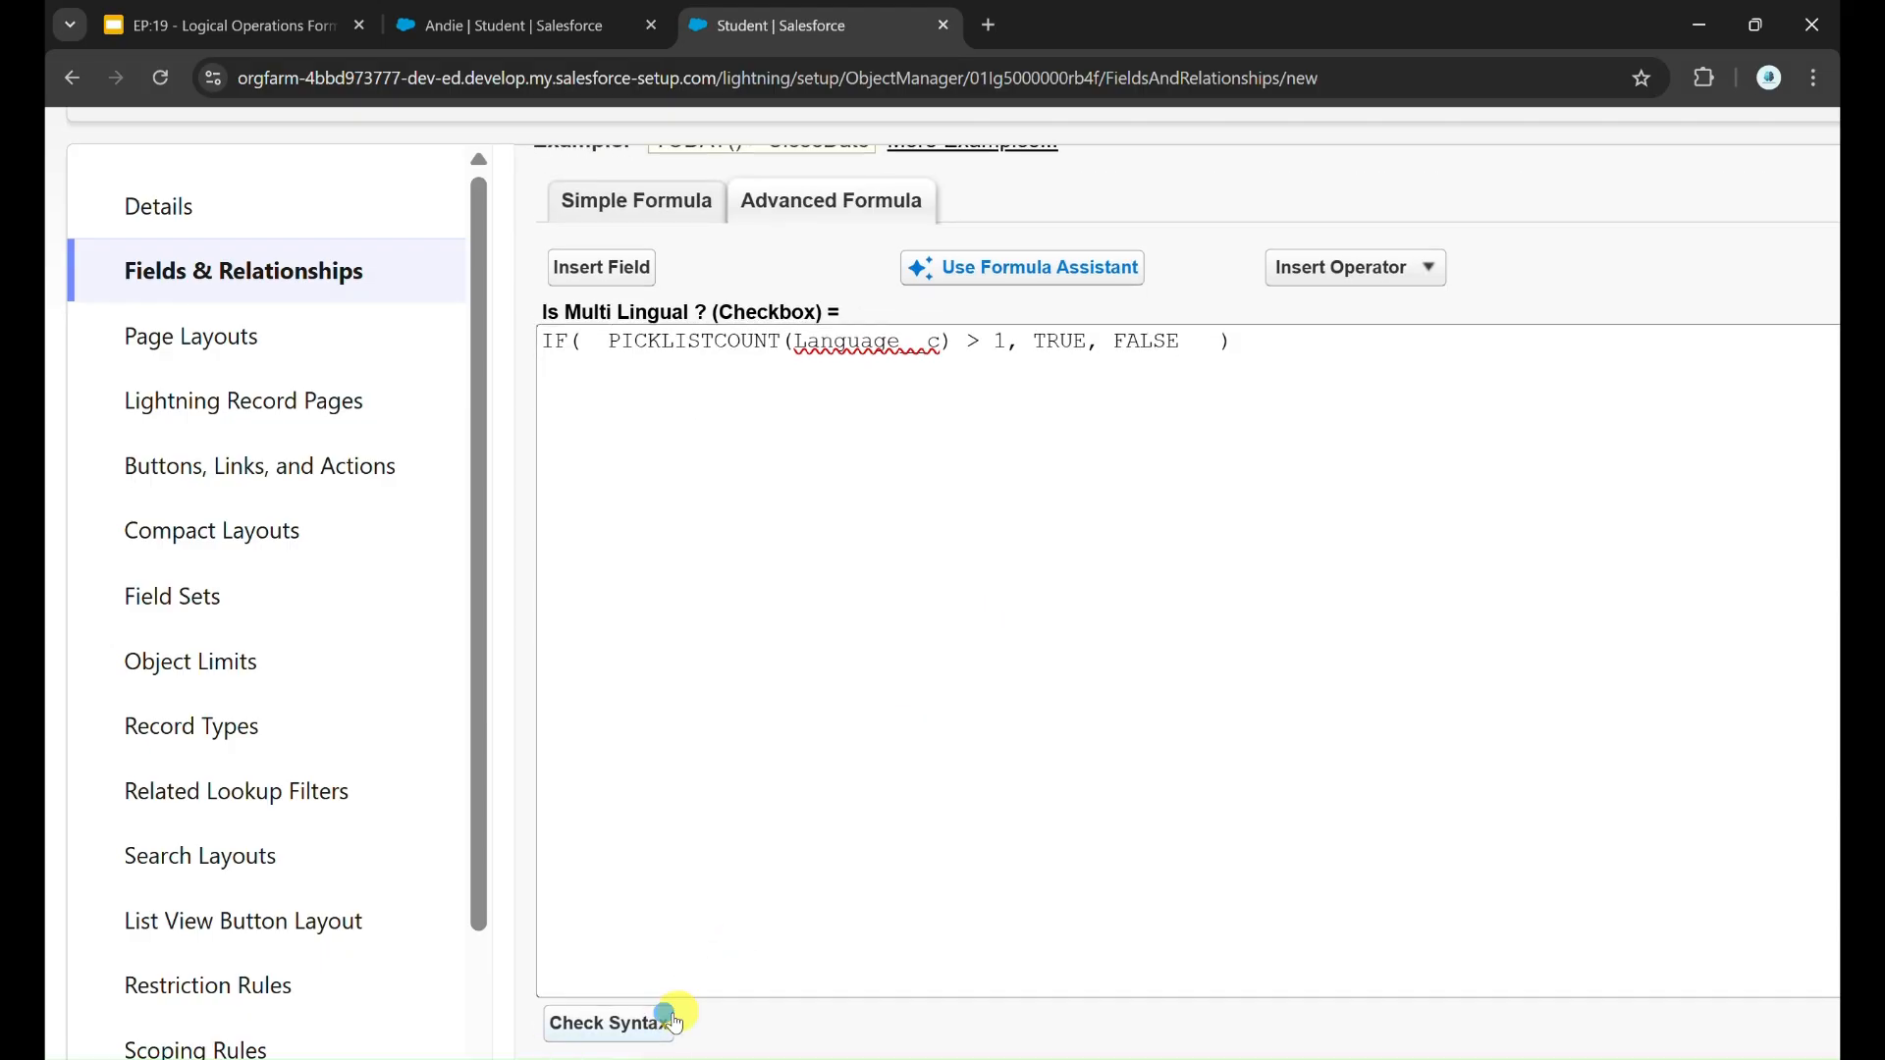
scroll(963, 713, "down", 7)
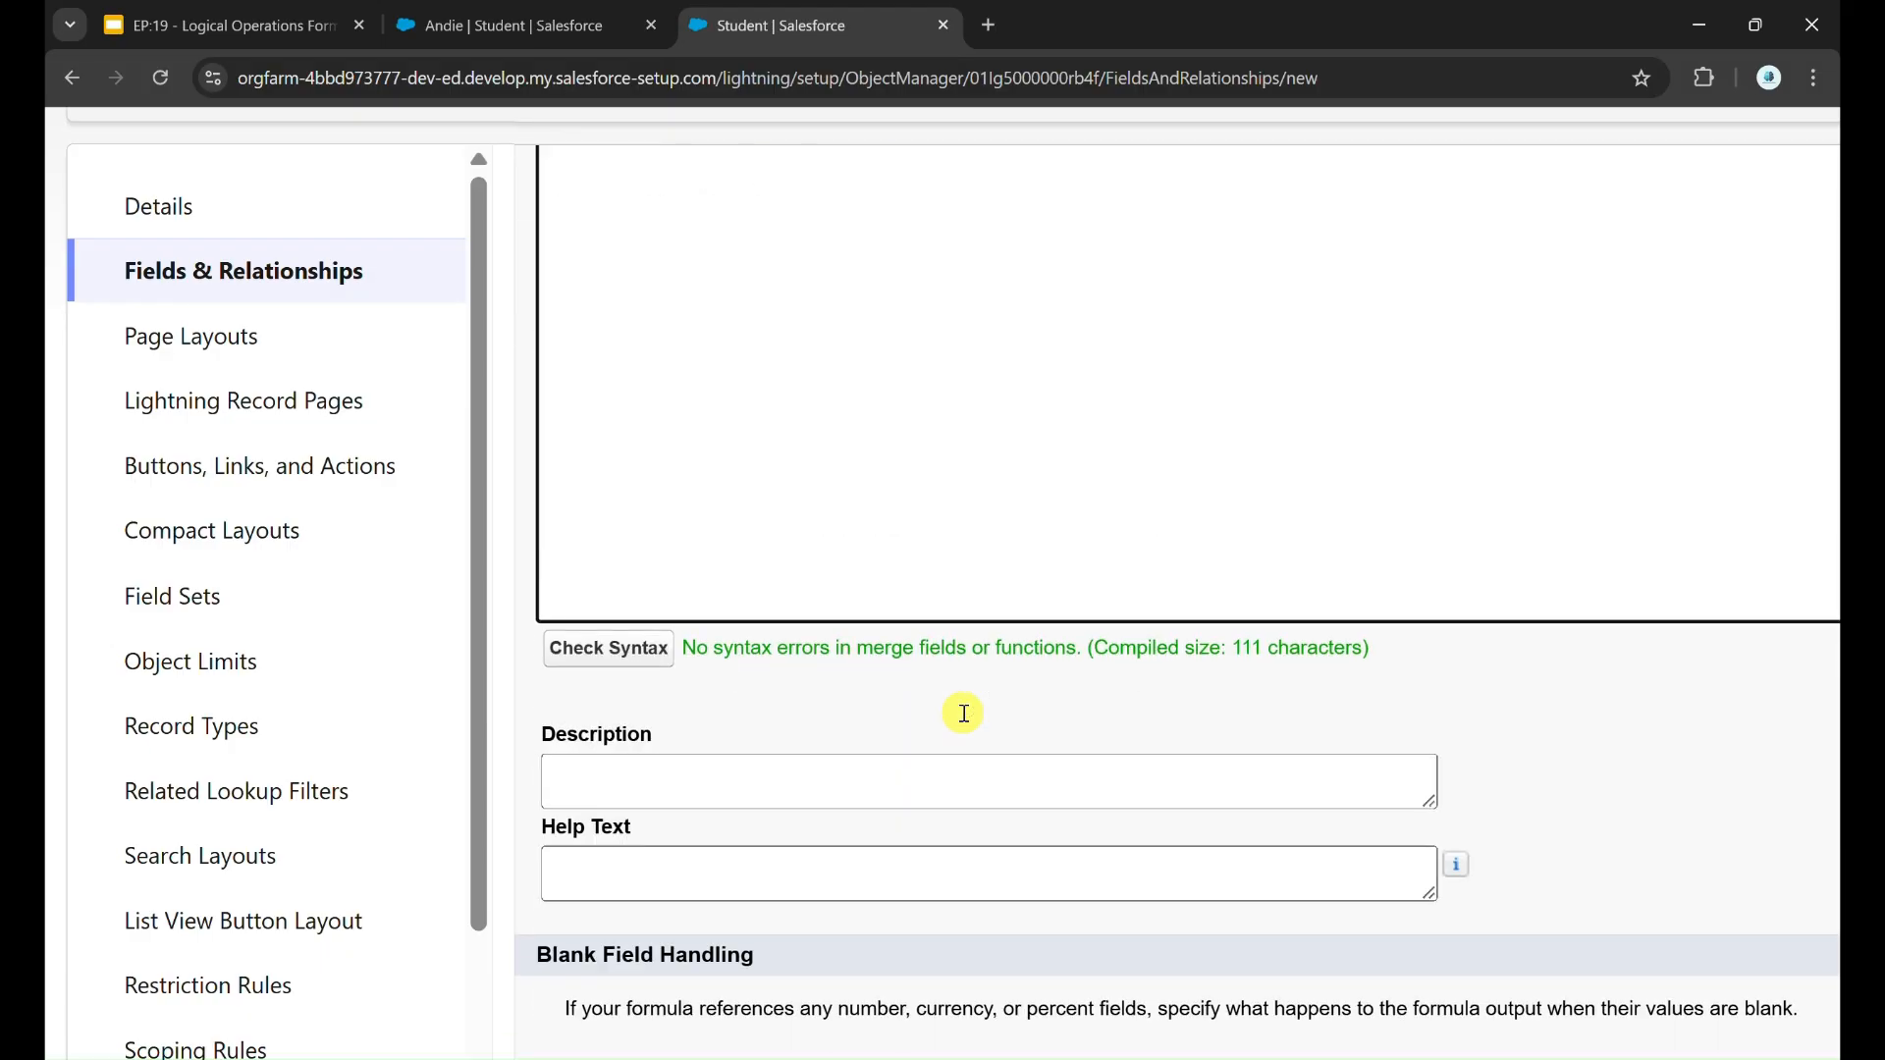
scroll(1097, 671, "up", 5)
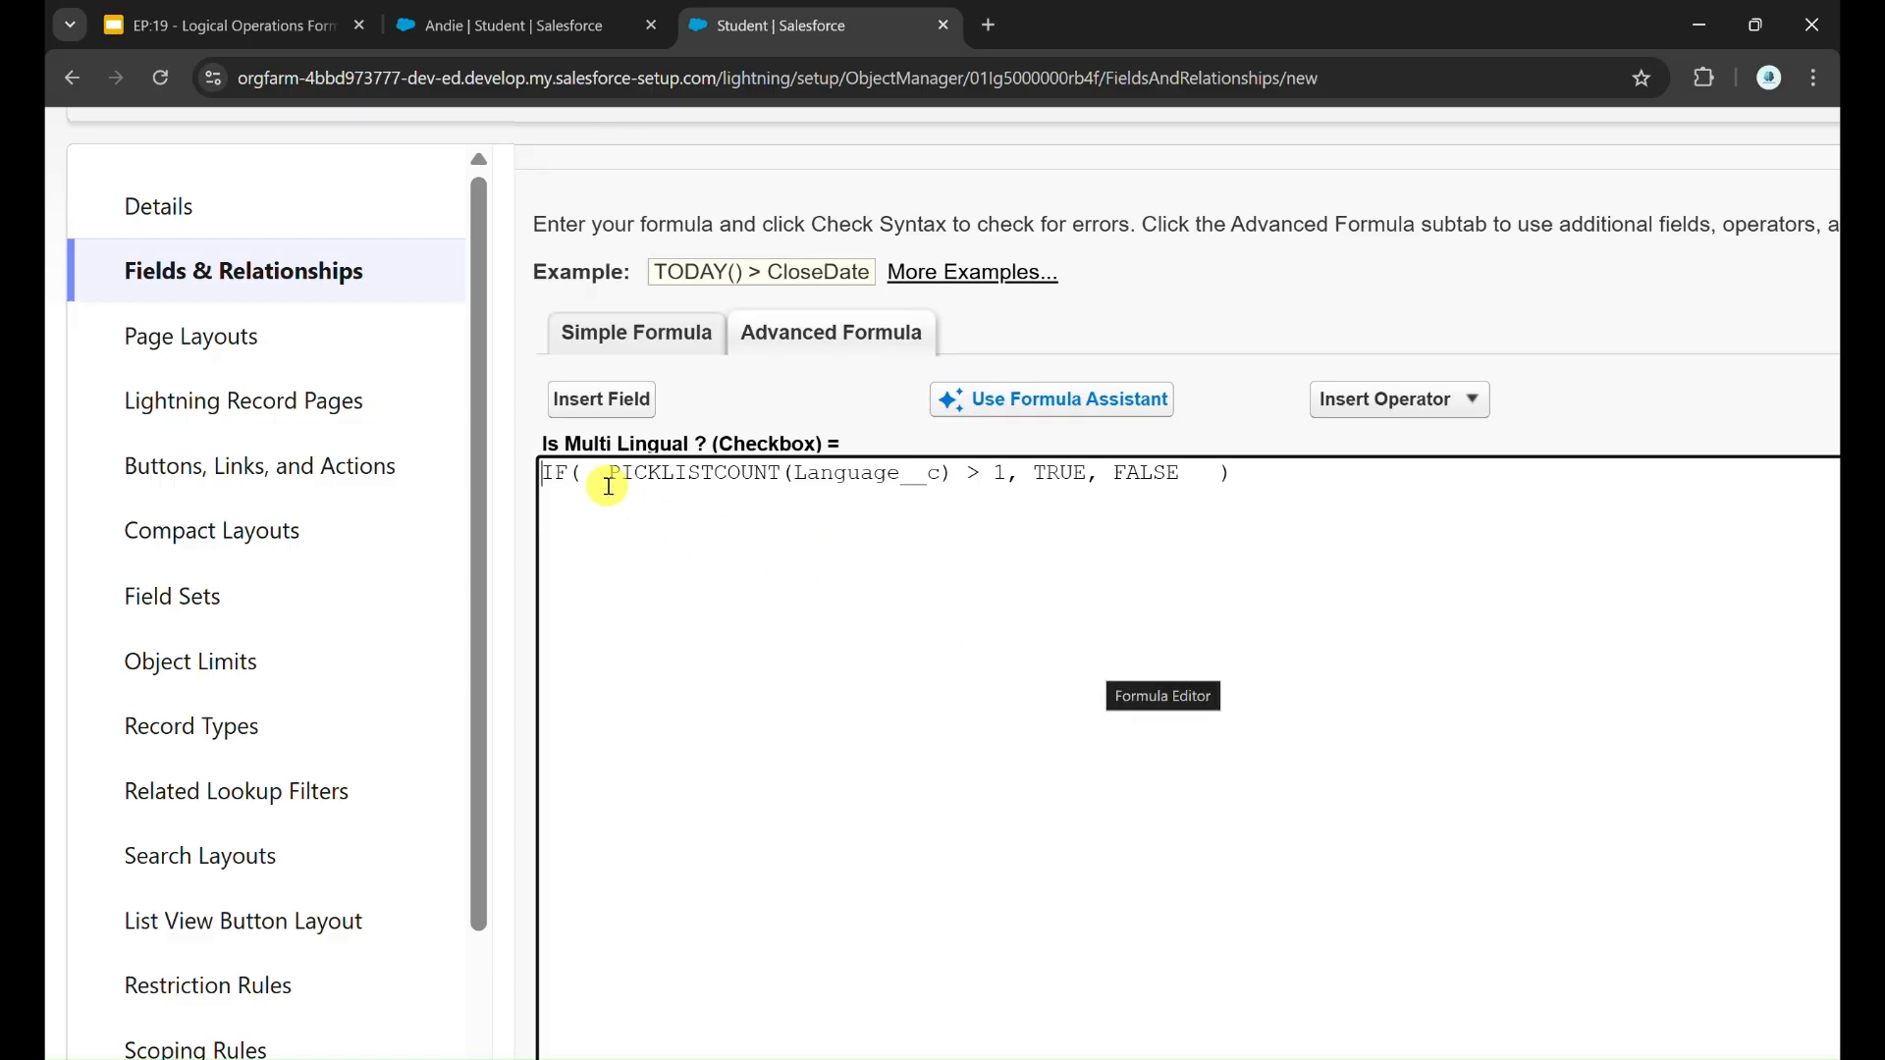
Step: Try reducing the formula to PICKLISTCOUNT(Language__c) > 1 without the IF wrapper, and undo both deletions
left_click_drag(603, 477, 454, 462)
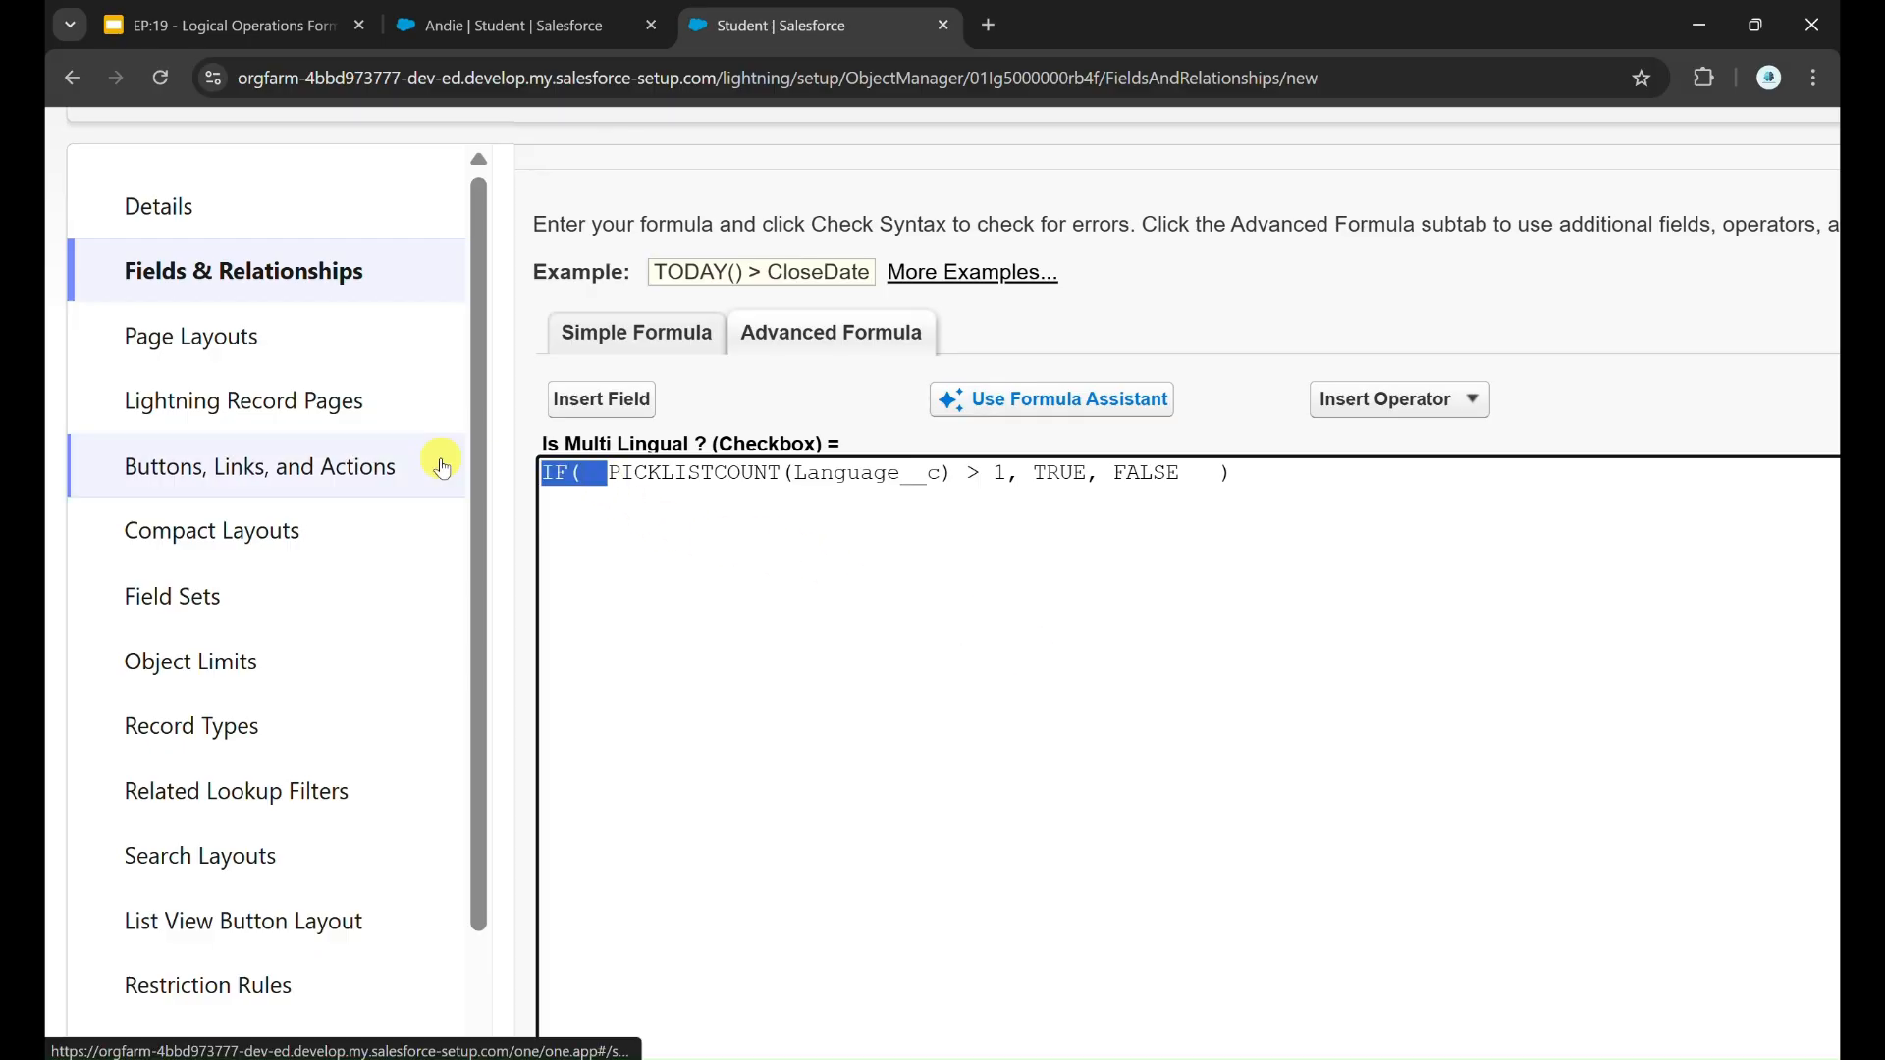
key("BackSpace")
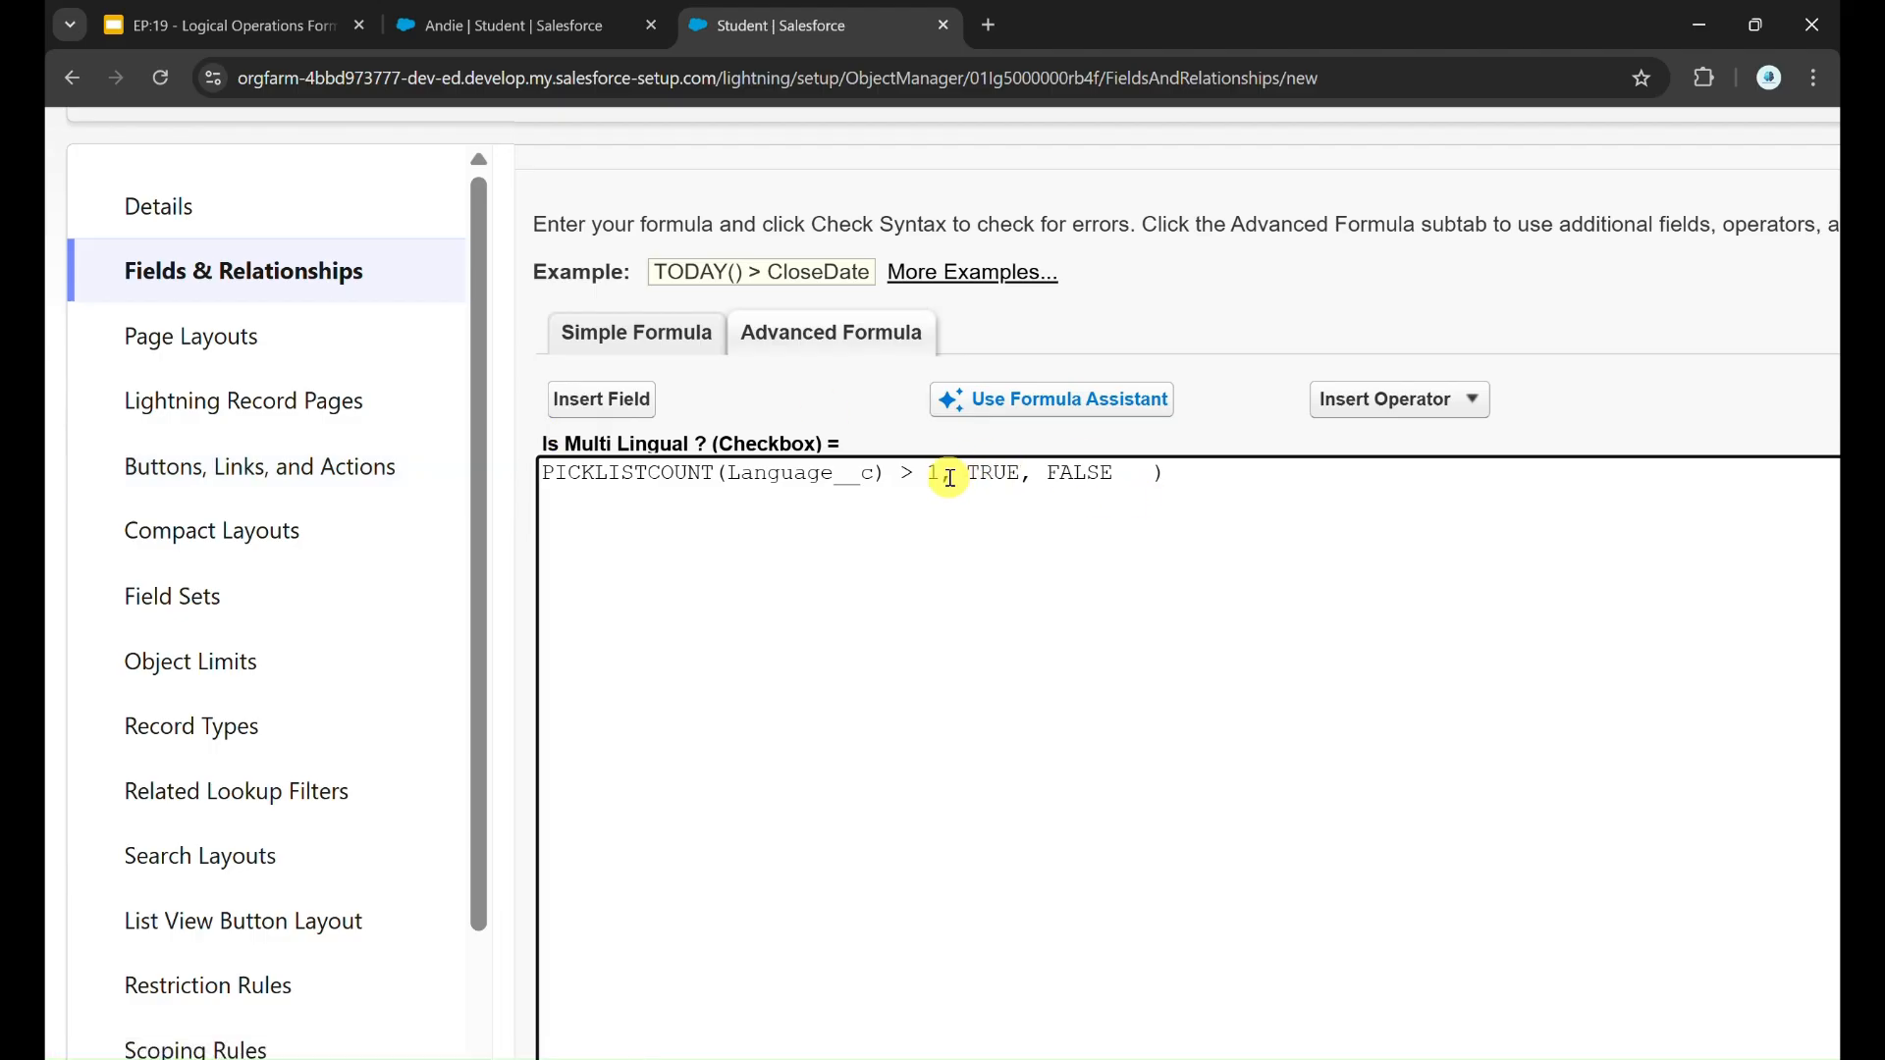
left_click_drag(942, 481, 1262, 462)
key("BackSpace")
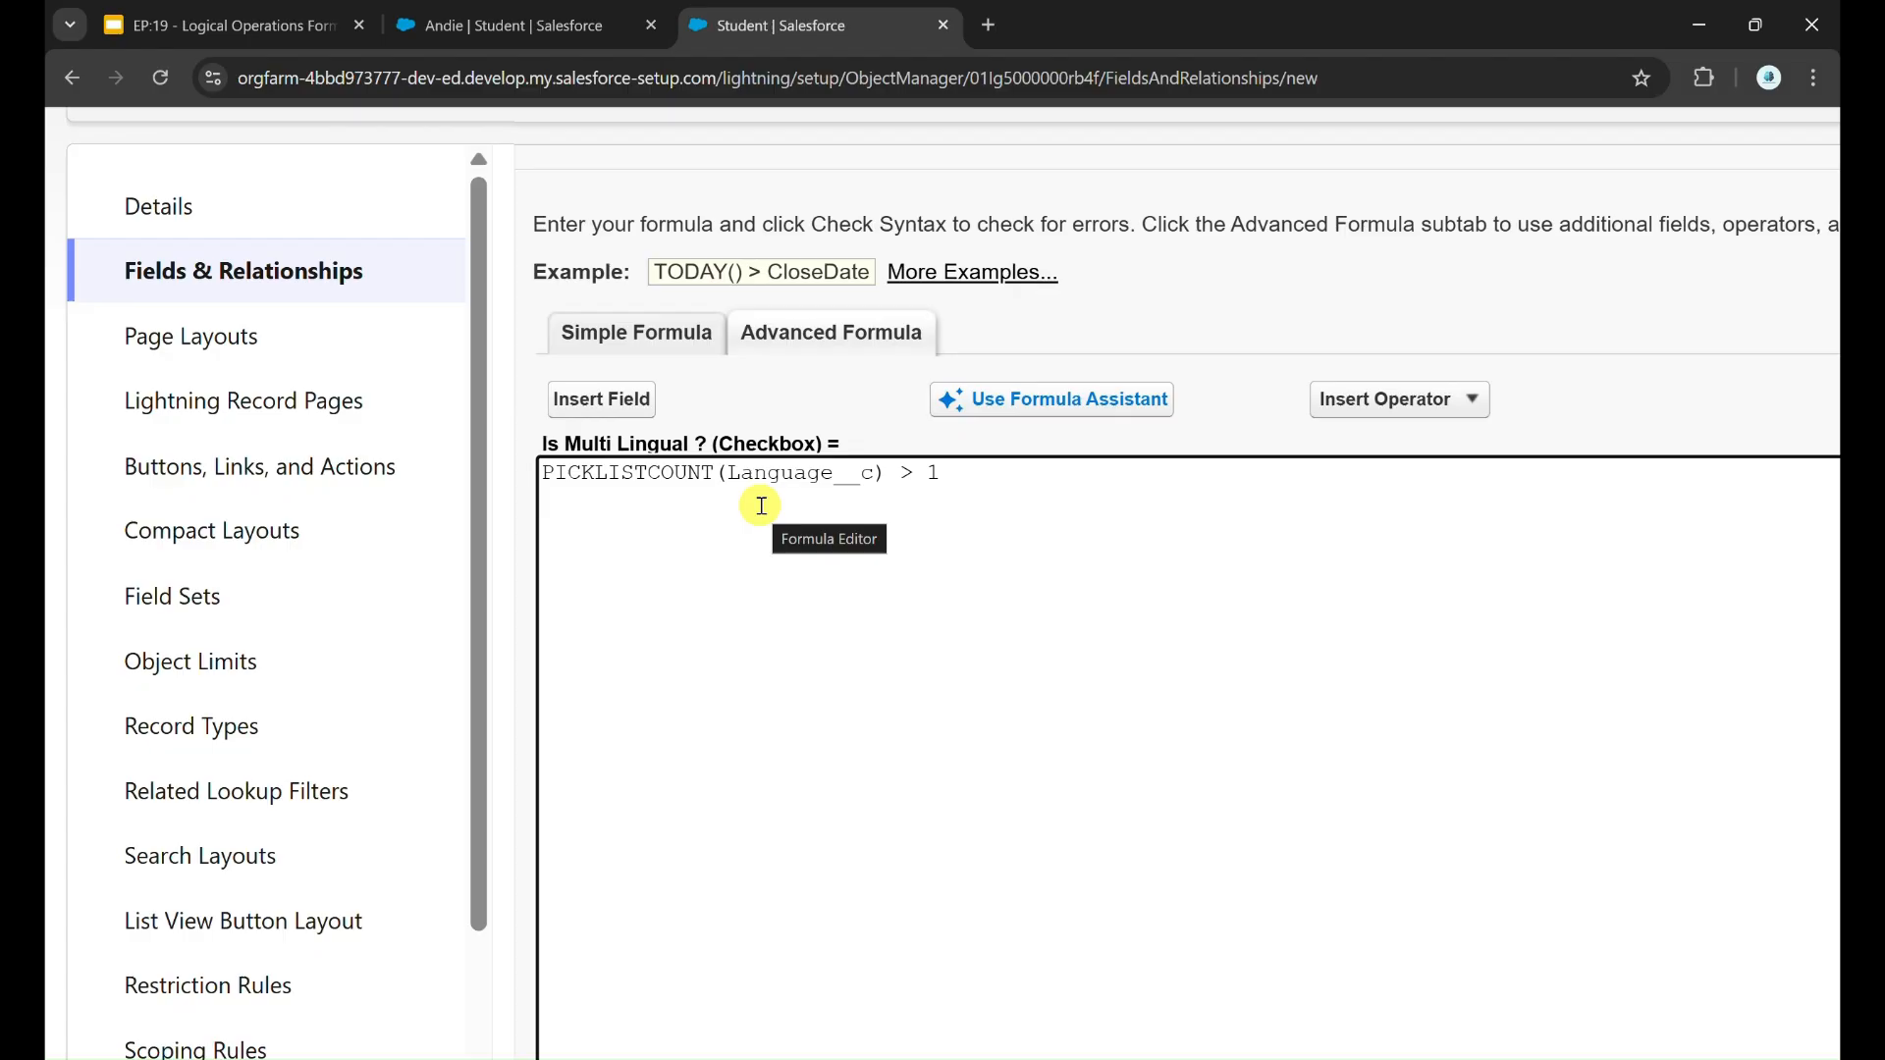
key("ctrl+z")
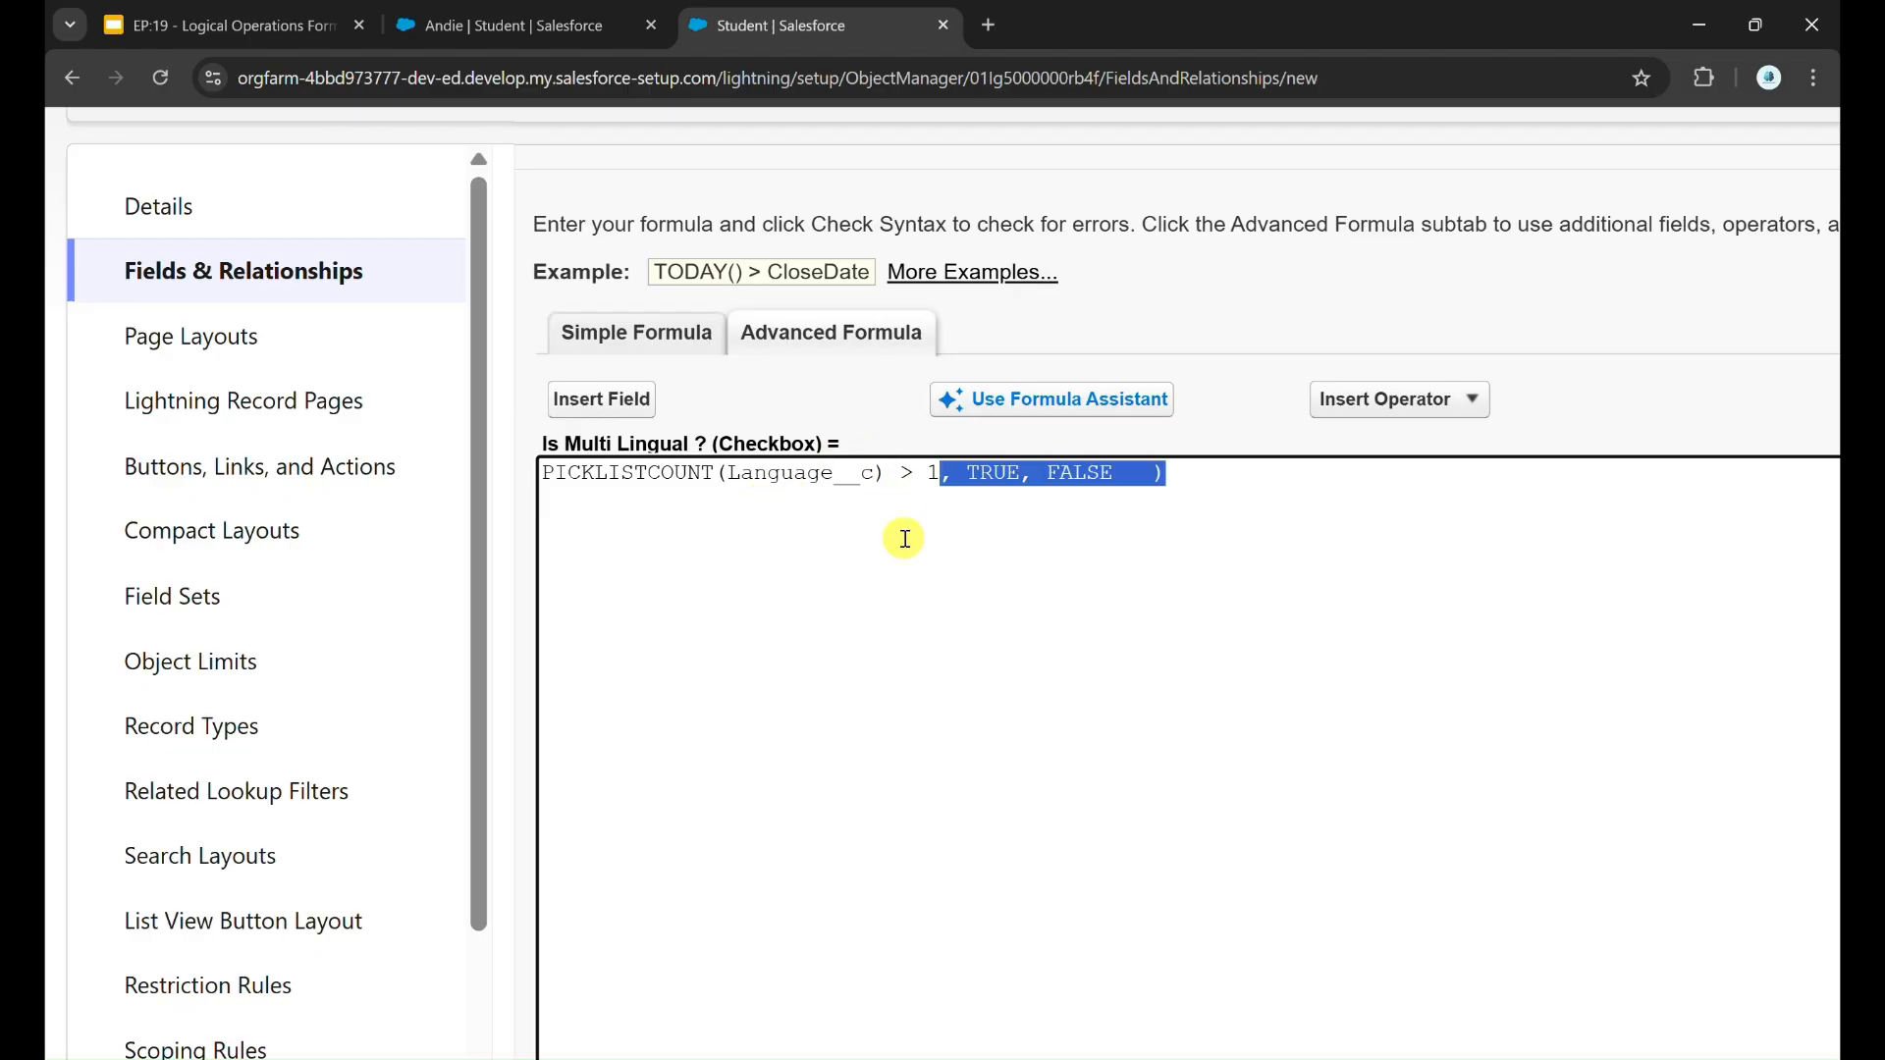
key("ctrl+z")
left_click(859, 547)
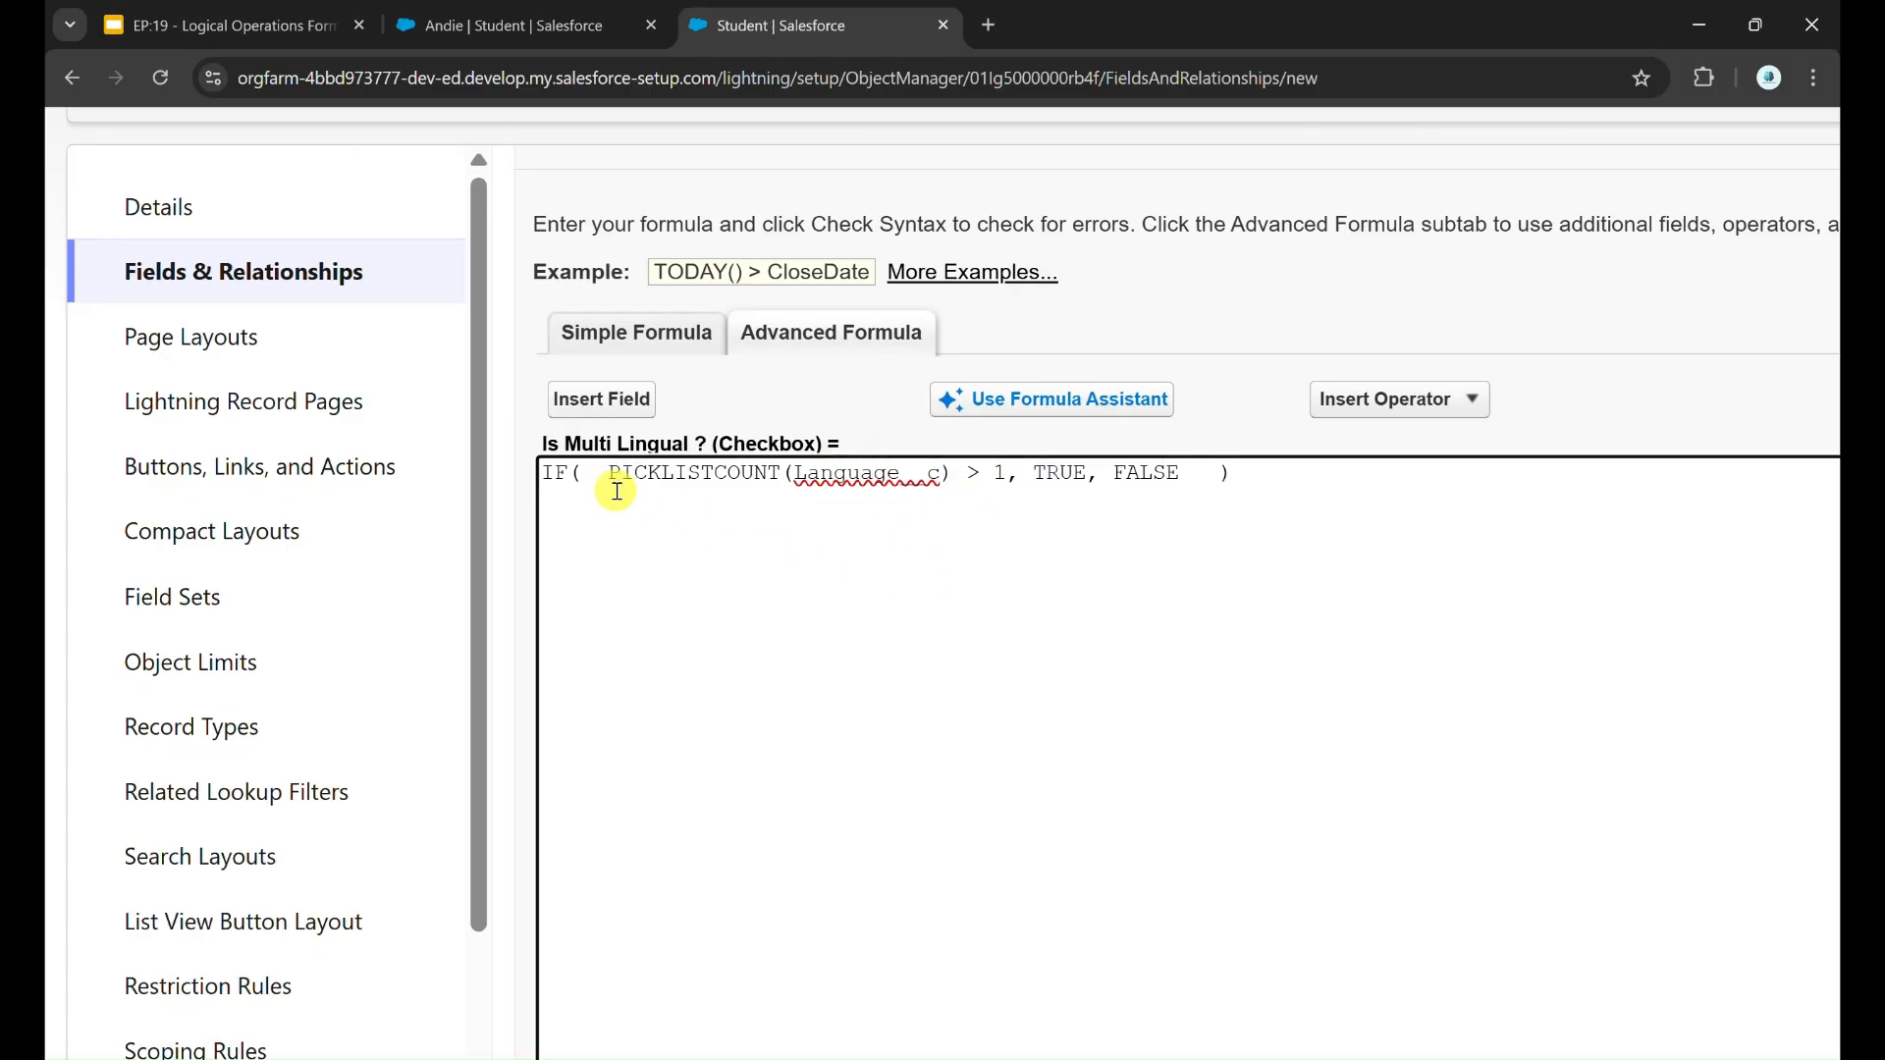
left_click_drag(602, 481, 486, 469)
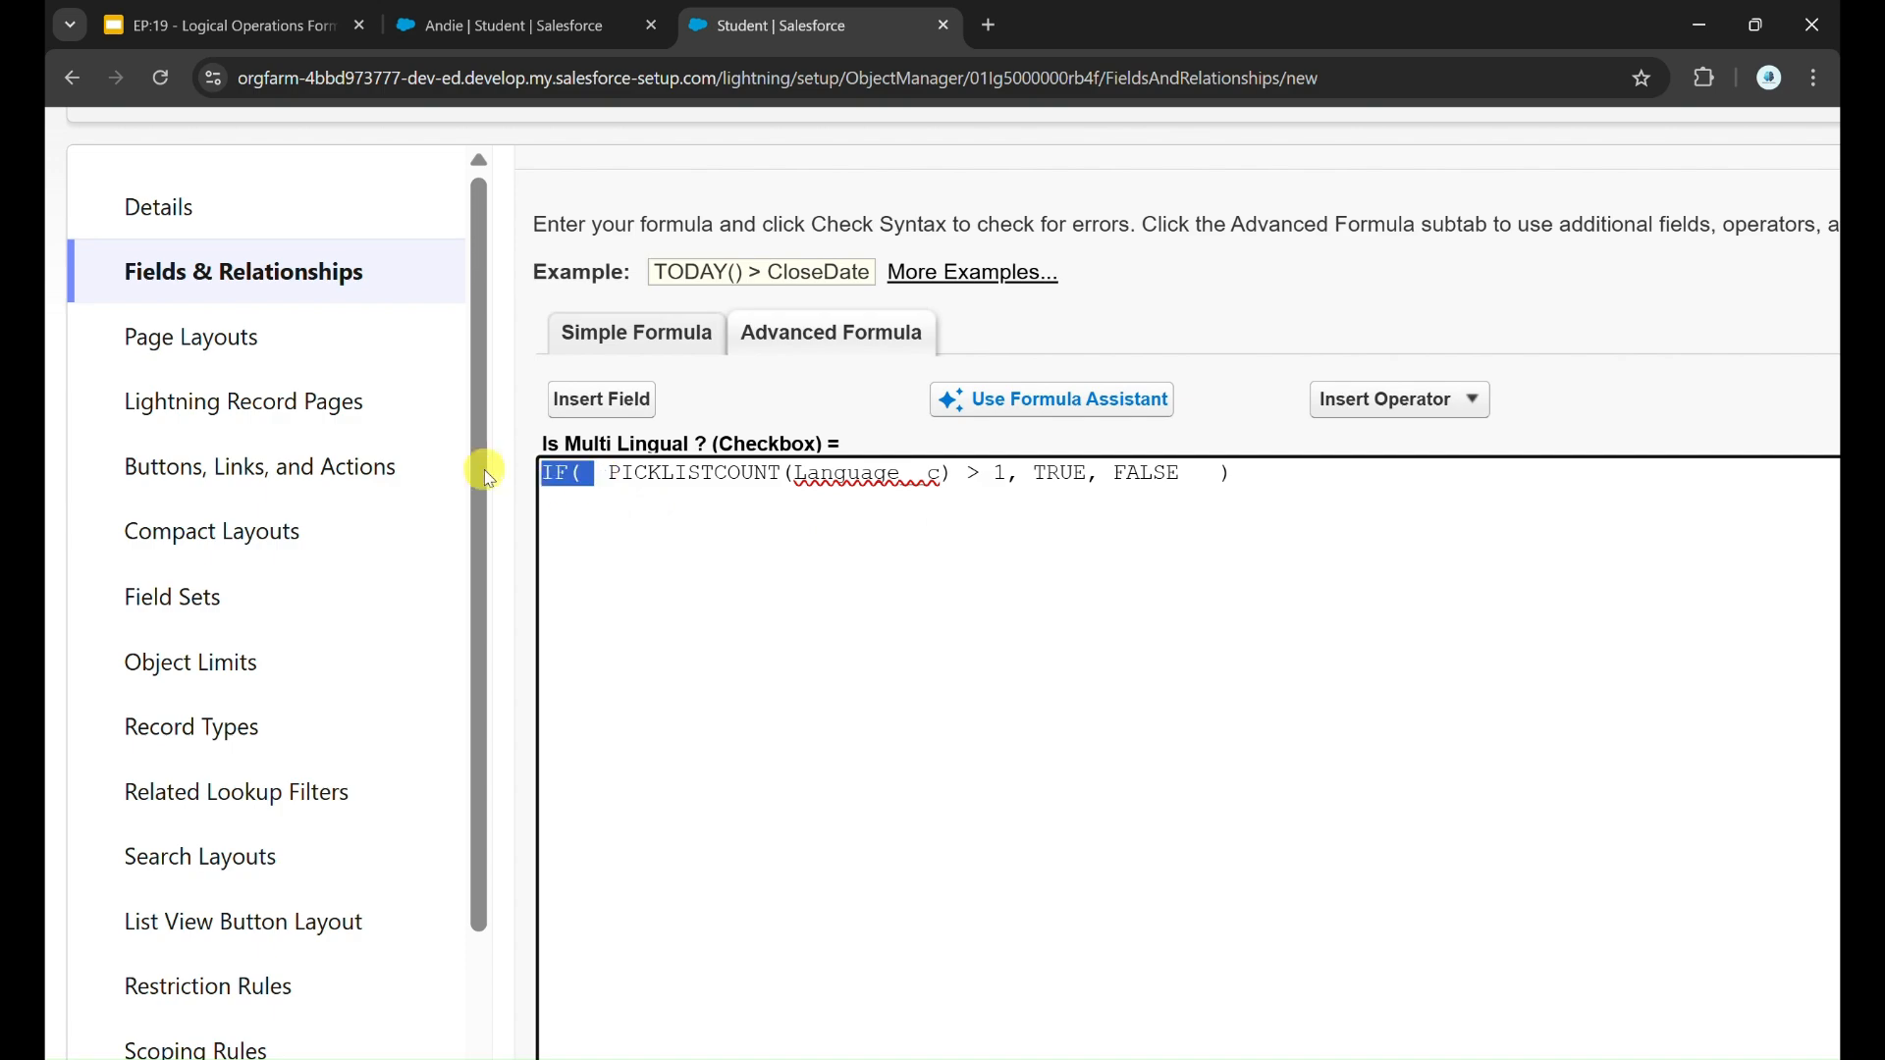
left_click(661, 534)
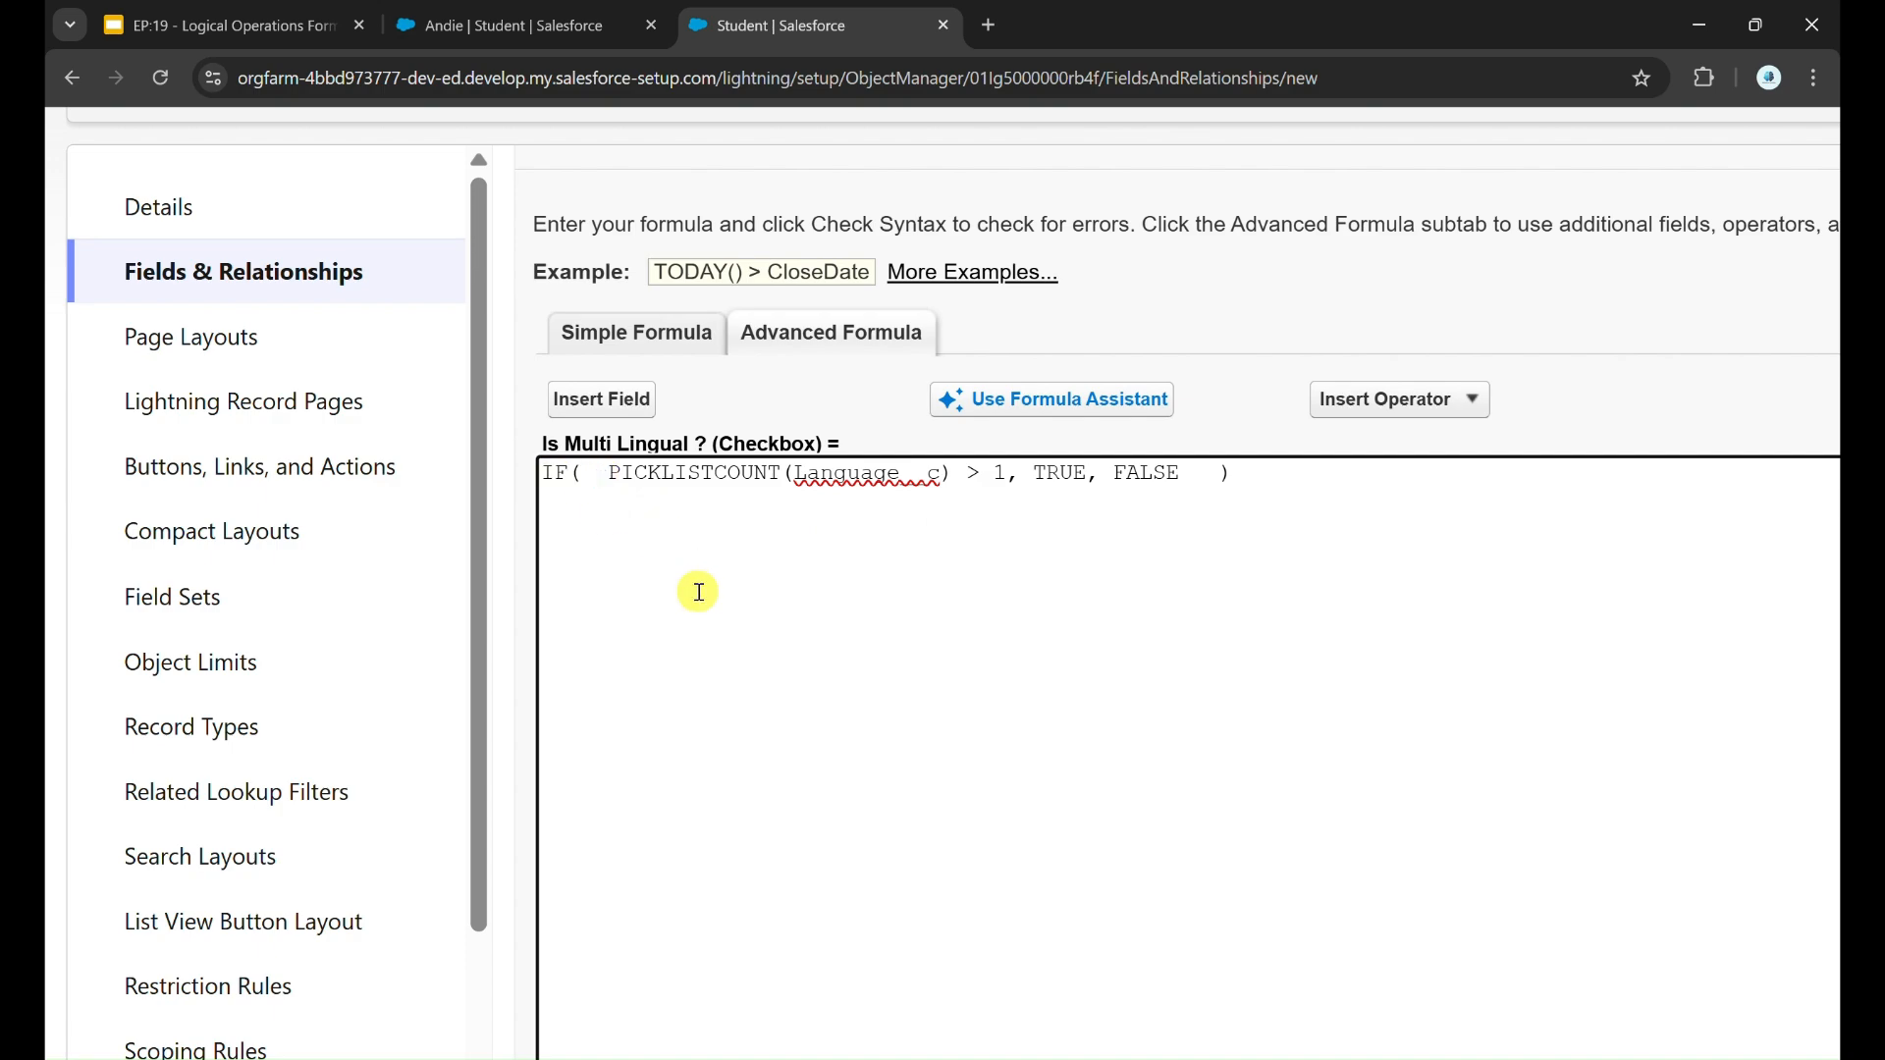
Step: Accept the IF formula and the remaining default settings, and save the Is Multi Lingual ? field
scroll(855, 563, "down", 3)
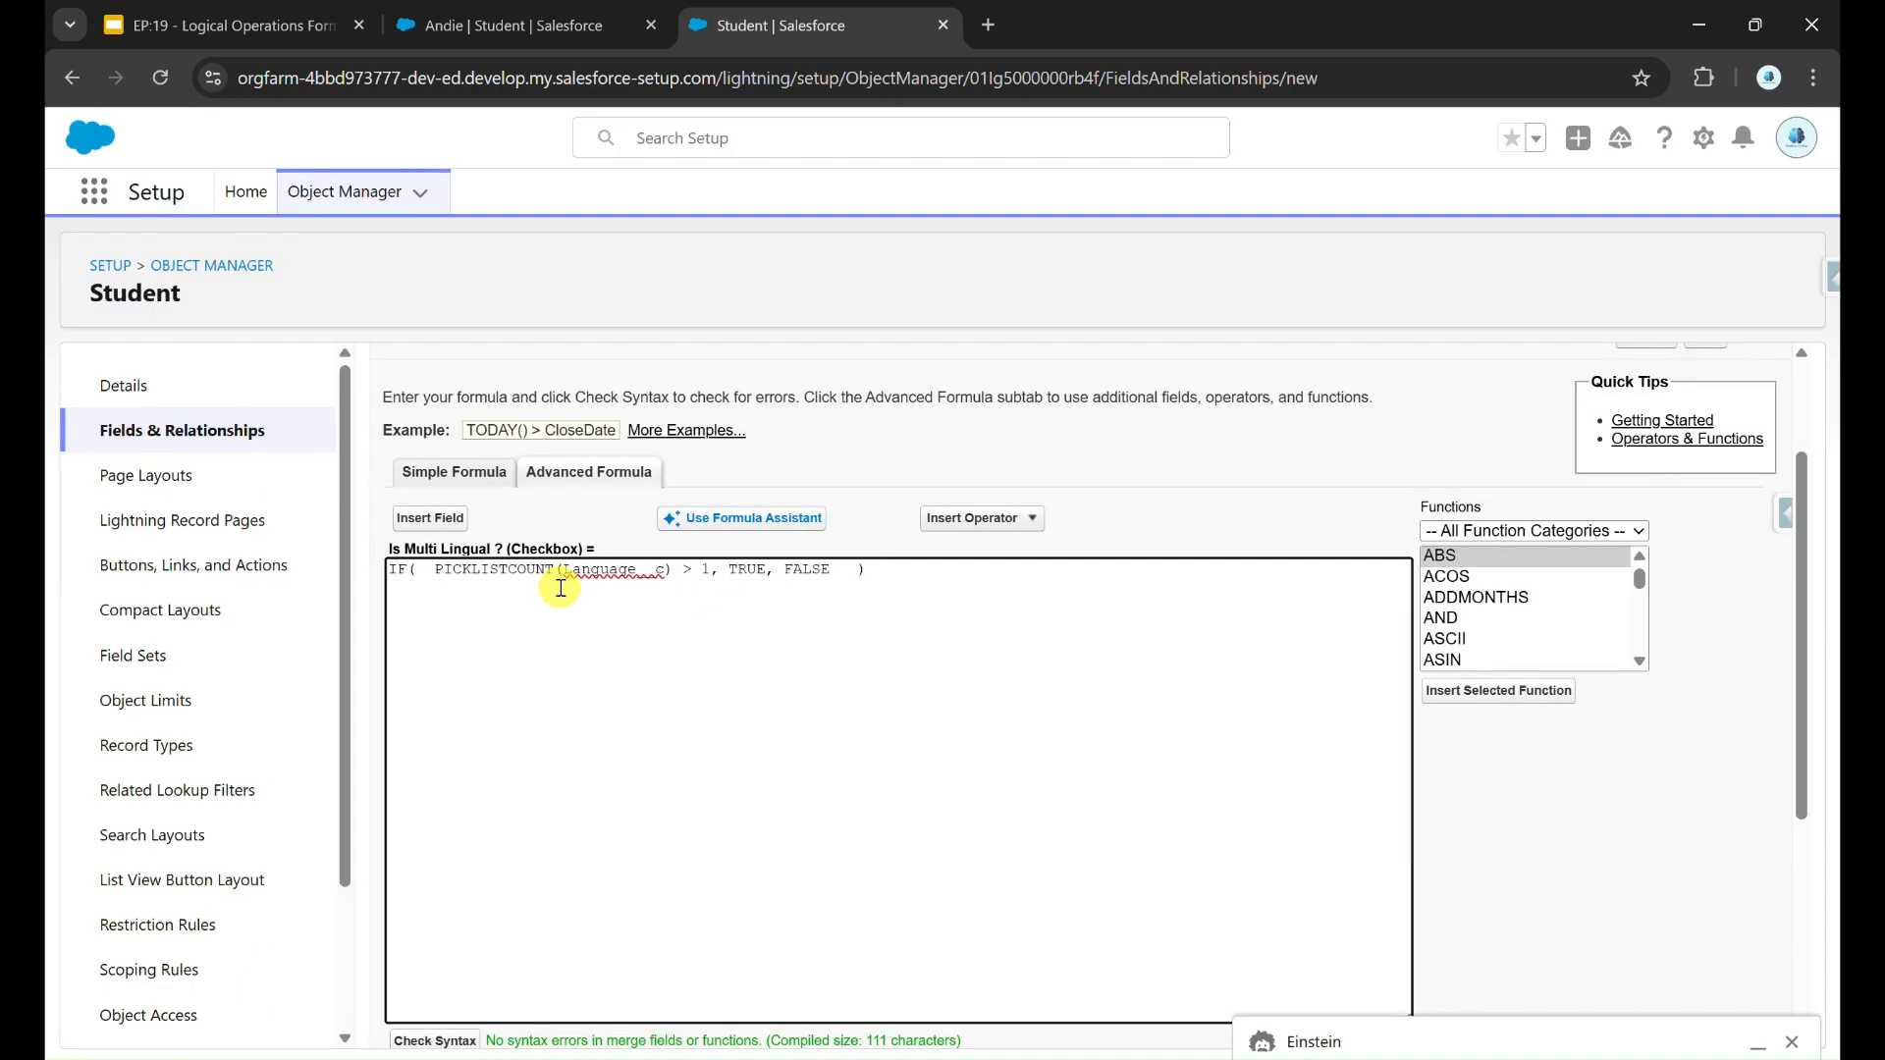
double_click(511, 578)
scroll(1659, 422, "up", 2)
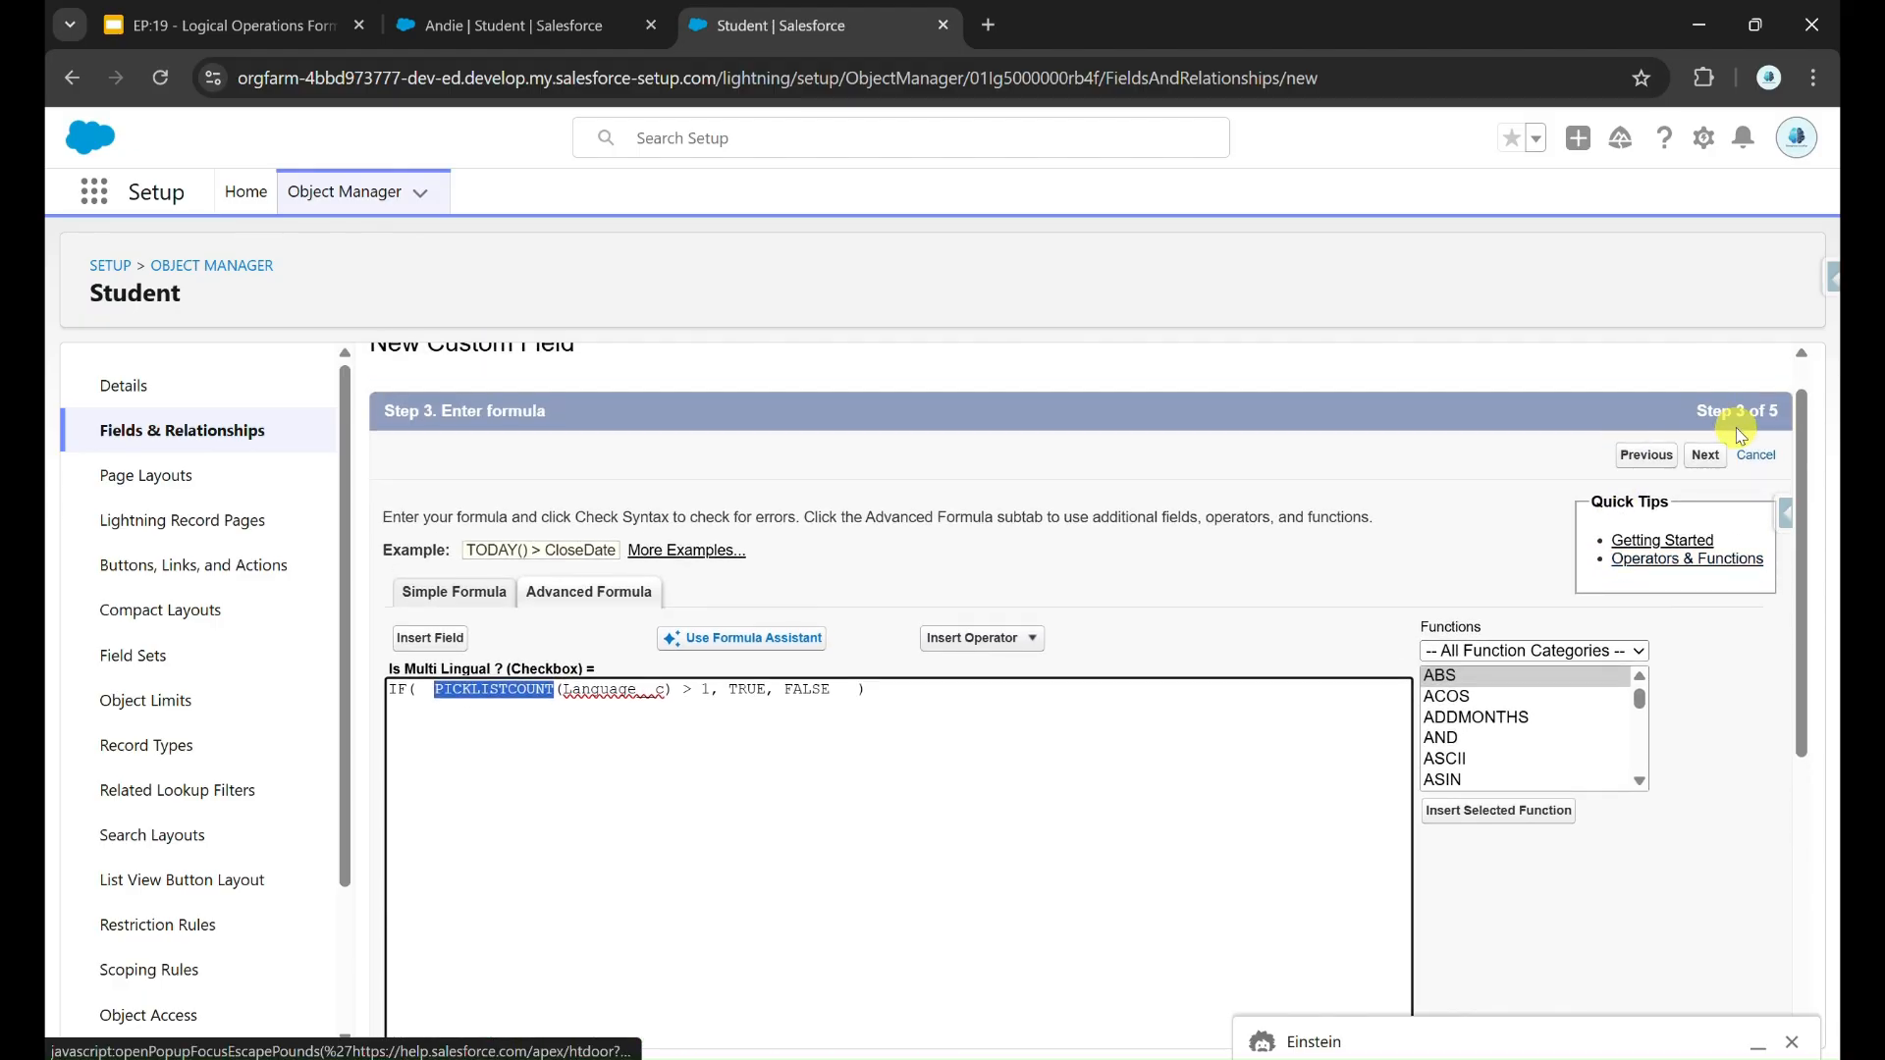
left_click(1716, 457)
scroll(1716, 470, "down", 3)
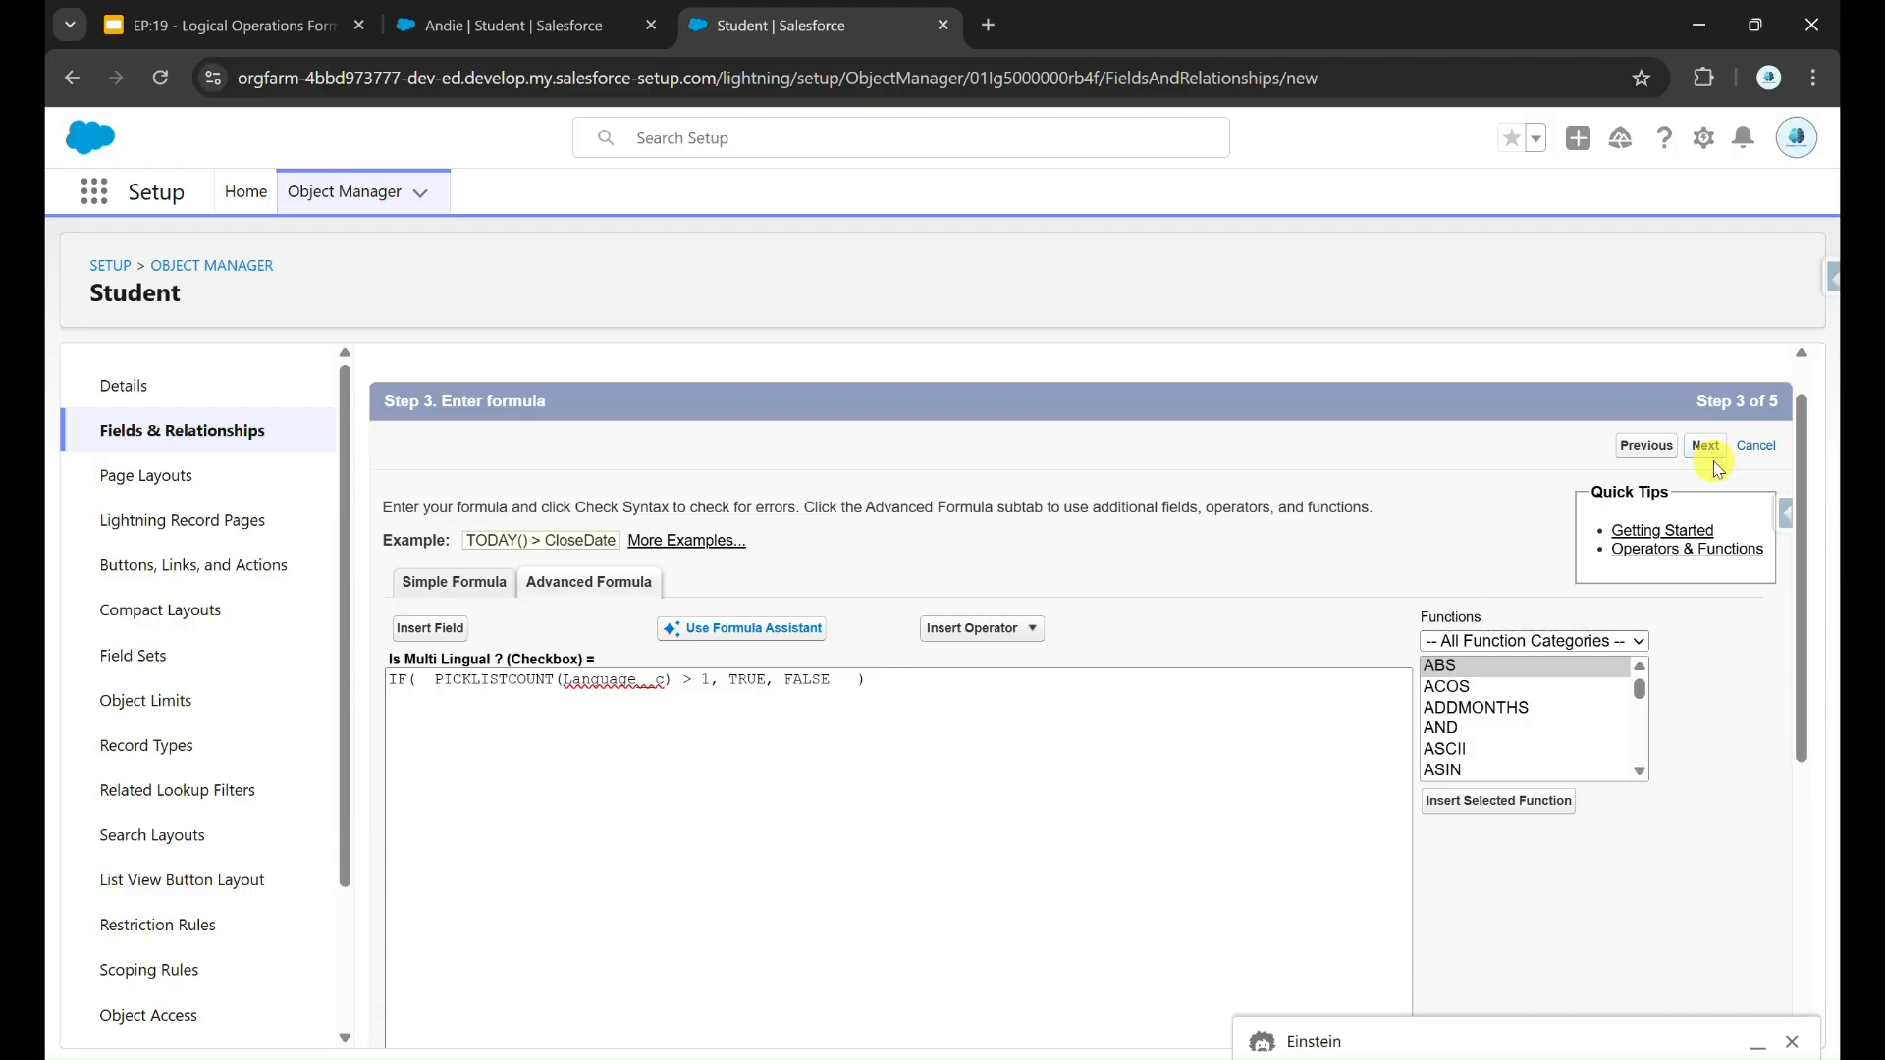
left_click(1708, 505)
left_click(1715, 503)
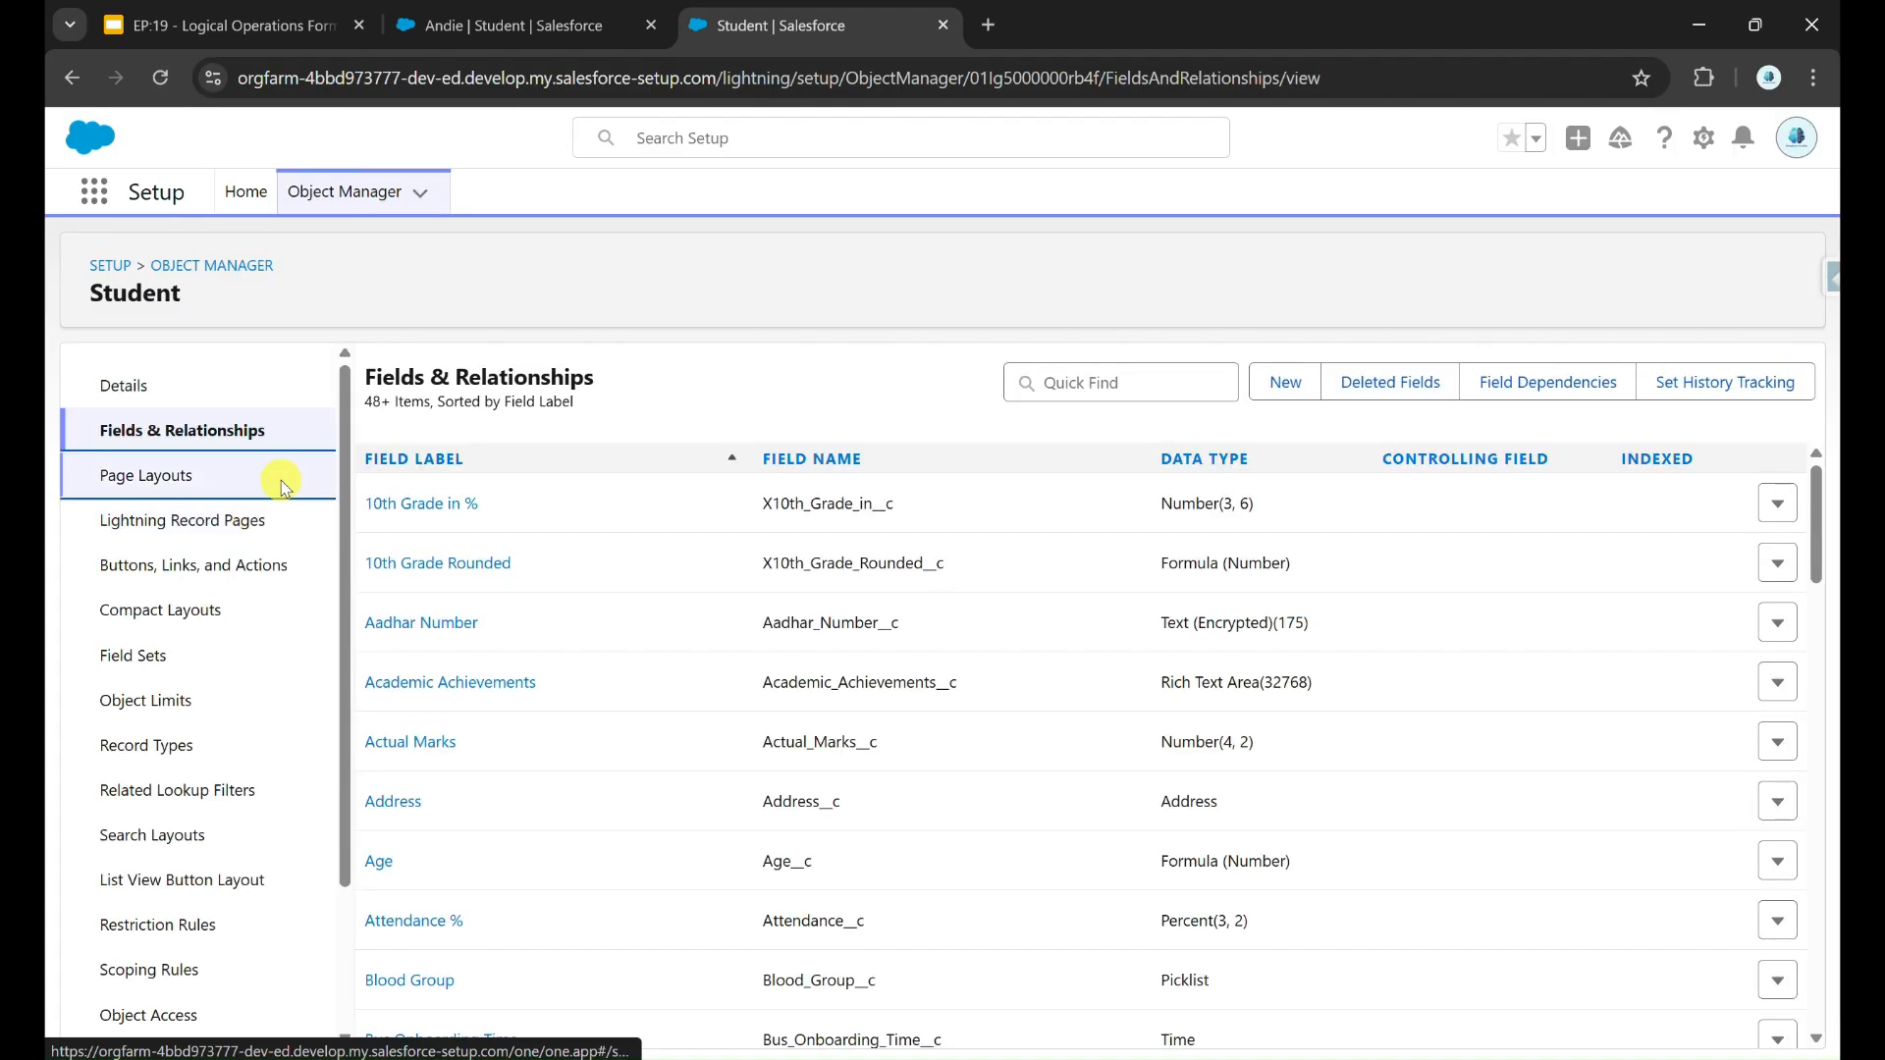
Step: Place Is Multi Lingual ? beside Language in the LINGUALITY section of the Student page layout and save the layout
left_click(265, 473)
left_click_drag(724, 705, 1286, 766)
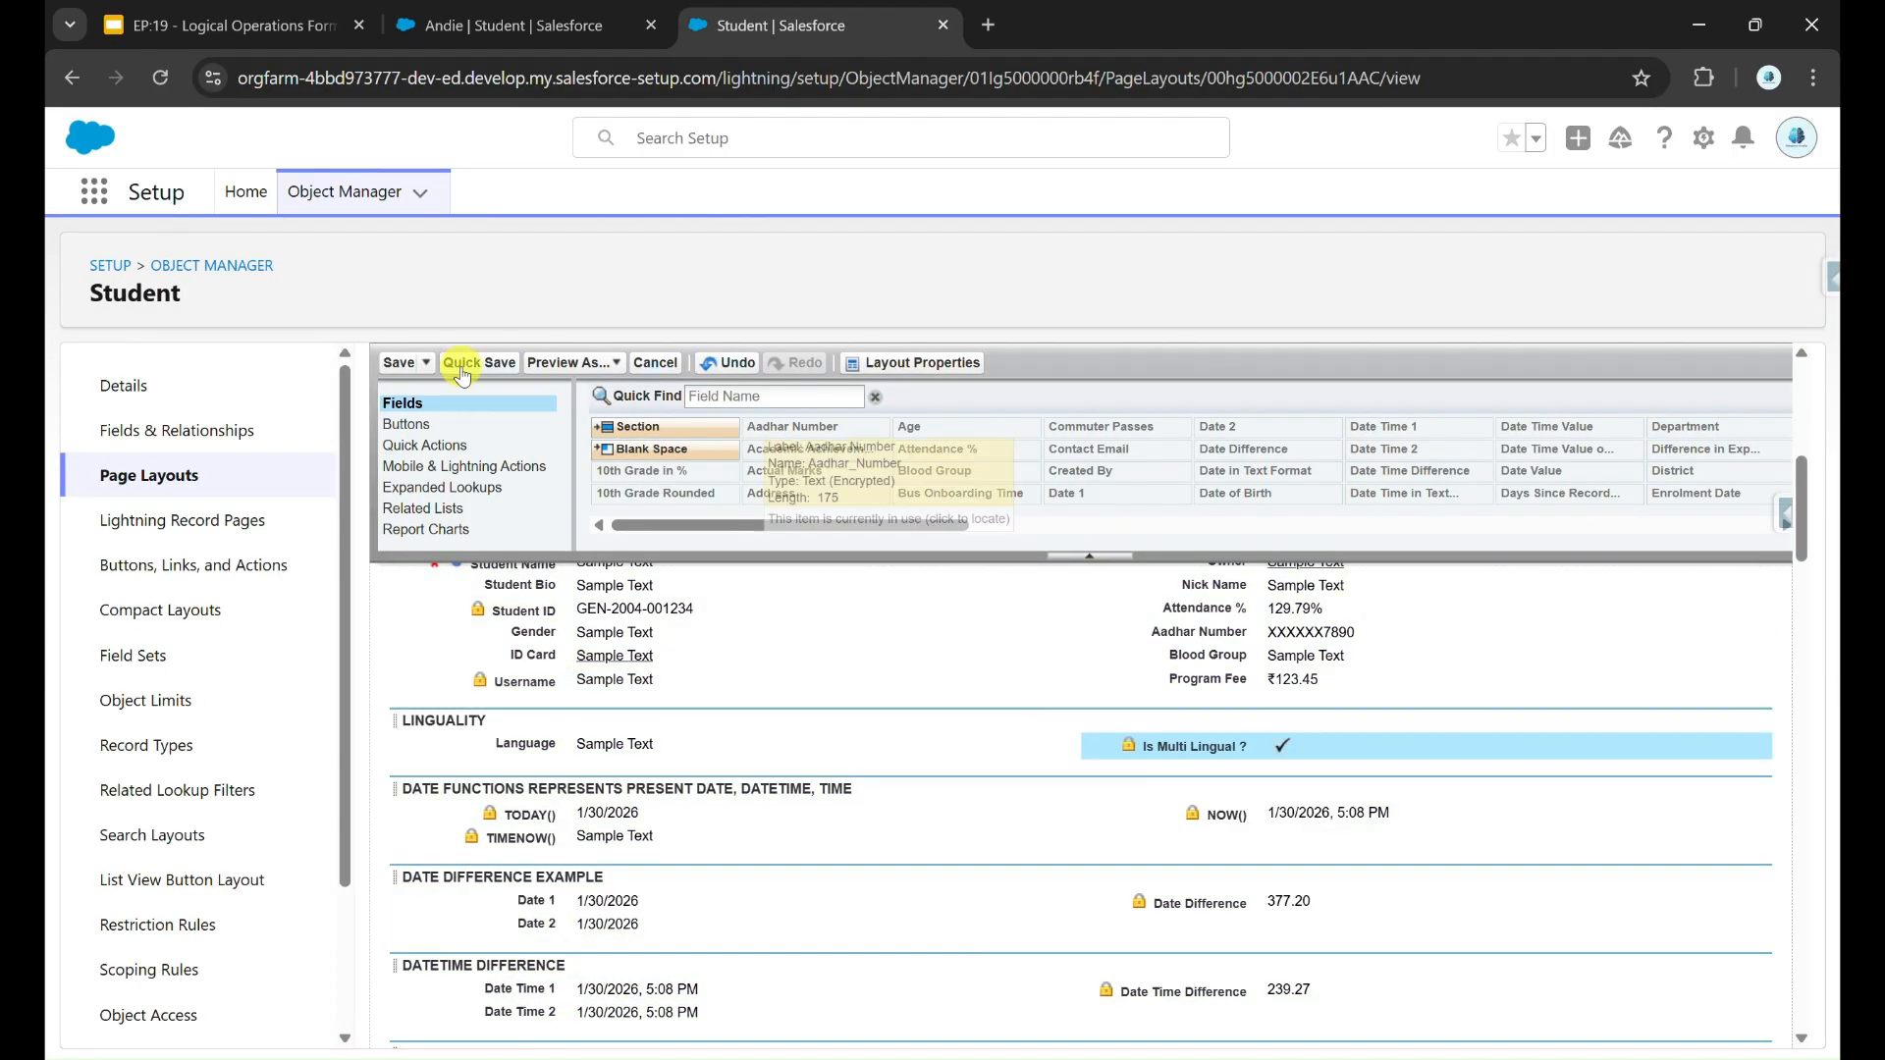
left_click(460, 365)
Step: Return to the sample student's record, reload it and check the Is Multi Lingual ? checkbox in the LINGUALITY section
left_click(479, 14)
left_click(694, 1032)
left_click(1787, 137)
left_click(1487, 382)
left_click(1249, 638)
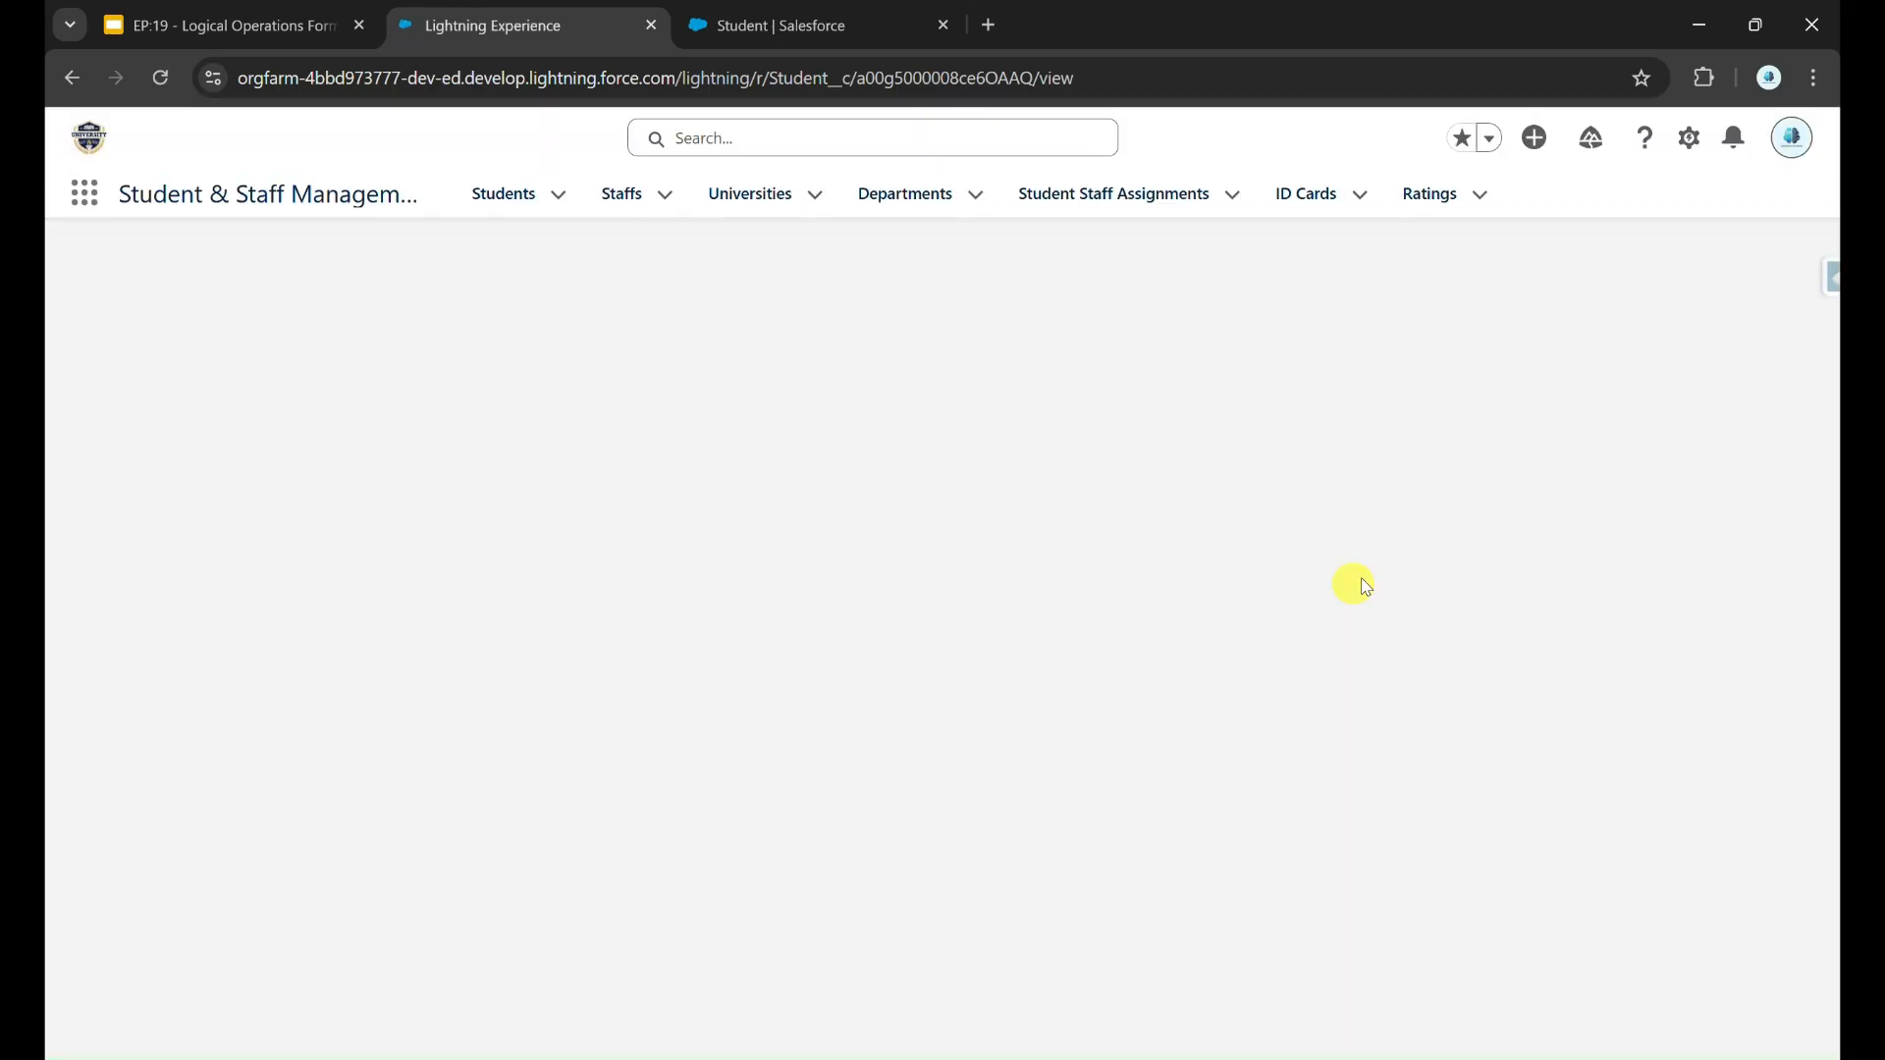
scroll(640, 754, "down", 1)
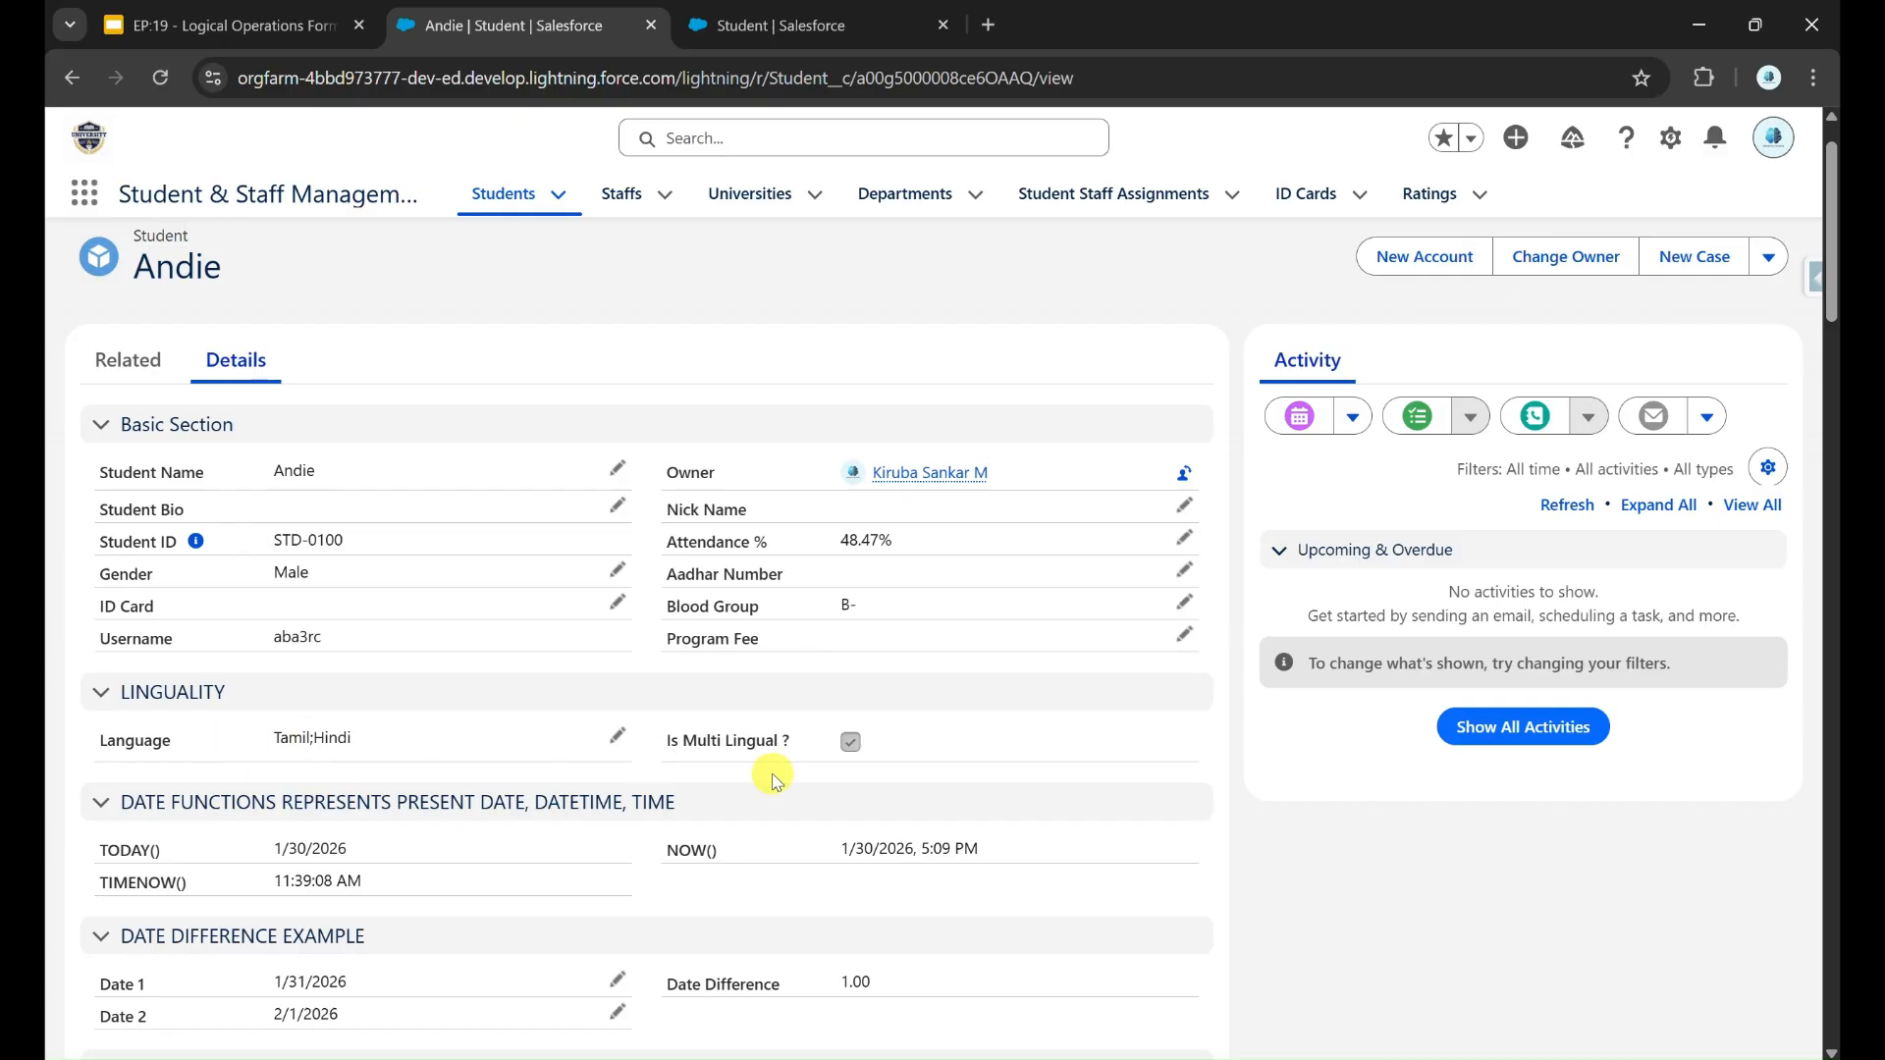
Step: Remove Hindi from the student's chosen languages, keeping only Tamil, and save the record
left_click(616, 736)
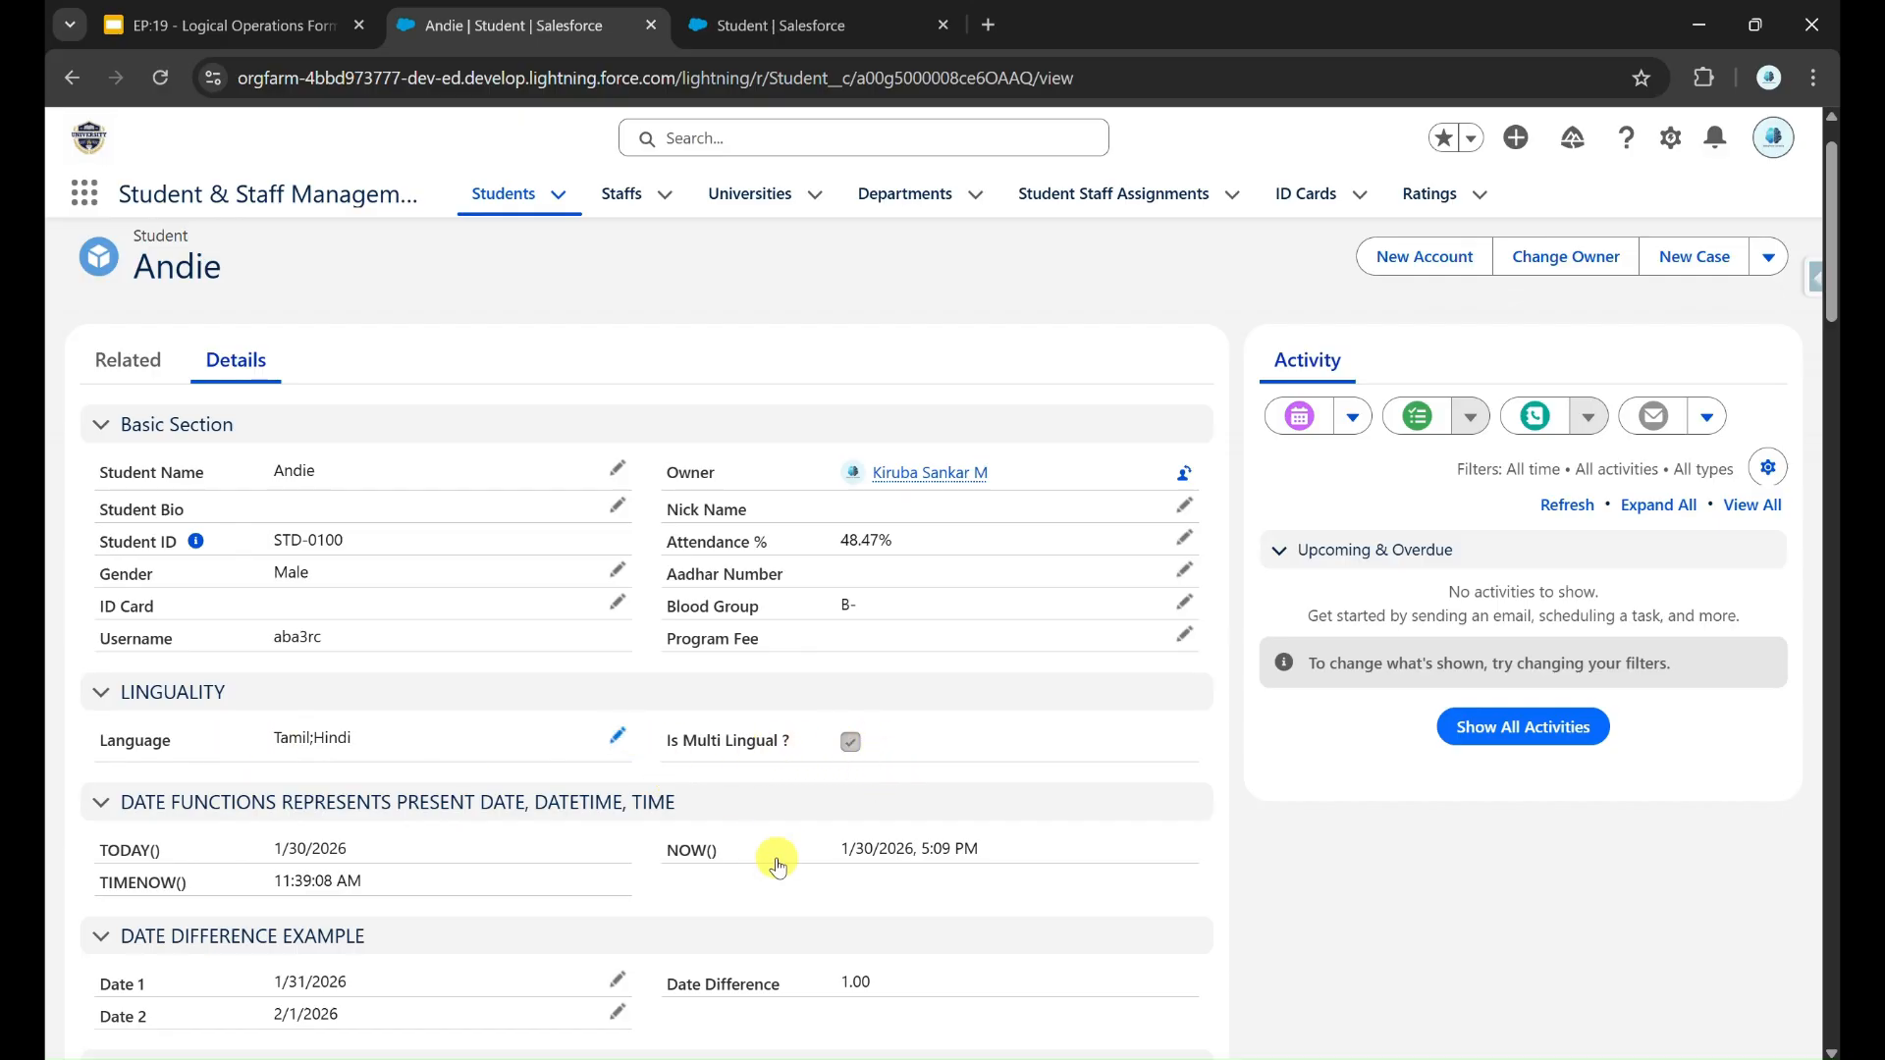
left_click(487, 828)
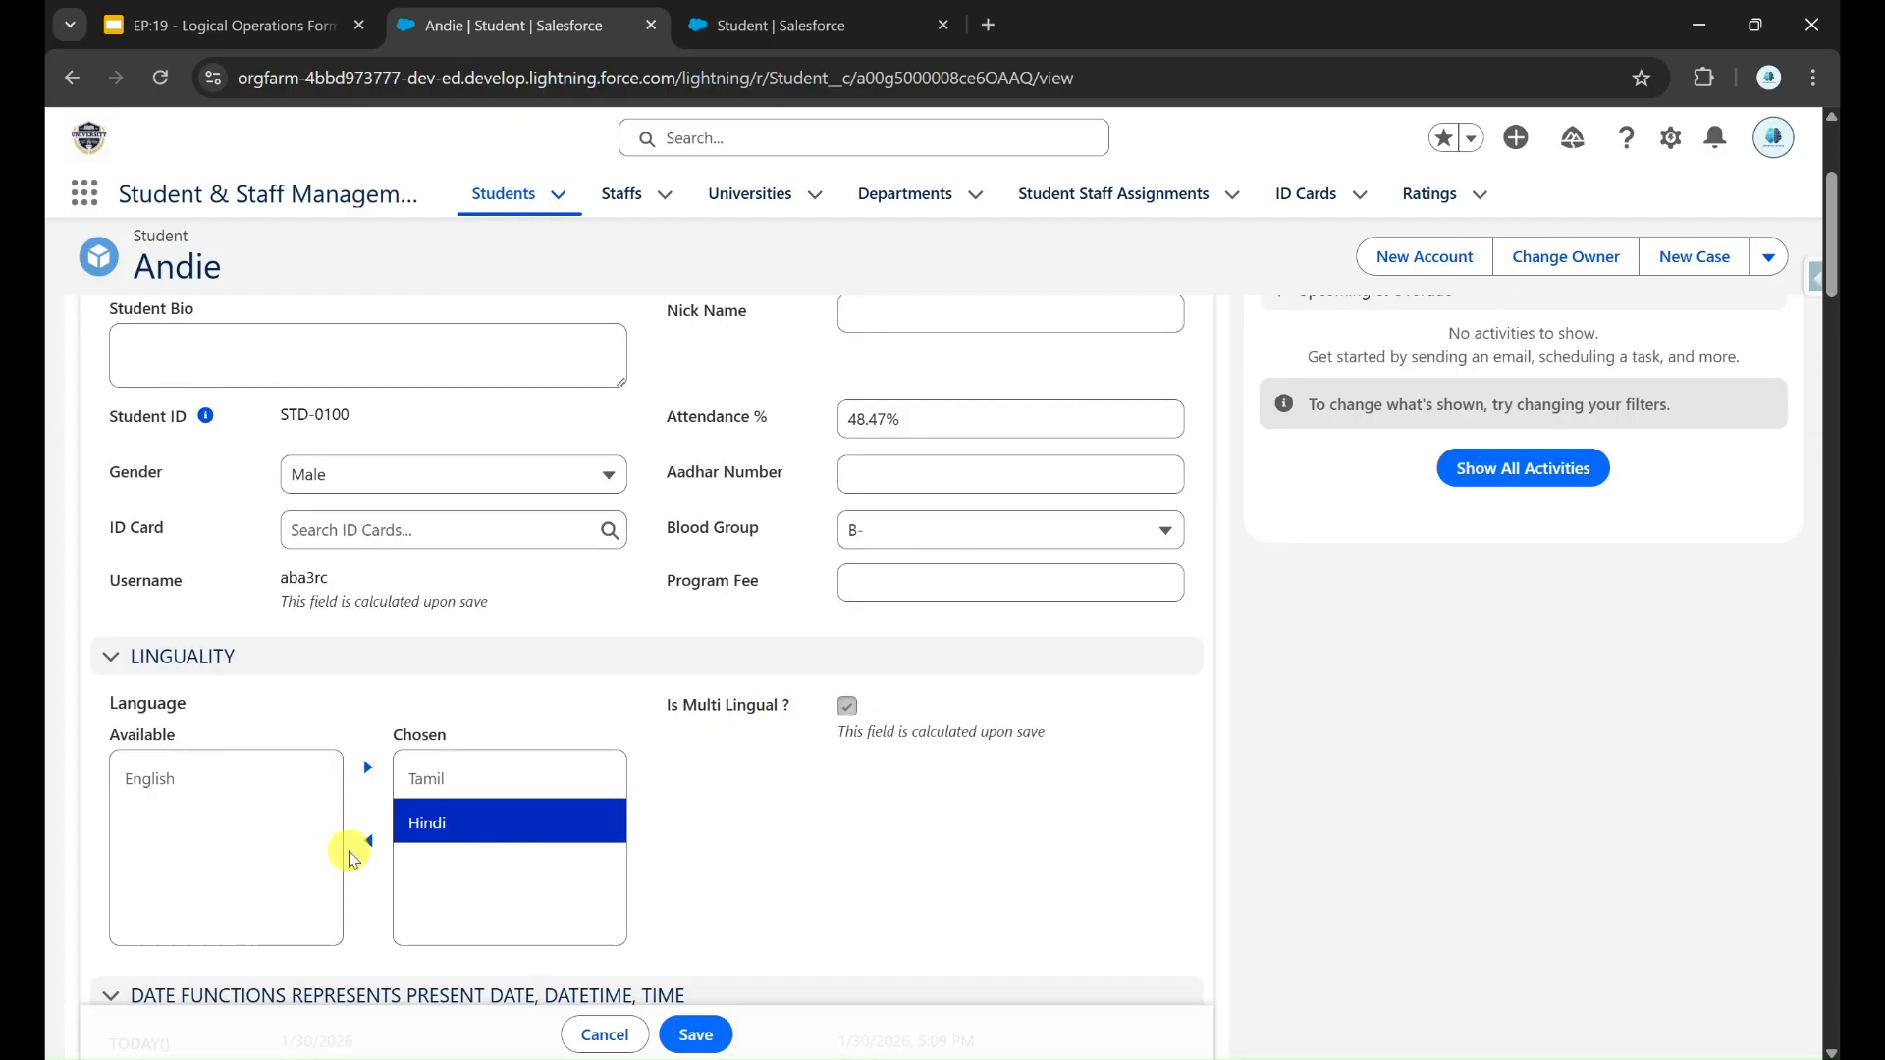
left_click(368, 842)
left_click(695, 1035)
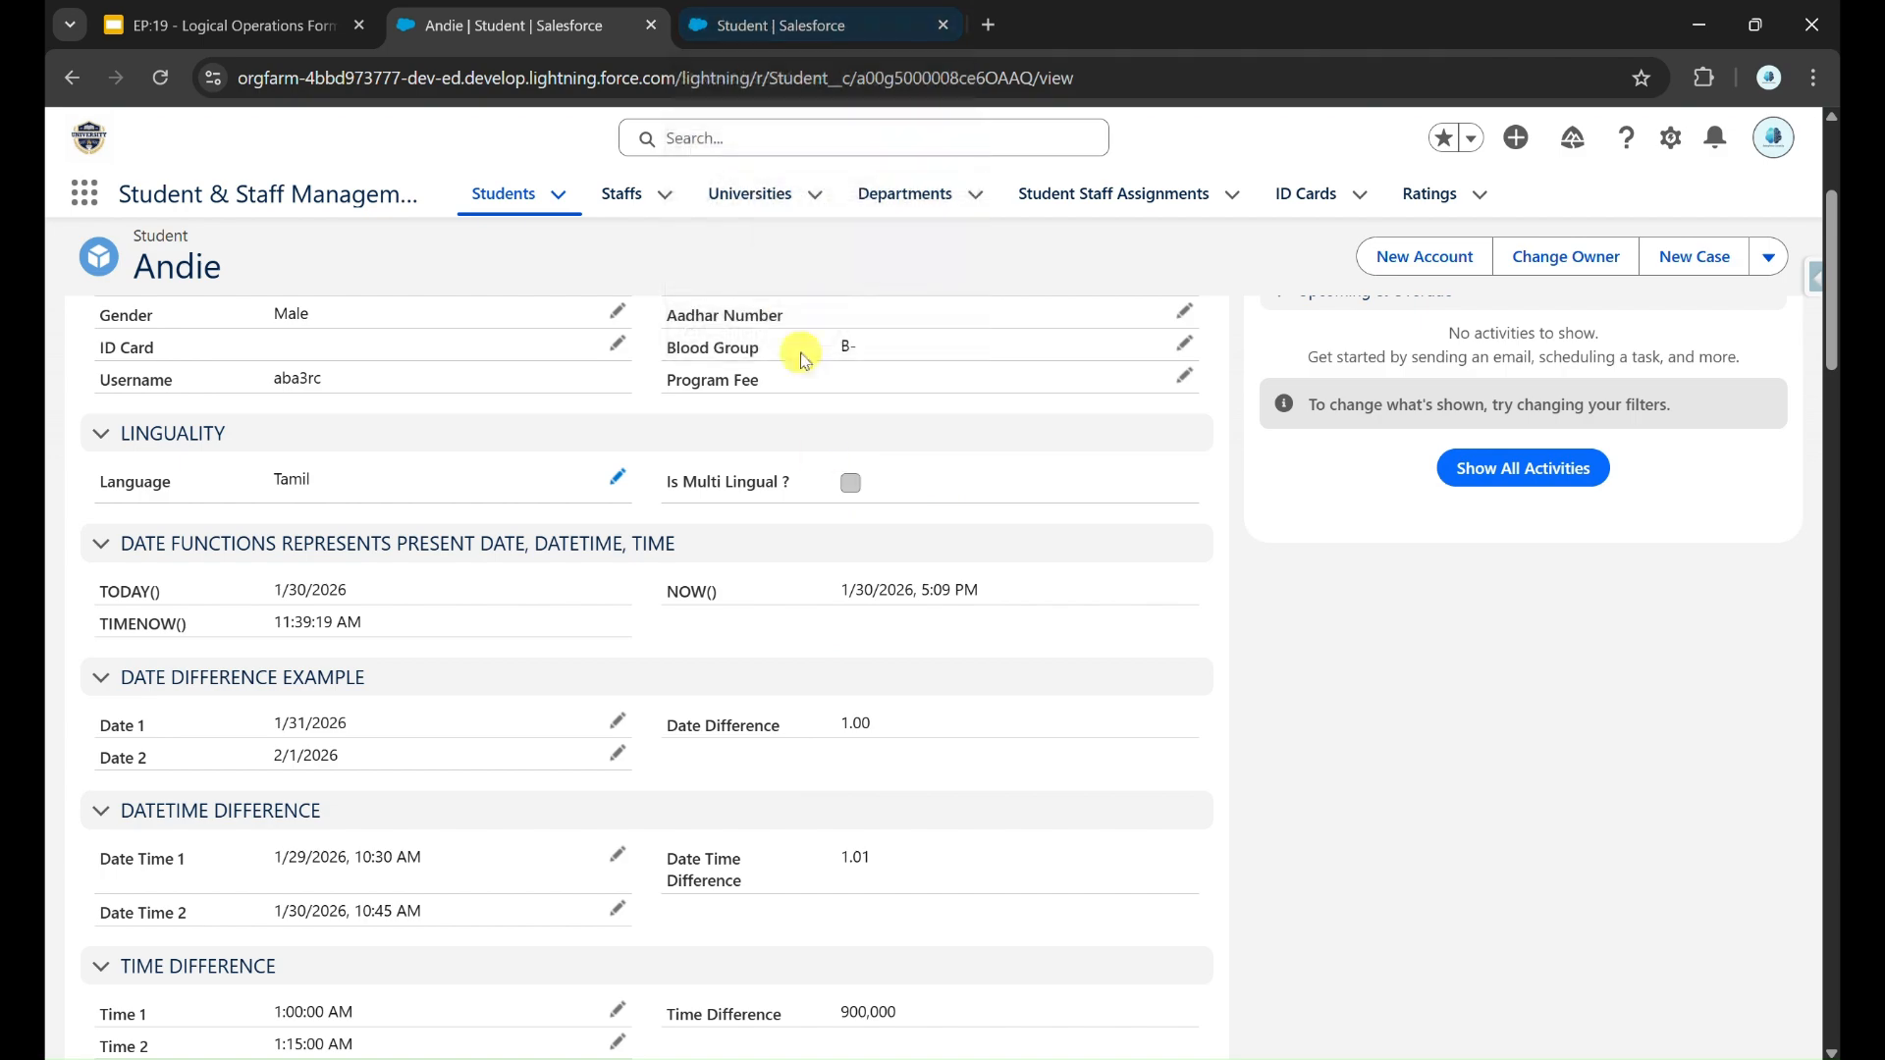
scroll(714, 621, "up", 2)
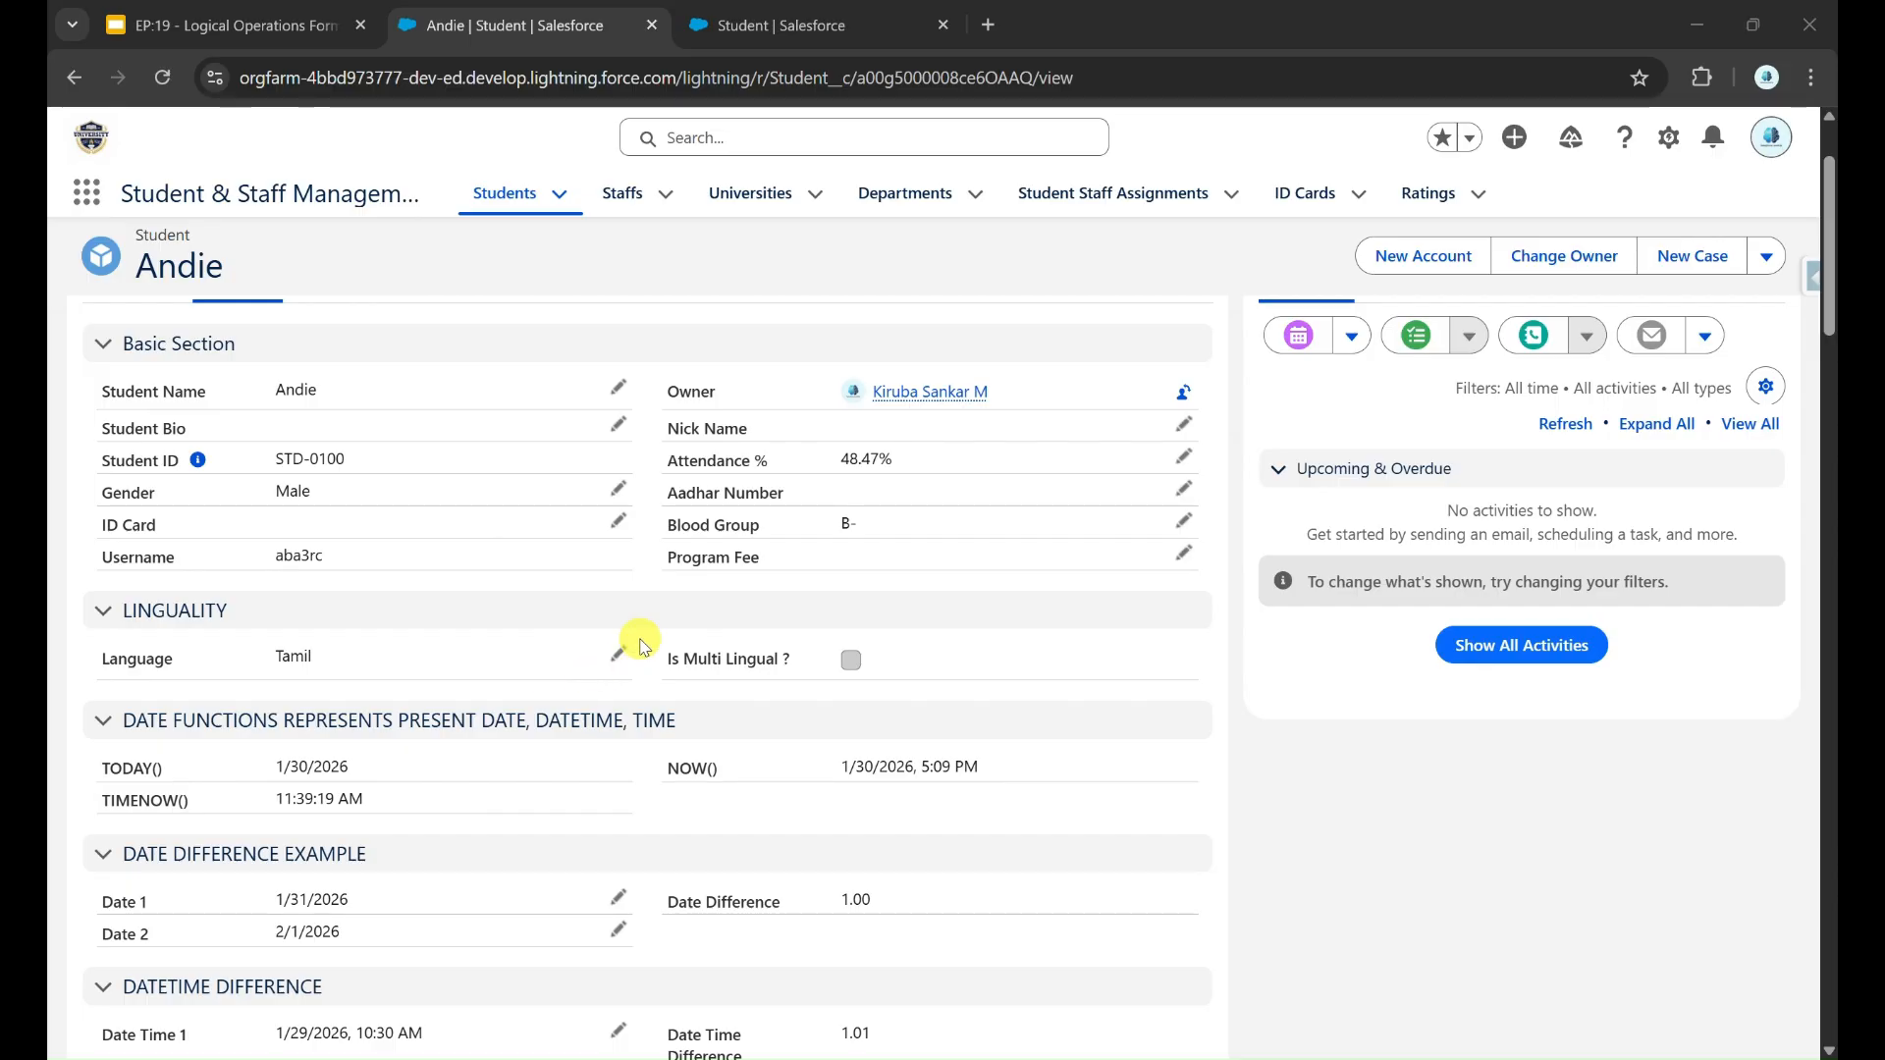
Step: Return to the Student object's setup and start a new custom field of type Formula
left_click(797, 23)
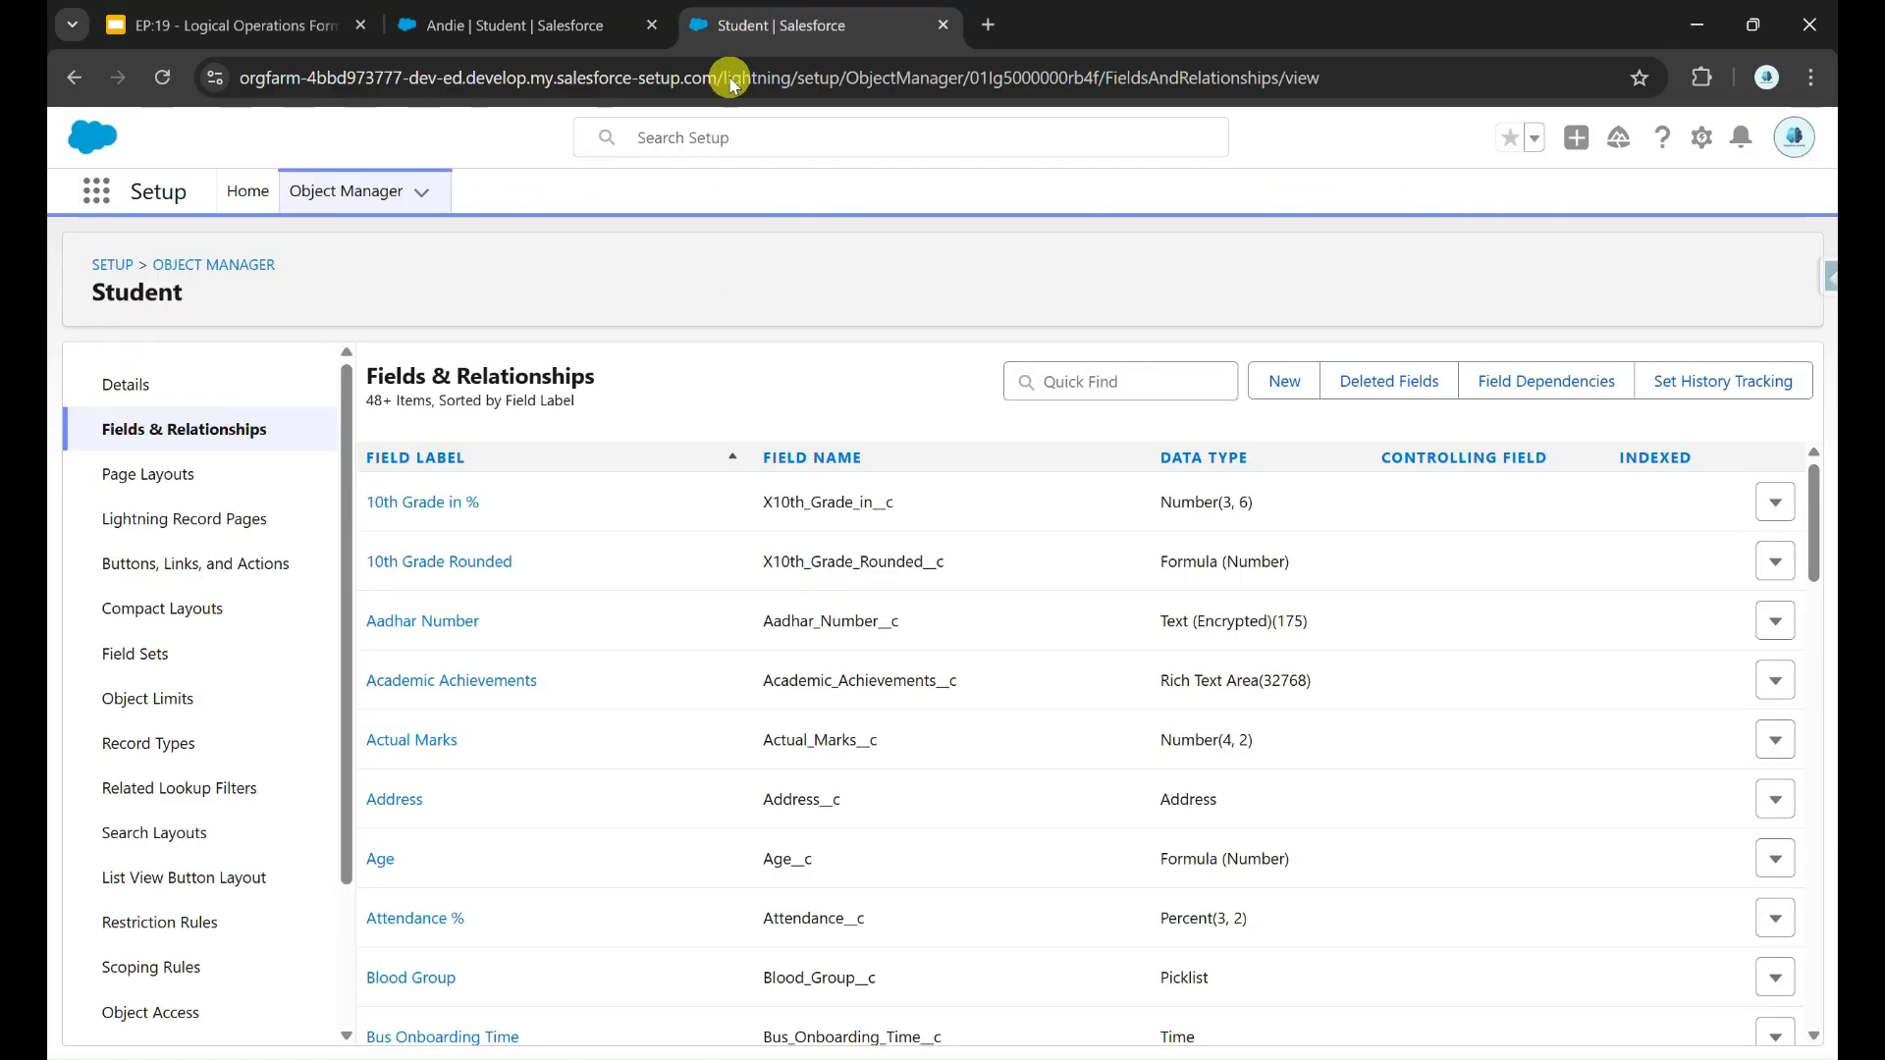
left_click(1282, 382)
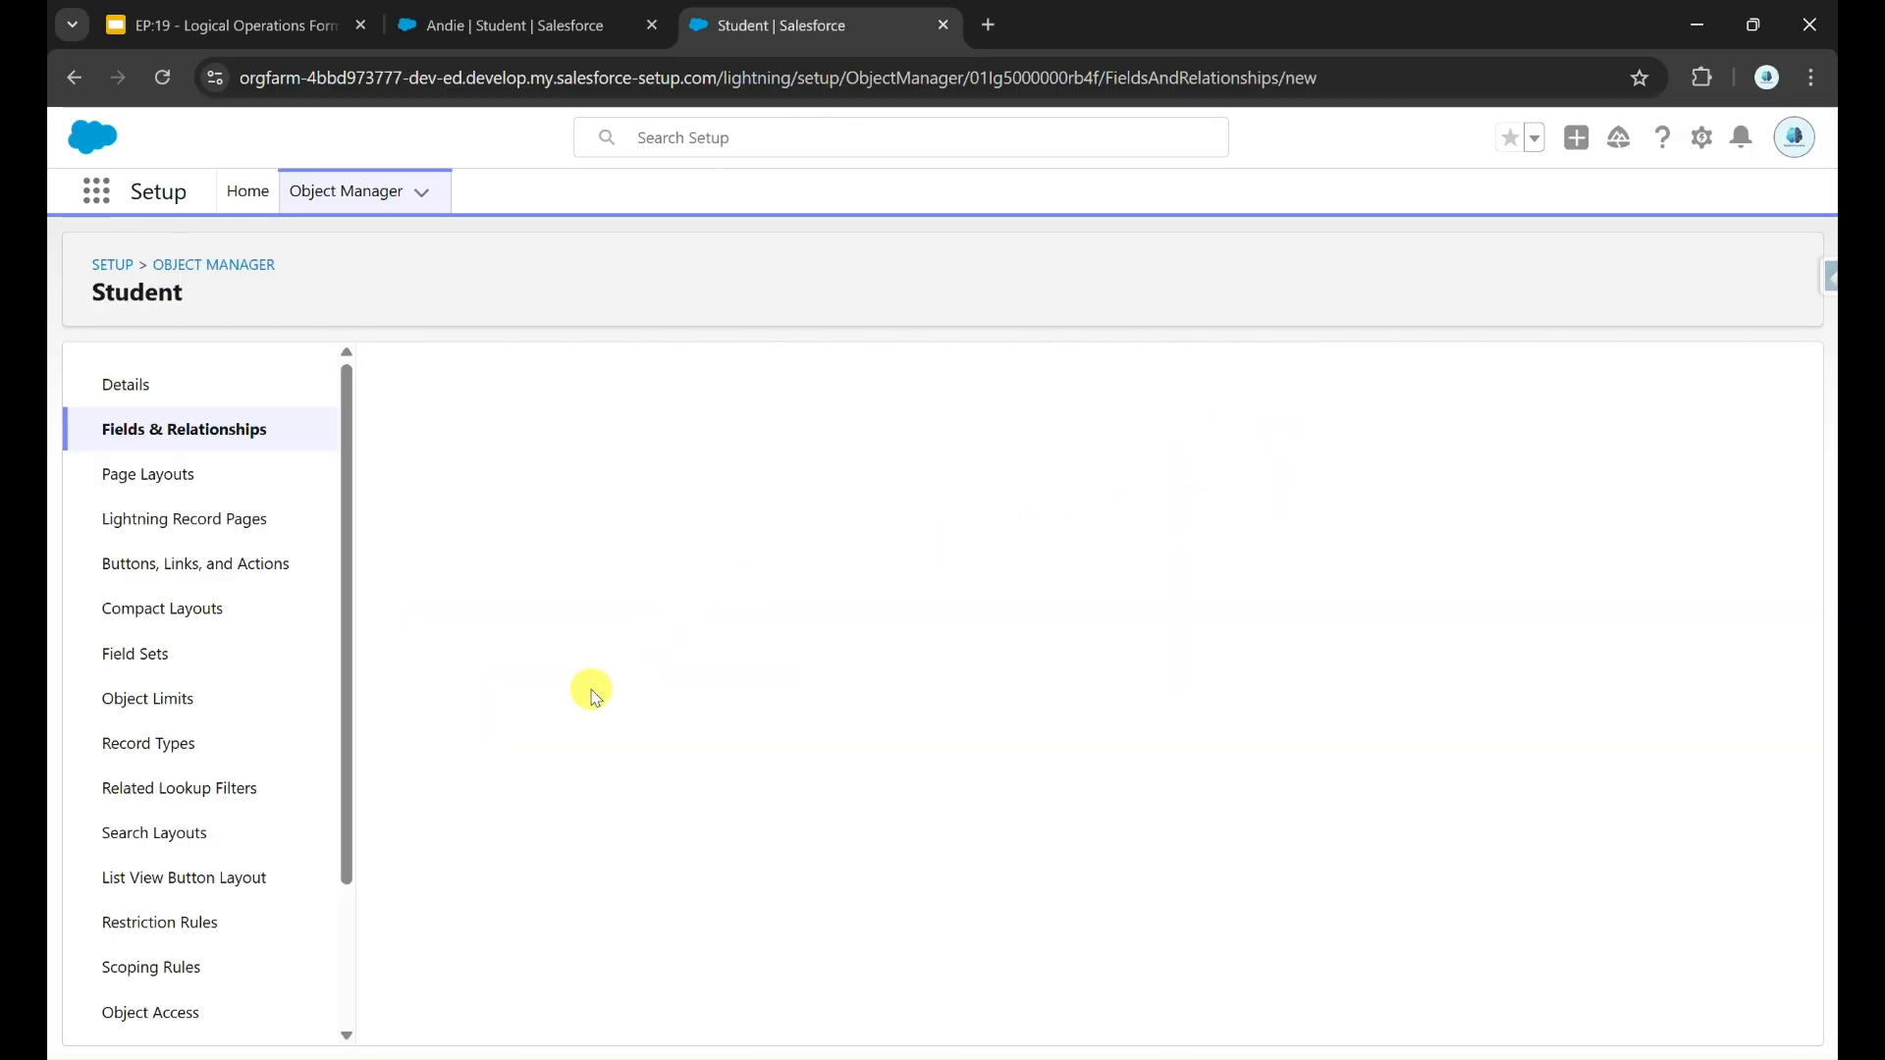
left_click(441, 705)
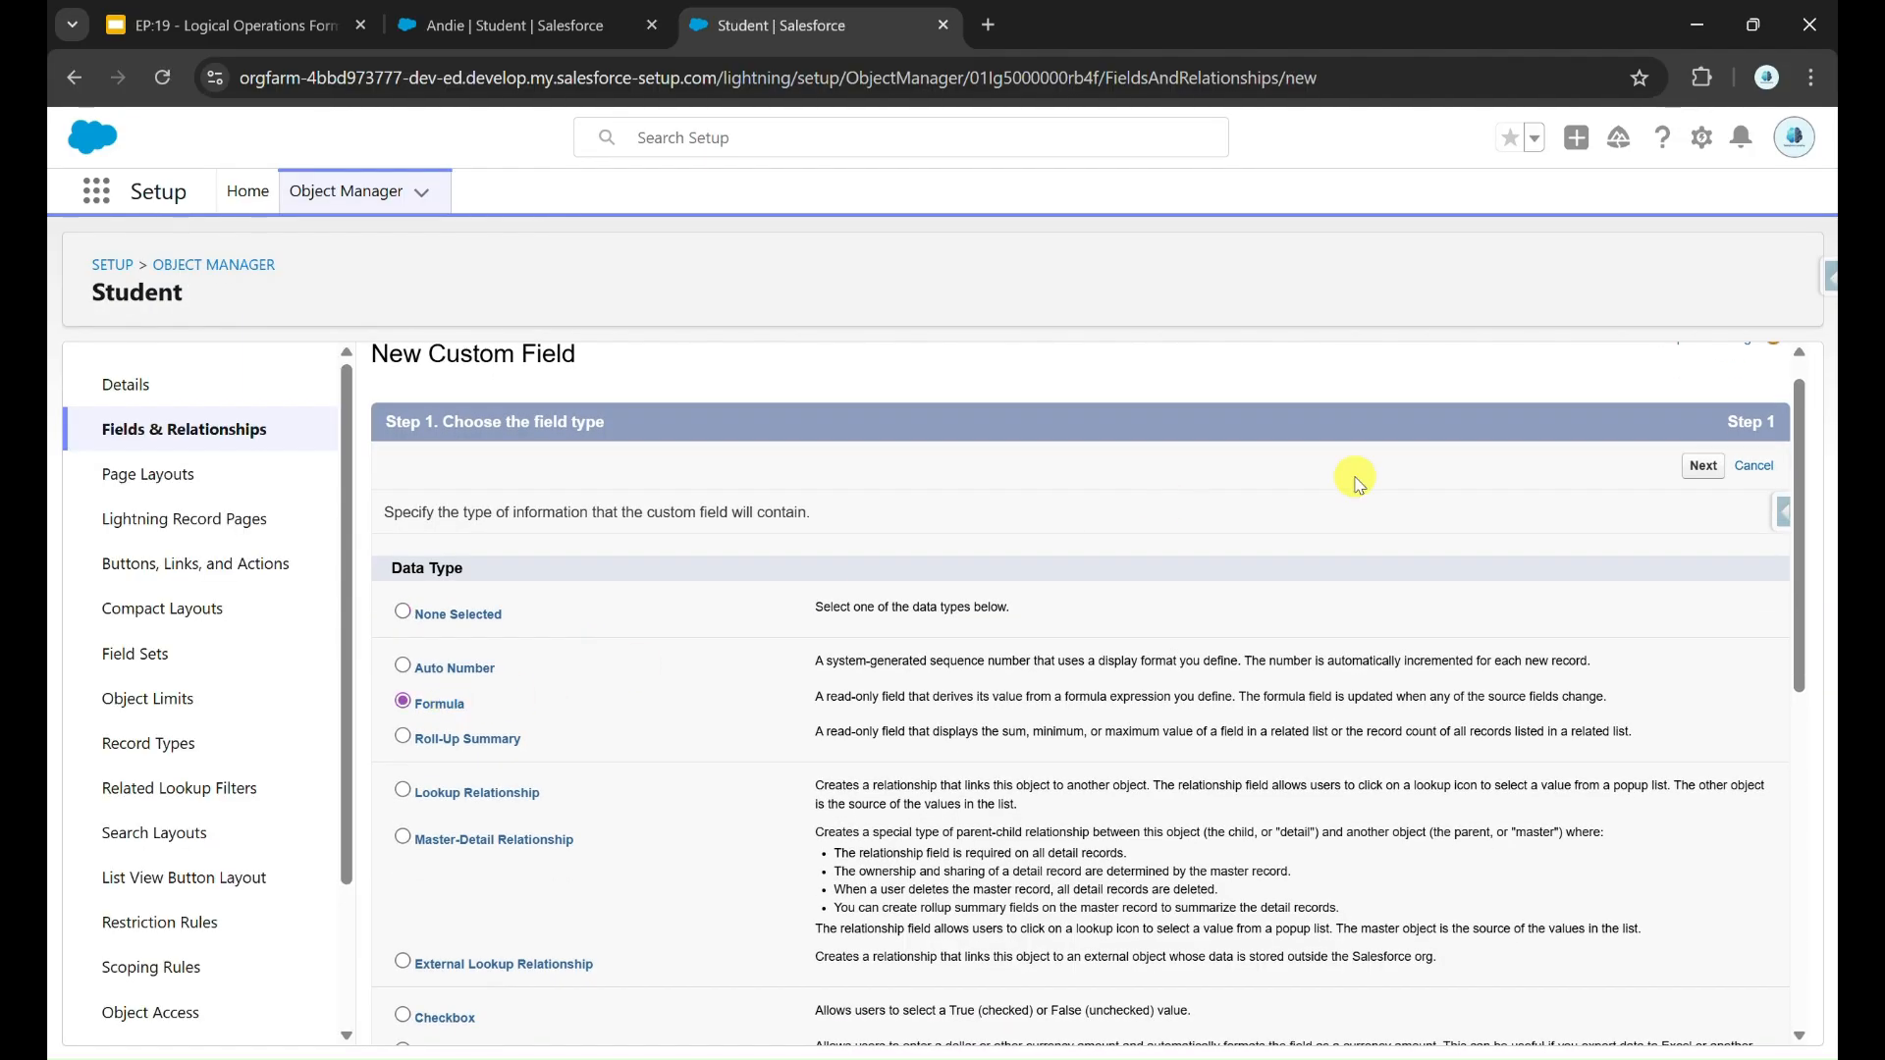
left_click(1708, 467)
Step: Label the new formula field Can Speak Tamil ? and set its return type to Text
left_click(737, 547)
type("Ca")
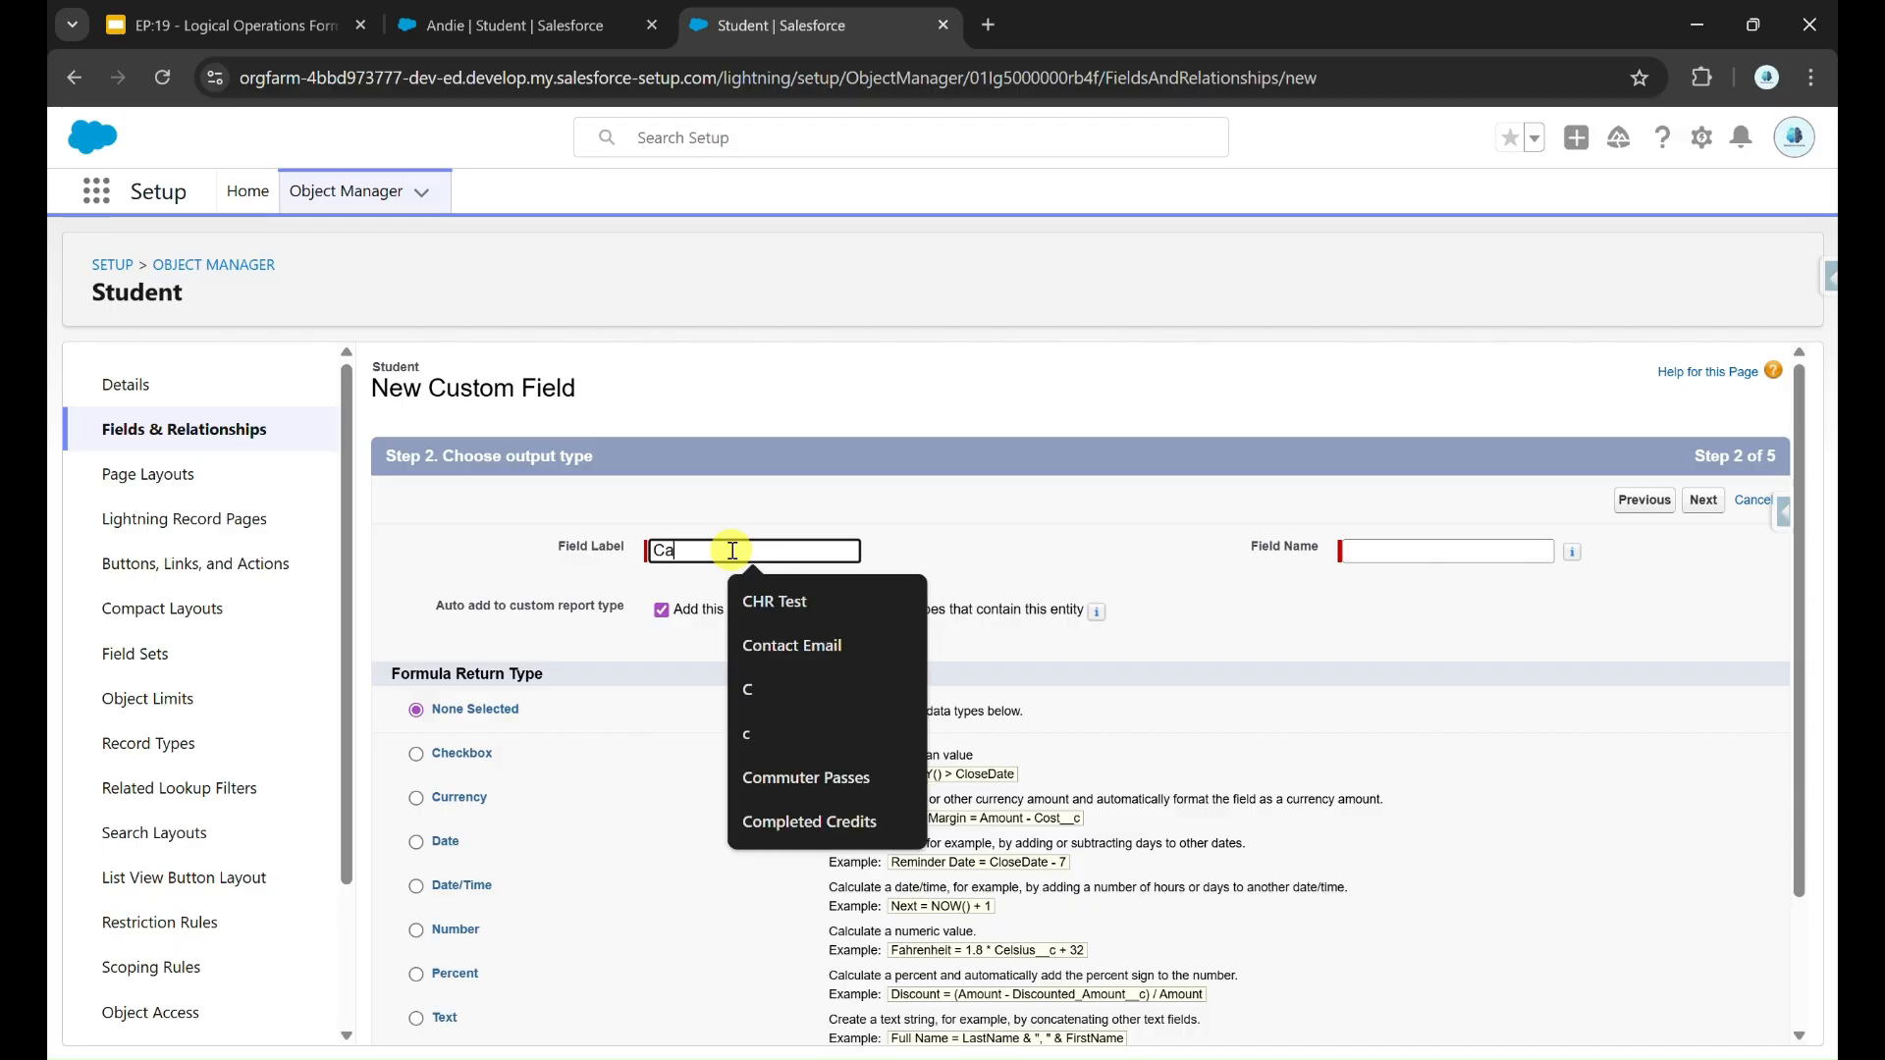
type("n")
left_click(758, 601)
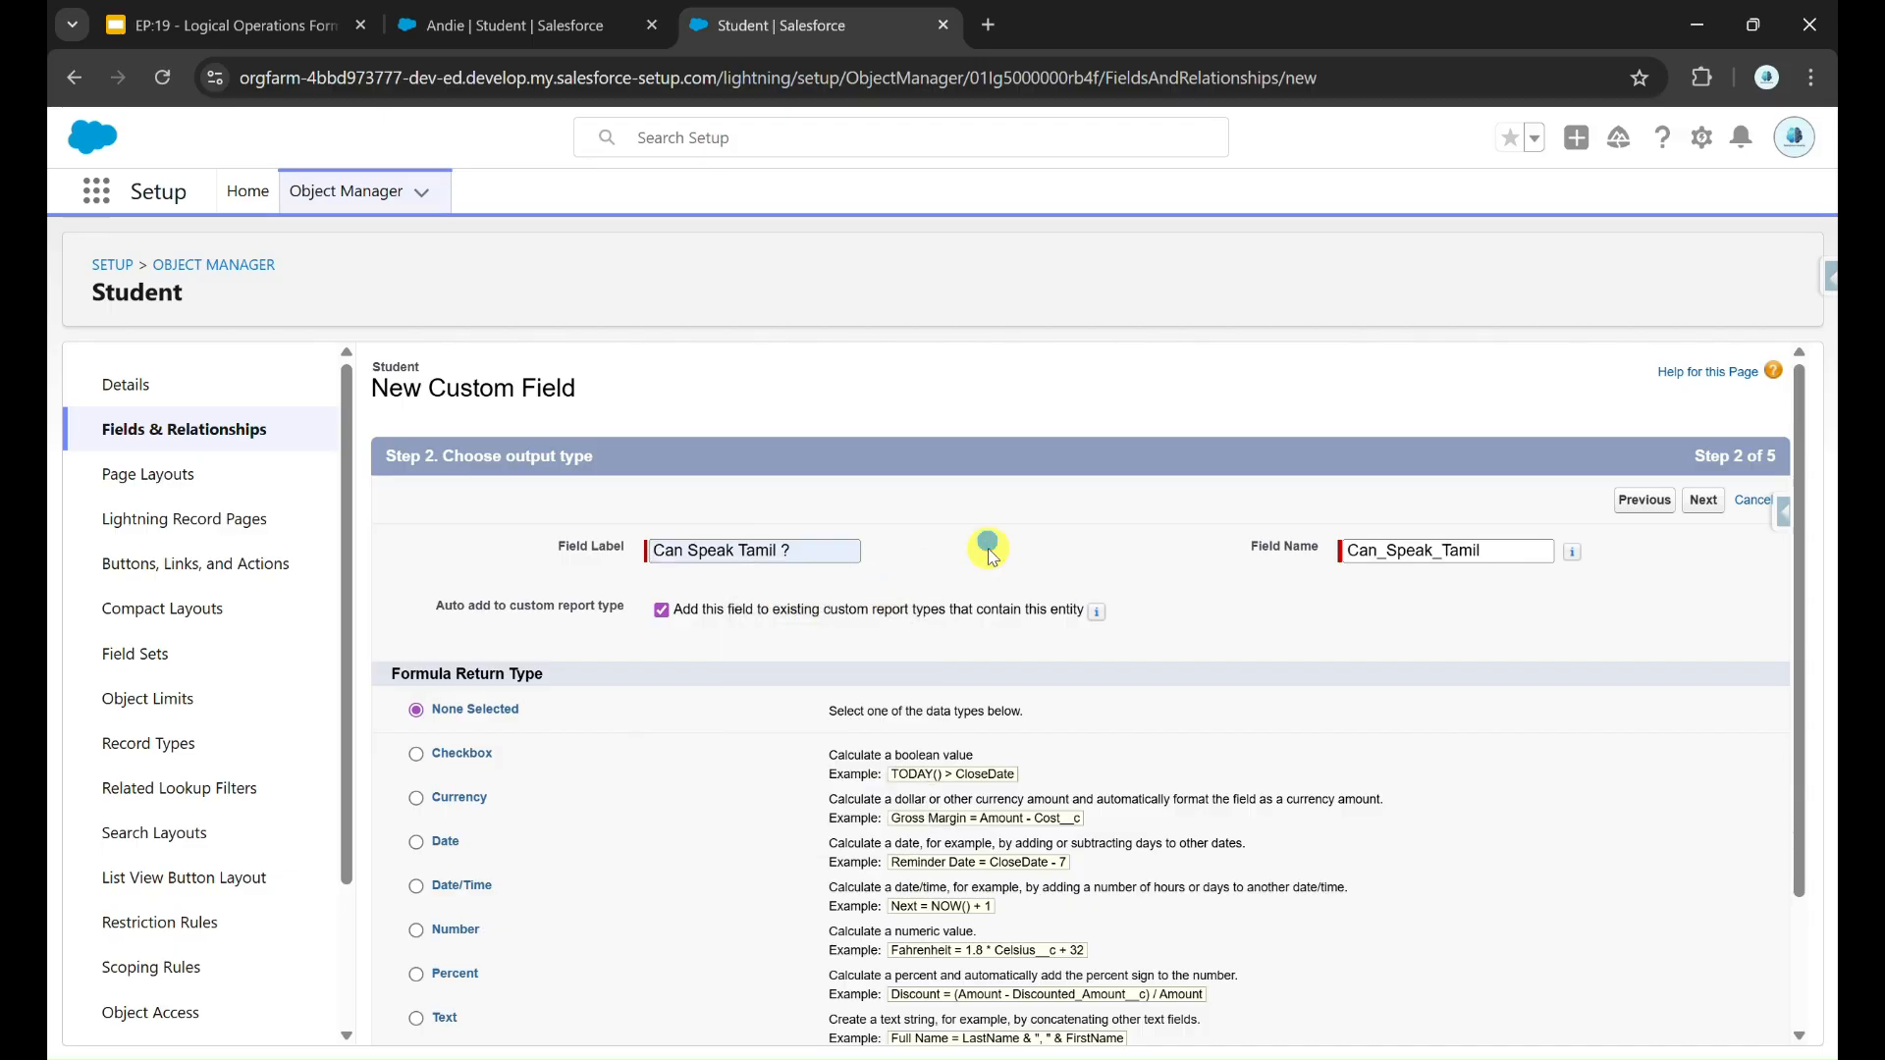
scroll(759, 822, "down", 1)
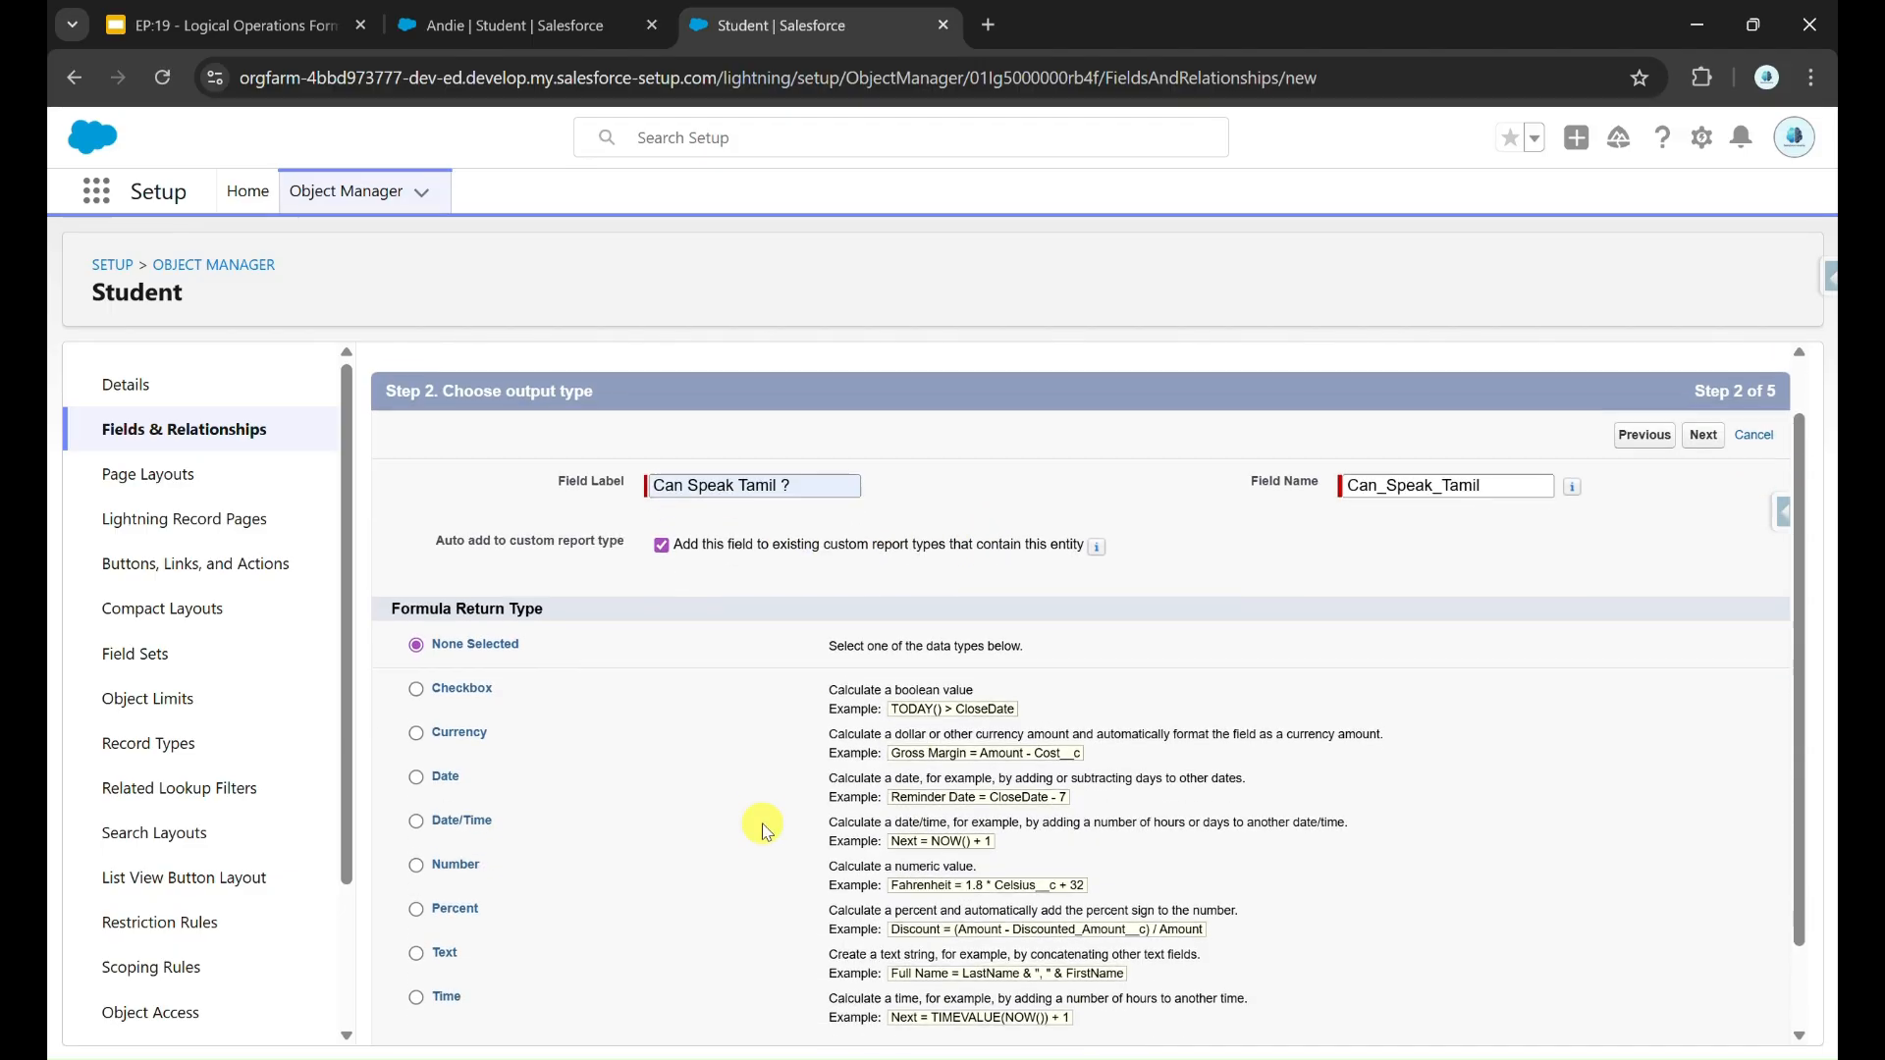
left_click(459, 938)
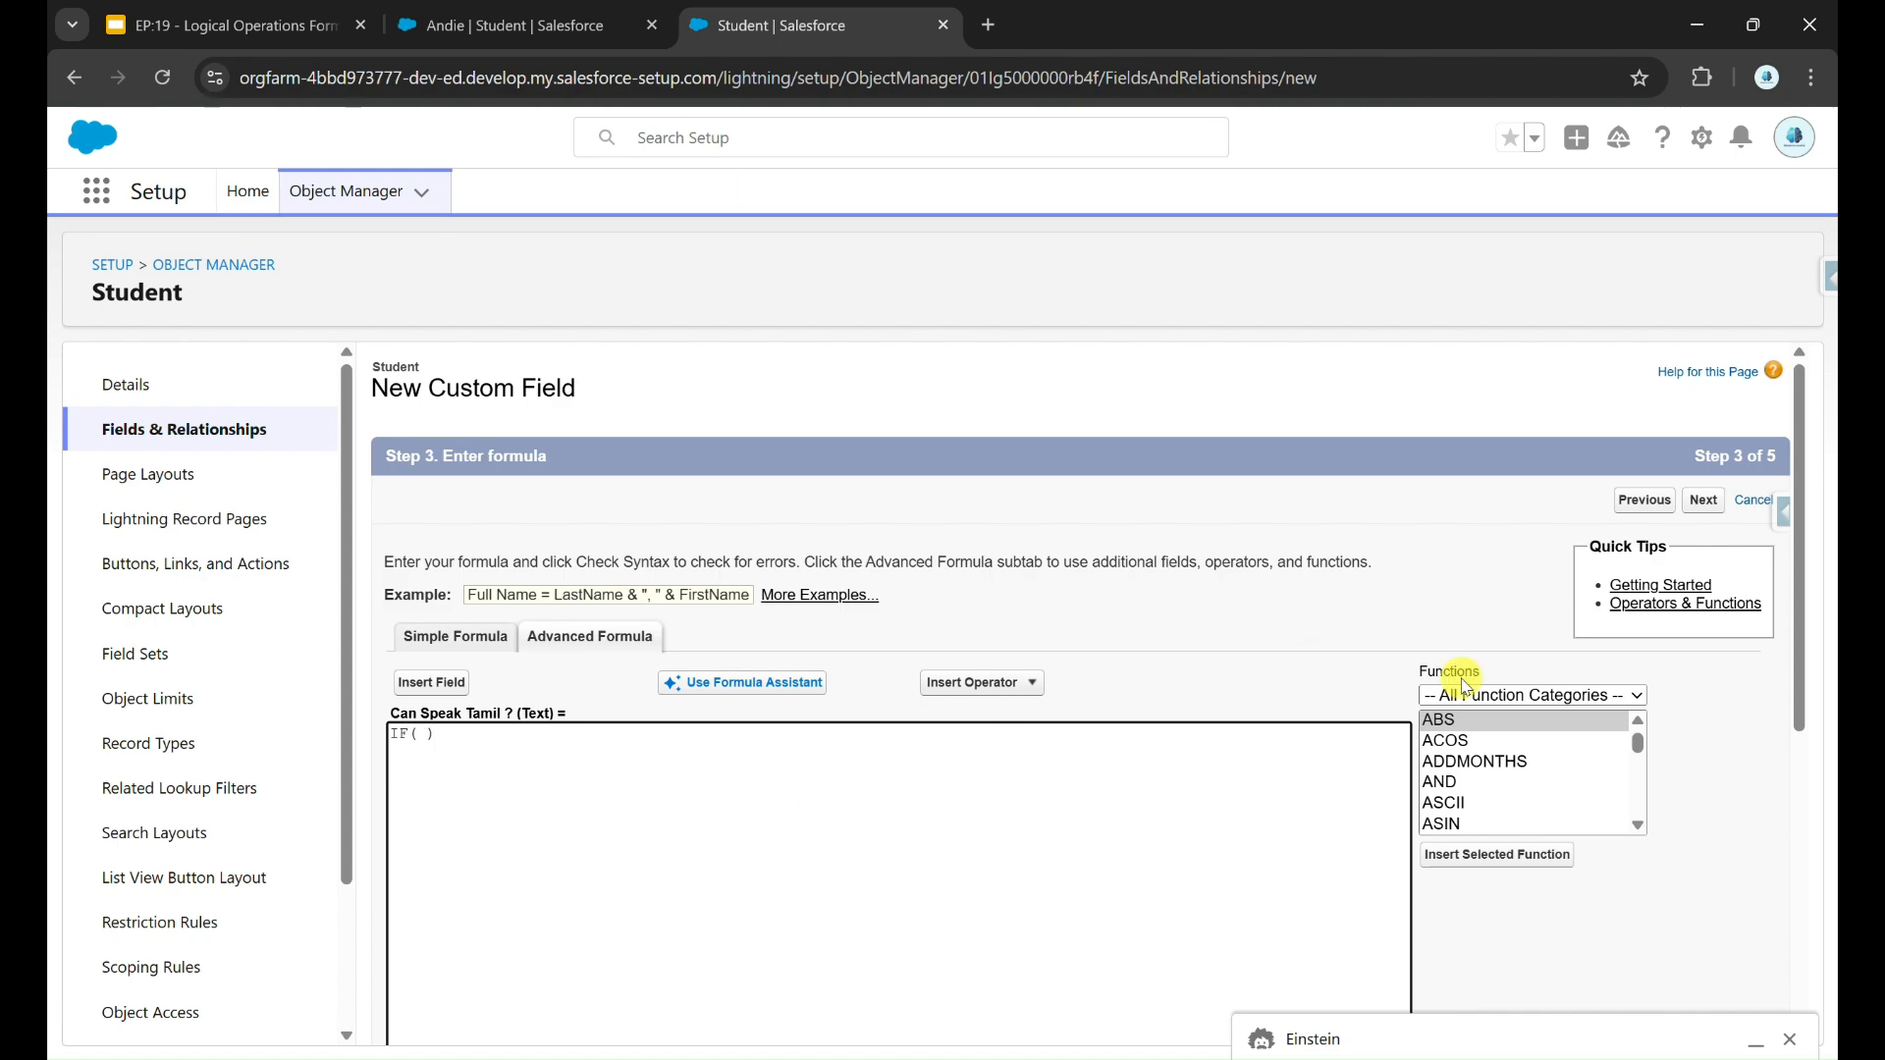
Step: Find the INCLUDES function and examine its description and its multiselect_picklist_field and text_literal arguments
scroll(1569, 813, "down", 10)
scroll(1569, 813, "down", 3)
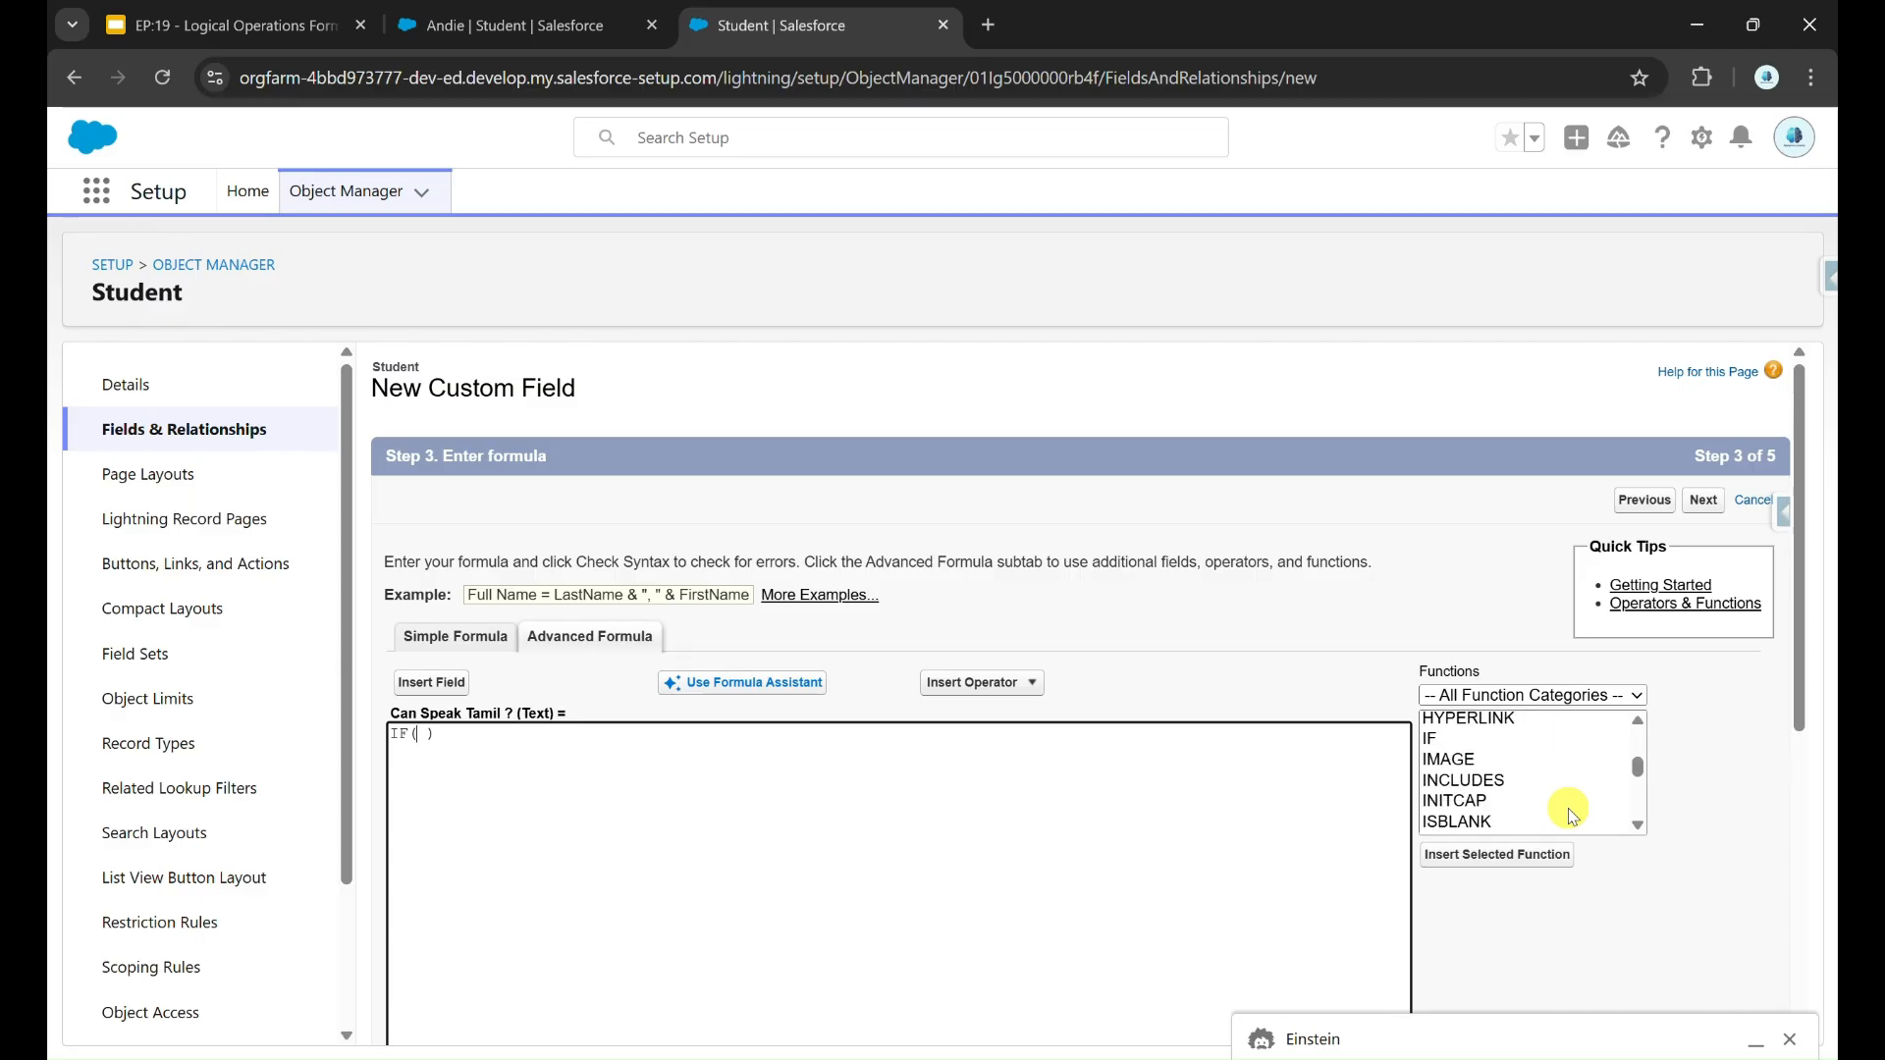
left_click(1500, 776)
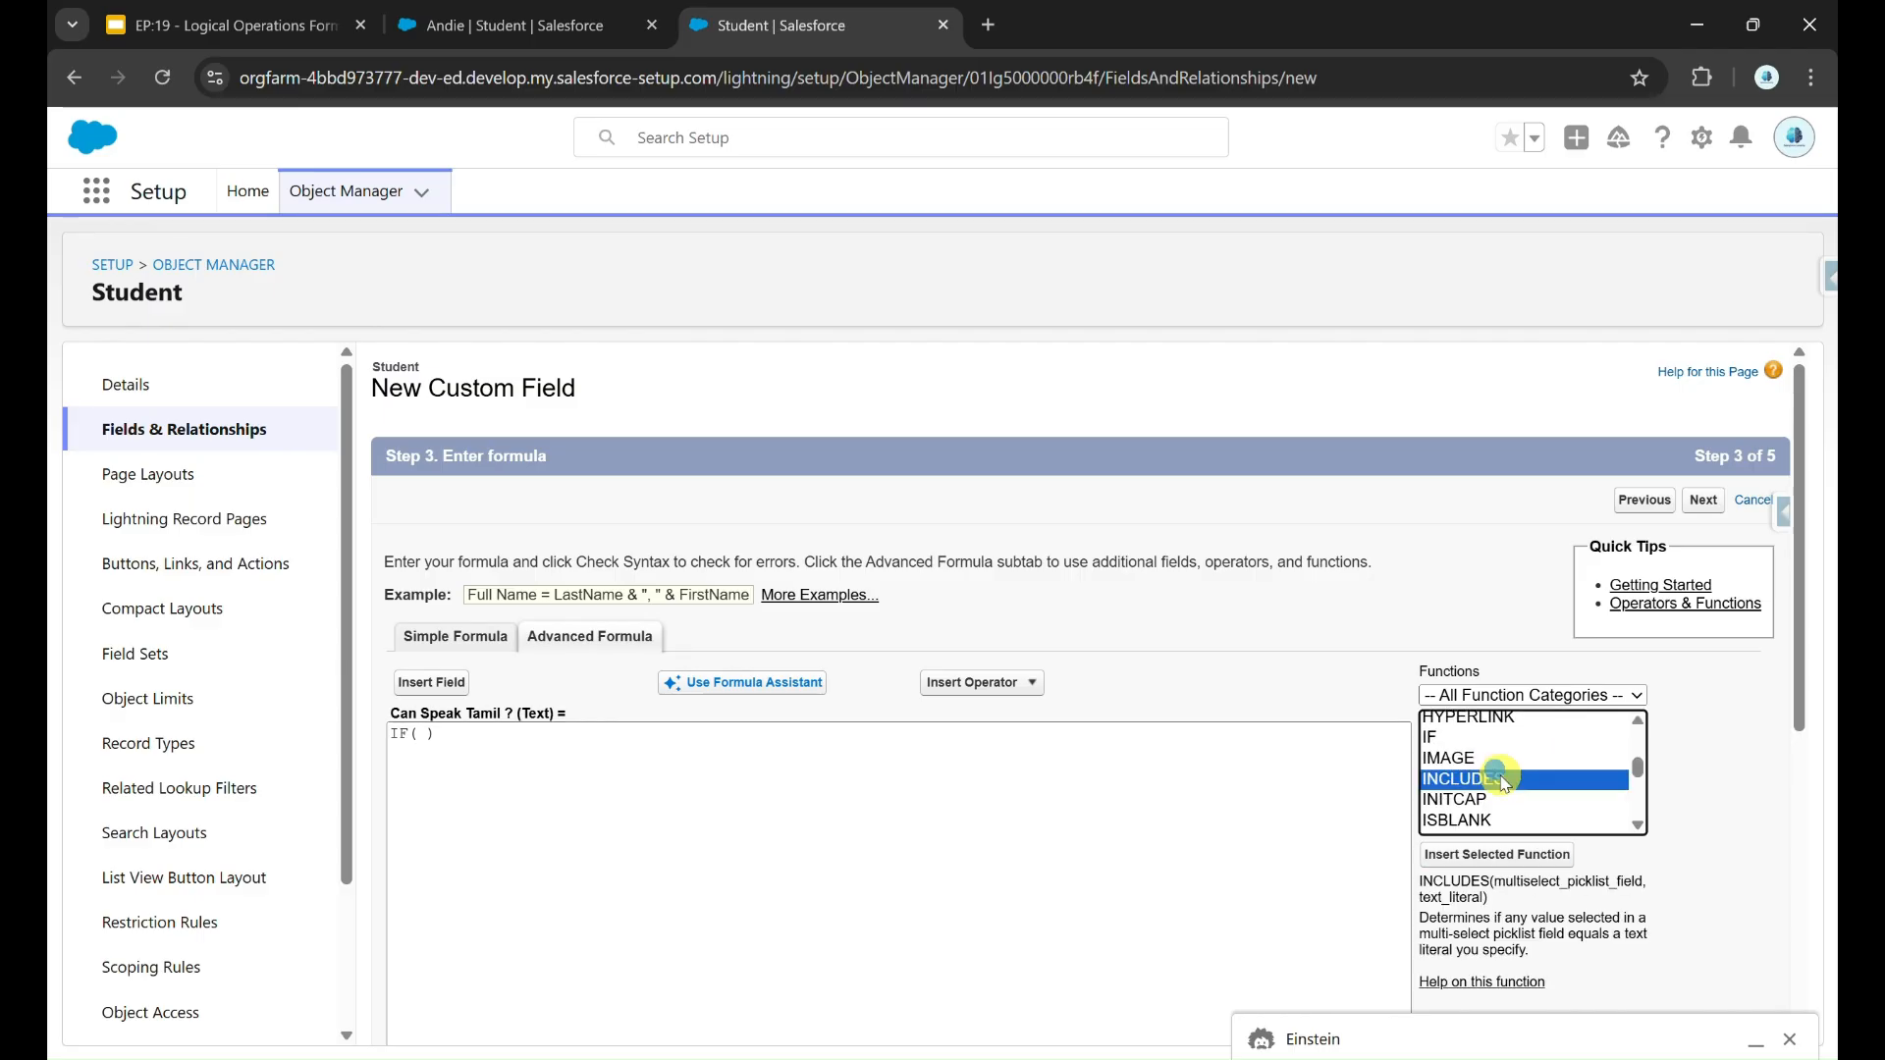
scroll(1640, 905, "up", 5)
scroll(1640, 905, "down", 1)
double_click(1486, 765)
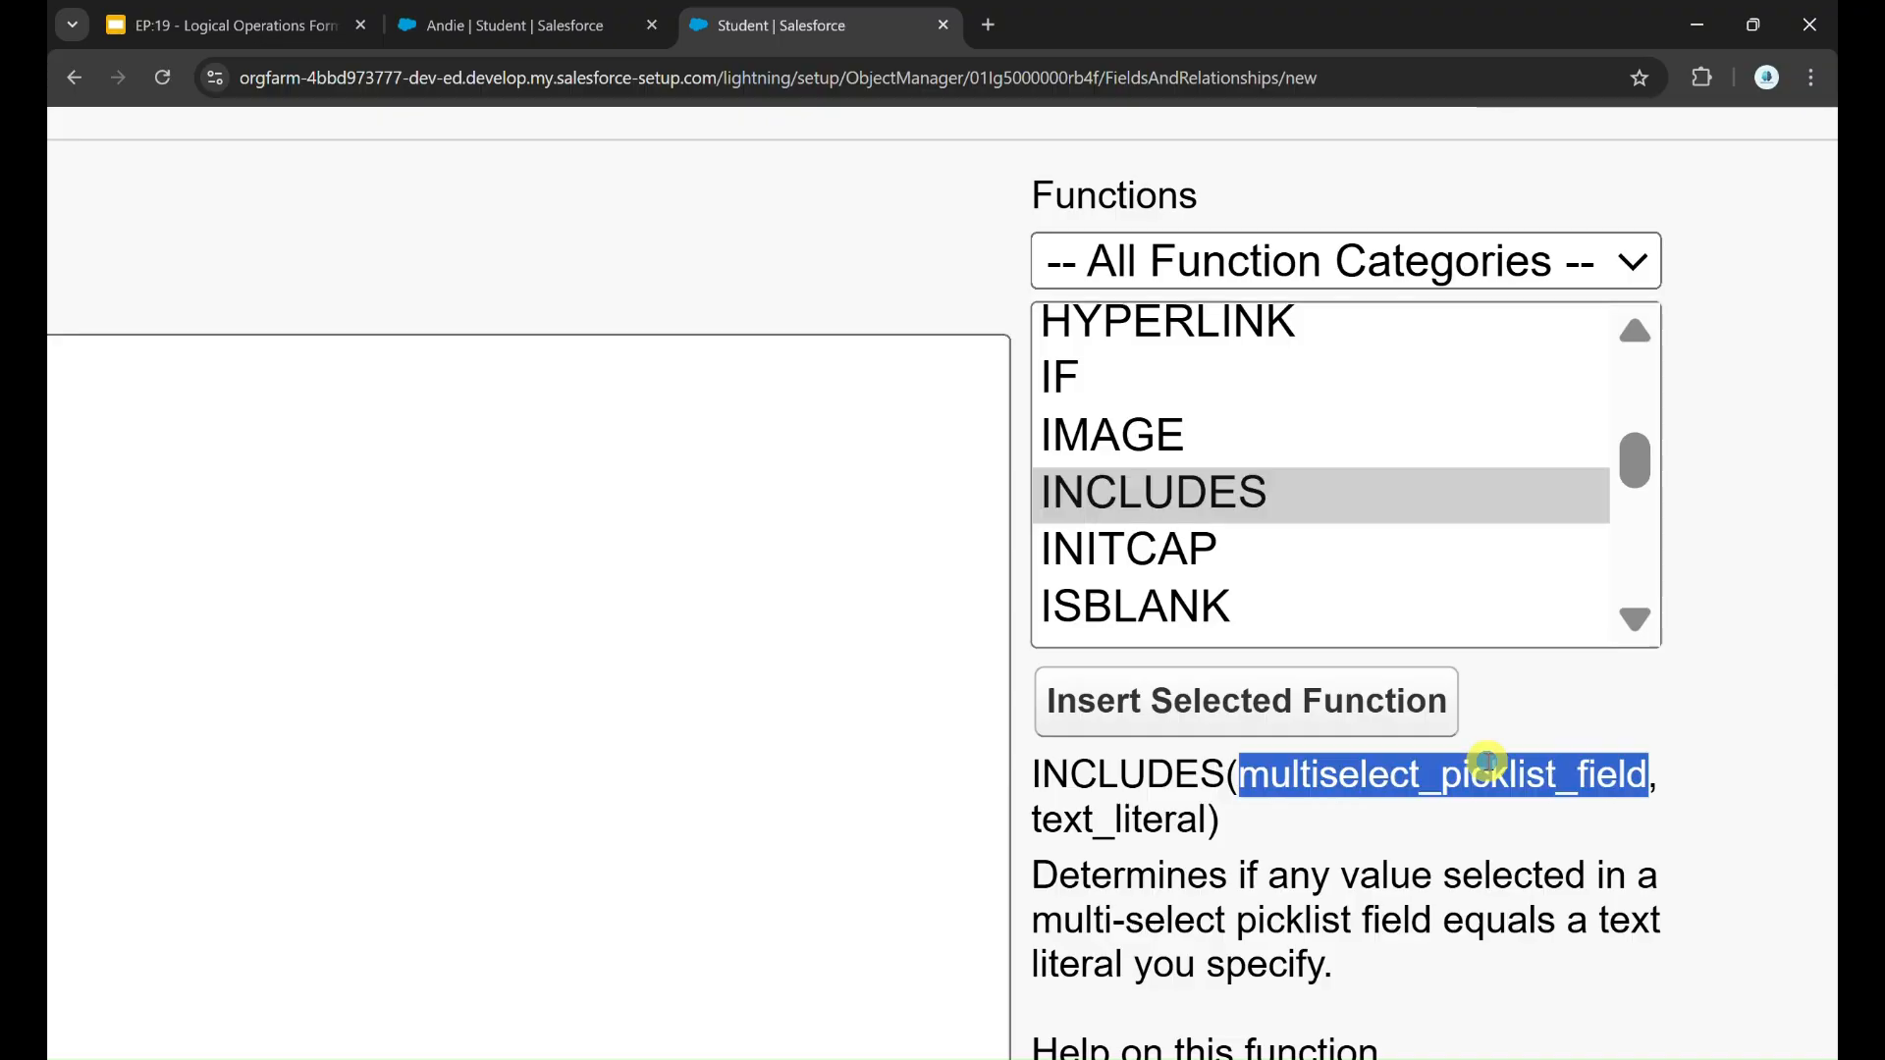
left_click(1155, 811)
double_click(1155, 811)
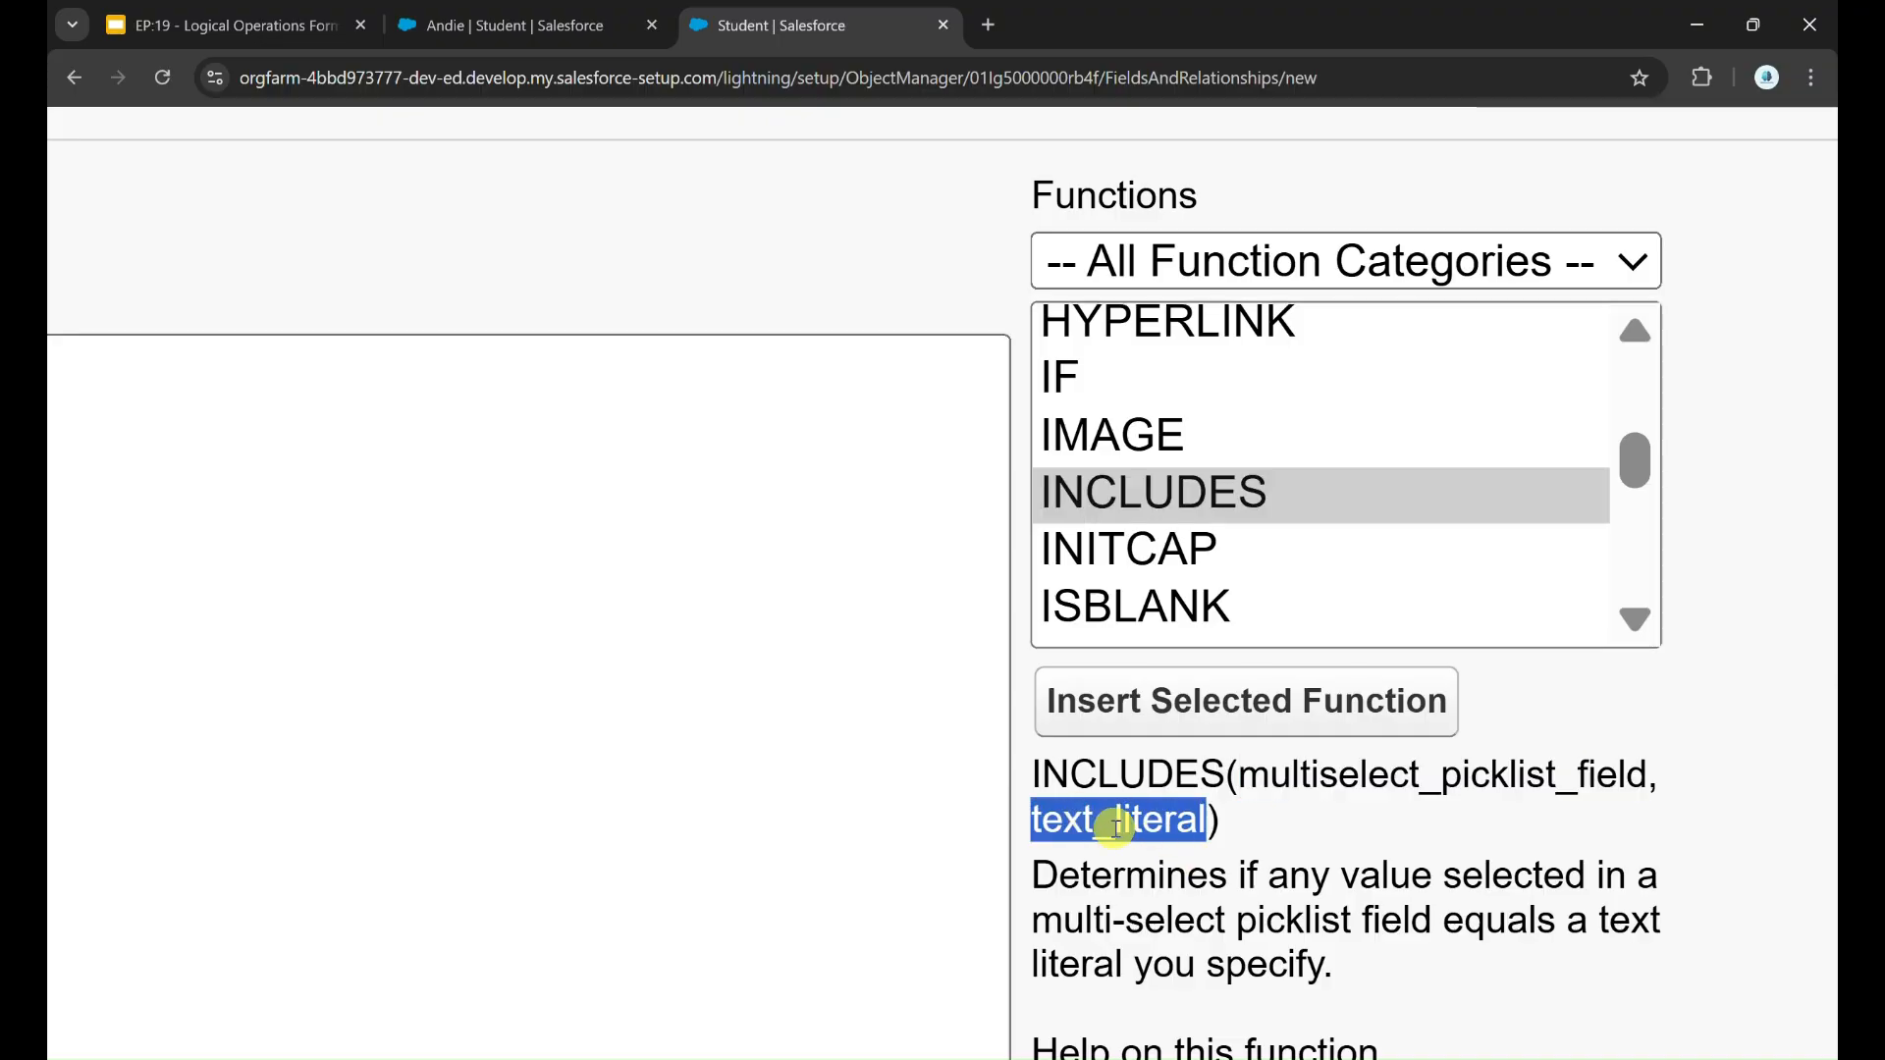
double_click(1485, 778)
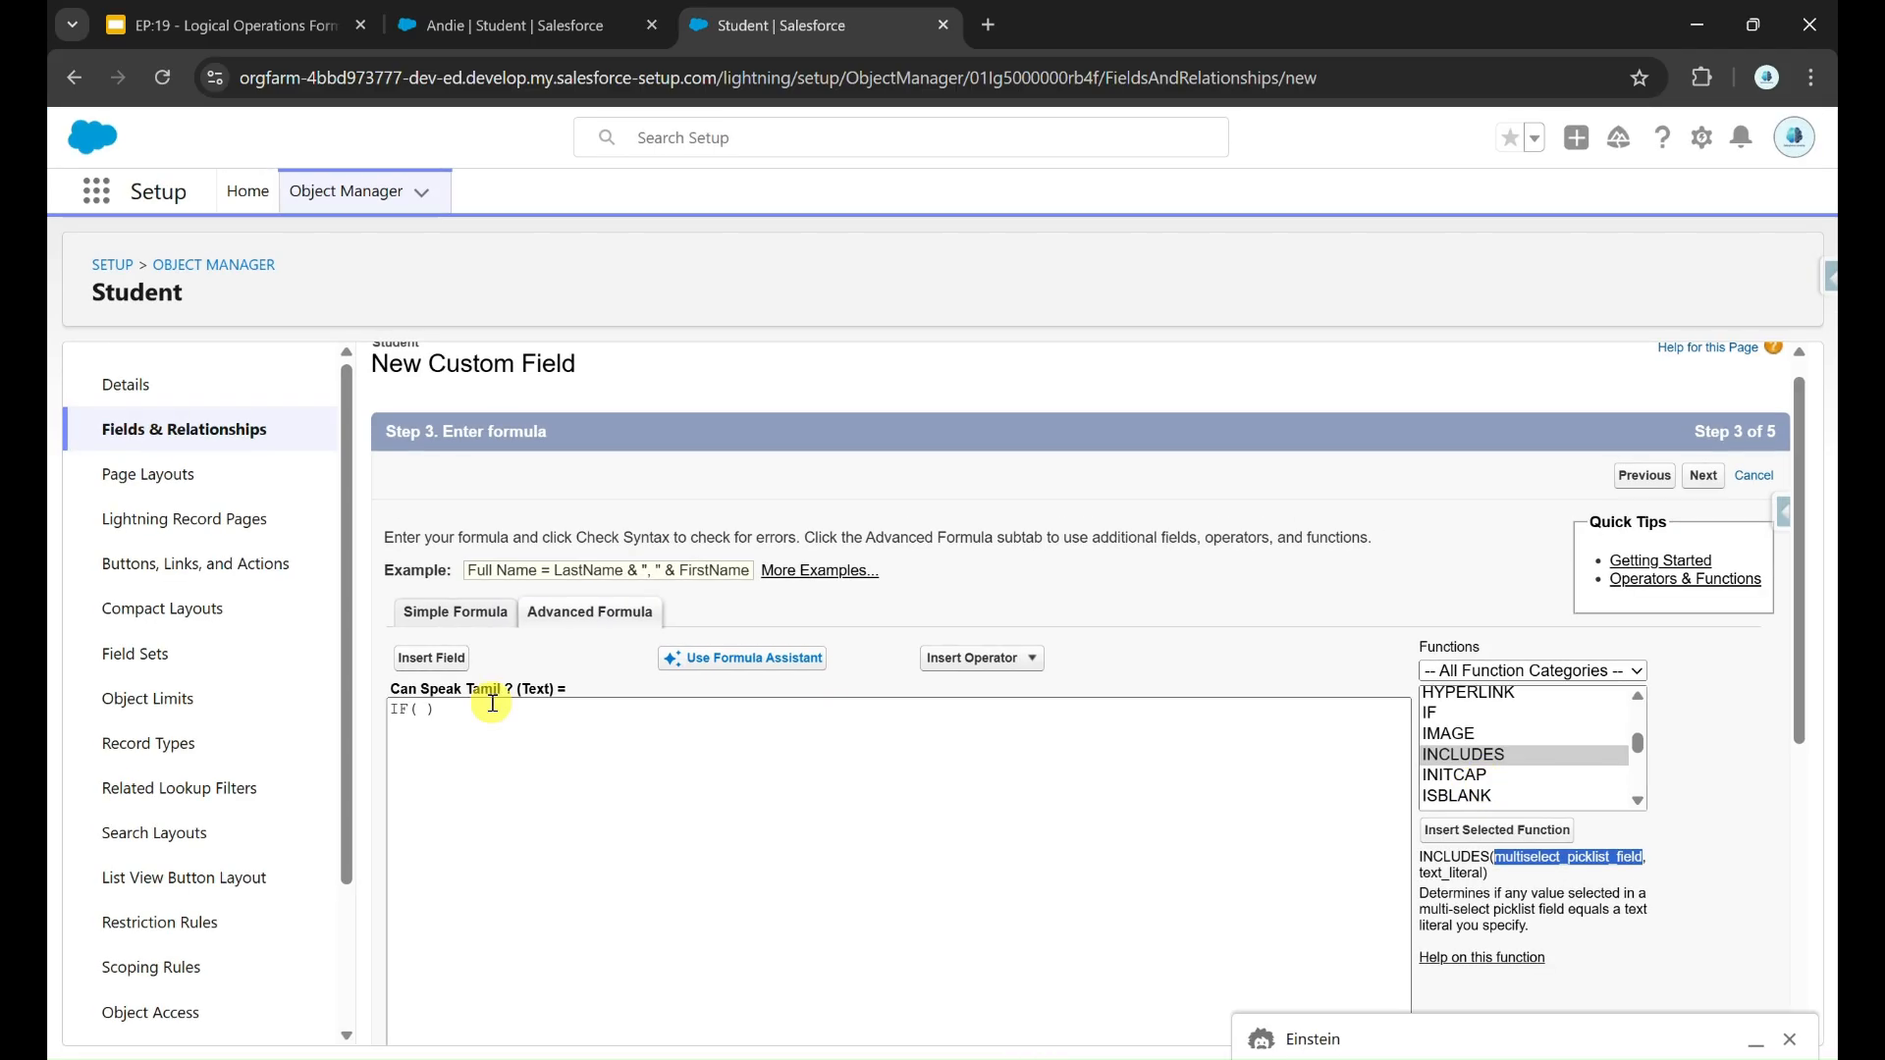
Step: Insert the INCLUDES function inside the IF formula with Language__c and 'Tamil' as its arguments
left_click(1478, 831)
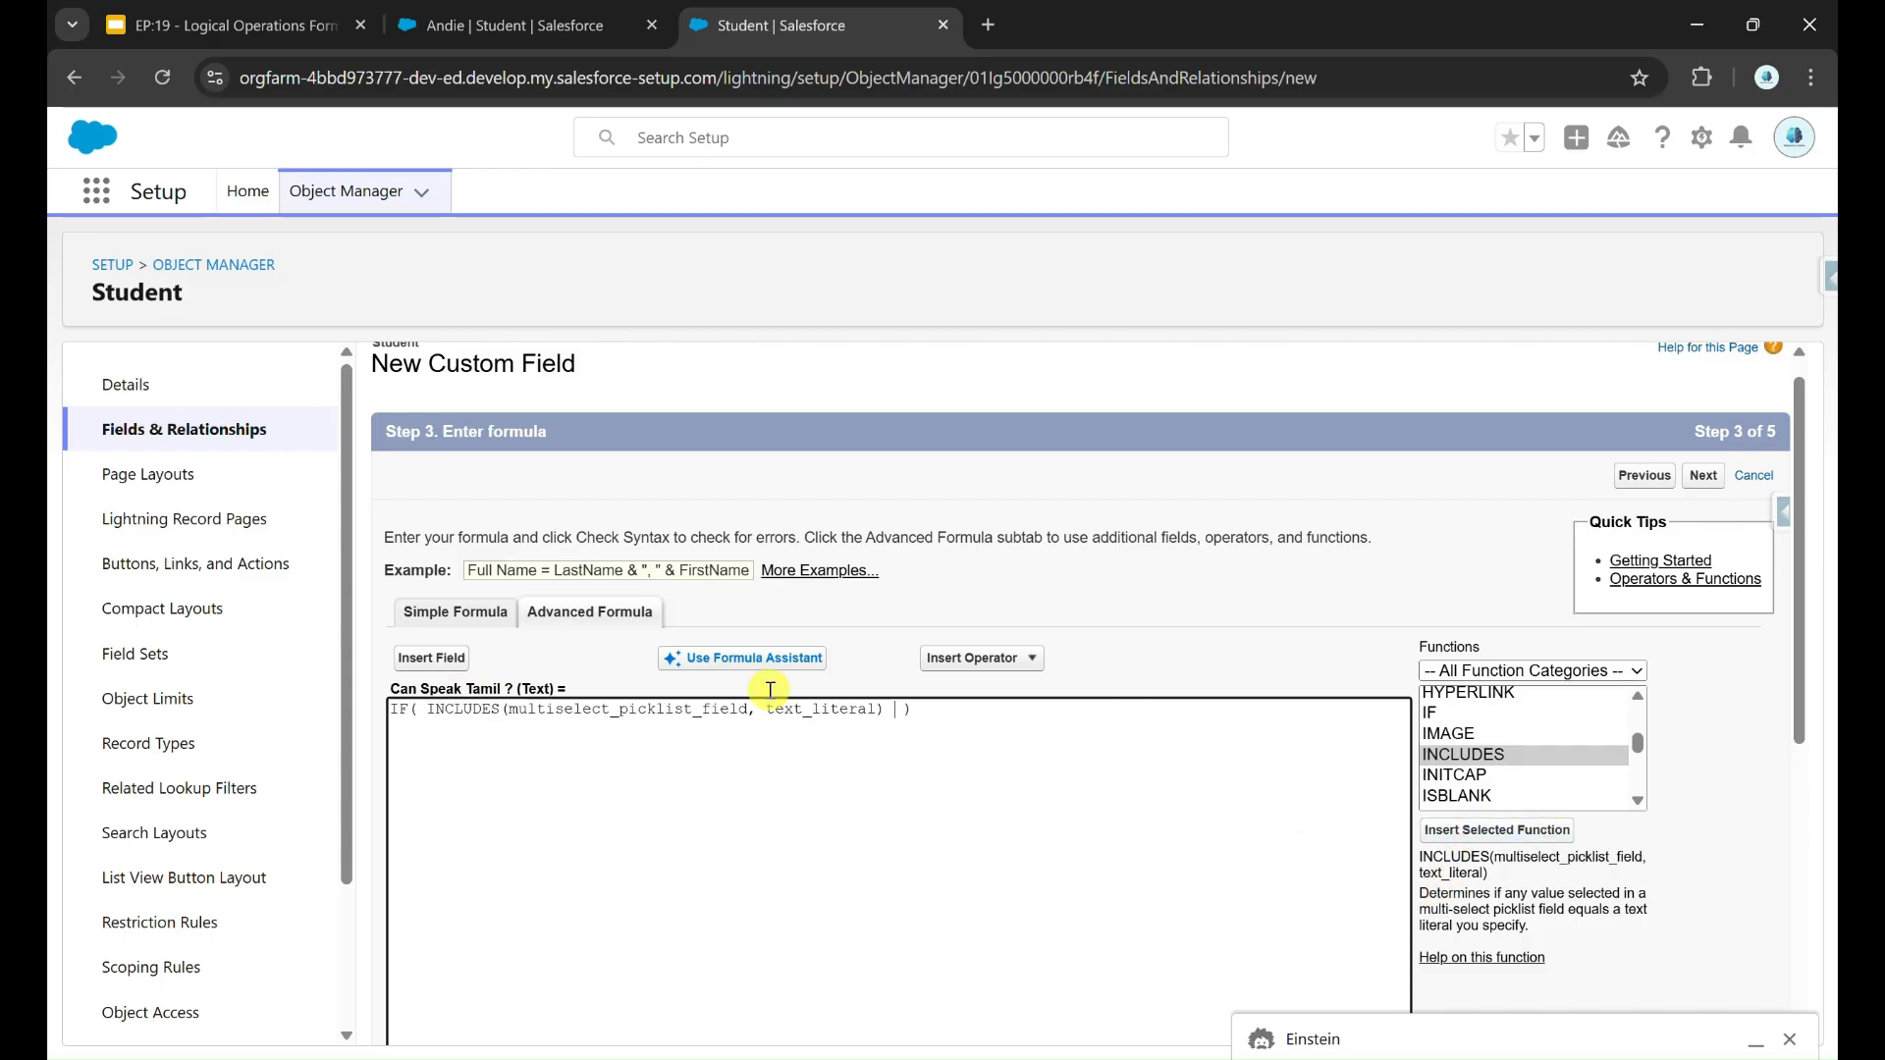
double_click(628, 714)
type("L")
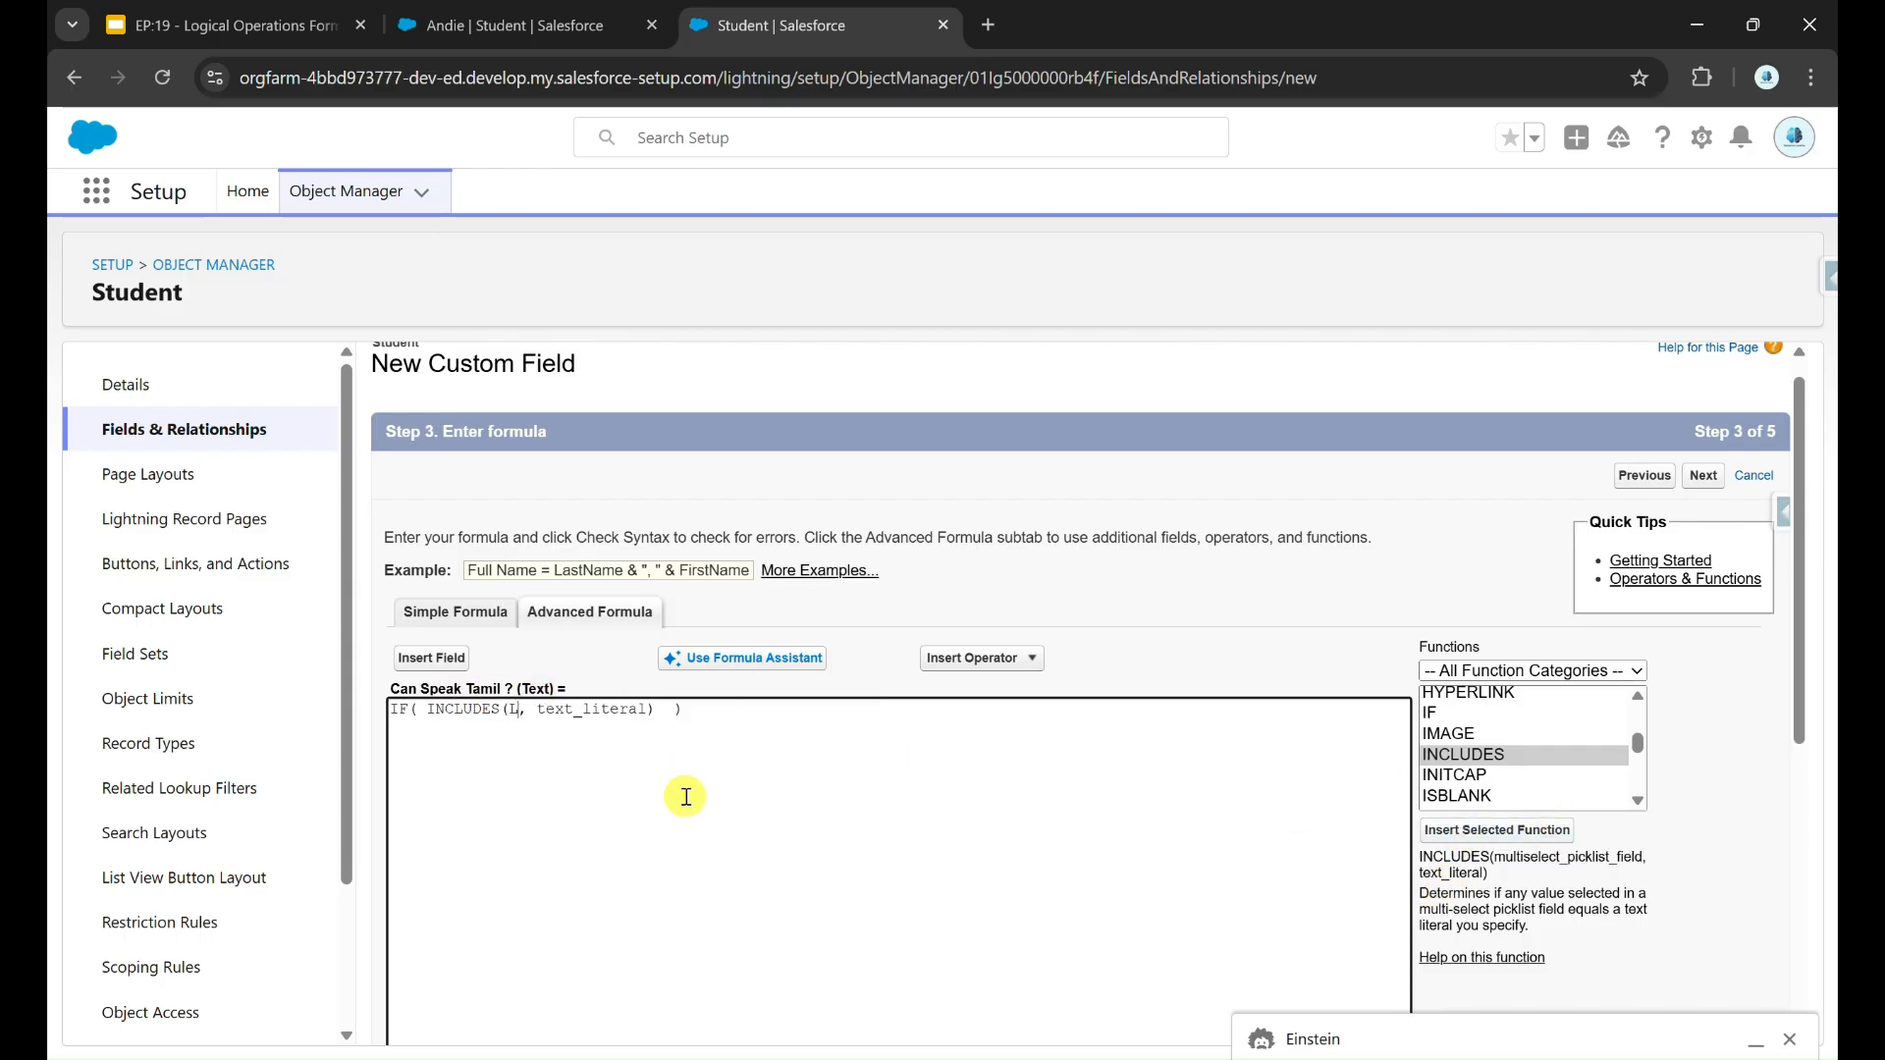
type("anguage__c")
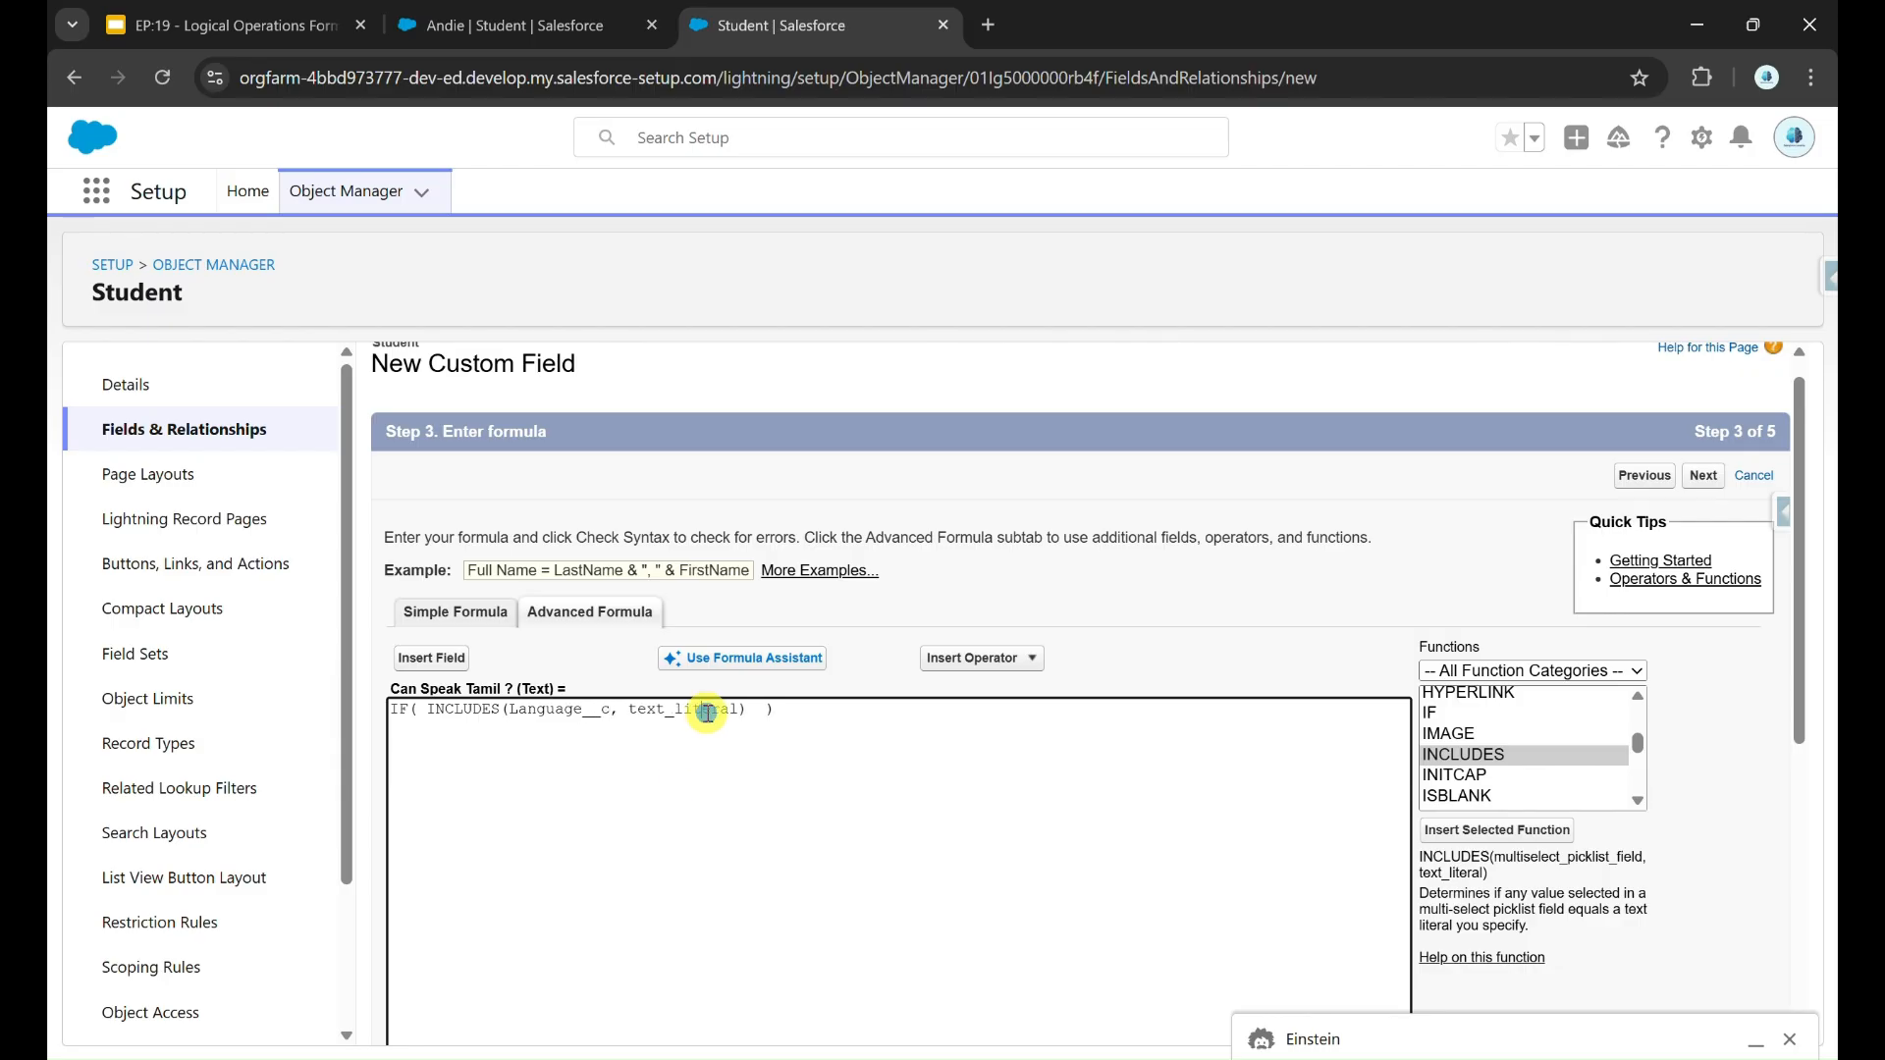
double_click(707, 713)
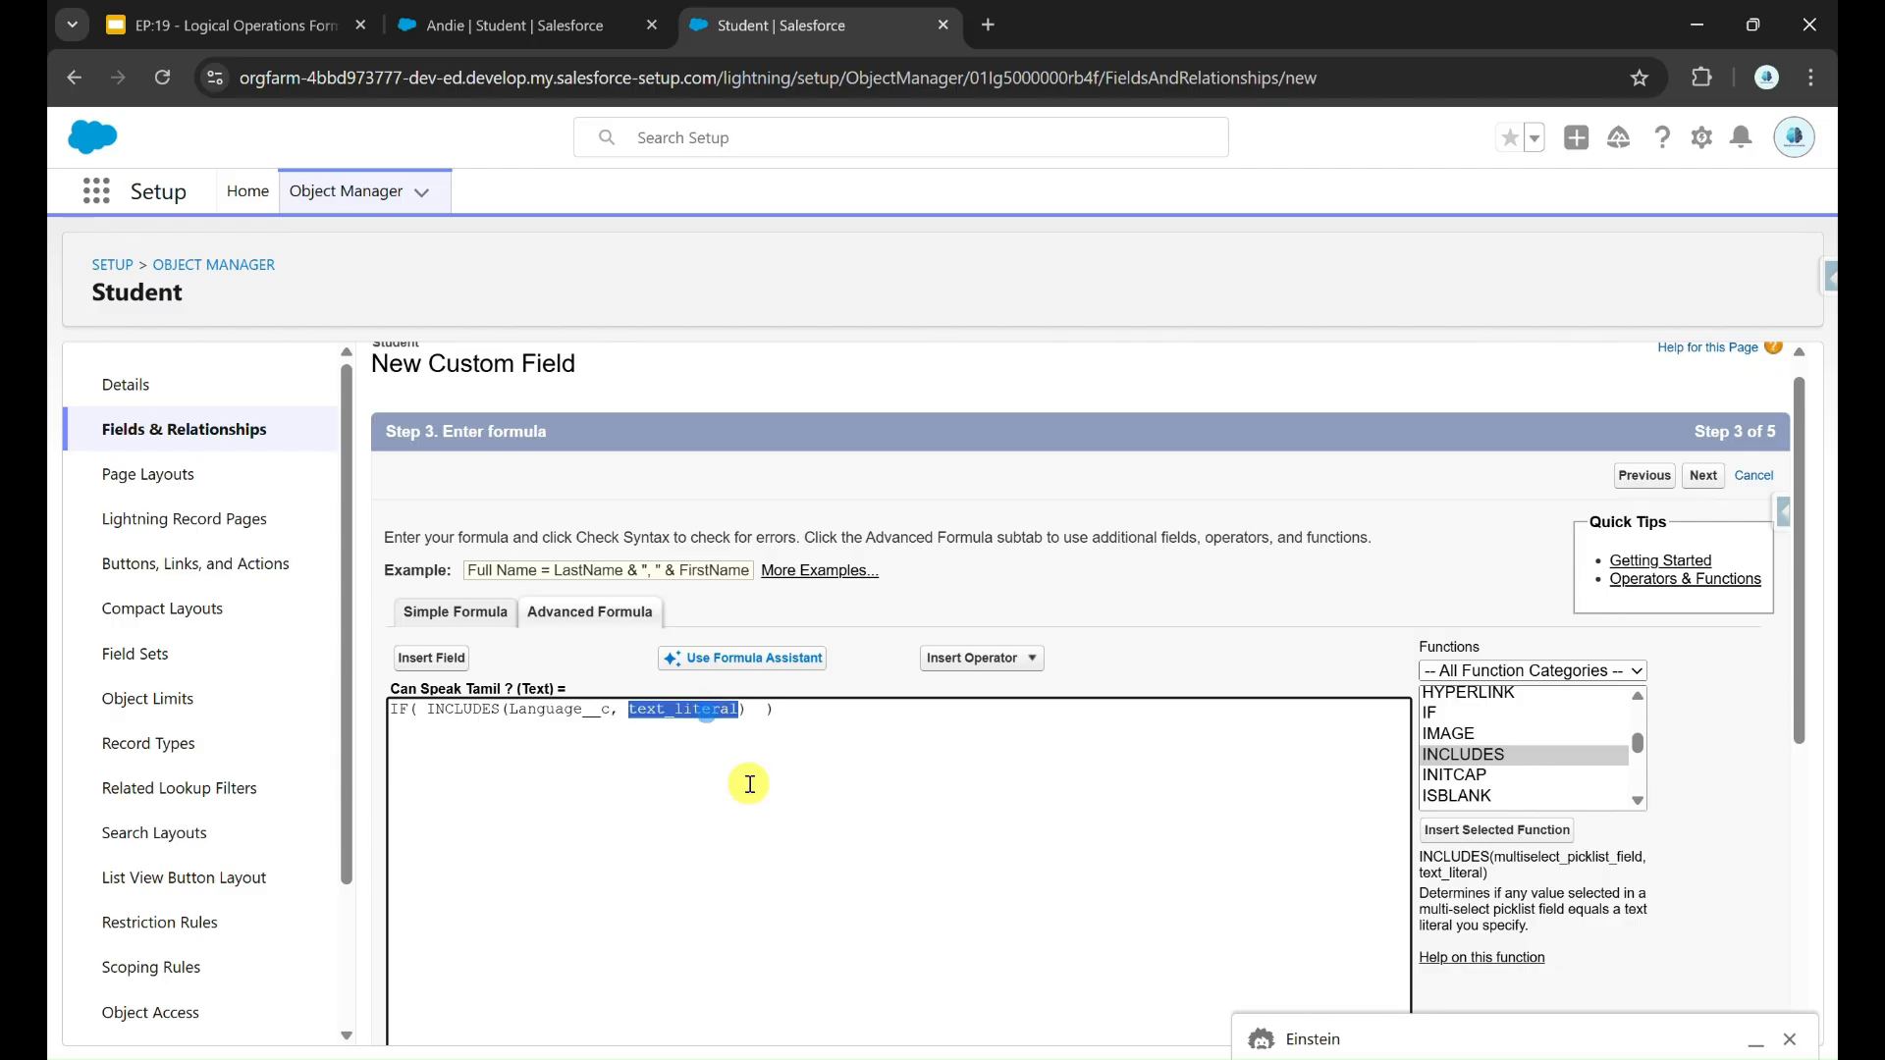
key("BackSpace")
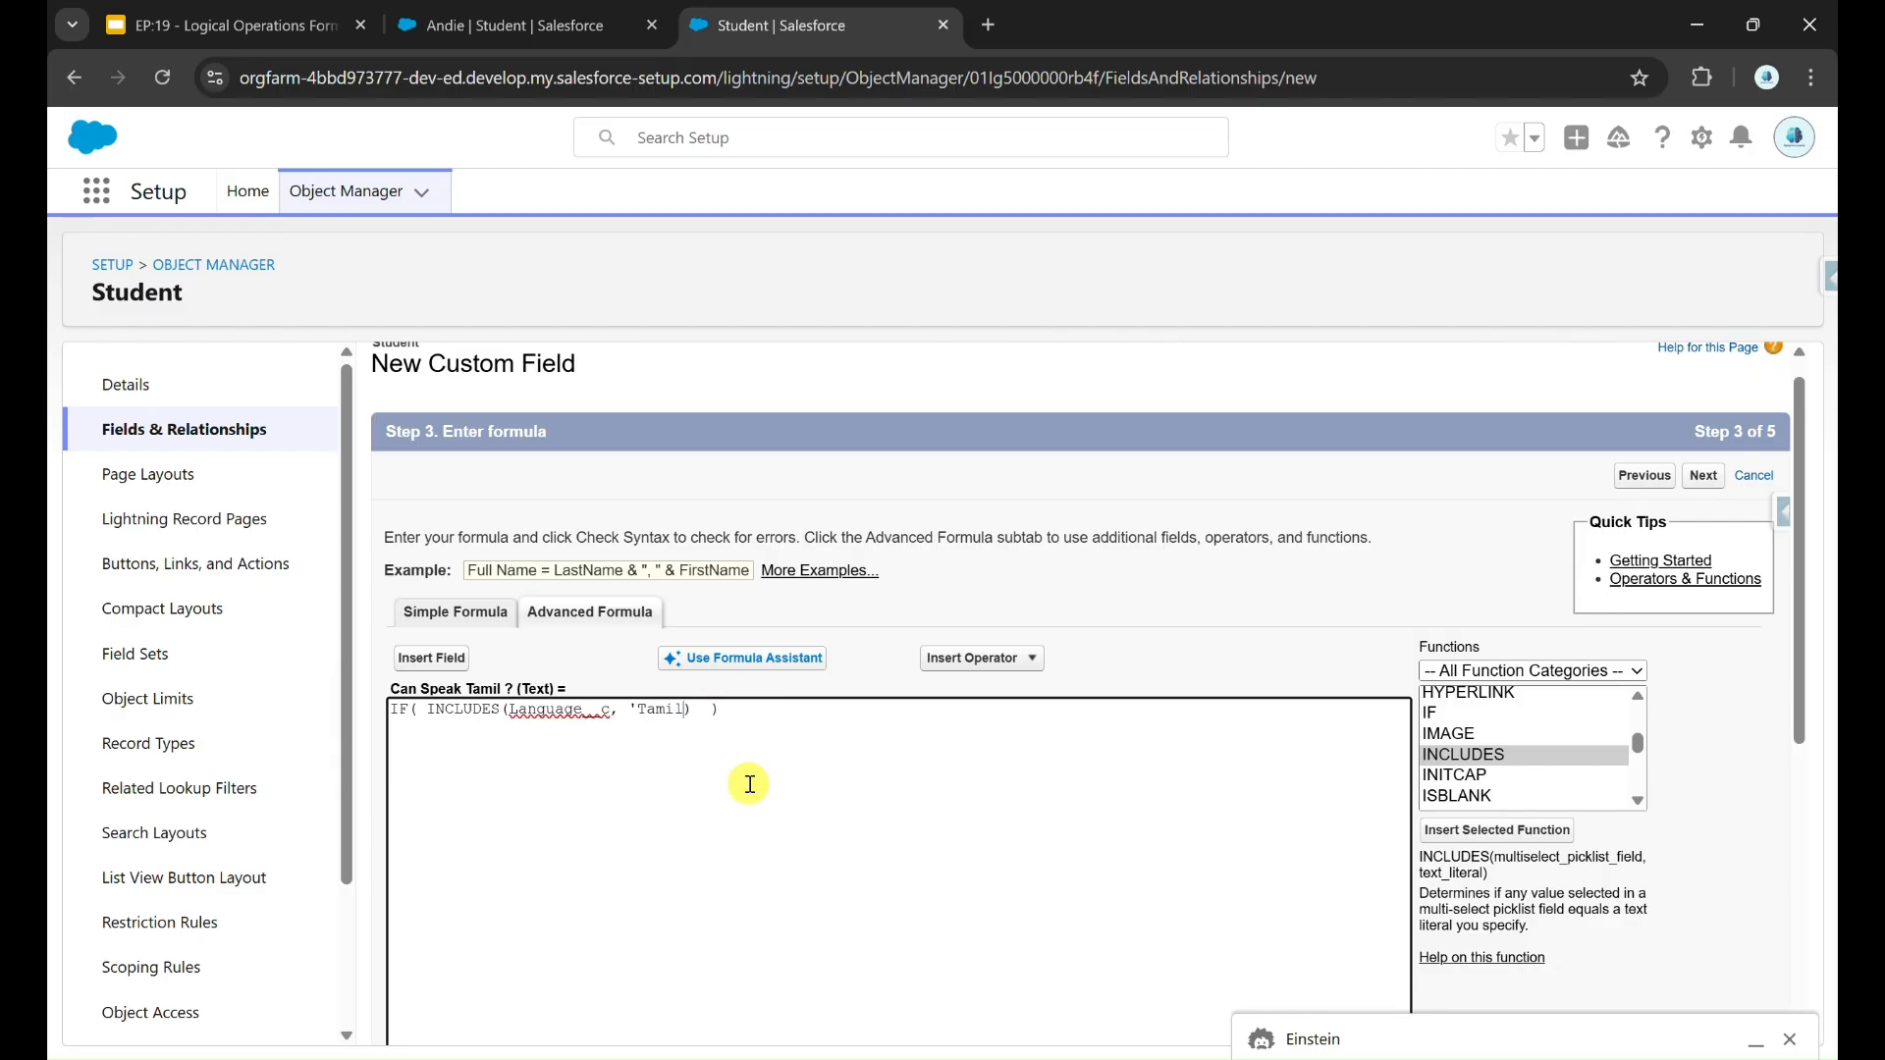
scroll(750, 784, "up", 5)
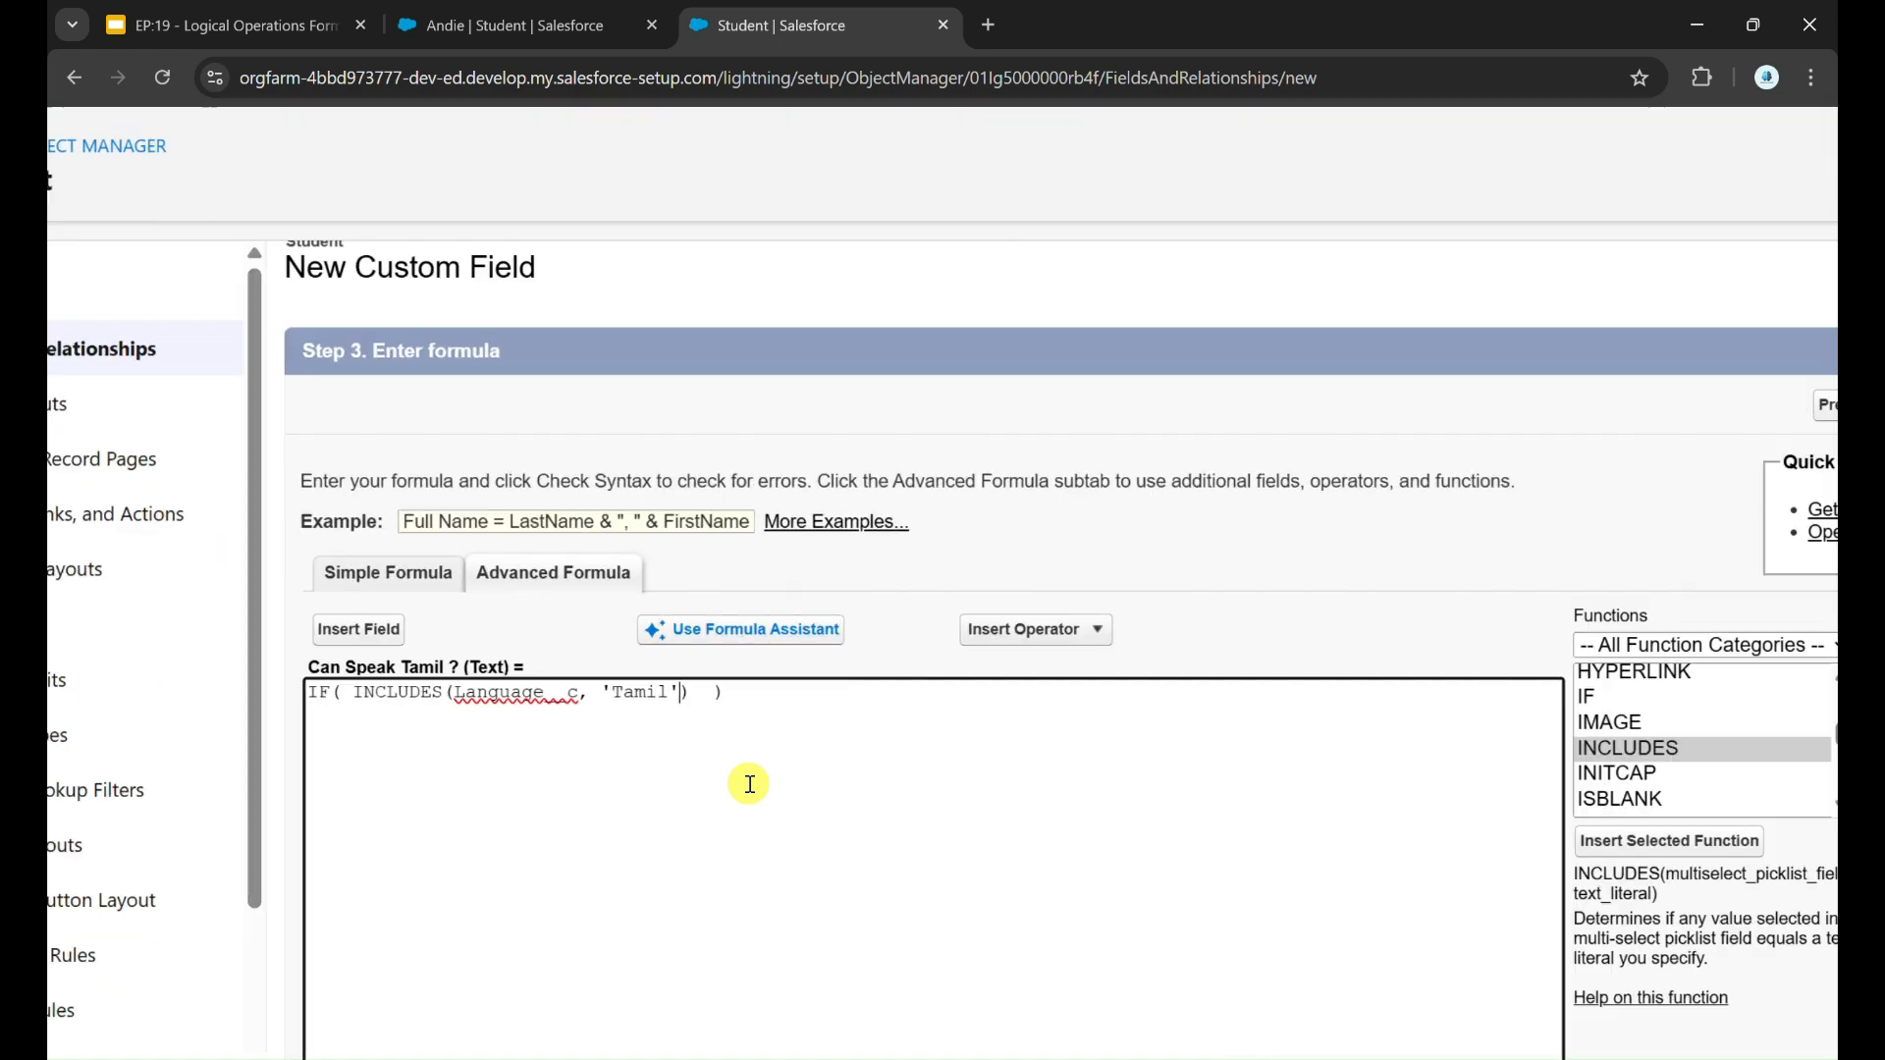
Step: Complete the IF formula so it returns 'Yes' when the INCLUDES condition is true and 'No' otherwise
left_click(666, 664)
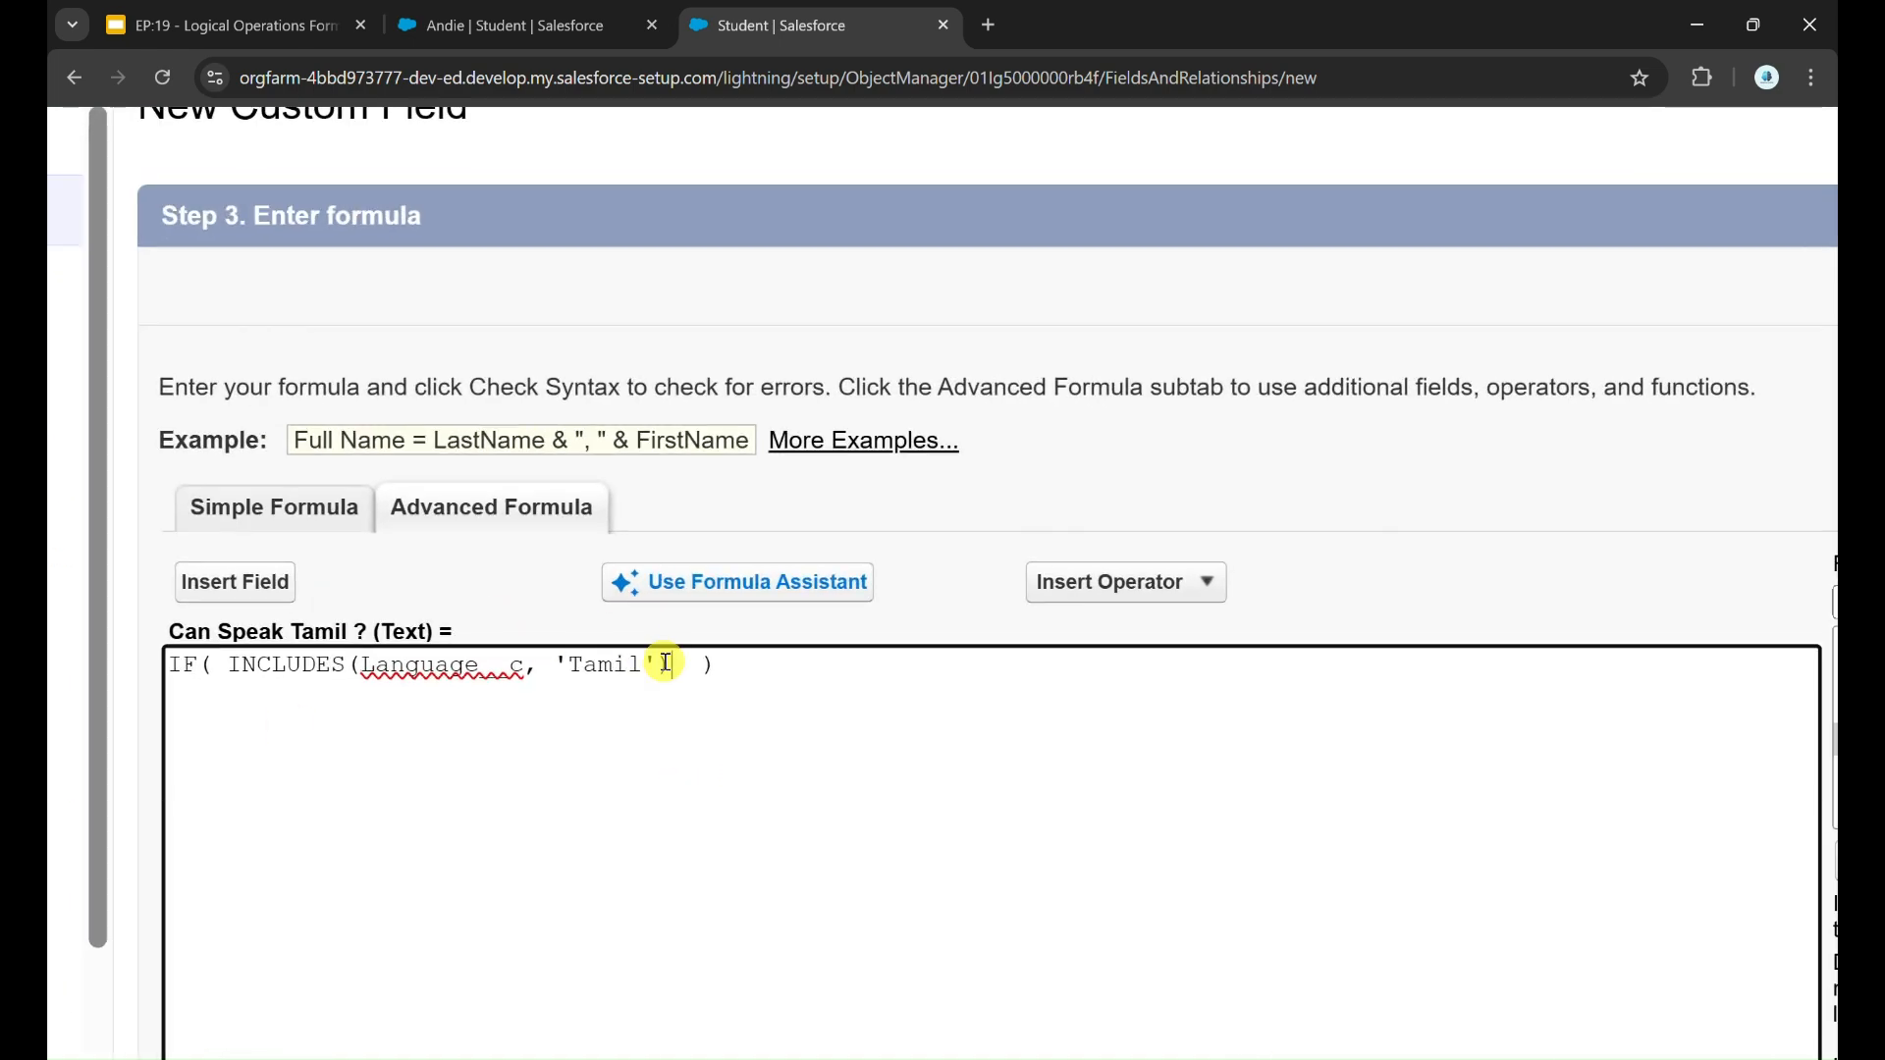
left_click_drag(660, 664, 271, 664)
left_click(669, 667)
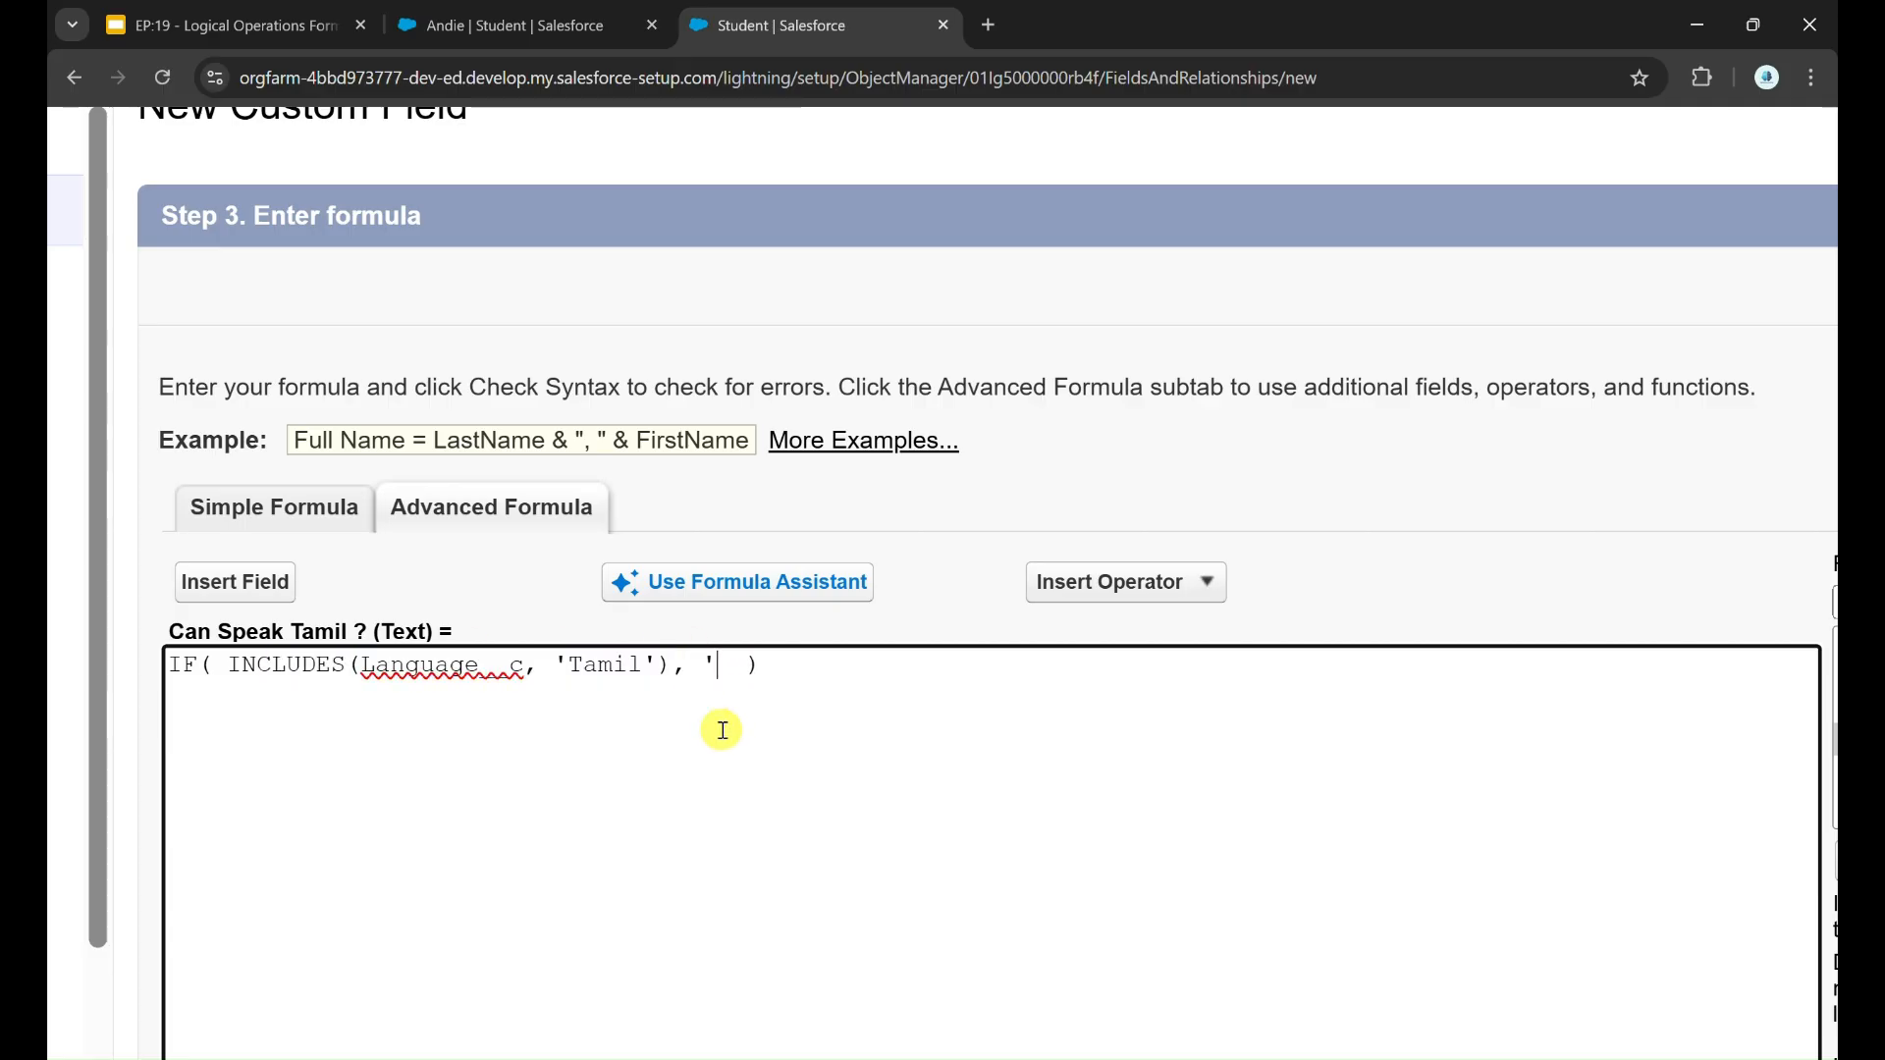
type(", 'Yes'")
left_click_drag(705, 664, 791, 663)
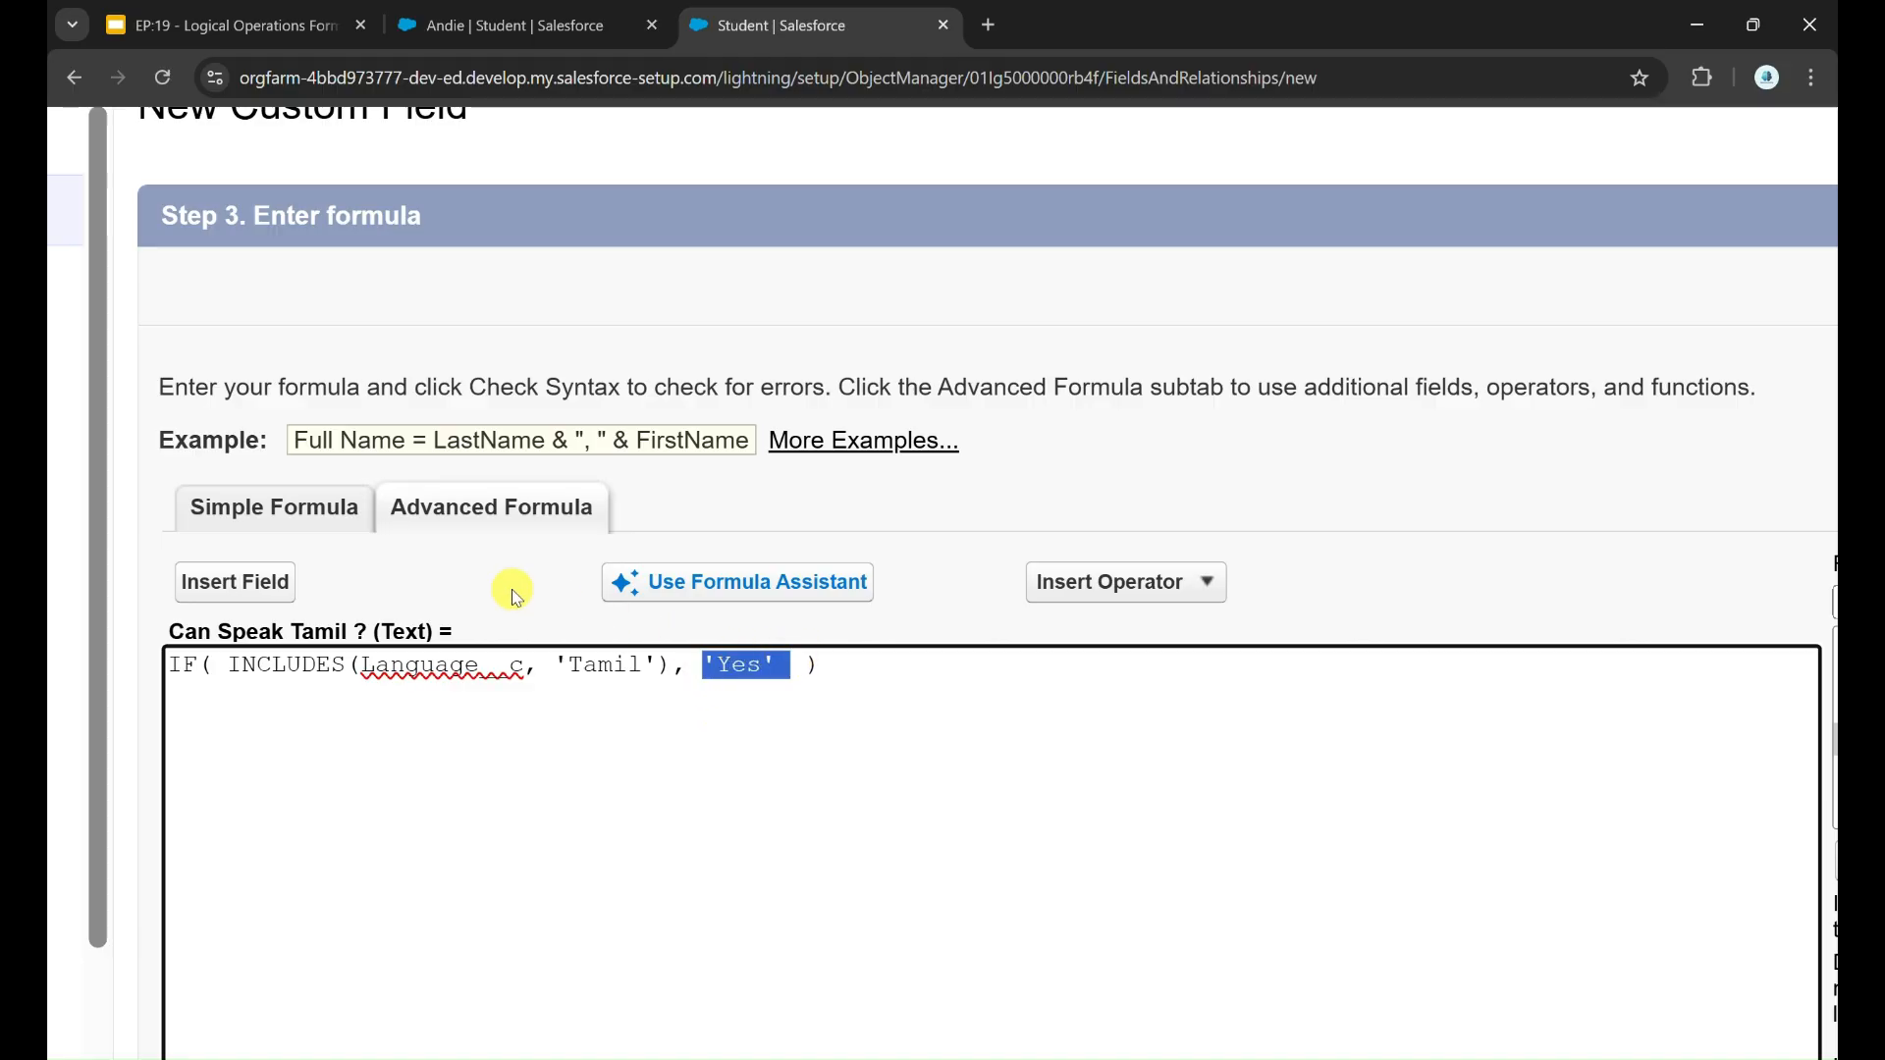
left_click_drag(488, 602, 363, 632)
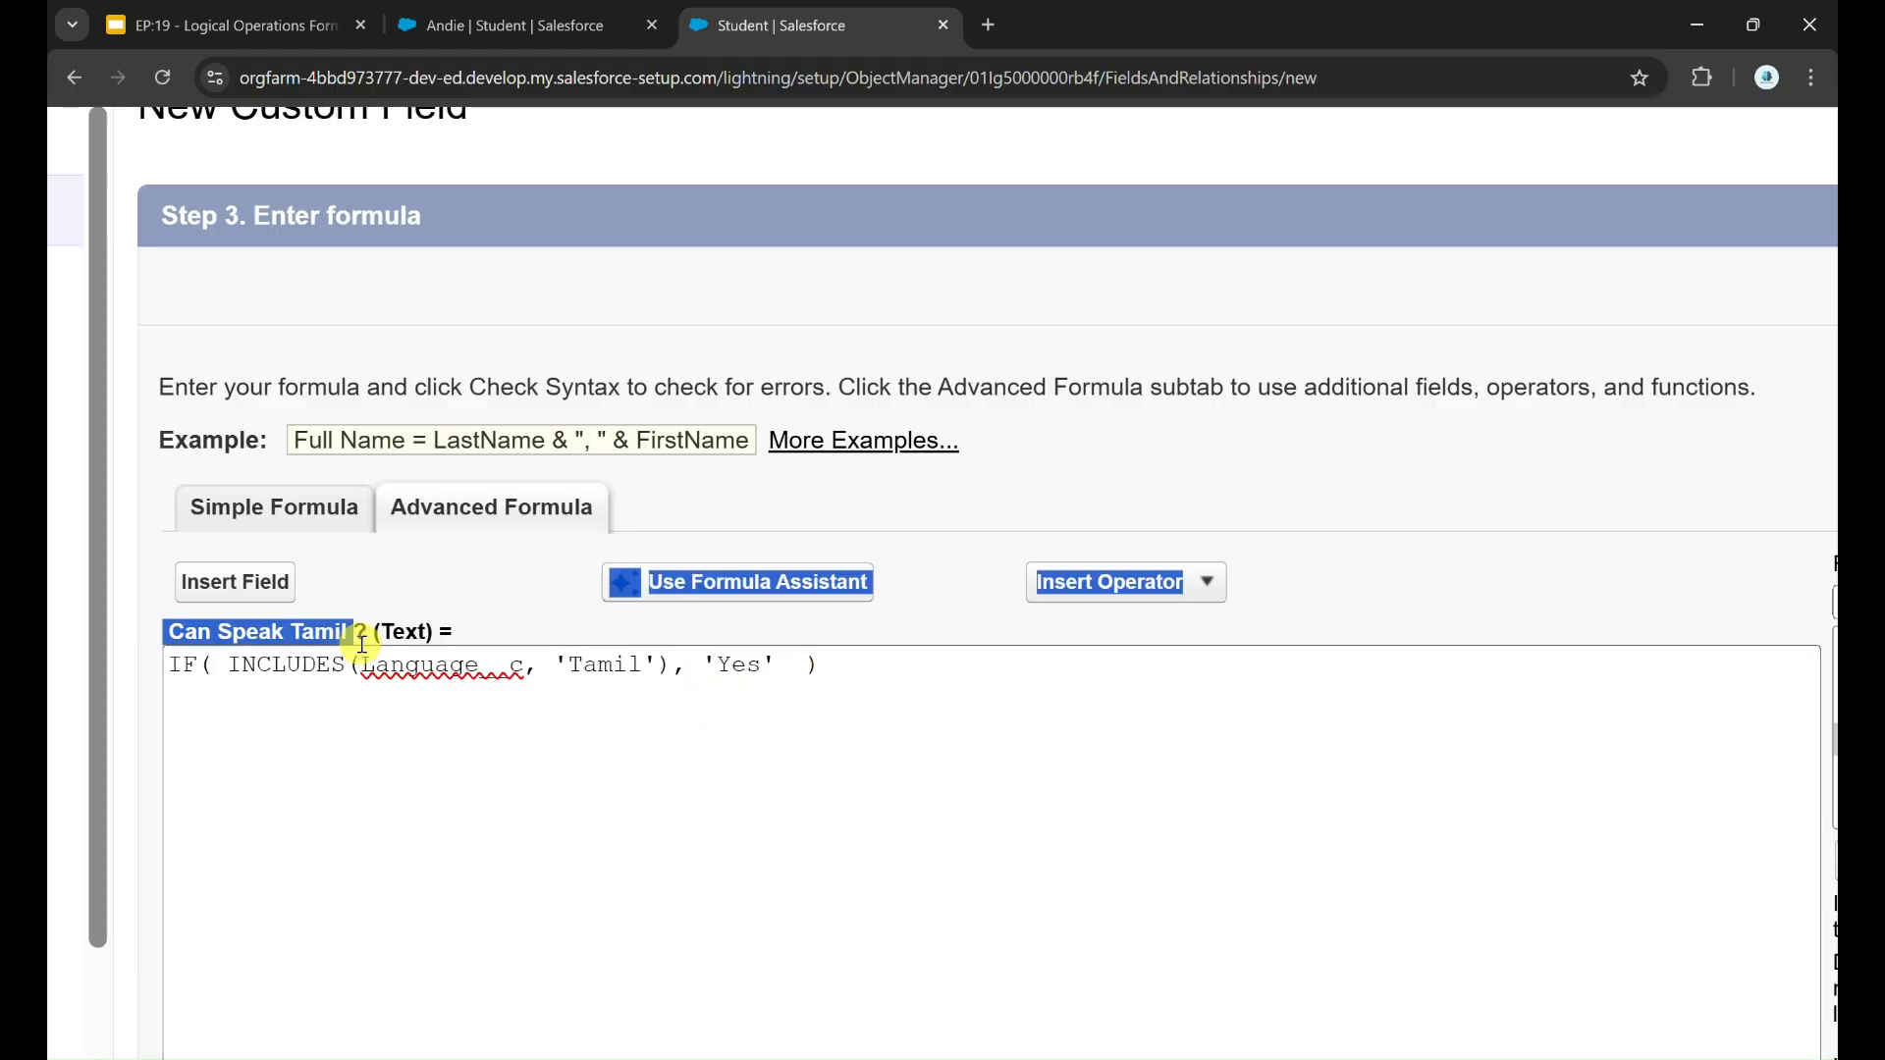
left_click(764, 680)
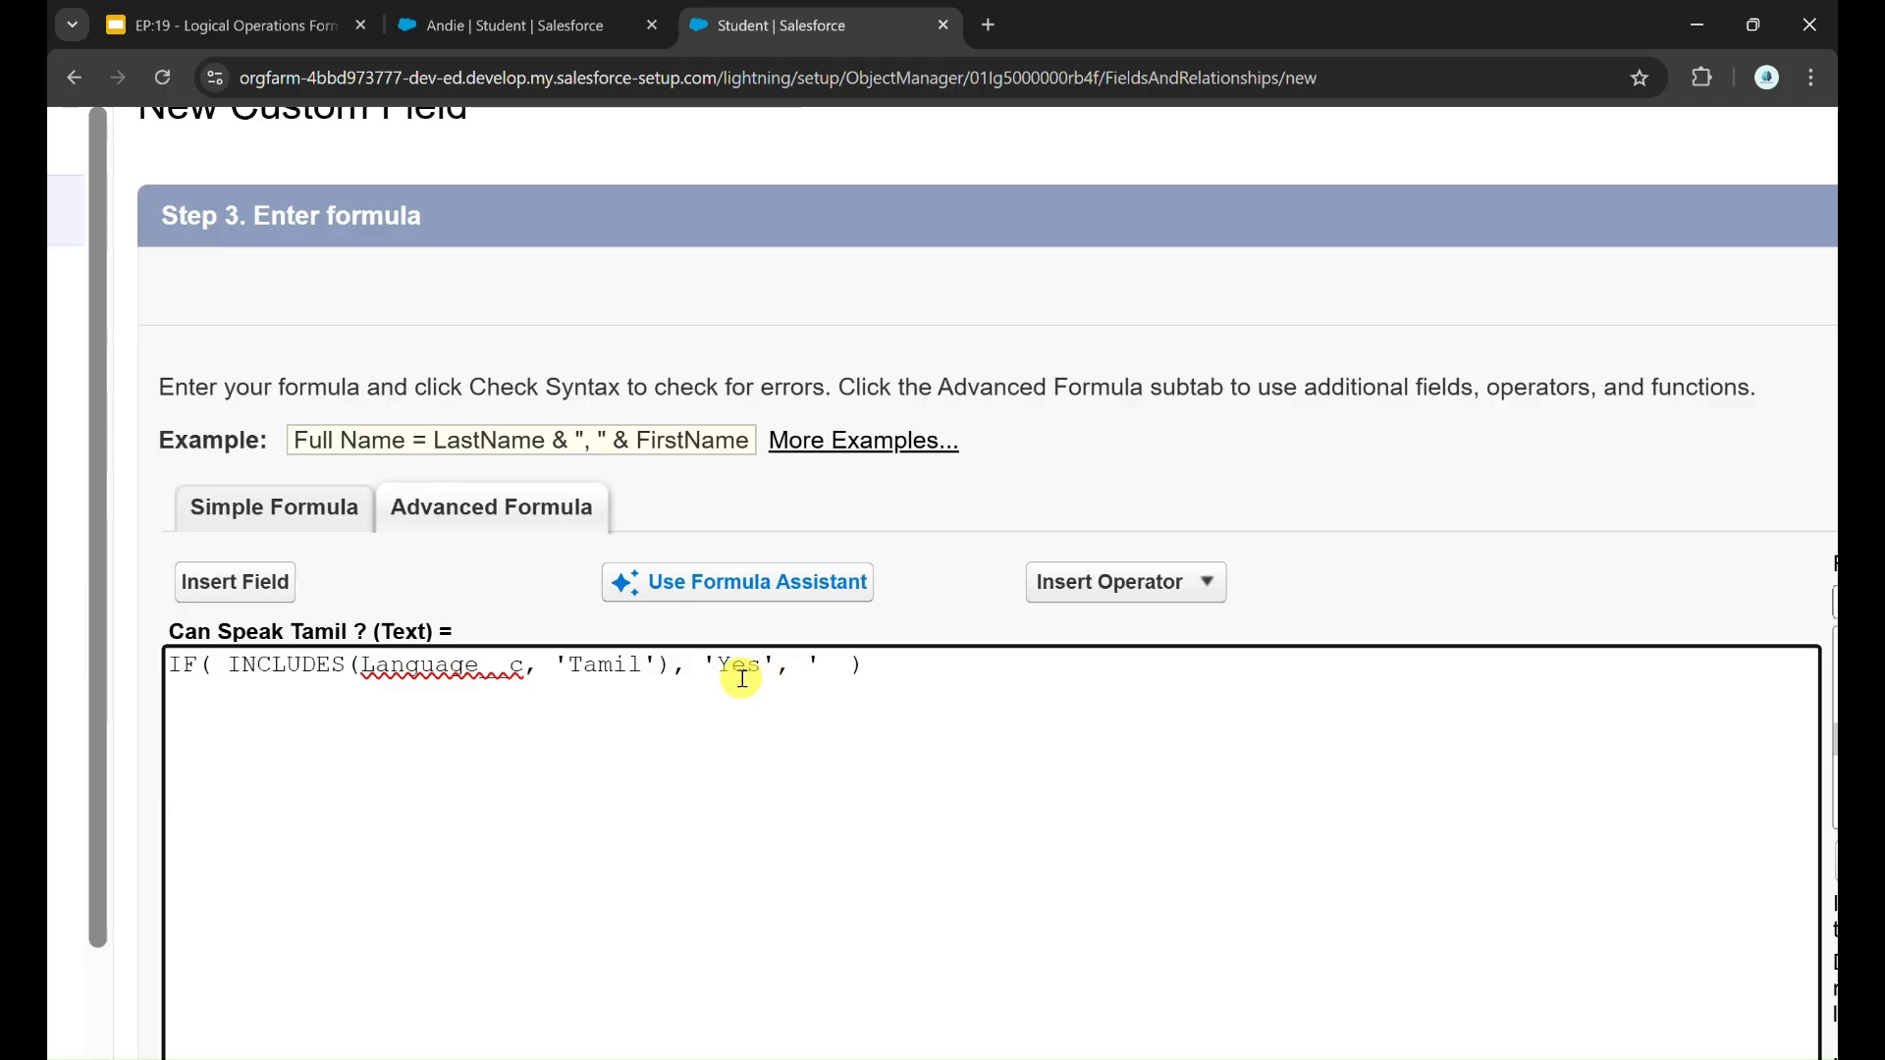
type("No")
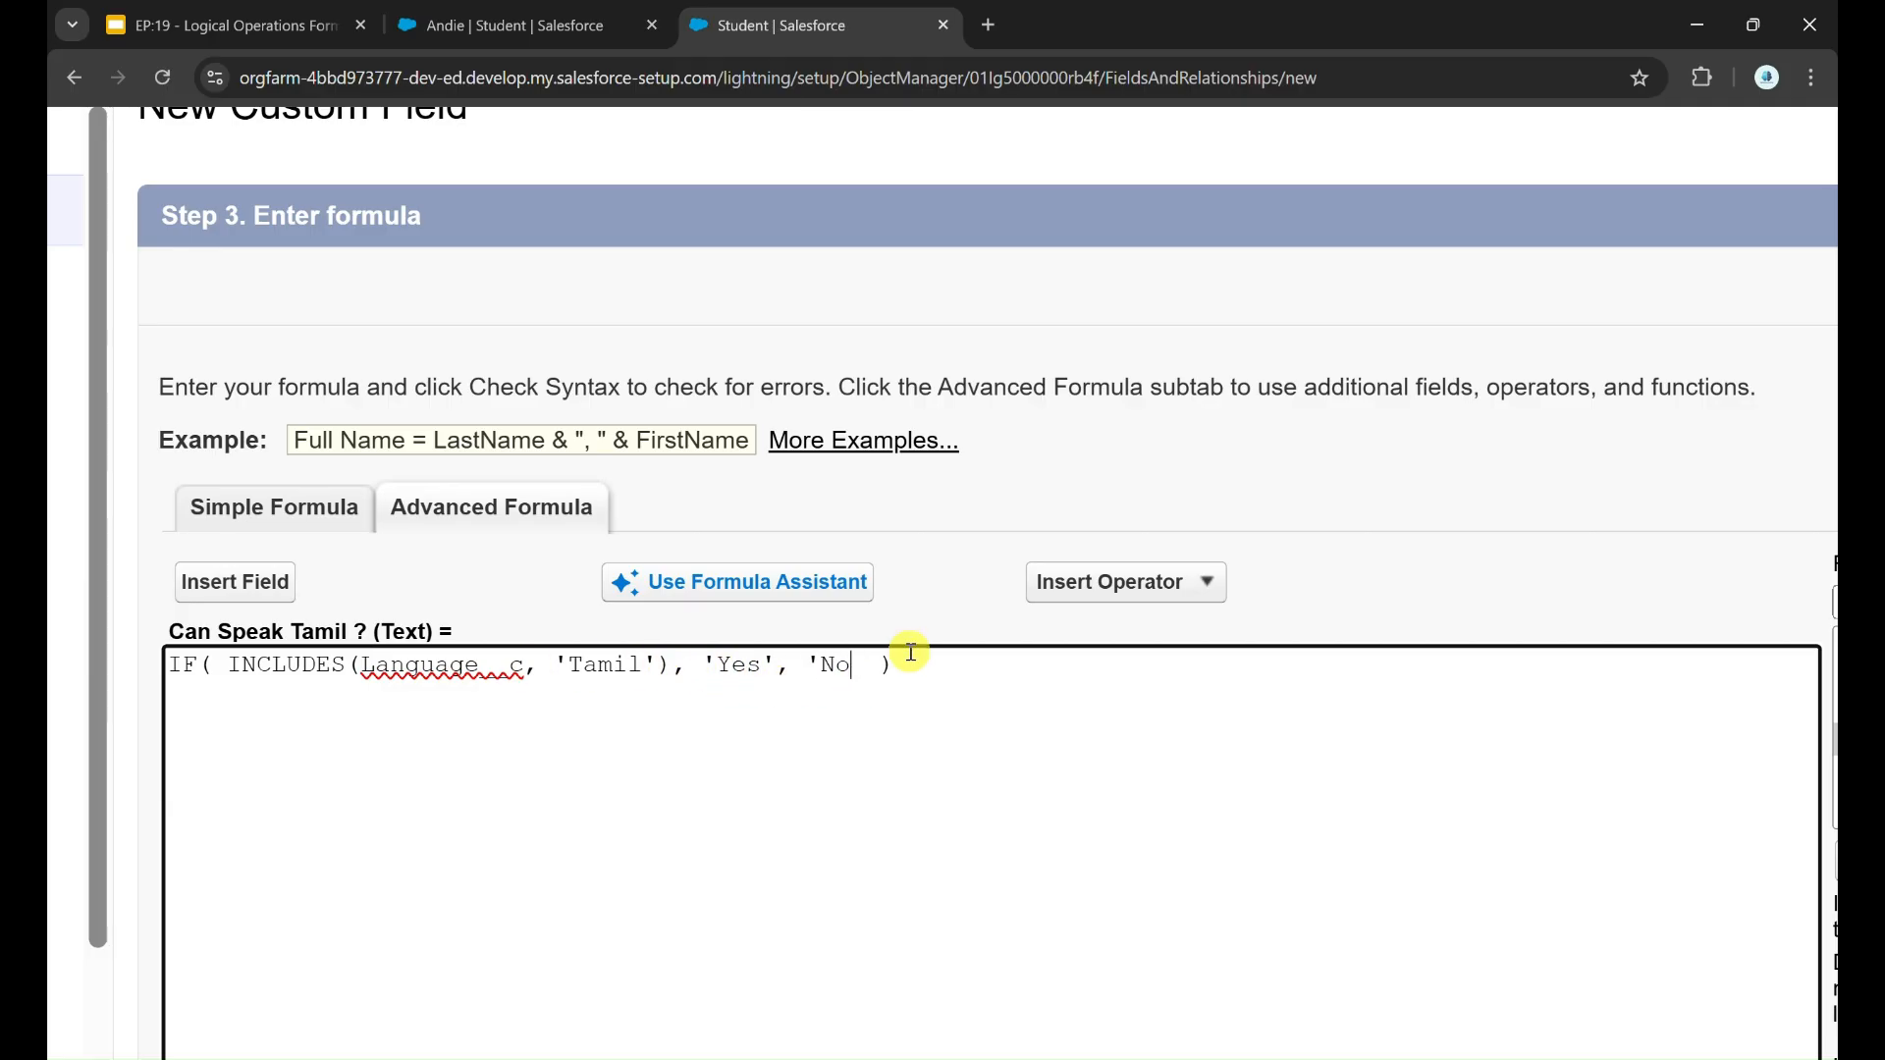
Step: Accept the formula and the remaining wizard settings, and save the Can Speak Tamil ? field
key("ctrl+0")
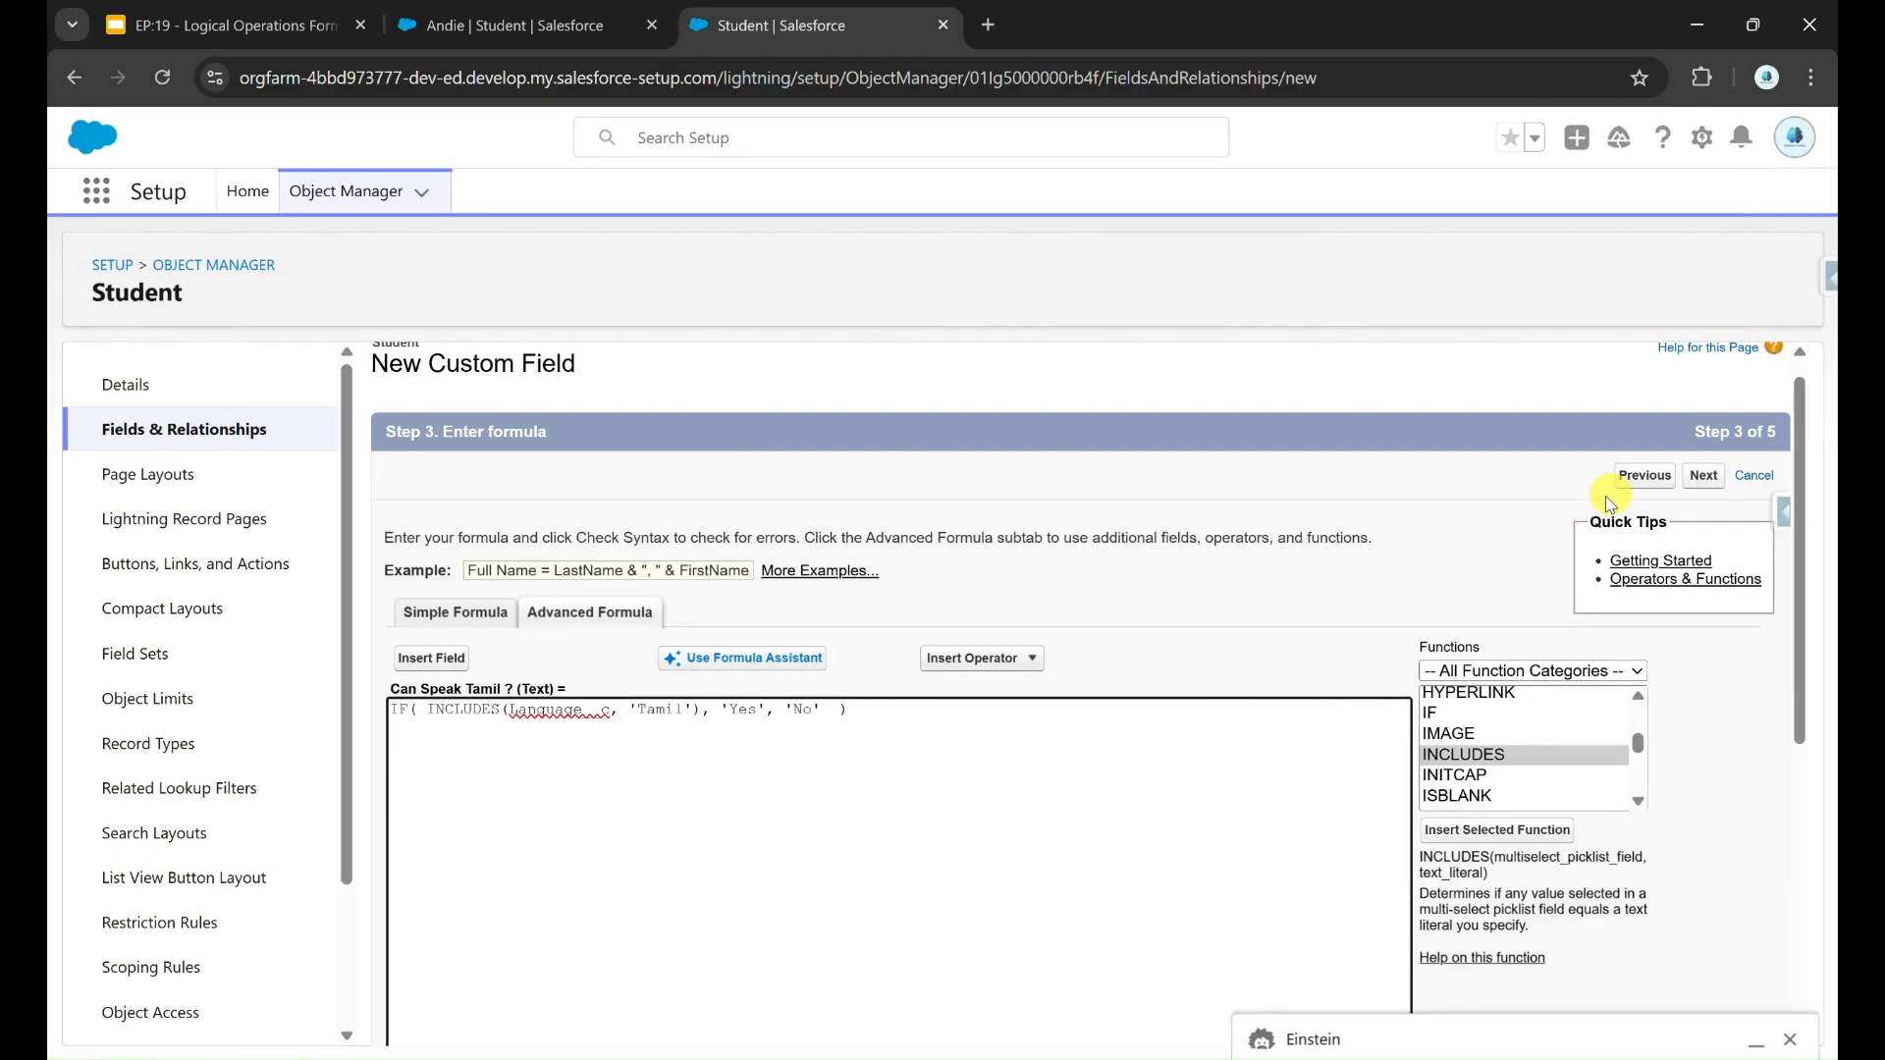
left_click(1701, 478)
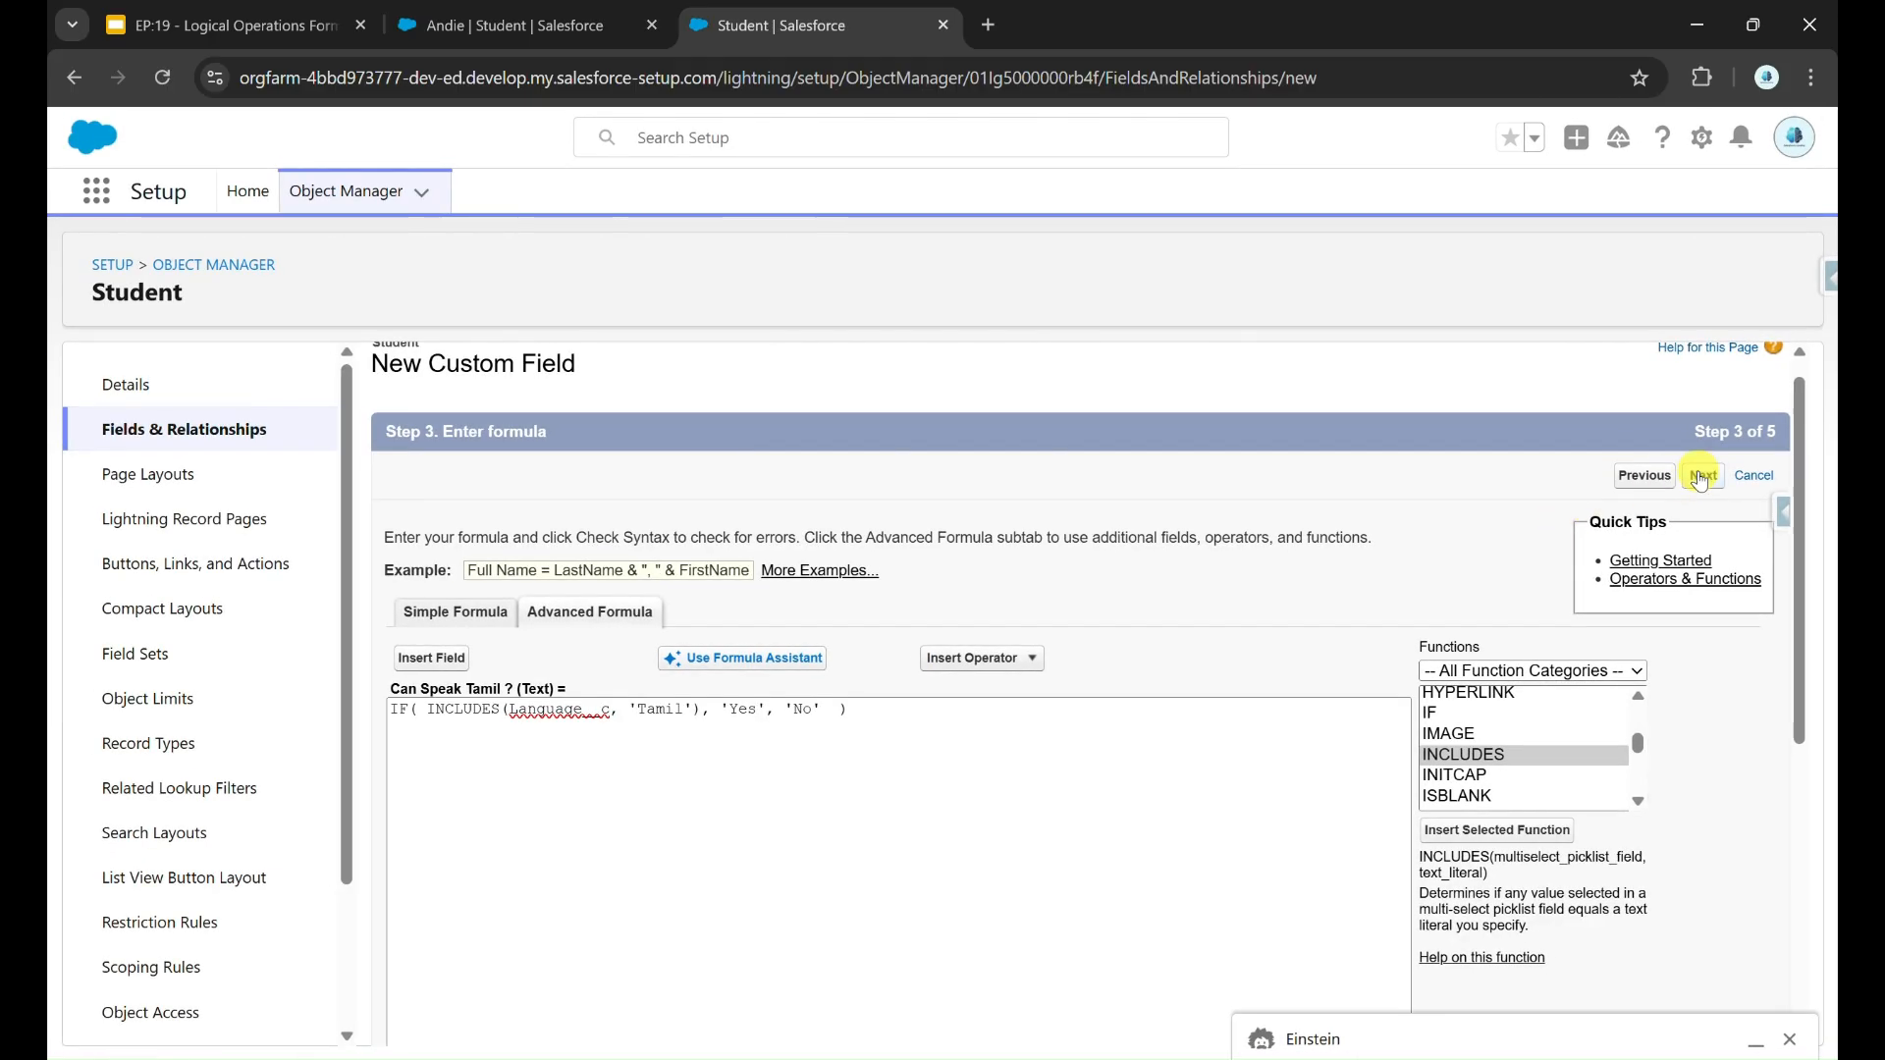
left_click(1705, 499)
left_click(1708, 503)
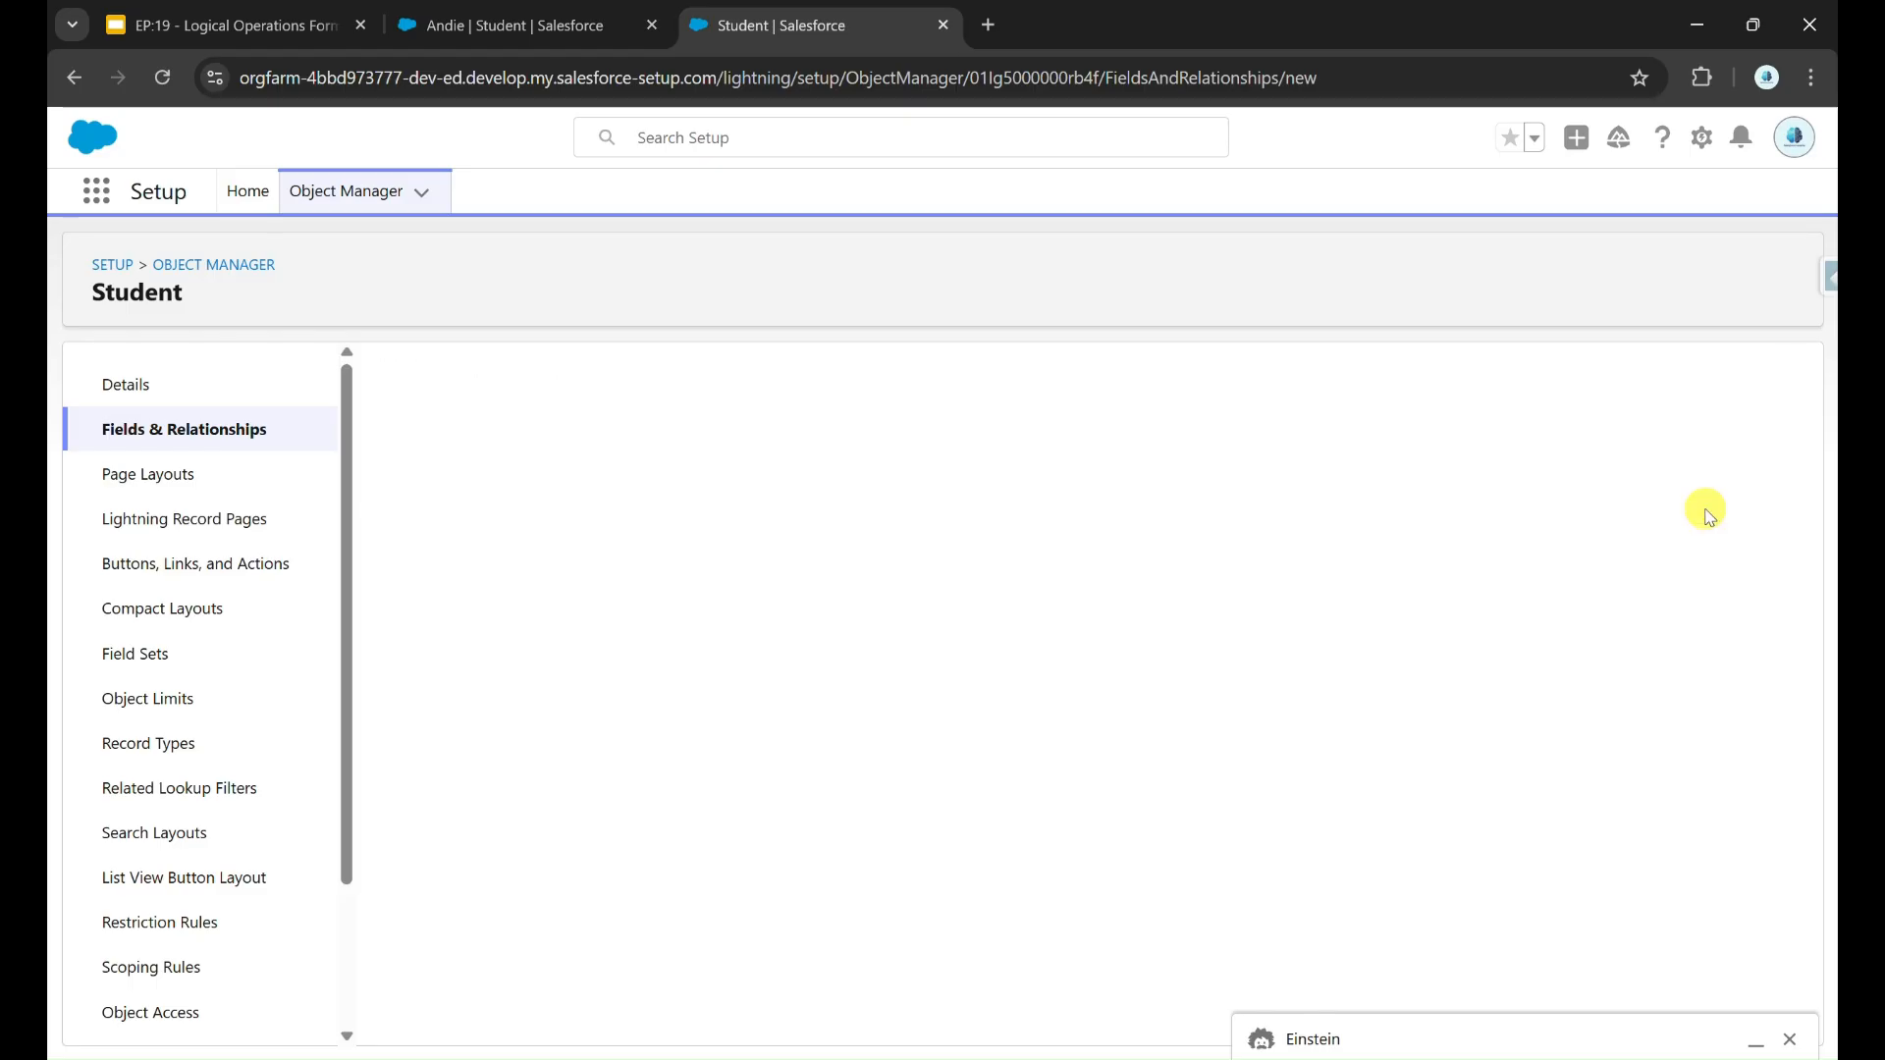
Step: Move Can Speak Tamil ? below Is Multi Lingual ? in the Student page layout's LINGUALITY section and save the layout
left_click(259, 476)
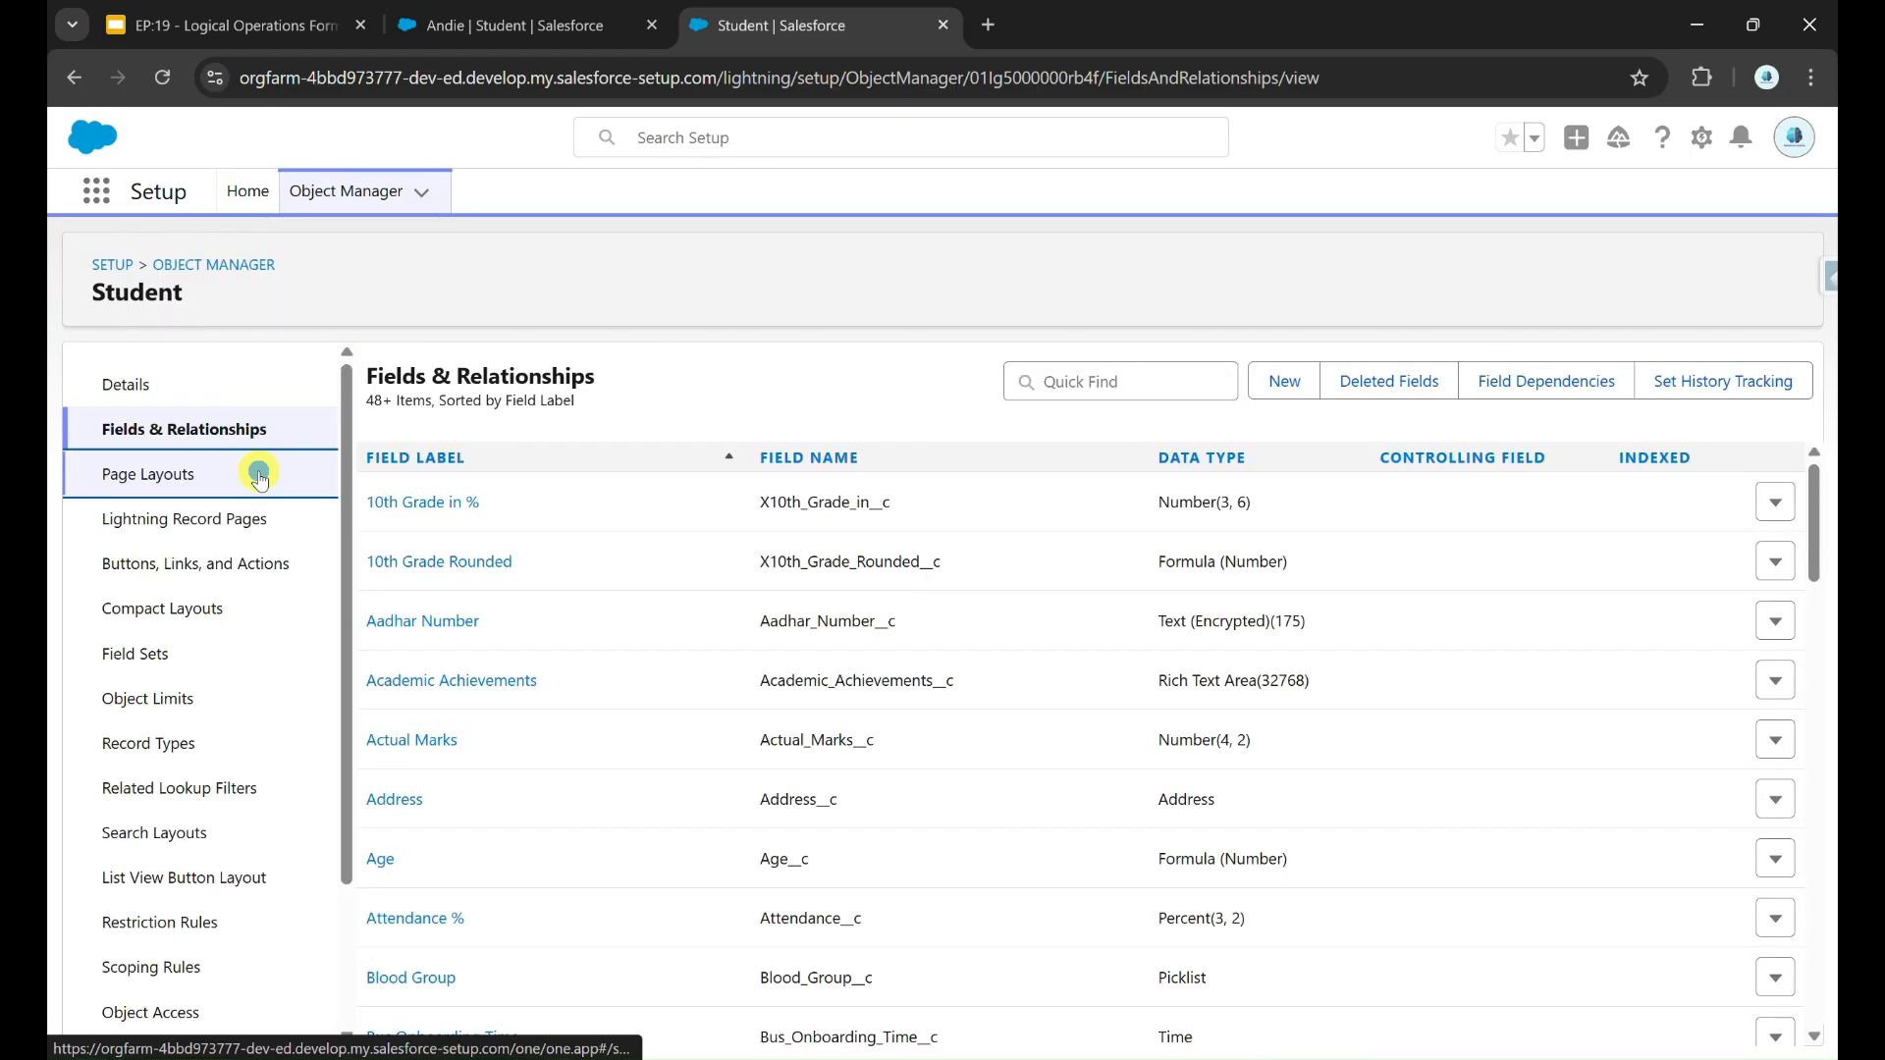
left_click(450, 504)
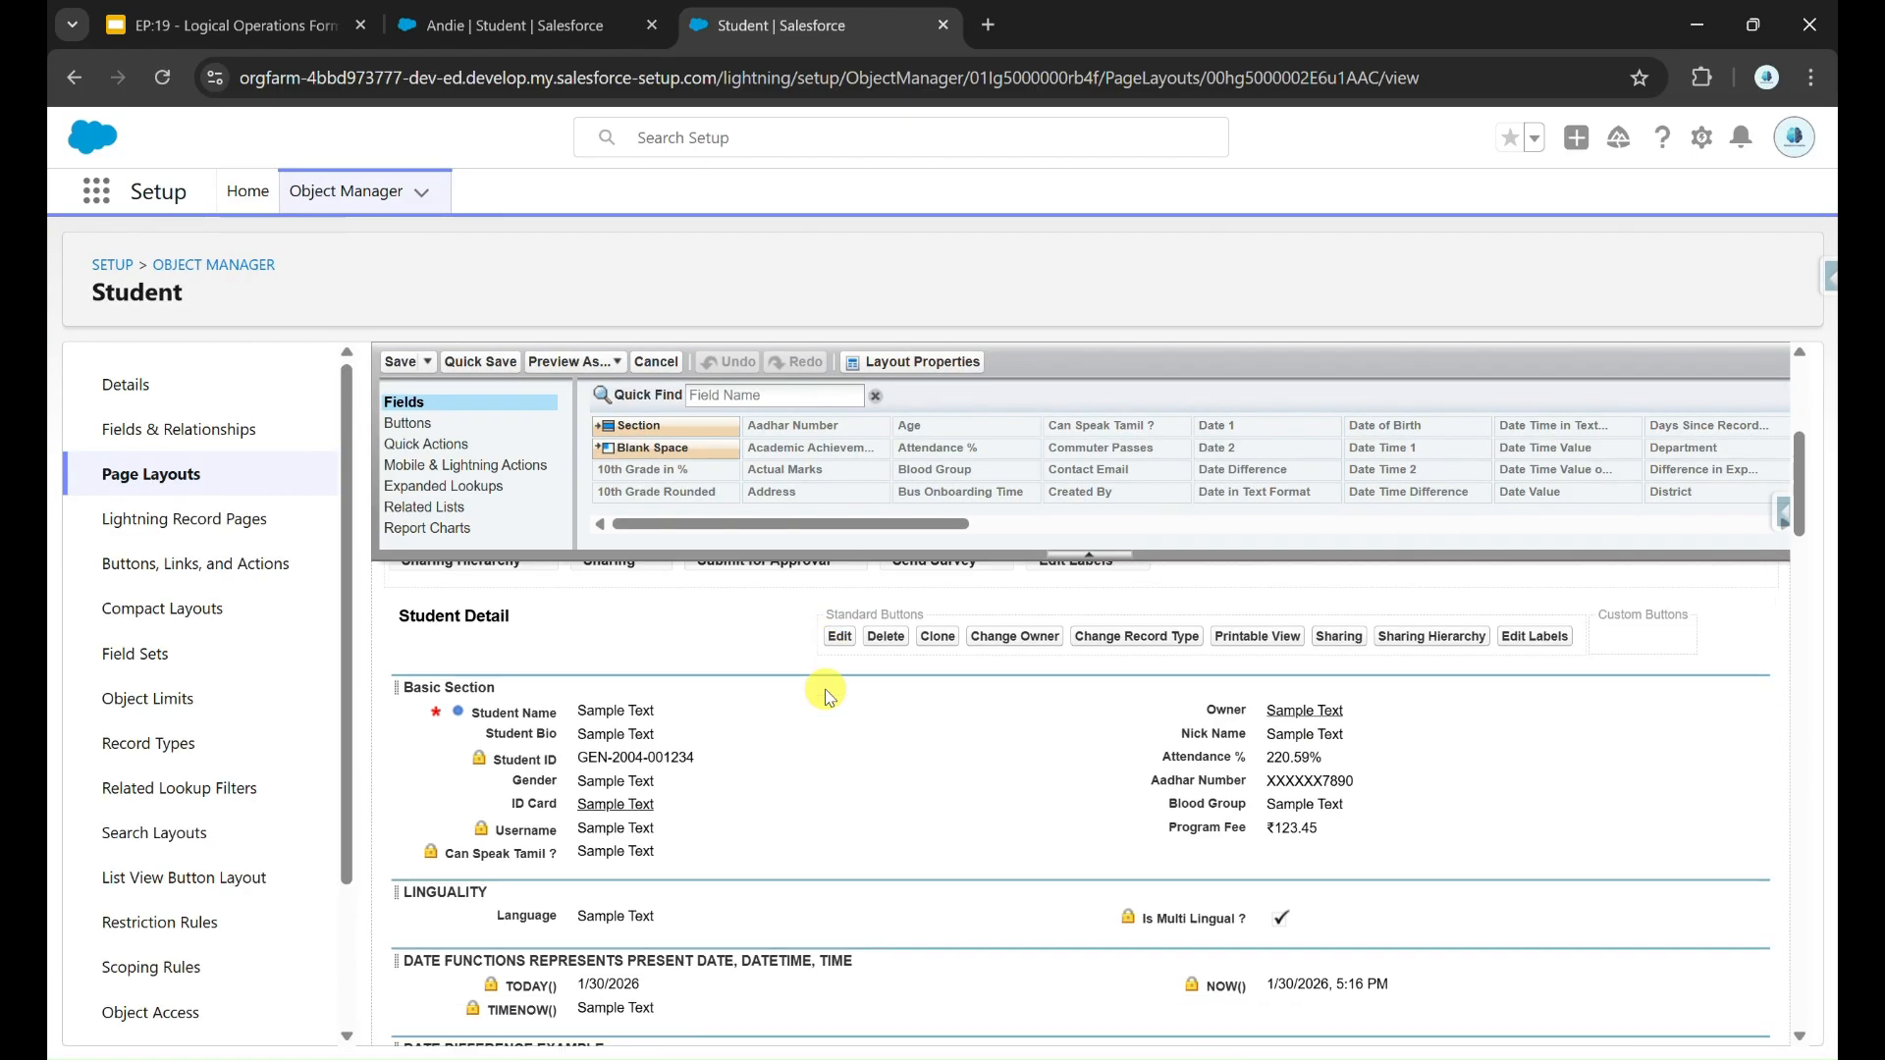
scroll(825, 690, "down", 1)
left_click_drag(501, 735, 1166, 813)
left_click(400, 361)
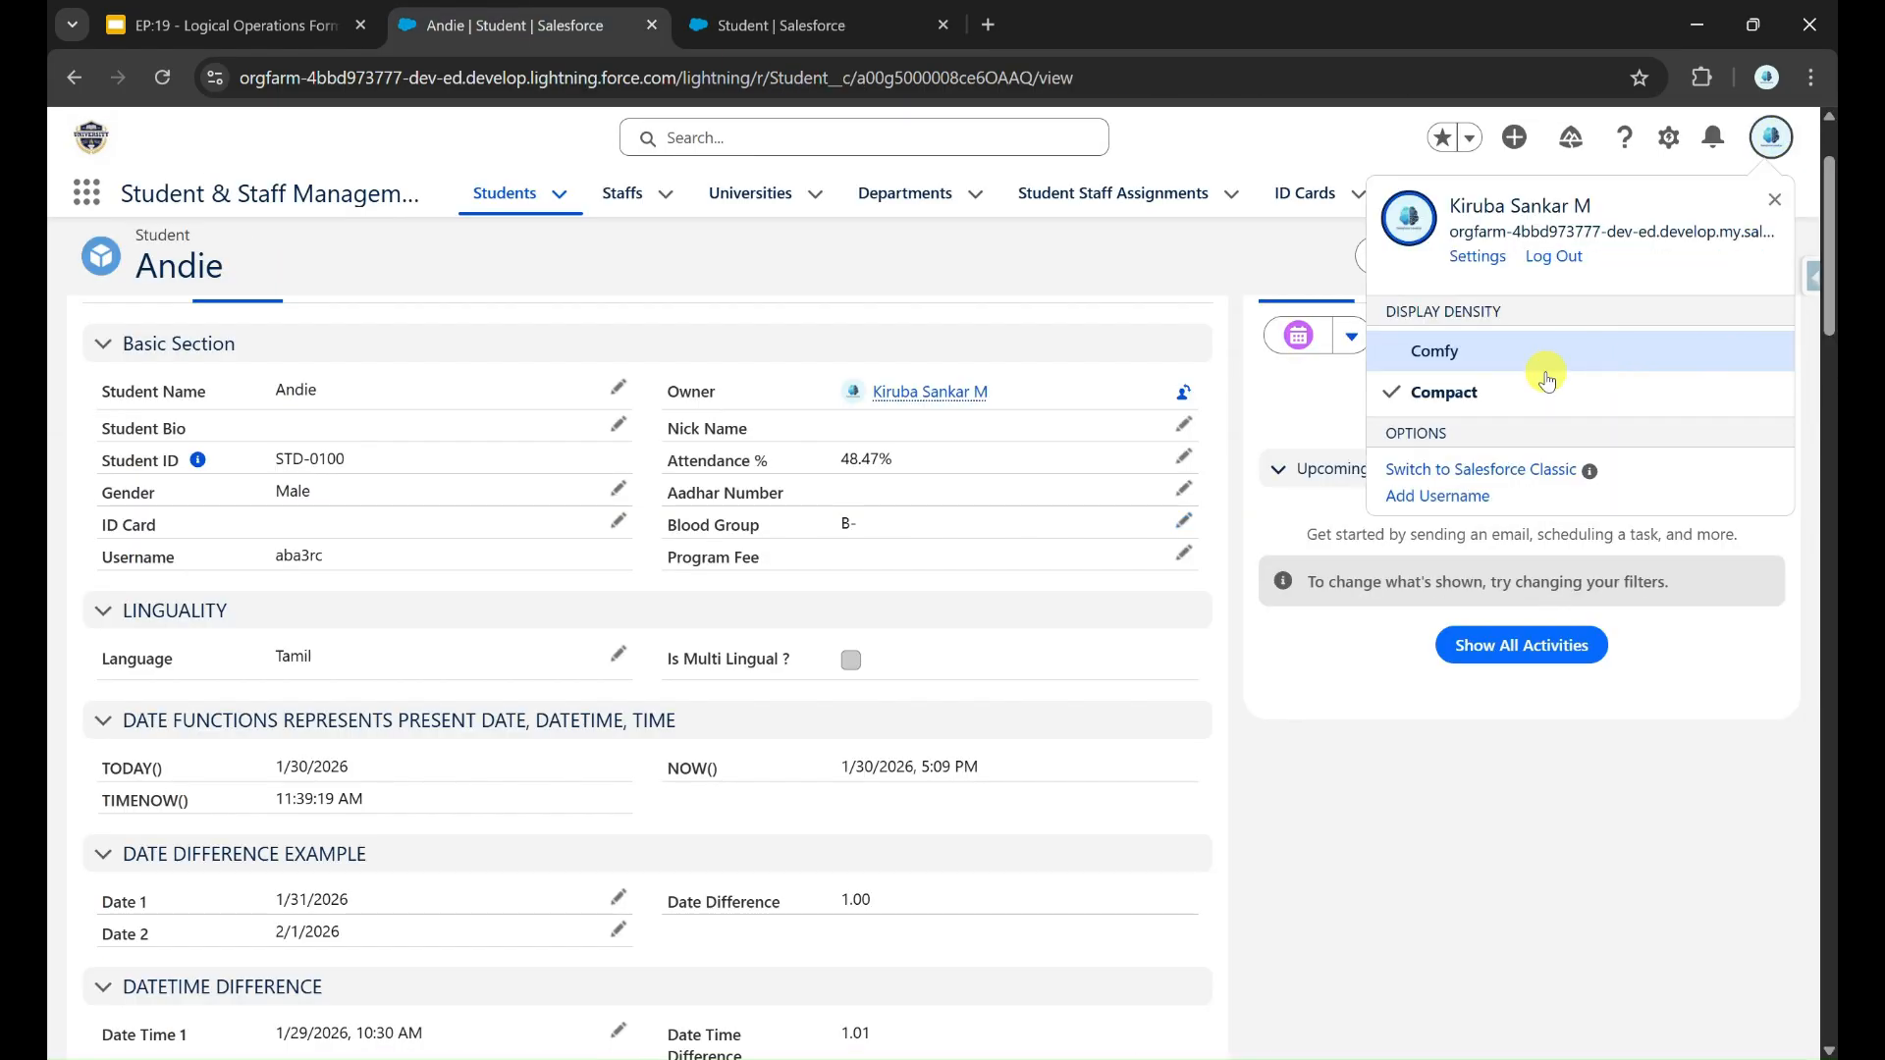
Step: Reload the student record and check the Can Speak Tamil ? value against the chosen language
key("F5")
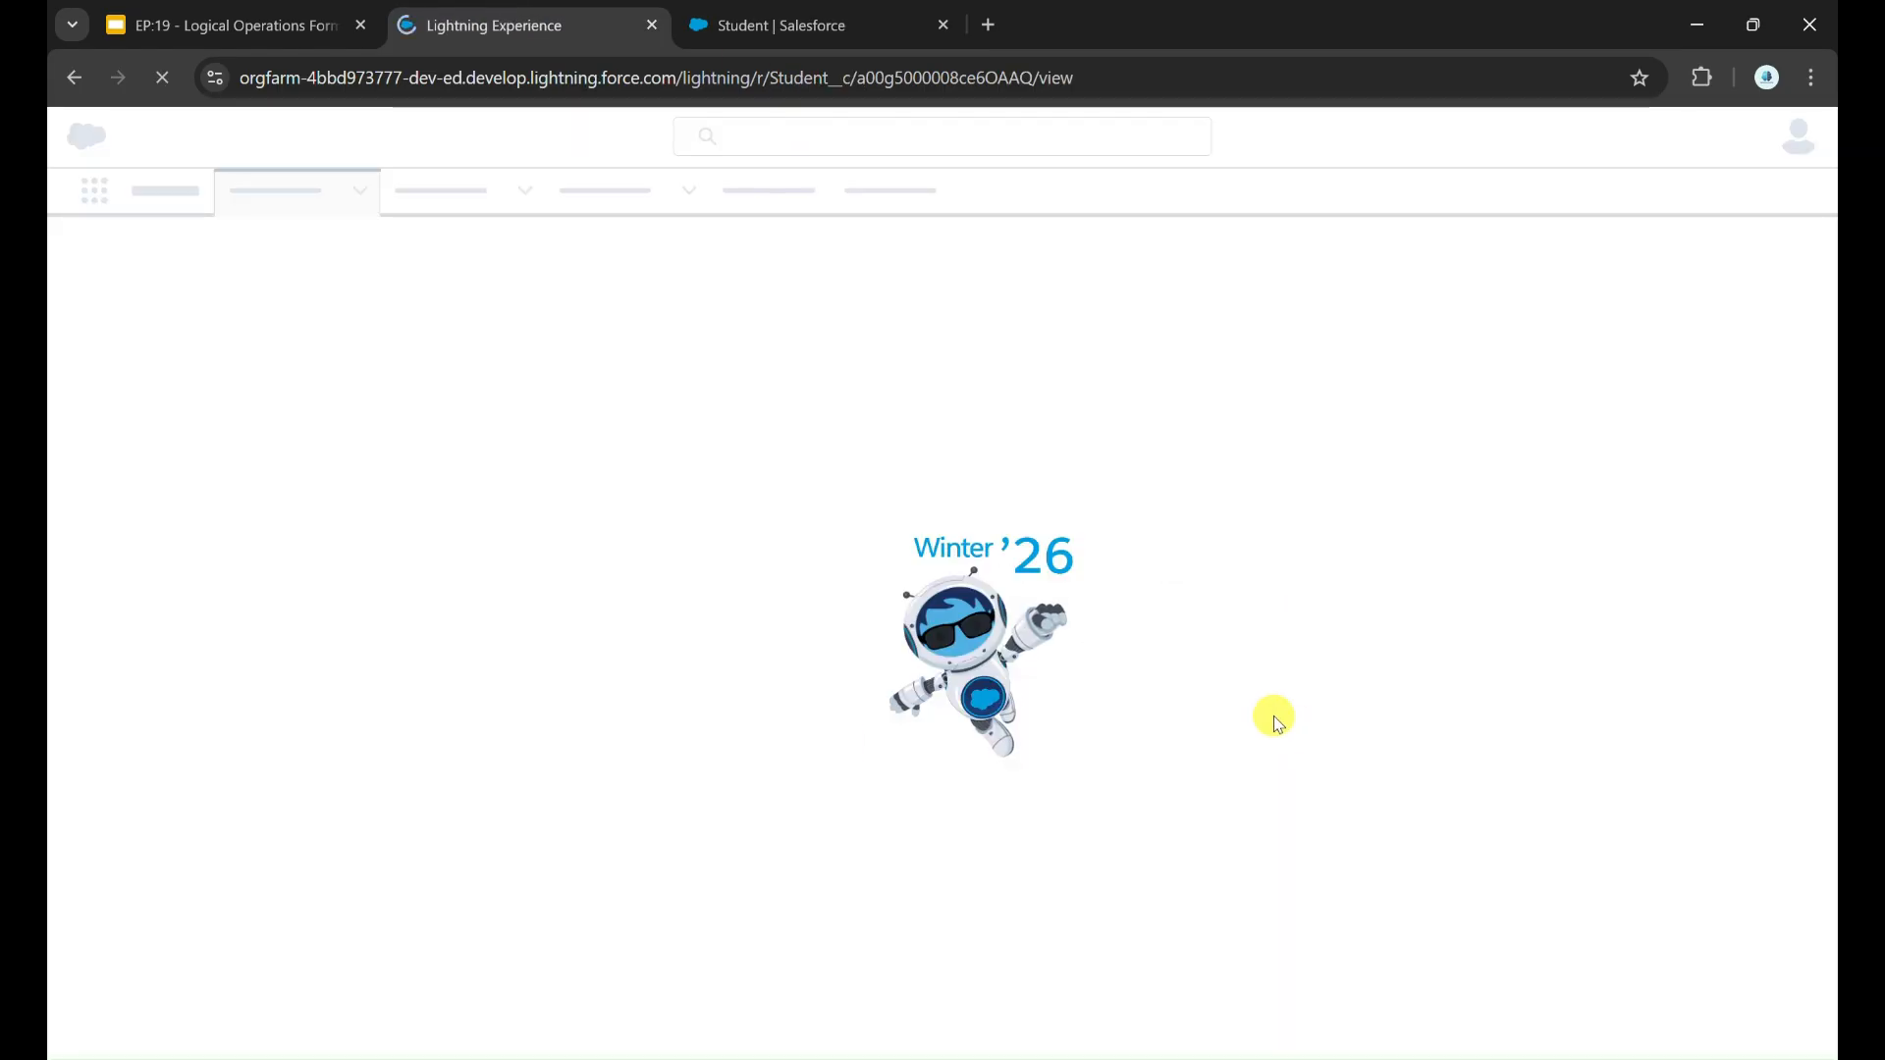
scroll(580, 766, "down", 5)
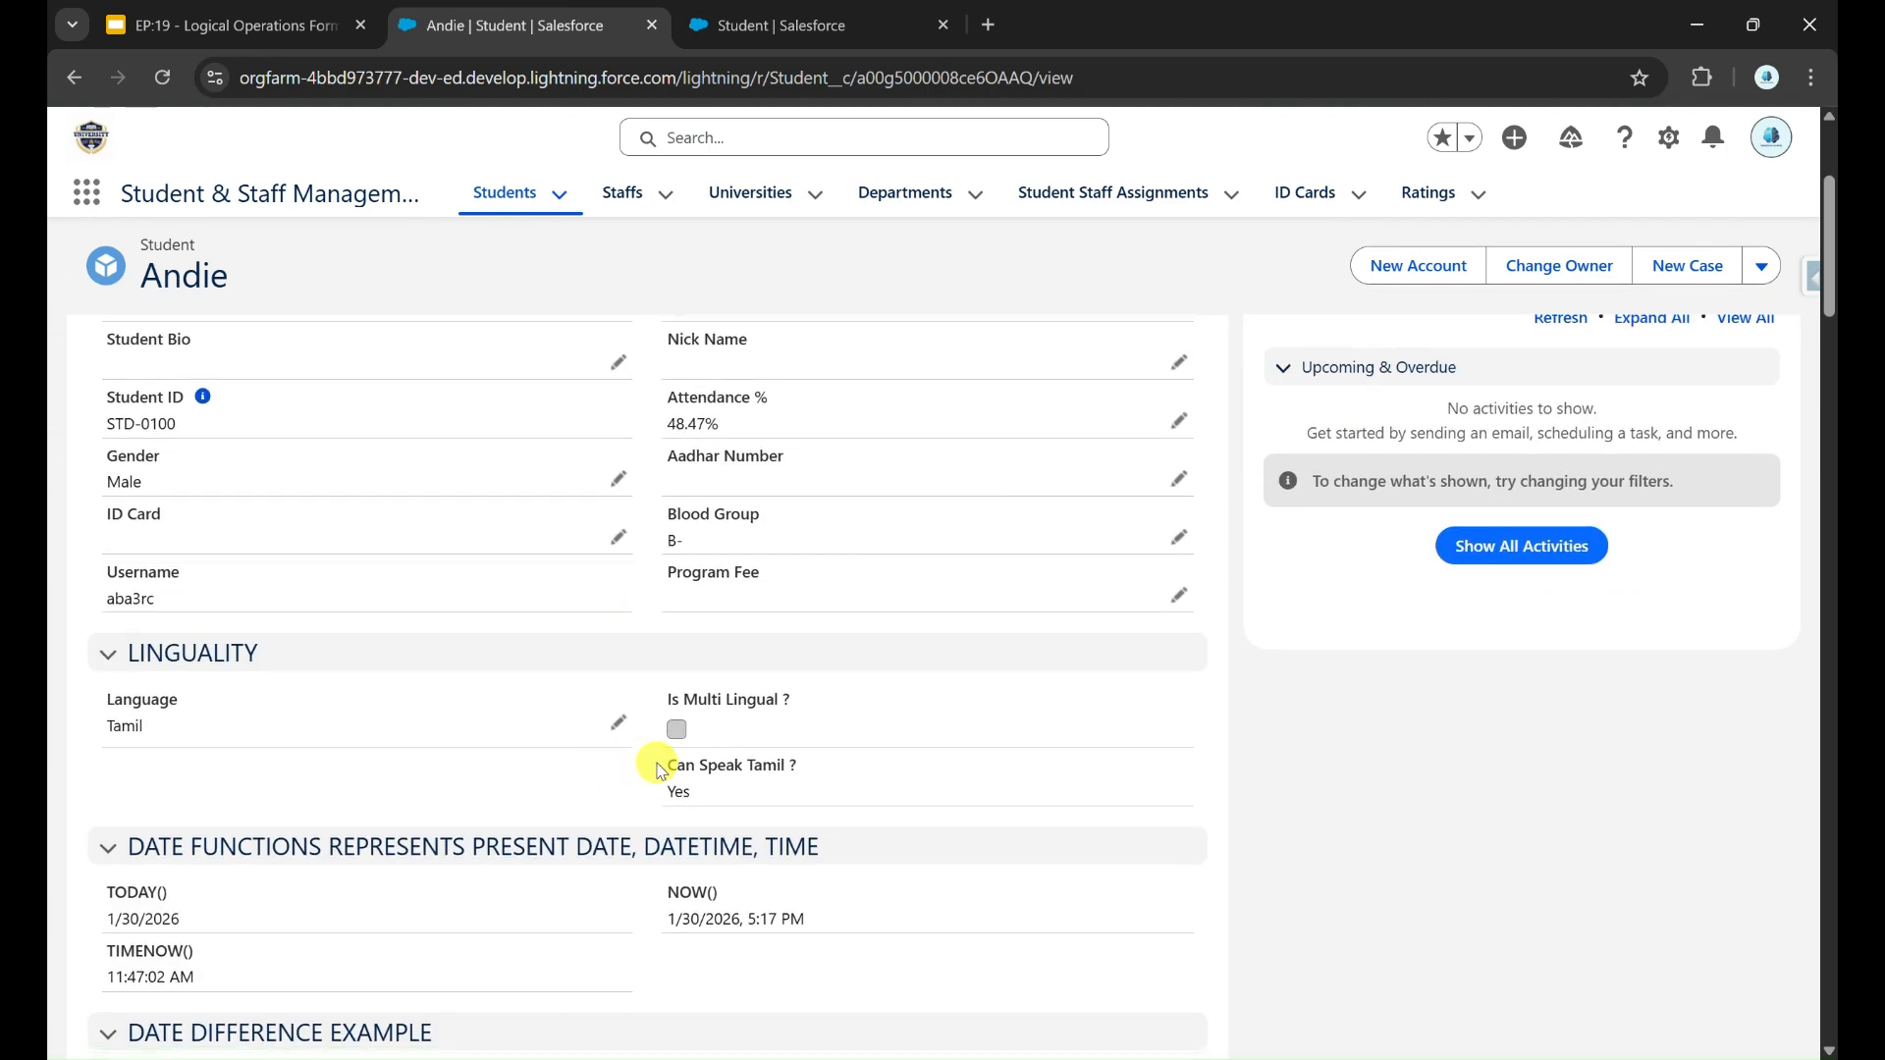
left_click_drag(666, 769, 633, 802)
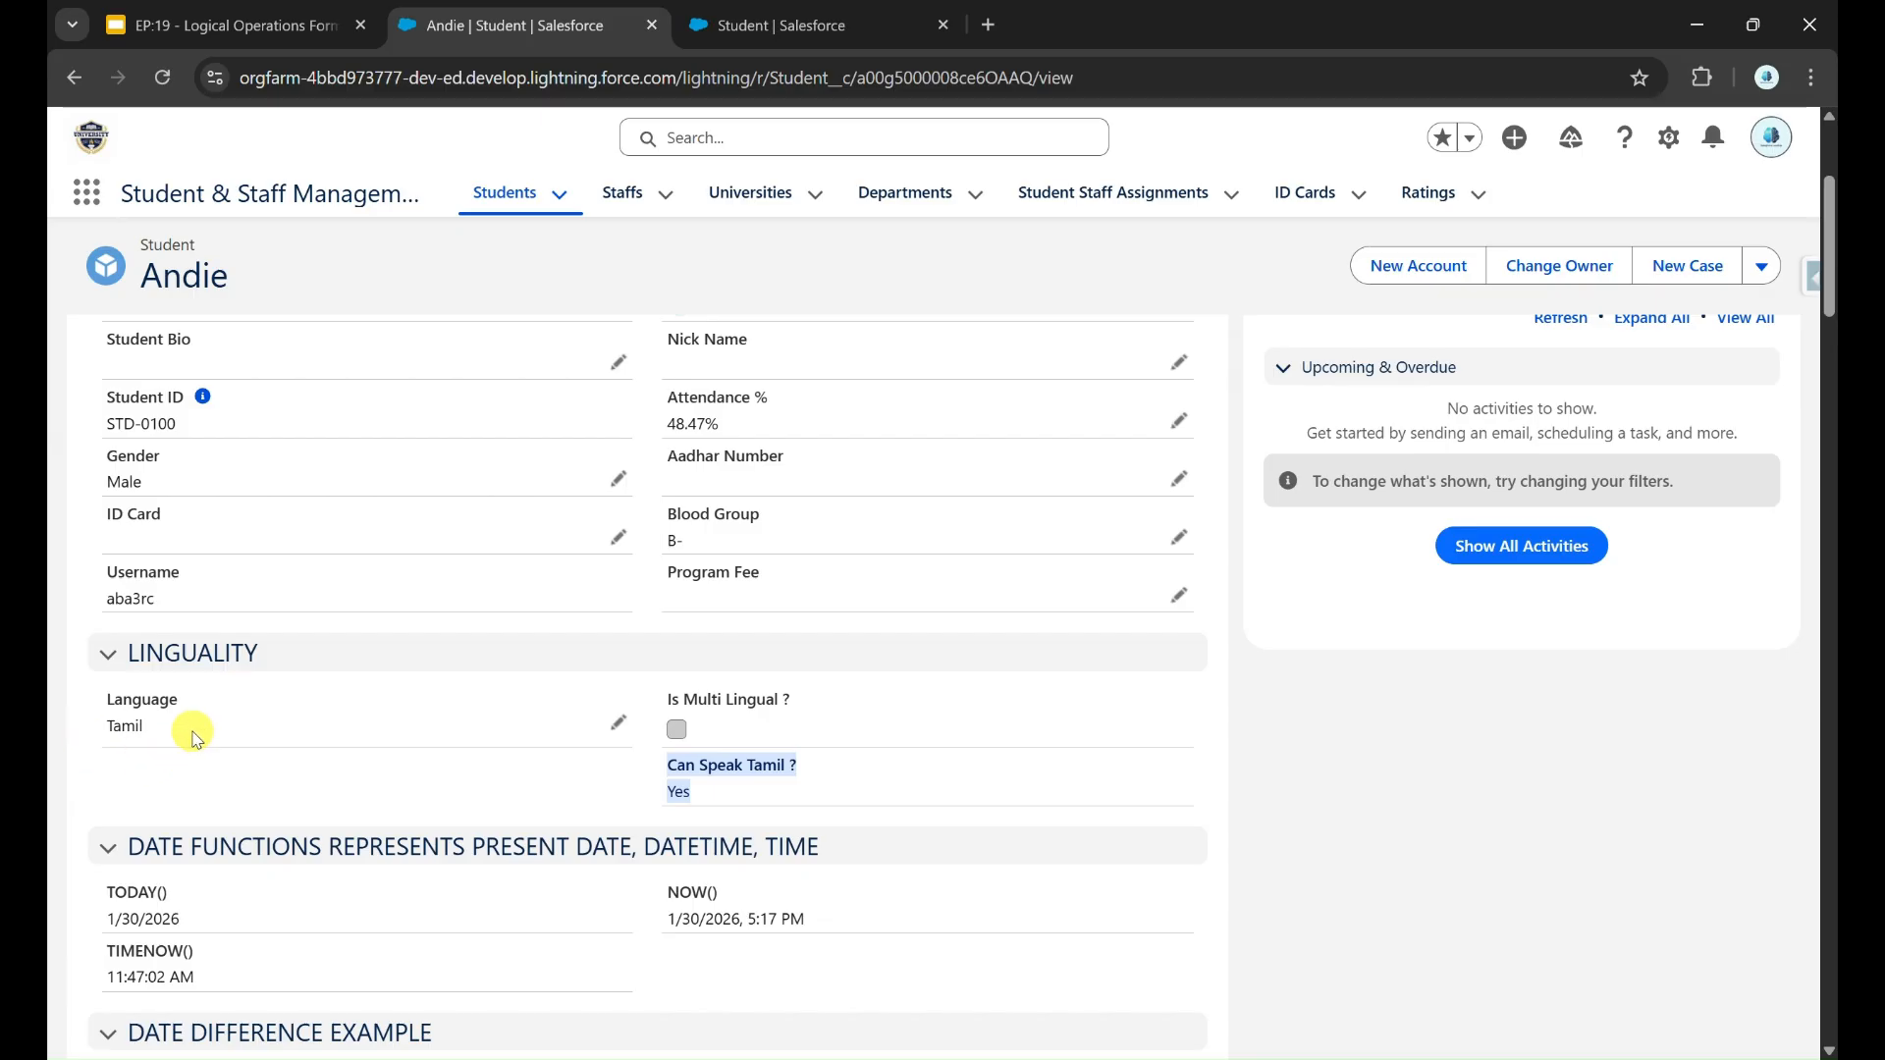
Step: Replace Tamil with English and Hindi in the student's chosen languages, save the record and check Can Speak Tamil ?
left_click(619, 722)
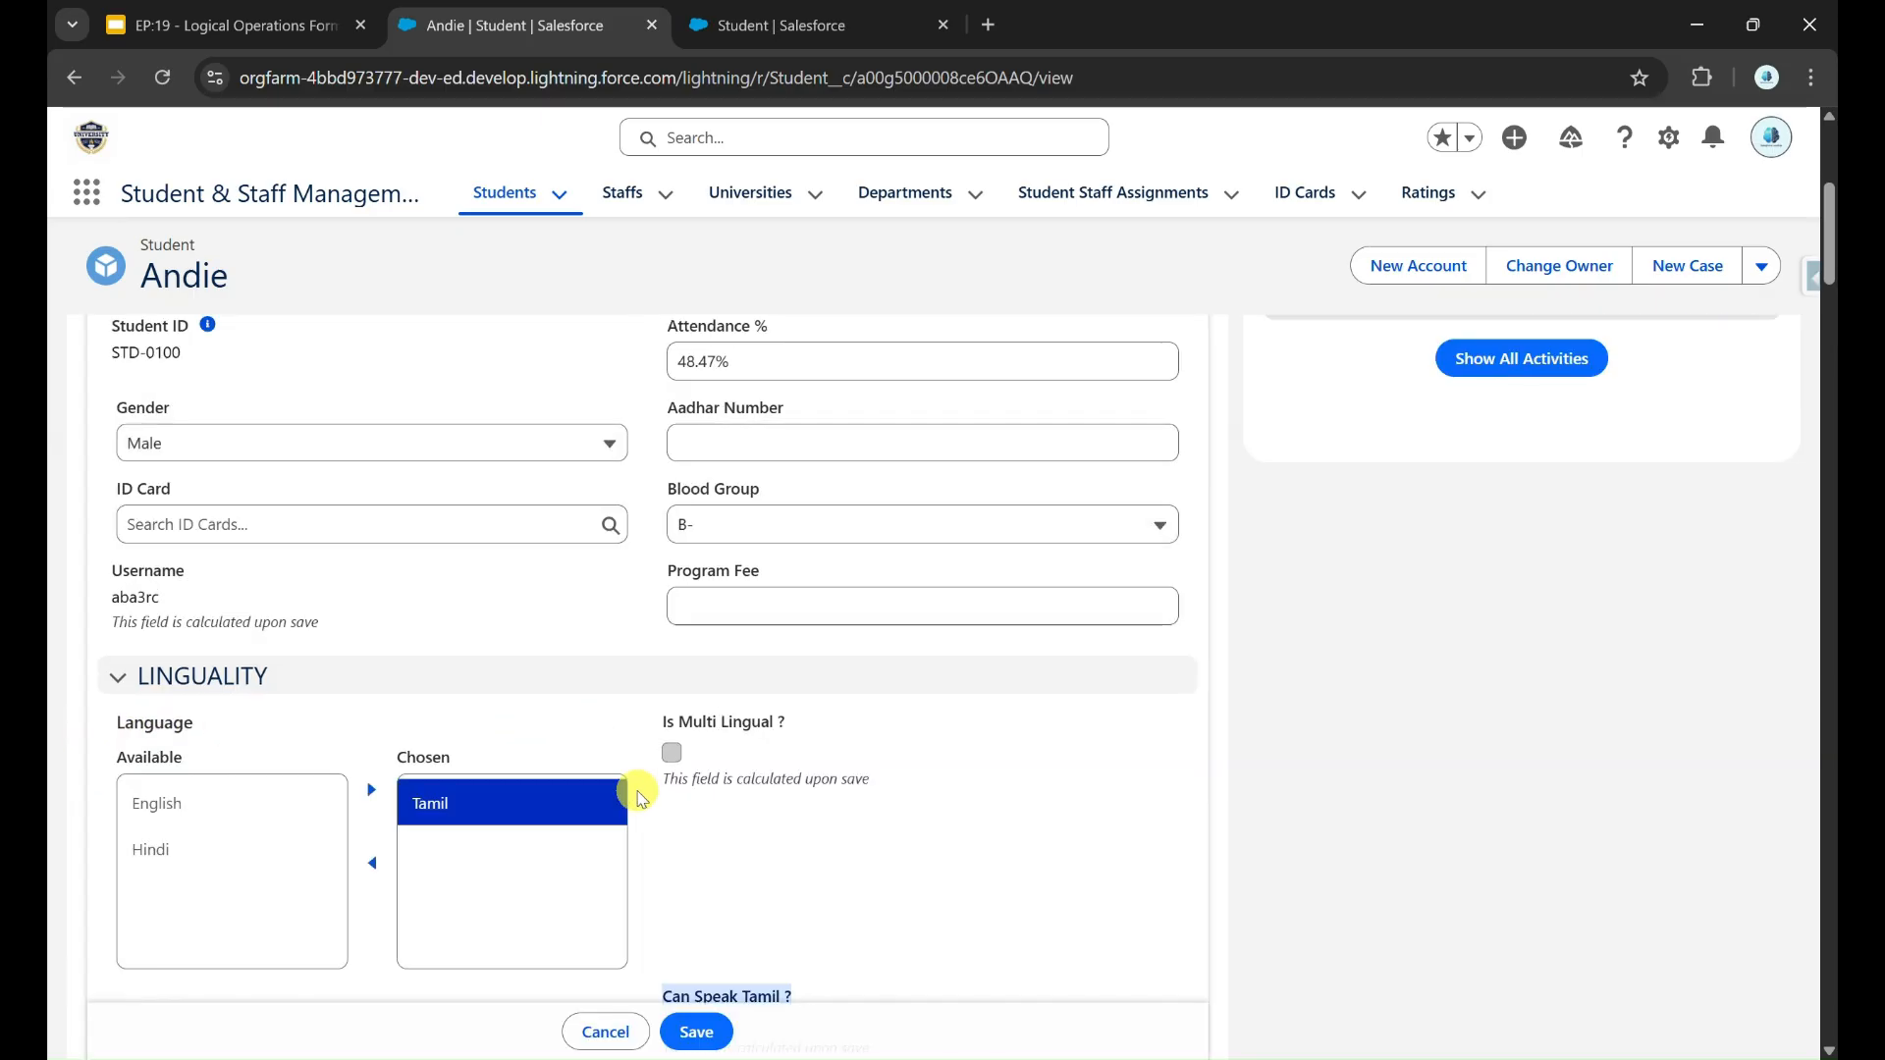
left_click(372, 863)
left_click(261, 844)
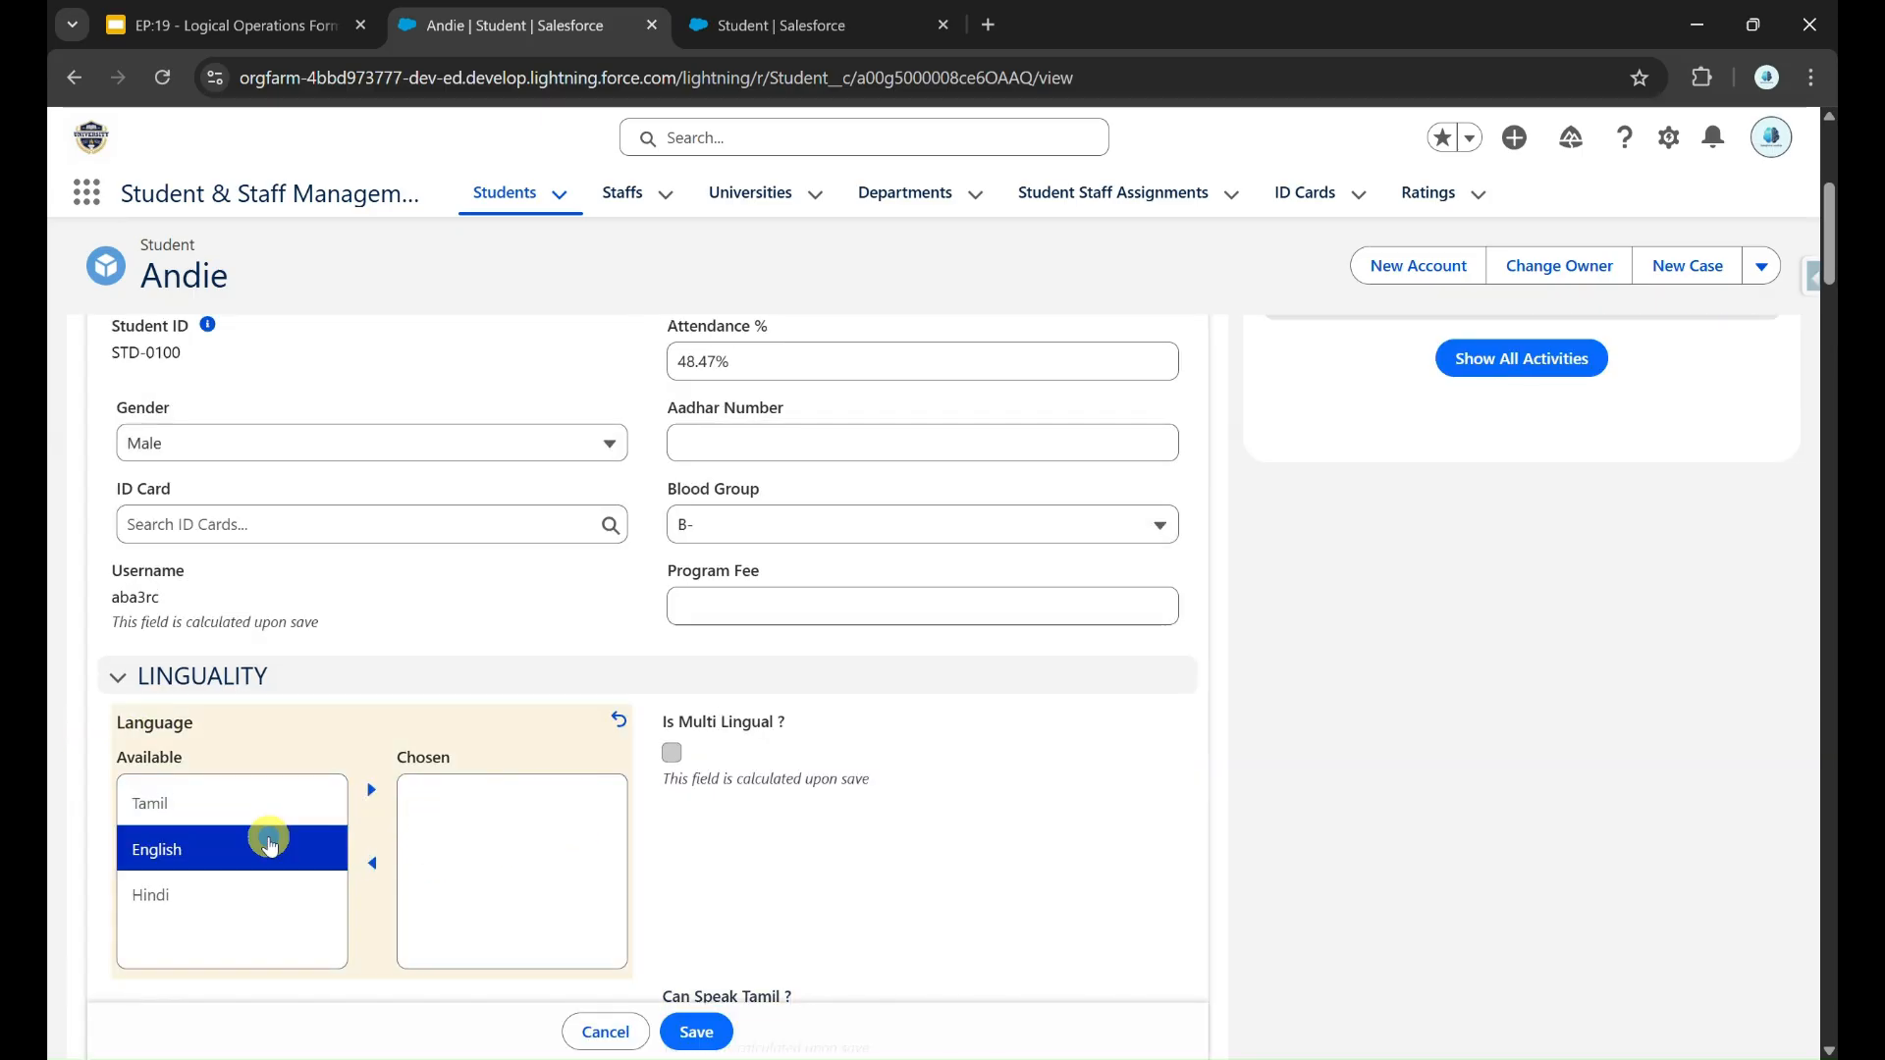
left_click(301, 895, "shift")
left_click(373, 789)
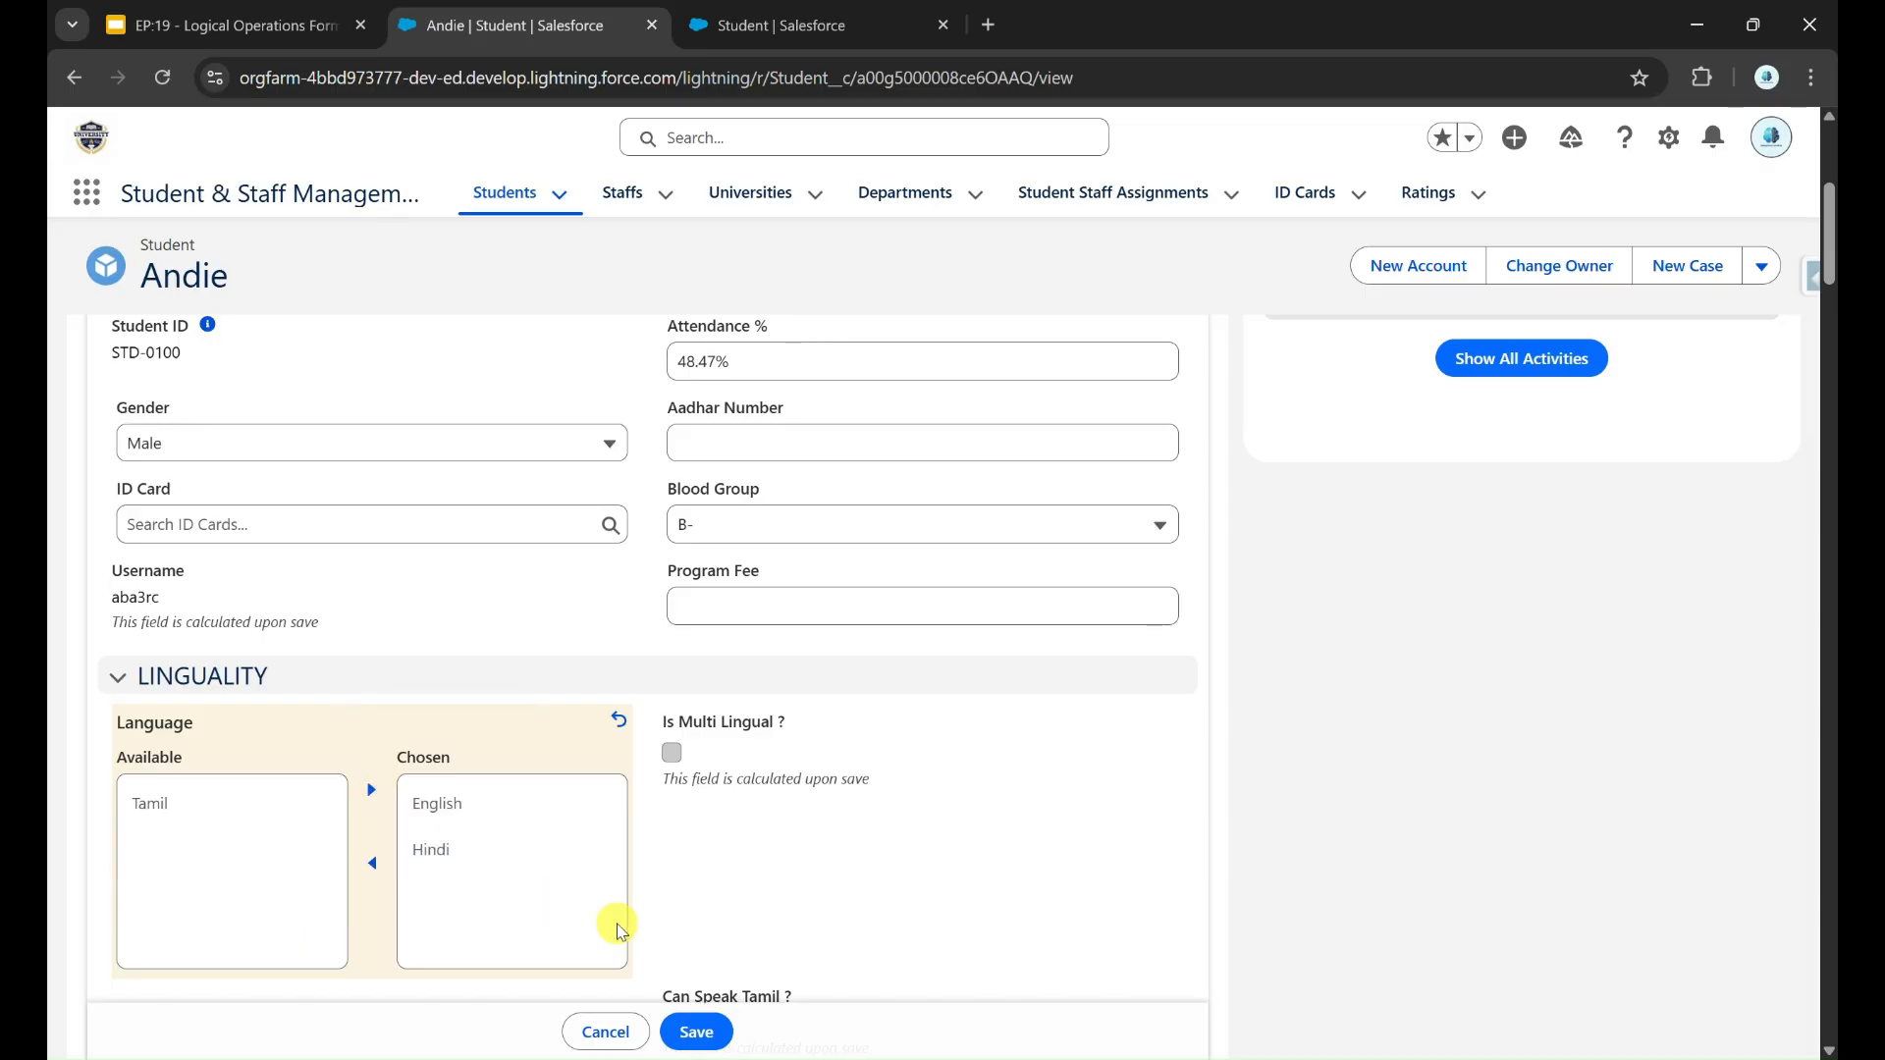
left_click(697, 1032)
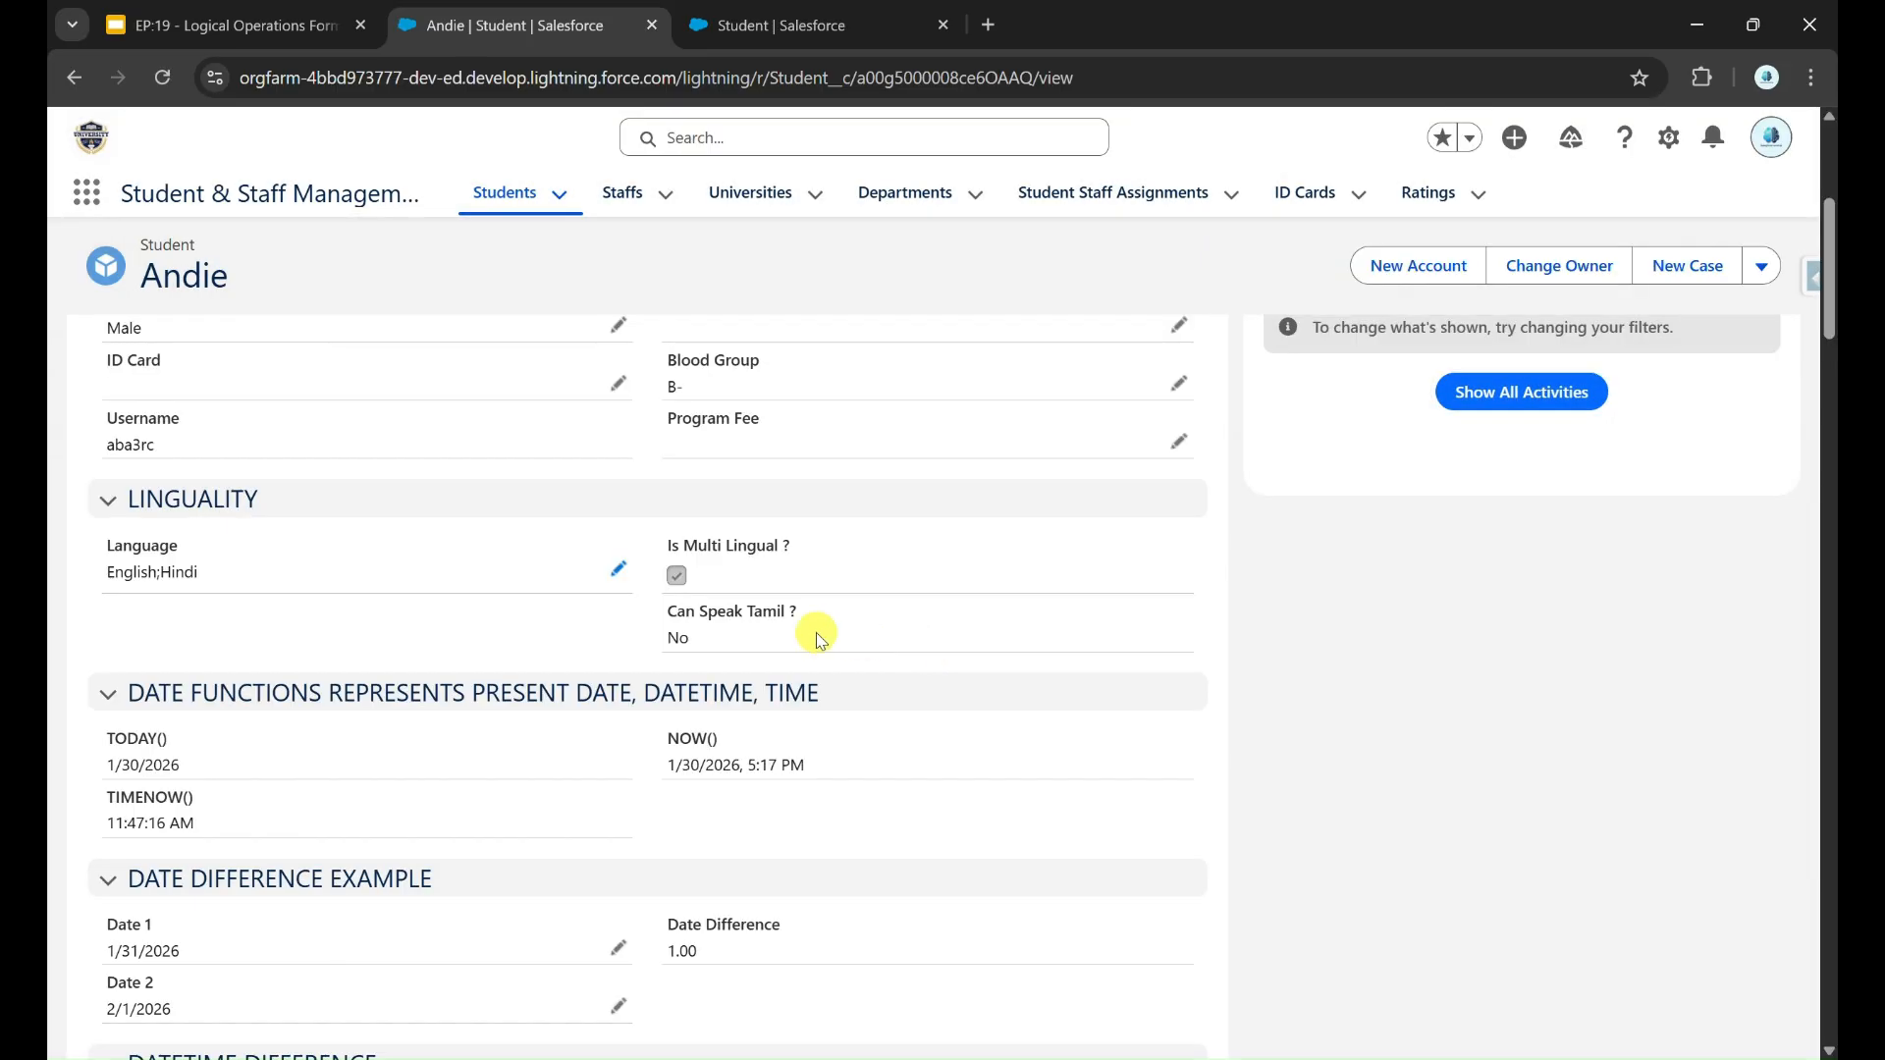
left_click_drag(669, 614, 816, 611)
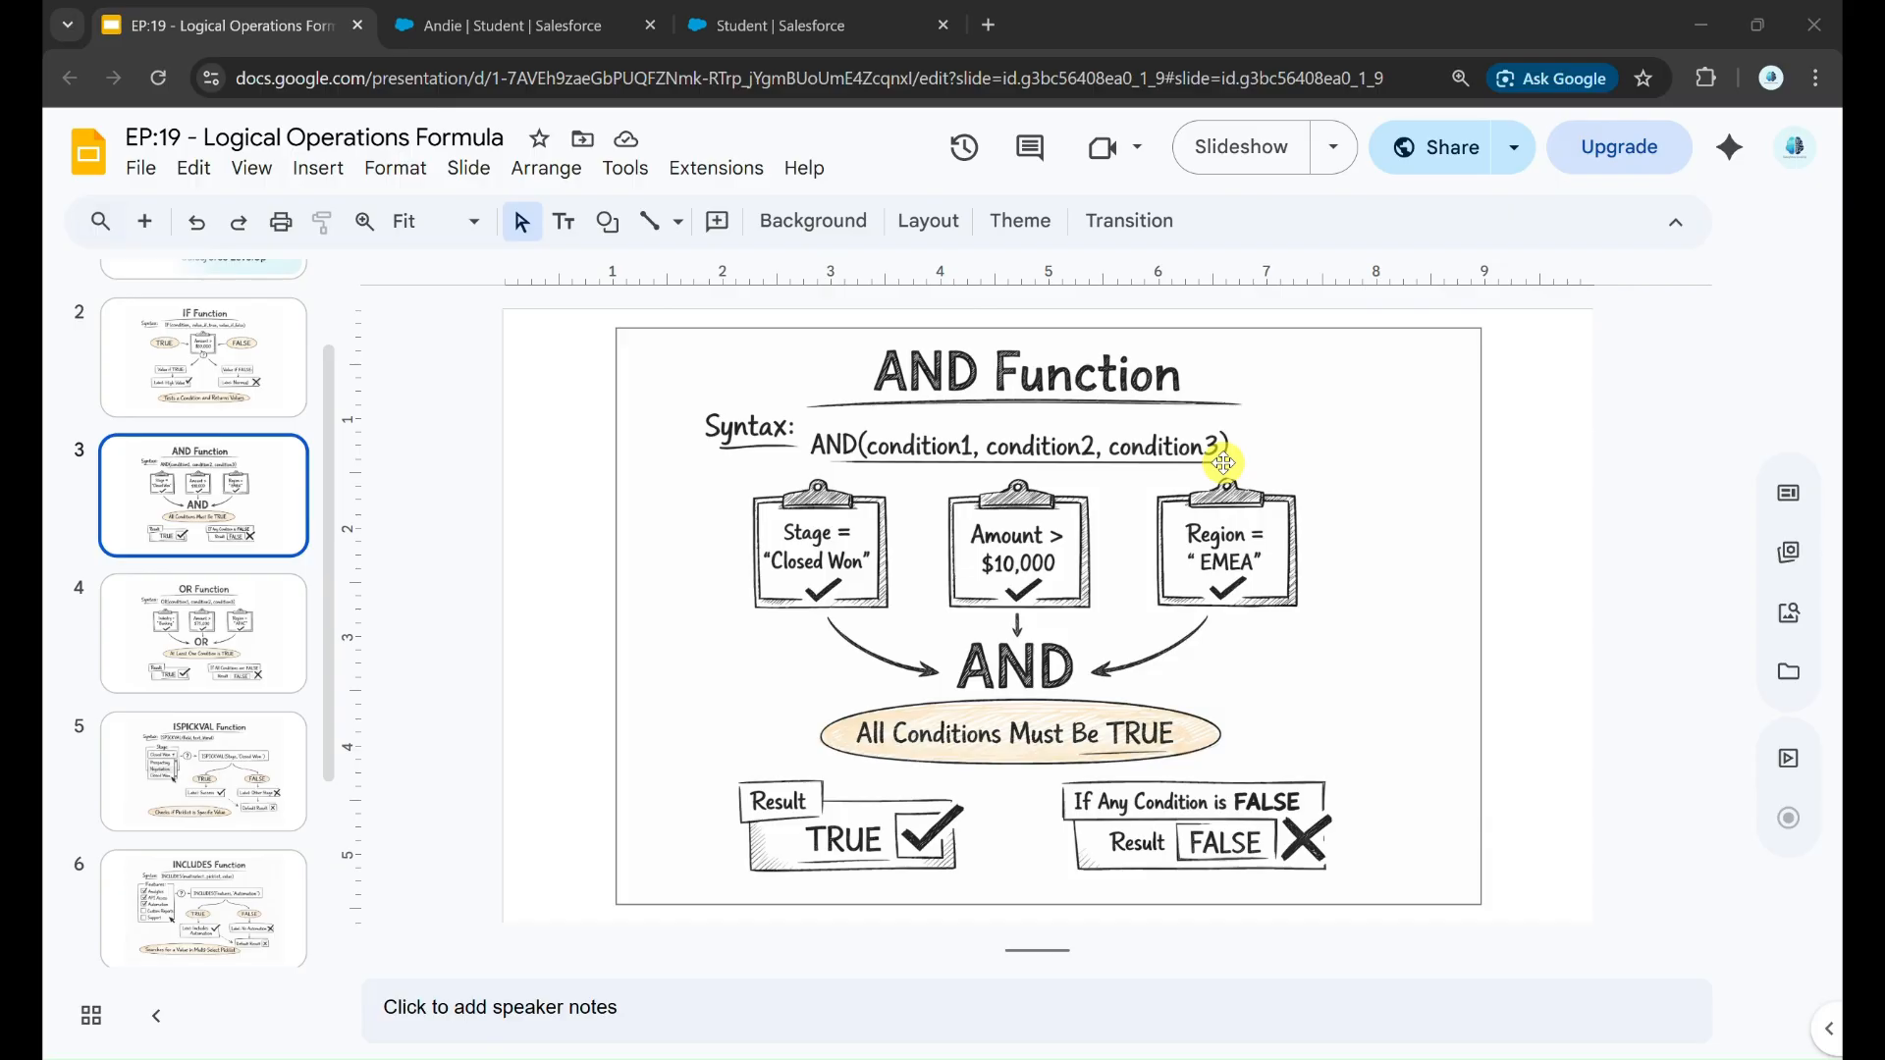
Step: Switch from the AND Function slide to the student record and open its Blood Donation Eligibility fields for editing
left_click(609, 406)
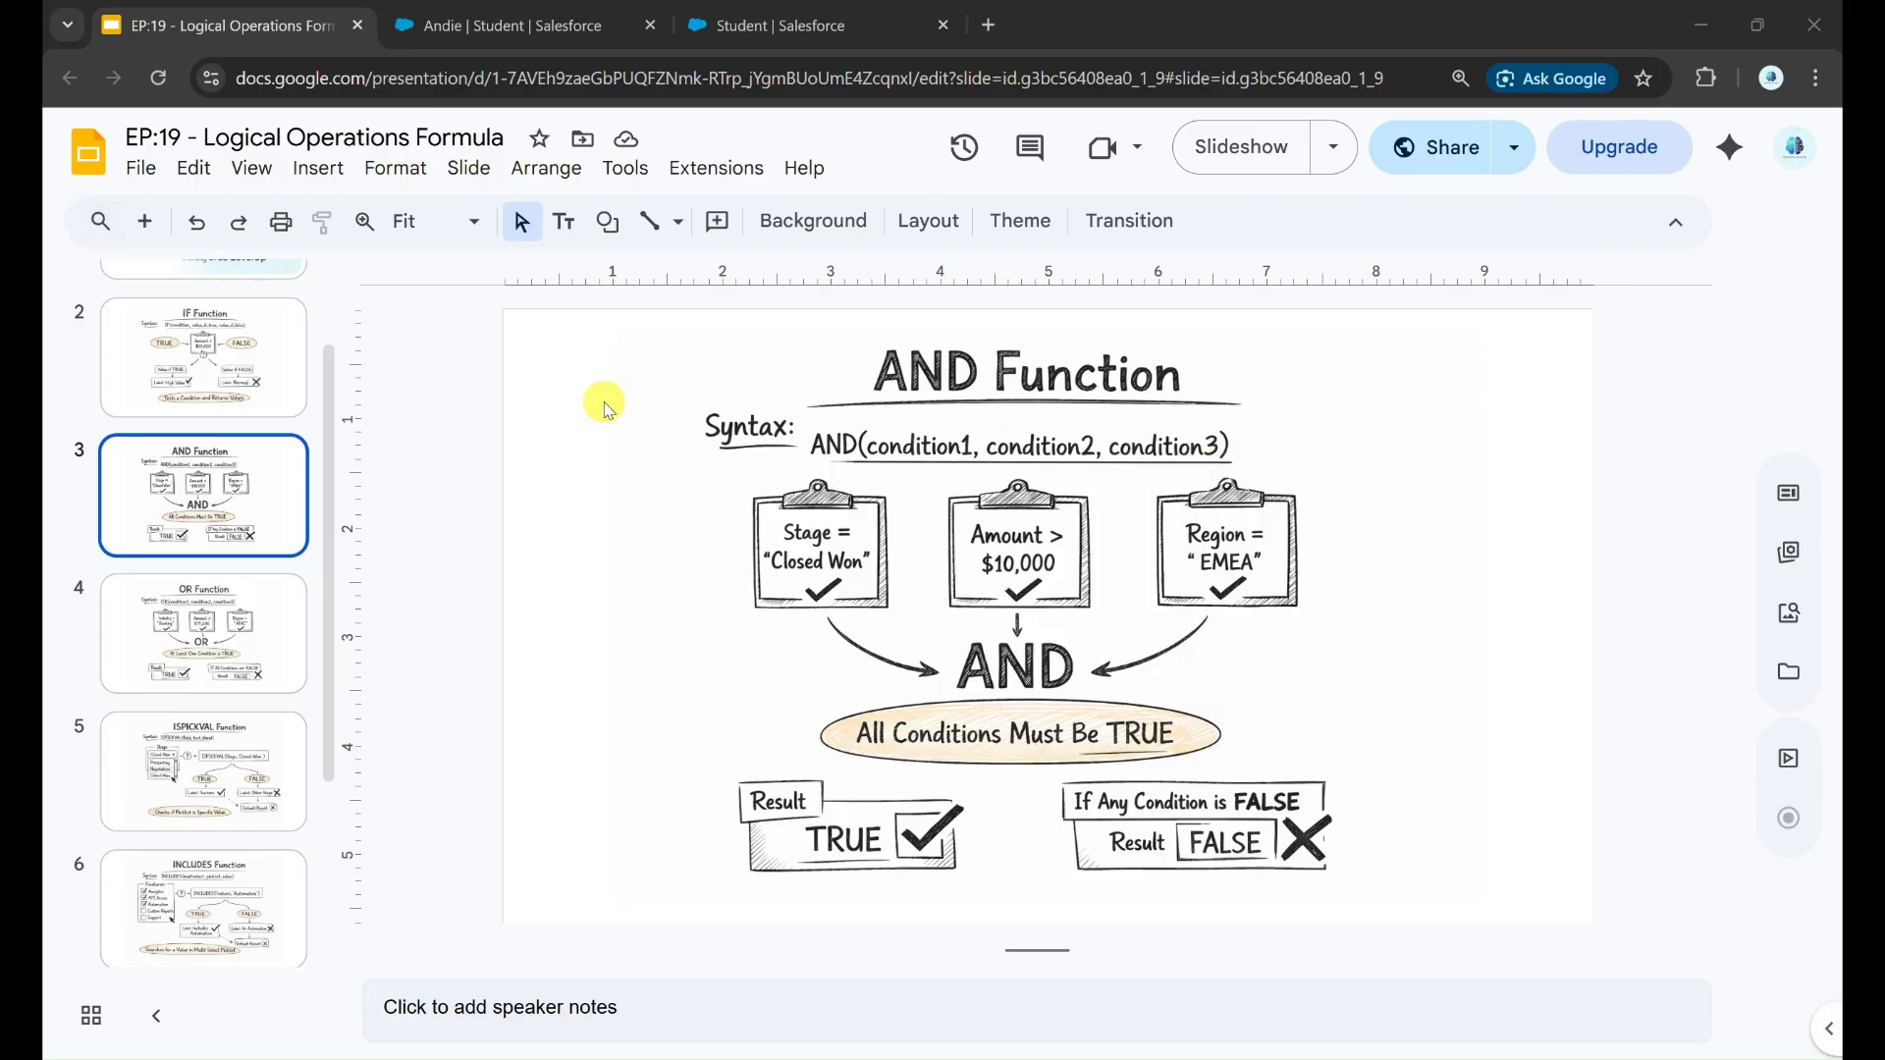
left_click(510, 21)
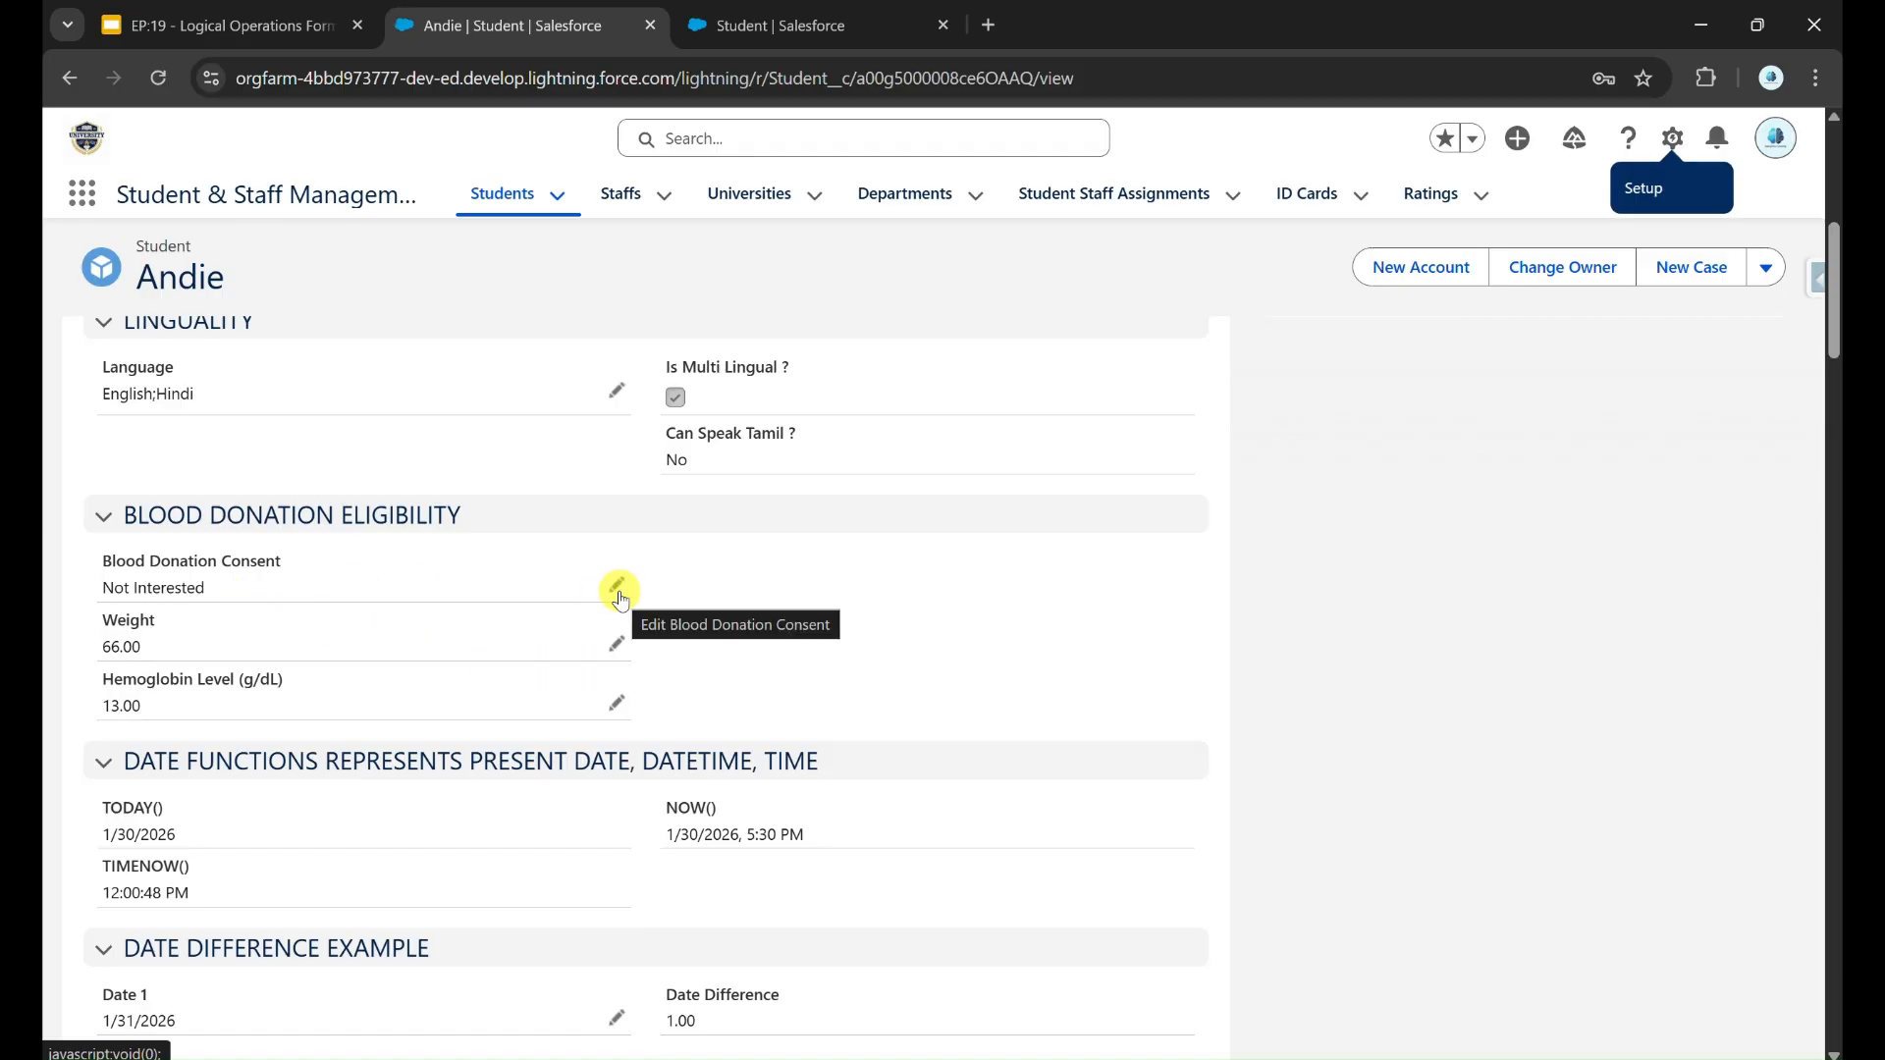
left_click(625, 641)
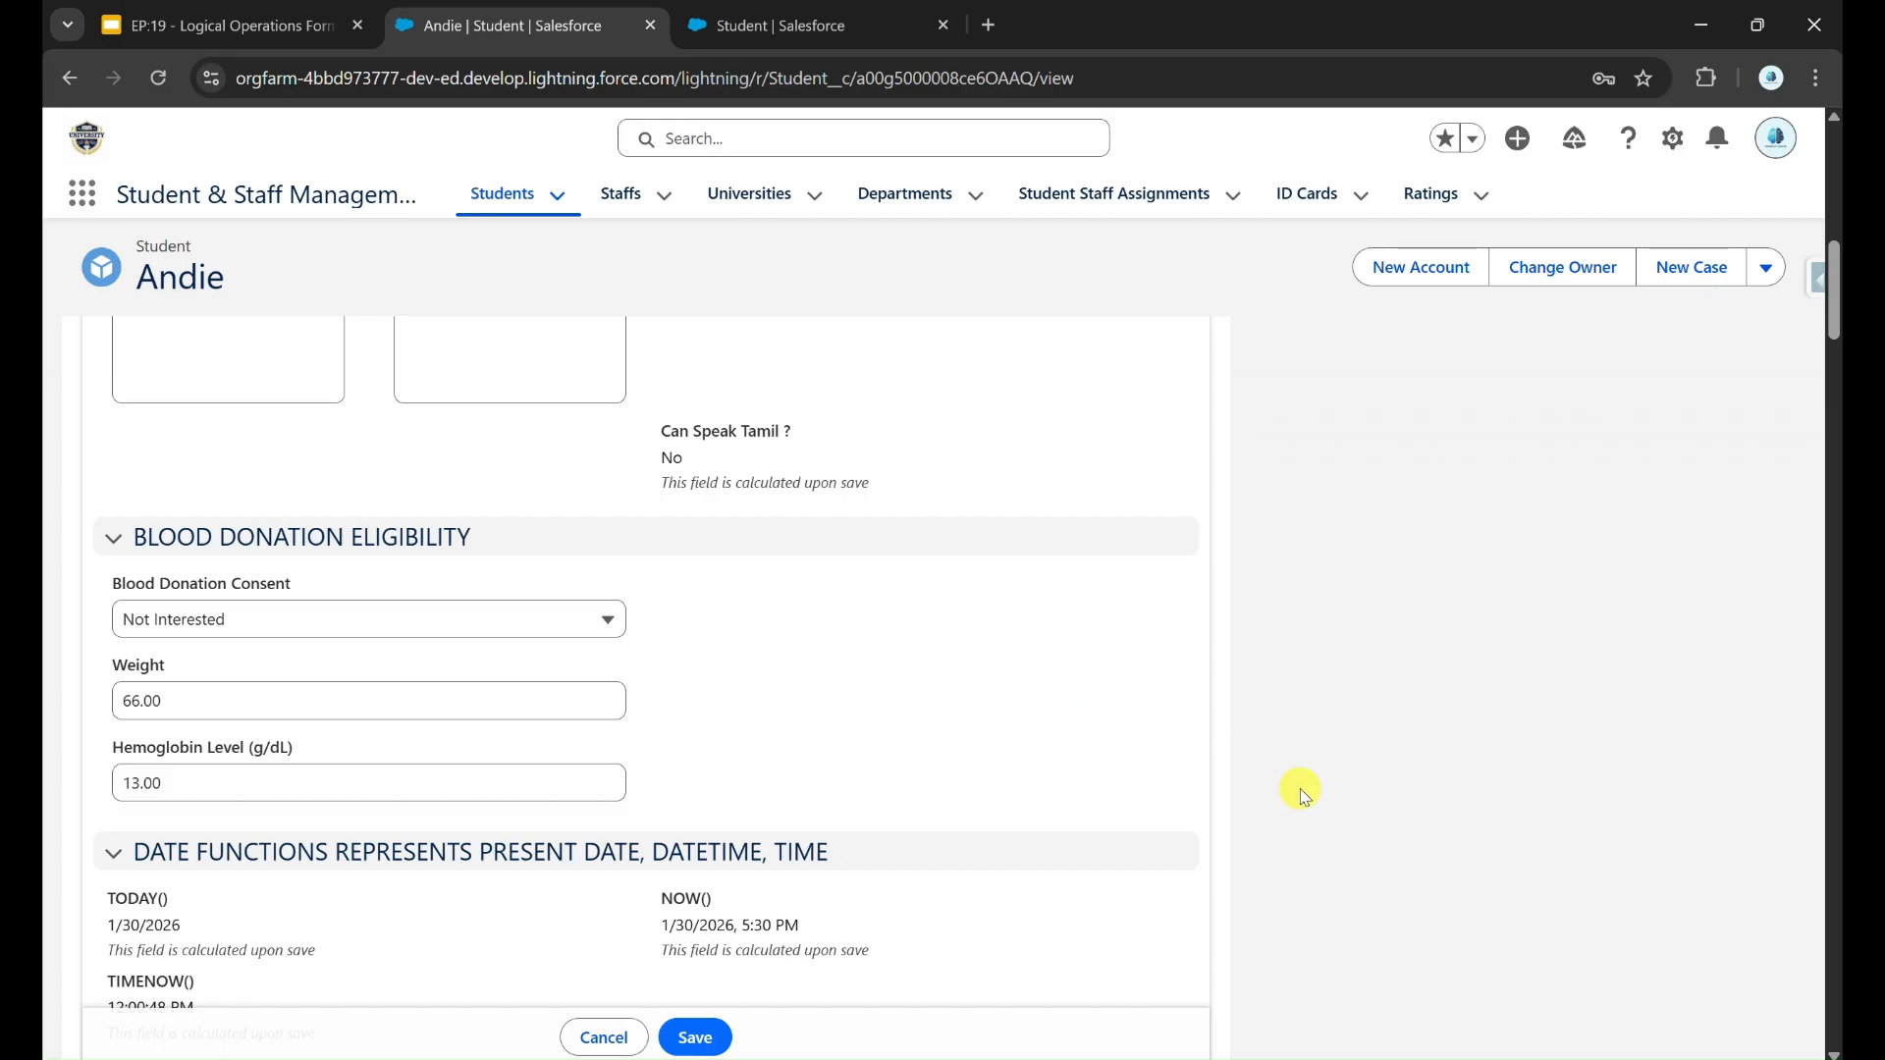
Step: Open the sticky note and review the eligibility conditions for blood donation consent, weight and hemoglobin level
left_click(1309, 1056)
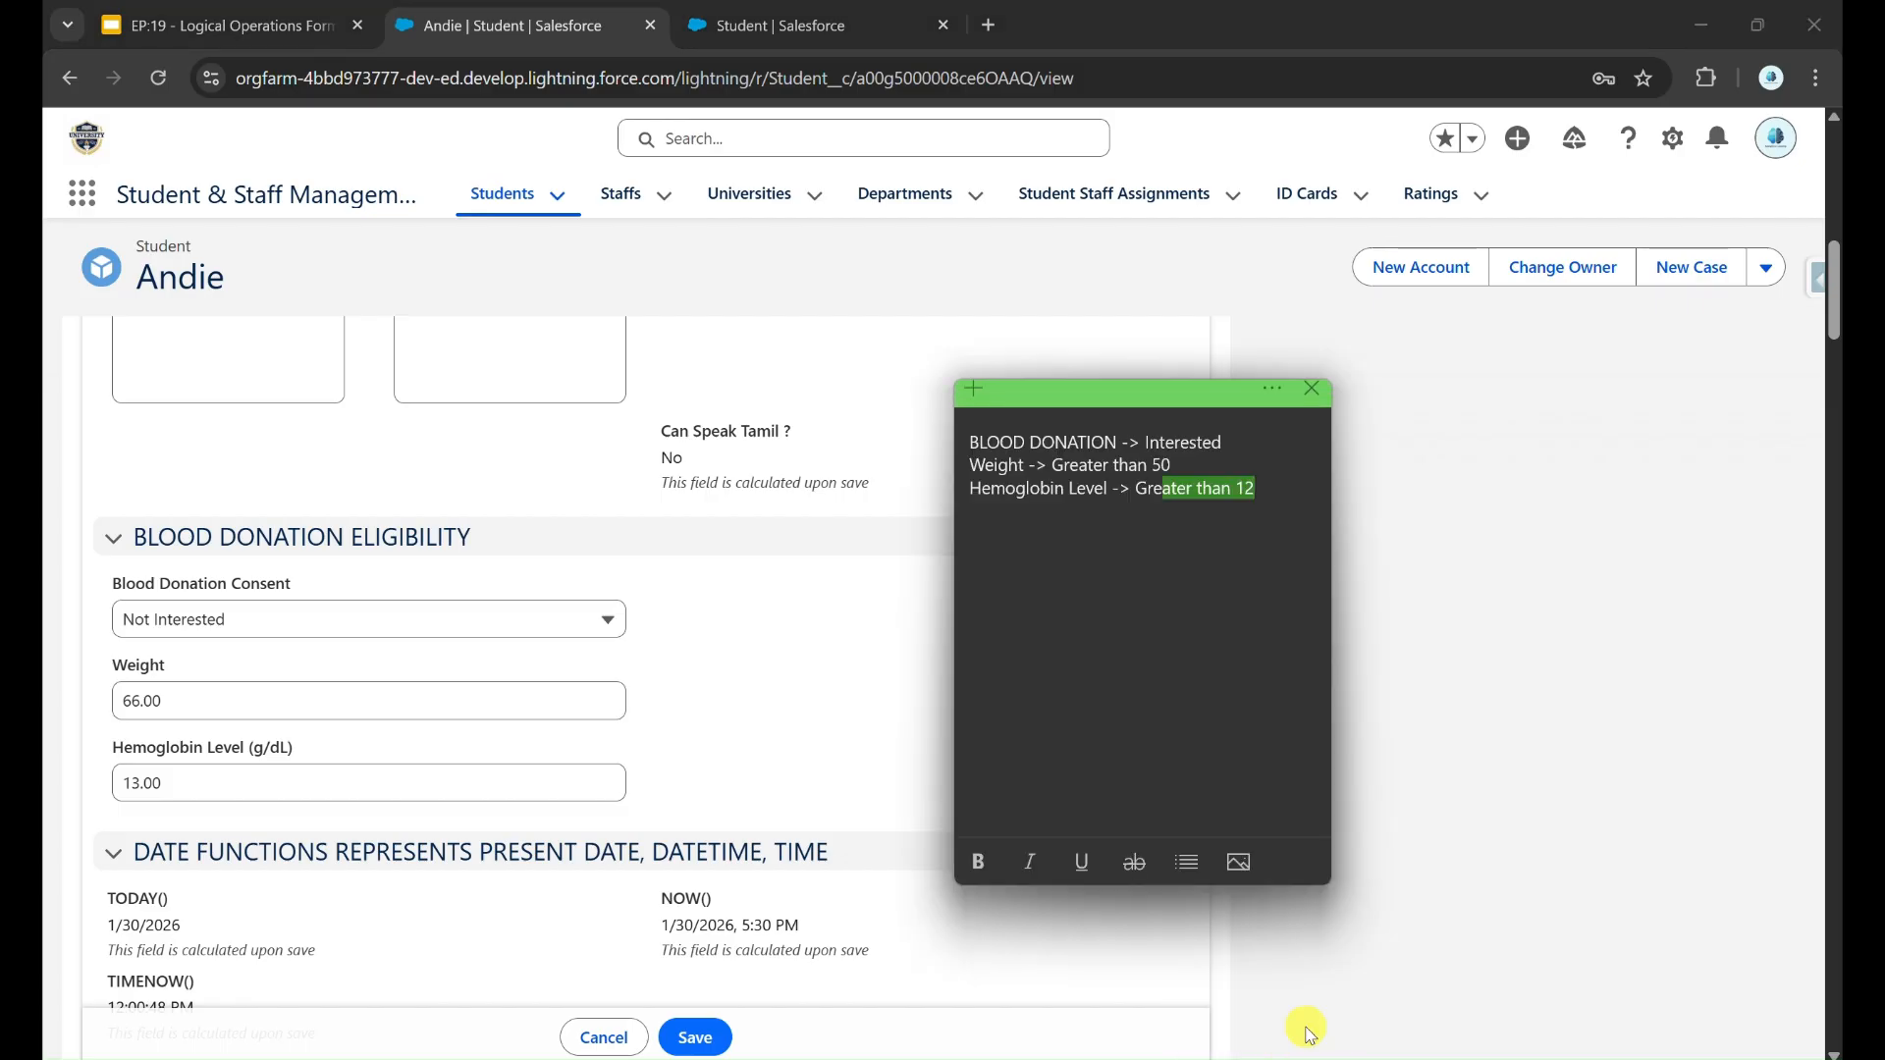
left_click(1138, 522)
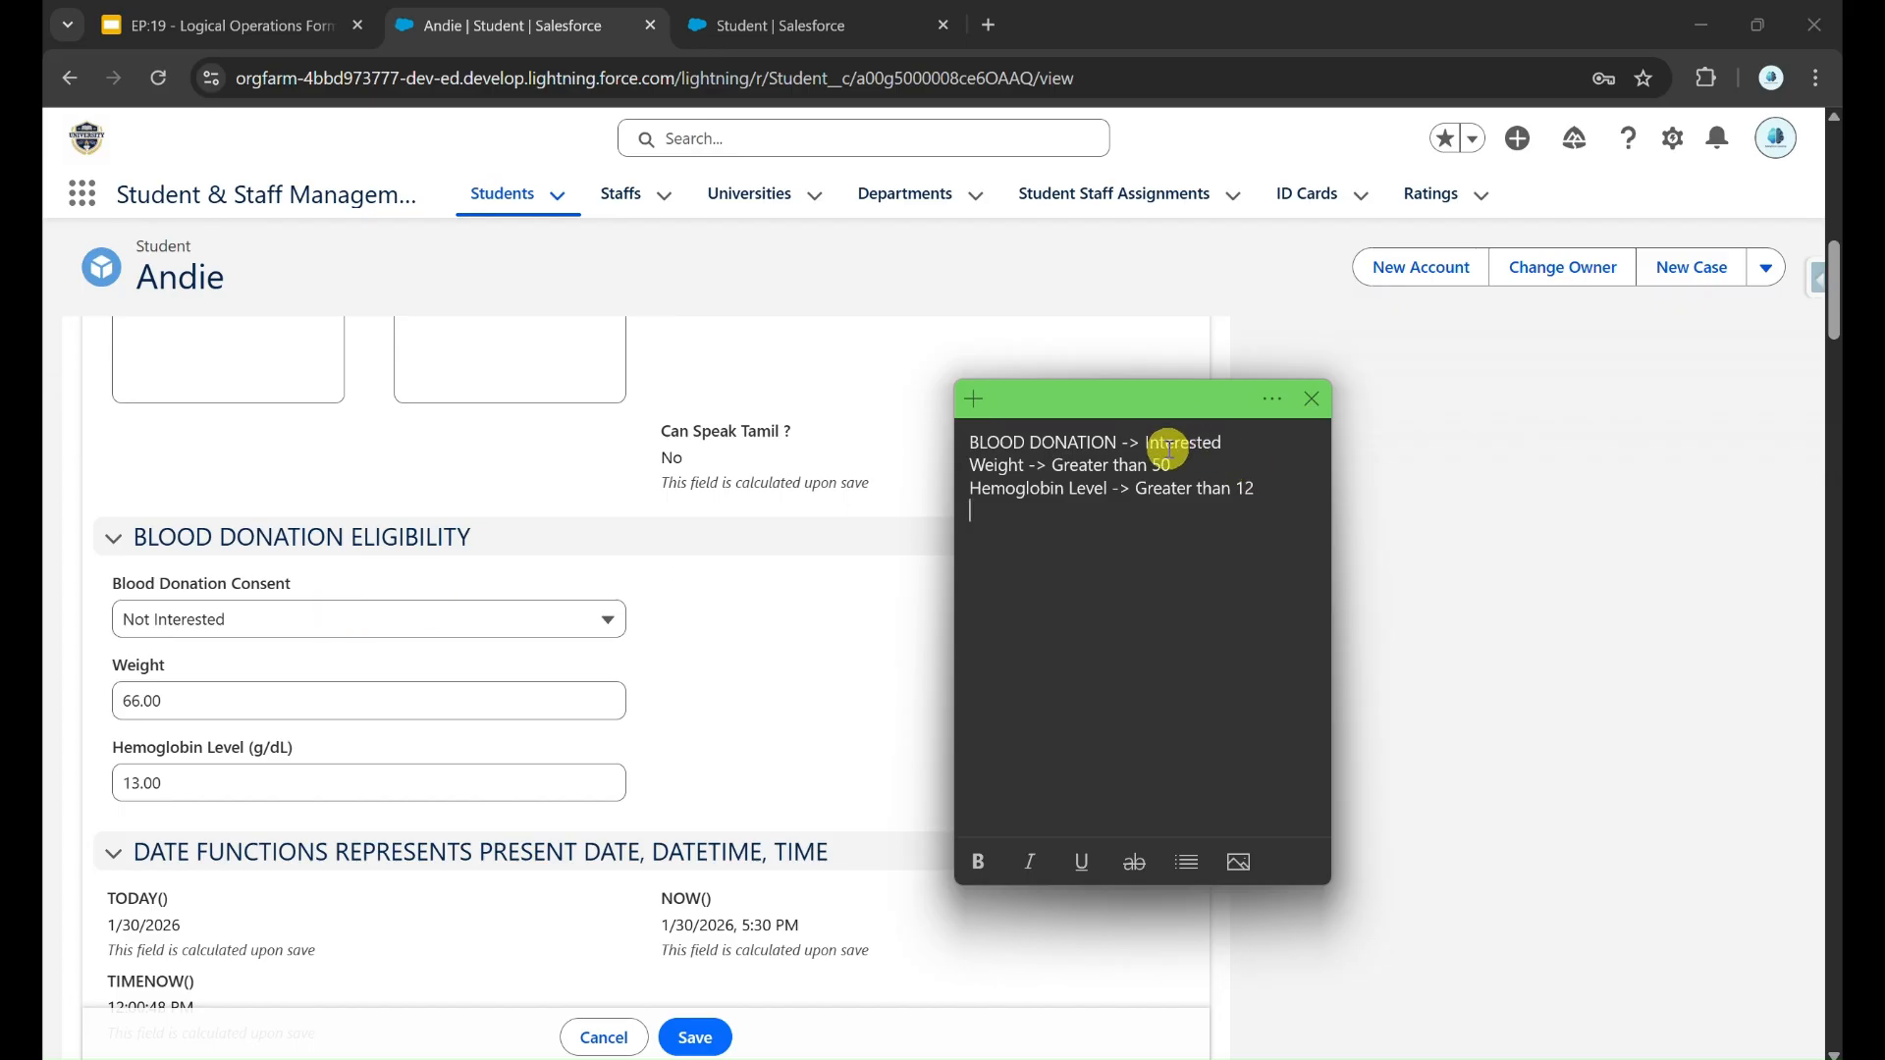
double_click(1162, 464)
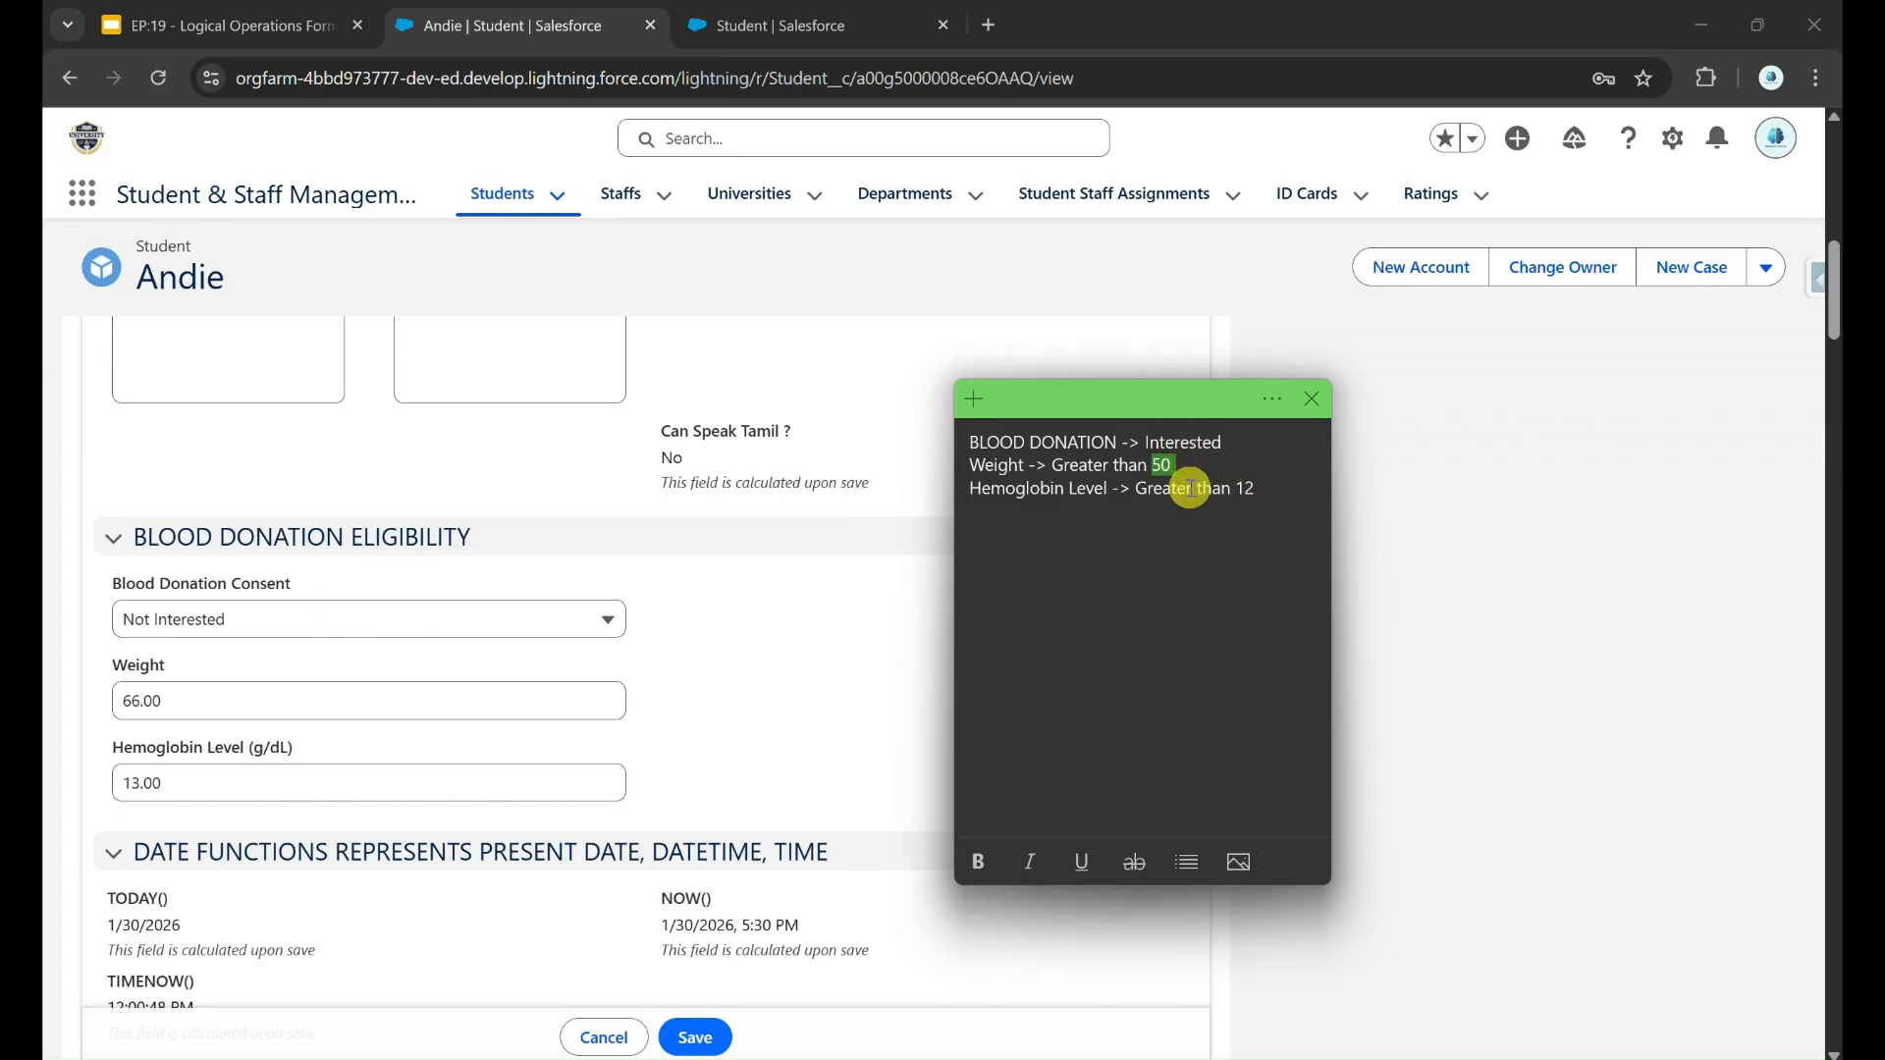
left_click(1224, 488)
double_click(1241, 487)
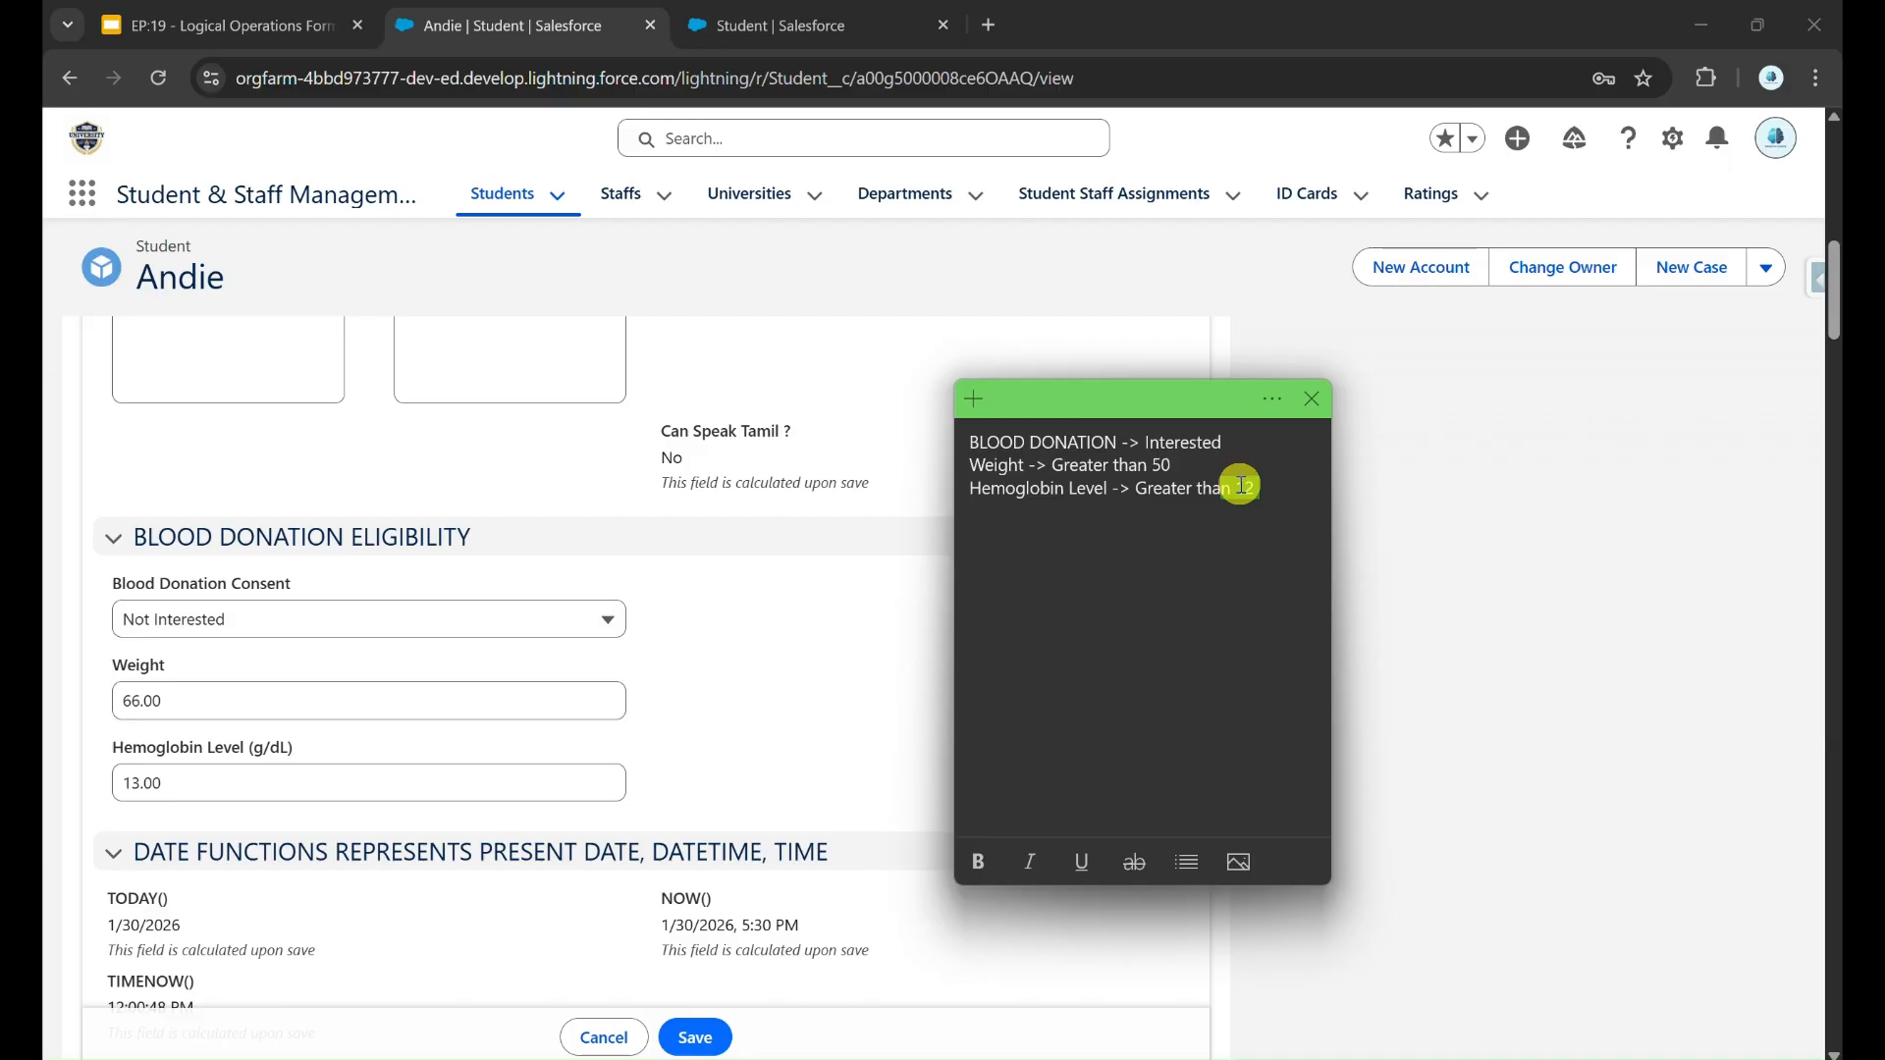
Step: Return to the Student object's fields in Setup and start another custom field of type Formula
left_click(728, 39)
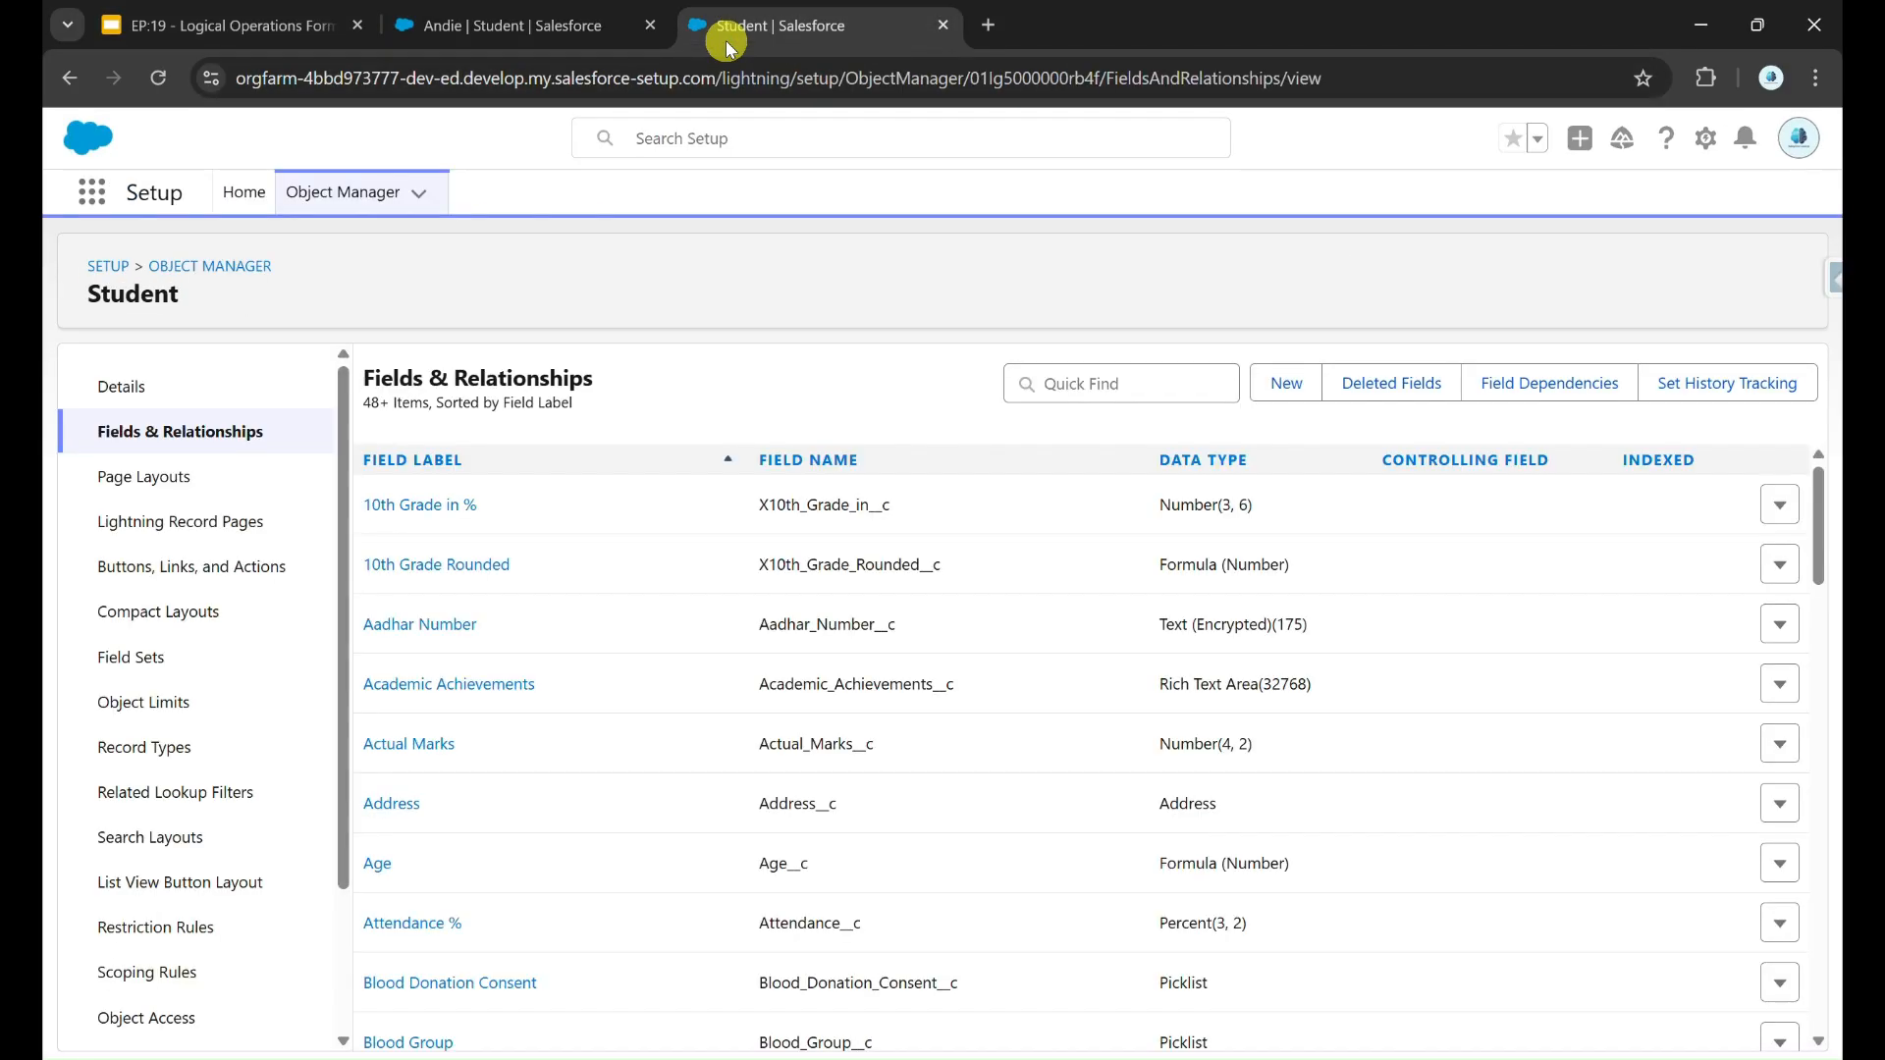
left_click(1285, 386)
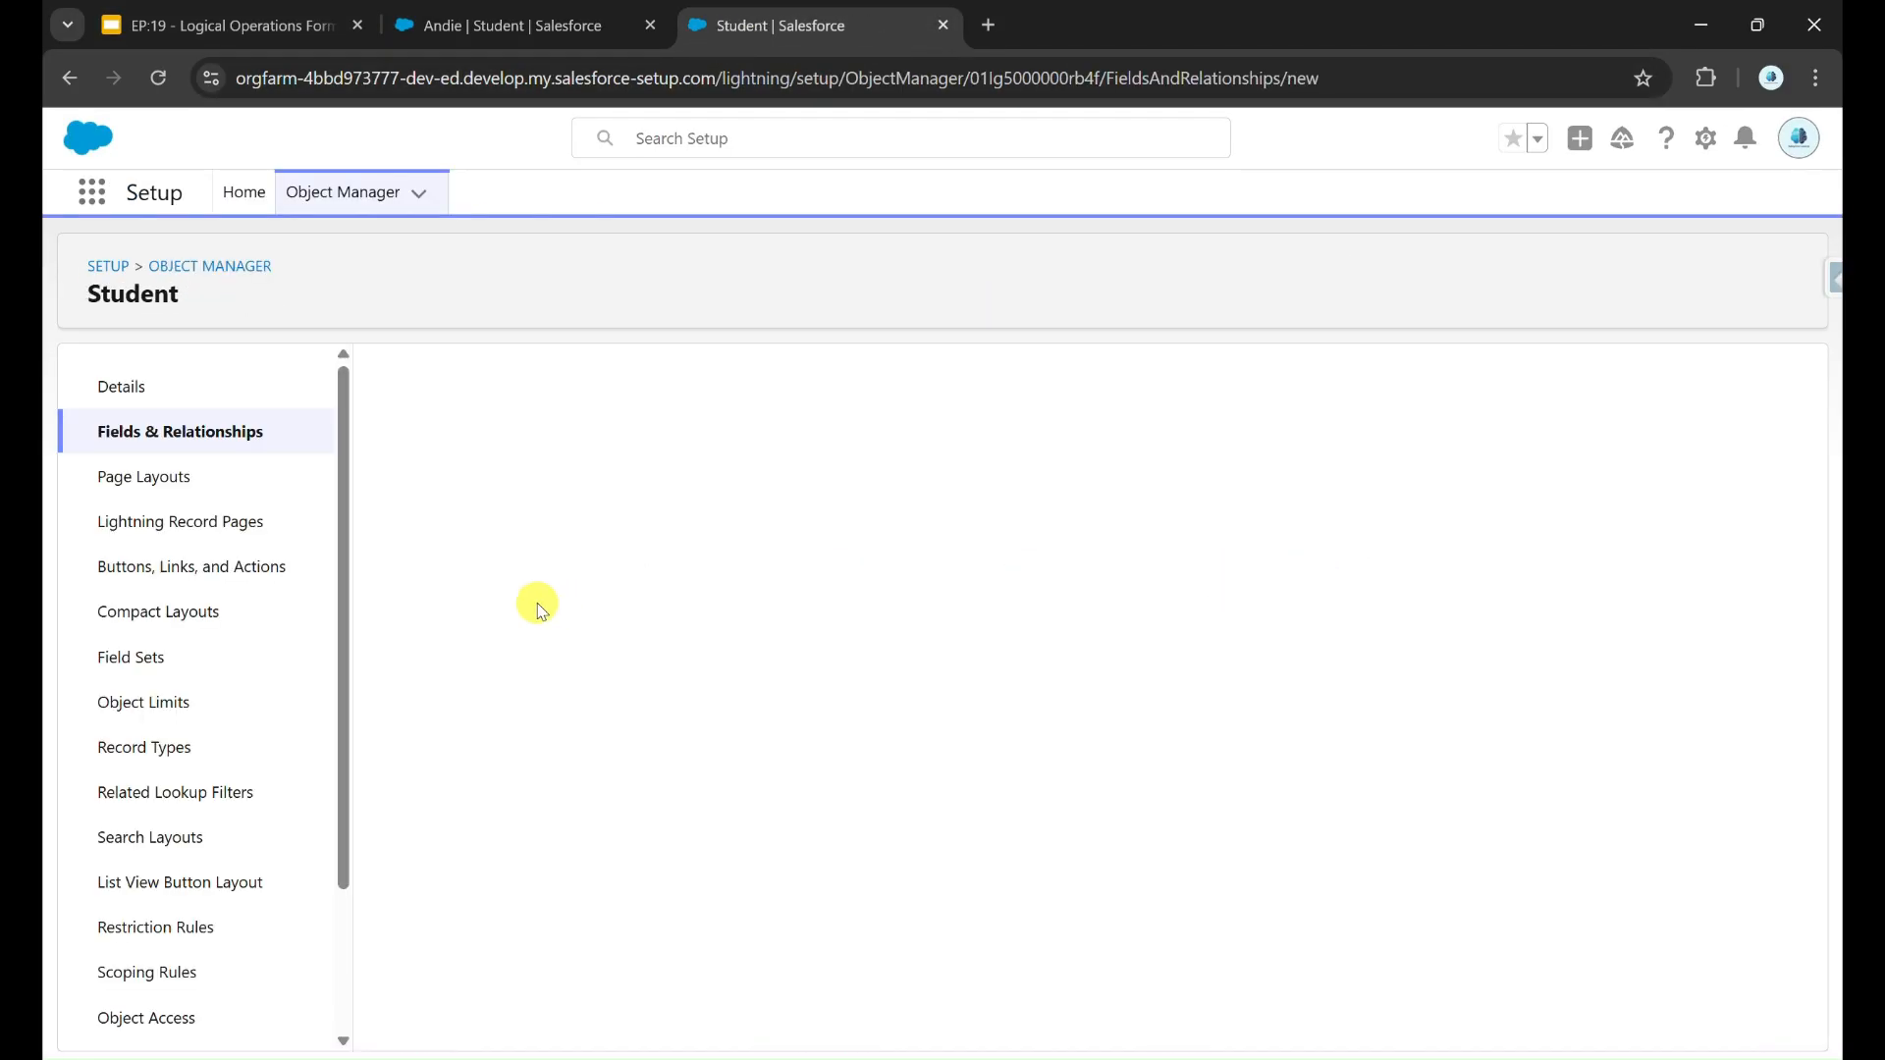
left_click(420, 740)
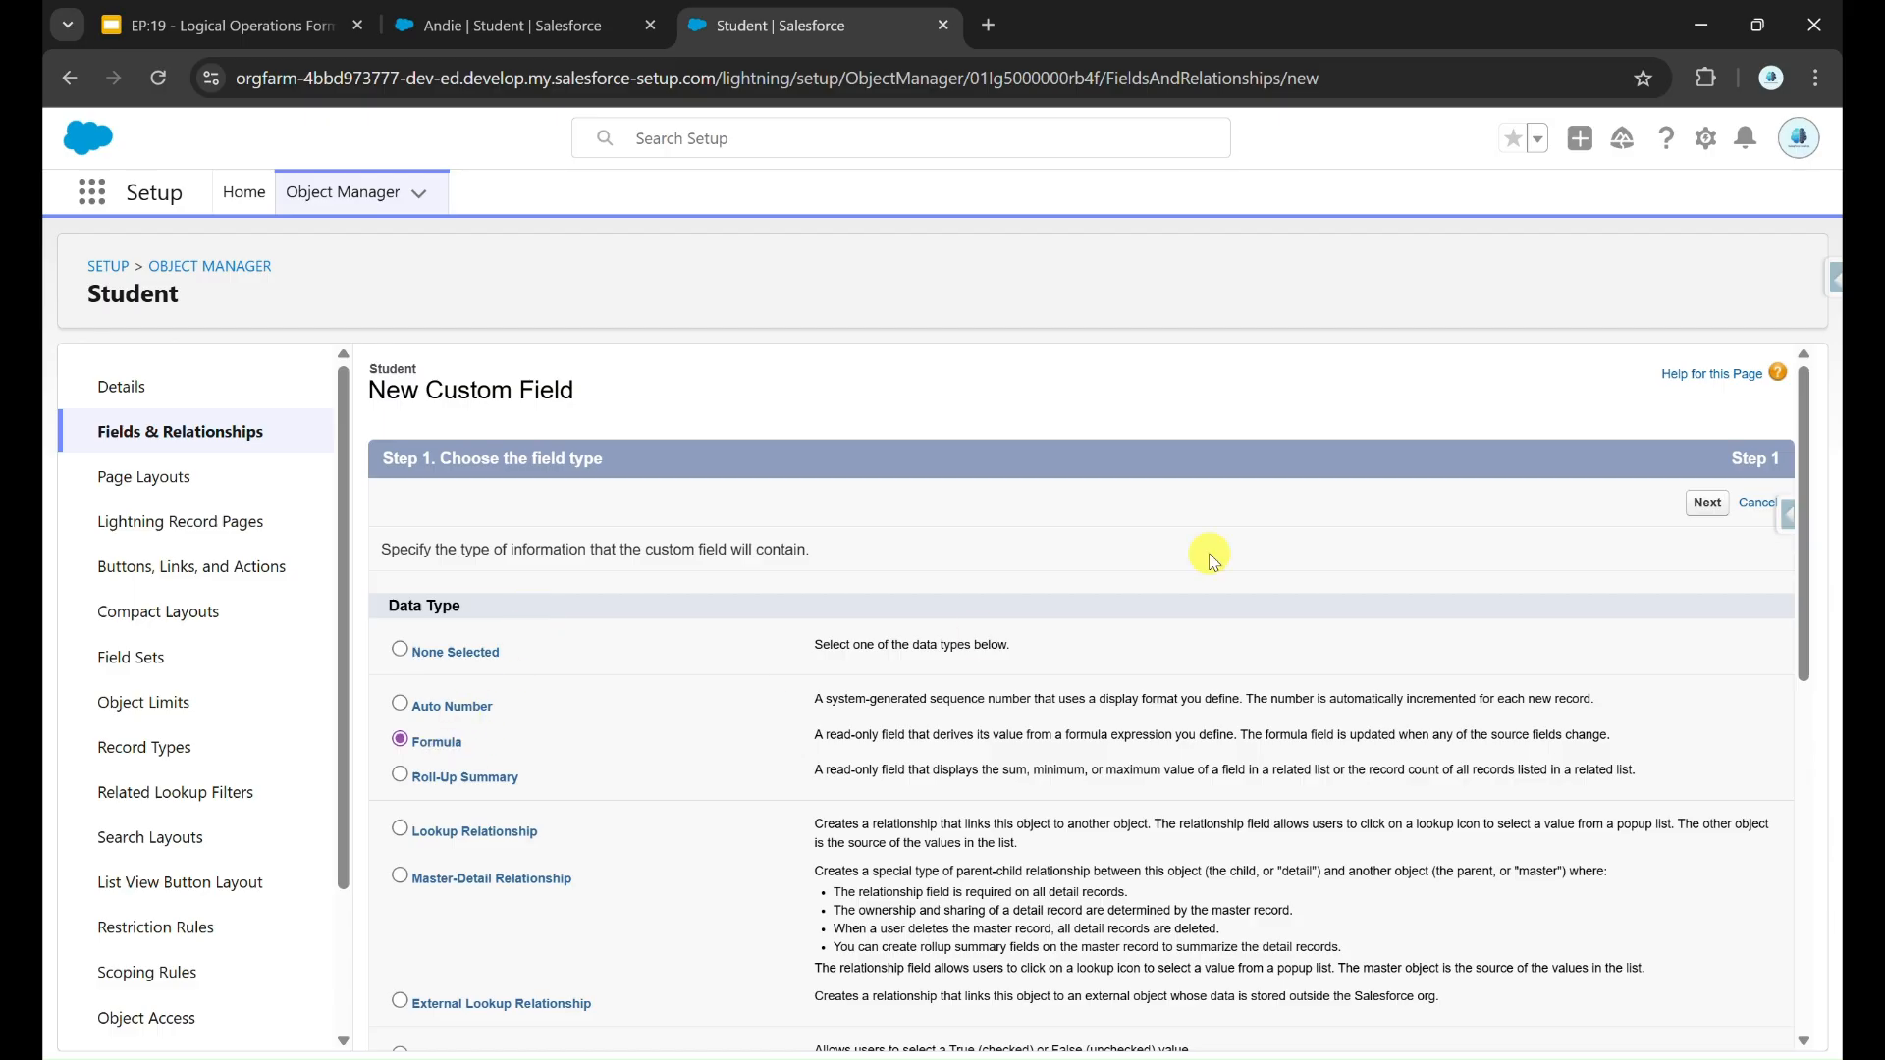
left_click(1708, 503)
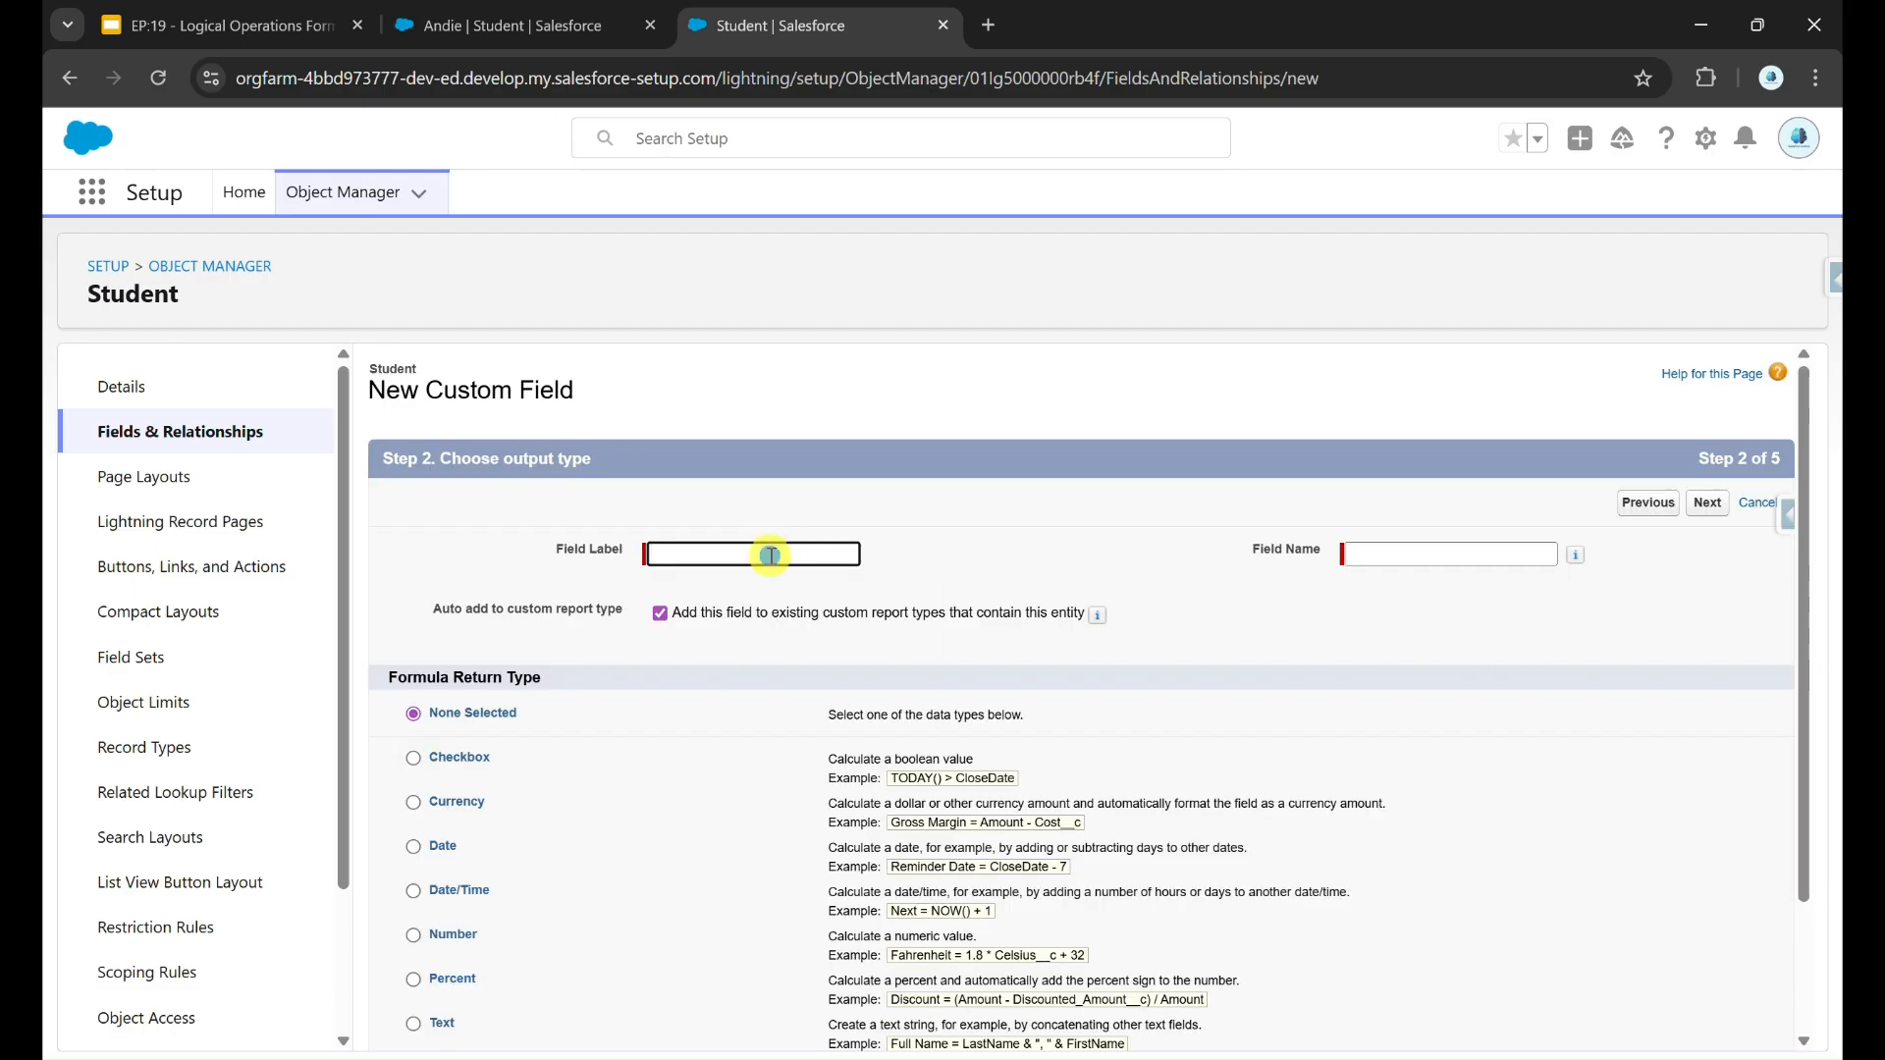
Step: Label the formula field Eligible for Blood Donation, choose Text as its return type and continue to the formula editor
type("Eligible for Blood Donation")
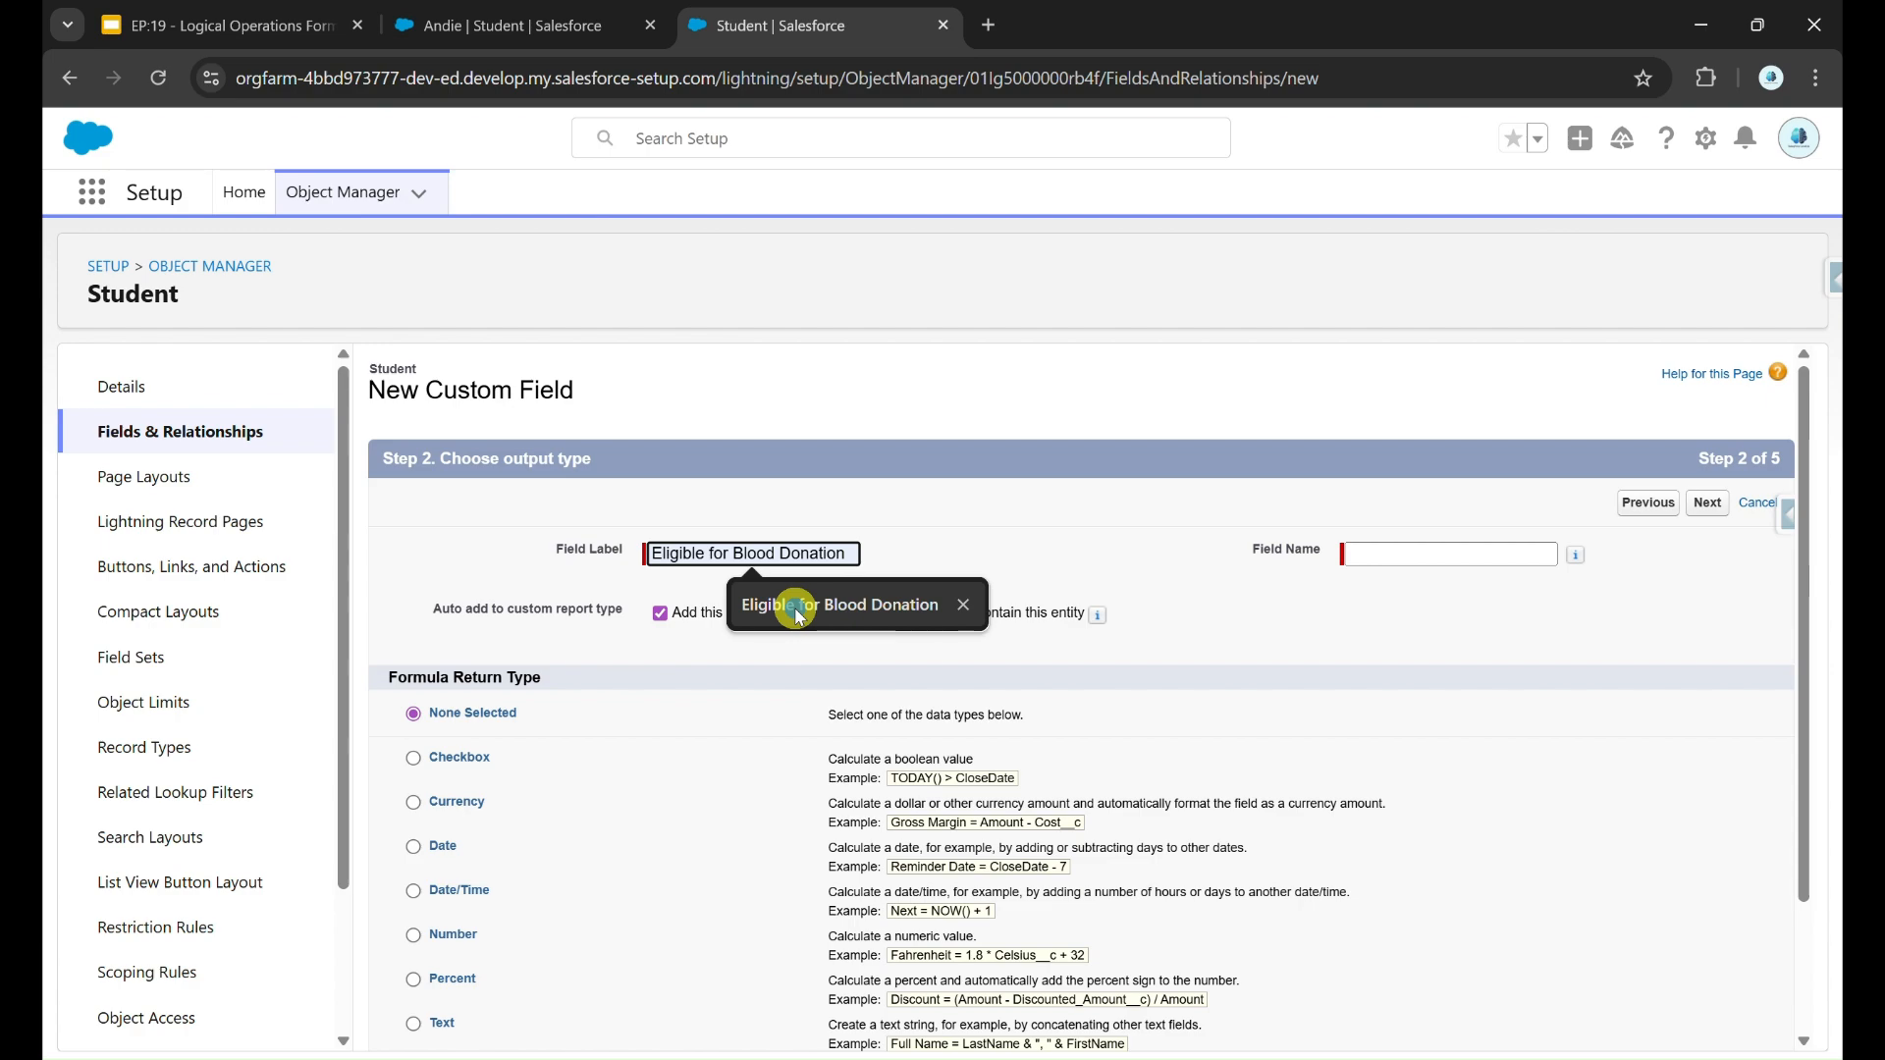
left_click(772, 603)
scroll(747, 858, "down", 2)
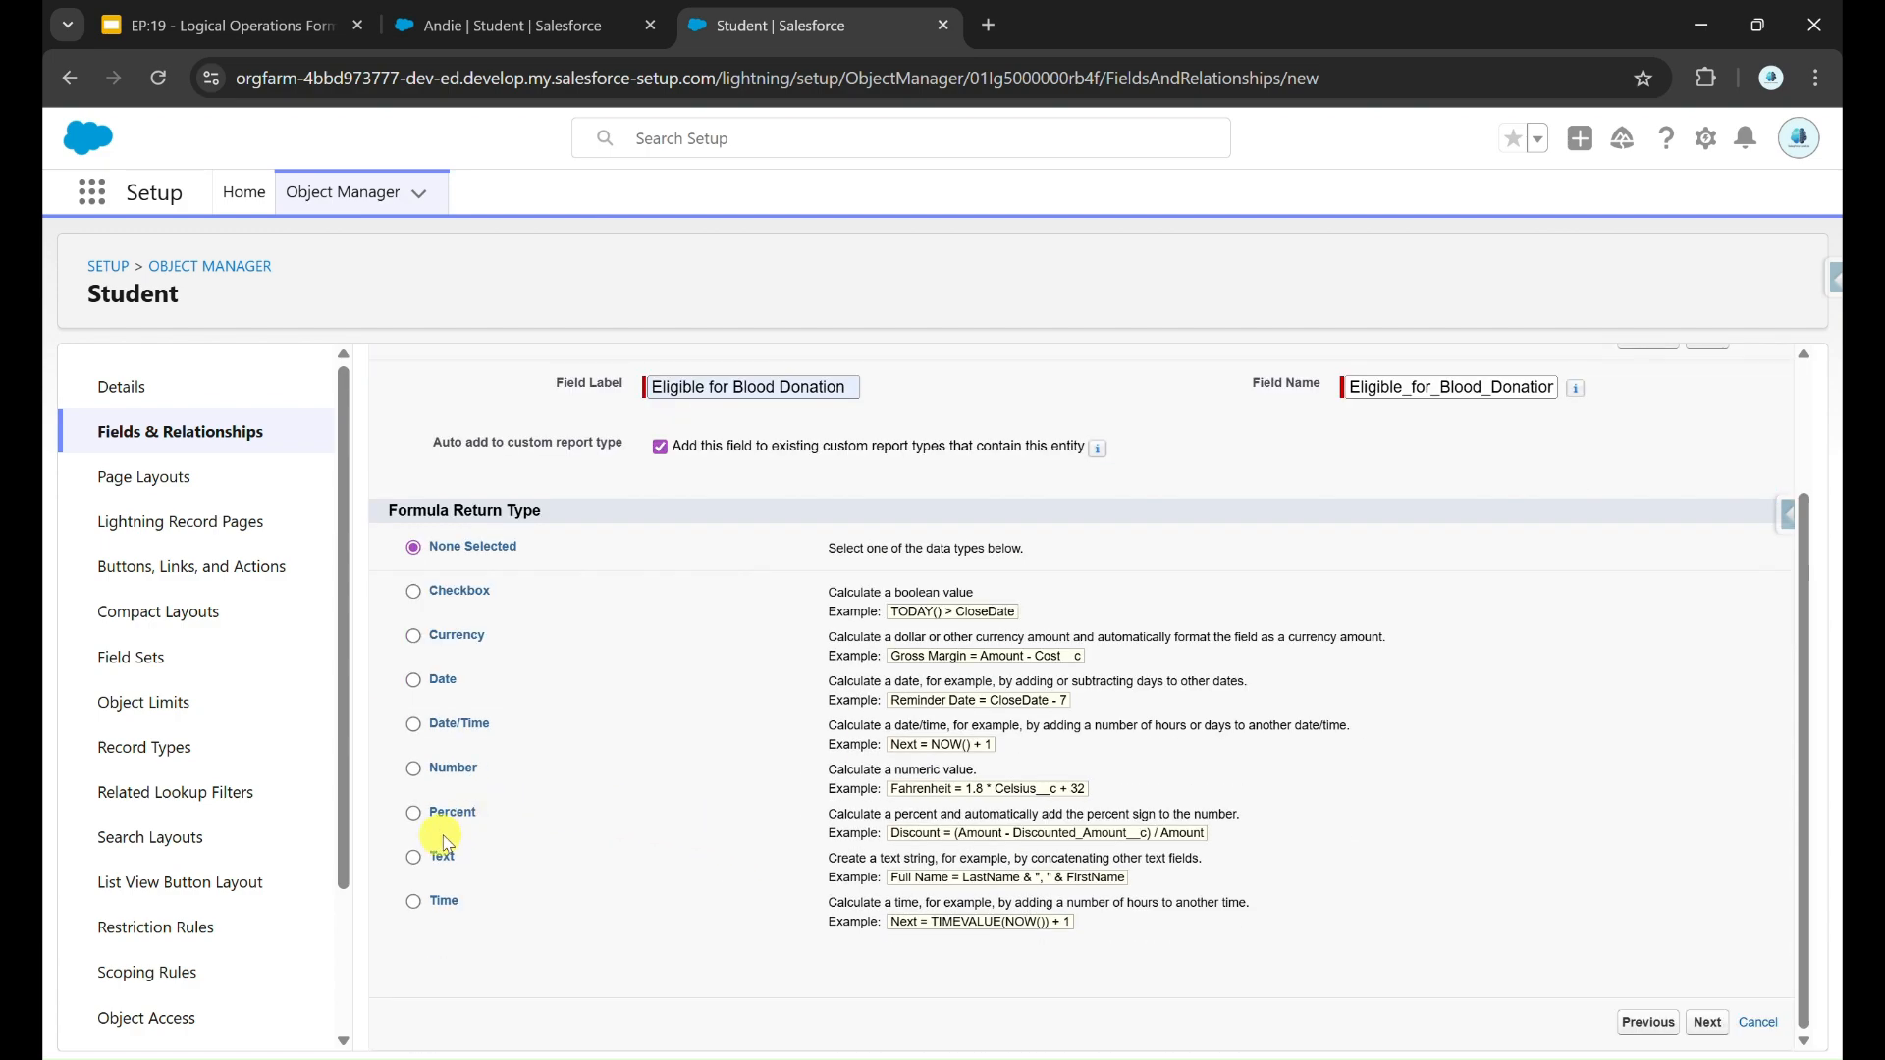
left_click(413, 857)
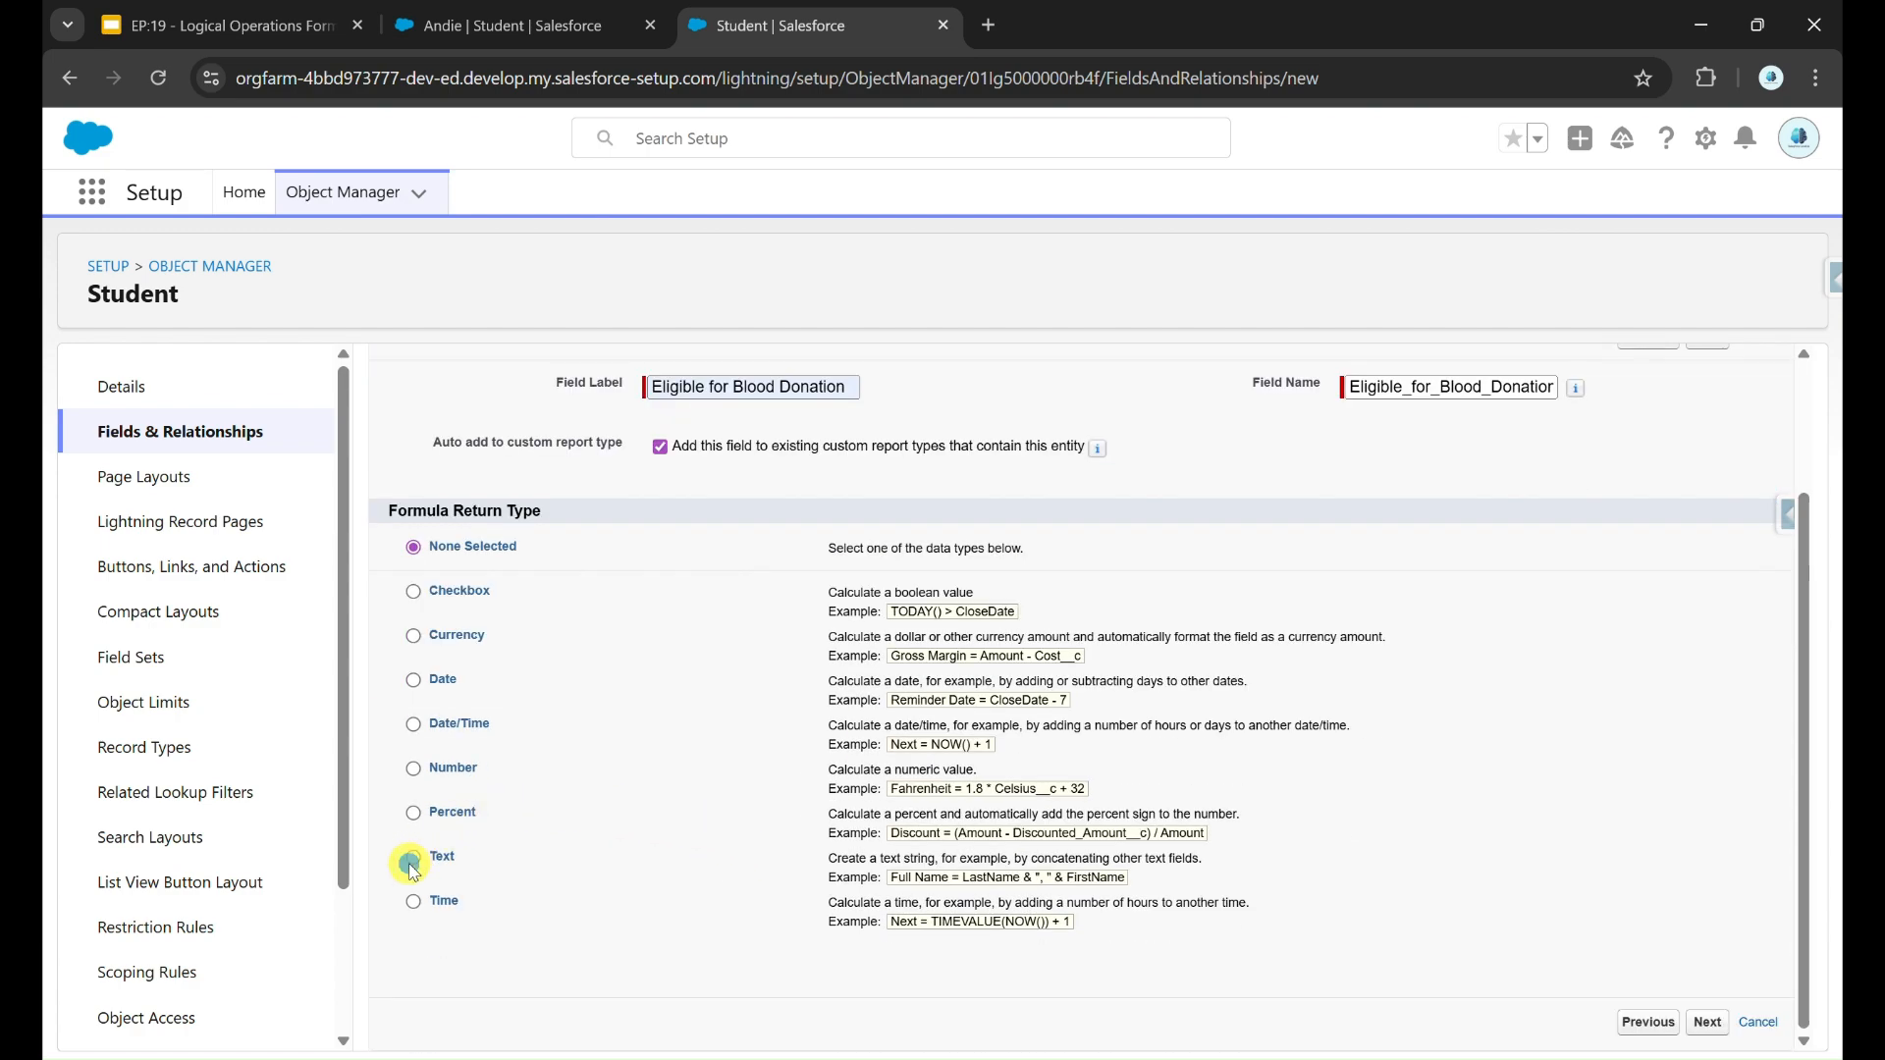
left_click(1707, 1022)
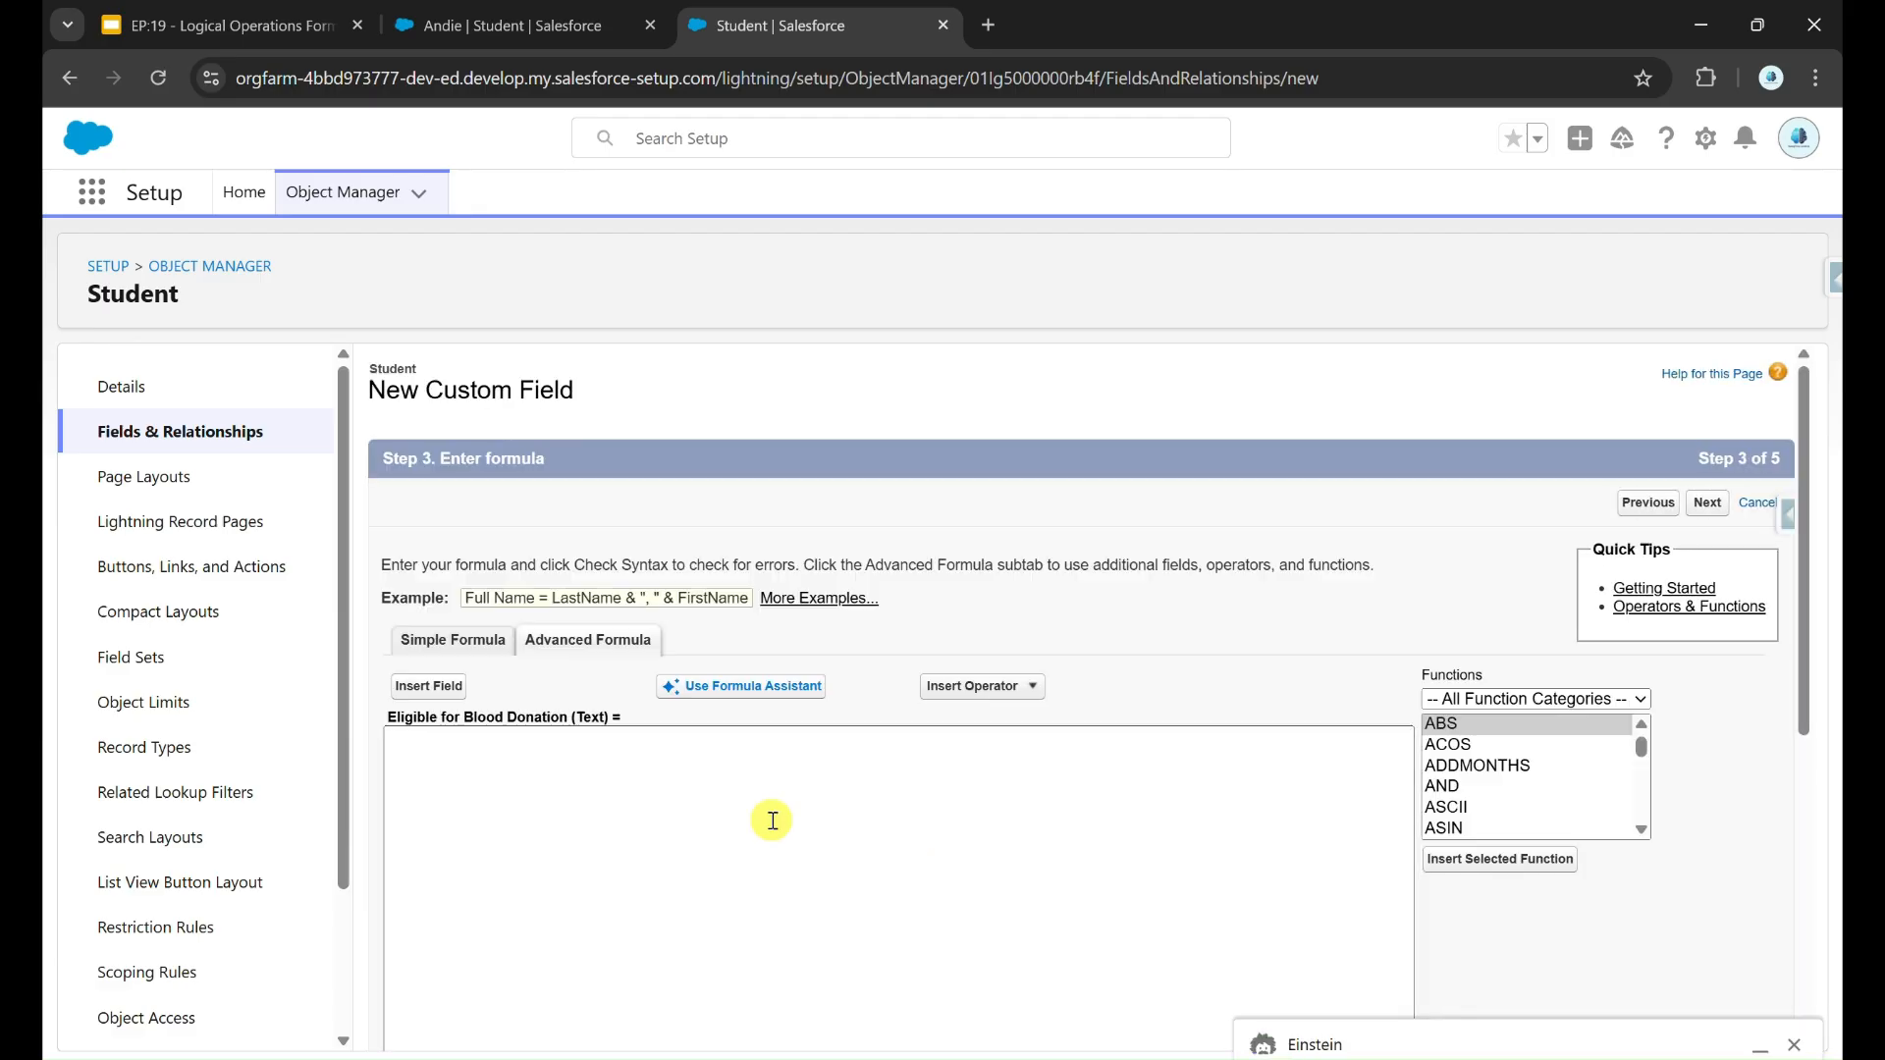
Step: Begin an IF formula whose first condition is Blood_Donation_Consent__c == 'Interested', followed by &&
left_click(654, 792)
scroll(655, 793, "down", 1)
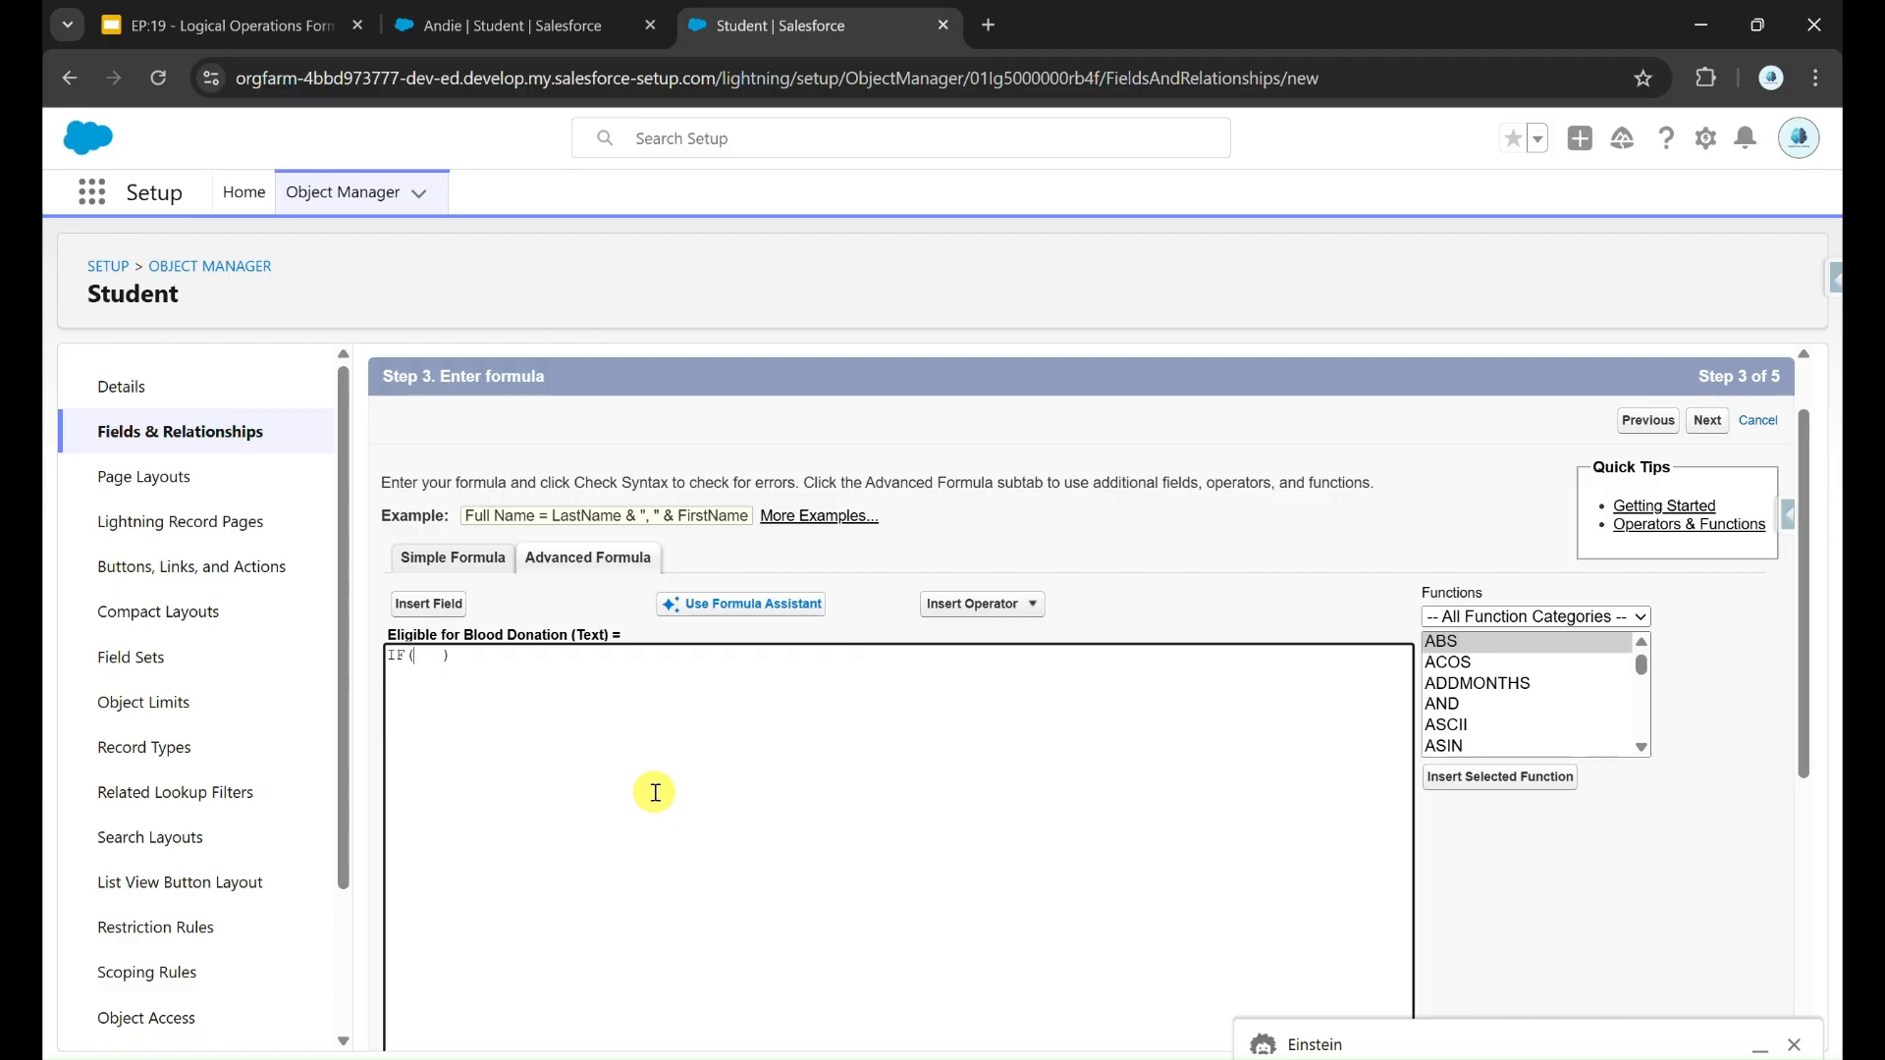
left_click(451, 611)
scroll(884, 693, "down", 6)
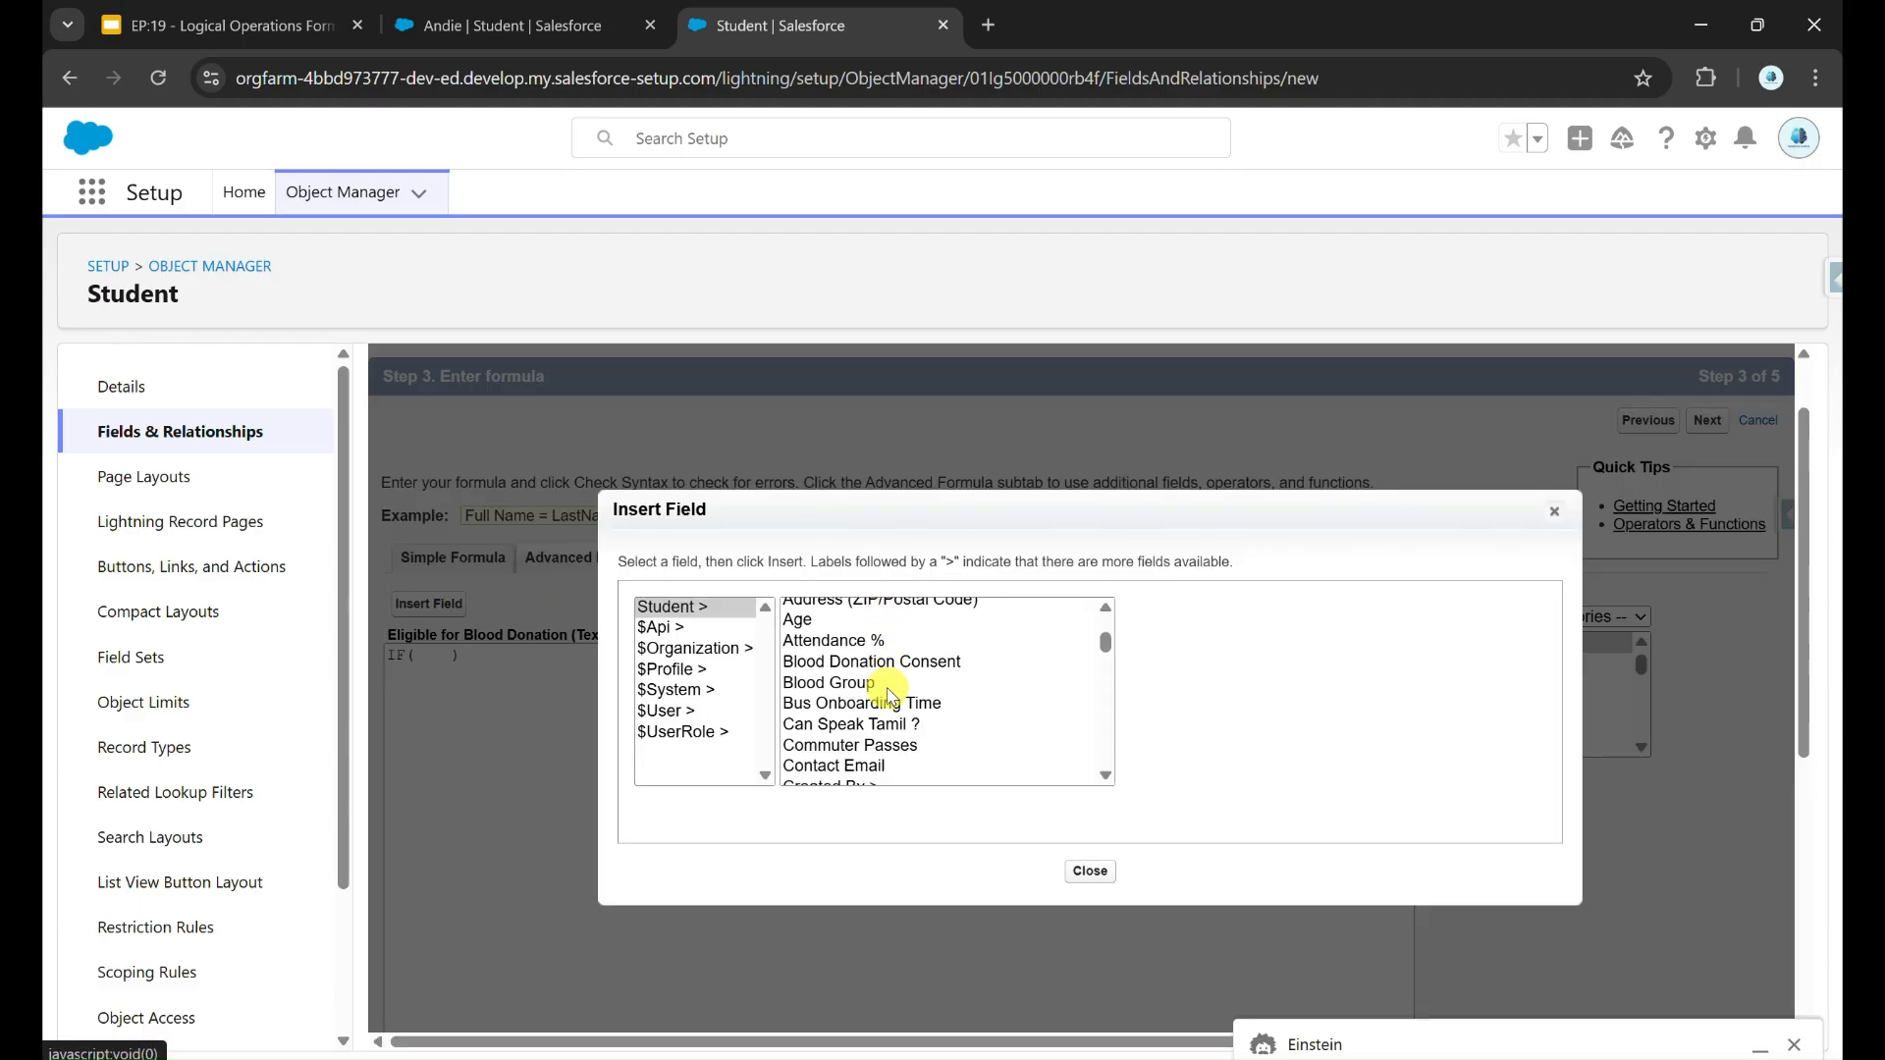
scroll(883, 695, "up", 5)
scroll(864, 706, "down", 1)
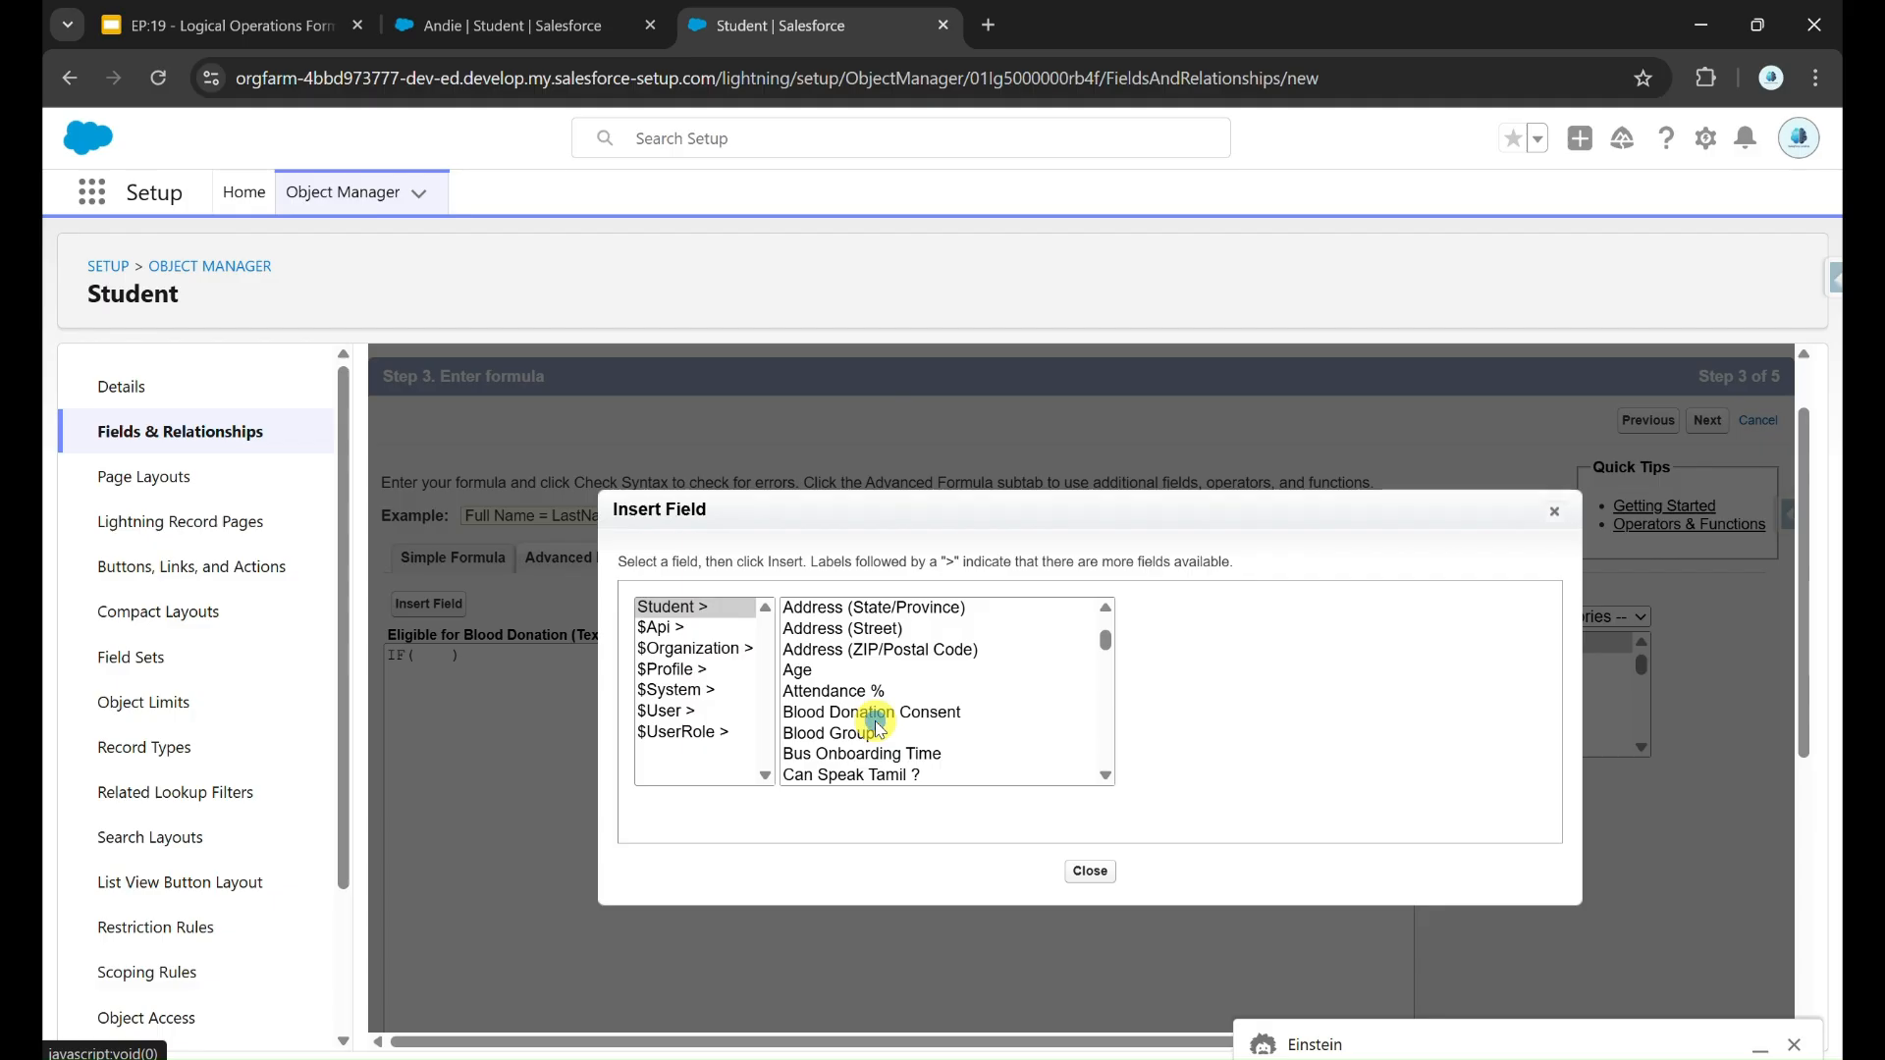
left_click(863, 713)
left_click(1245, 737)
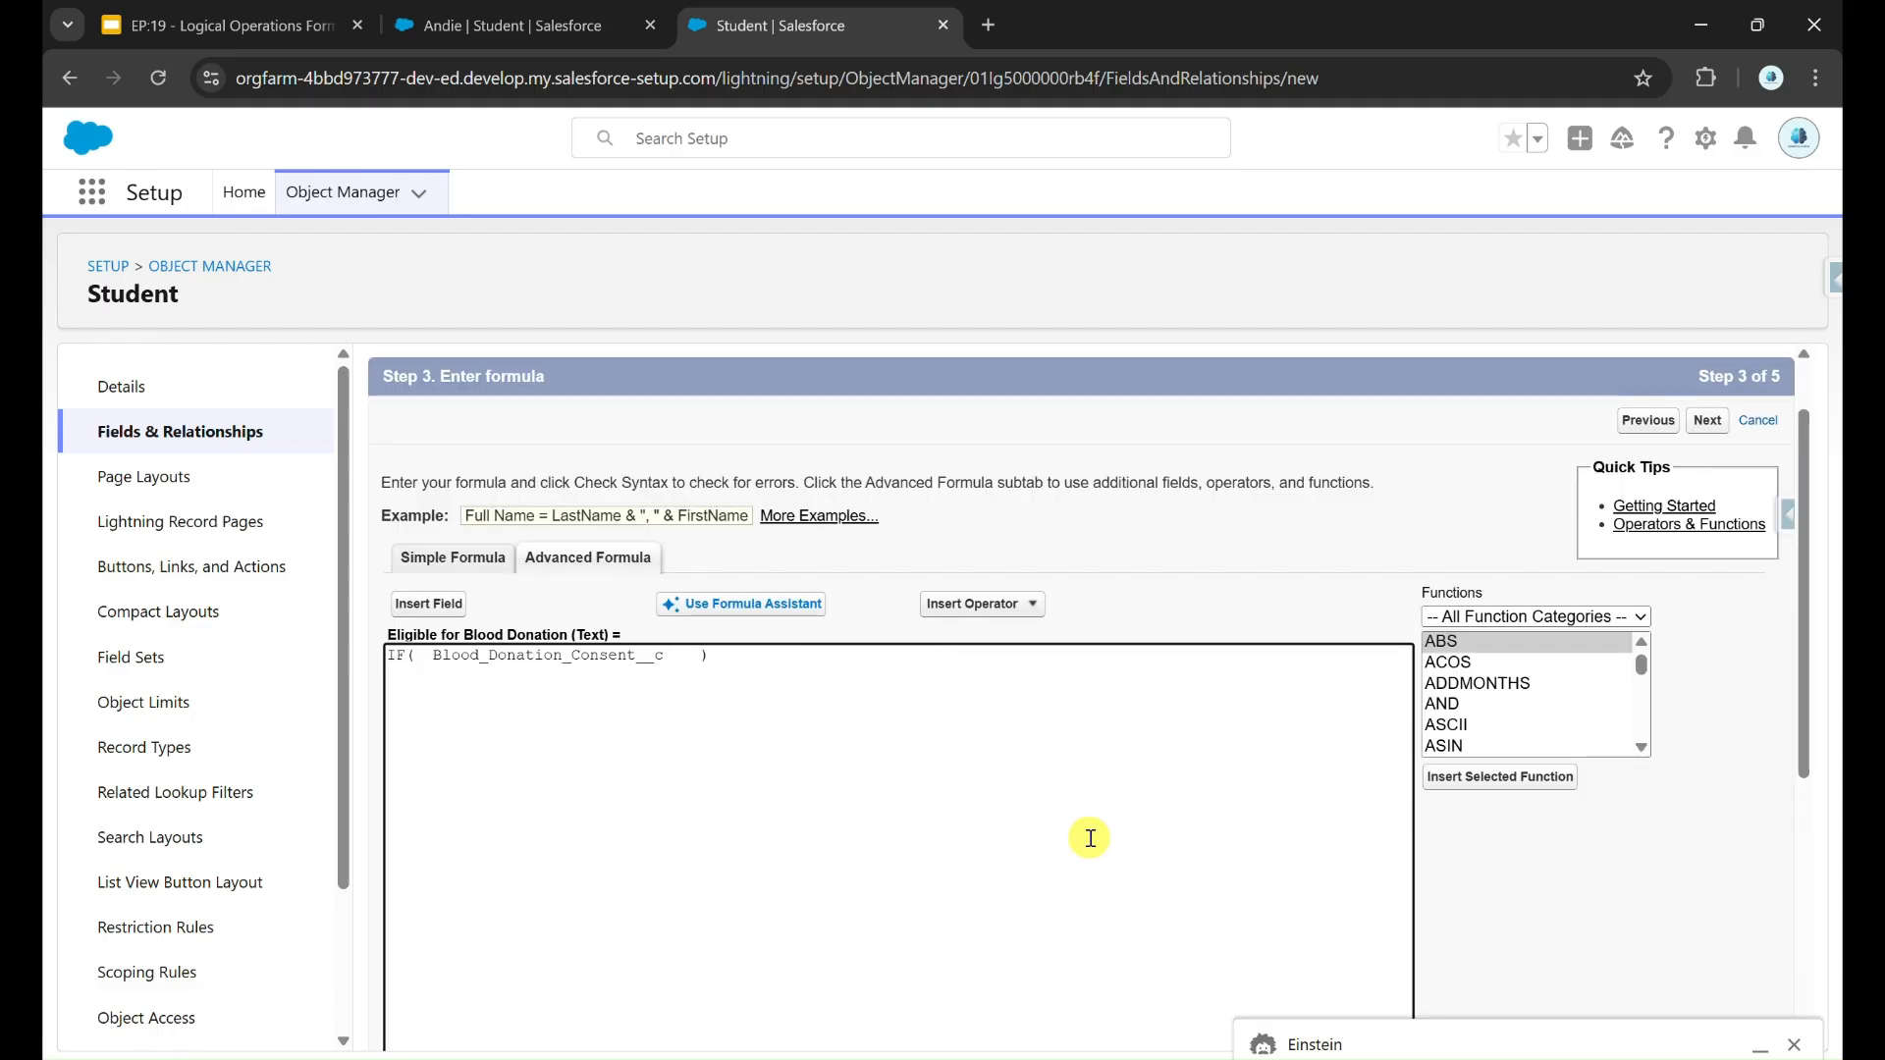
type("== 'Interested' &&")
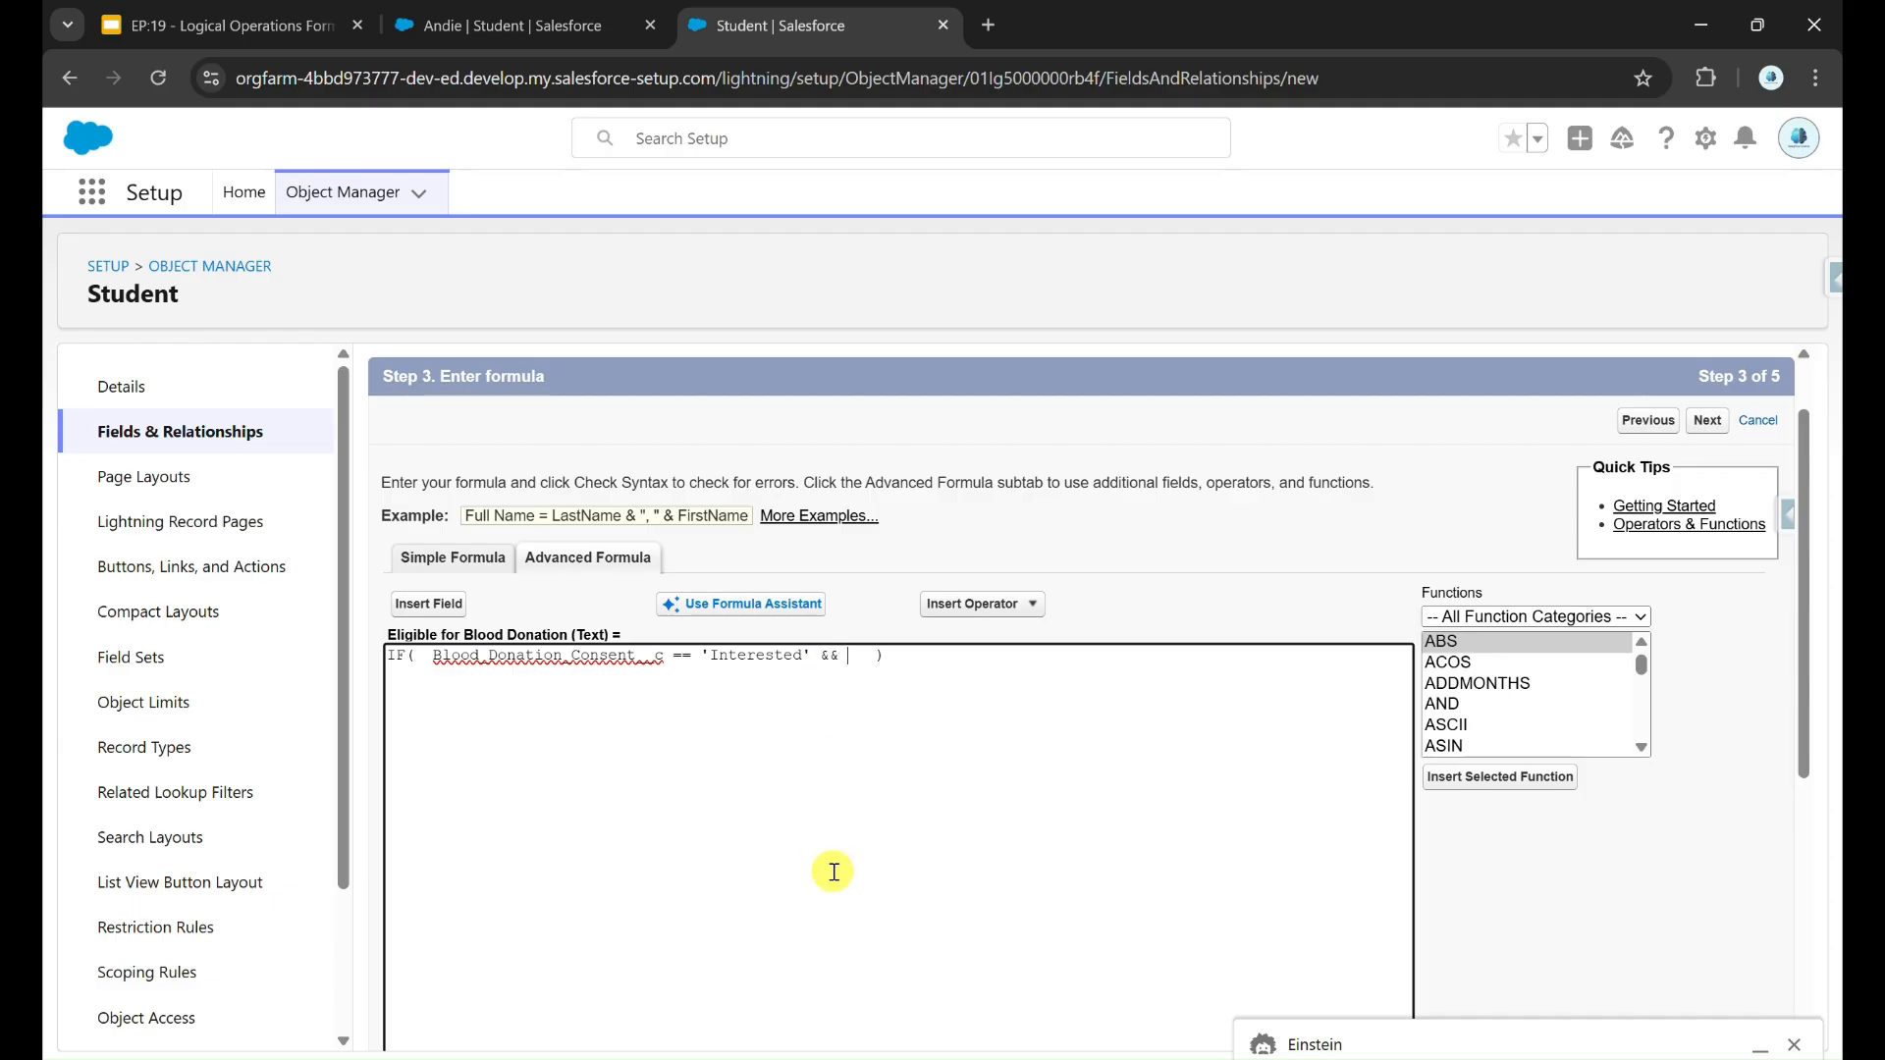
Step: Add the Hemoglobin Level (g/dL) field to the IF condition as Hemoglobin_Level_g_dL__c > 12, followed by &&
left_click(429, 604)
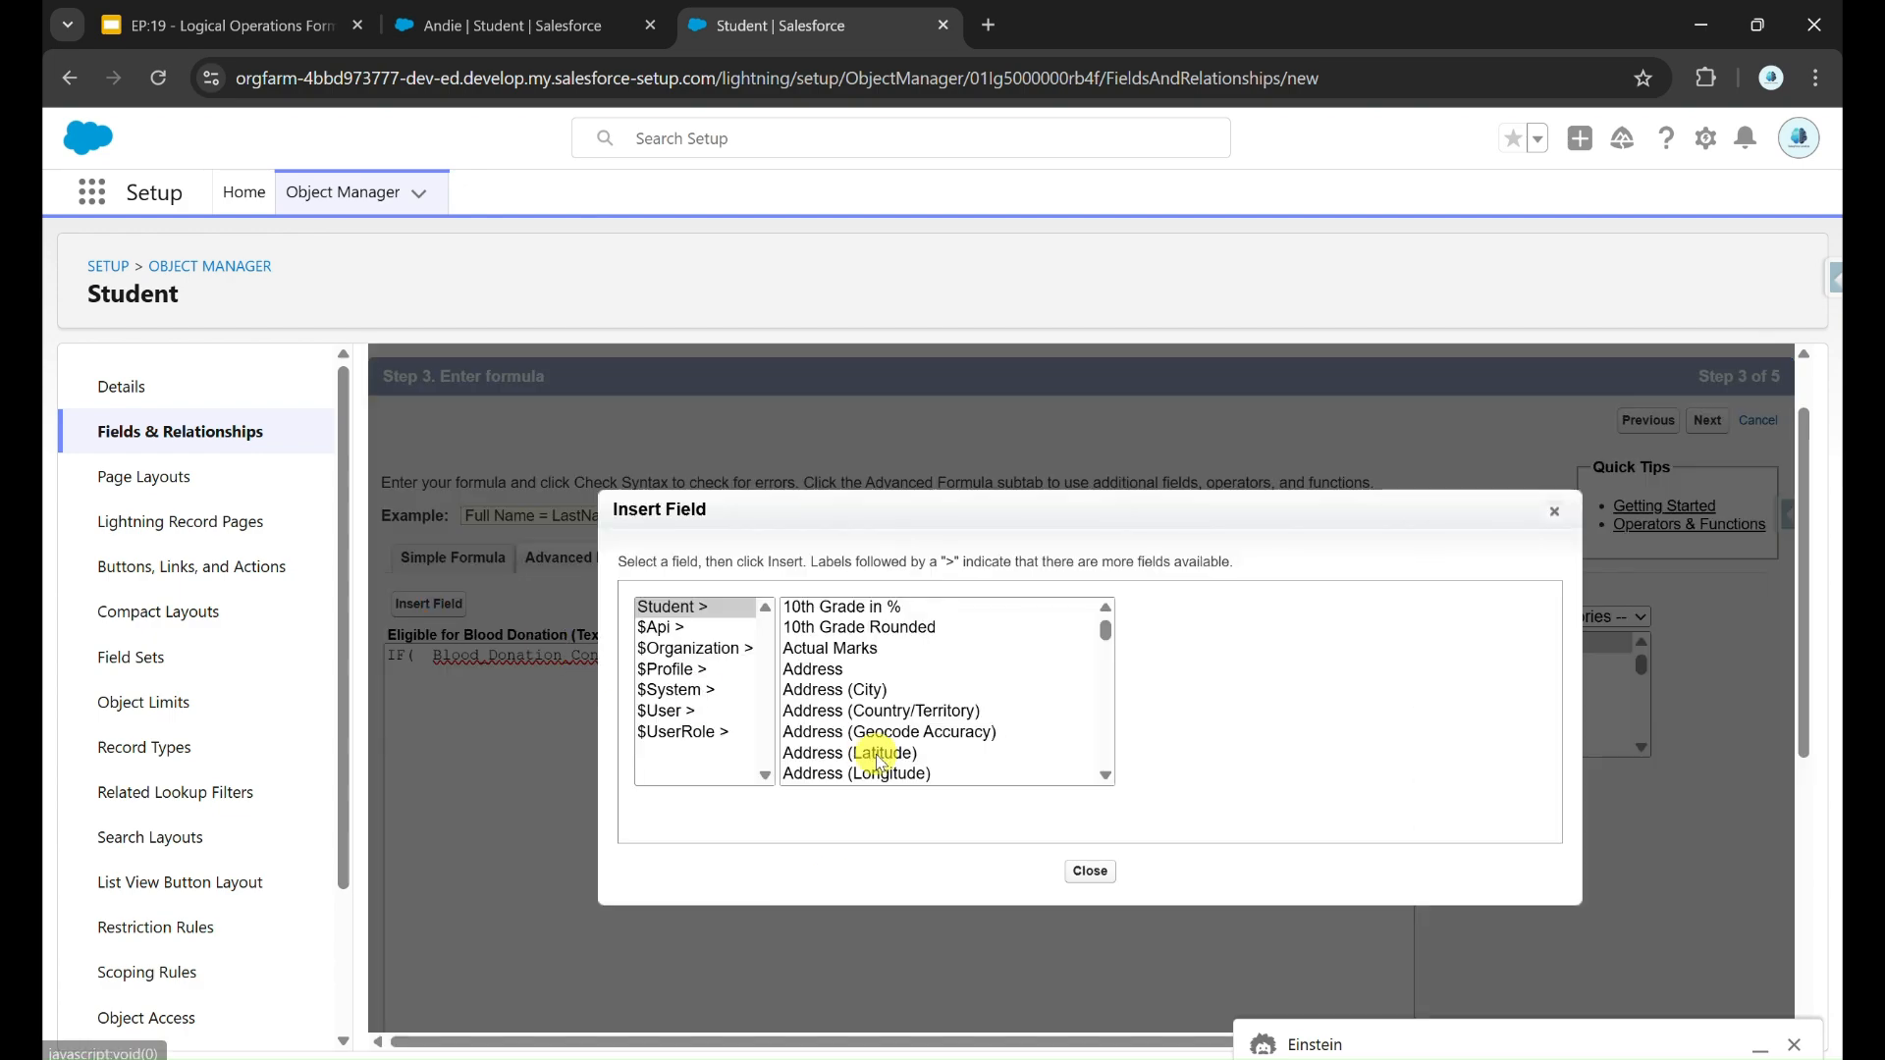
scroll(881, 763, "down", 8)
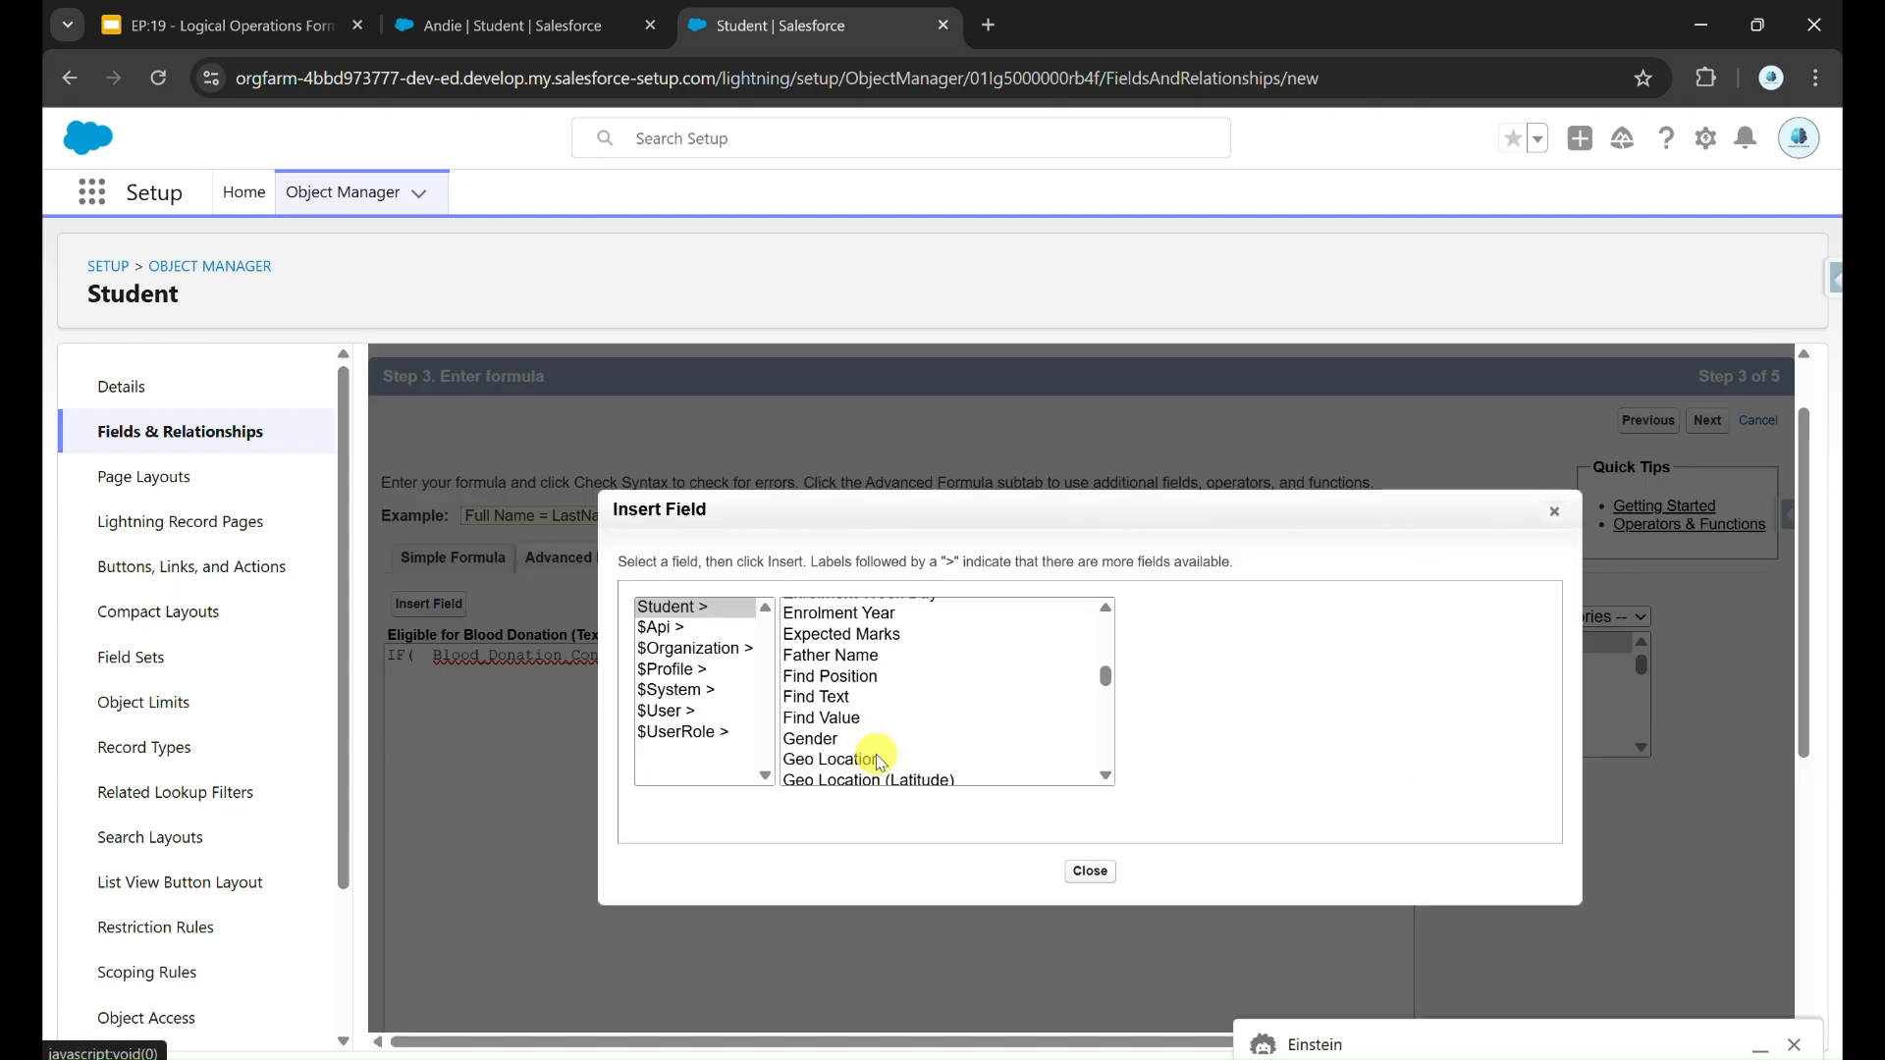
left_click(893, 726)
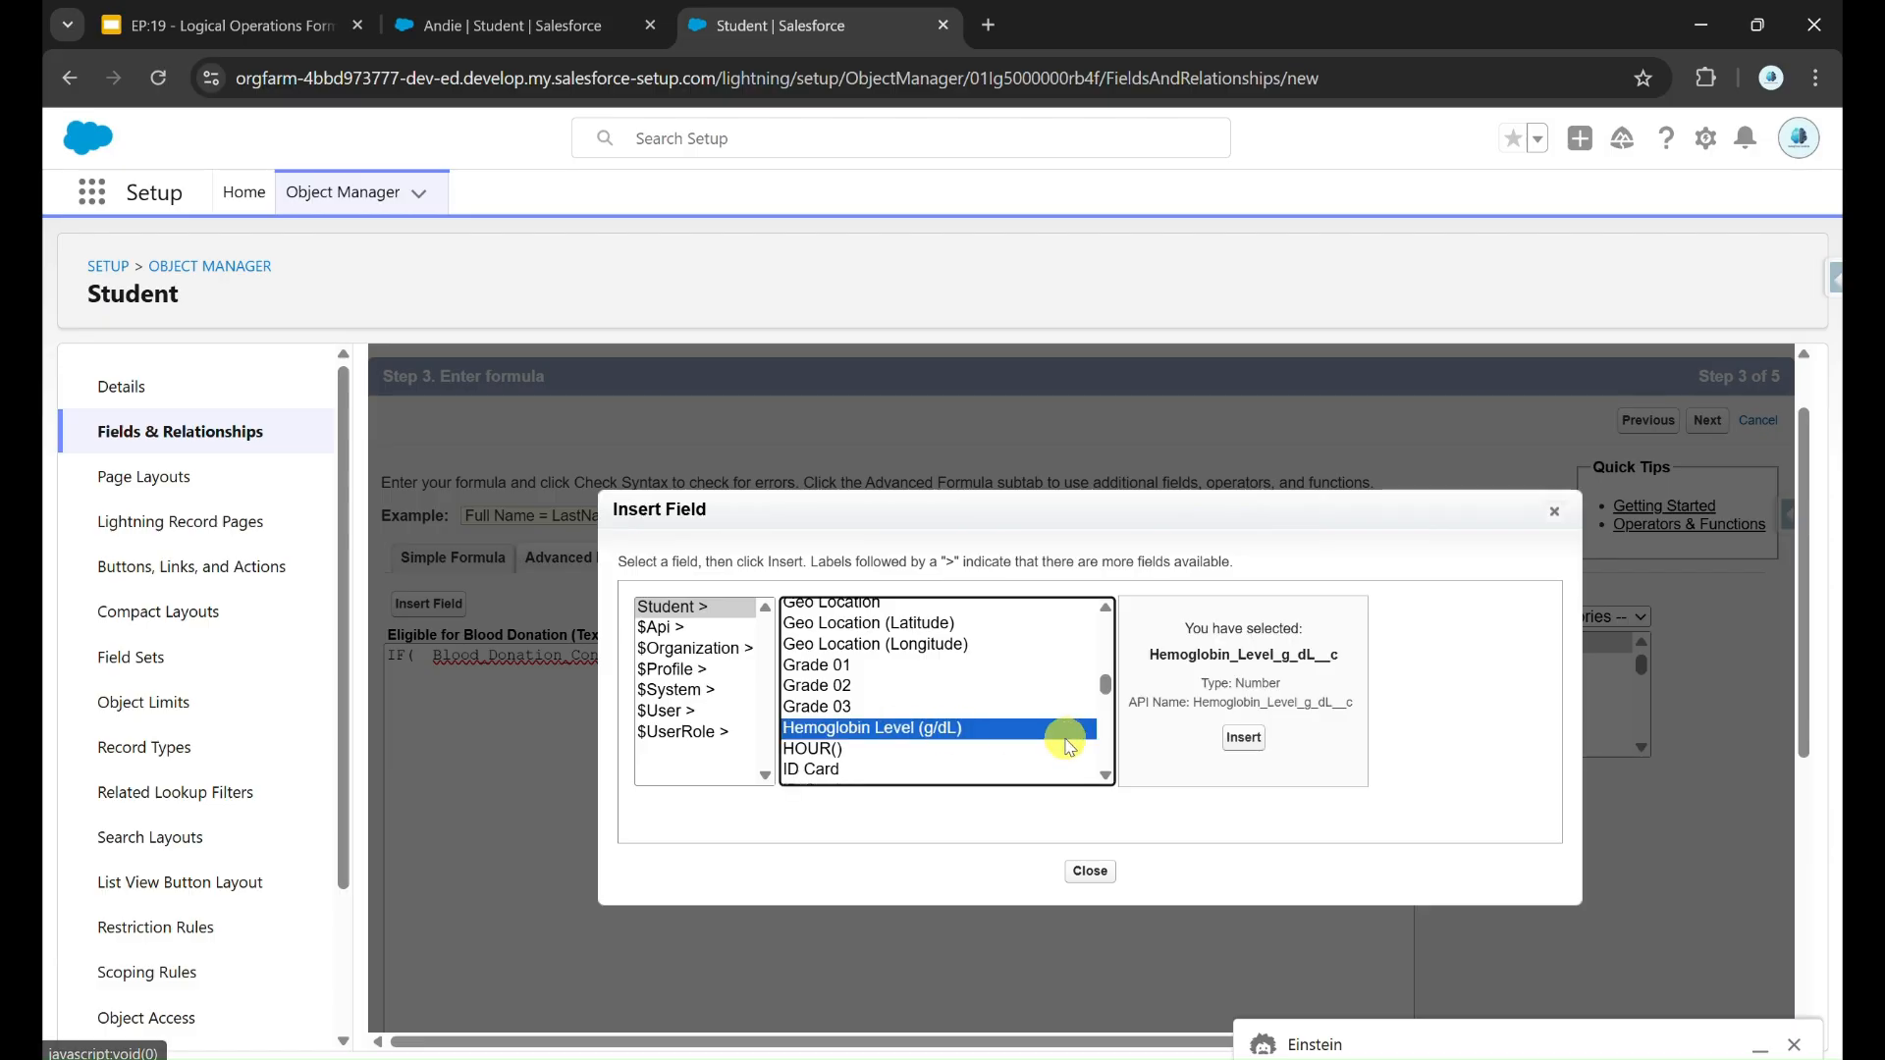
left_click(1243, 742)
type("> 12 &&")
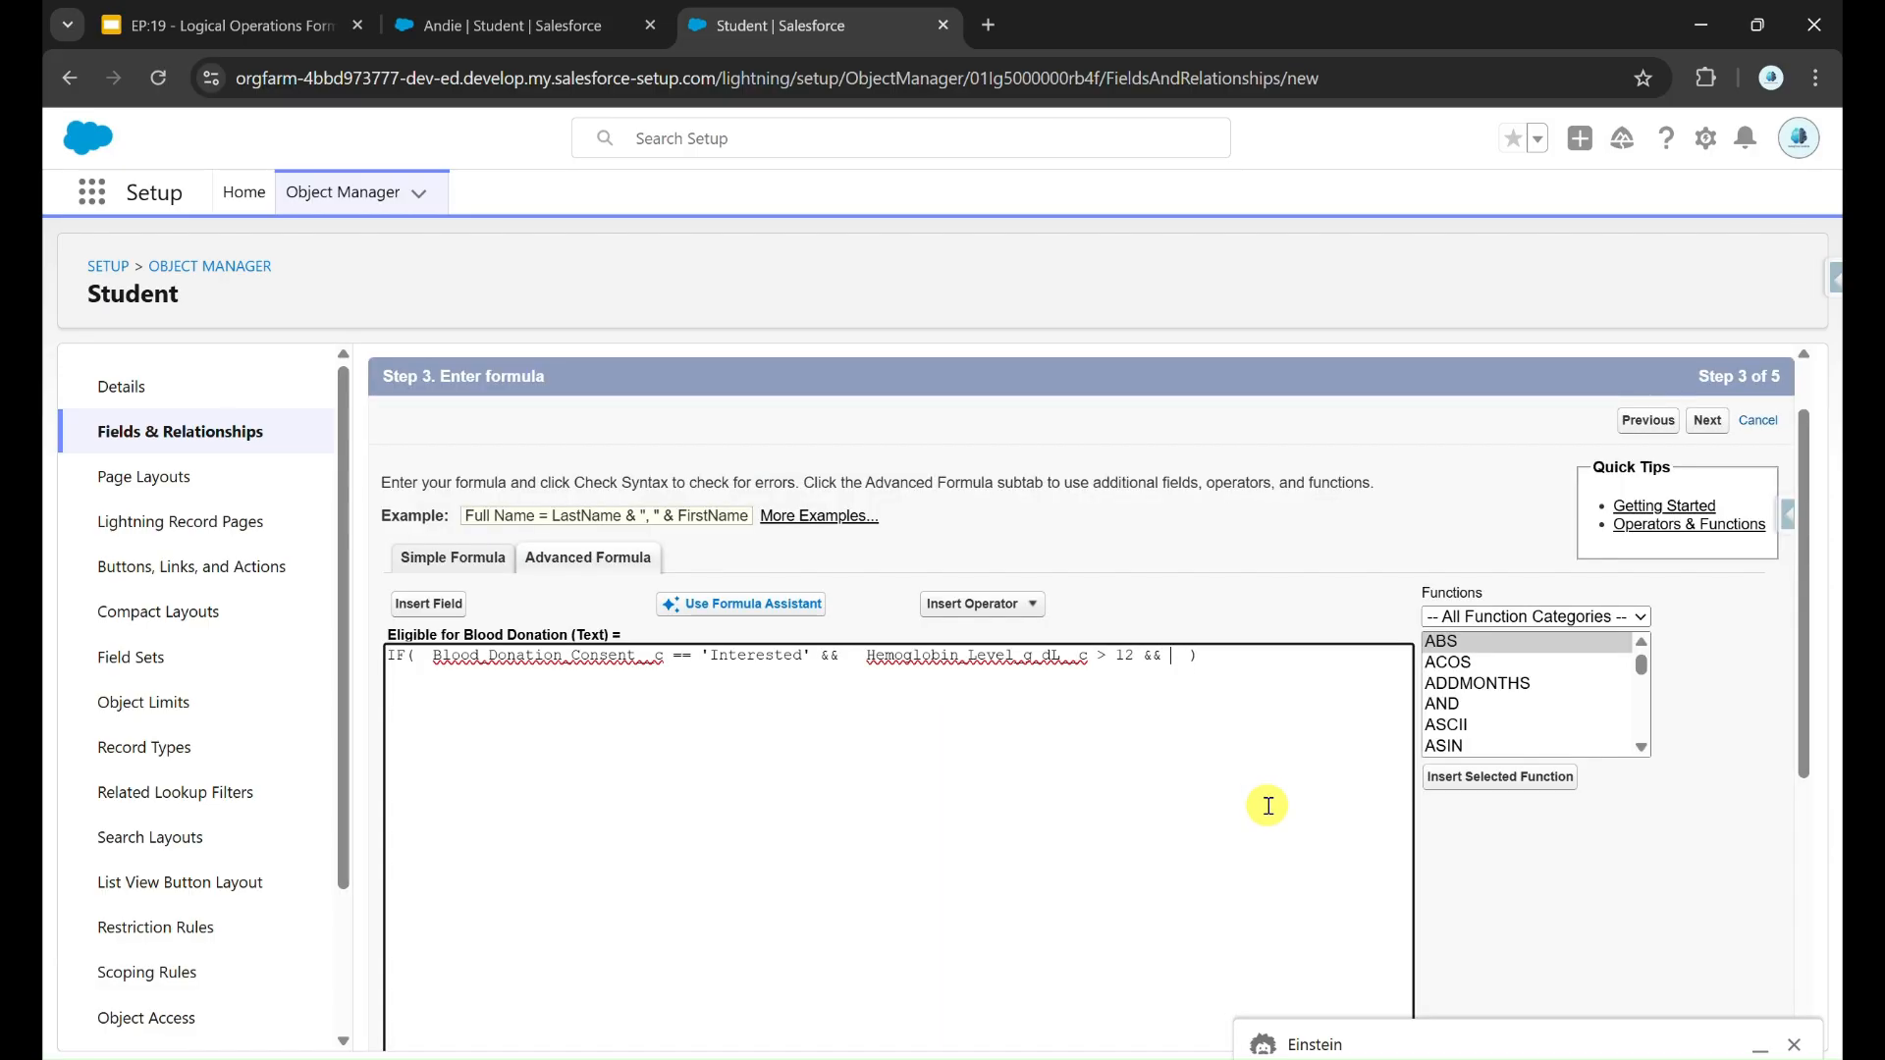
Step: Add the condition Weight__c > 50 and complete the IF formula with the results 'Eligible' and 'Not Eligible'
left_click(429, 603)
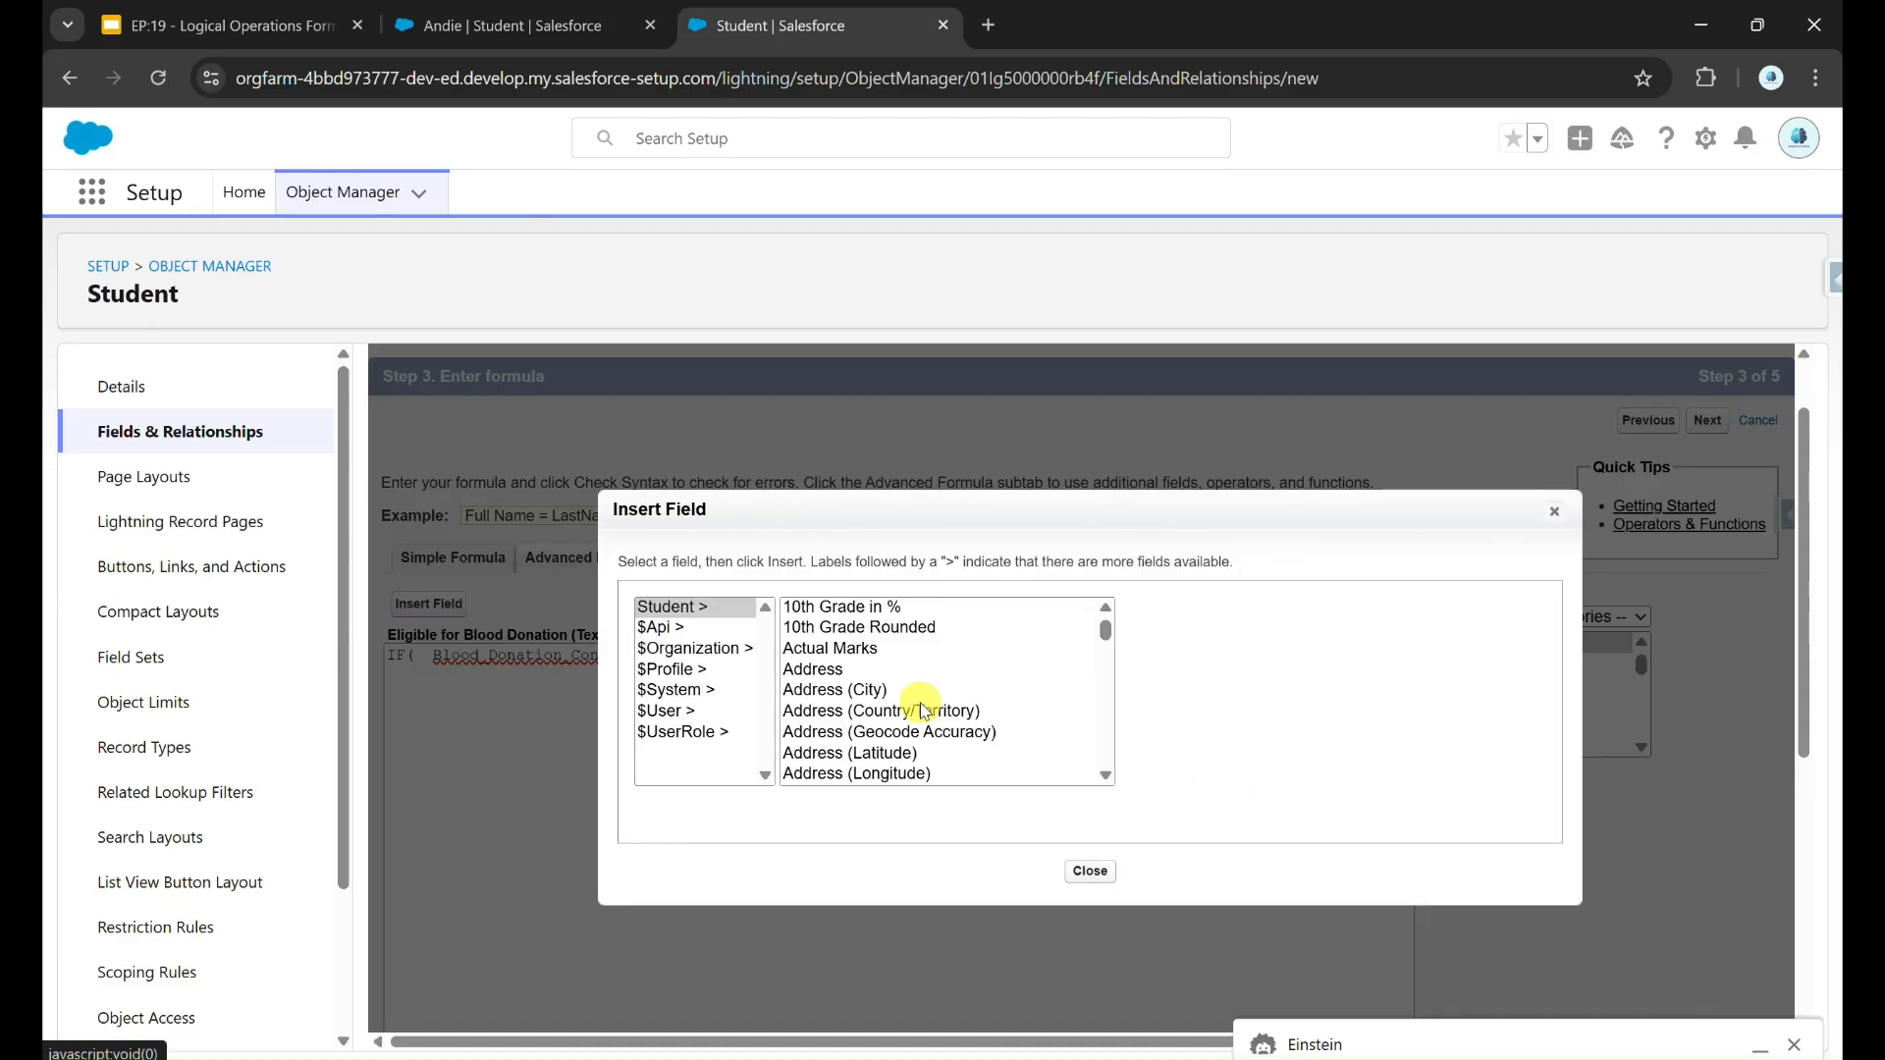
scroll(923, 709, "down", 20)
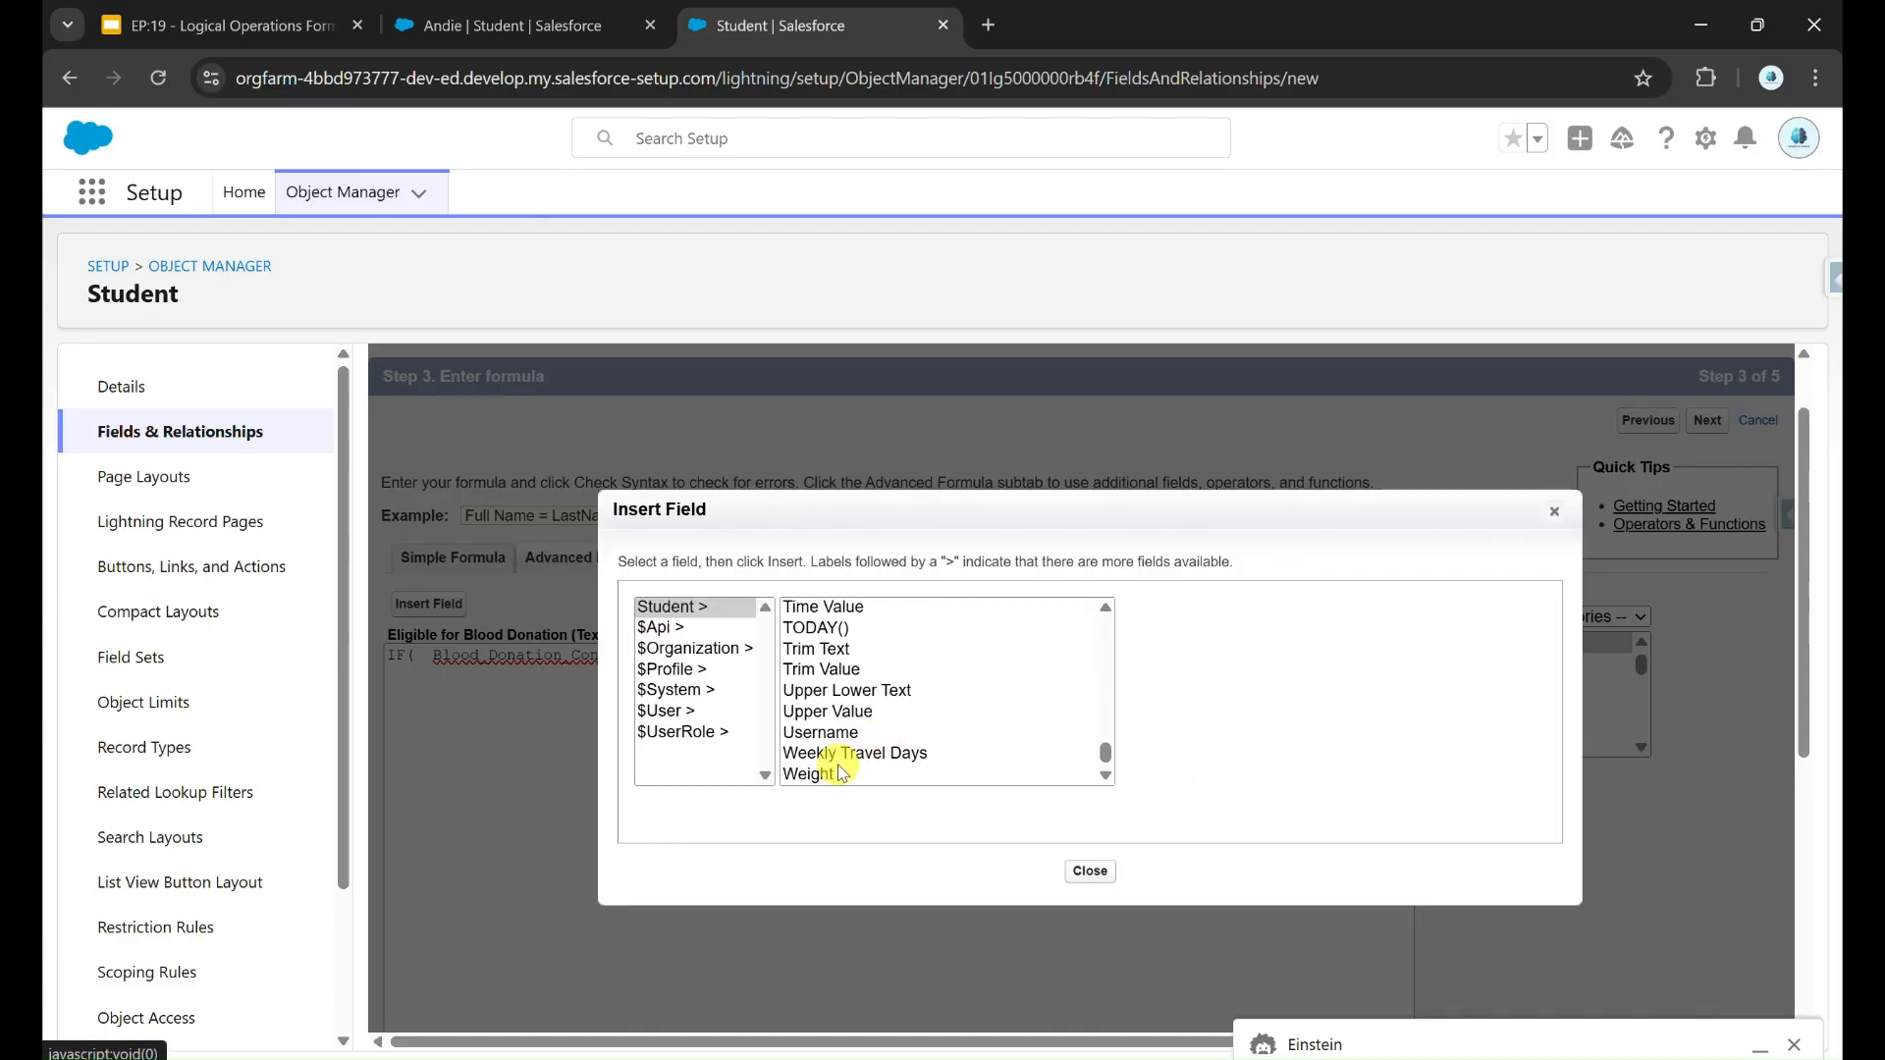
left_click(841, 773)
left_click(1191, 742)
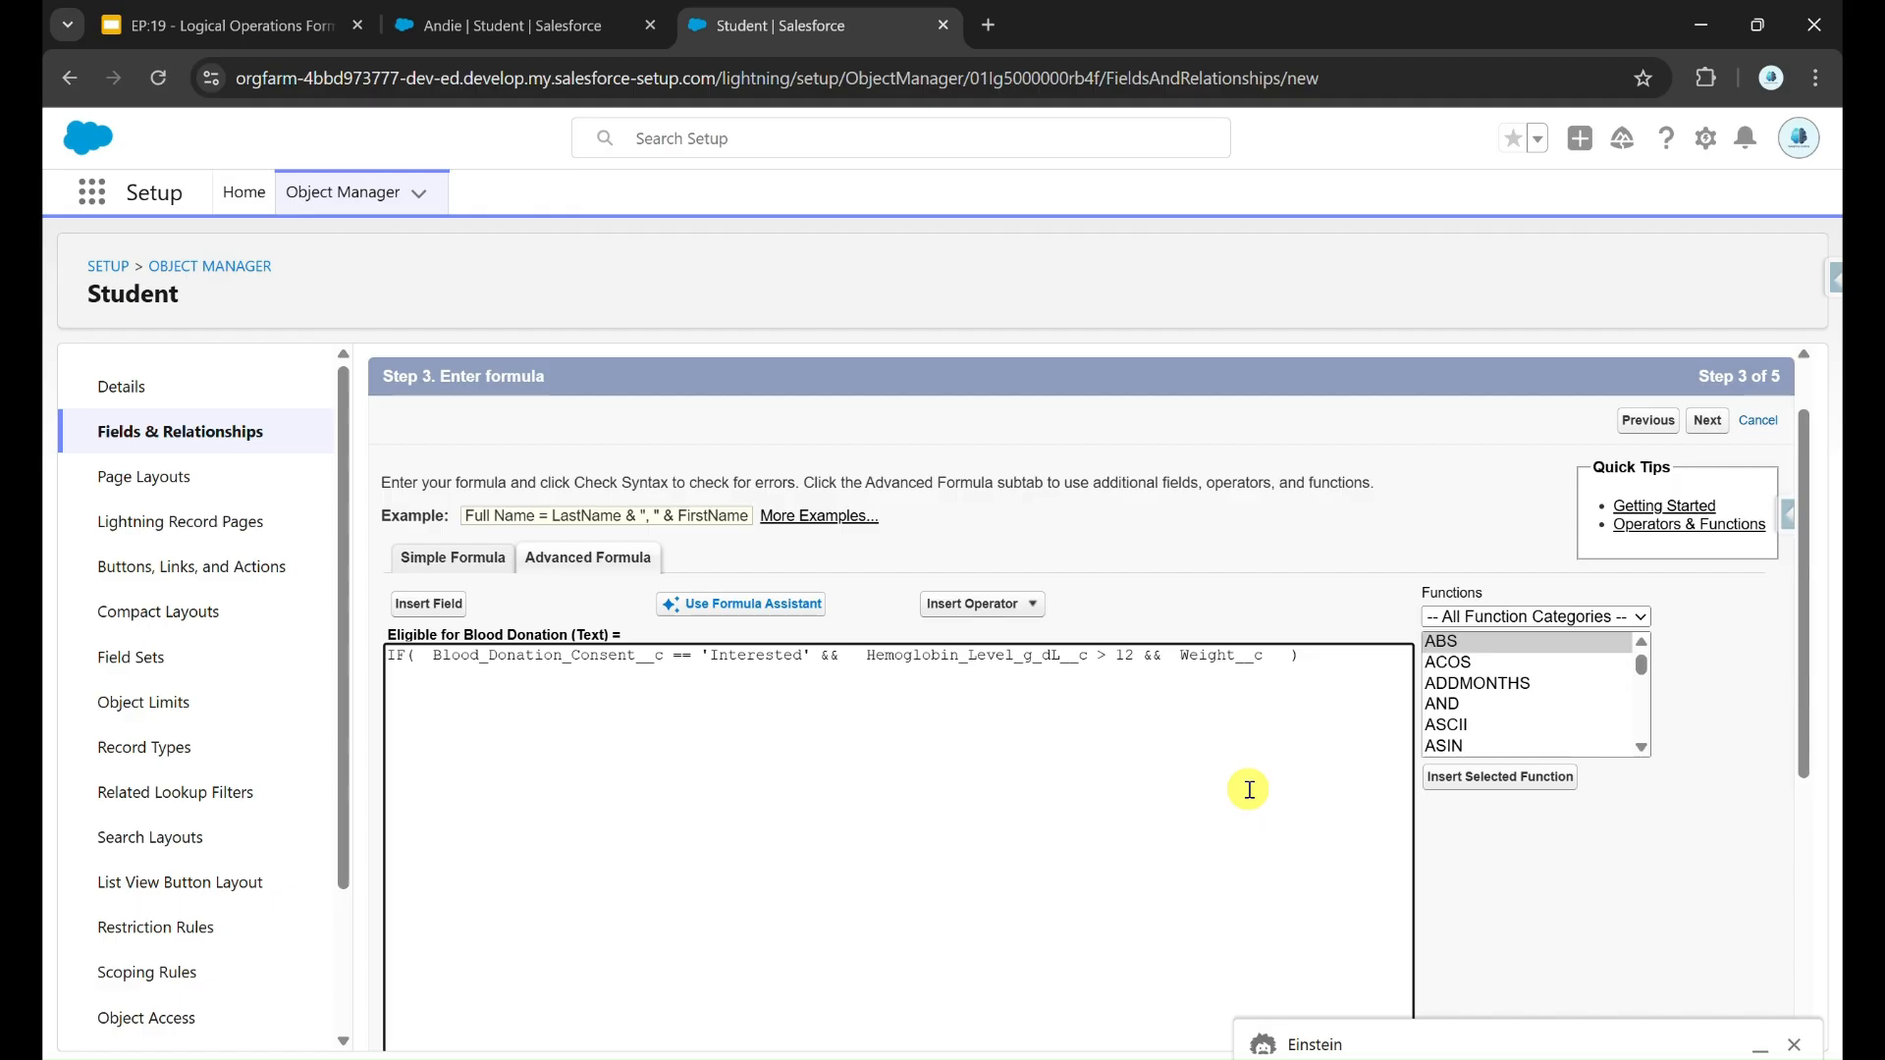
type("> 50,")
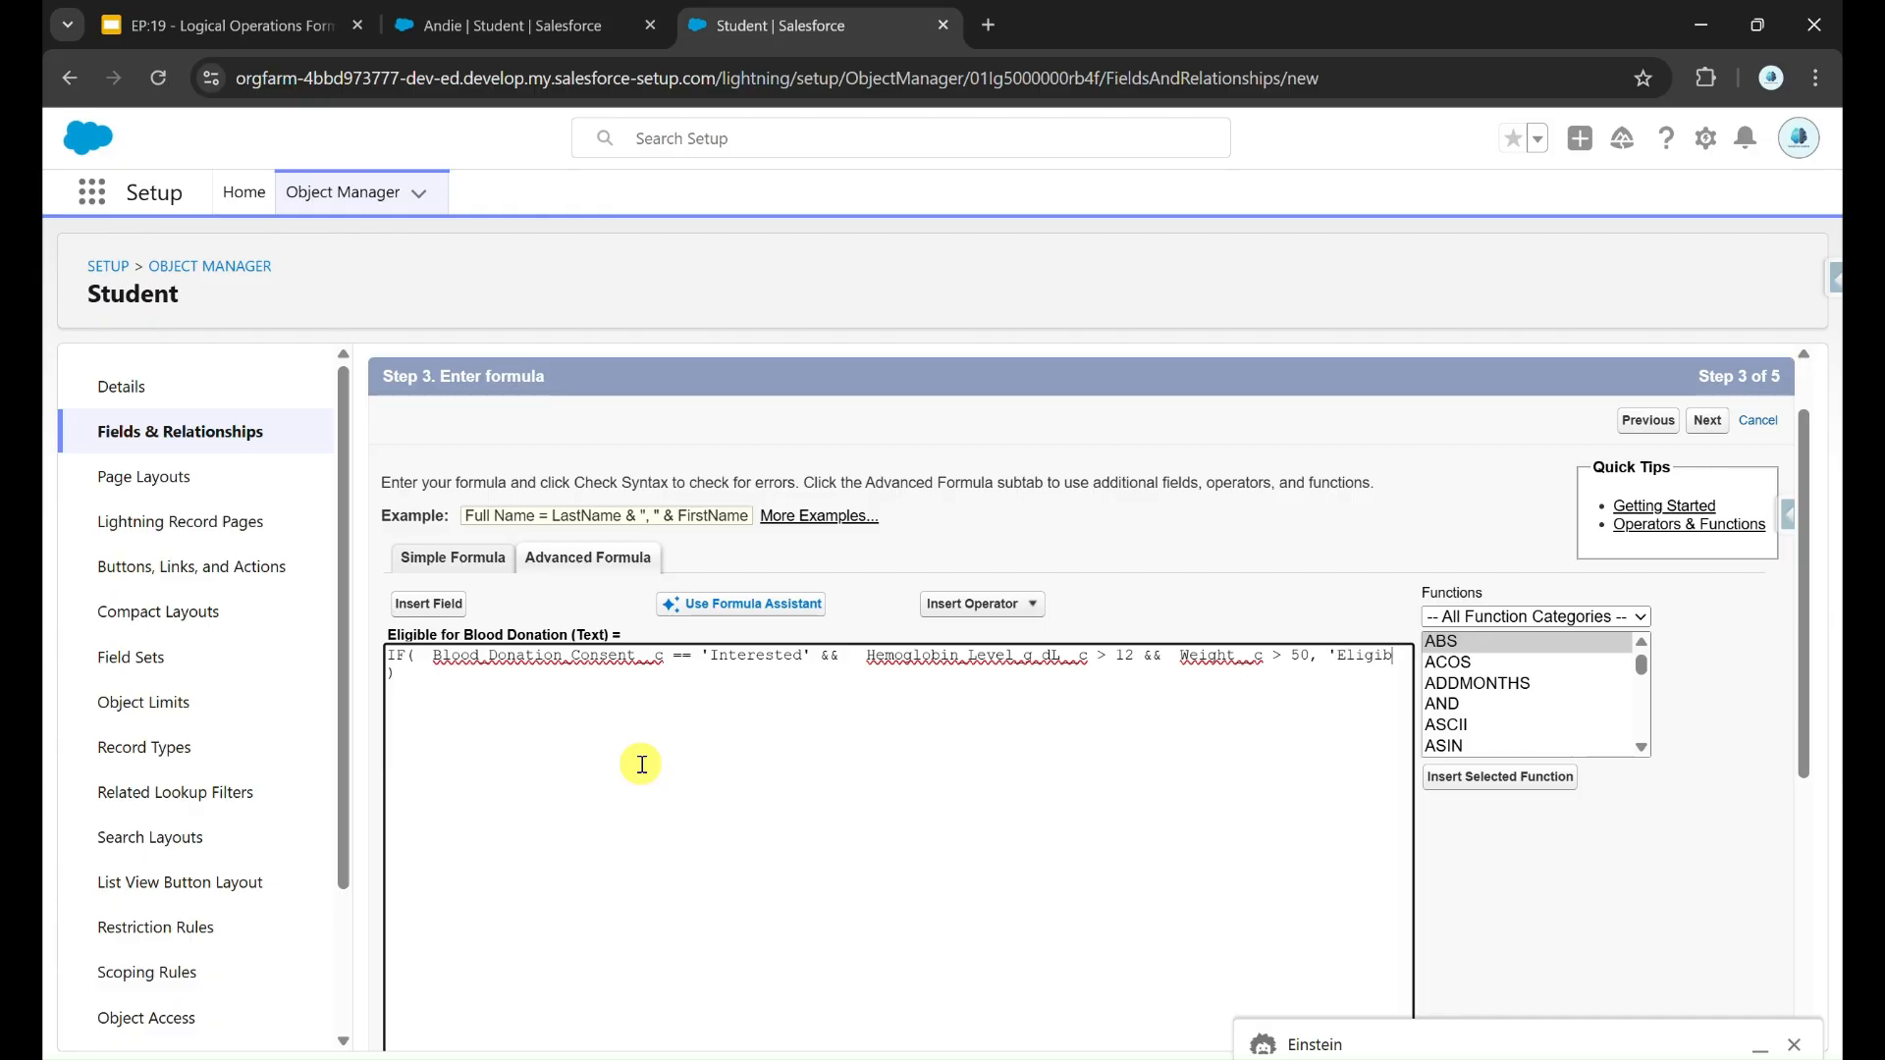
type(" 'Eligible', 'Not Eligible'")
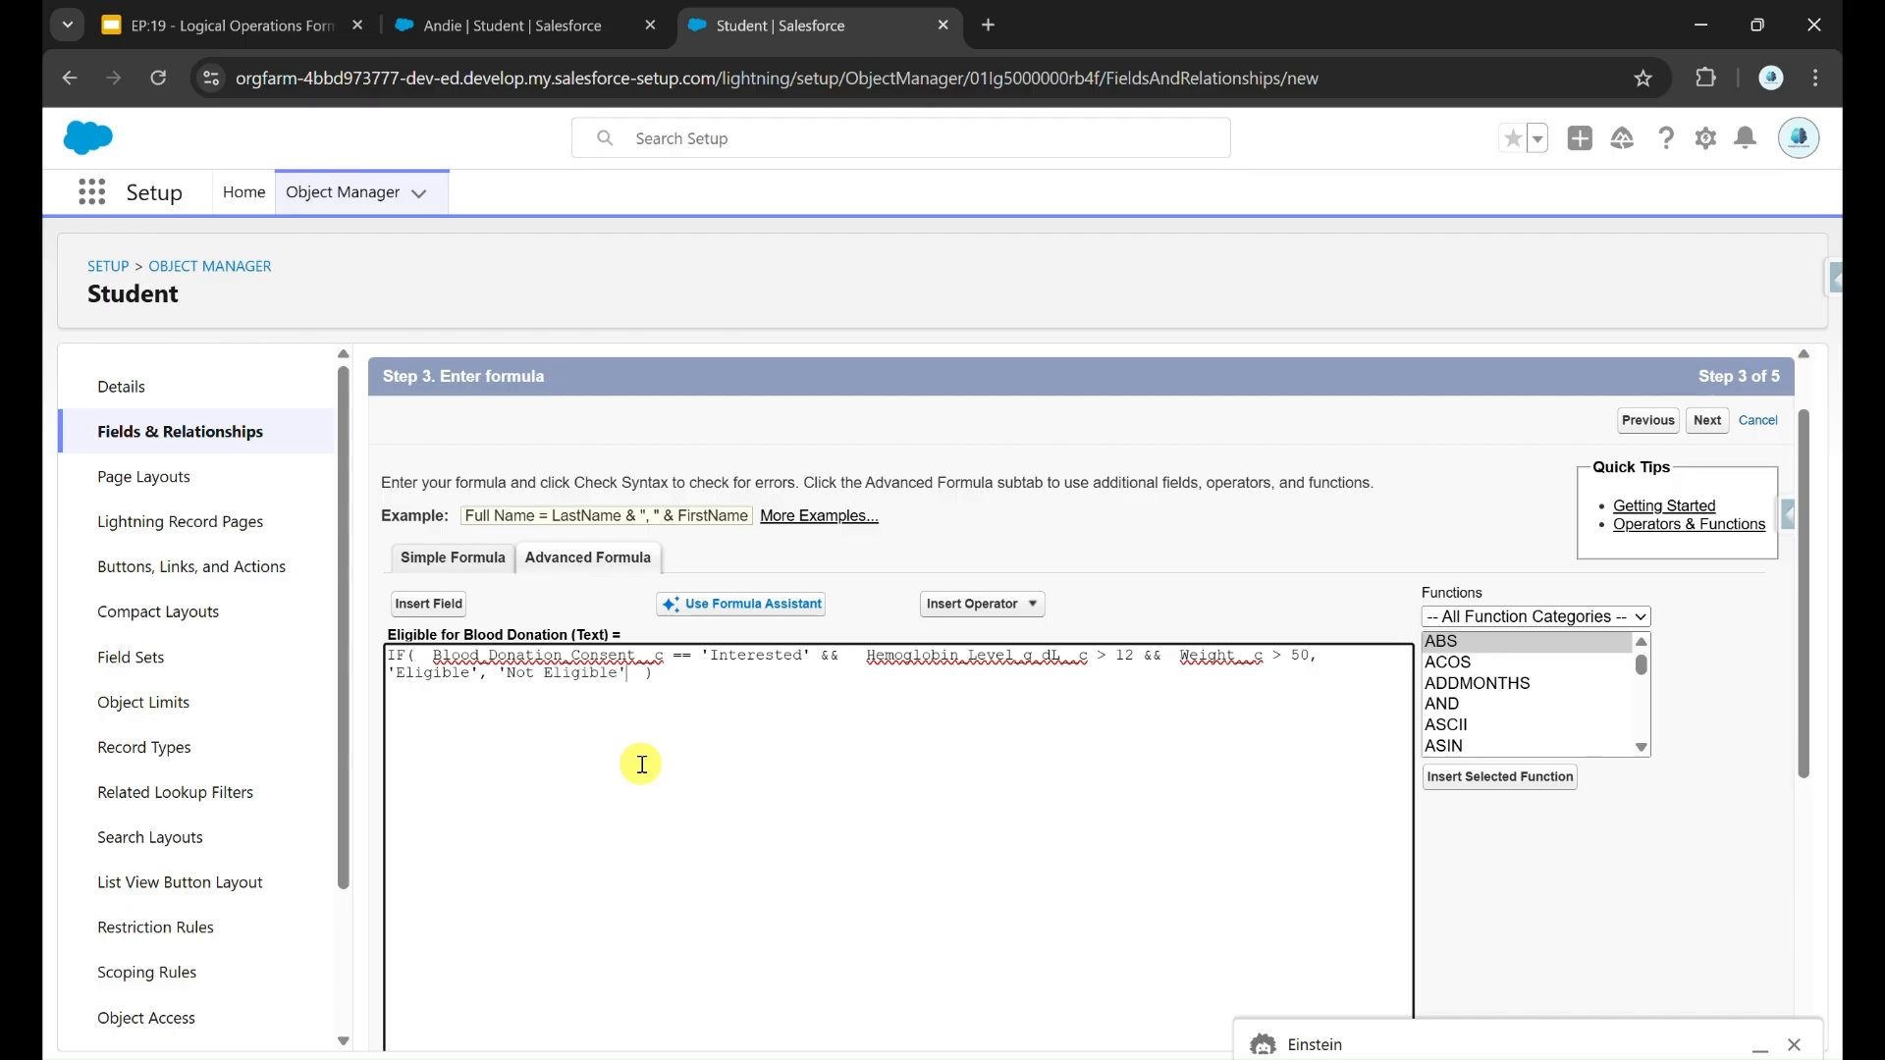
Step: Check the formula's syntax and read the message about the Blood_Donation_Consent__c field
scroll(623, 766, "down", 3)
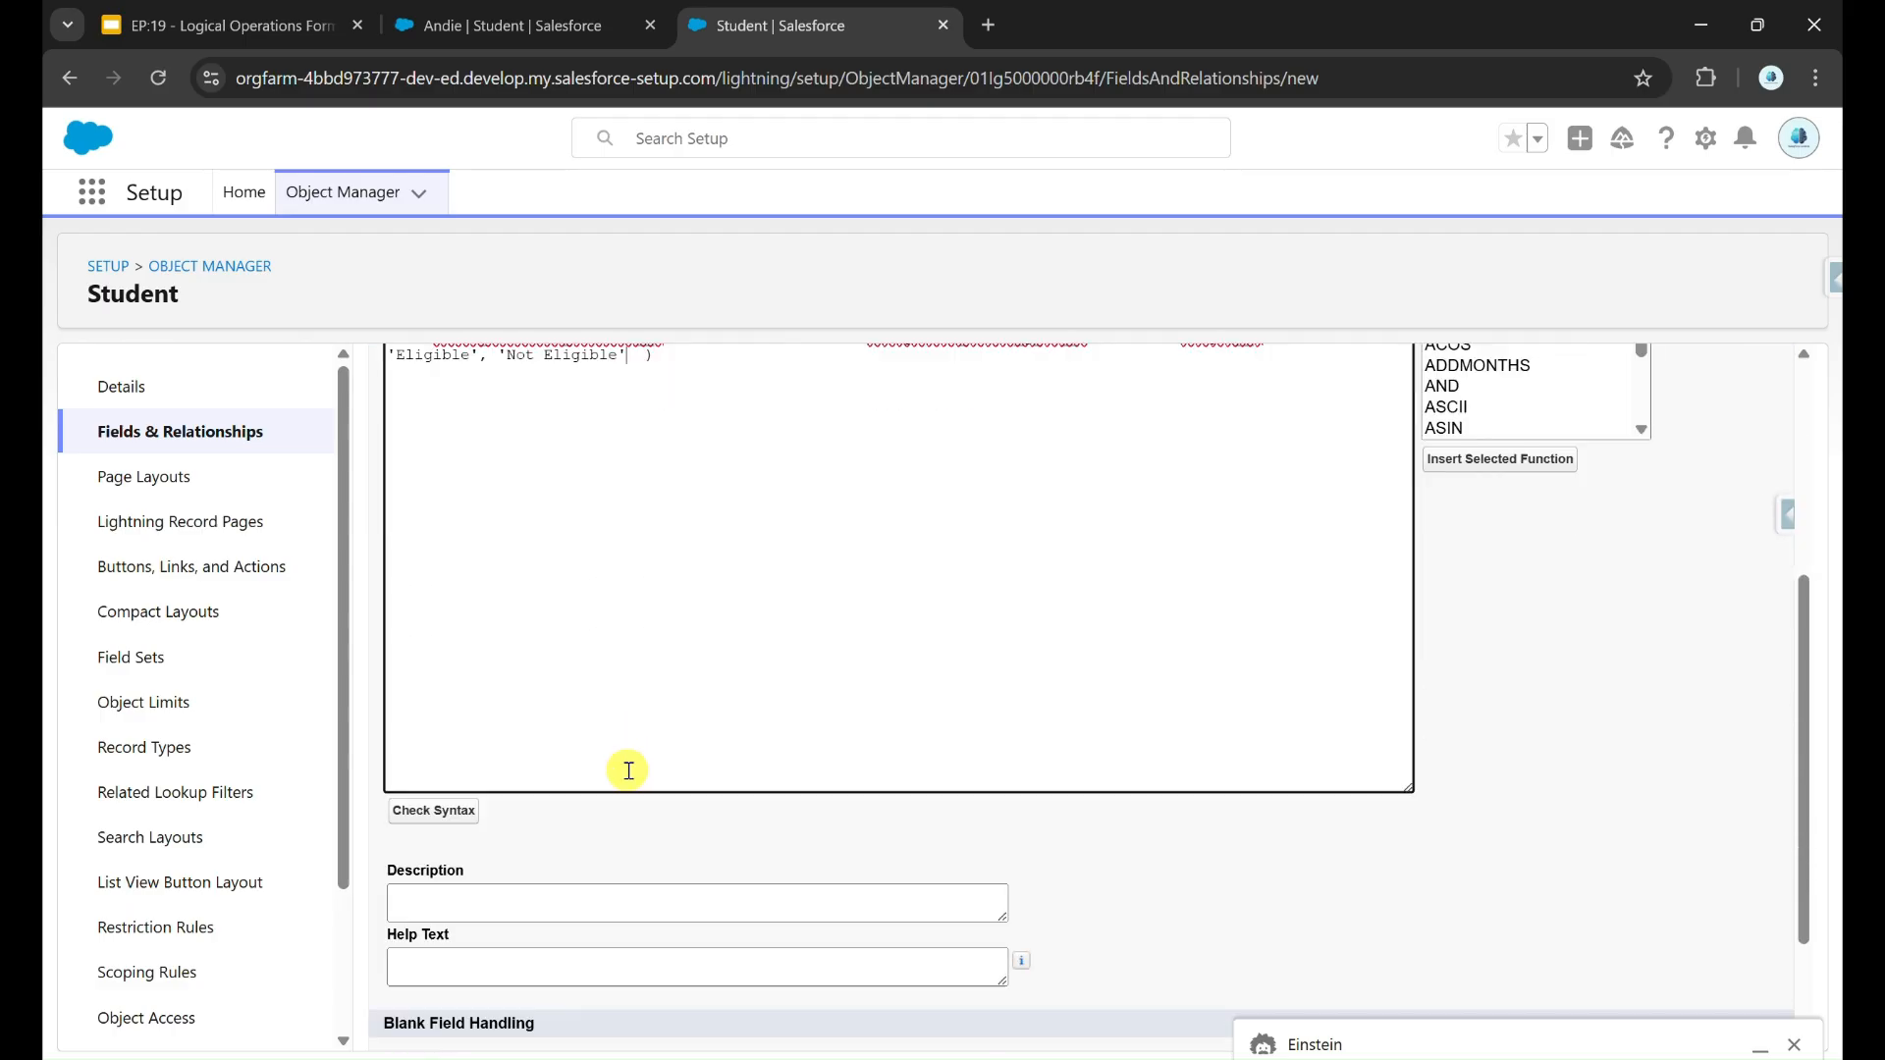
left_click(451, 810)
scroll(840, 779, "down", 5)
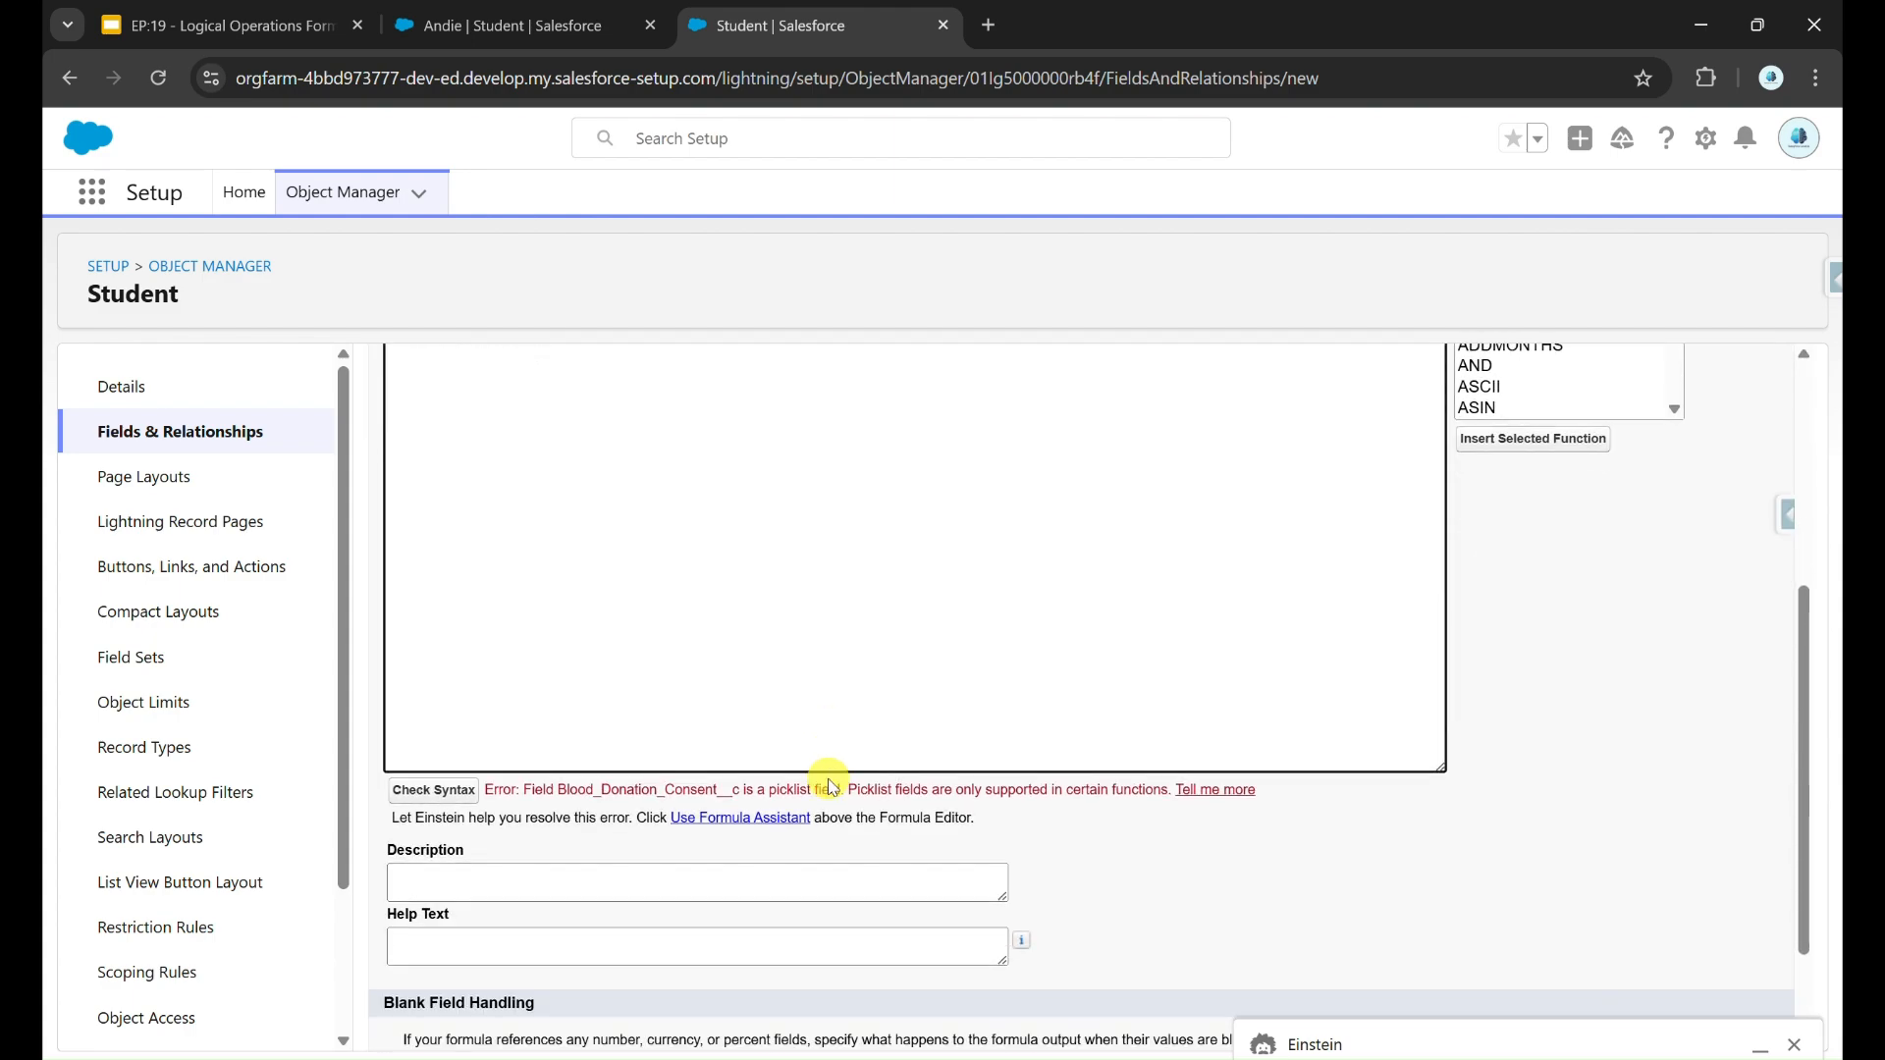
scroll(674, 782, "up", 1)
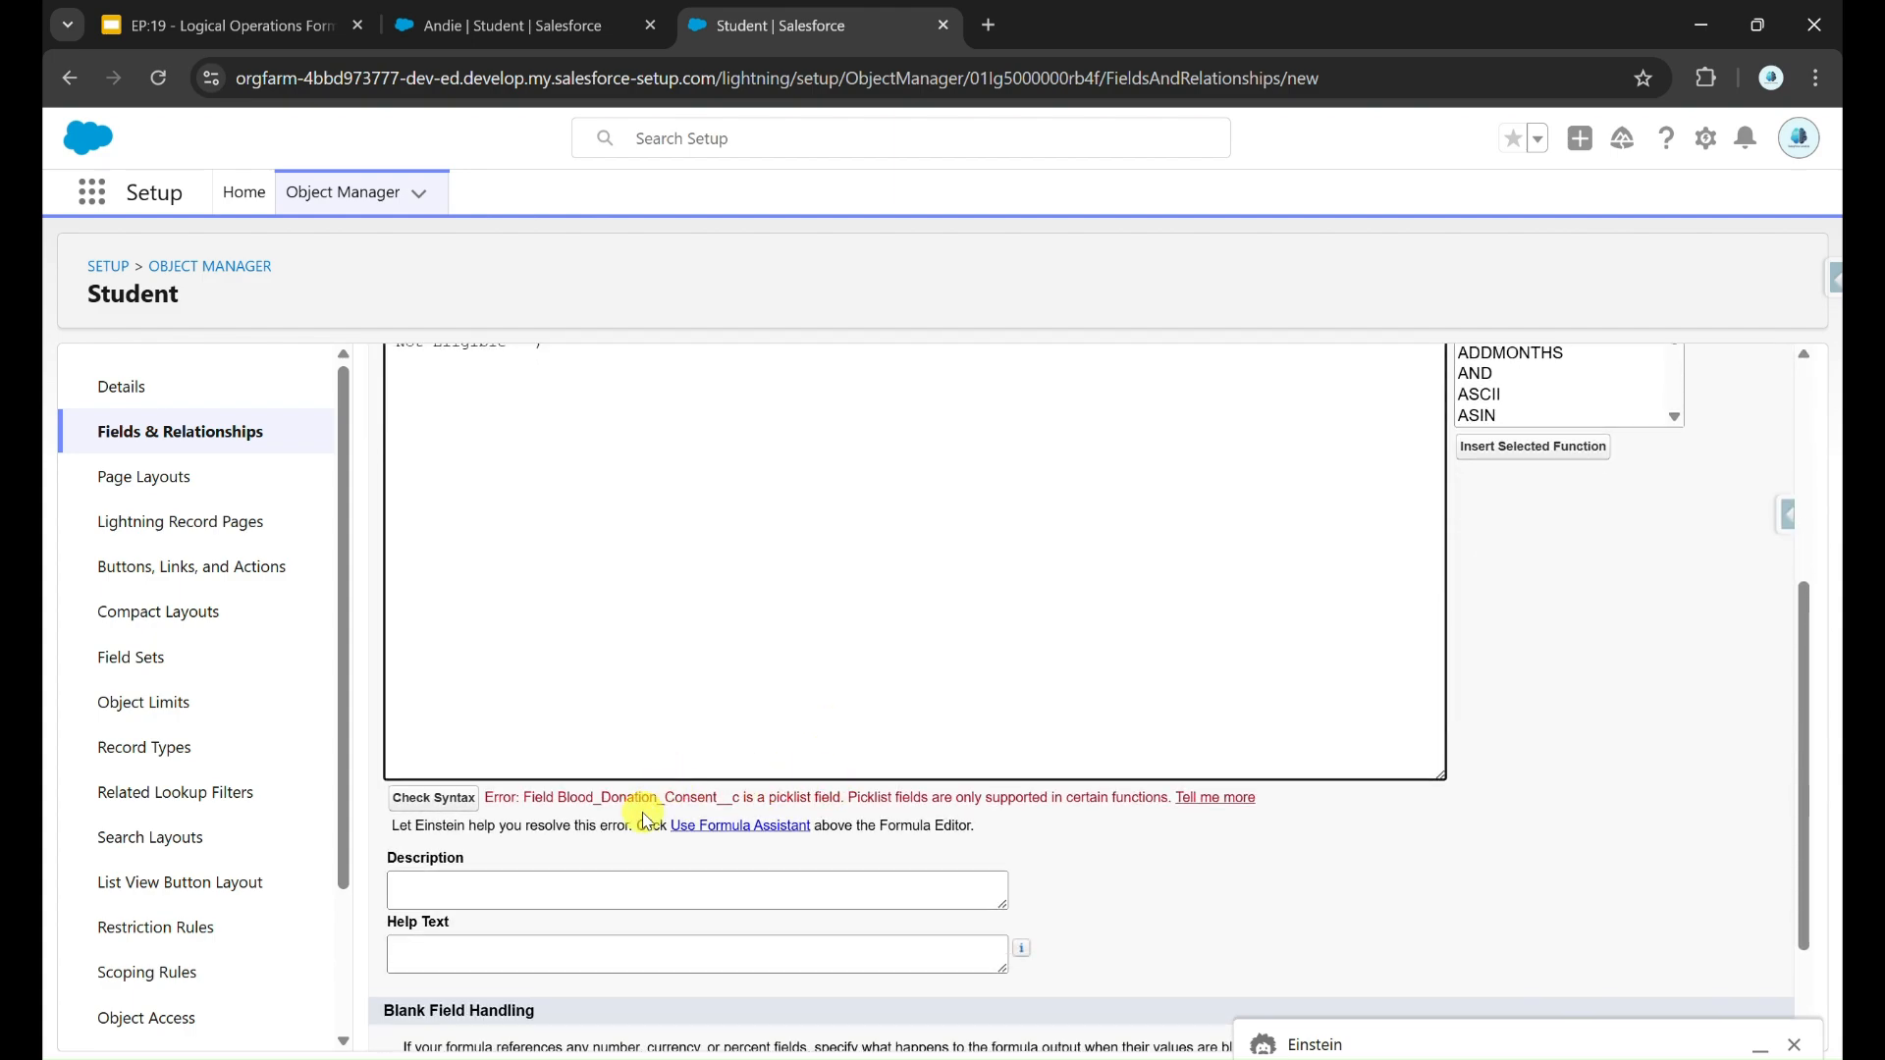
double_click(653, 798)
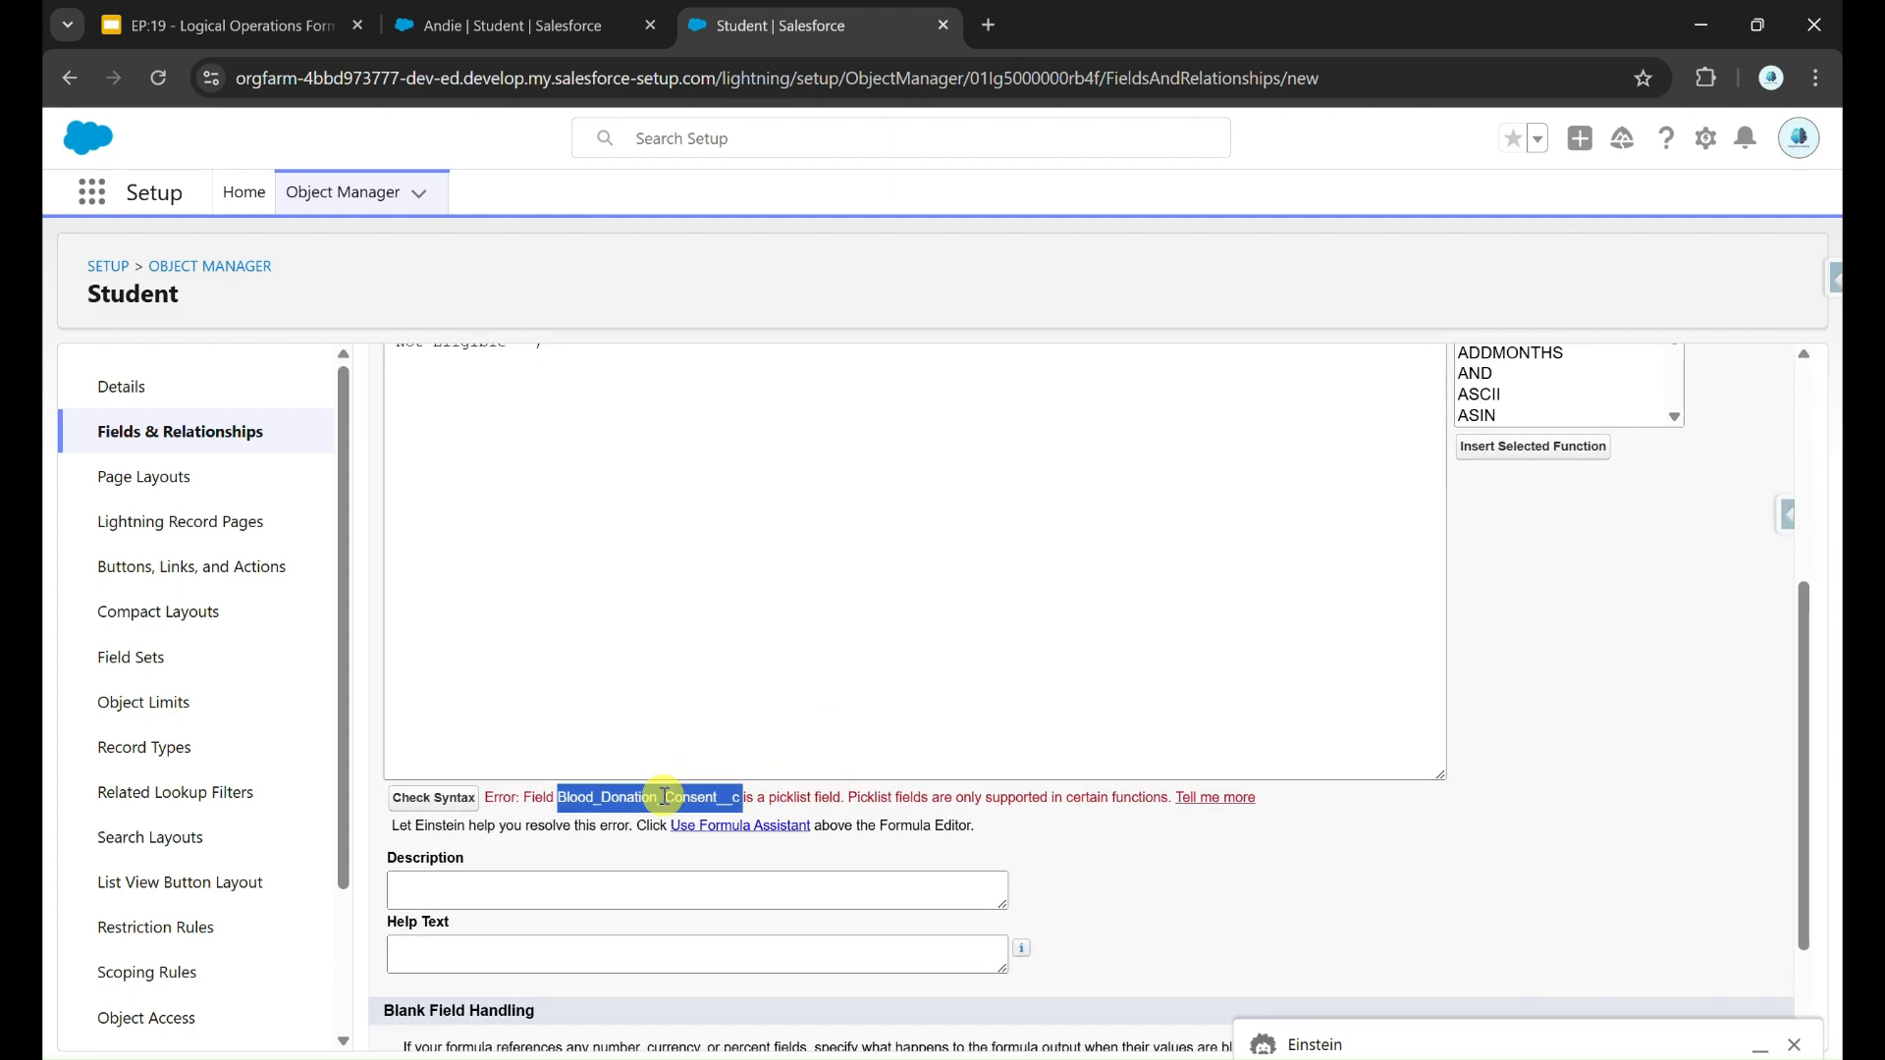
left_click(833, 797)
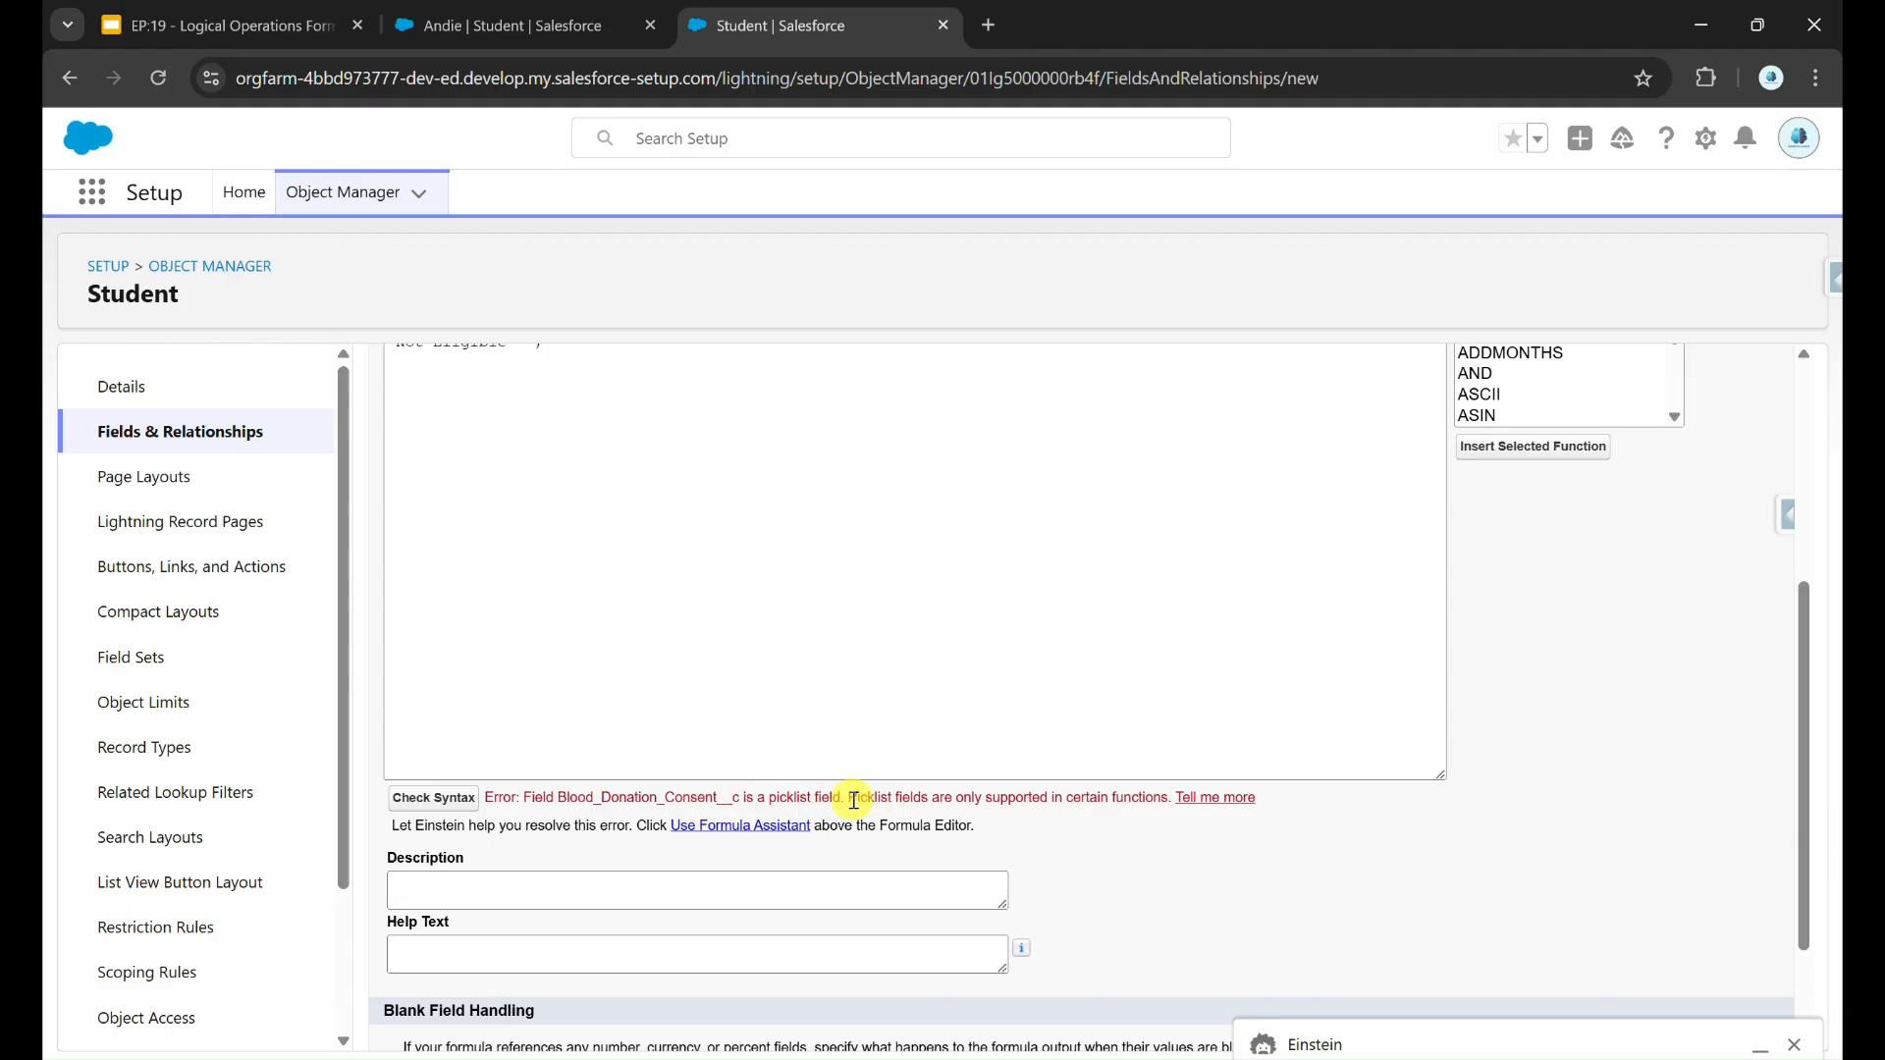
left_click_drag(848, 797, 947, 795)
scroll(947, 791, "up", 3)
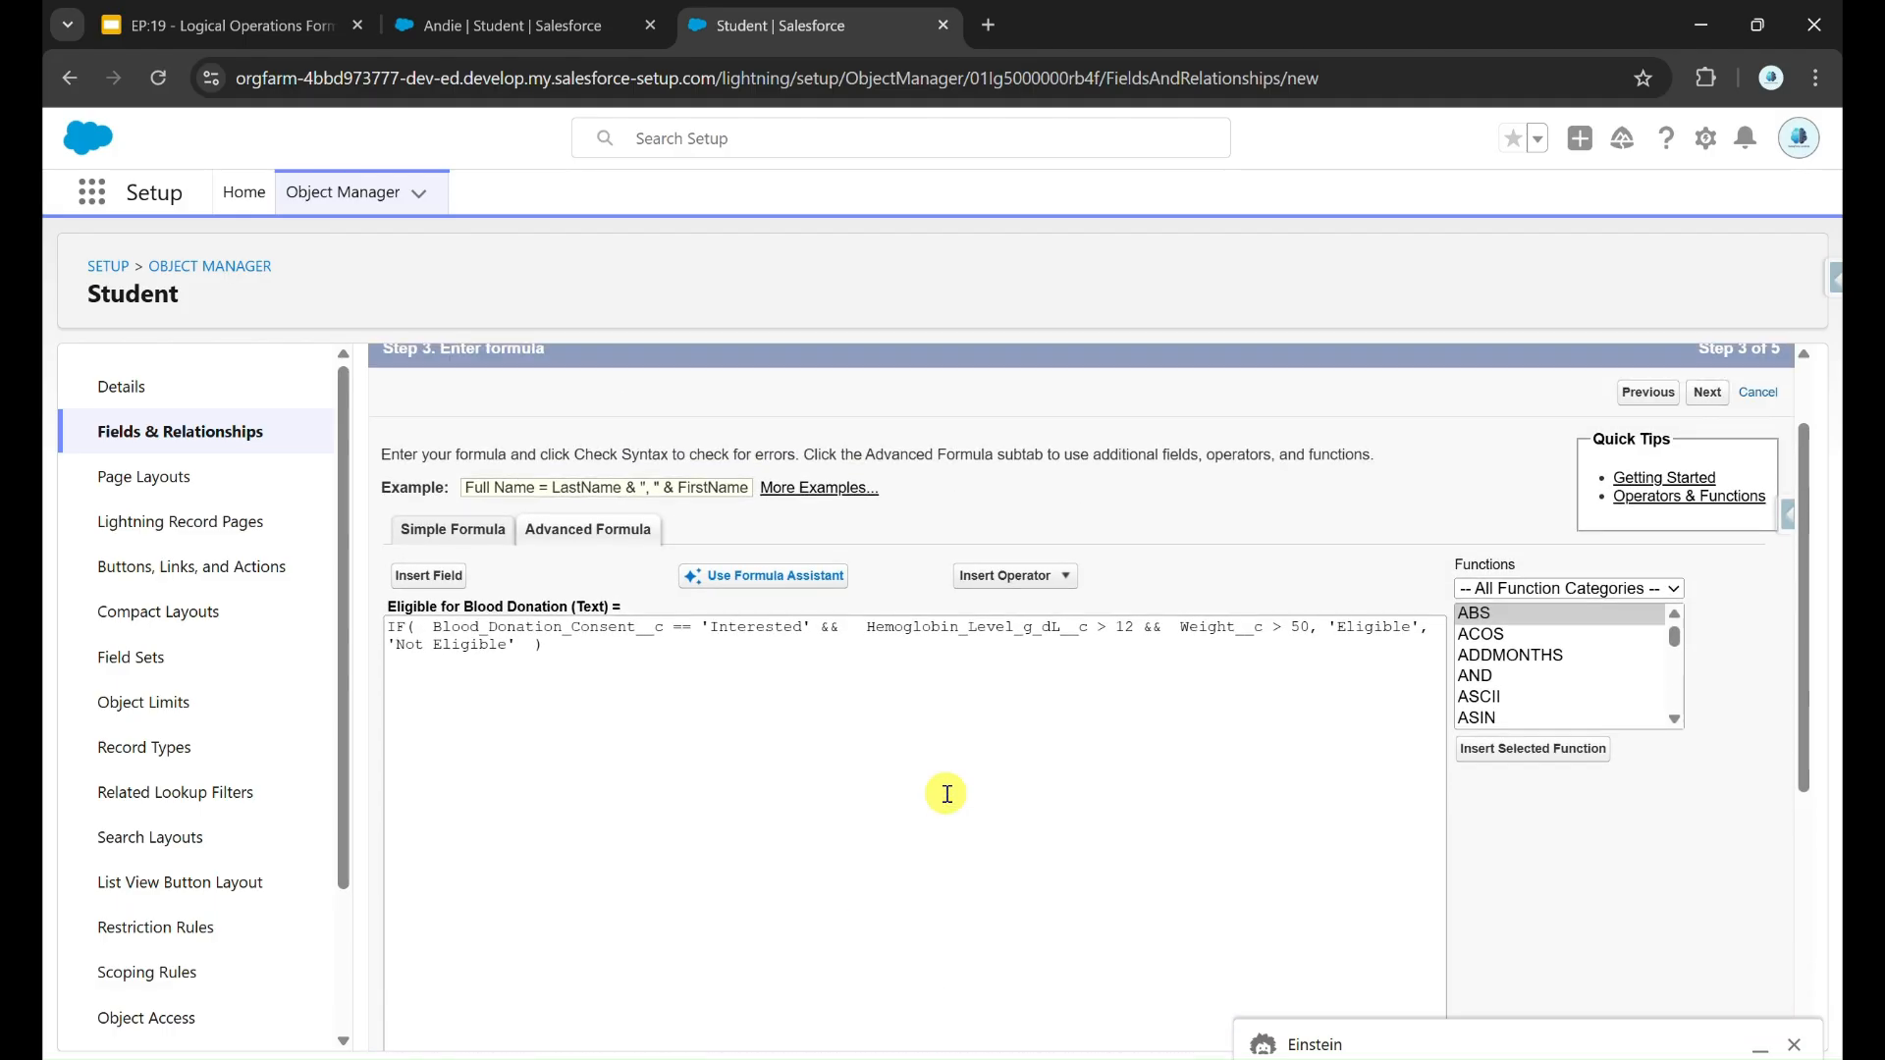
Step: Wrap the blood donation consent condition in an ISPICKVAL function, closing its parenthesis after 'Interested'
key("ctrl+plus")
key("ctrl+plus")
key("ctrl+plus")
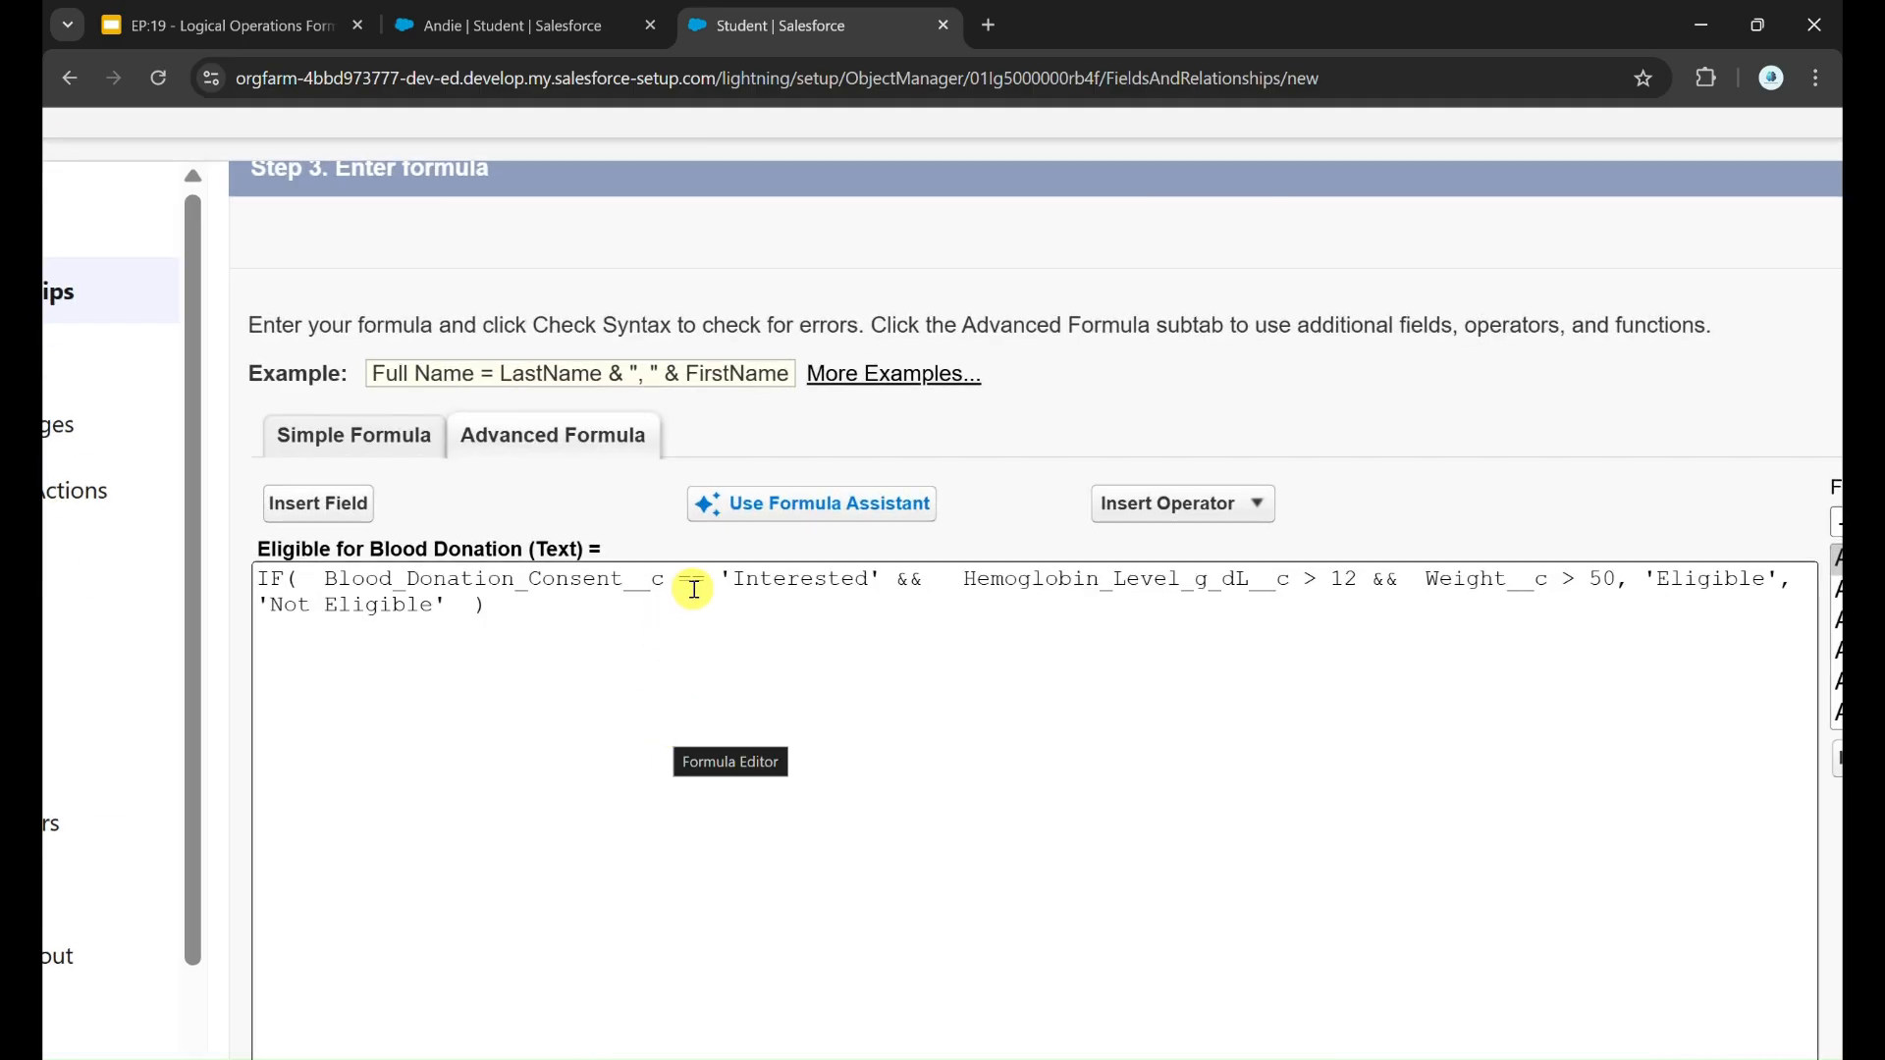
left_click_drag(717, 588, 896, 589)
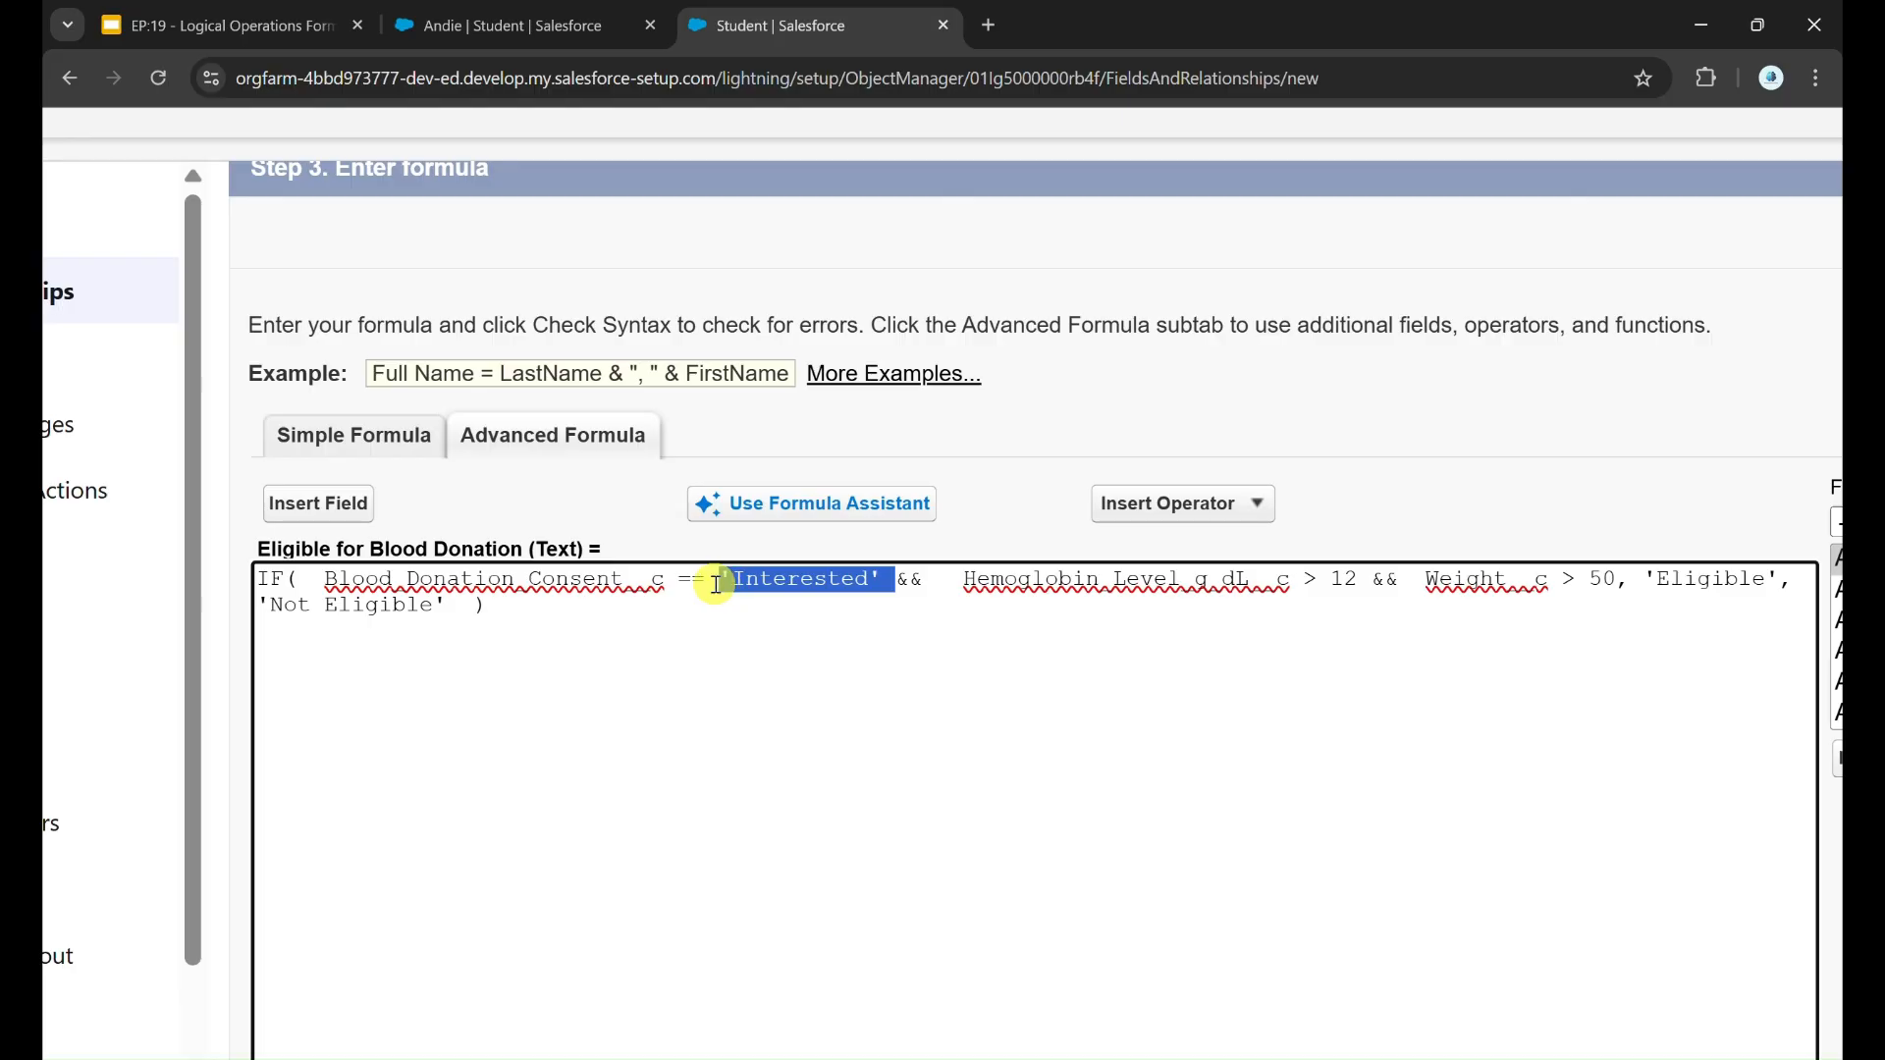
left_click(706, 585)
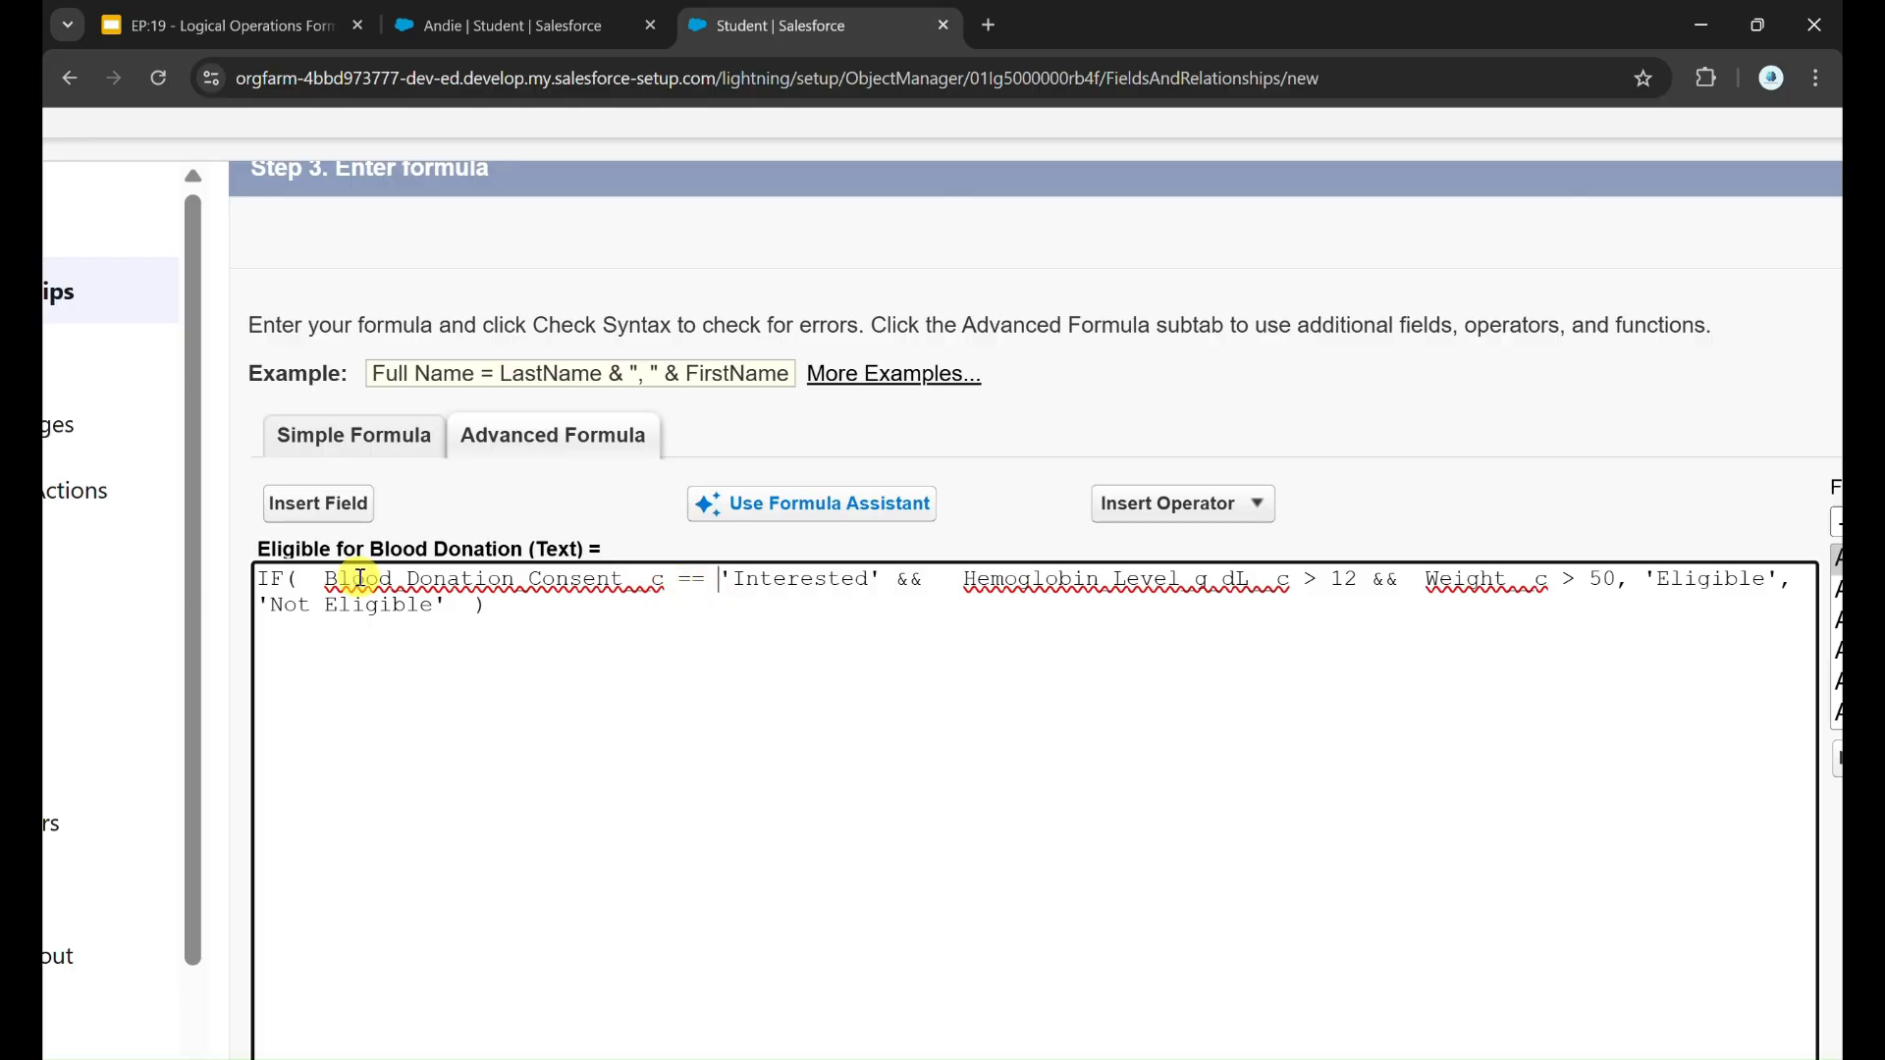
left_click(331, 581)
type("ISPICKVA")
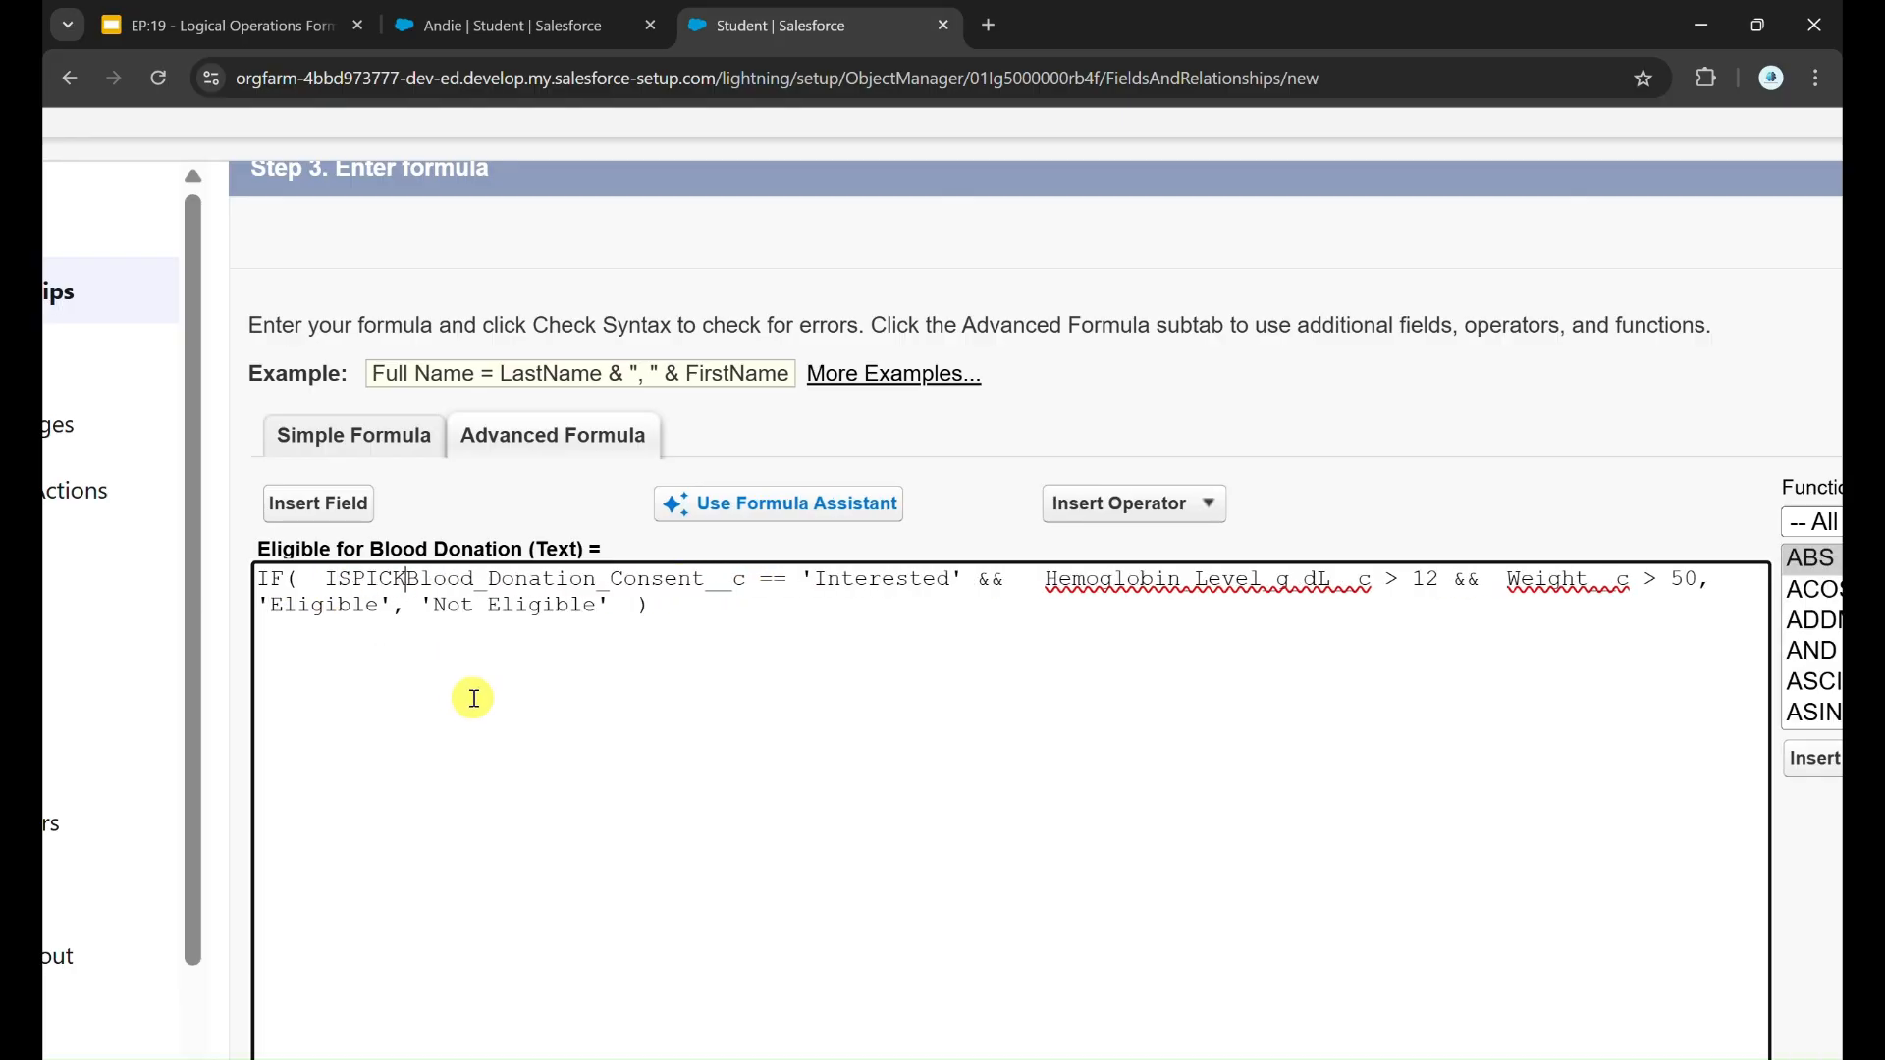
type("L (")
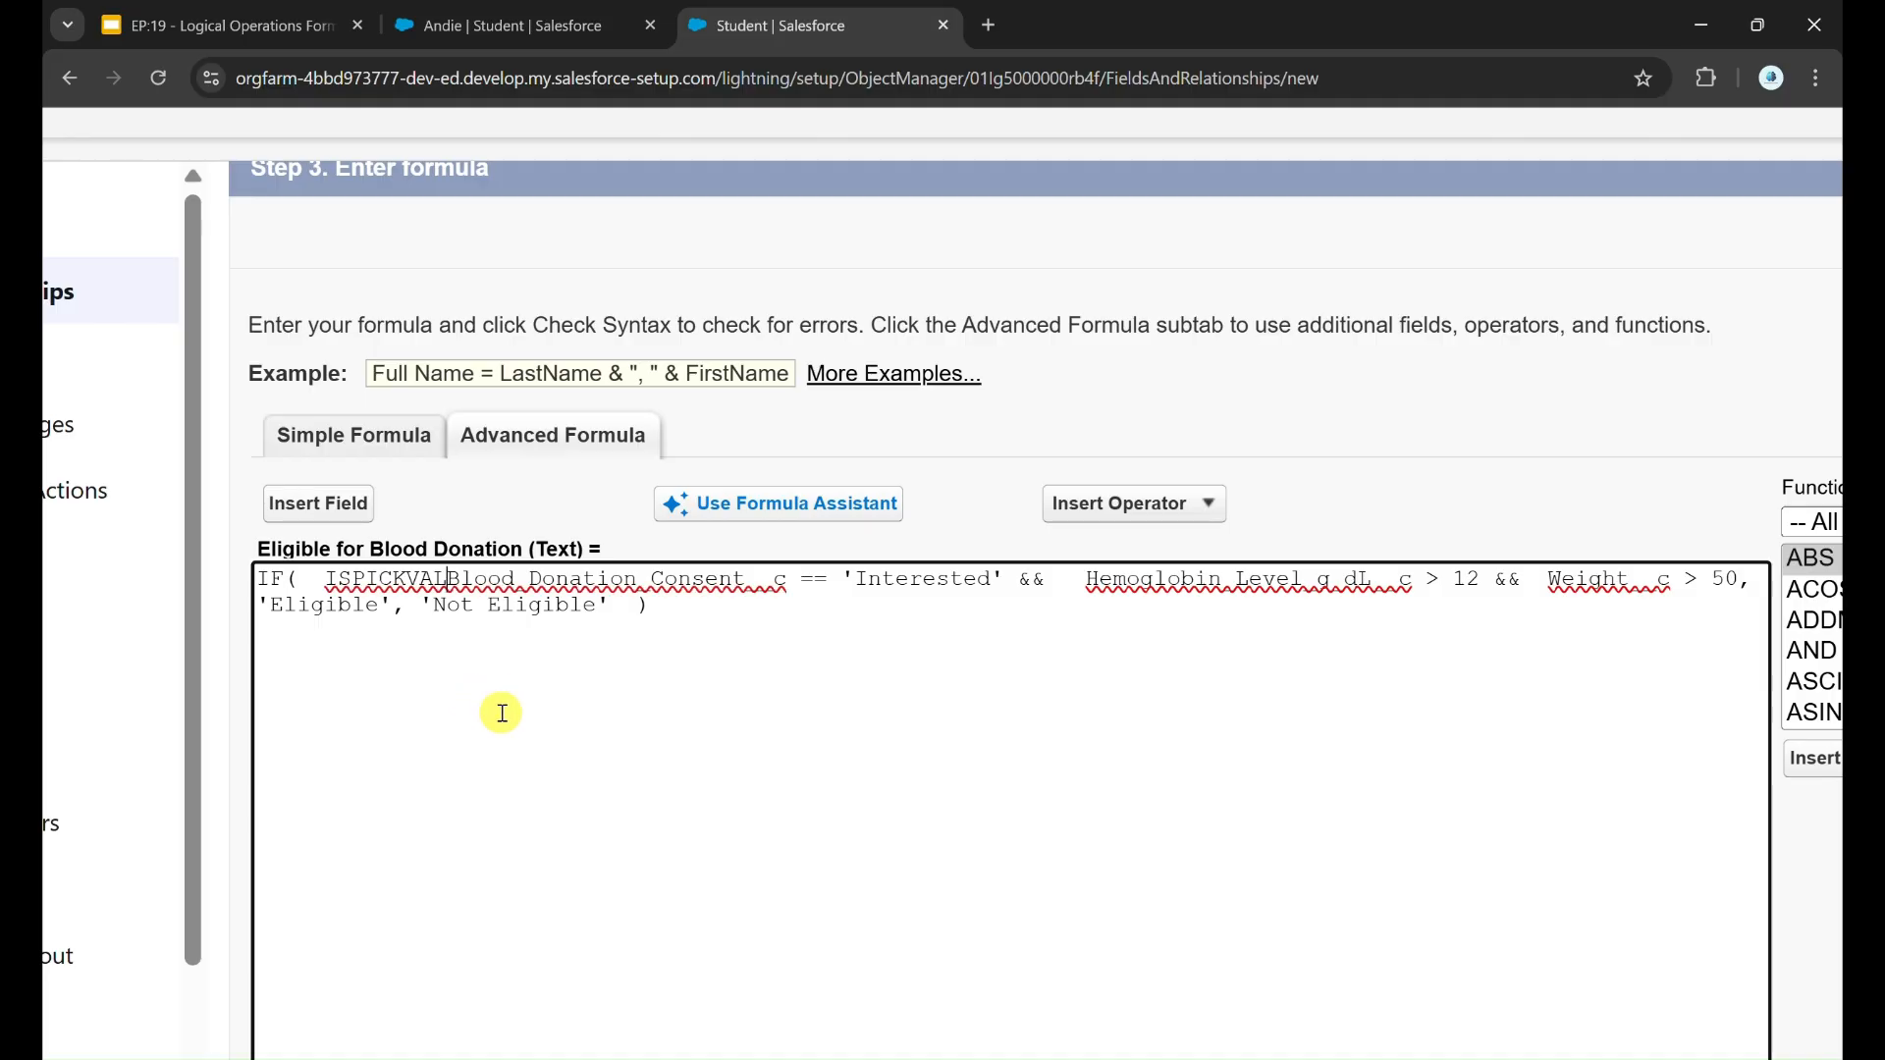
left_click(1033, 582)
type(")")
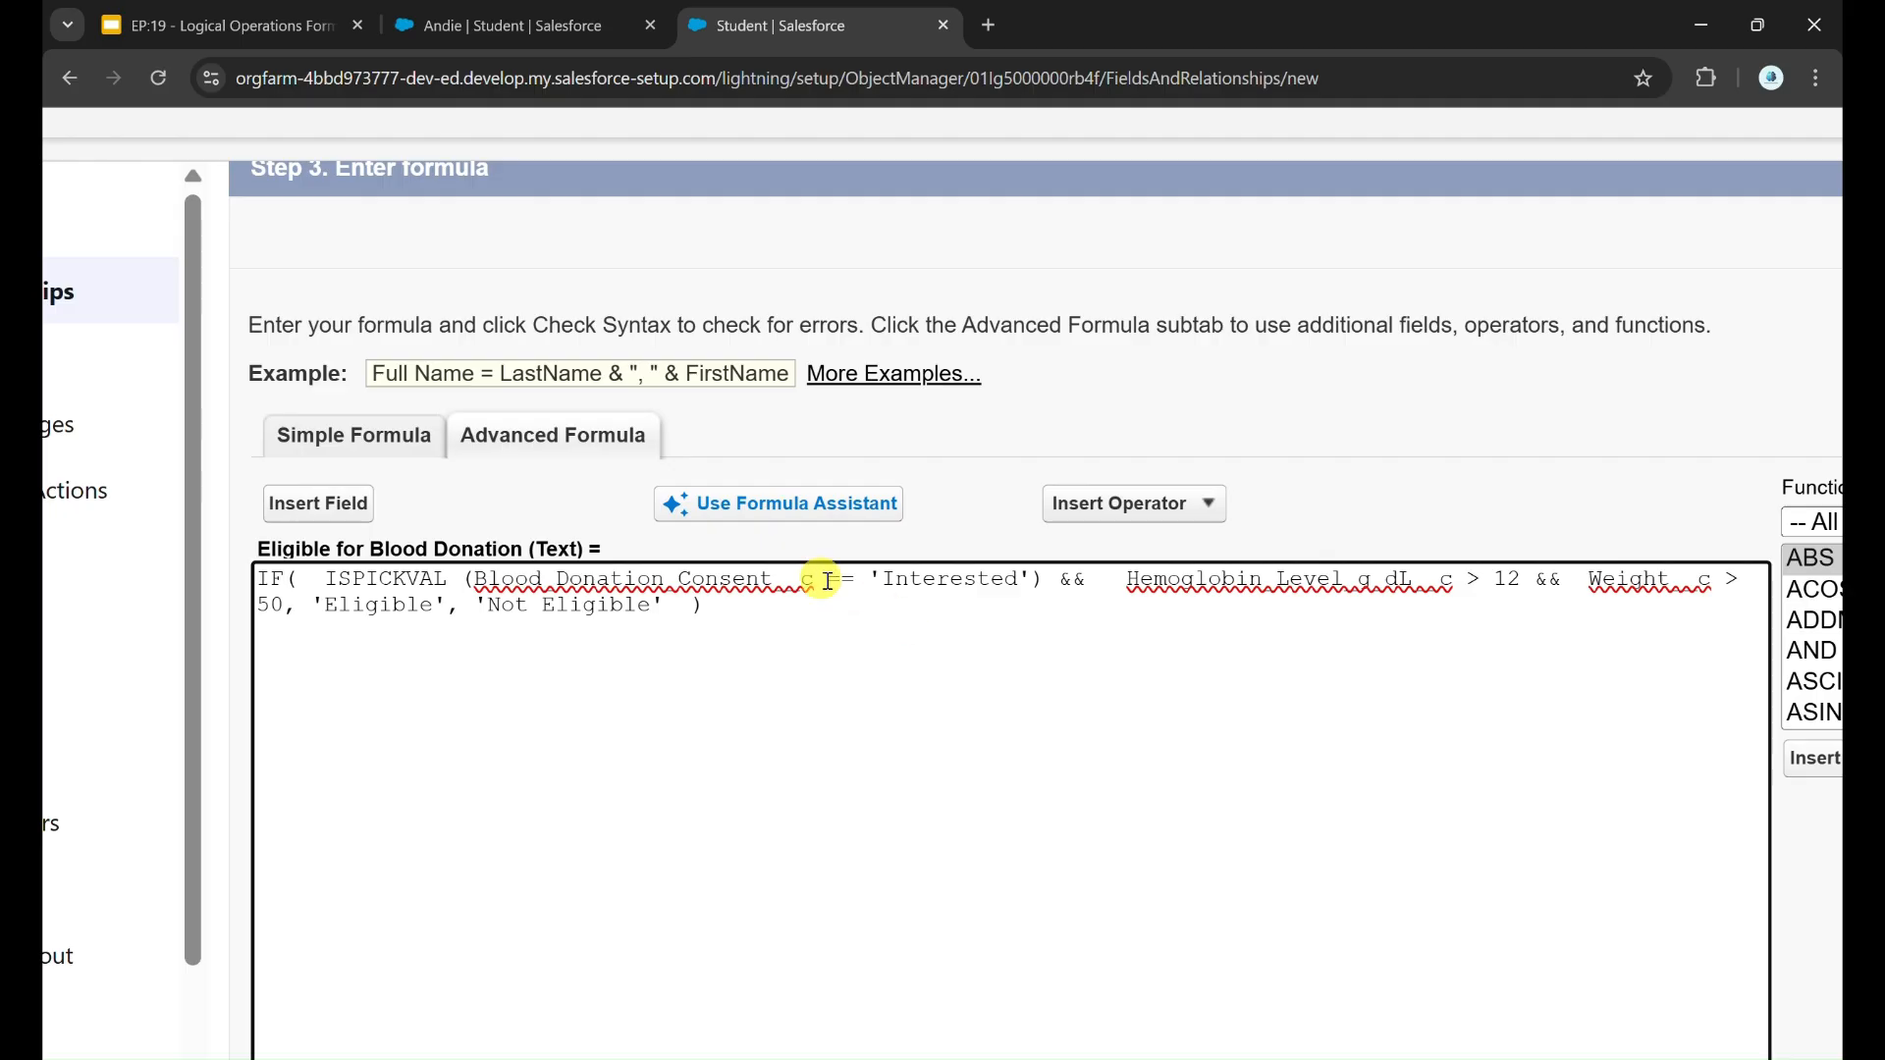
Step: Replace the == operator inside ISPICKVAL with a comma between Blood_Donation_Consent__c and 'Interested'
double_click(723, 580)
left_click_drag(828, 580, 843, 581)
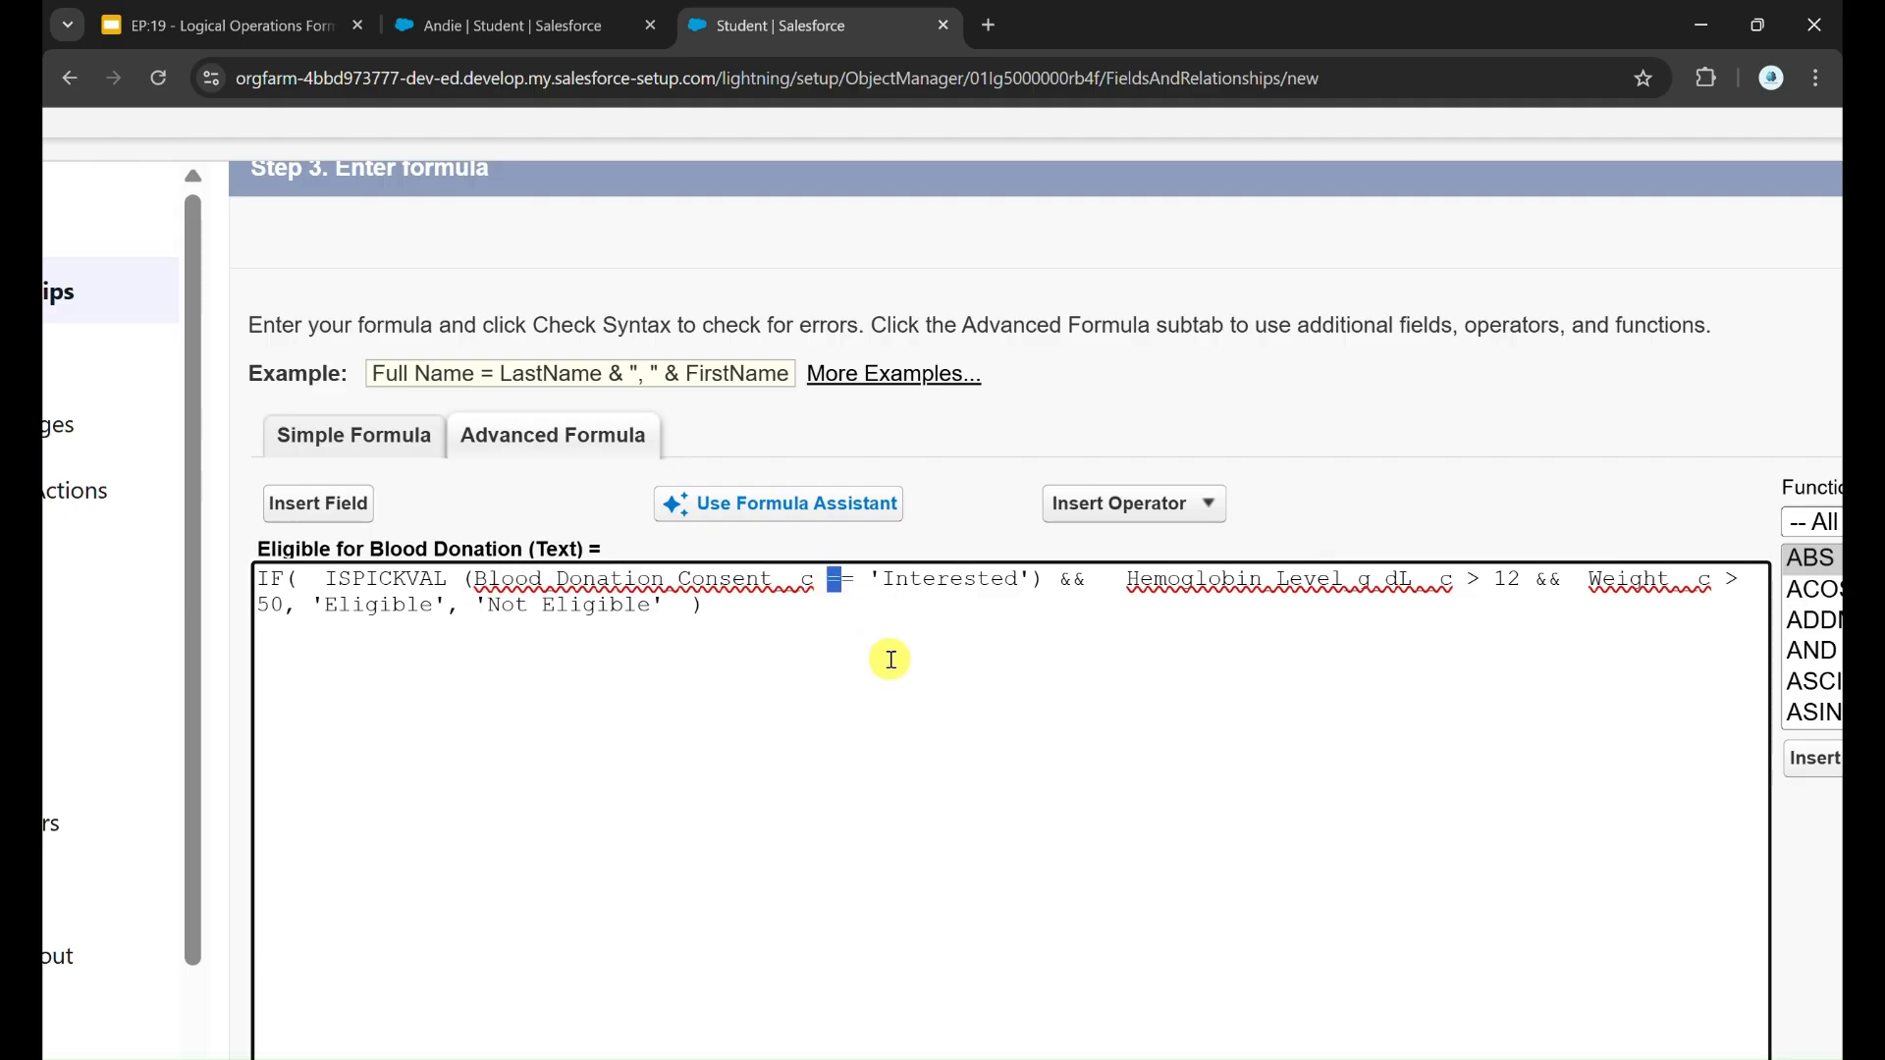
key("Delete")
key("Delete")
type(",")
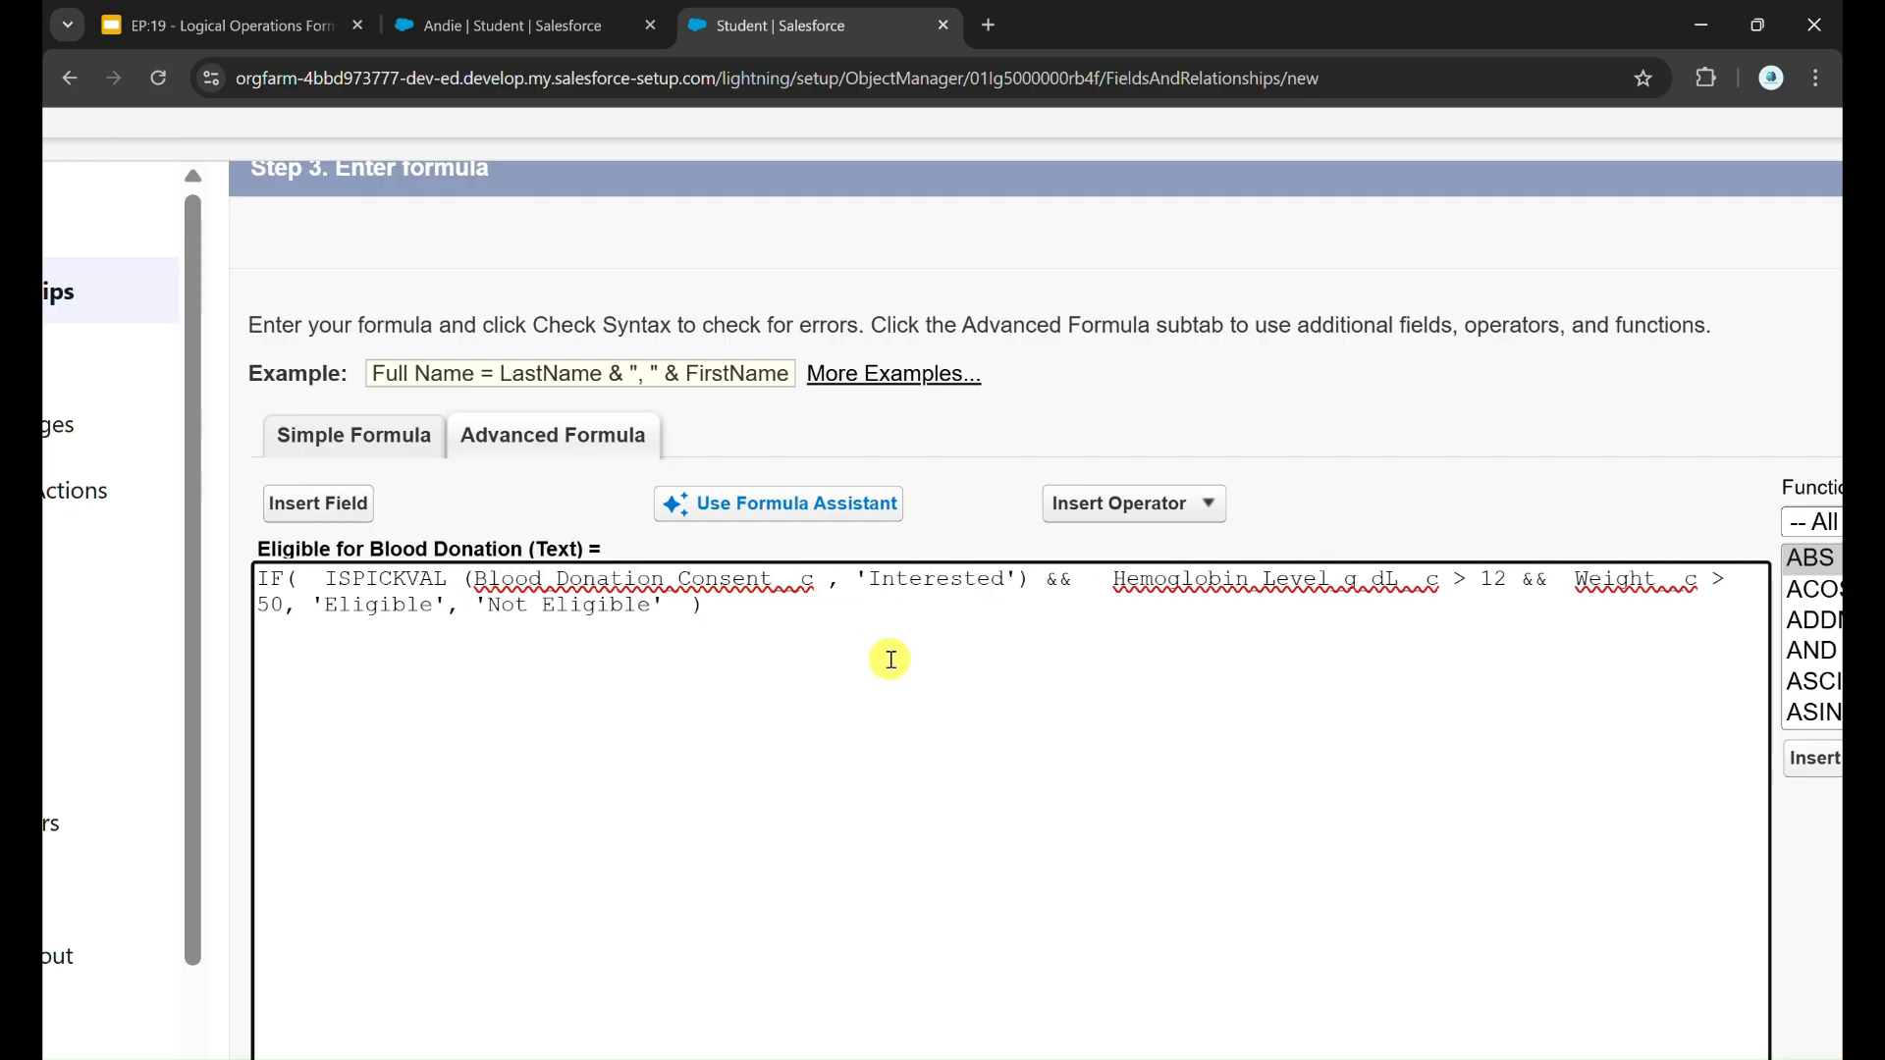
Step: Review the 'Interested' value in the ISPICKVAL condition and check the revised formula's syntax
double_click(945, 580)
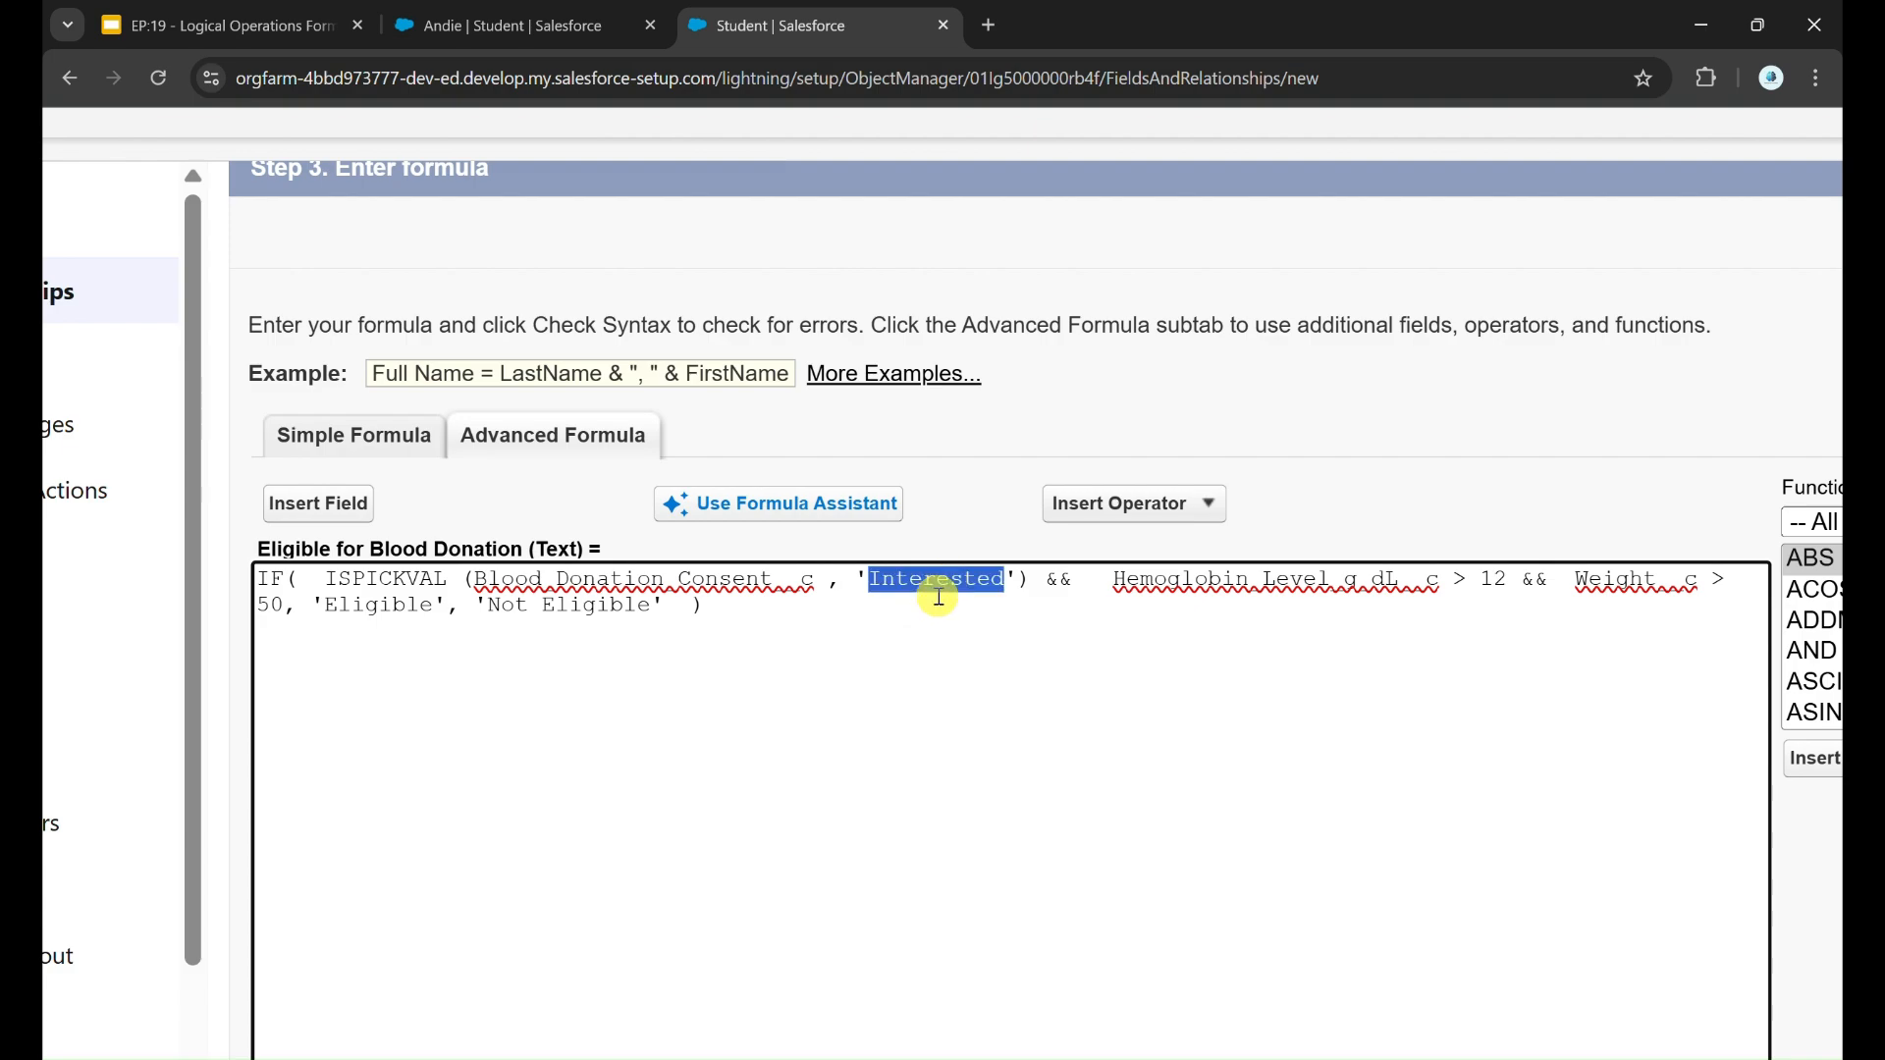
left_click(920, 640)
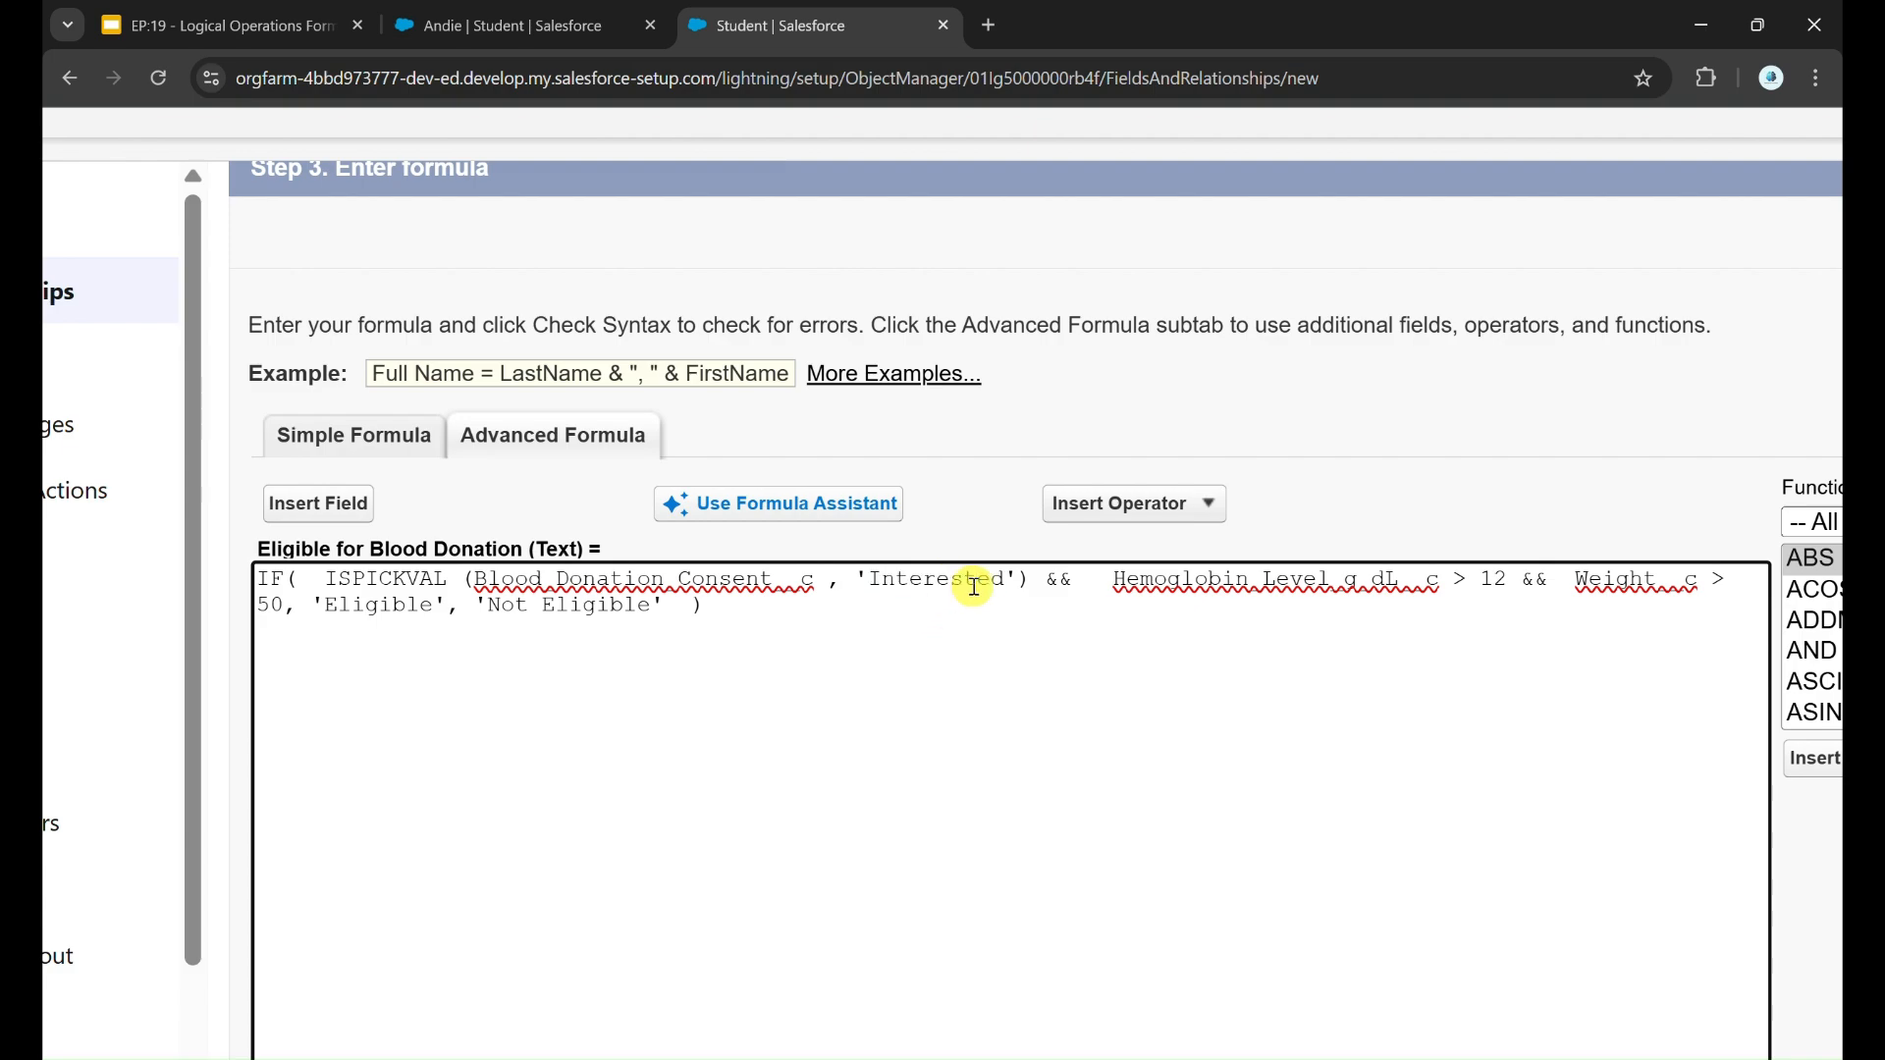
scroll(765, 775, "down", 5)
left_click(379, 820)
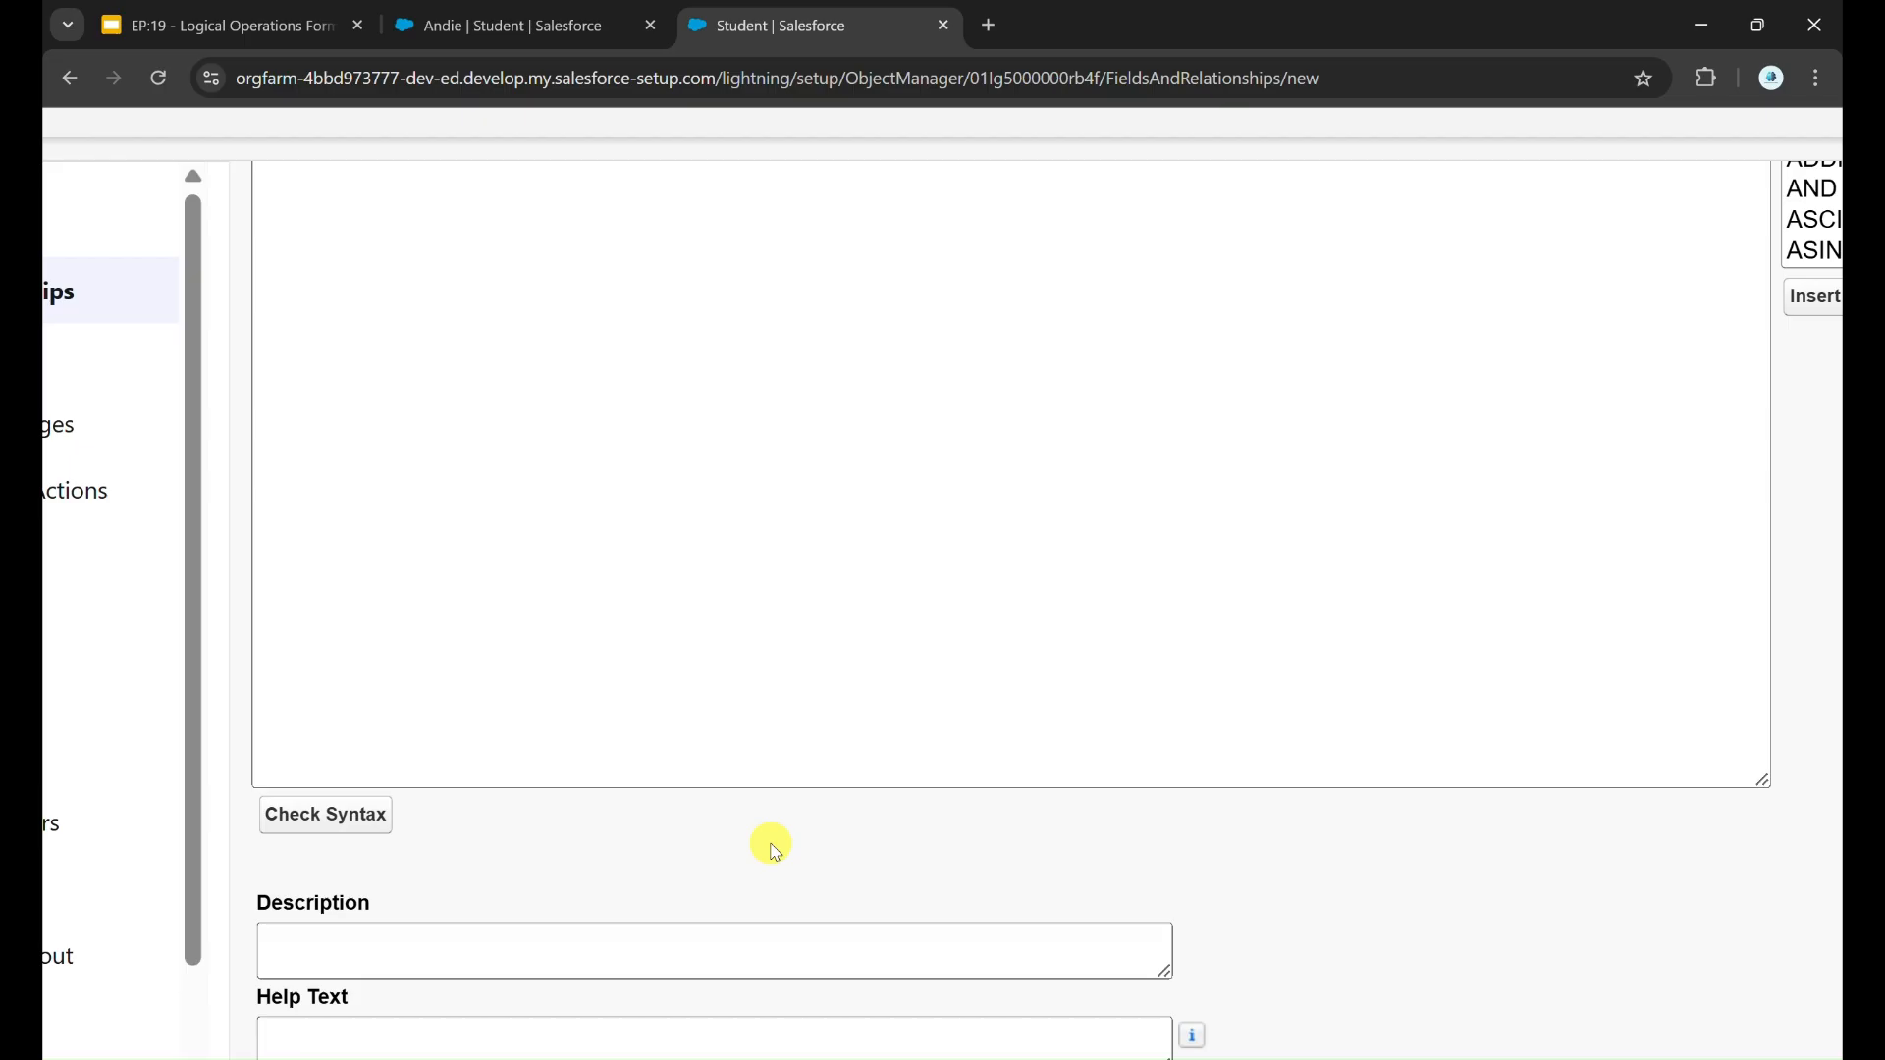
Step: Replace ISPICKVAL with TEXT in the consent condition and close its parenthesis after Blood_Donation_Consent__c
scroll(850, 828, "down", 5)
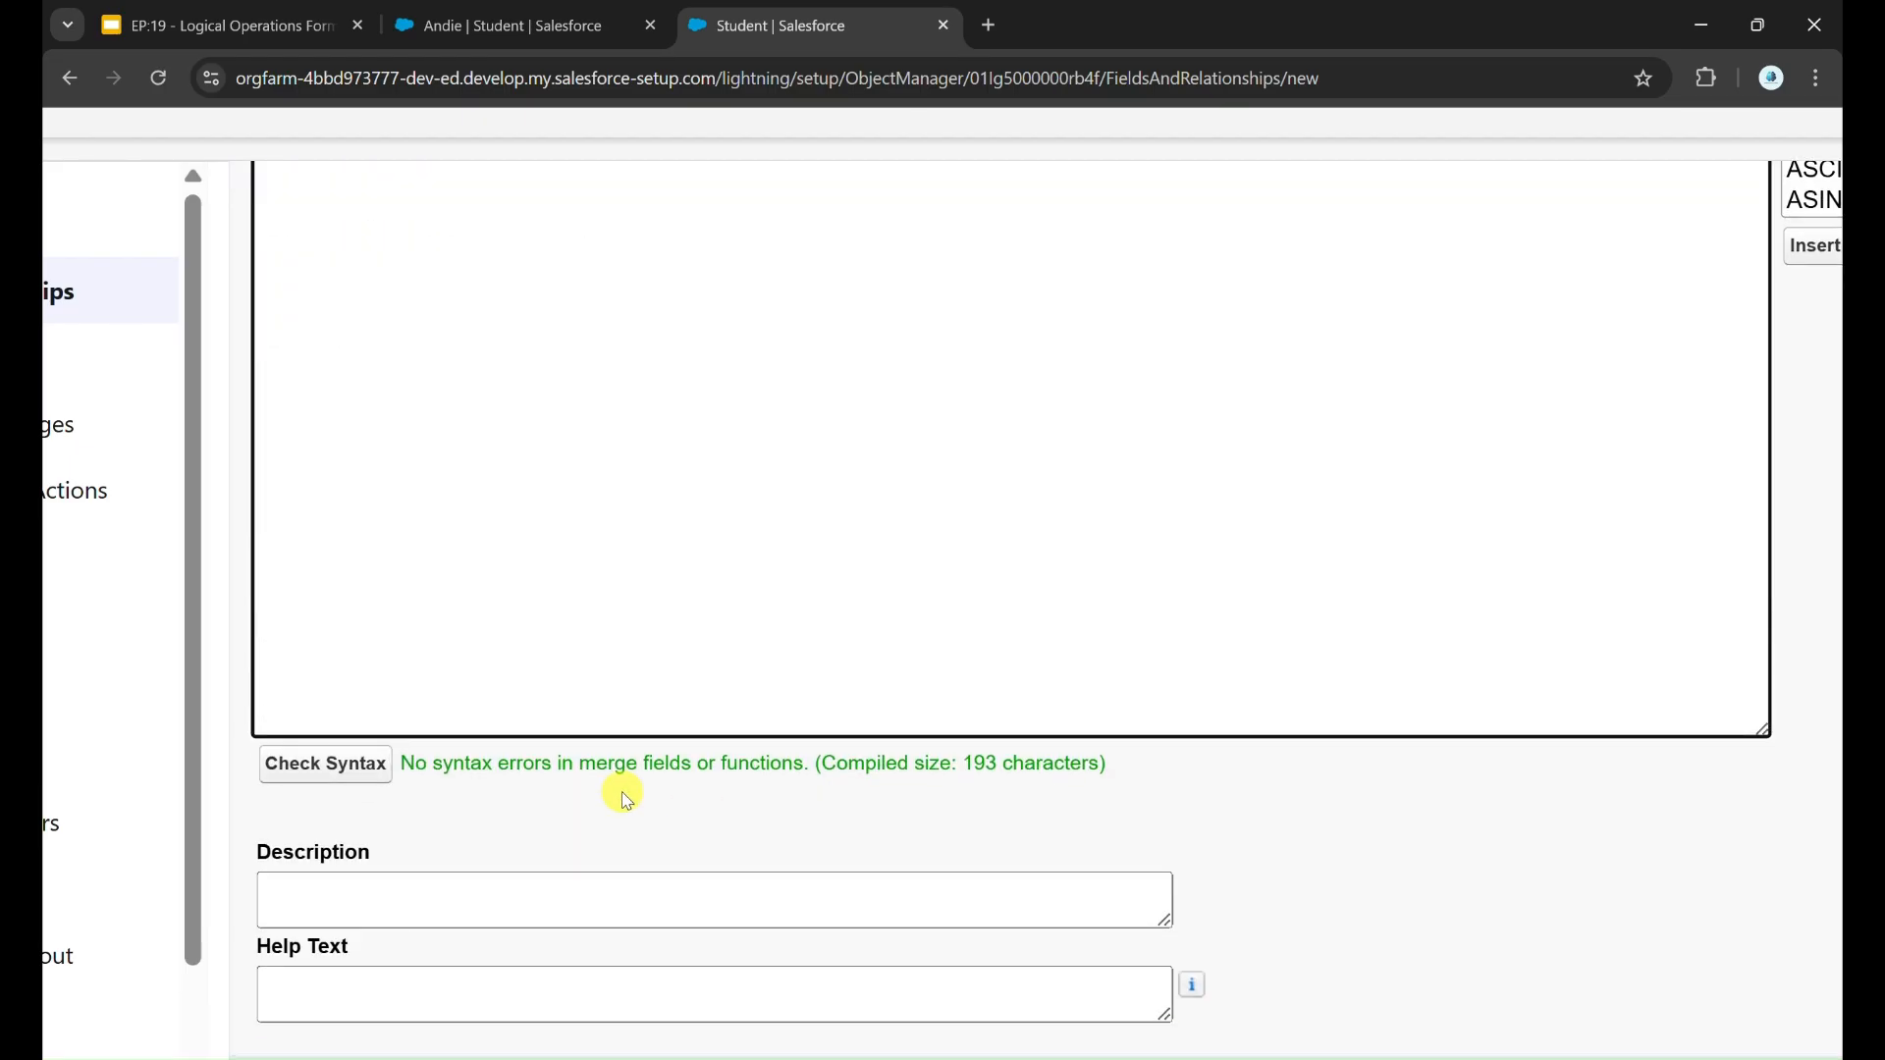
scroll(883, 786, "up", 5)
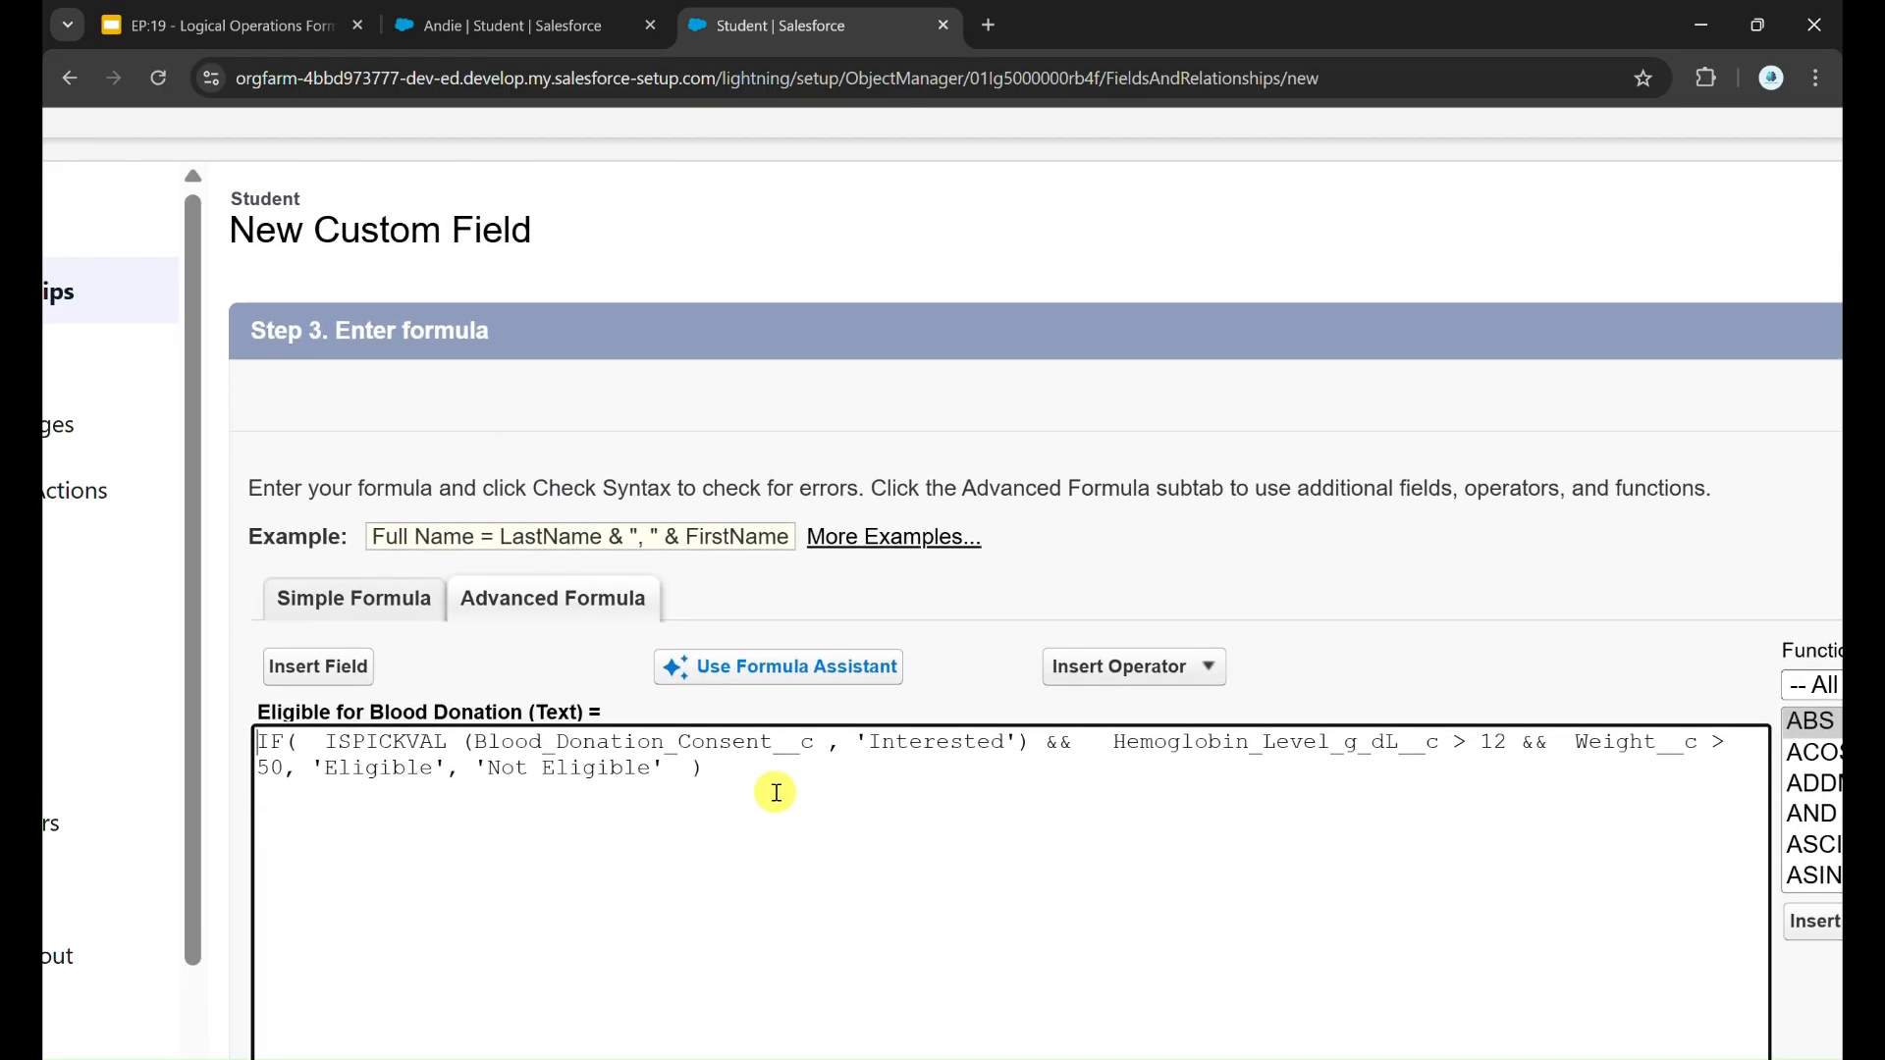
double_click(432, 743)
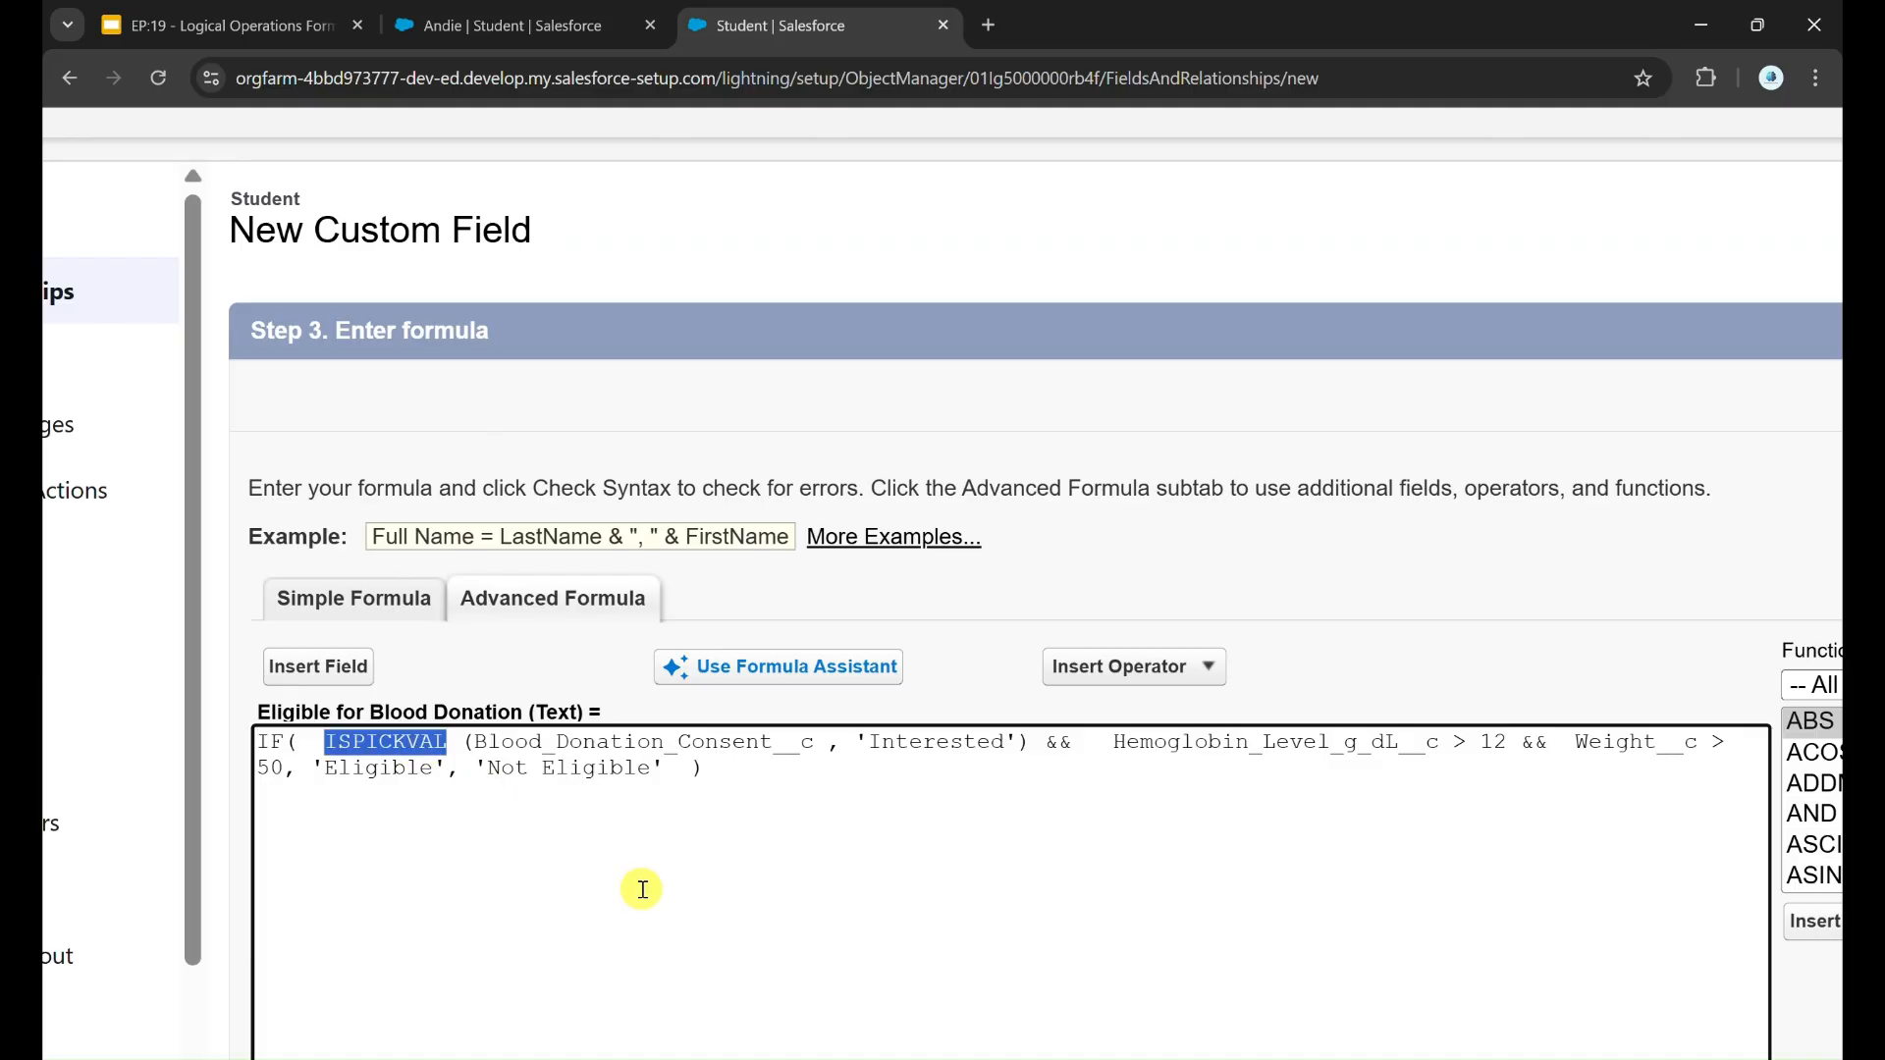
key("Delete")
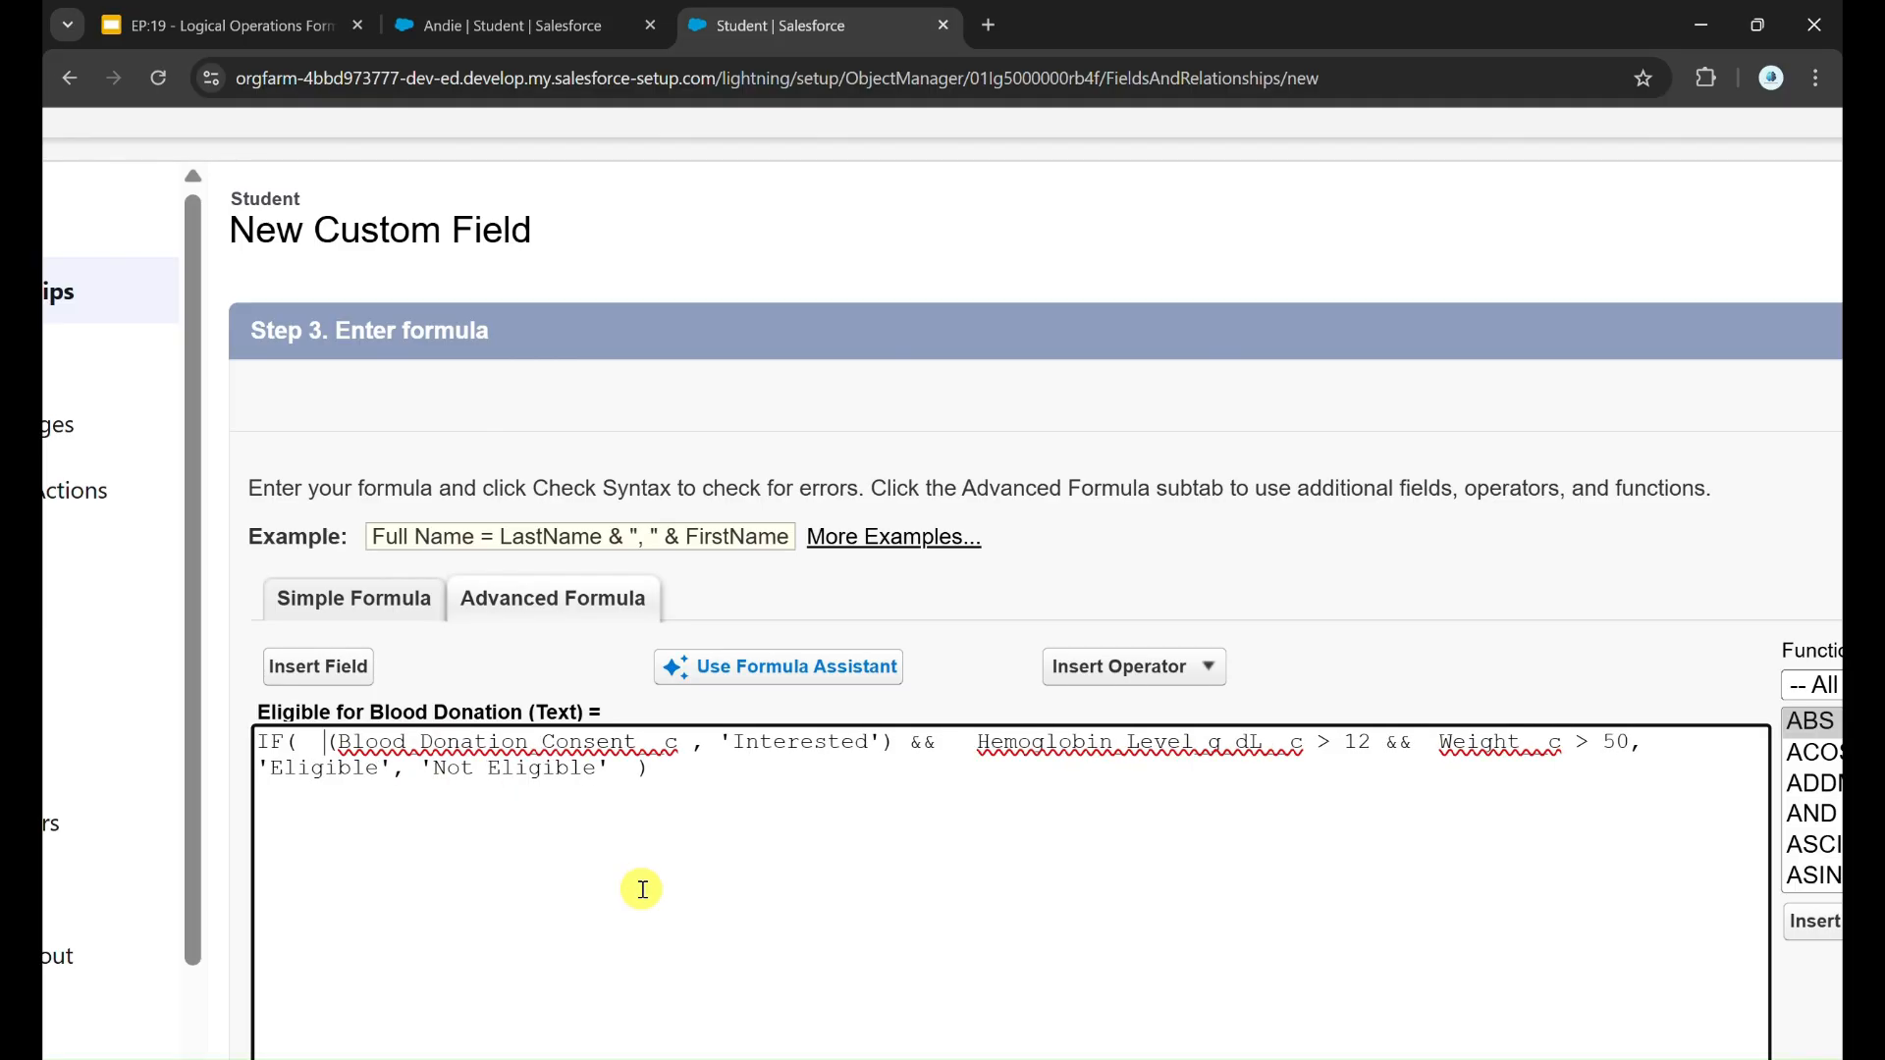
type("TEXT")
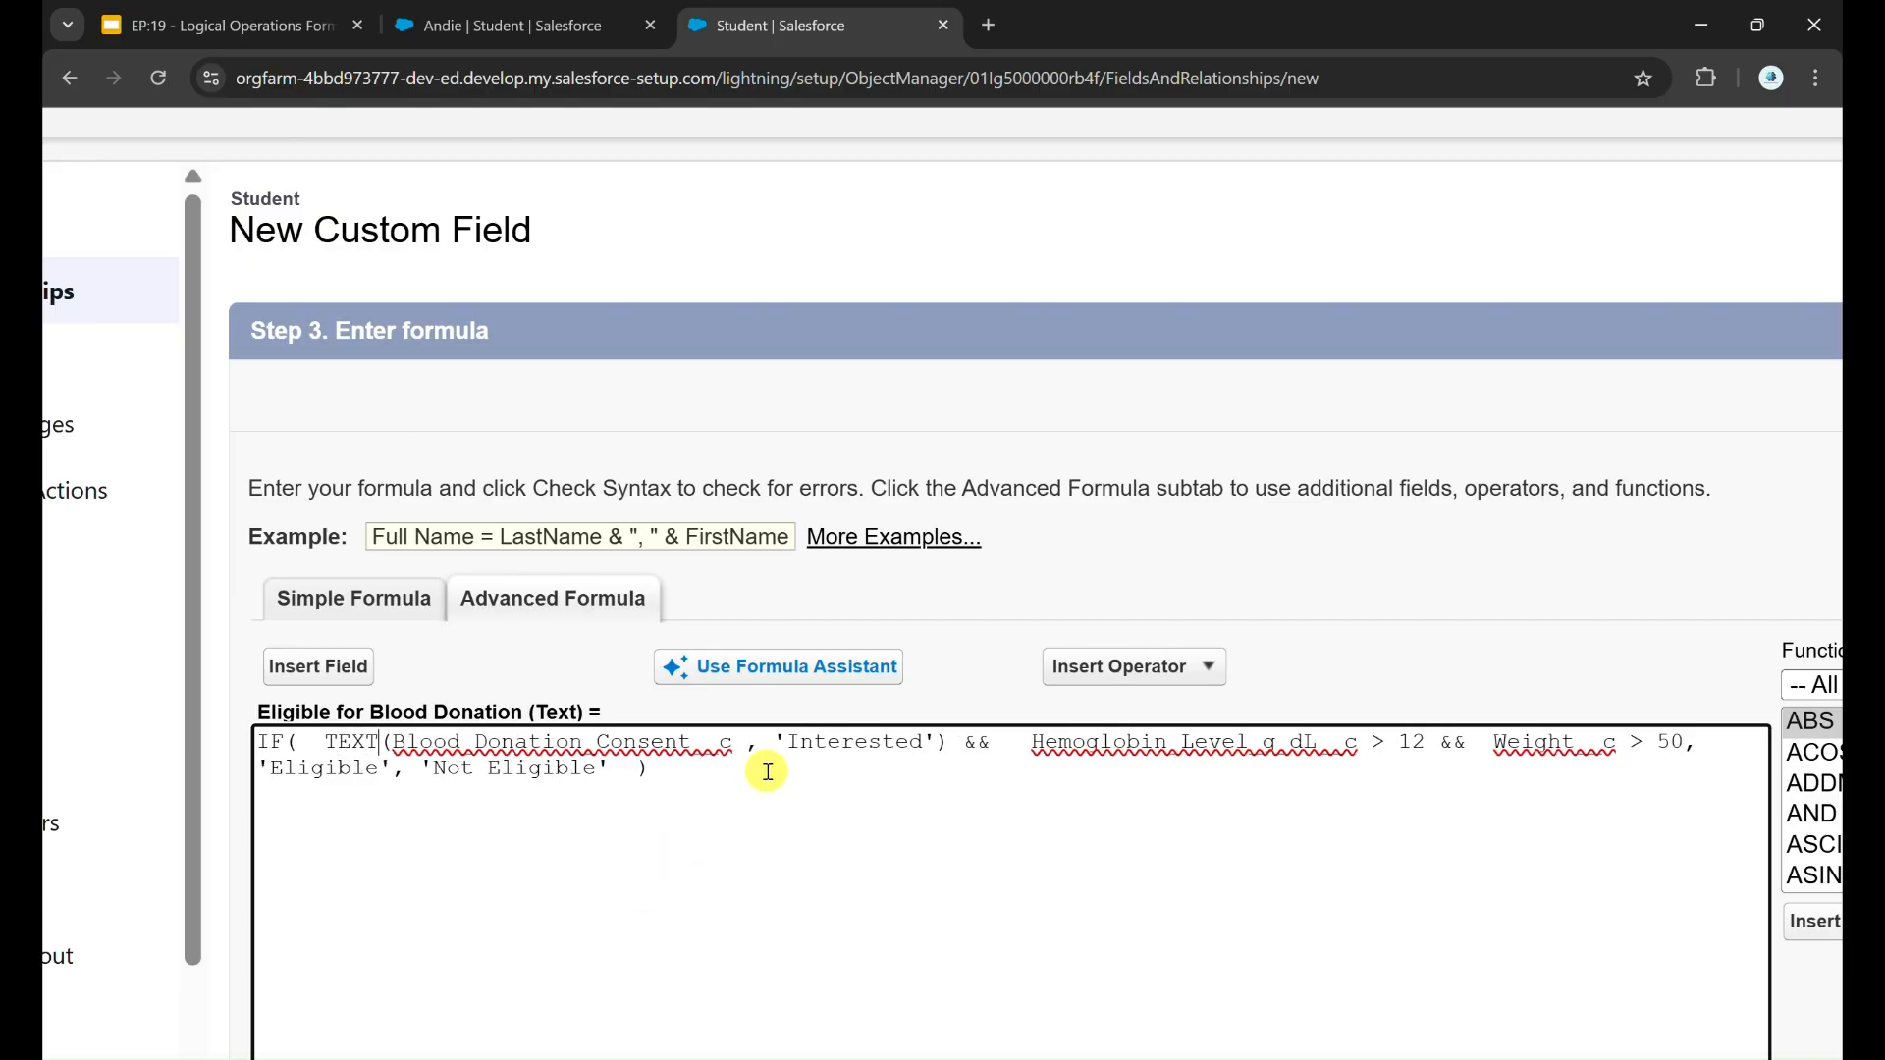
left_click(737, 744)
type(")")
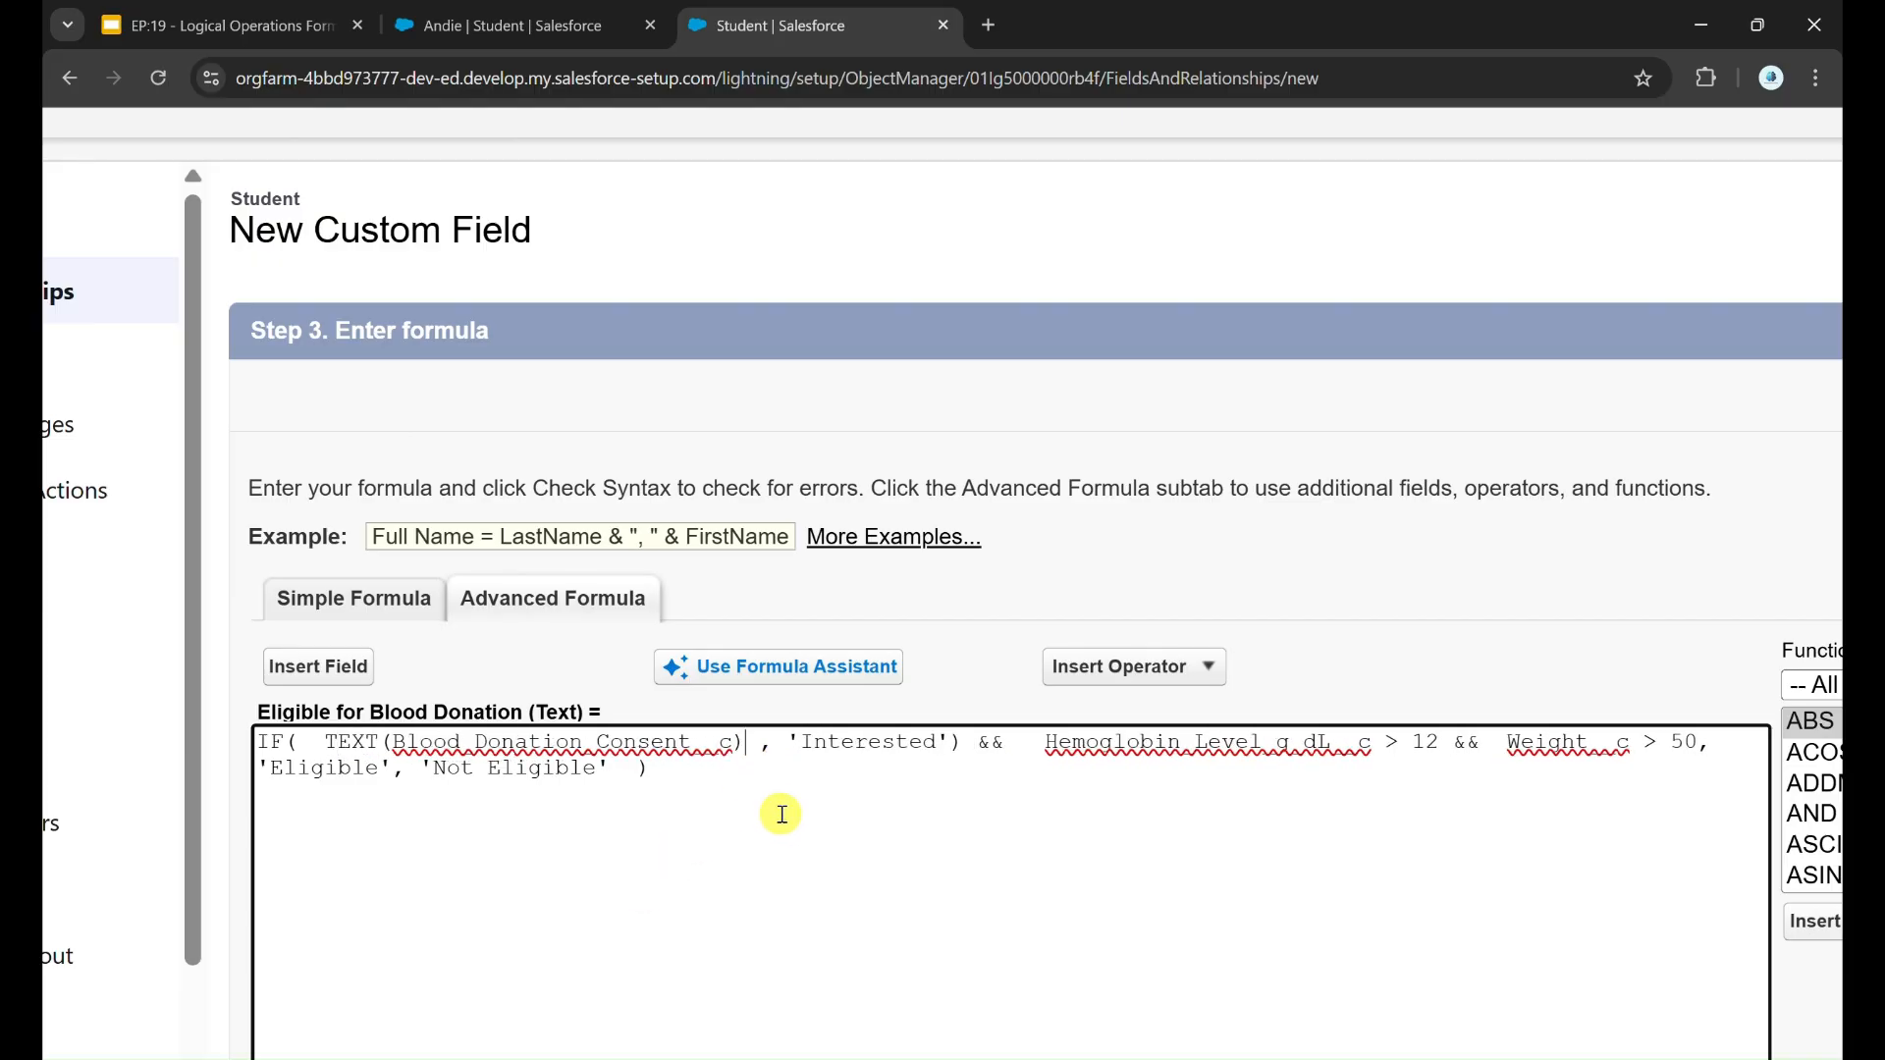
Step: Replace the comma before 'Interested' with == and remove the extra closing parenthesis after it
left_click(788, 754)
key("BackSpace")
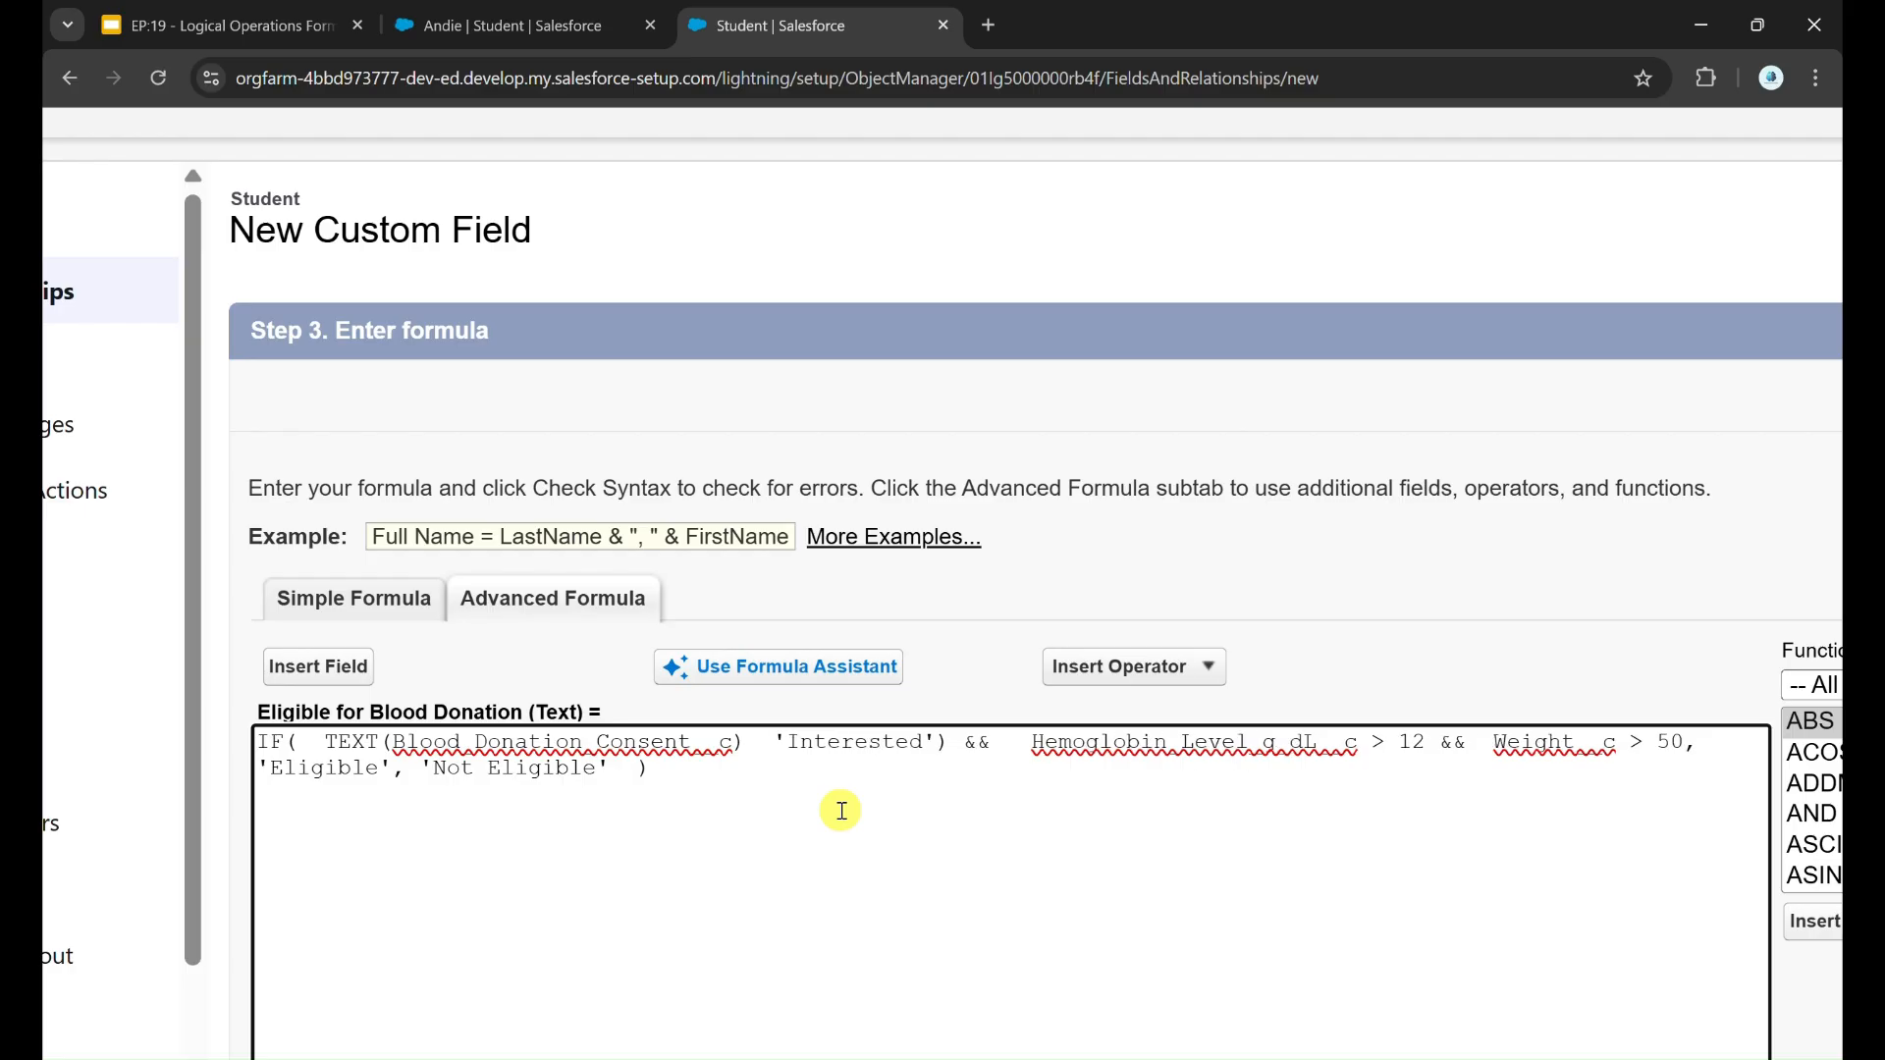
type("==")
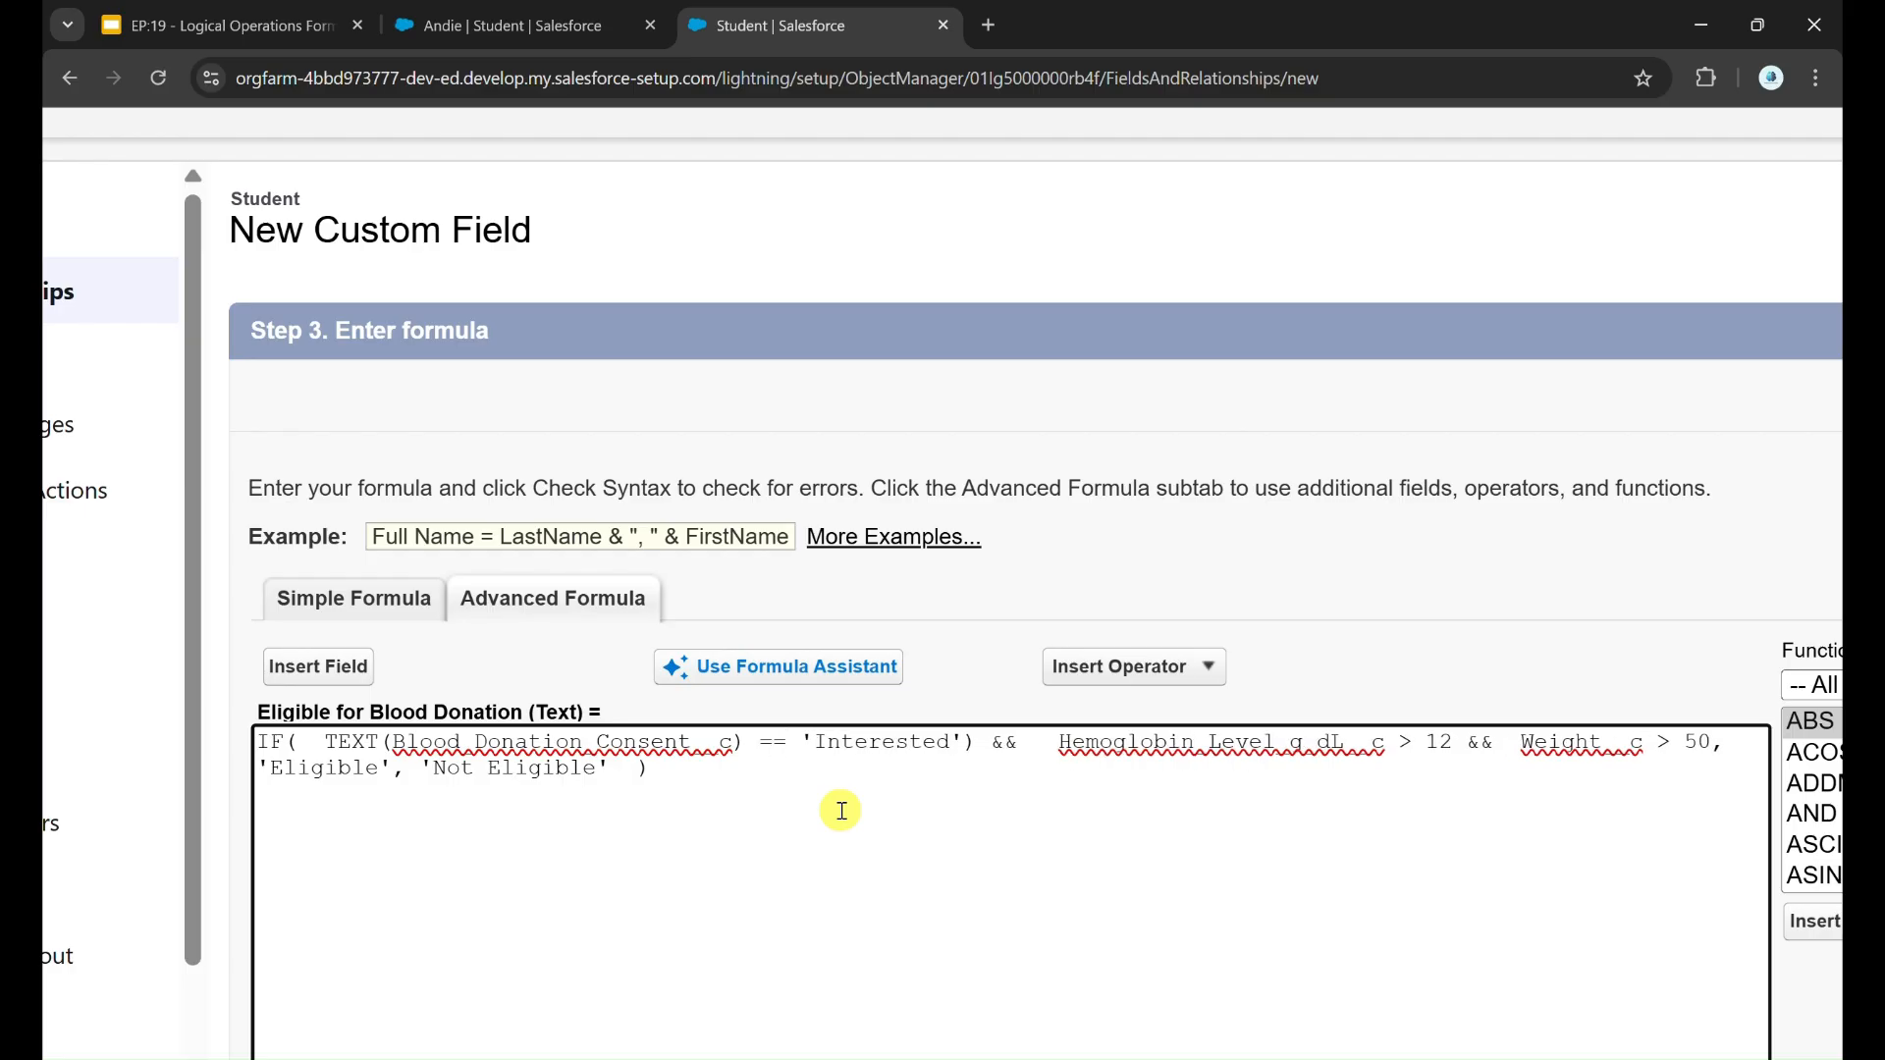
left_click(970, 743)
key("BackSpace")
Step: Review the TEXT consent condition, then open an AND function before it and replace the && after 'Interested' with a comma
scroll(1014, 828, "down", 1)
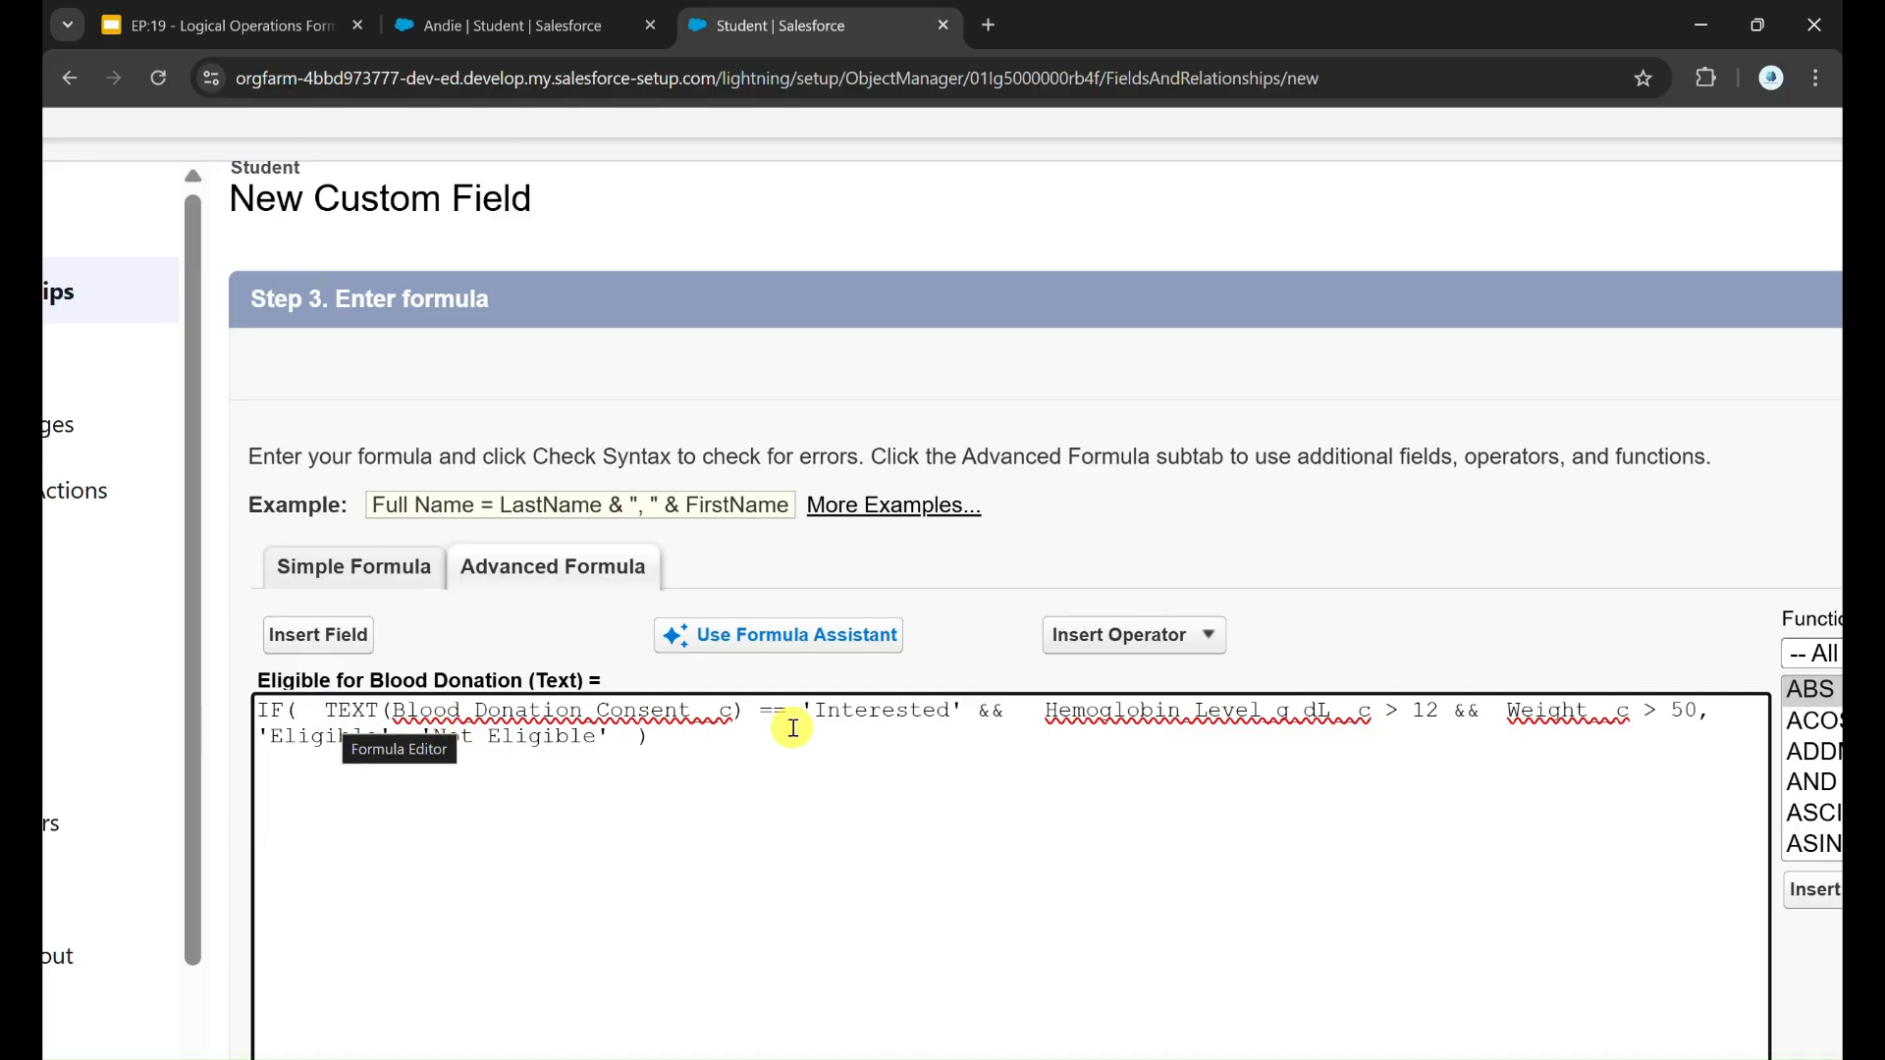
left_click_drag(800, 710, 978, 713)
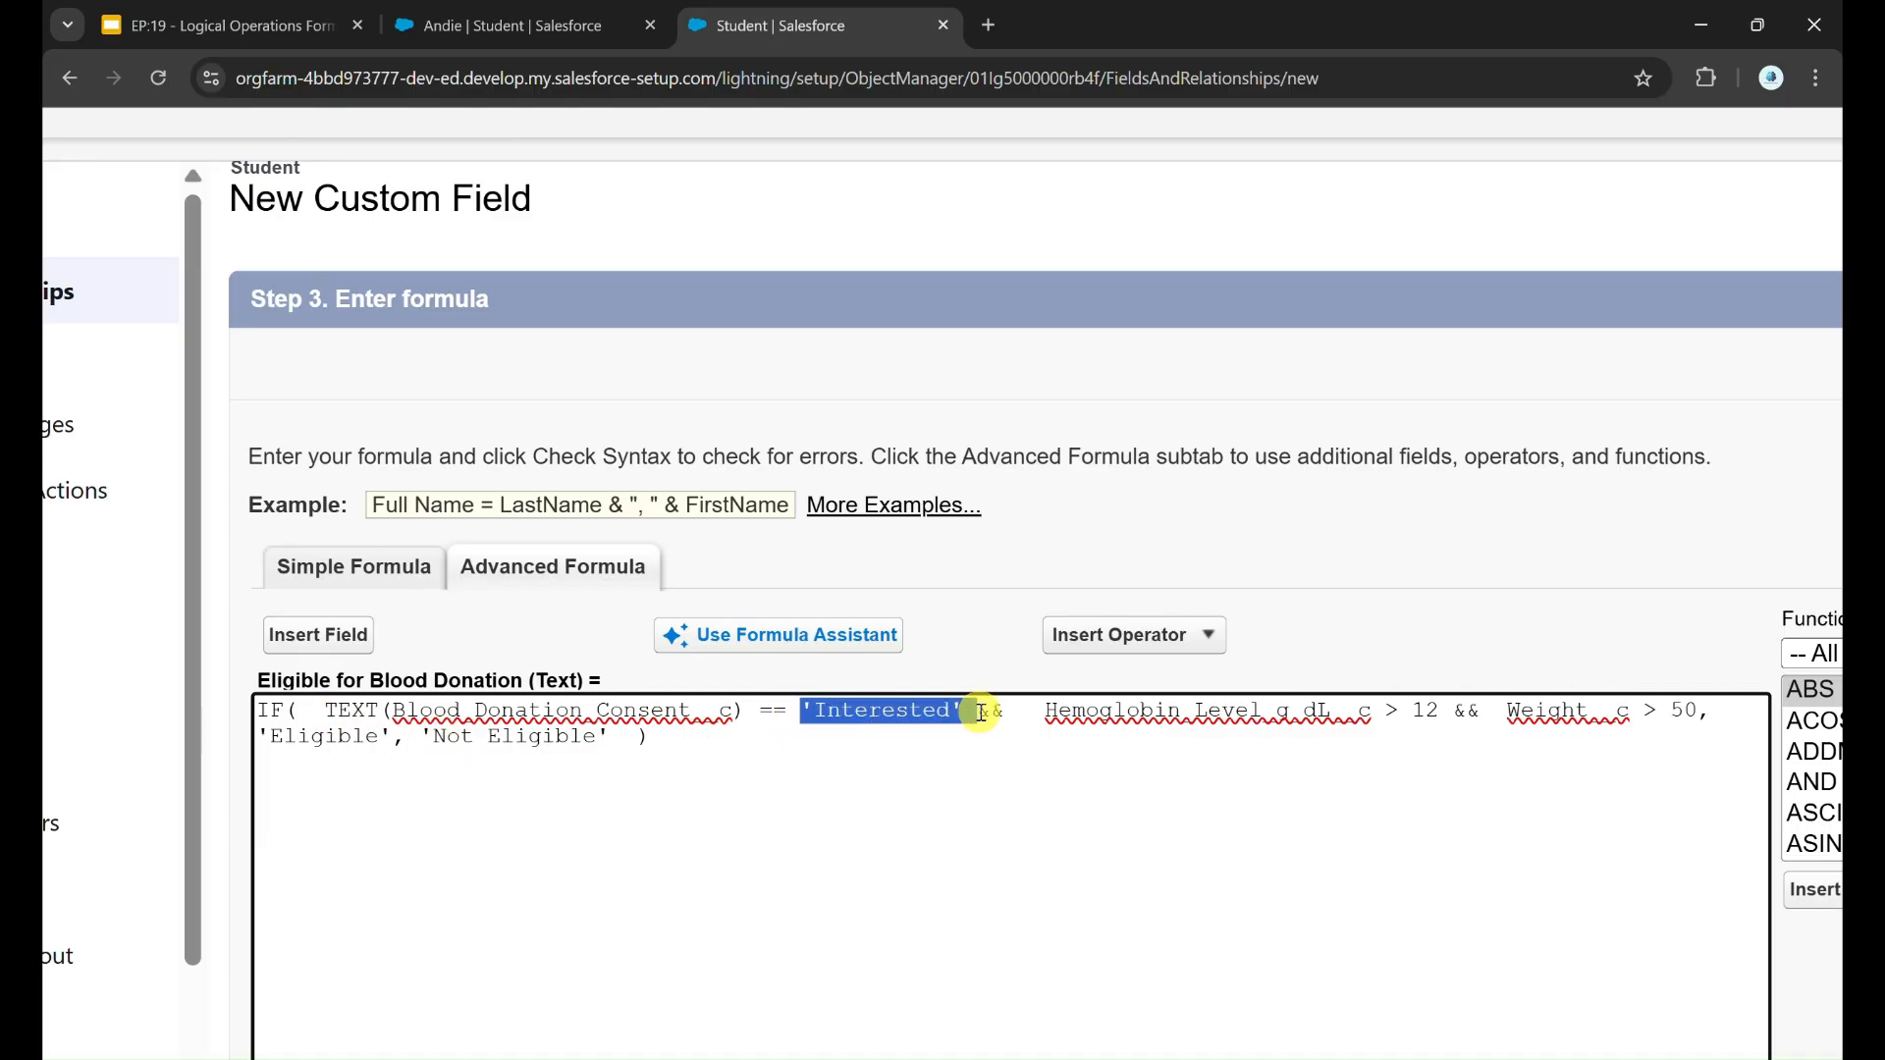
left_click(793, 776)
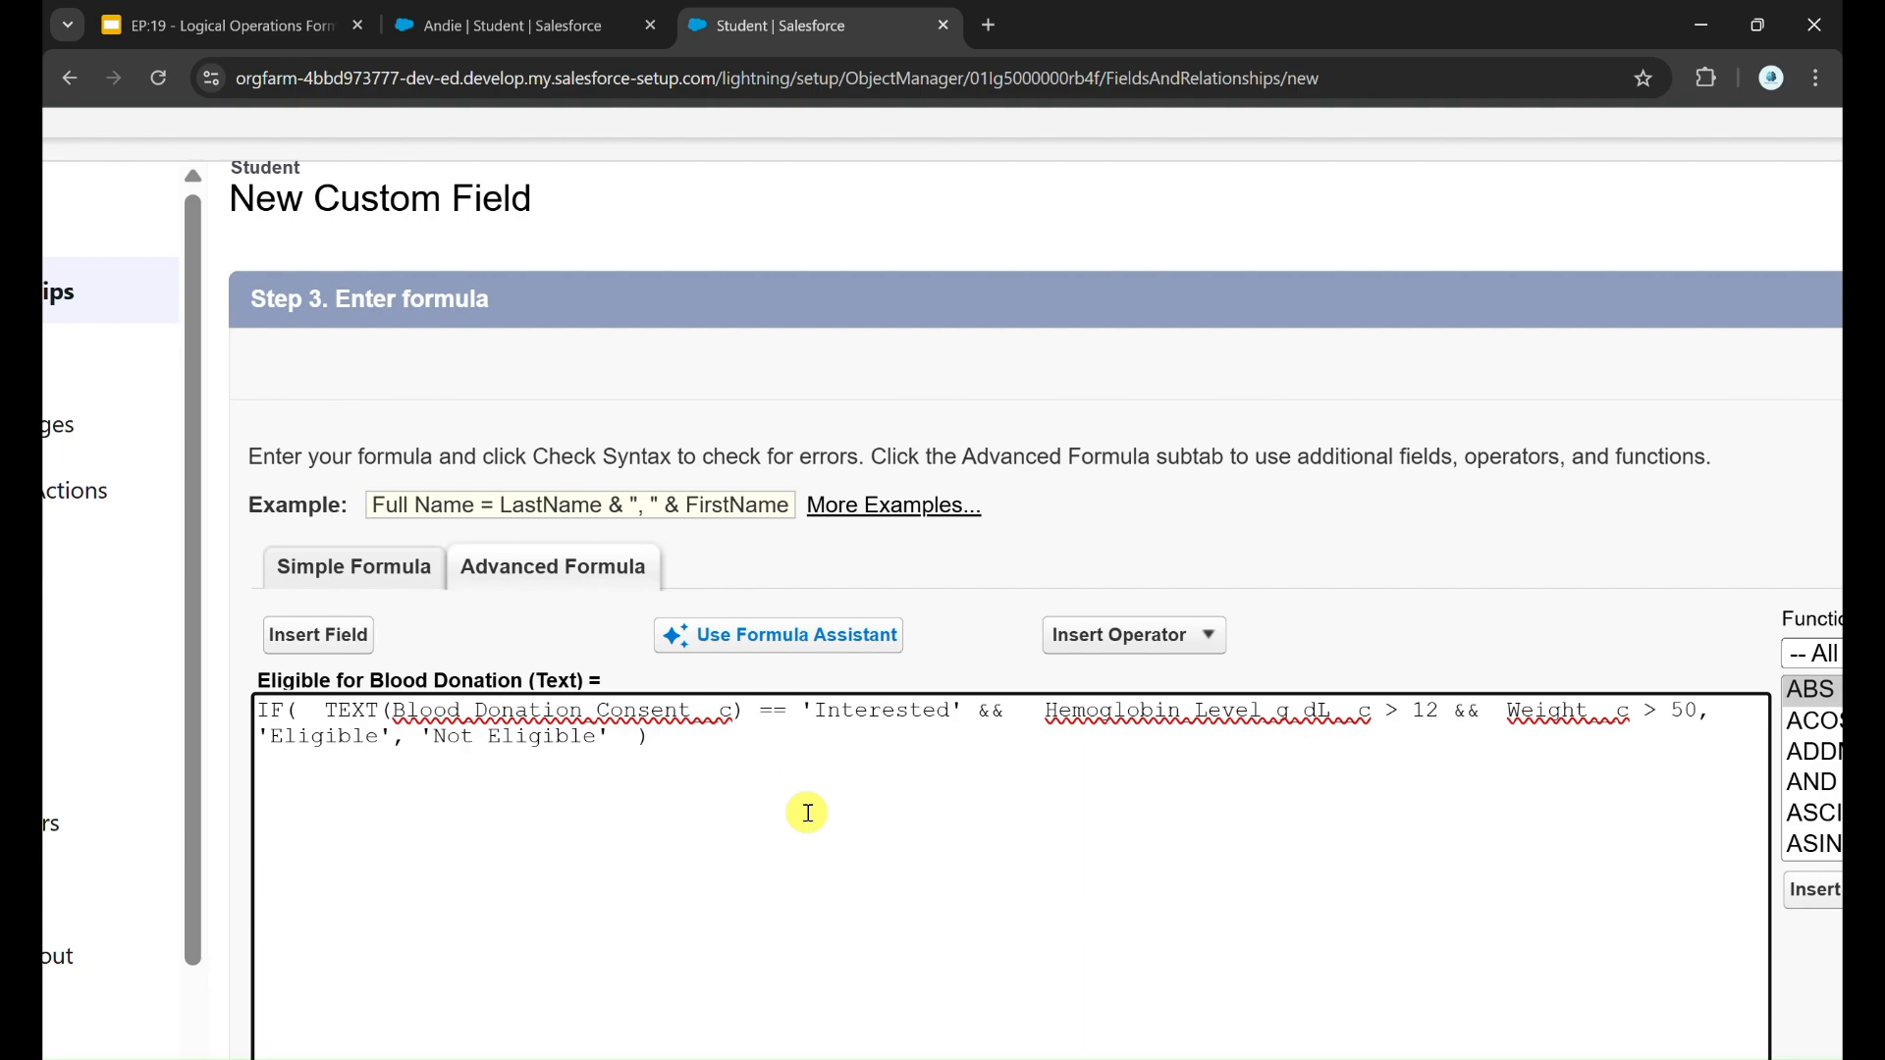
left_click_drag(327, 710, 945, 715)
scroll(943, 720, "down", 1)
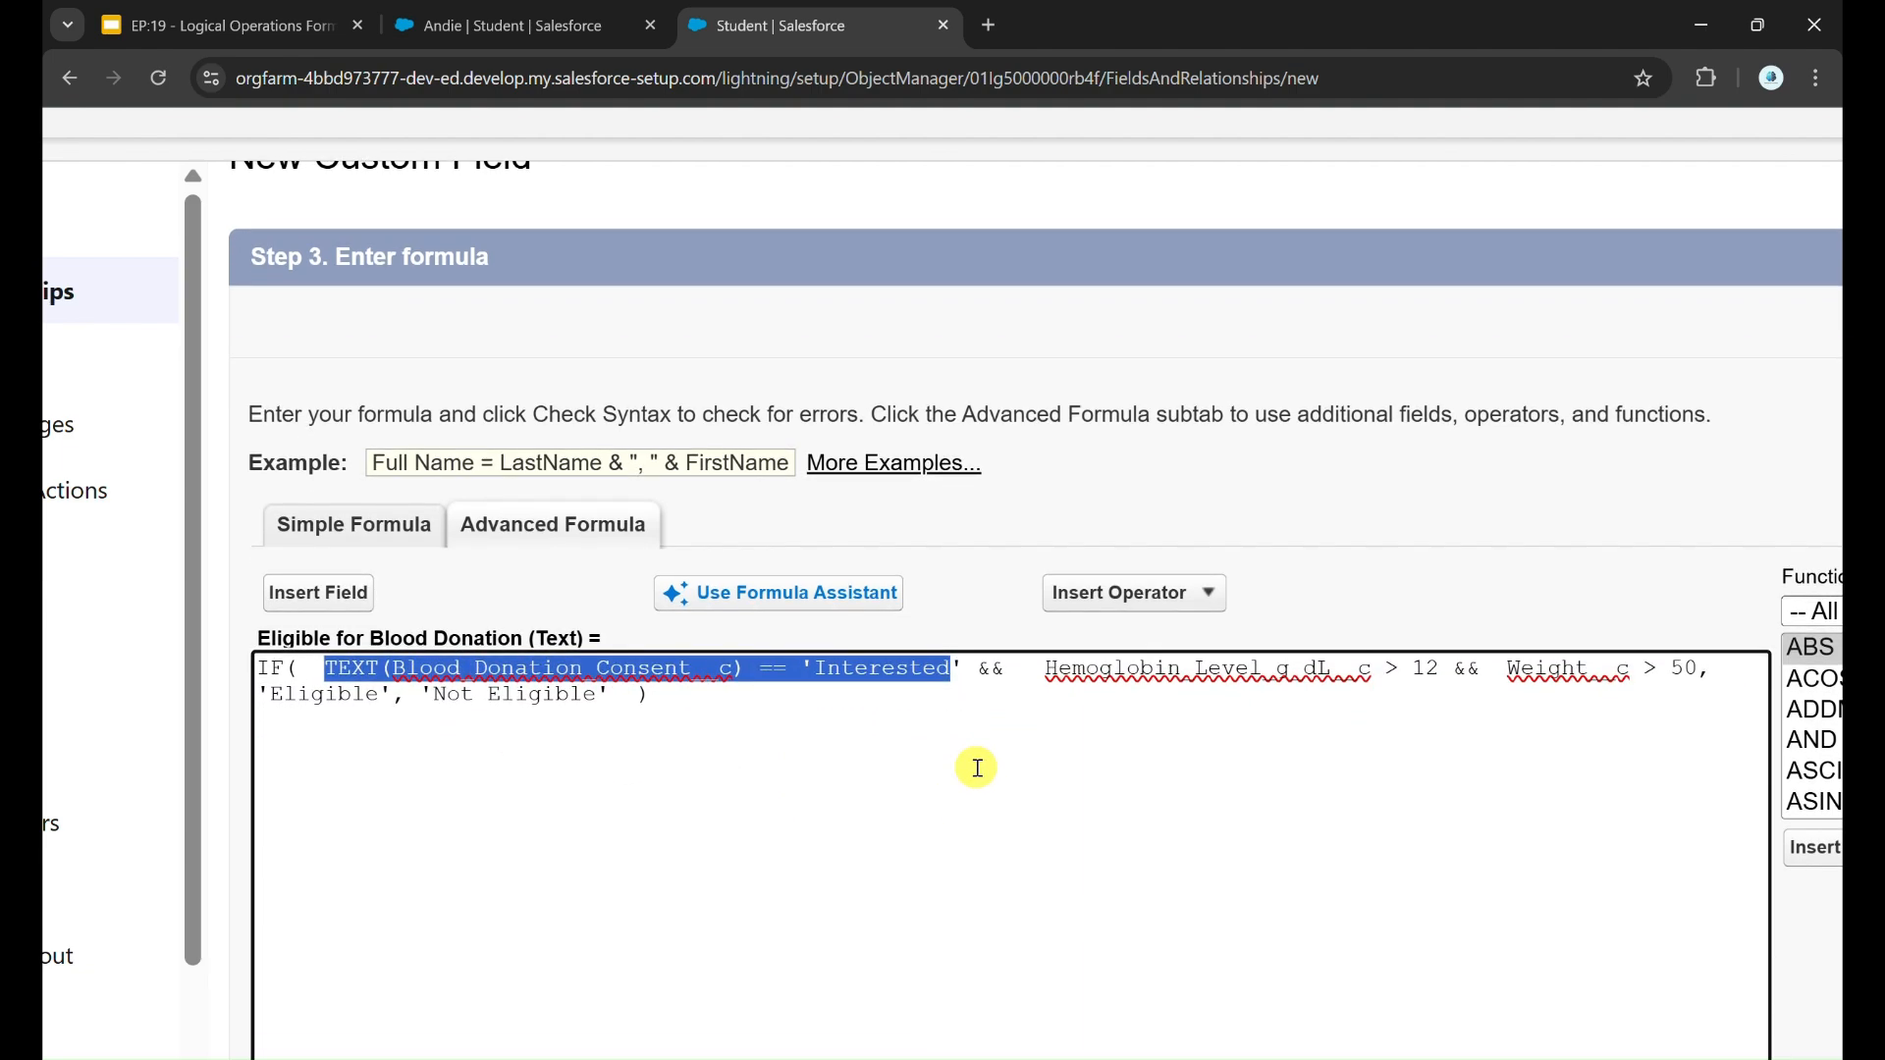
left_click(1004, 673)
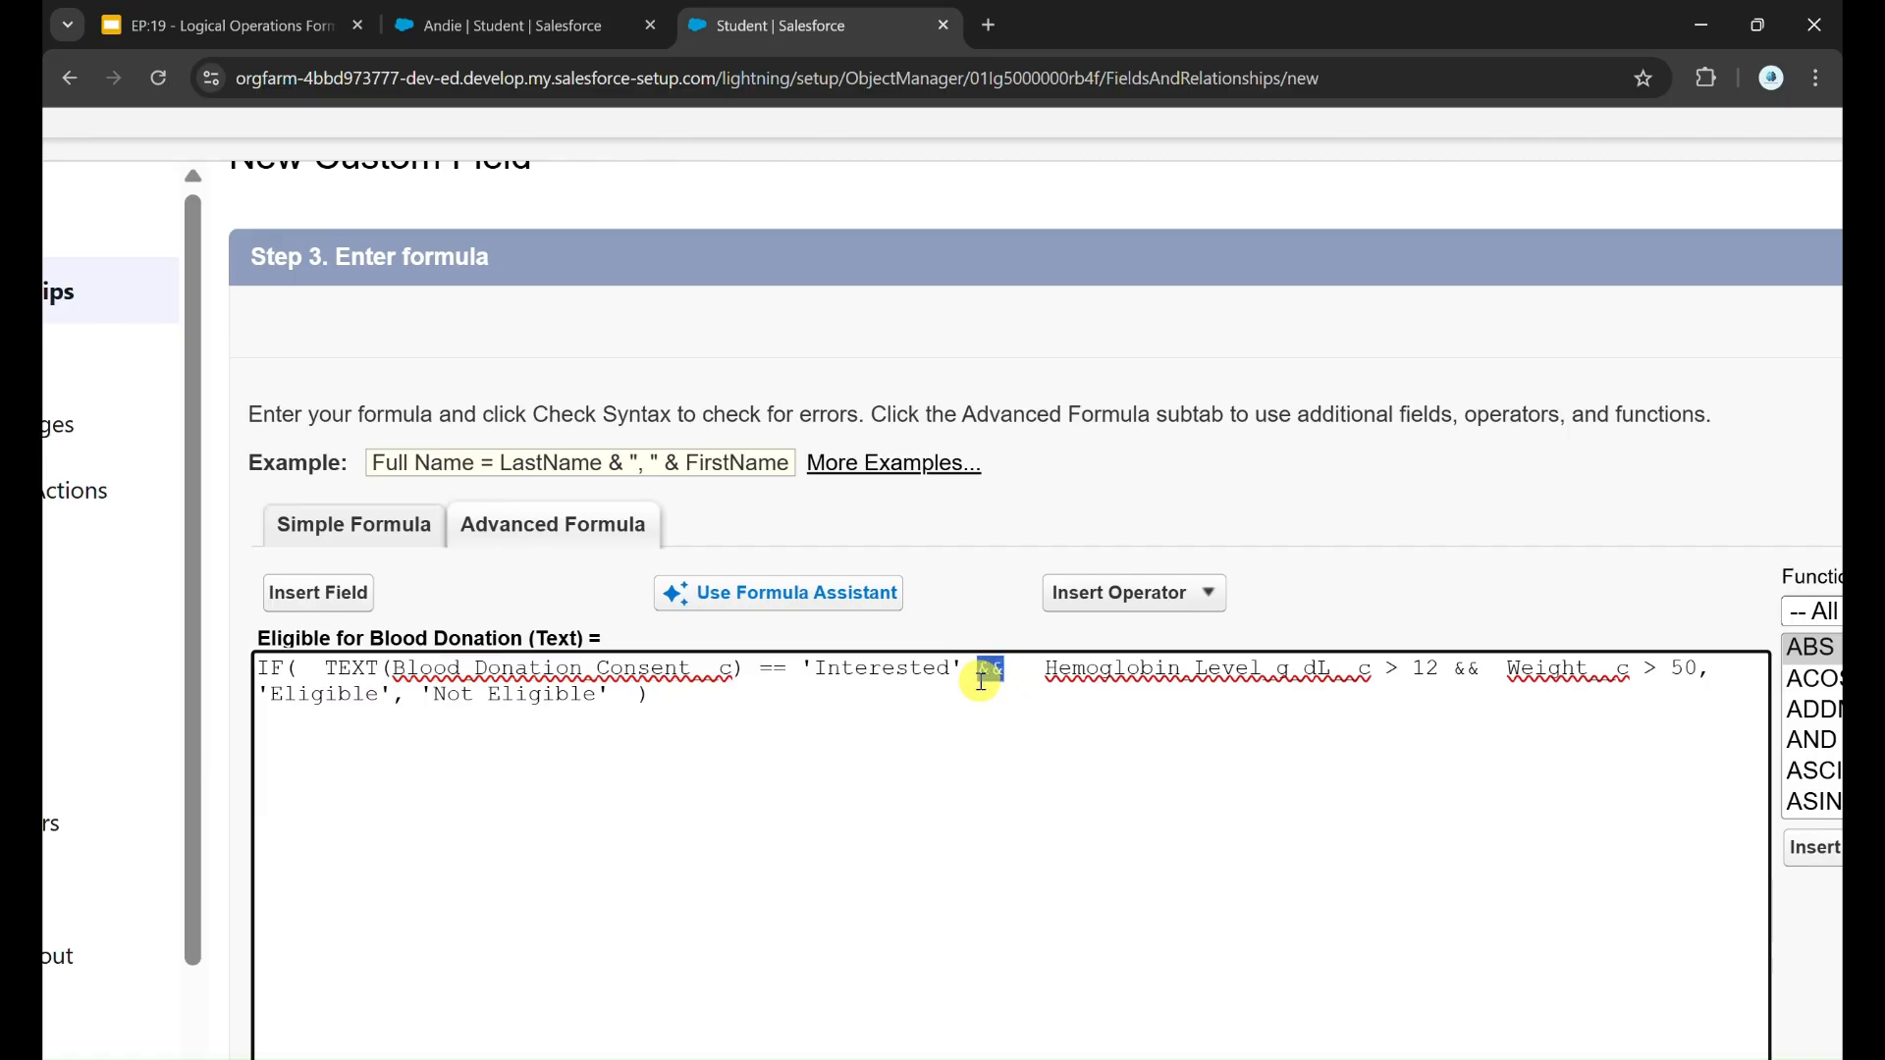
key("BackSpace")
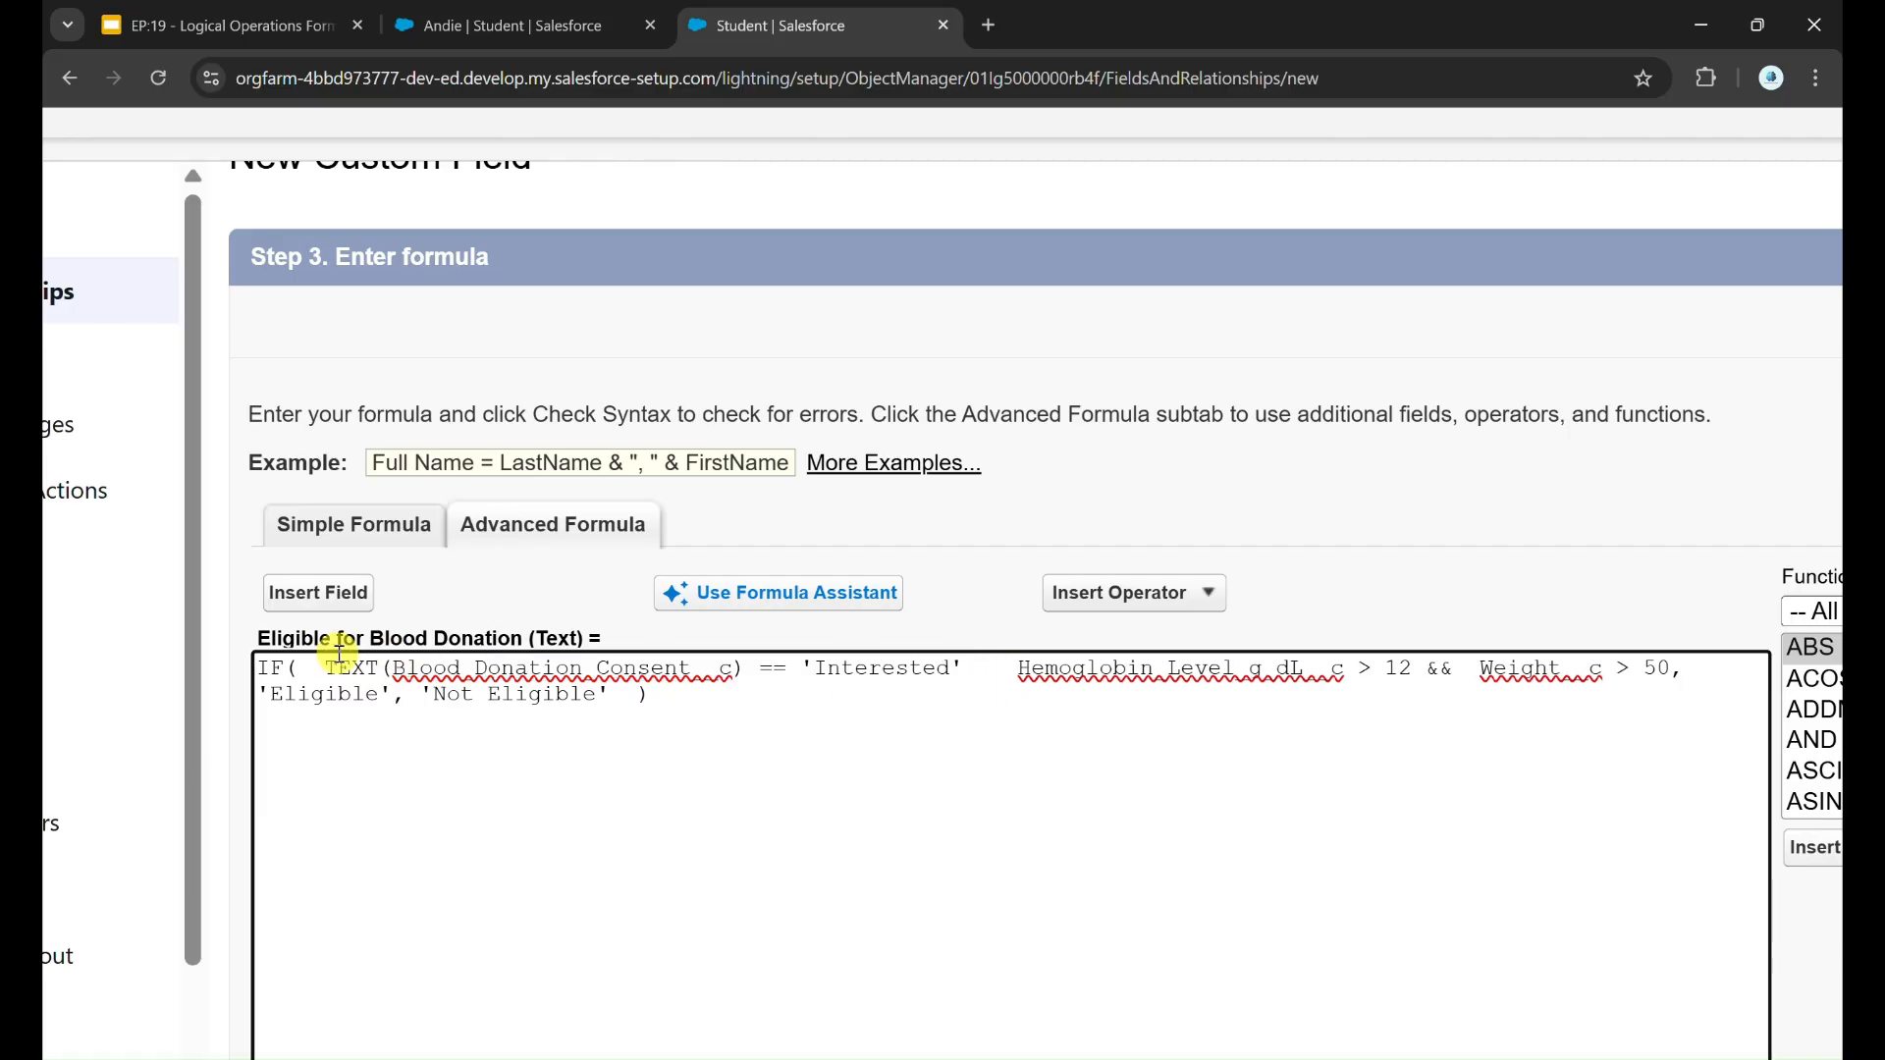
type("AND (")
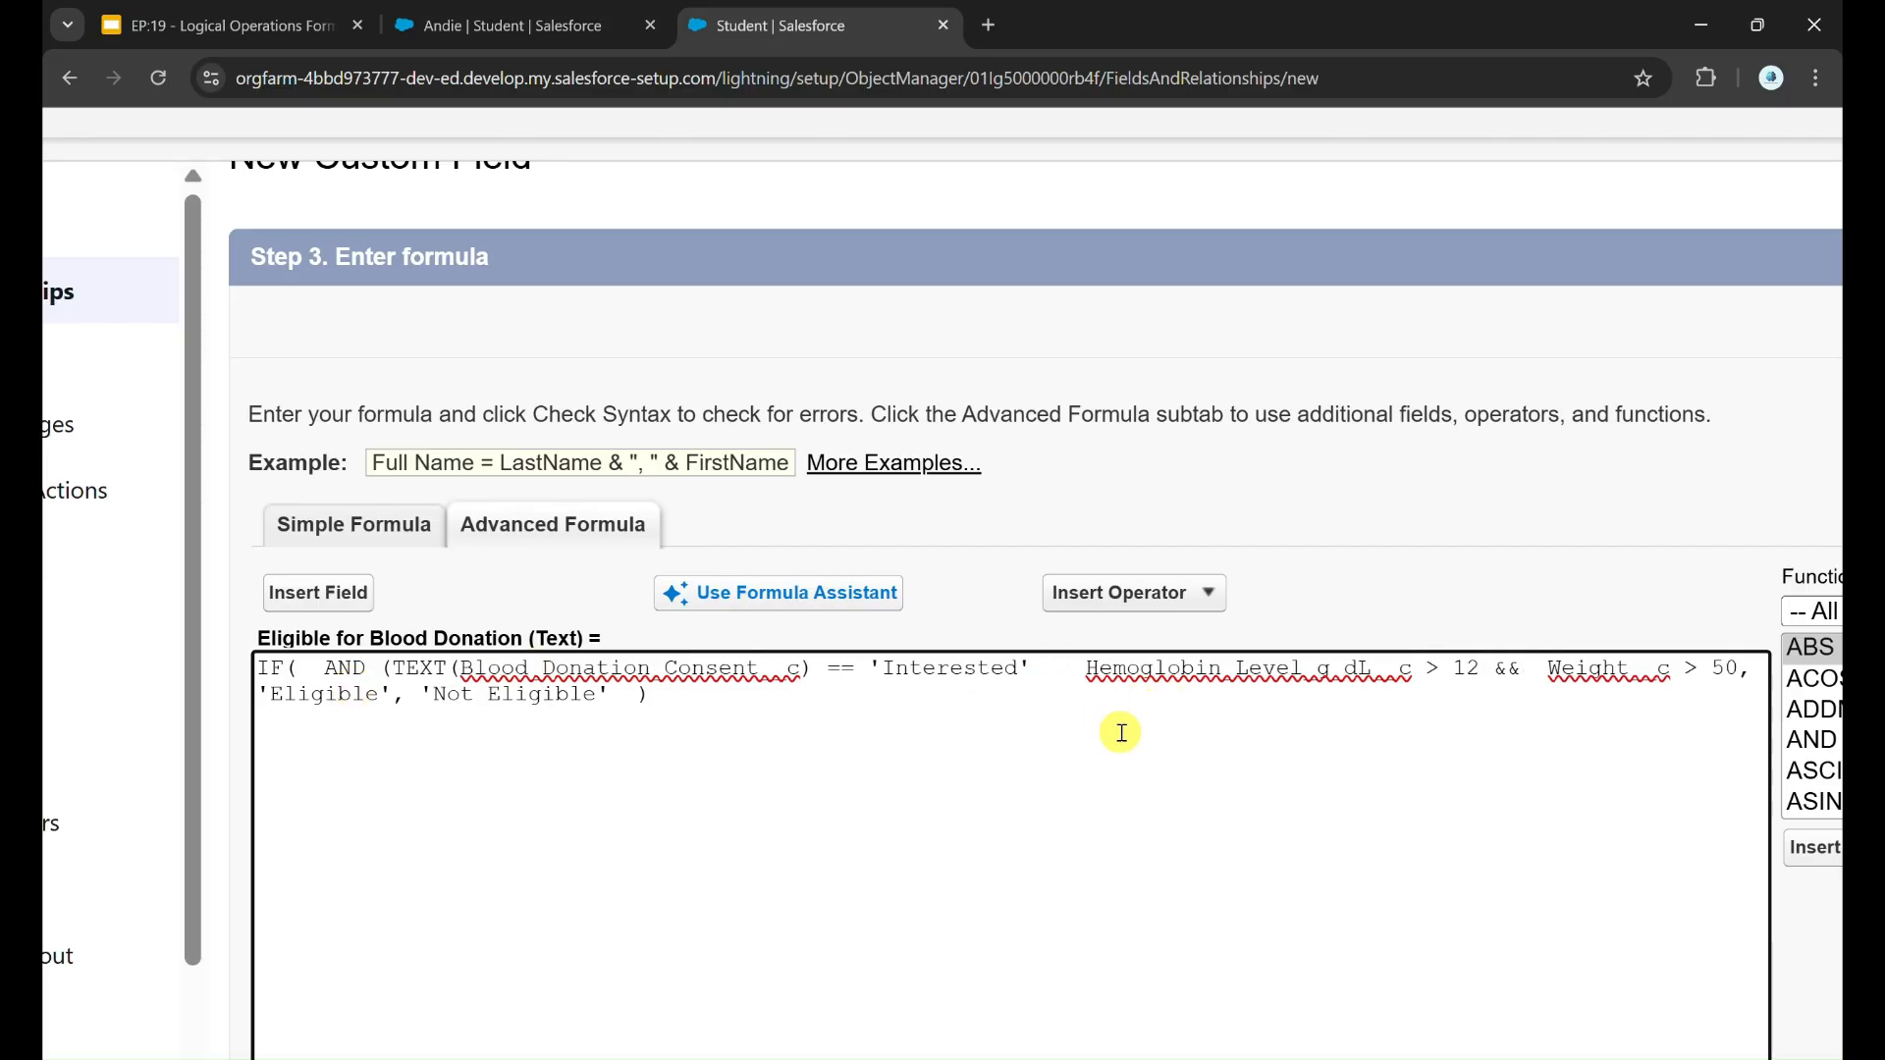
type(",")
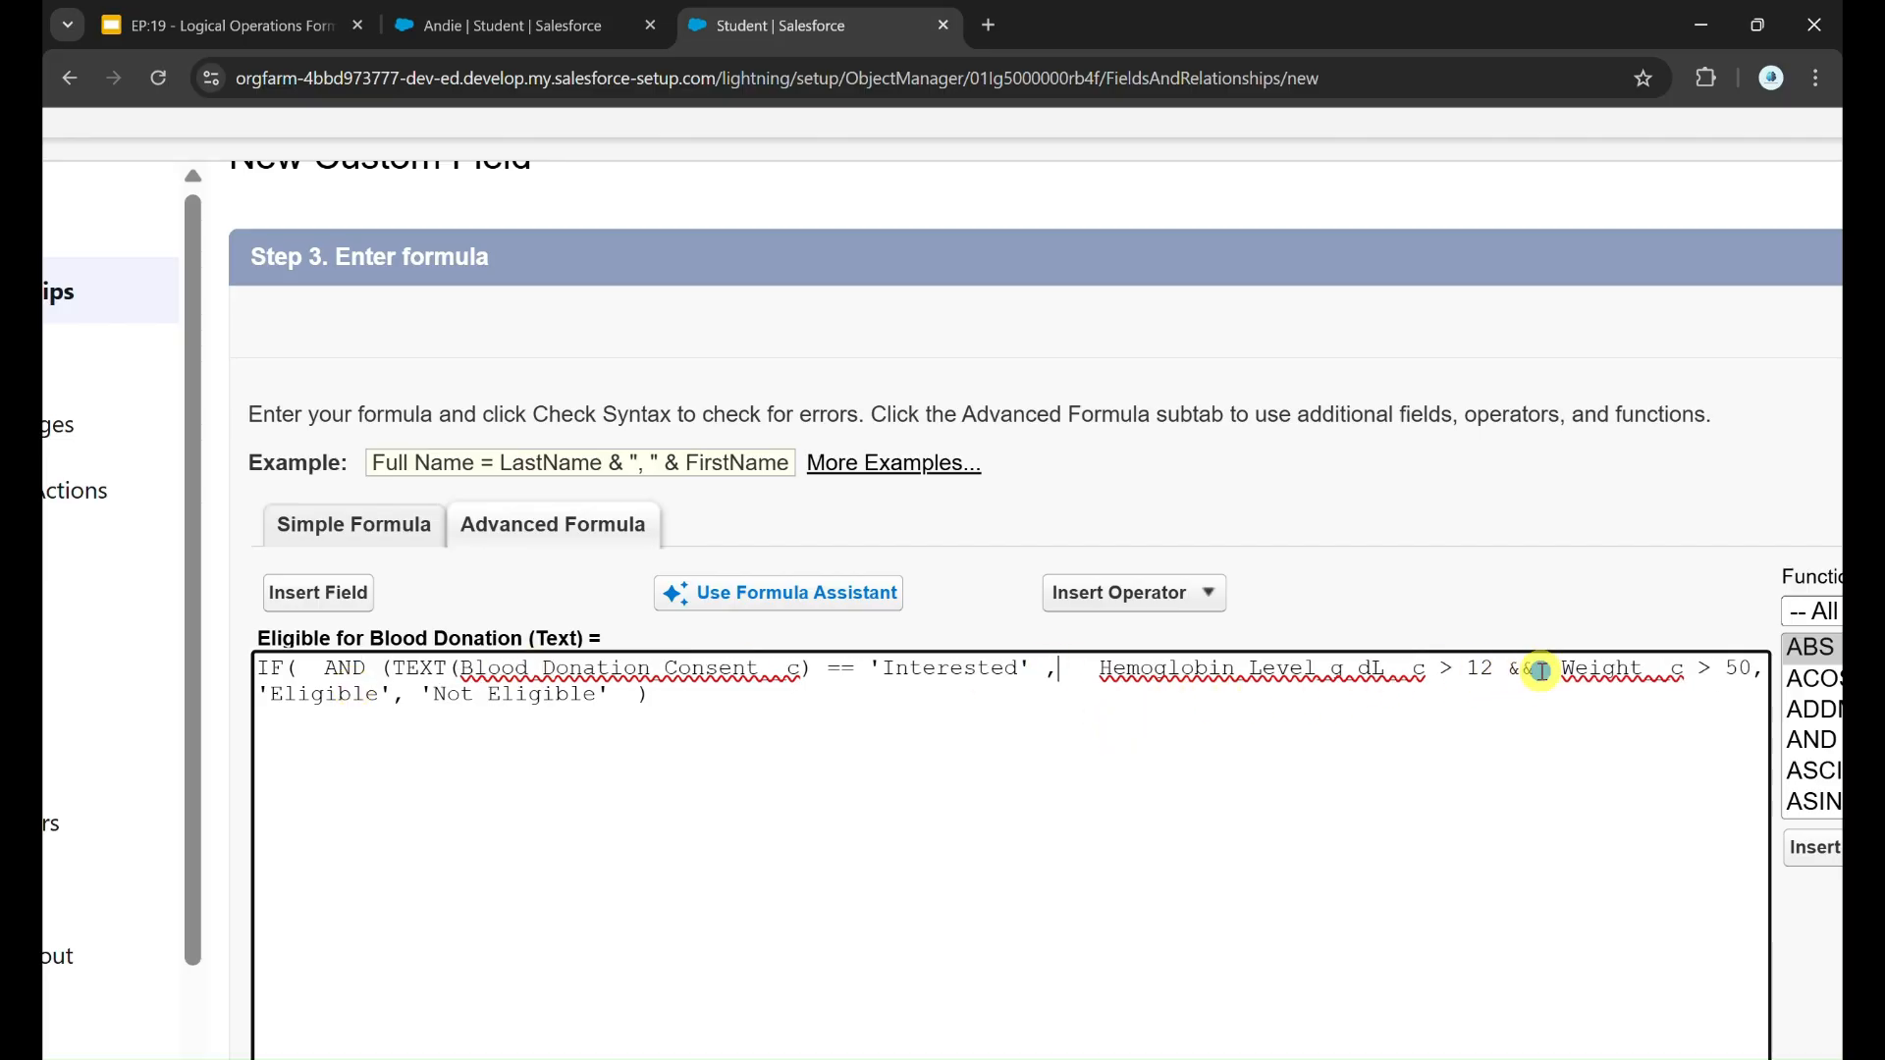
Step: Replace the && after the hemoglobin condition with a comma and close the AND function after Weight__c > 50
key("BackSpace")
key("BackSpace")
key("BackSpace")
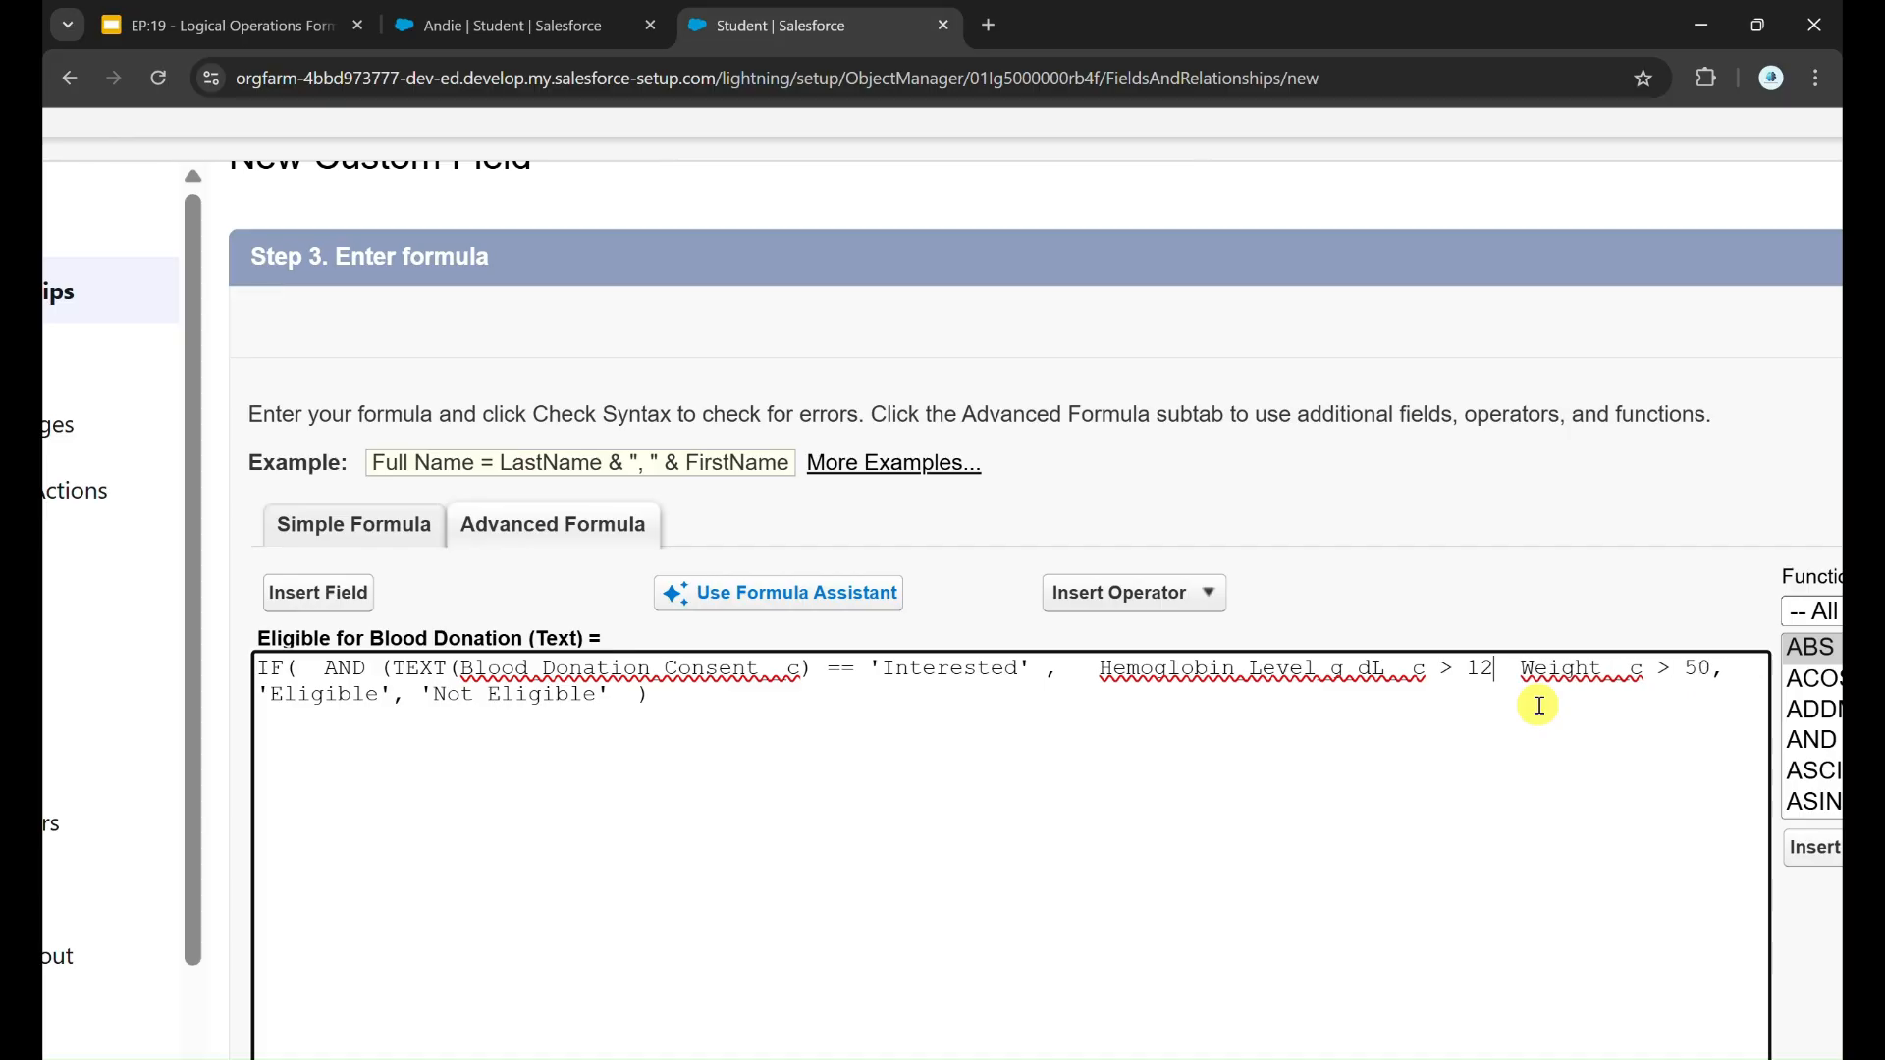
type(",")
left_click(1725, 670)
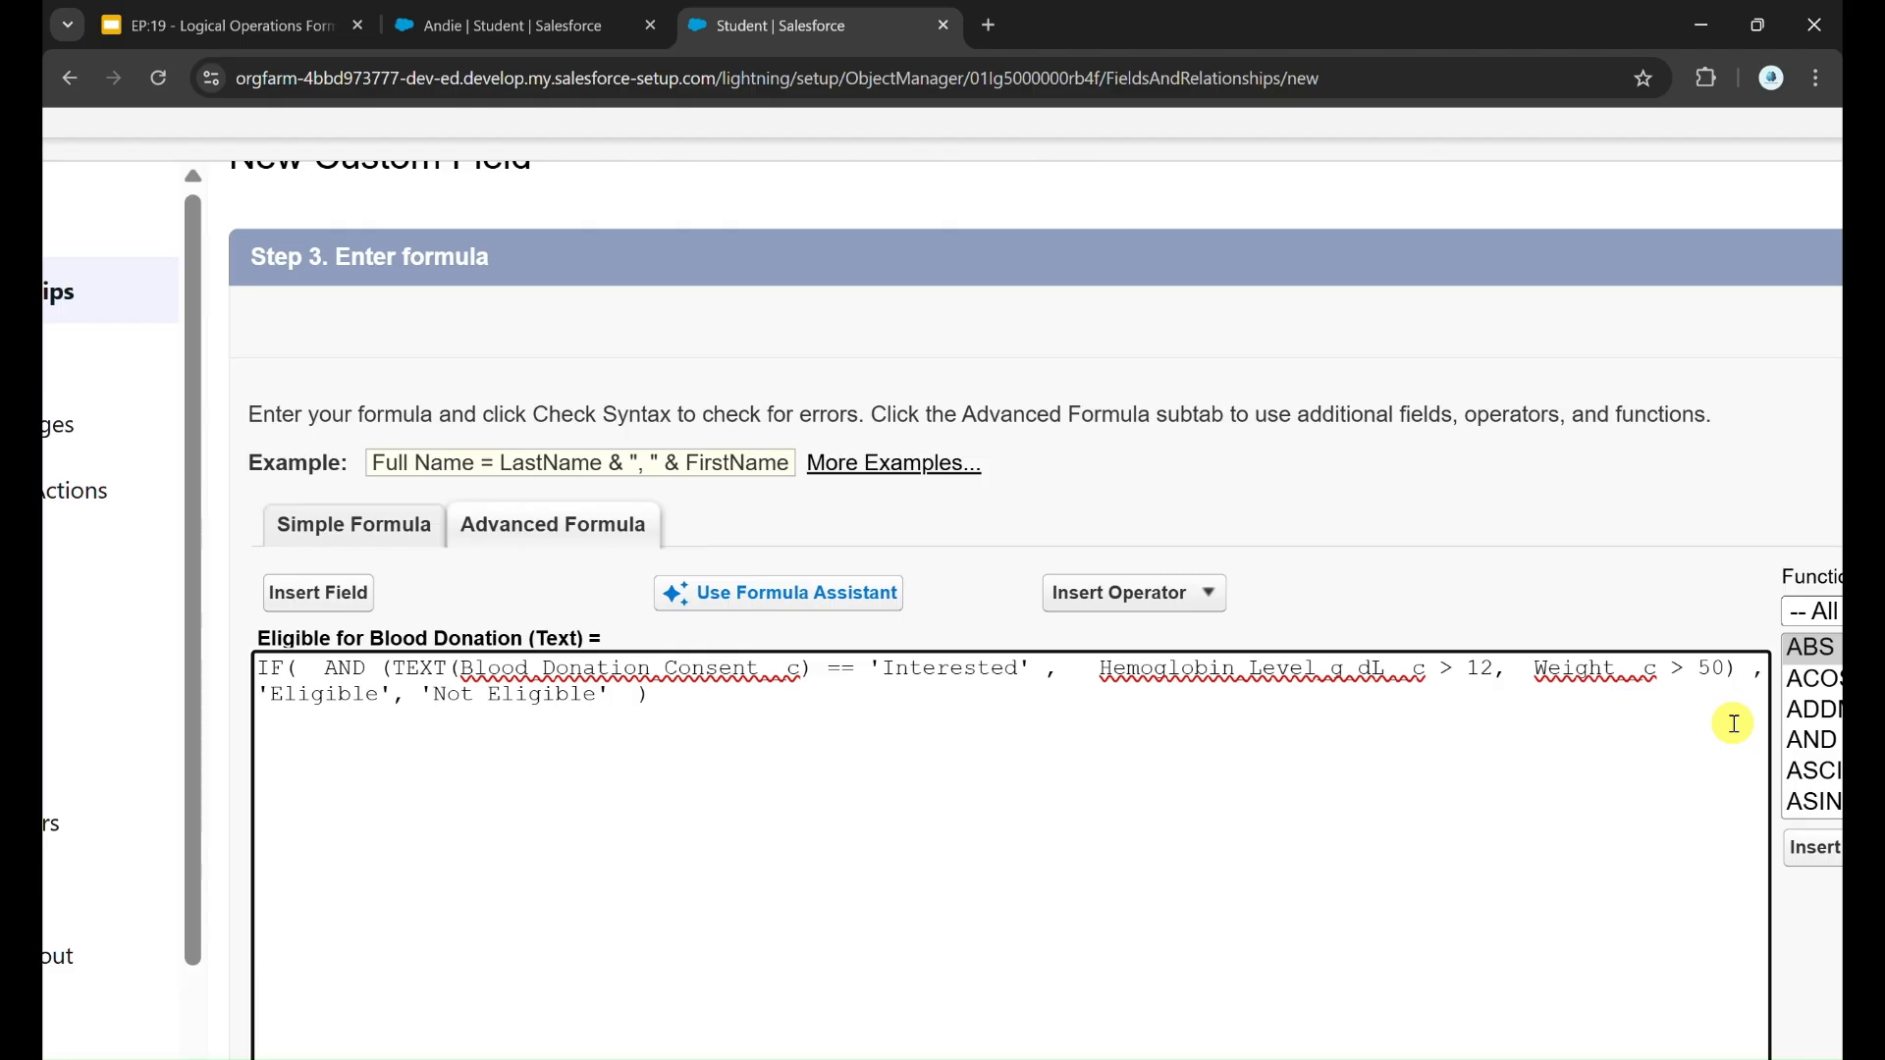
Step: Remove the extra spaces before Hemoglobin_Level_g_dL__c and review the conditions inside the AND function
left_click(1098, 670)
key("BackSpace")
key("BackSpace")
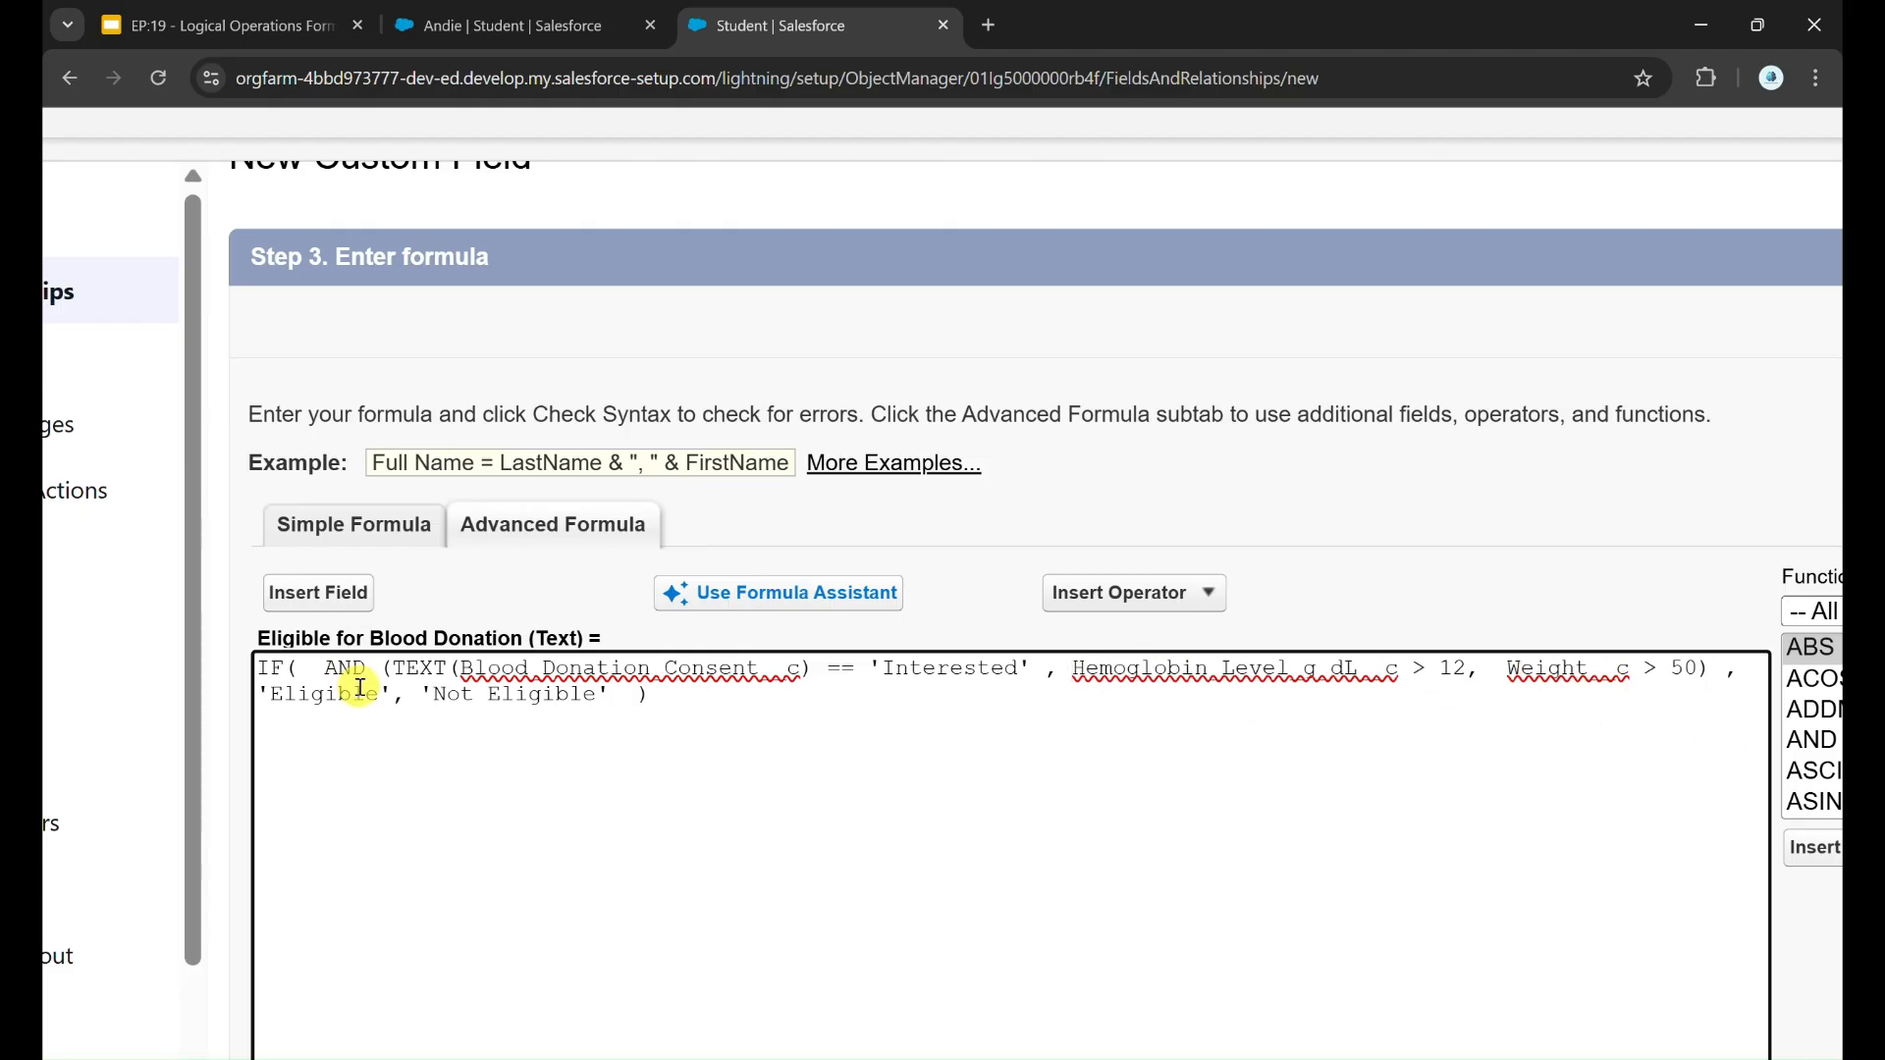
left_click_drag(400, 672, 1069, 682)
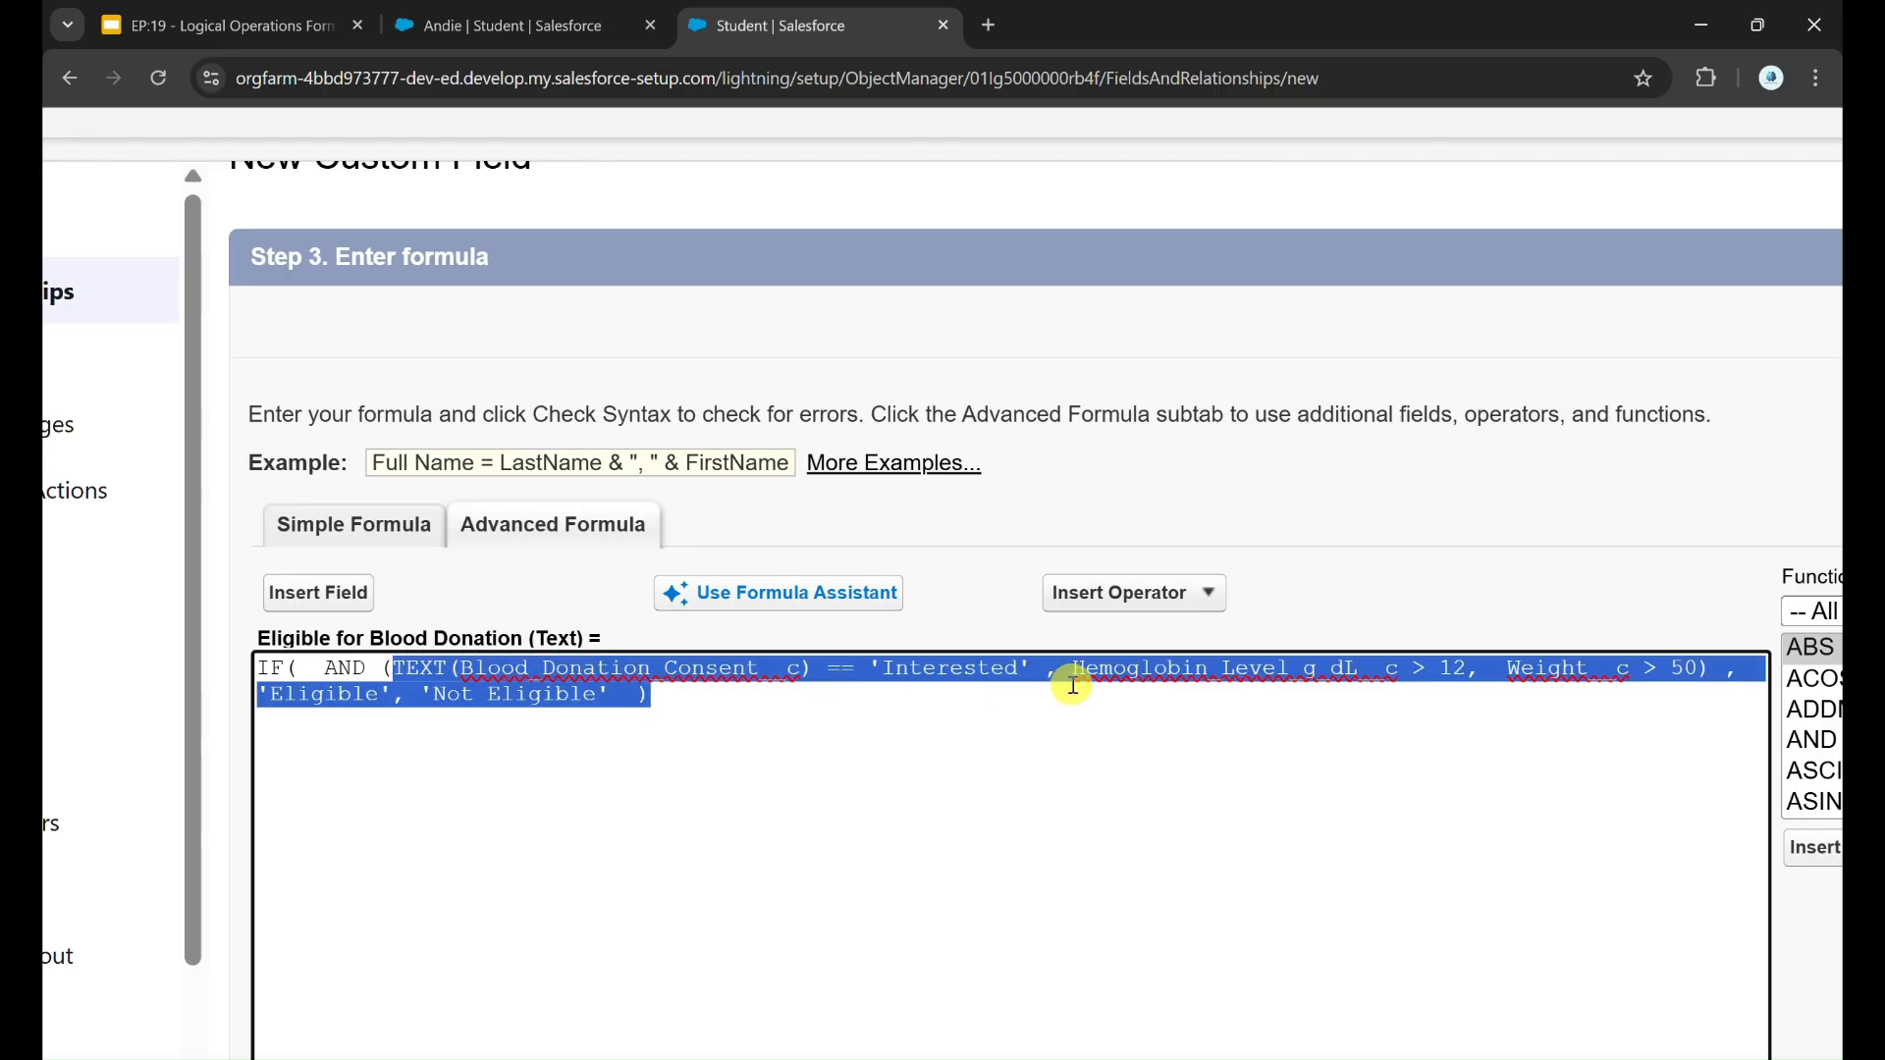
left_click(1114, 669)
left_click(1603, 670)
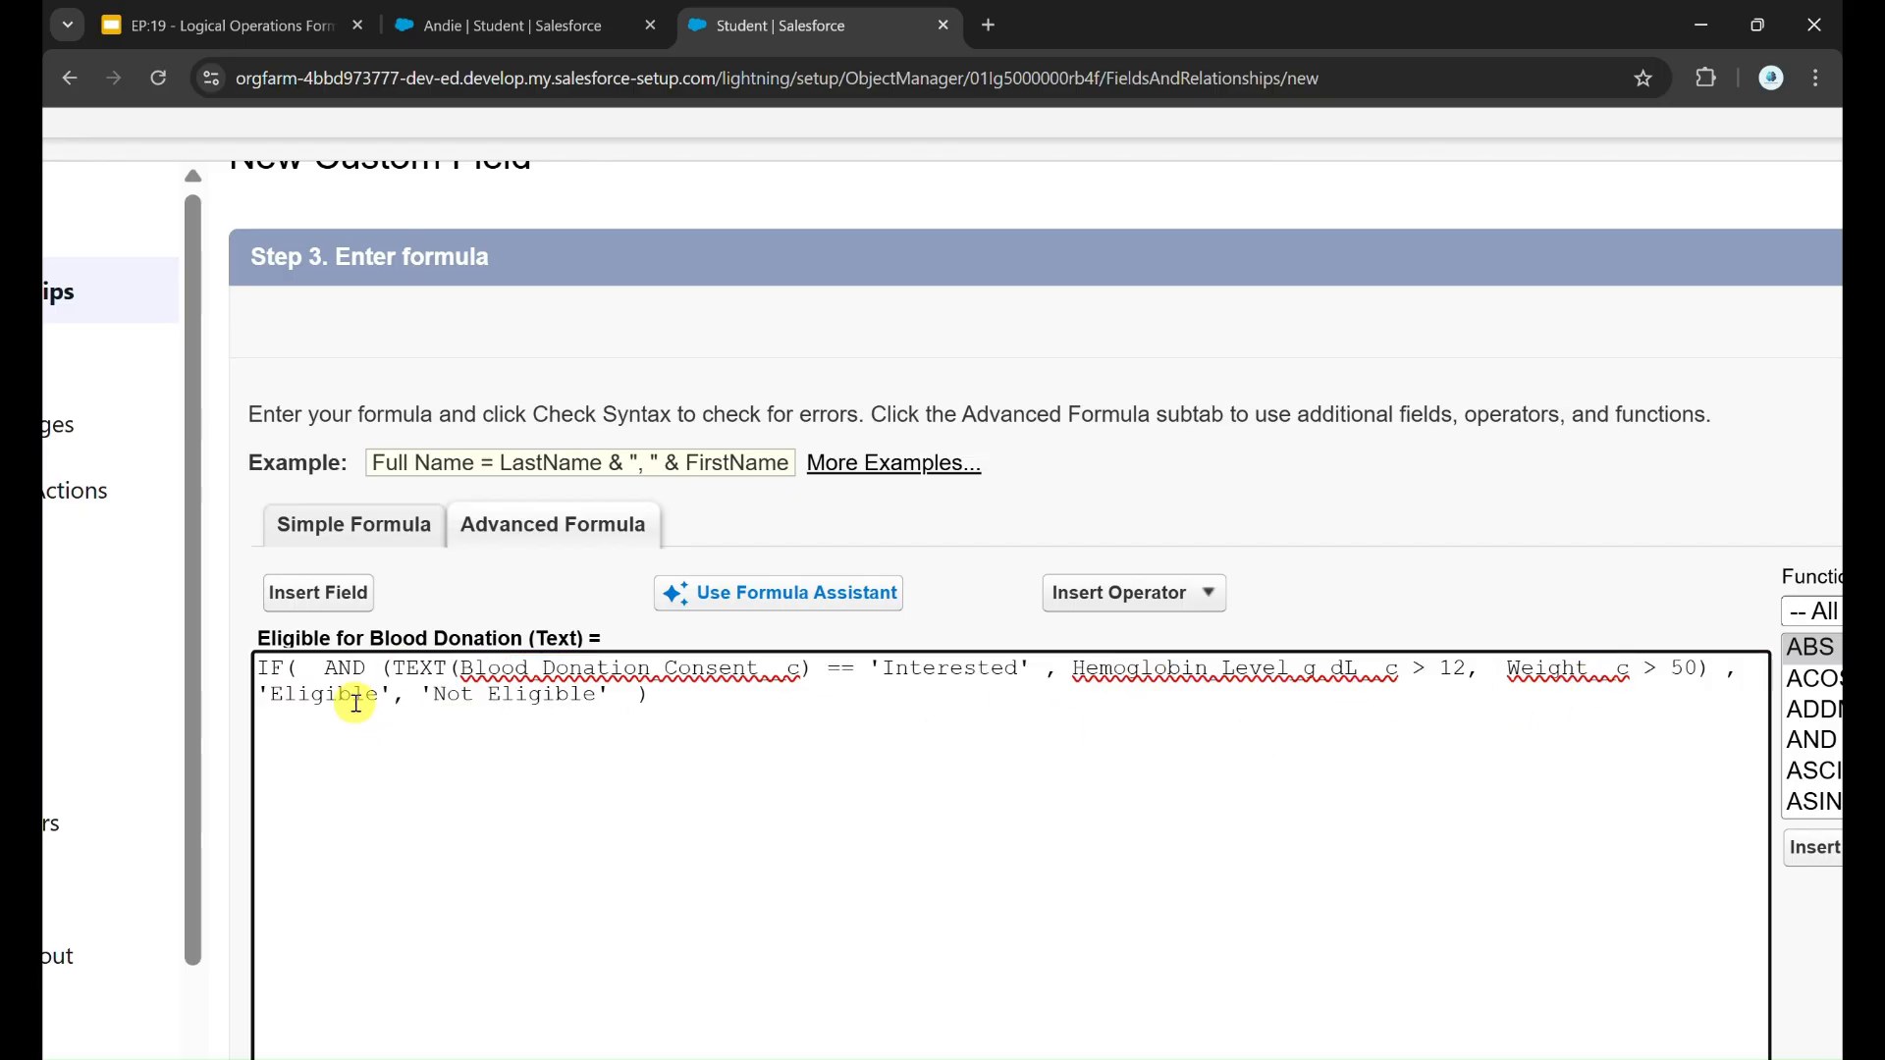
left_click_drag(335, 669, 377, 665)
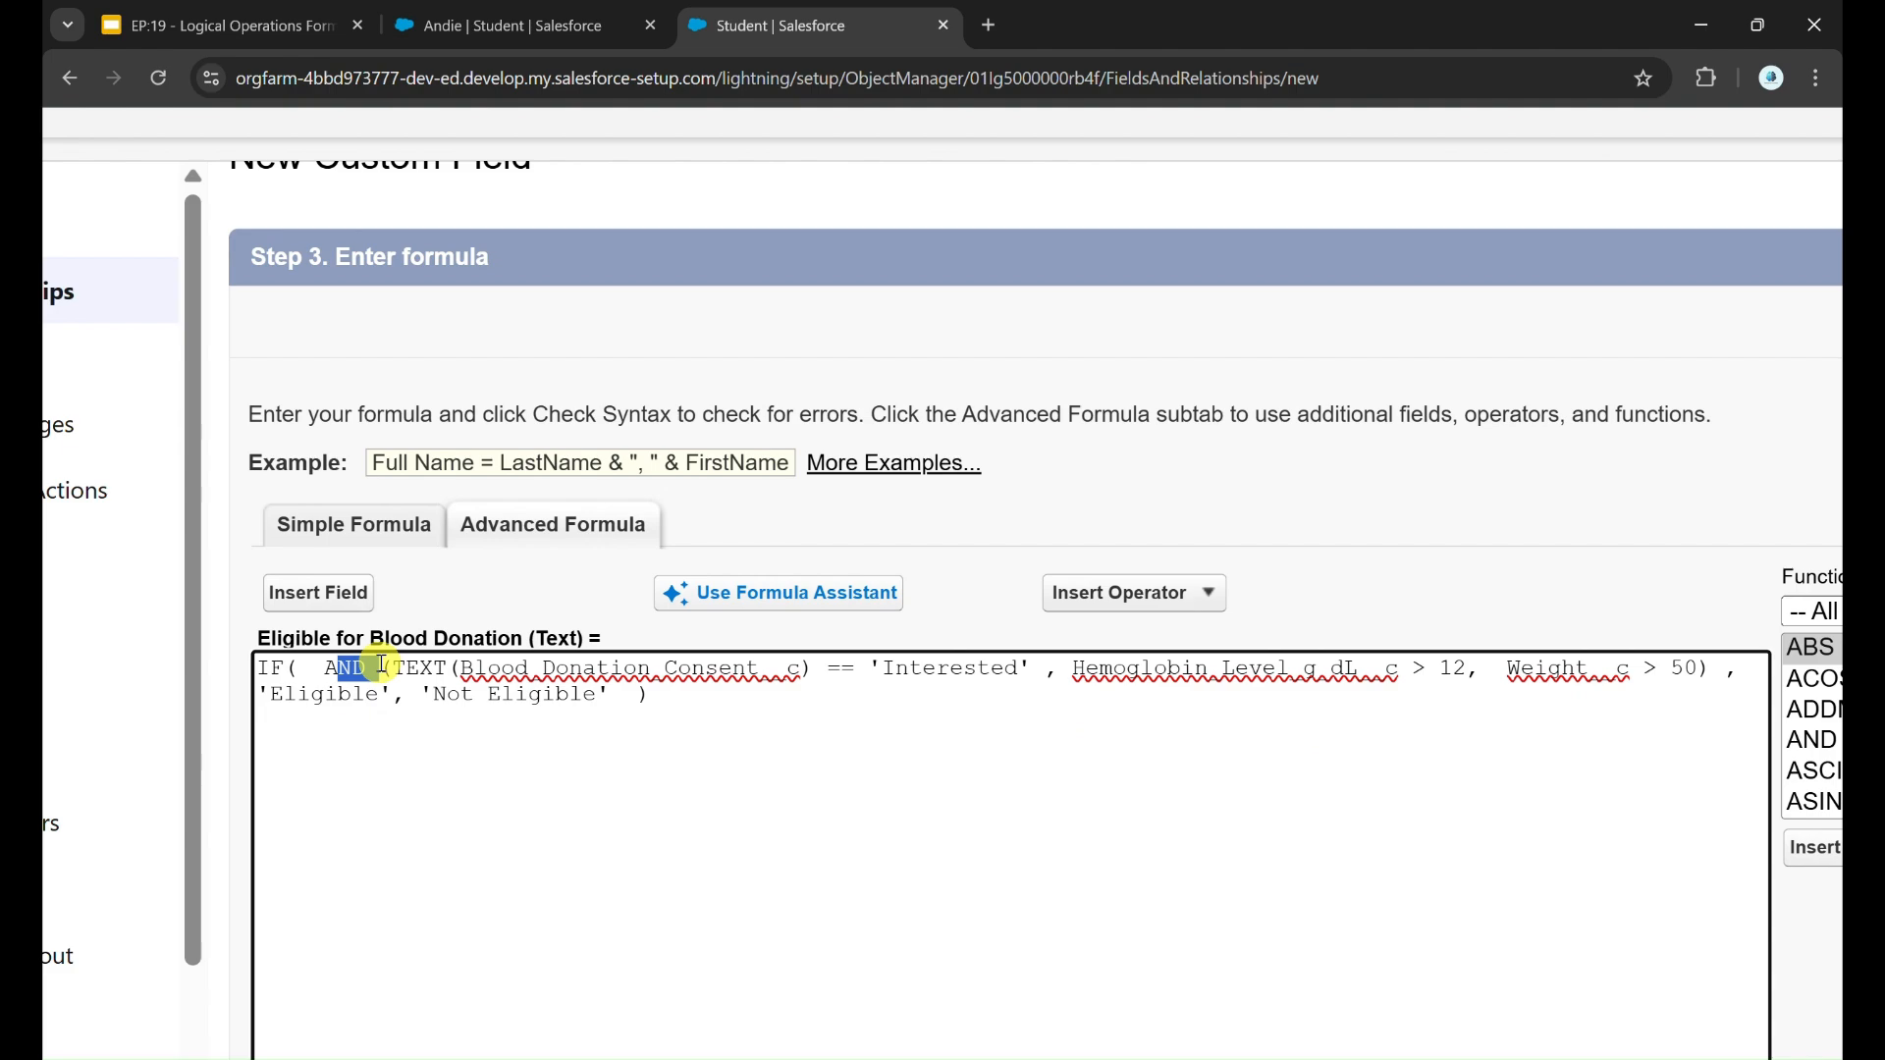
scroll(1073, 720, "down", 4)
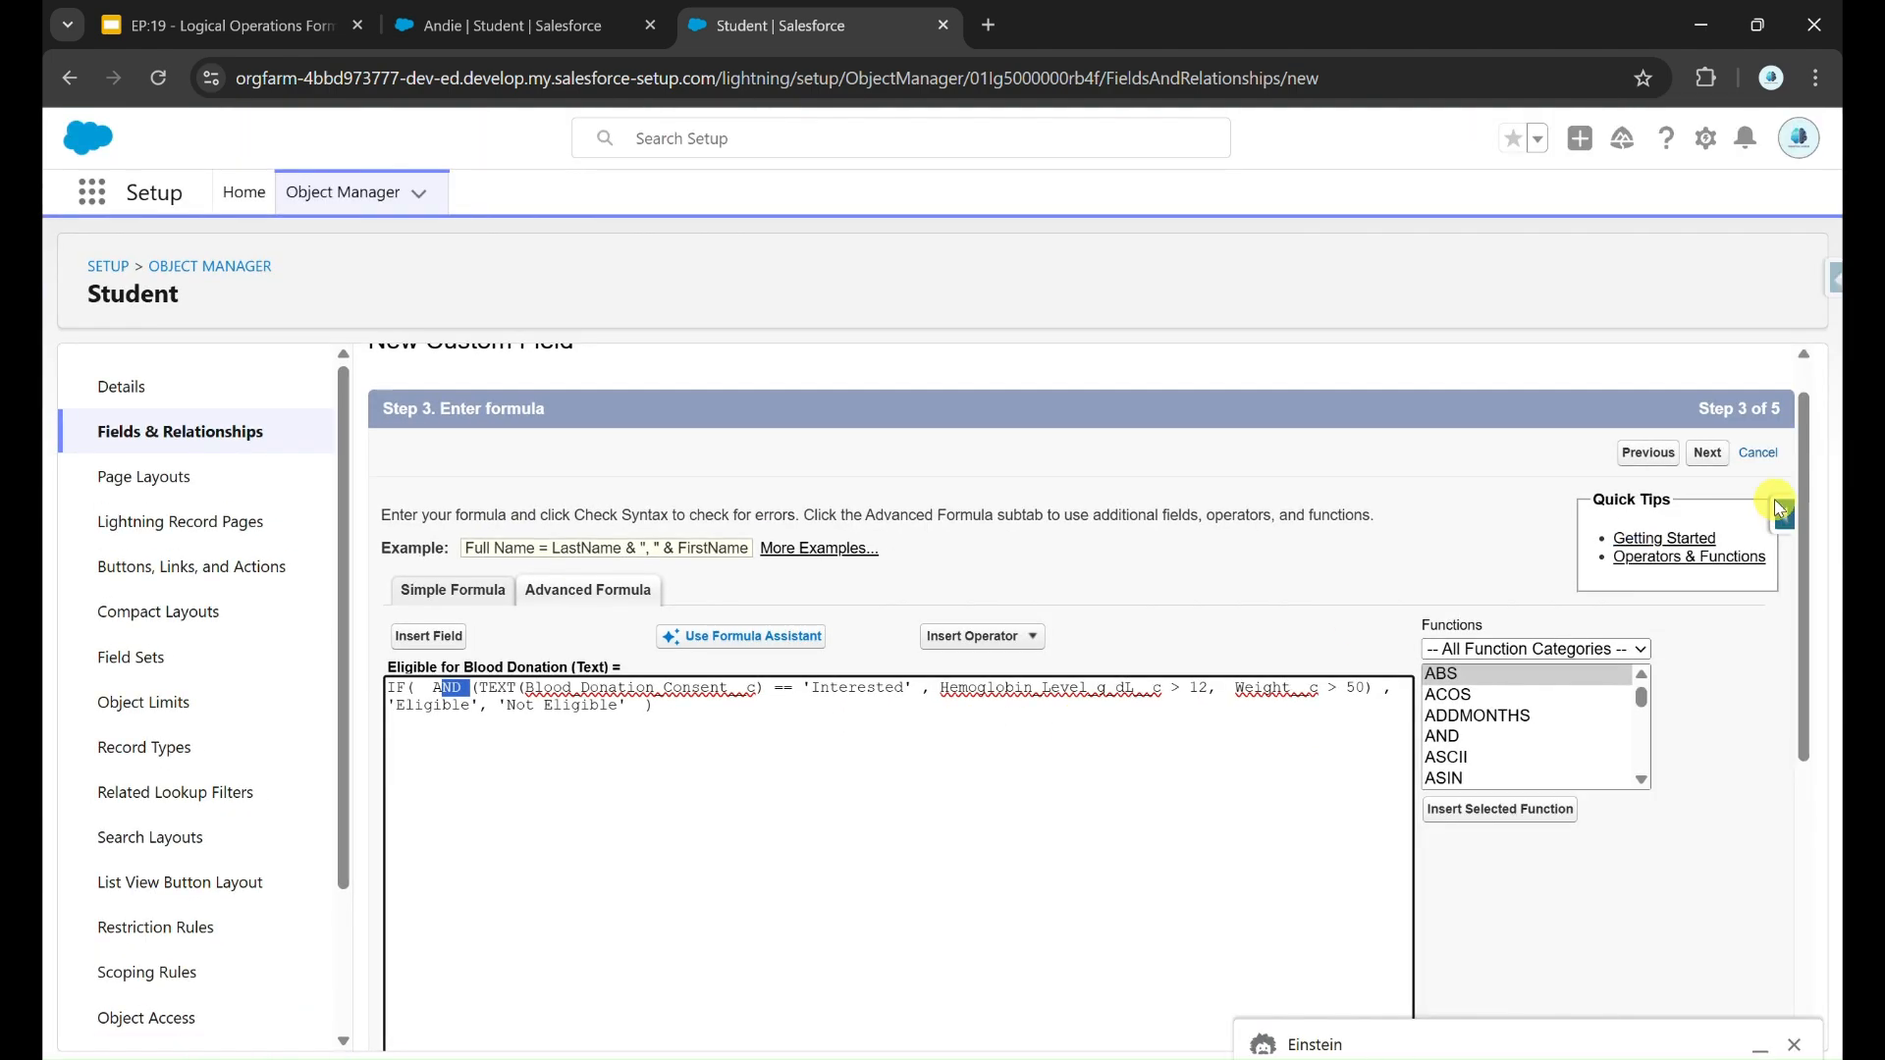
Step: Complete the remaining new-field steps and save the Eligible for Blood Donation field
left_click(1710, 456)
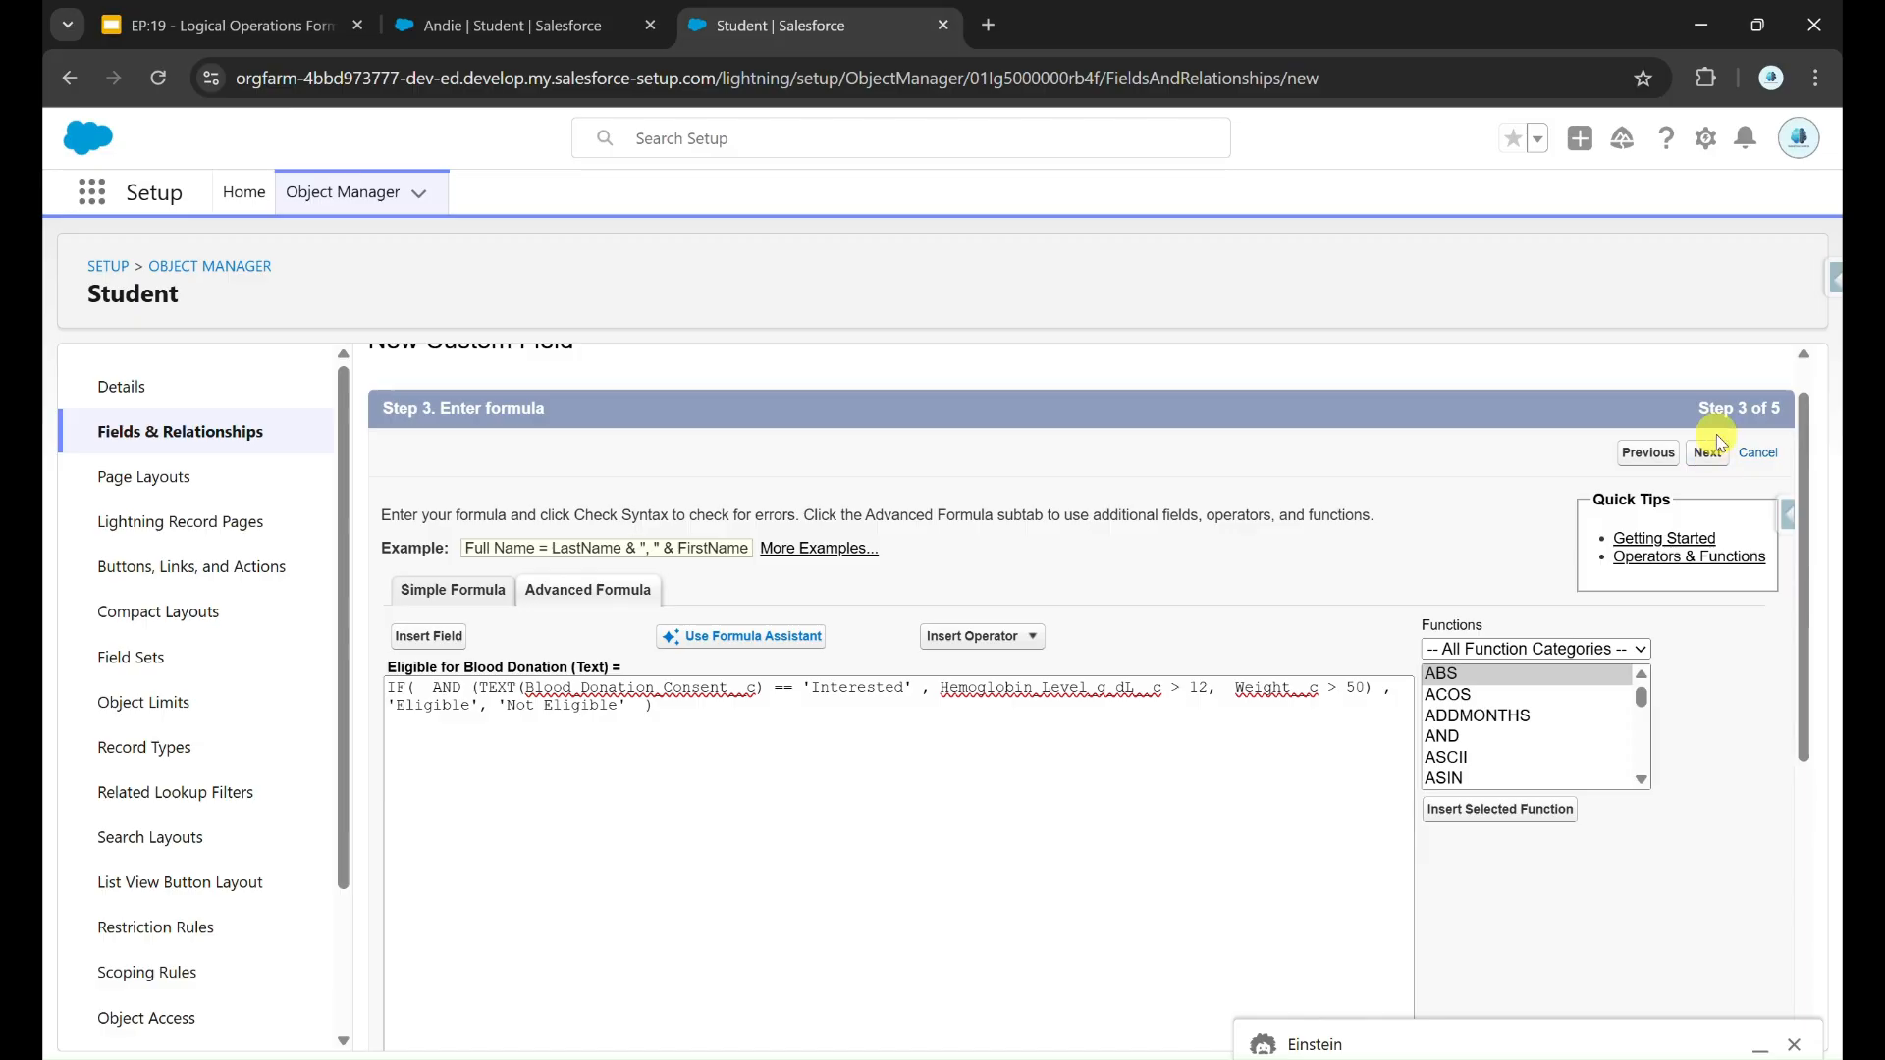
left_click(1715, 460)
left_click(1714, 503)
left_click(1717, 504)
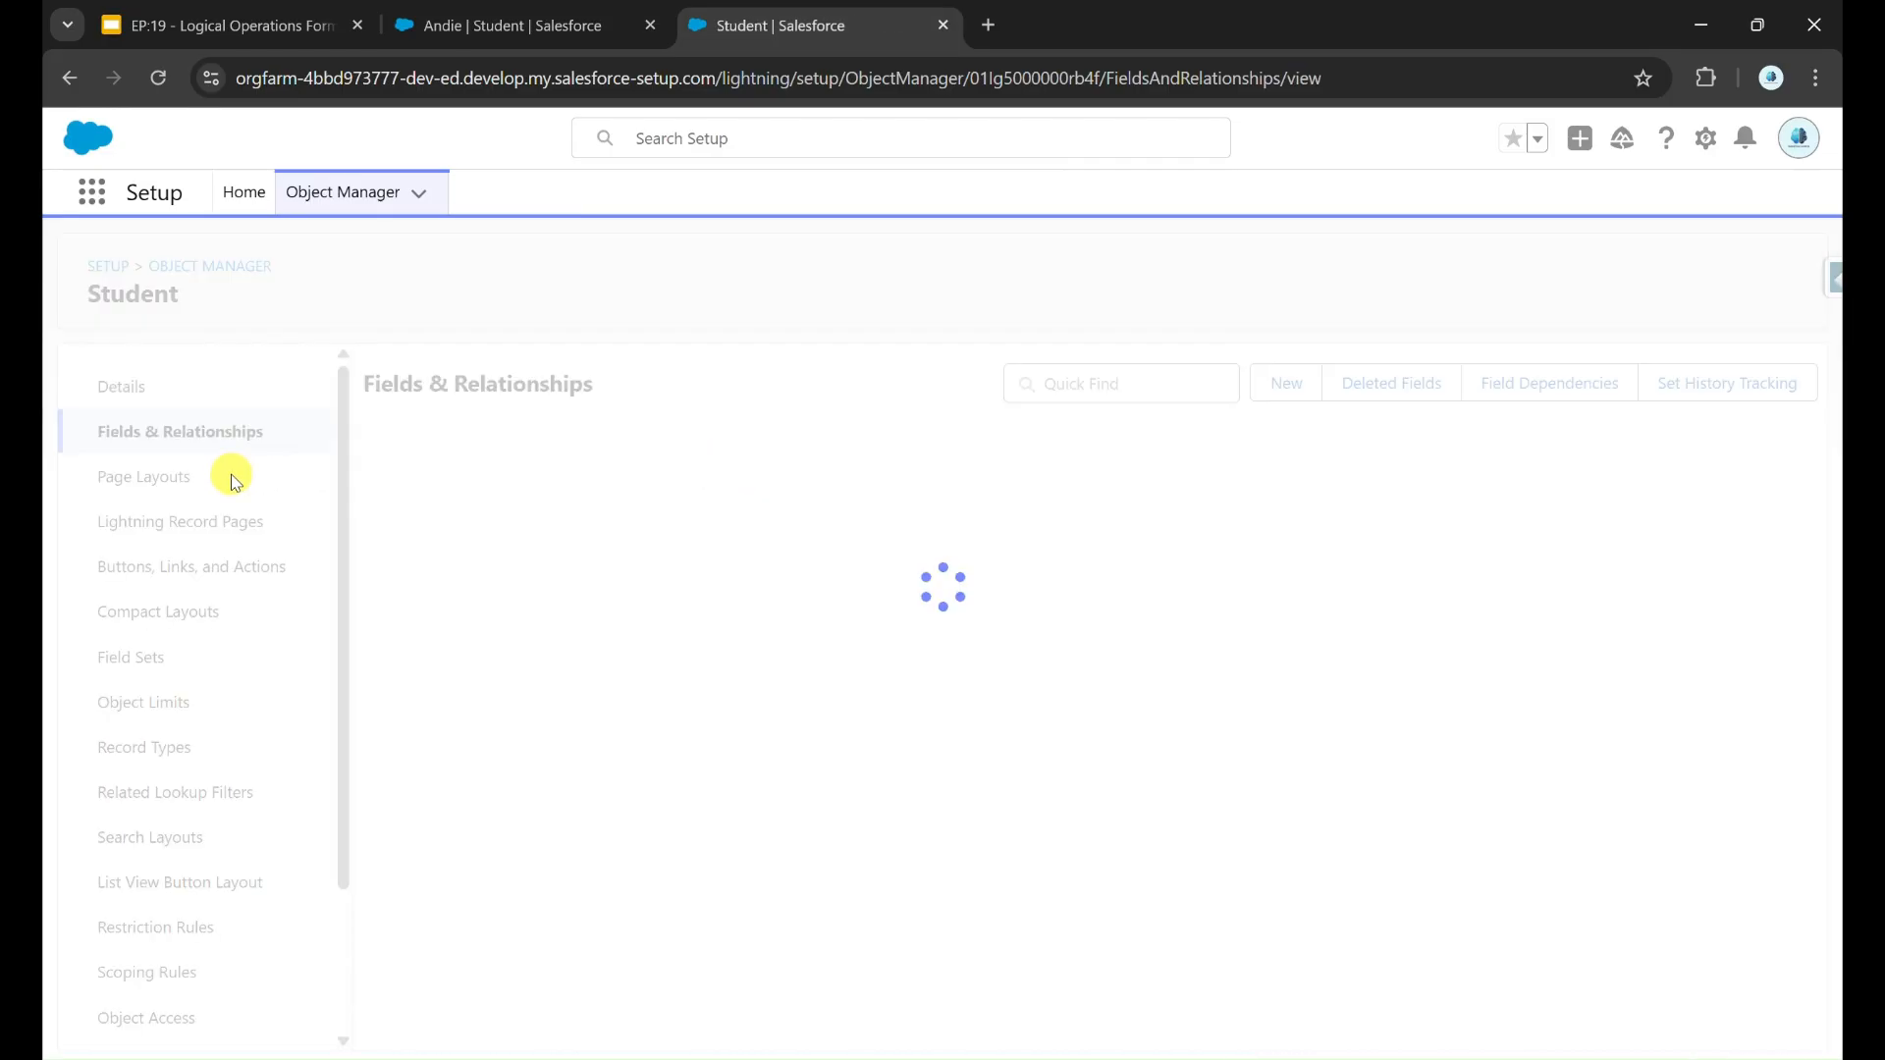
Step: Place Eligible for Blood Donation in the Blood Donation Eligibility section of the Student page layout and save the layout
left_click(230, 478)
left_click(442, 507)
scroll(908, 754, "down", 5)
left_click(397, 395)
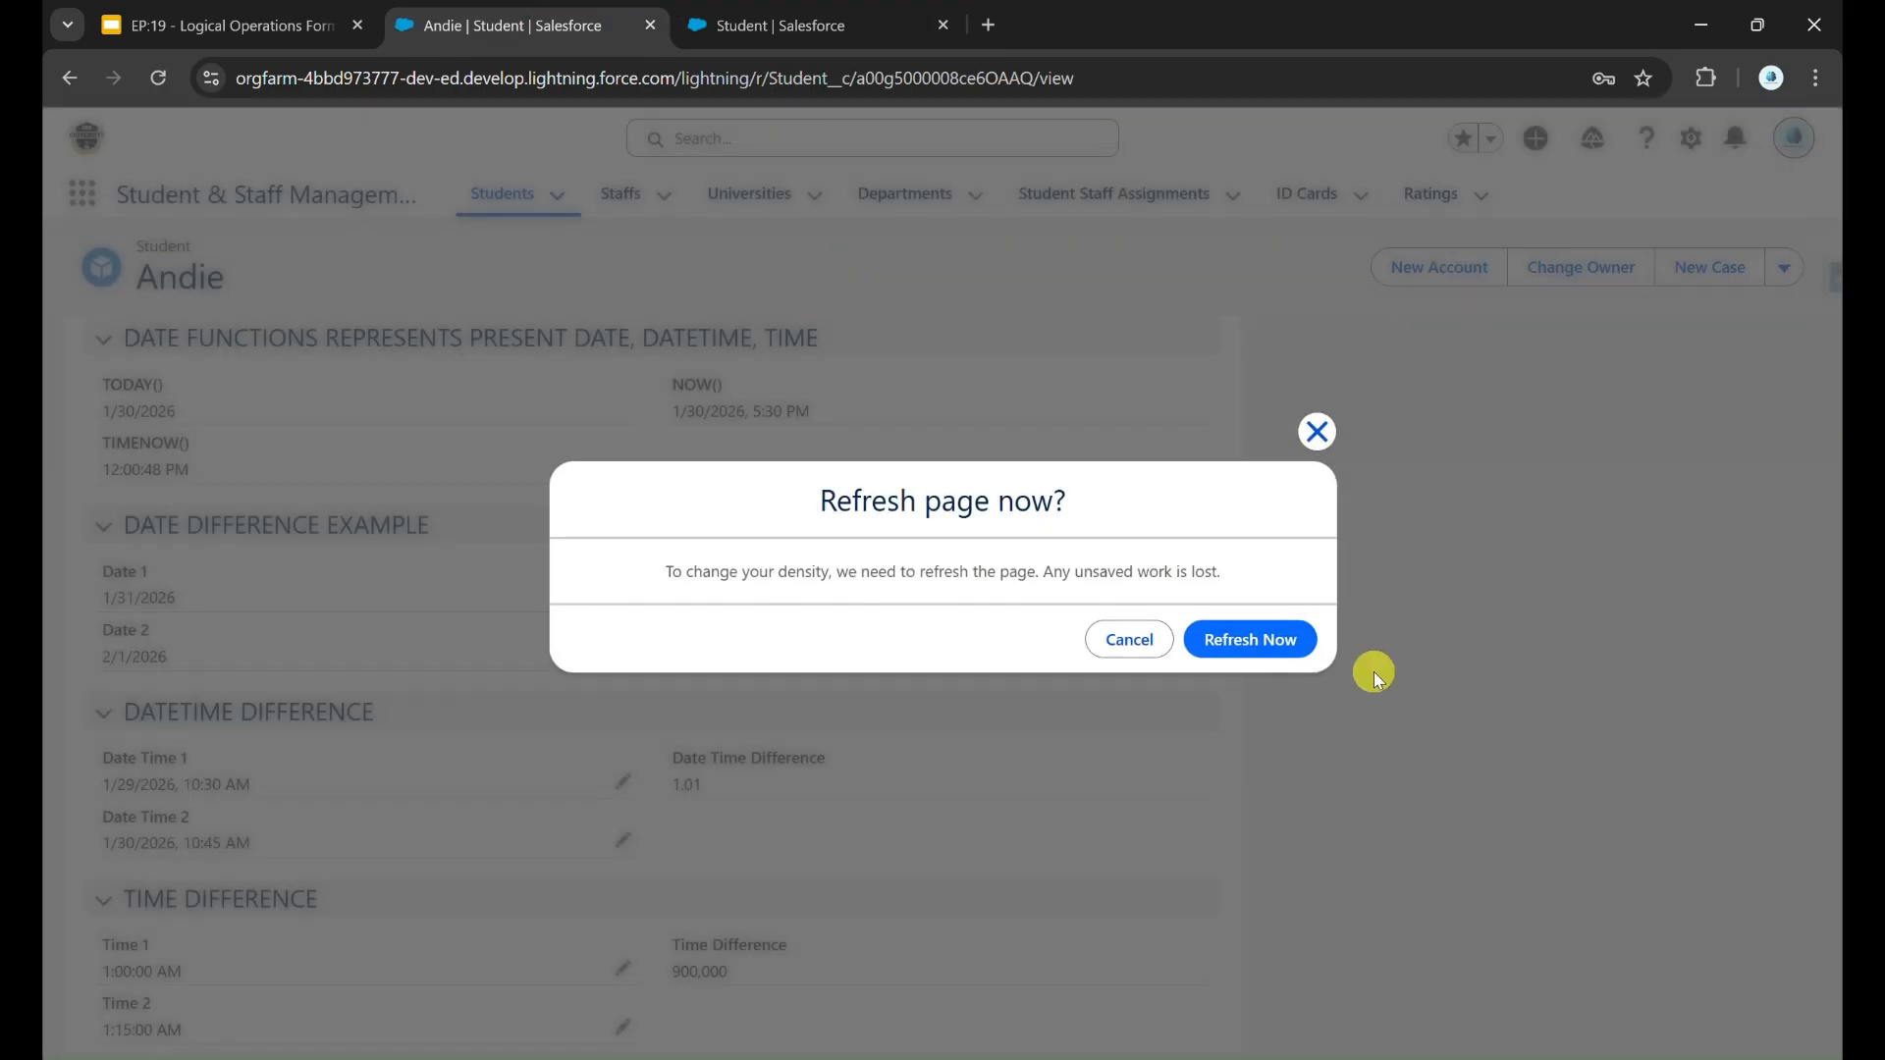
Step: Switch to the student record and examine the Eligible for Blood Donation value
left_click(1250, 639)
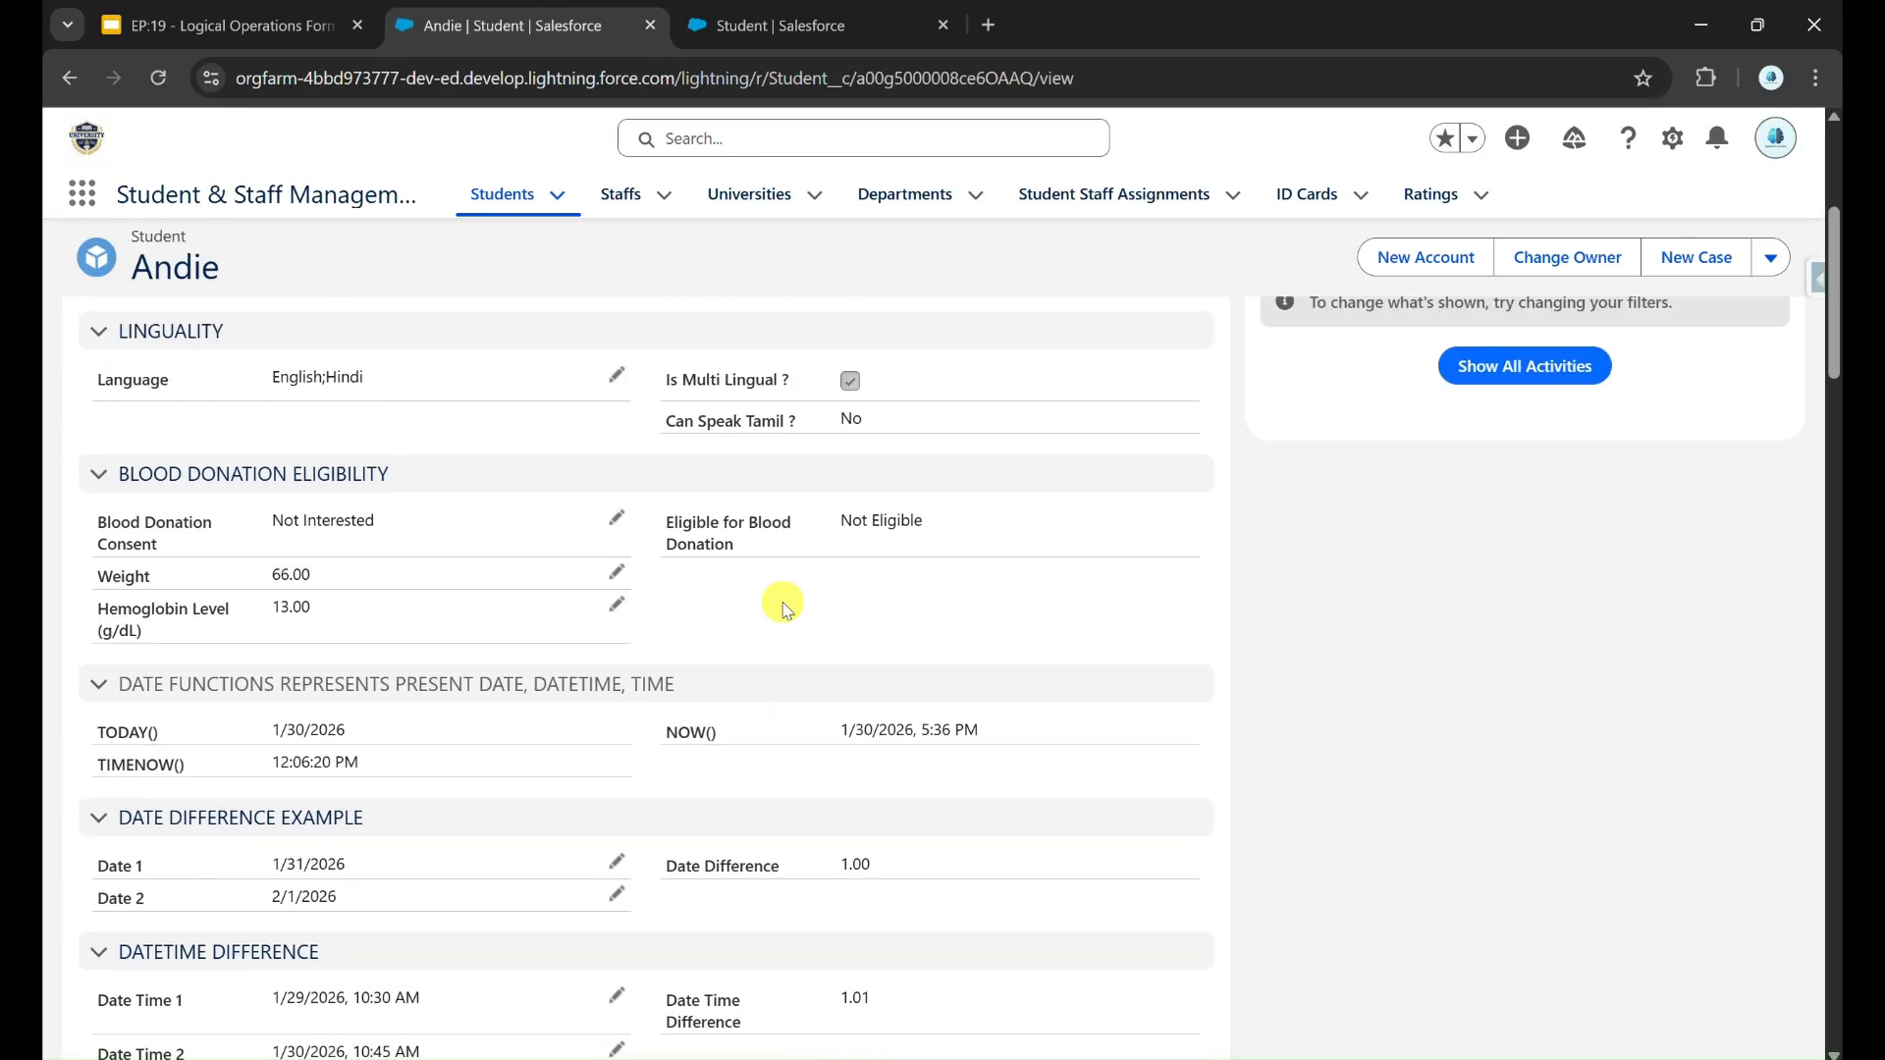
triple_click(714, 527)
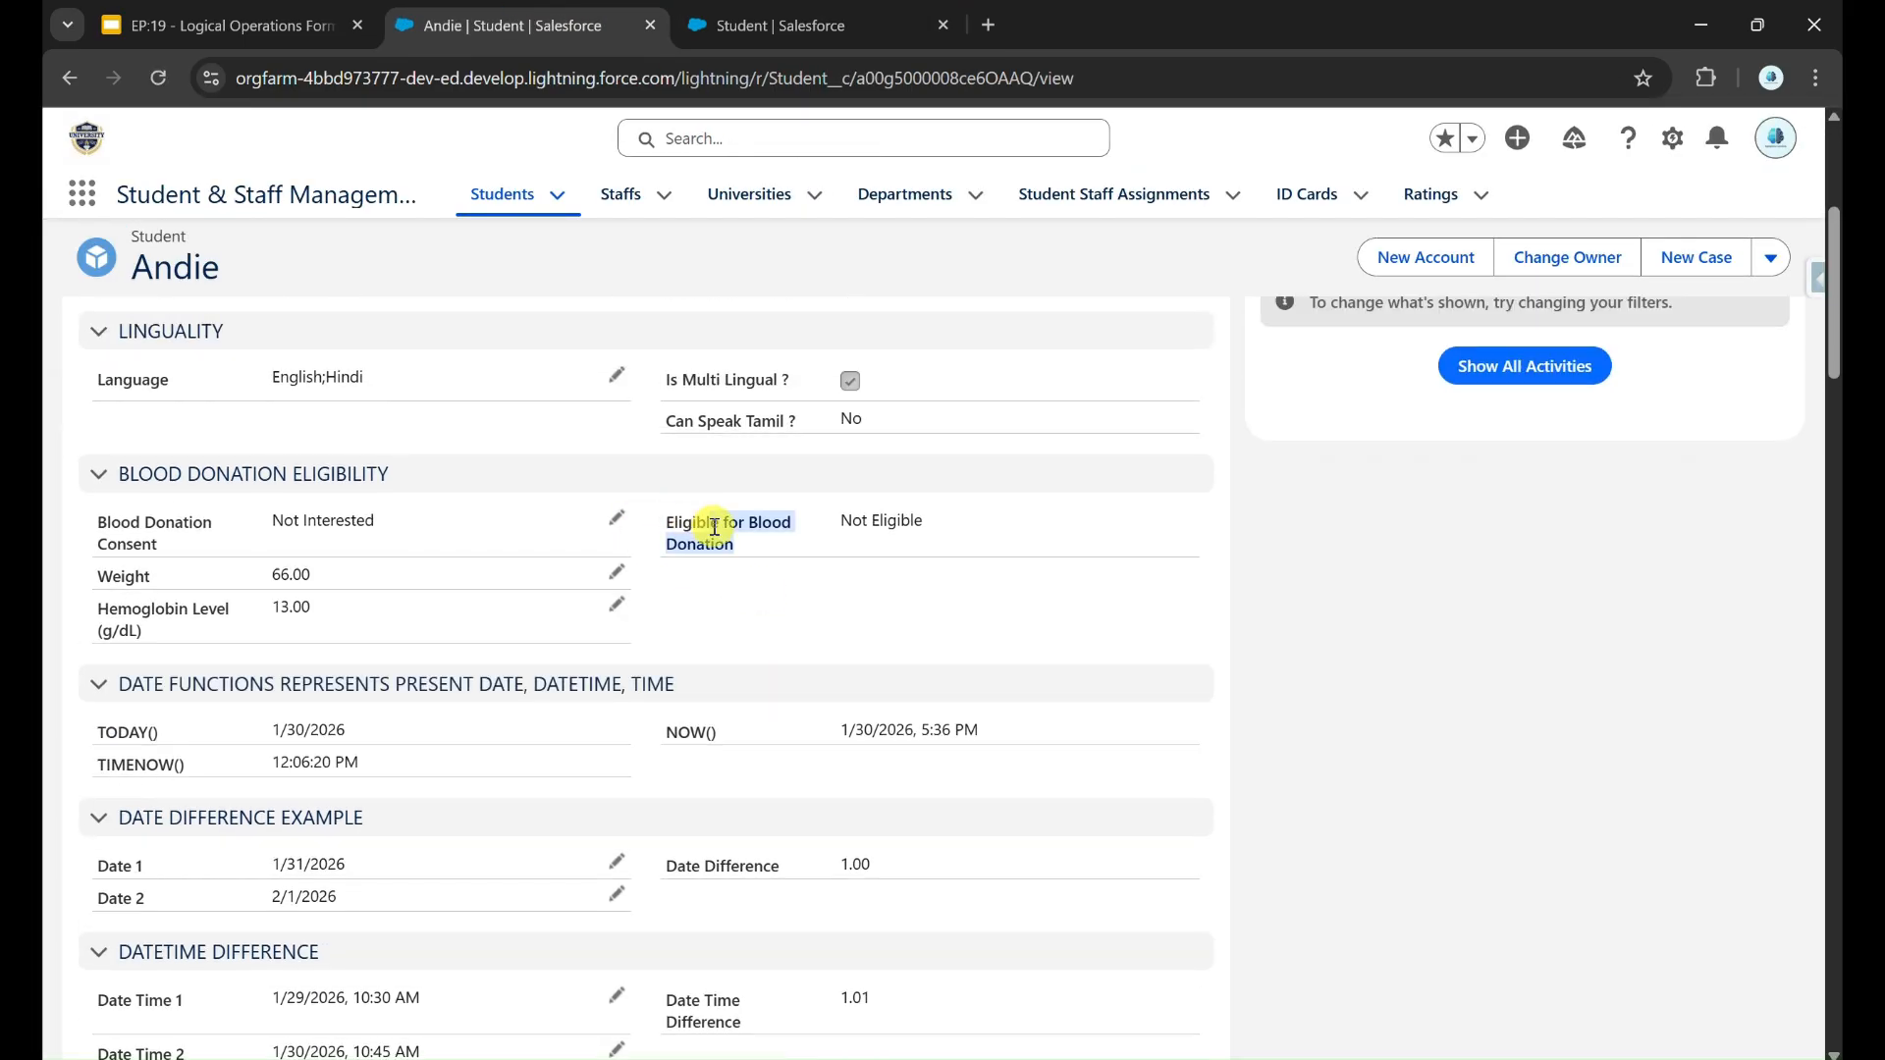
left_click(787, 602)
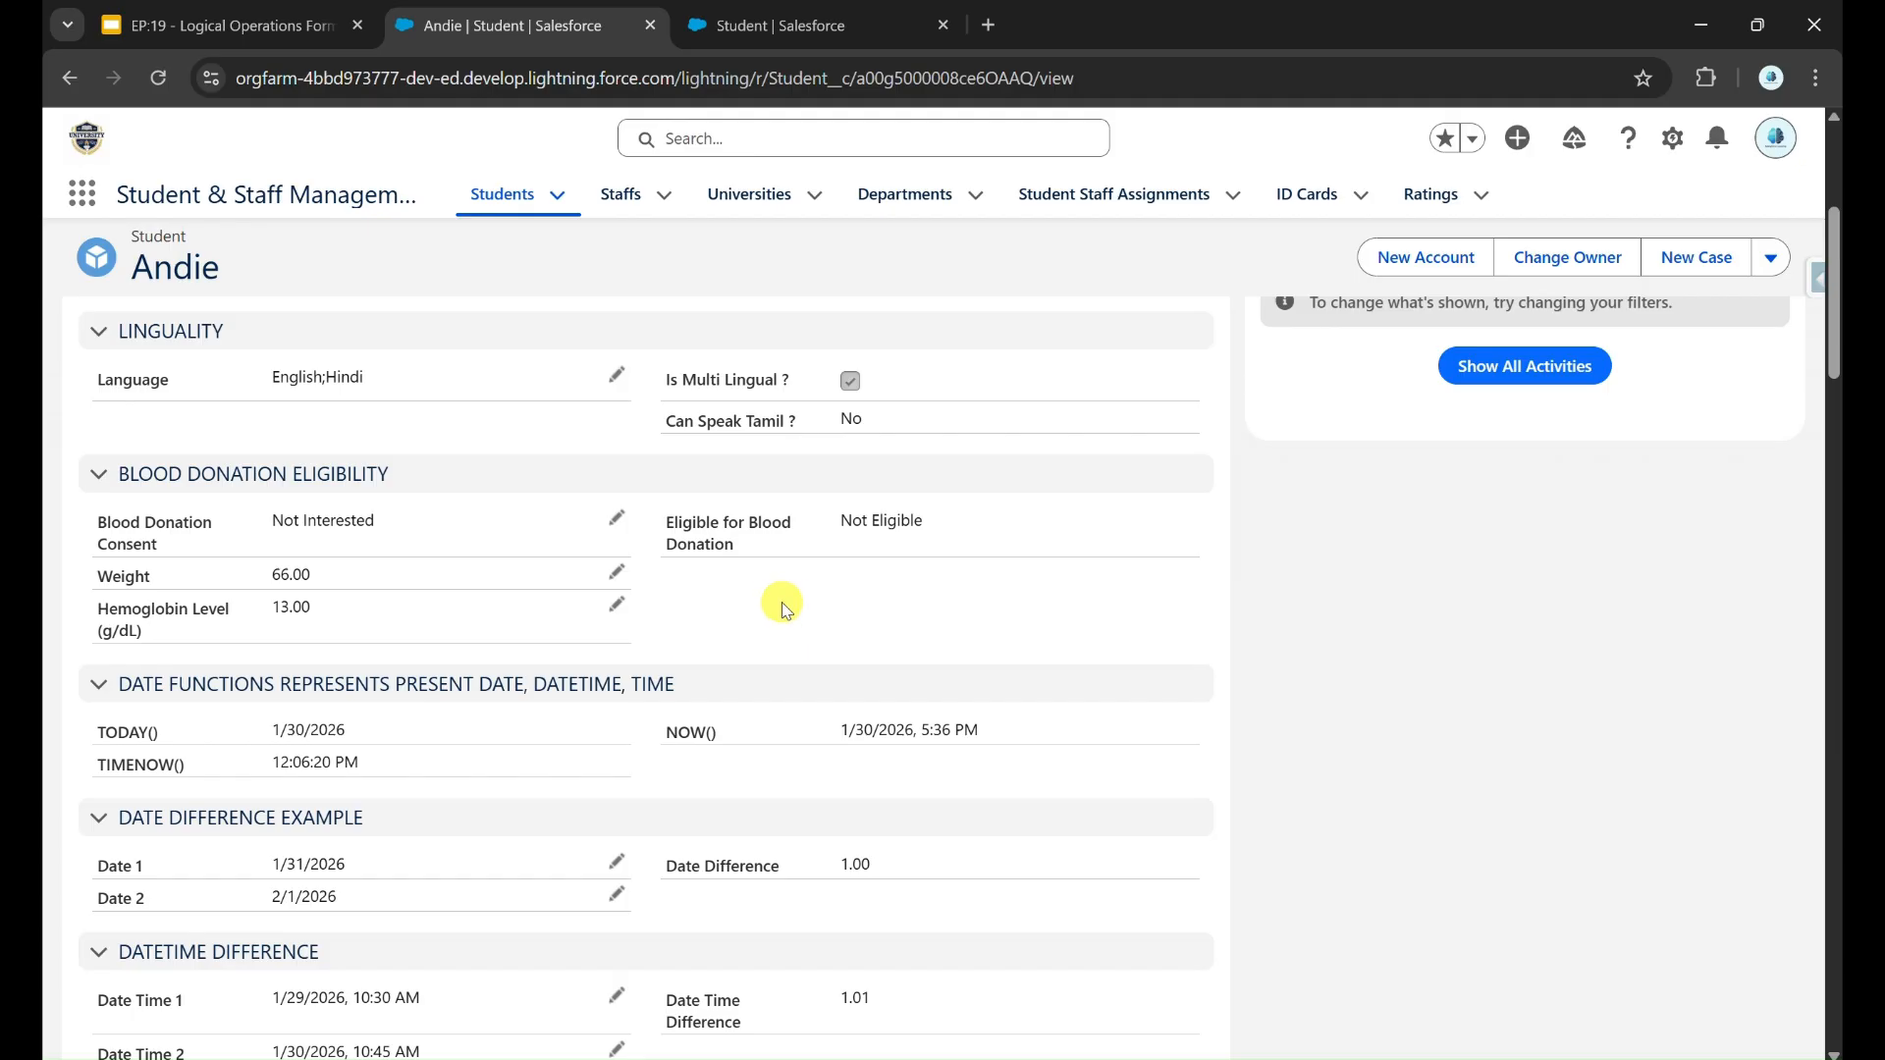
left_click_drag(841, 522, 913, 523)
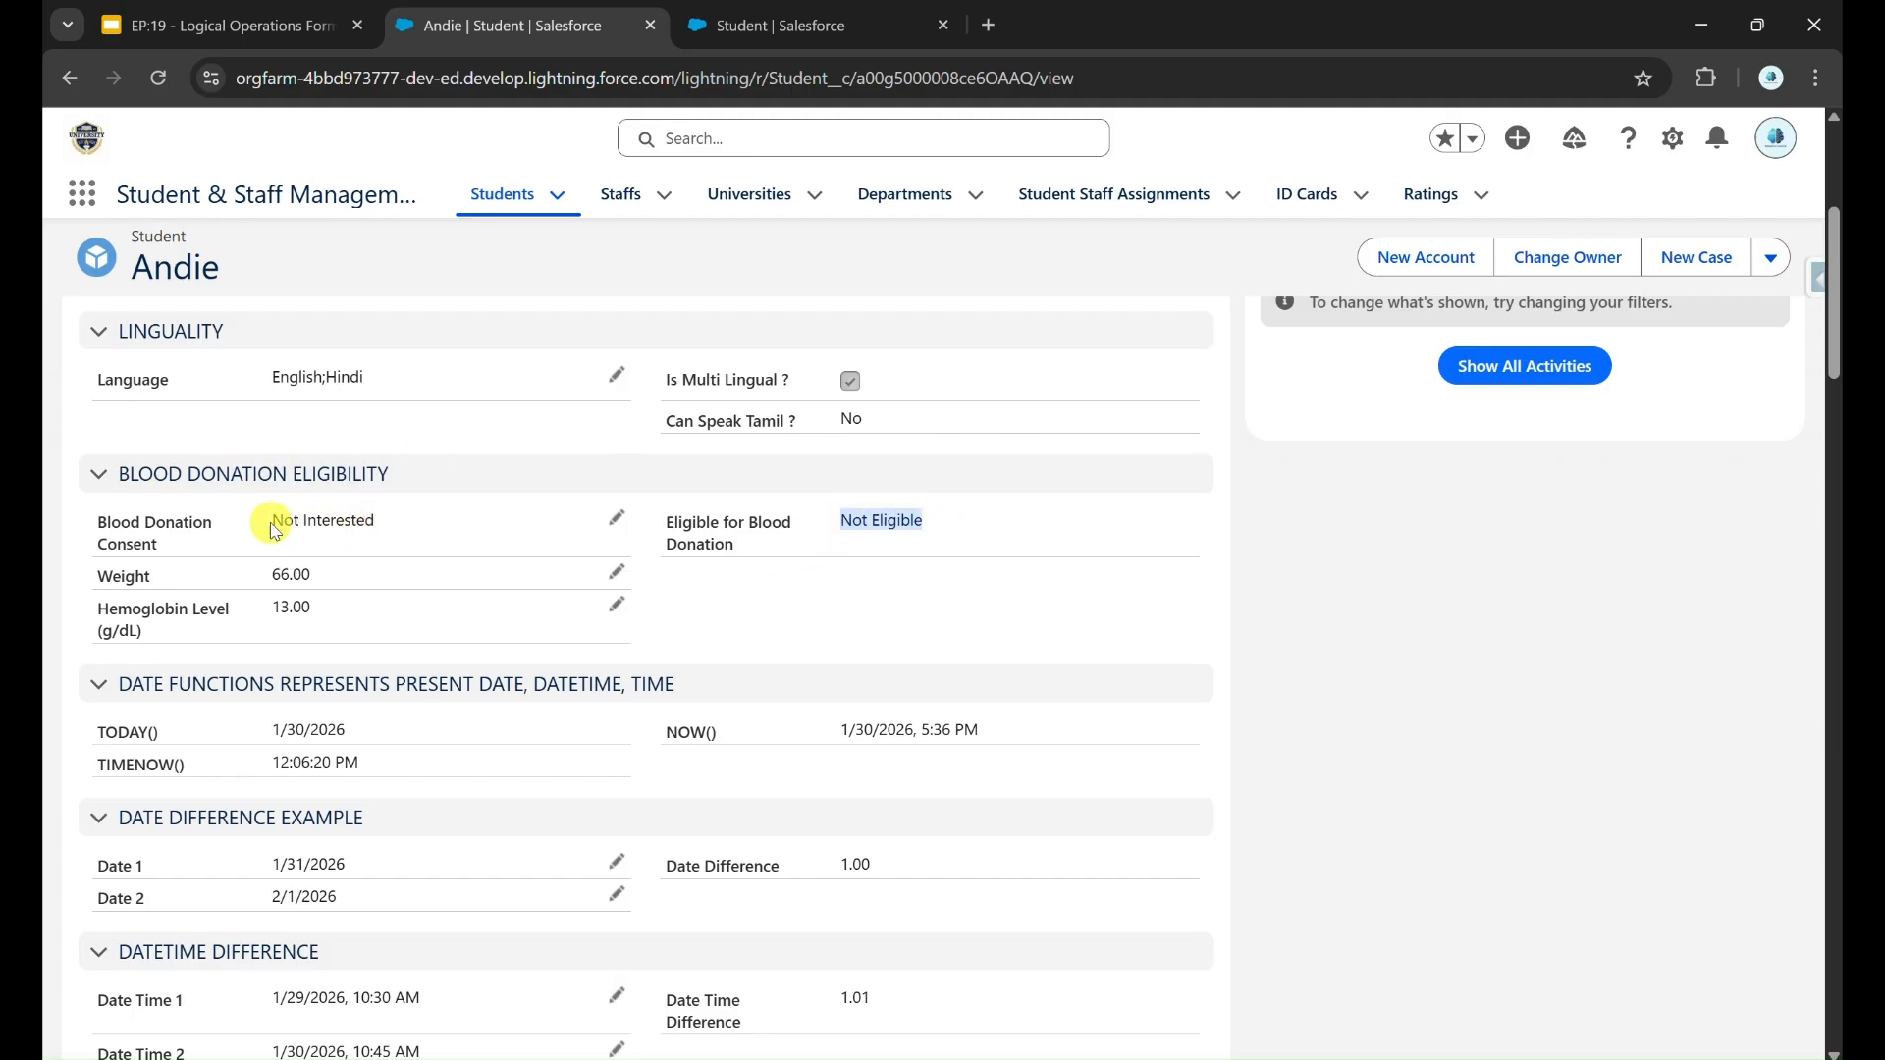
Step: Set the student's Blood Donation Consent to Interested, save the record and check Eligible for Blood Donation
left_click(616, 517)
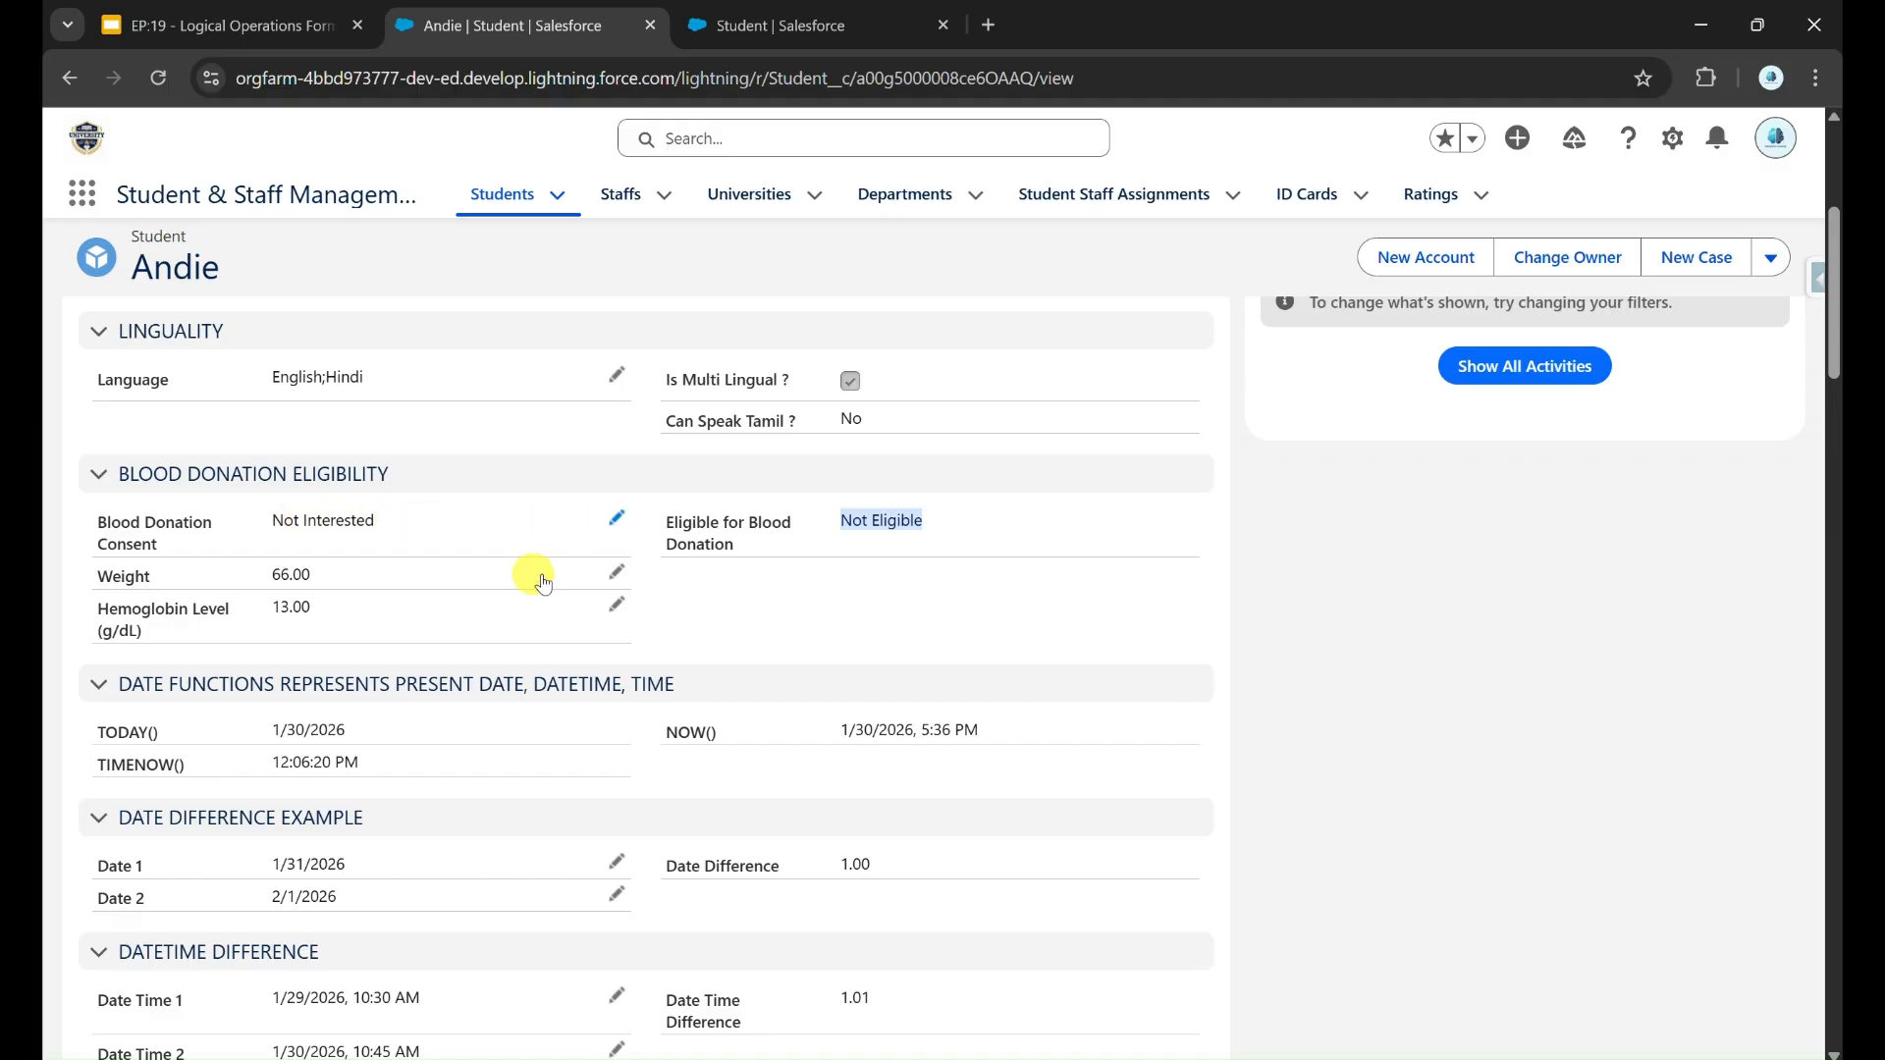
left_click(441, 510)
left_click(452, 596)
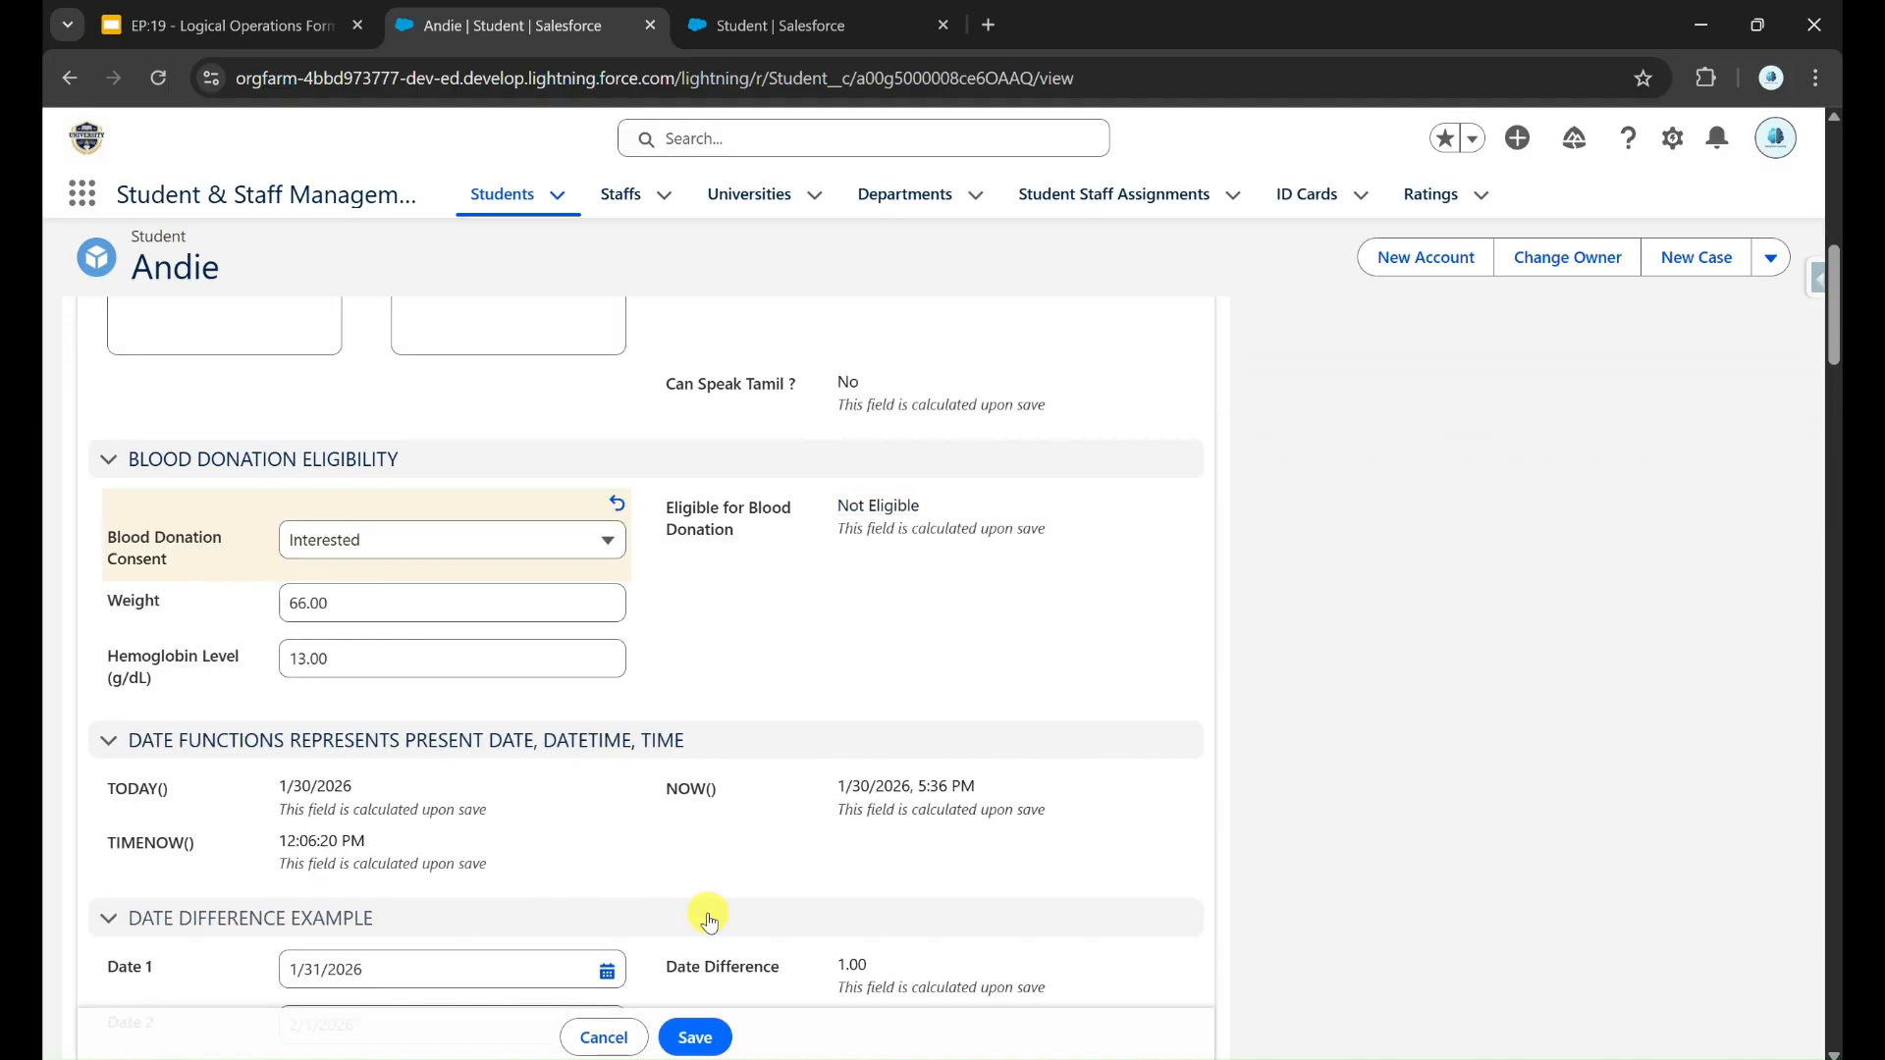
left_click(694, 1036)
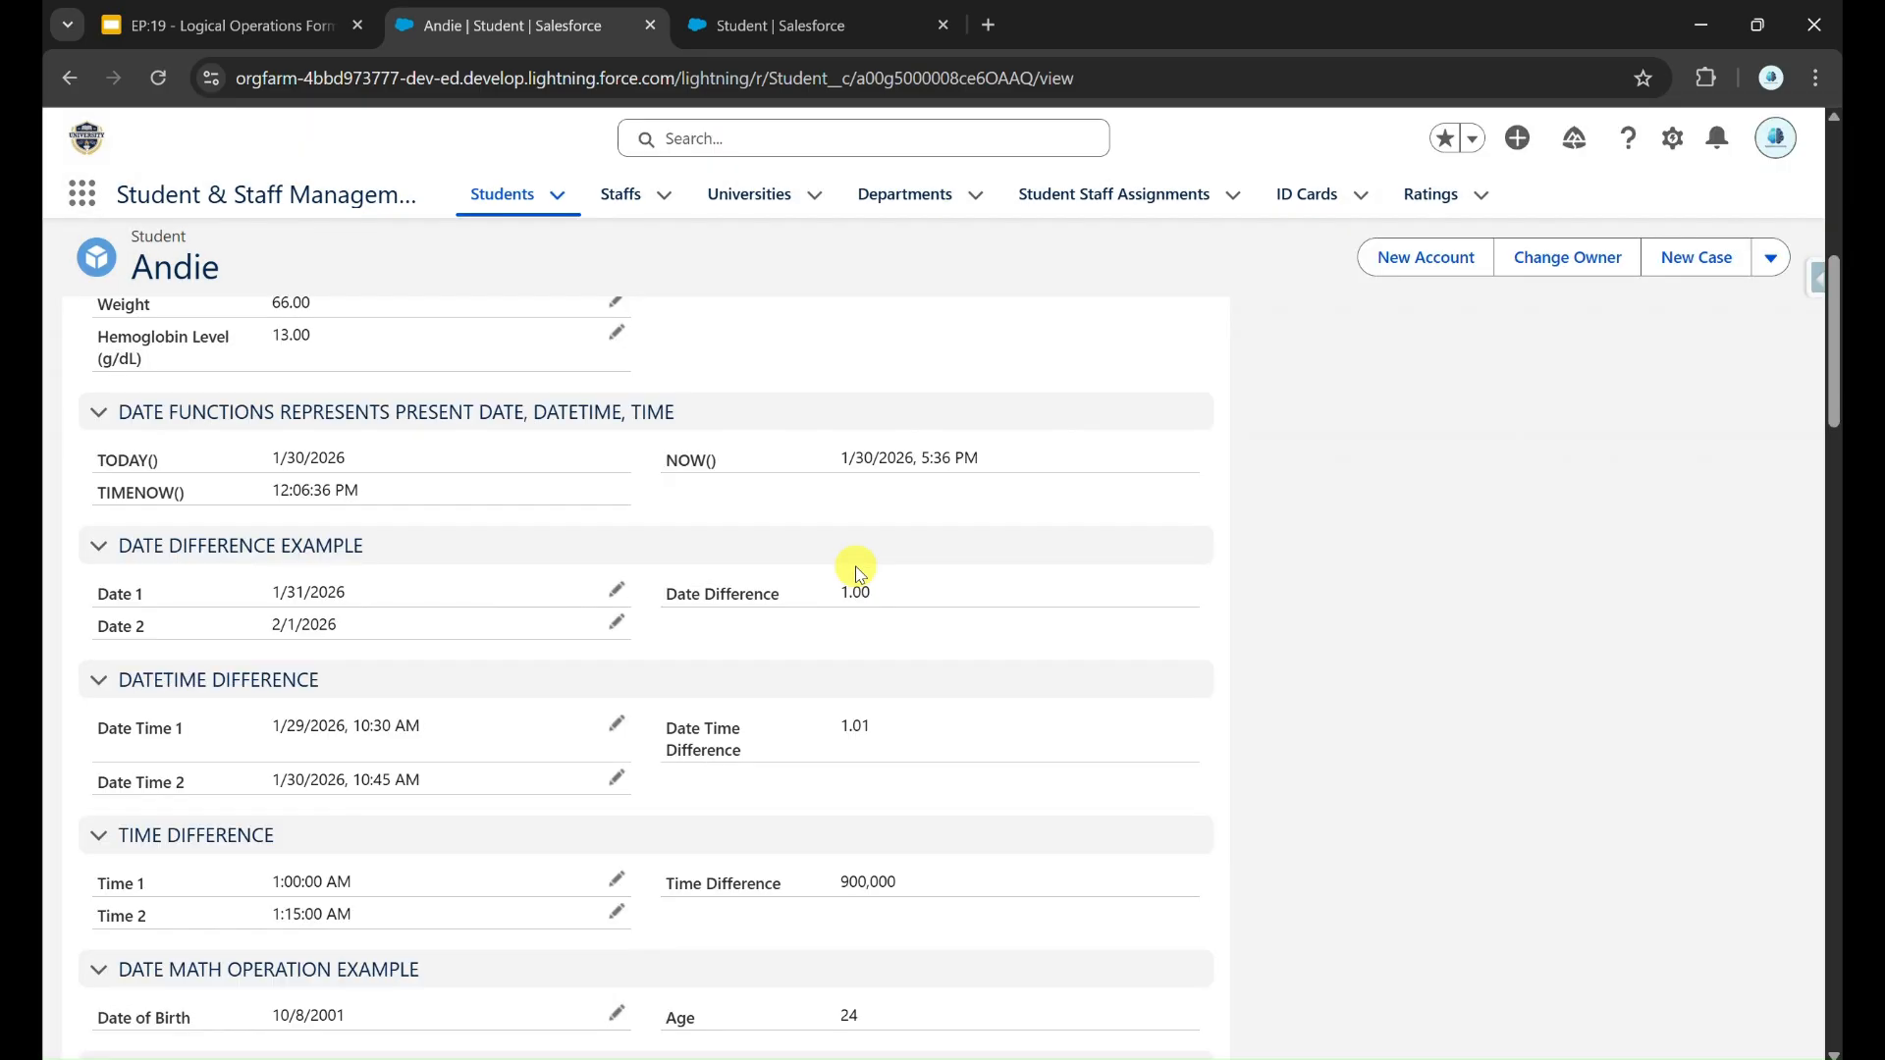
left_click_drag(845, 517, 918, 514)
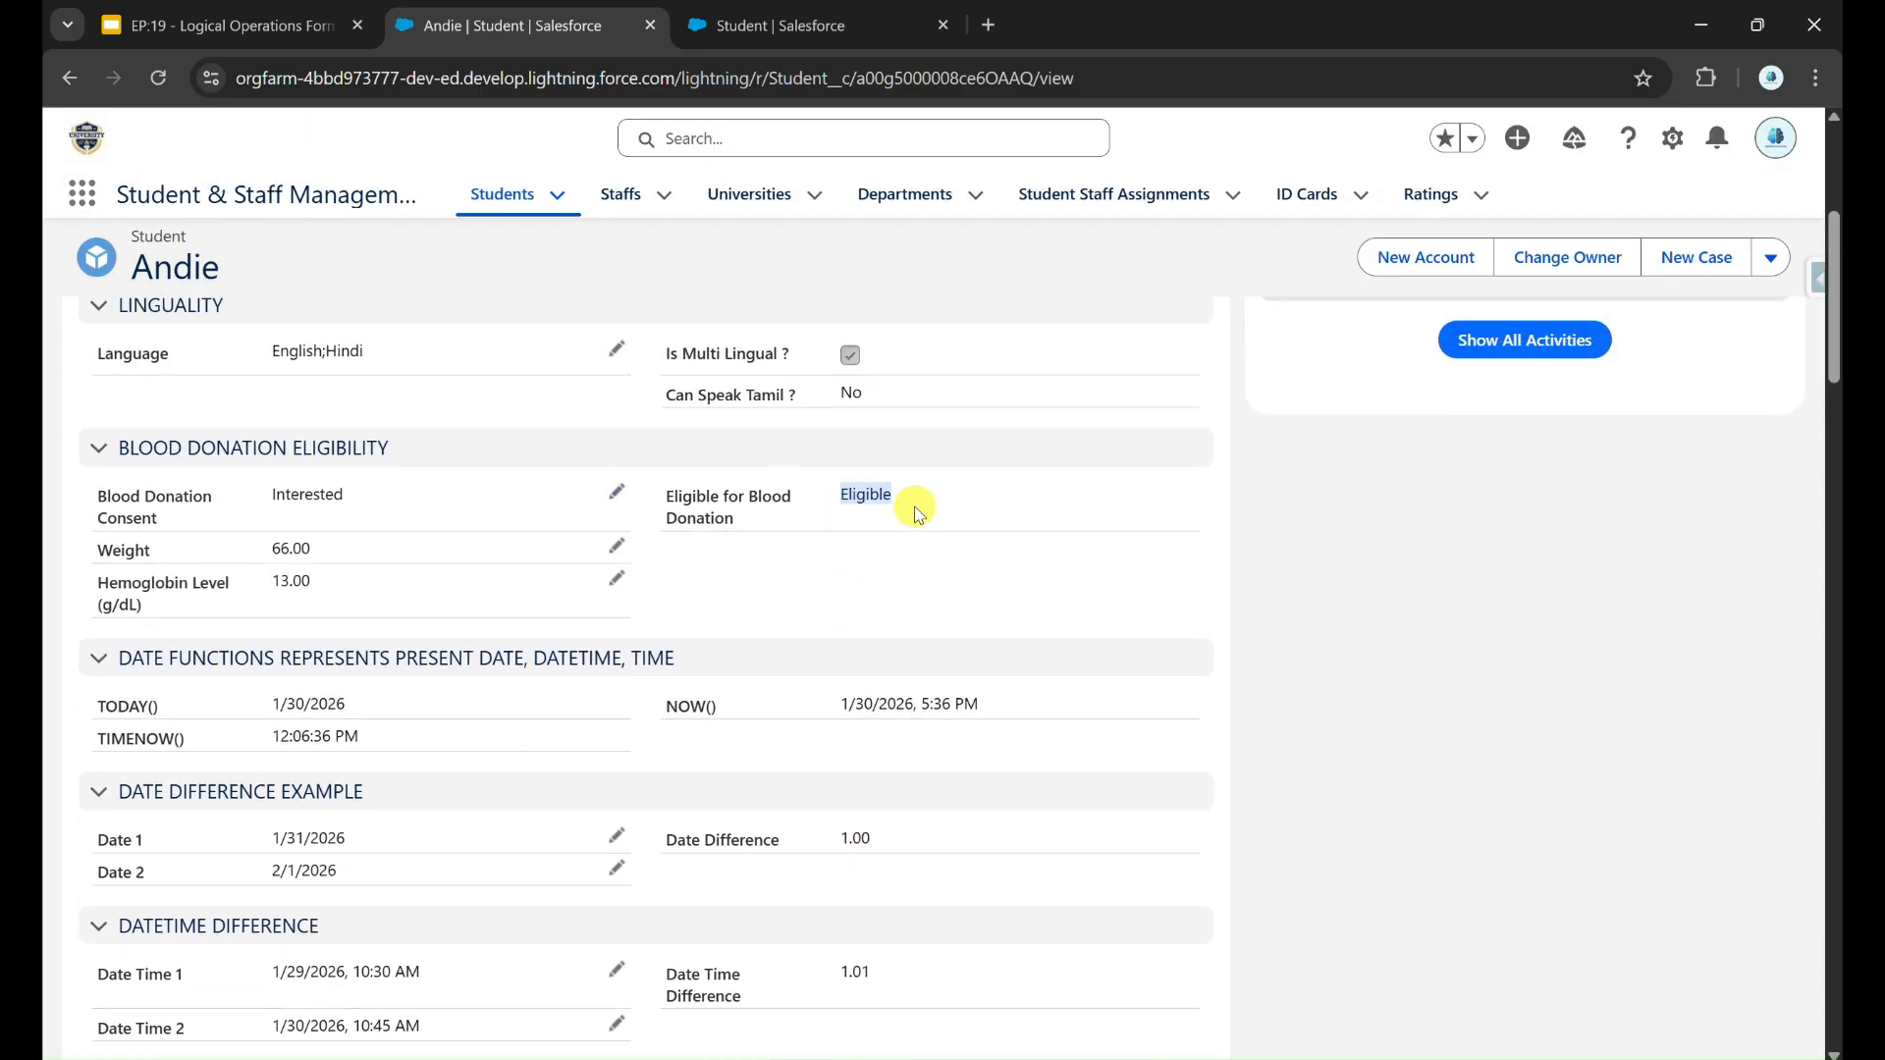
left_click(894, 580)
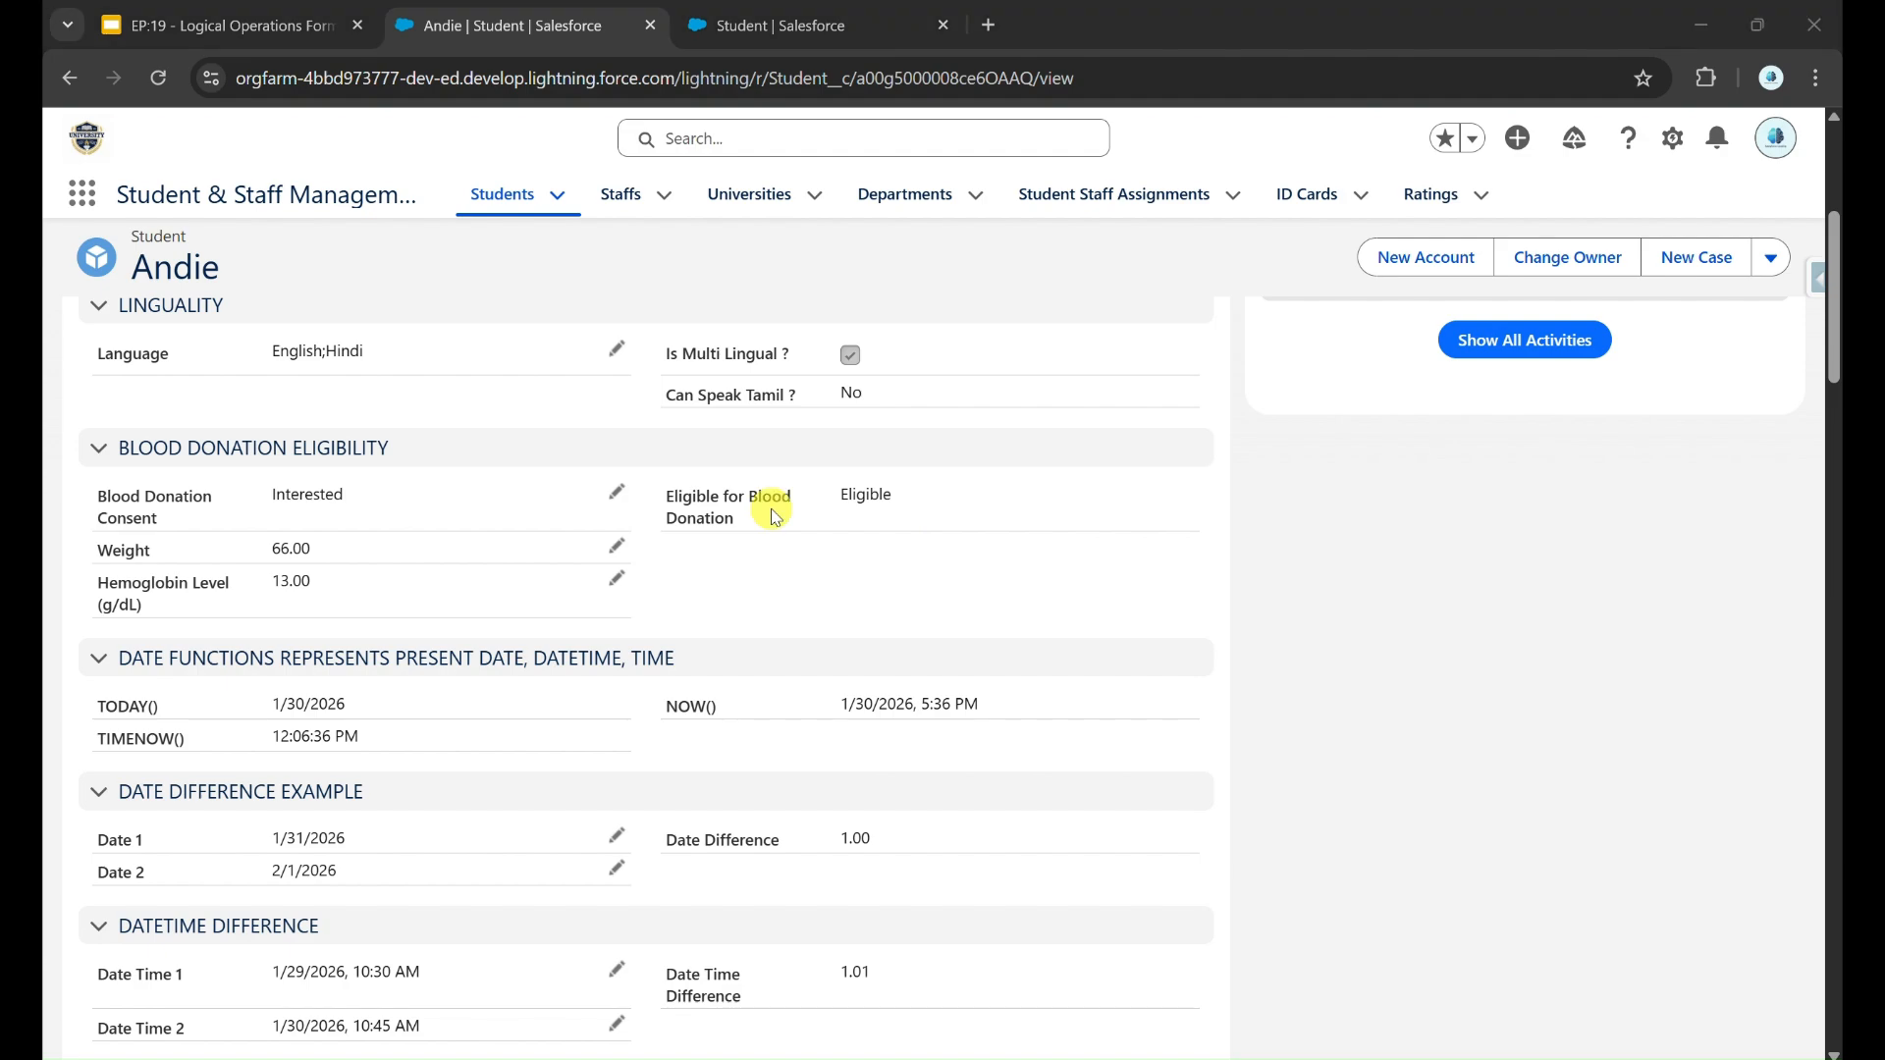
left_click(616, 491)
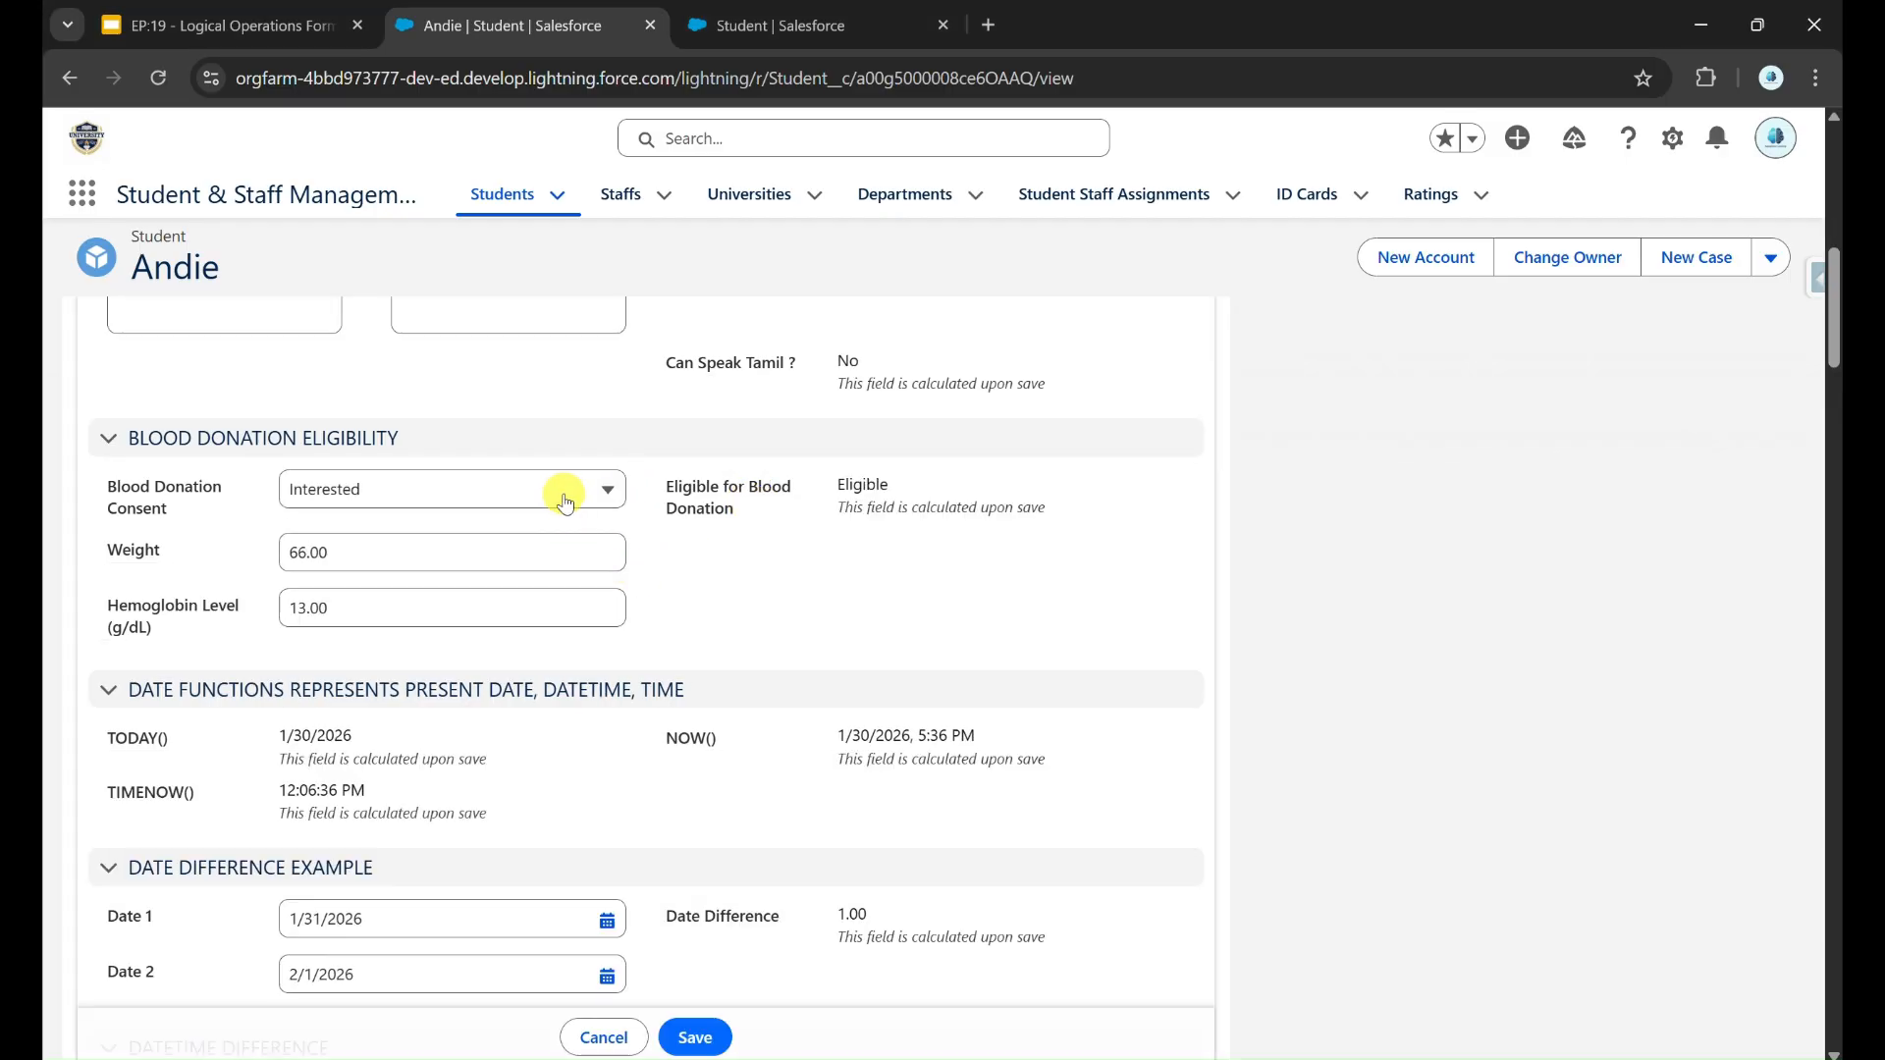
left_click(564, 500)
left_click(564, 501)
Step: Switch to the Google Slides presentation and examine the OR Function slide
left_click(258, 26)
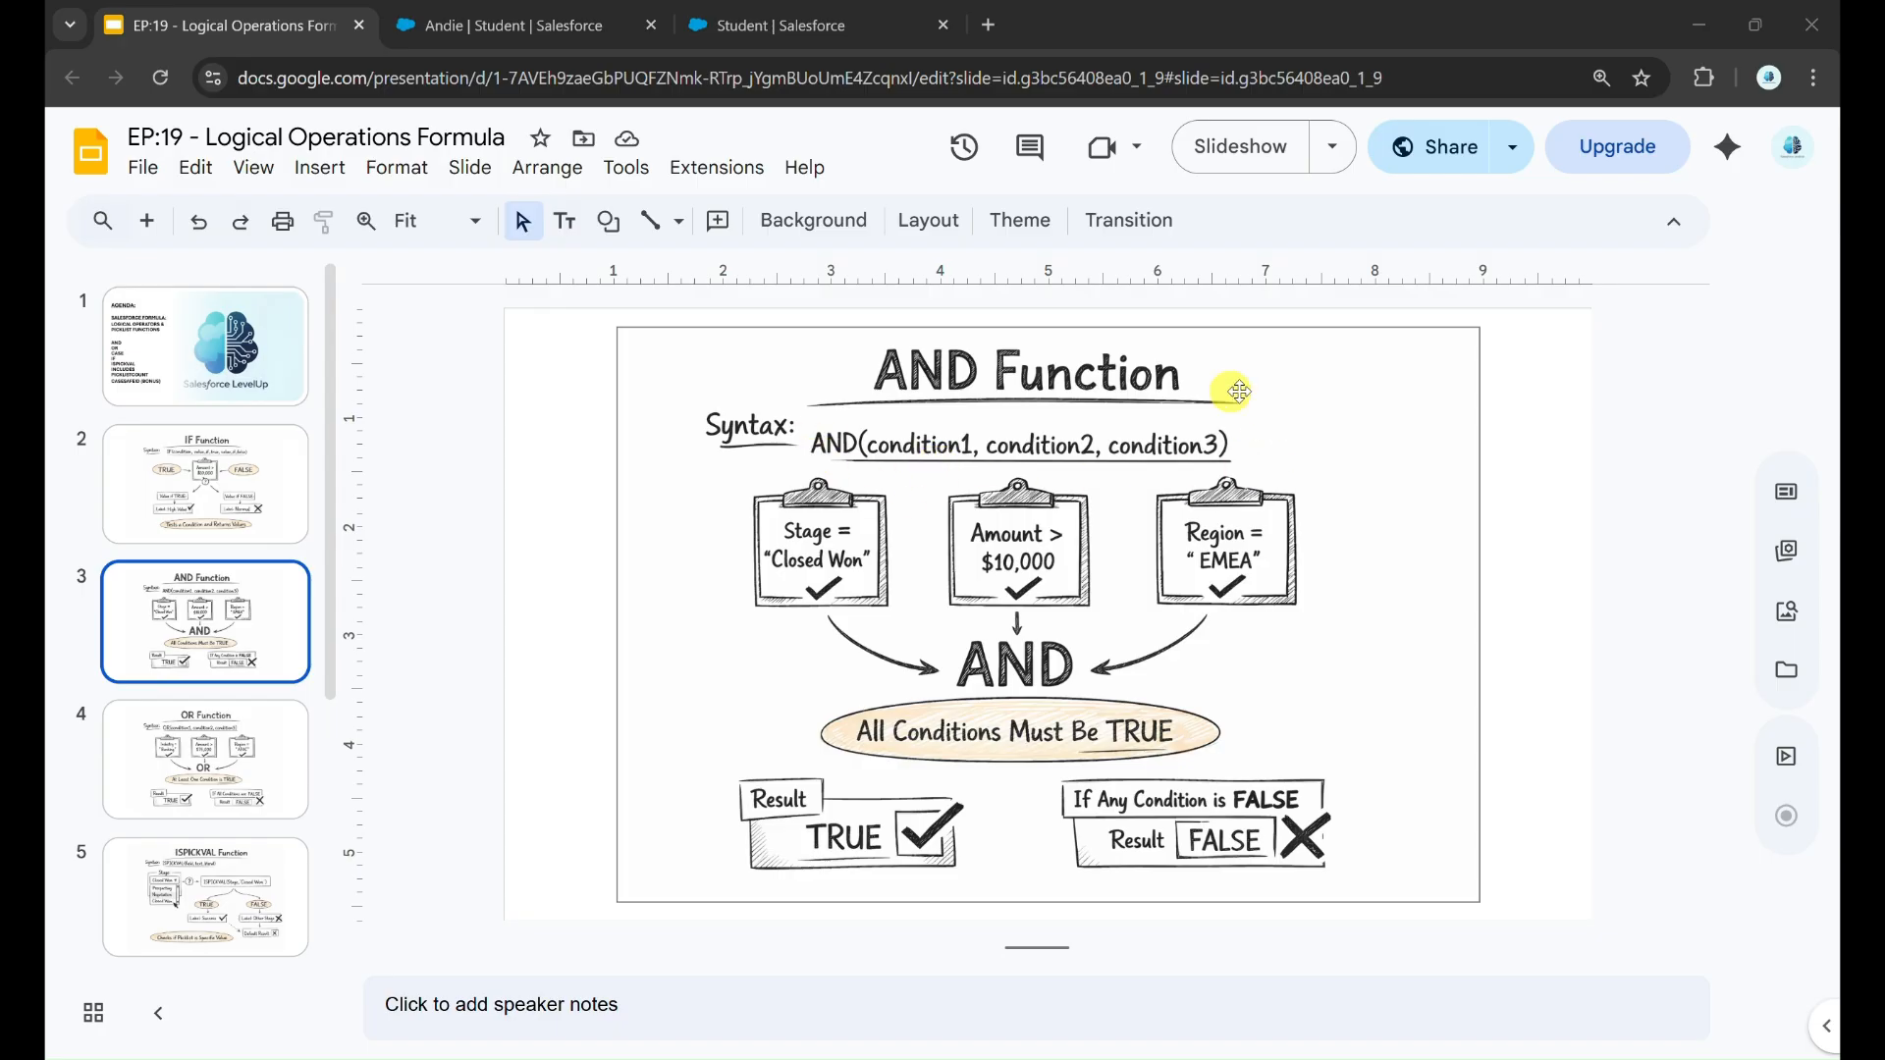
left_click(237, 745)
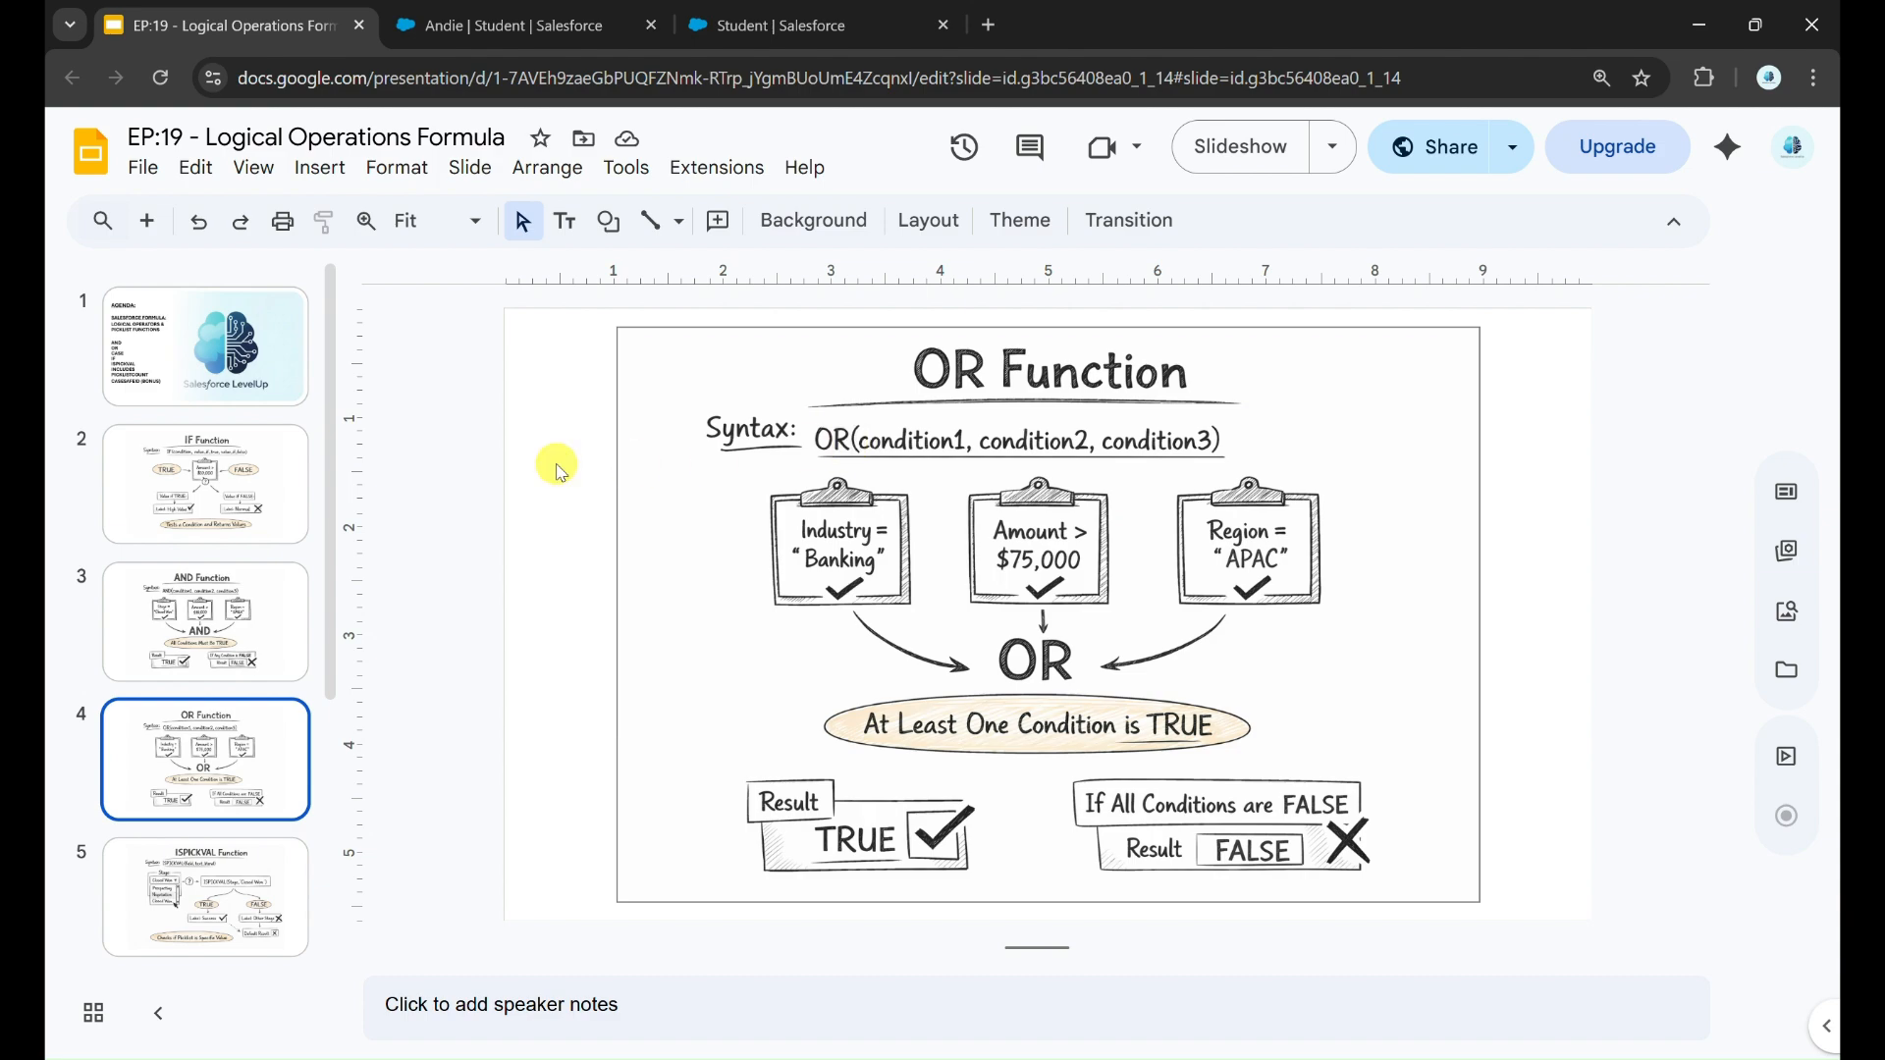
Step: Return to the student record in Salesforce, set Weight to 40, save and check Eligible for Blood Donation
key("ctrl+Tab")
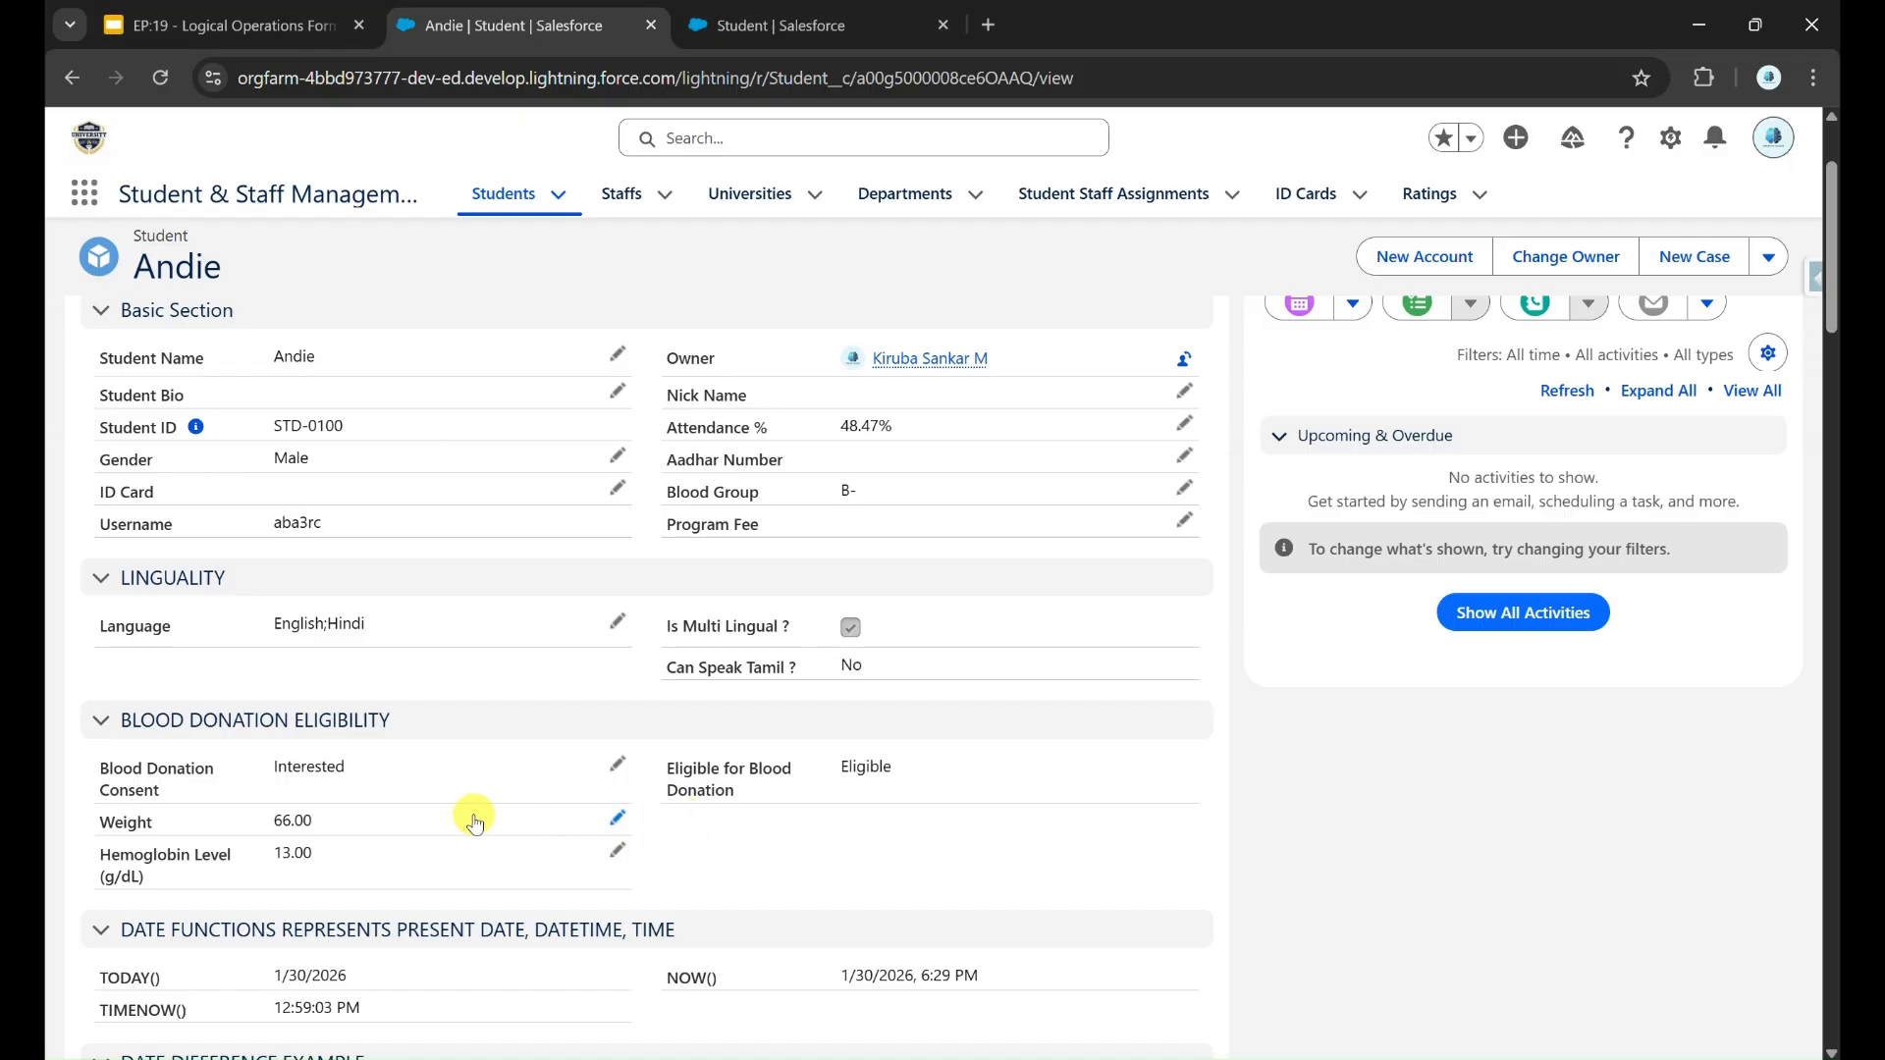
left_click(612, 821)
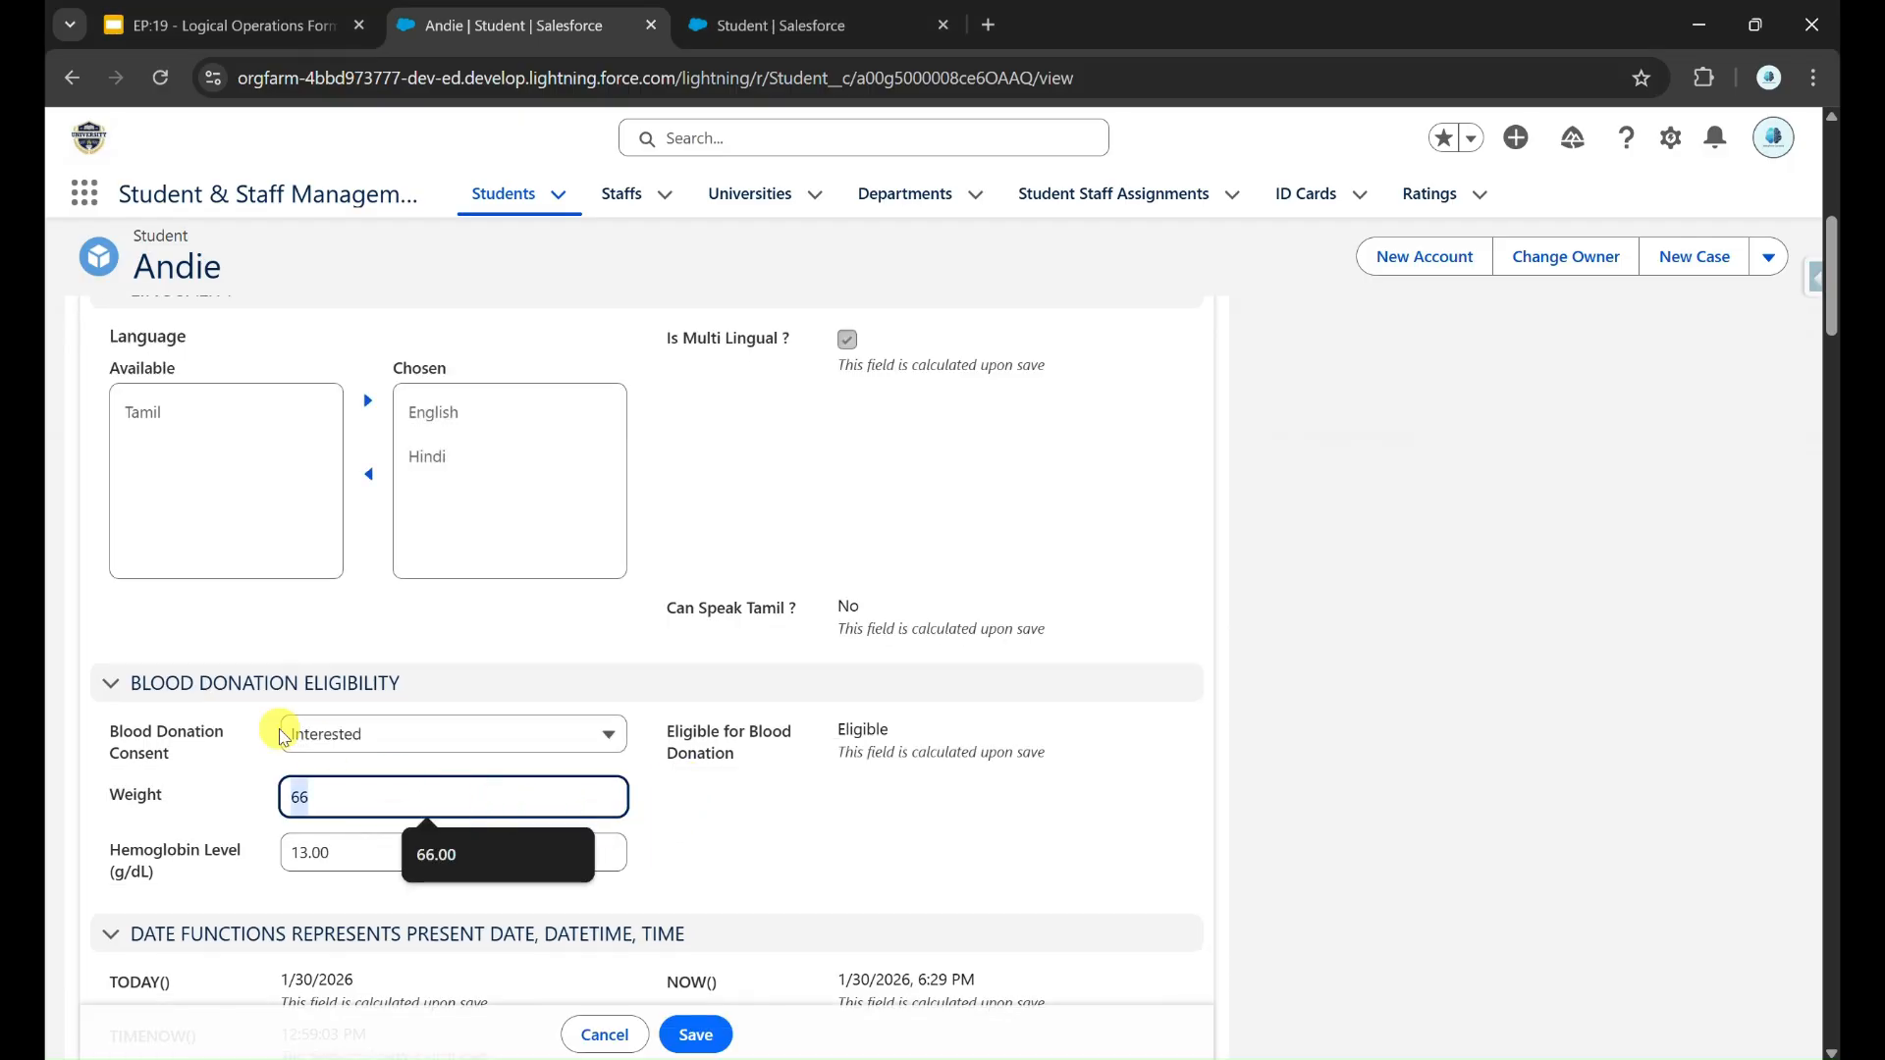
key("BackSpace")
key("BackSpace")
type("40")
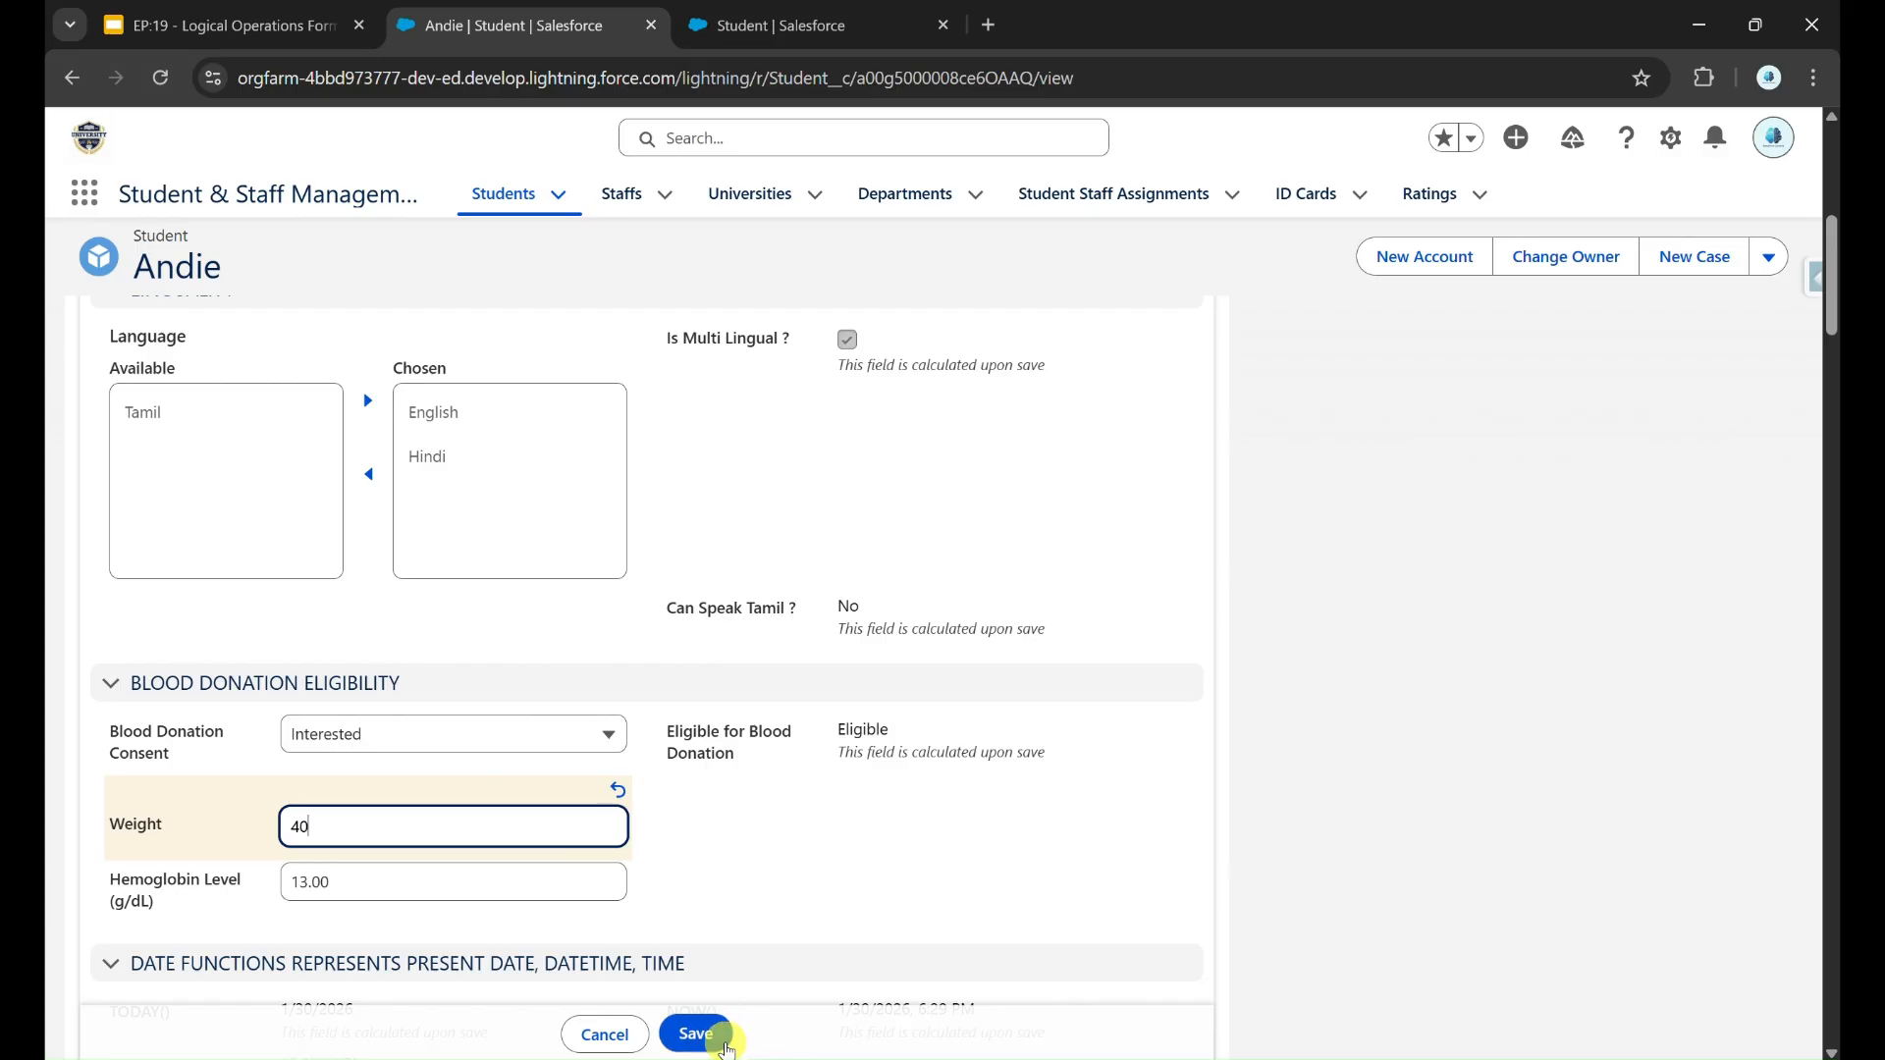
left_click(697, 1035)
scroll(703, 592, "up", 1)
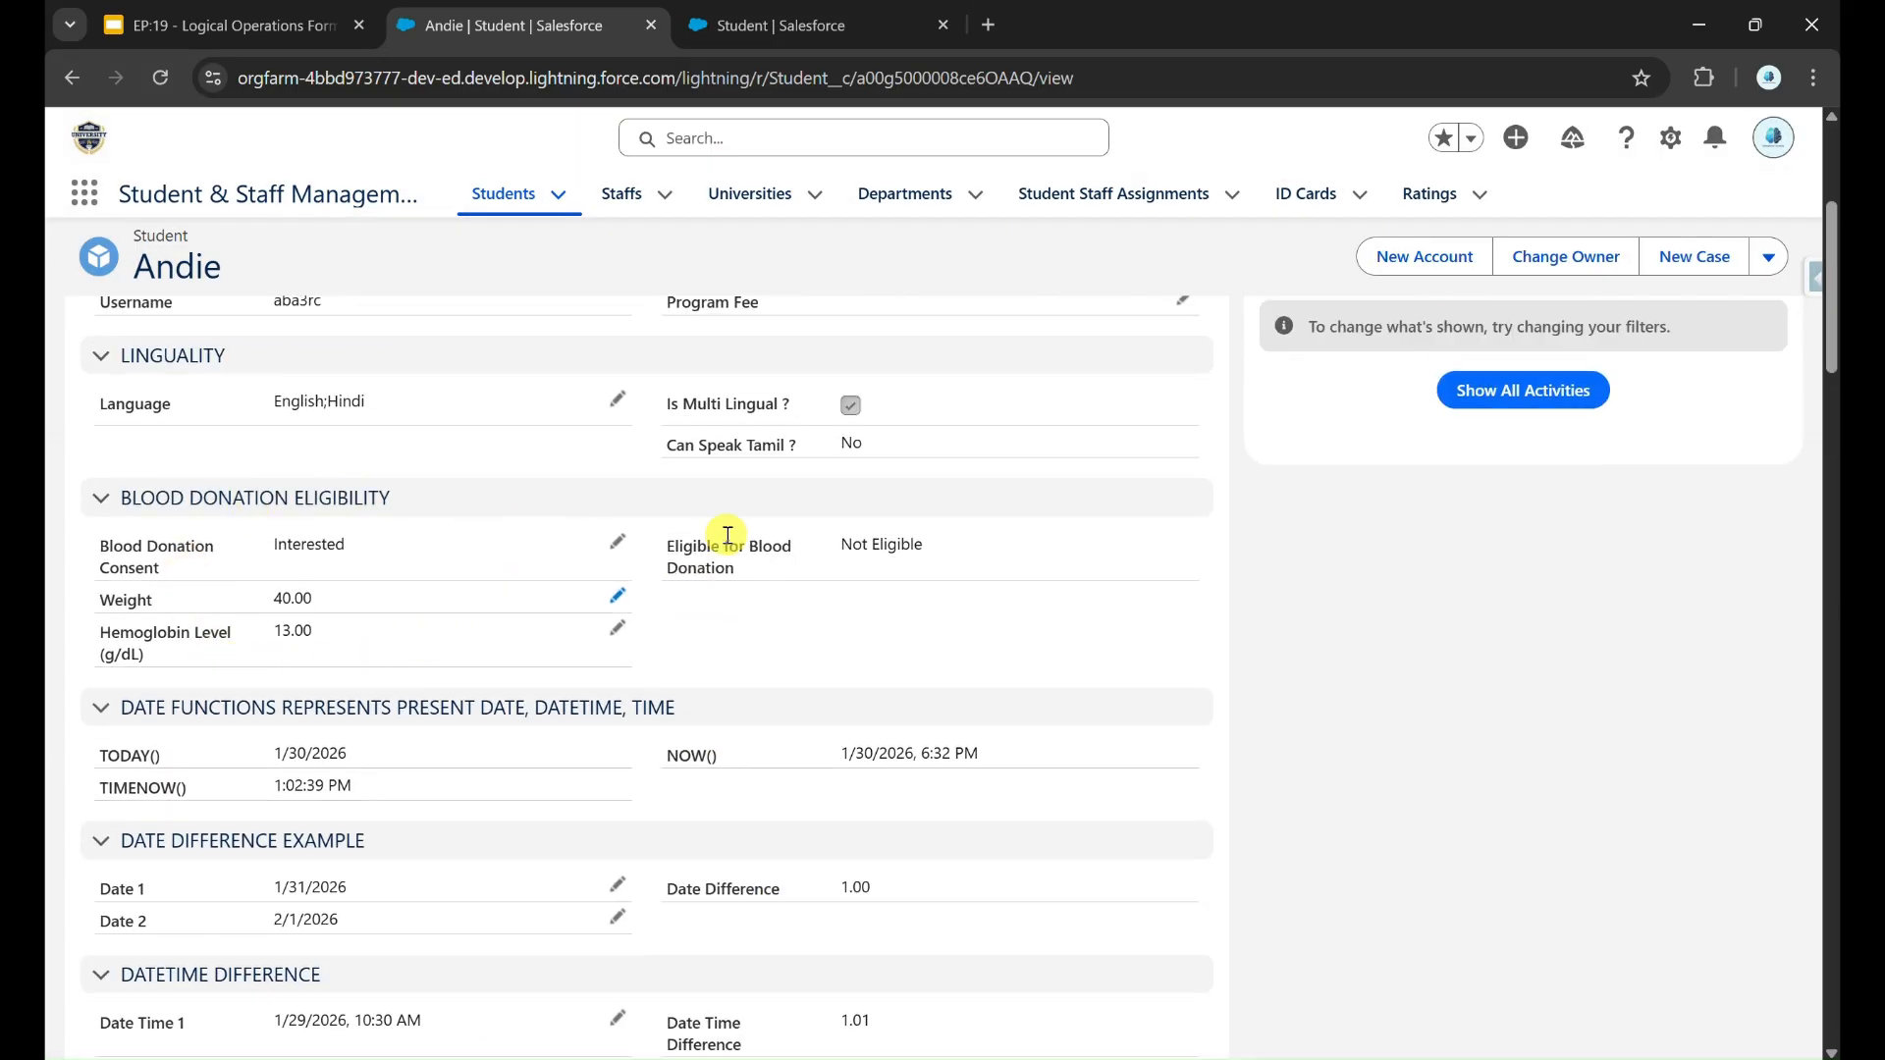
left_click_drag(836, 555, 915, 578)
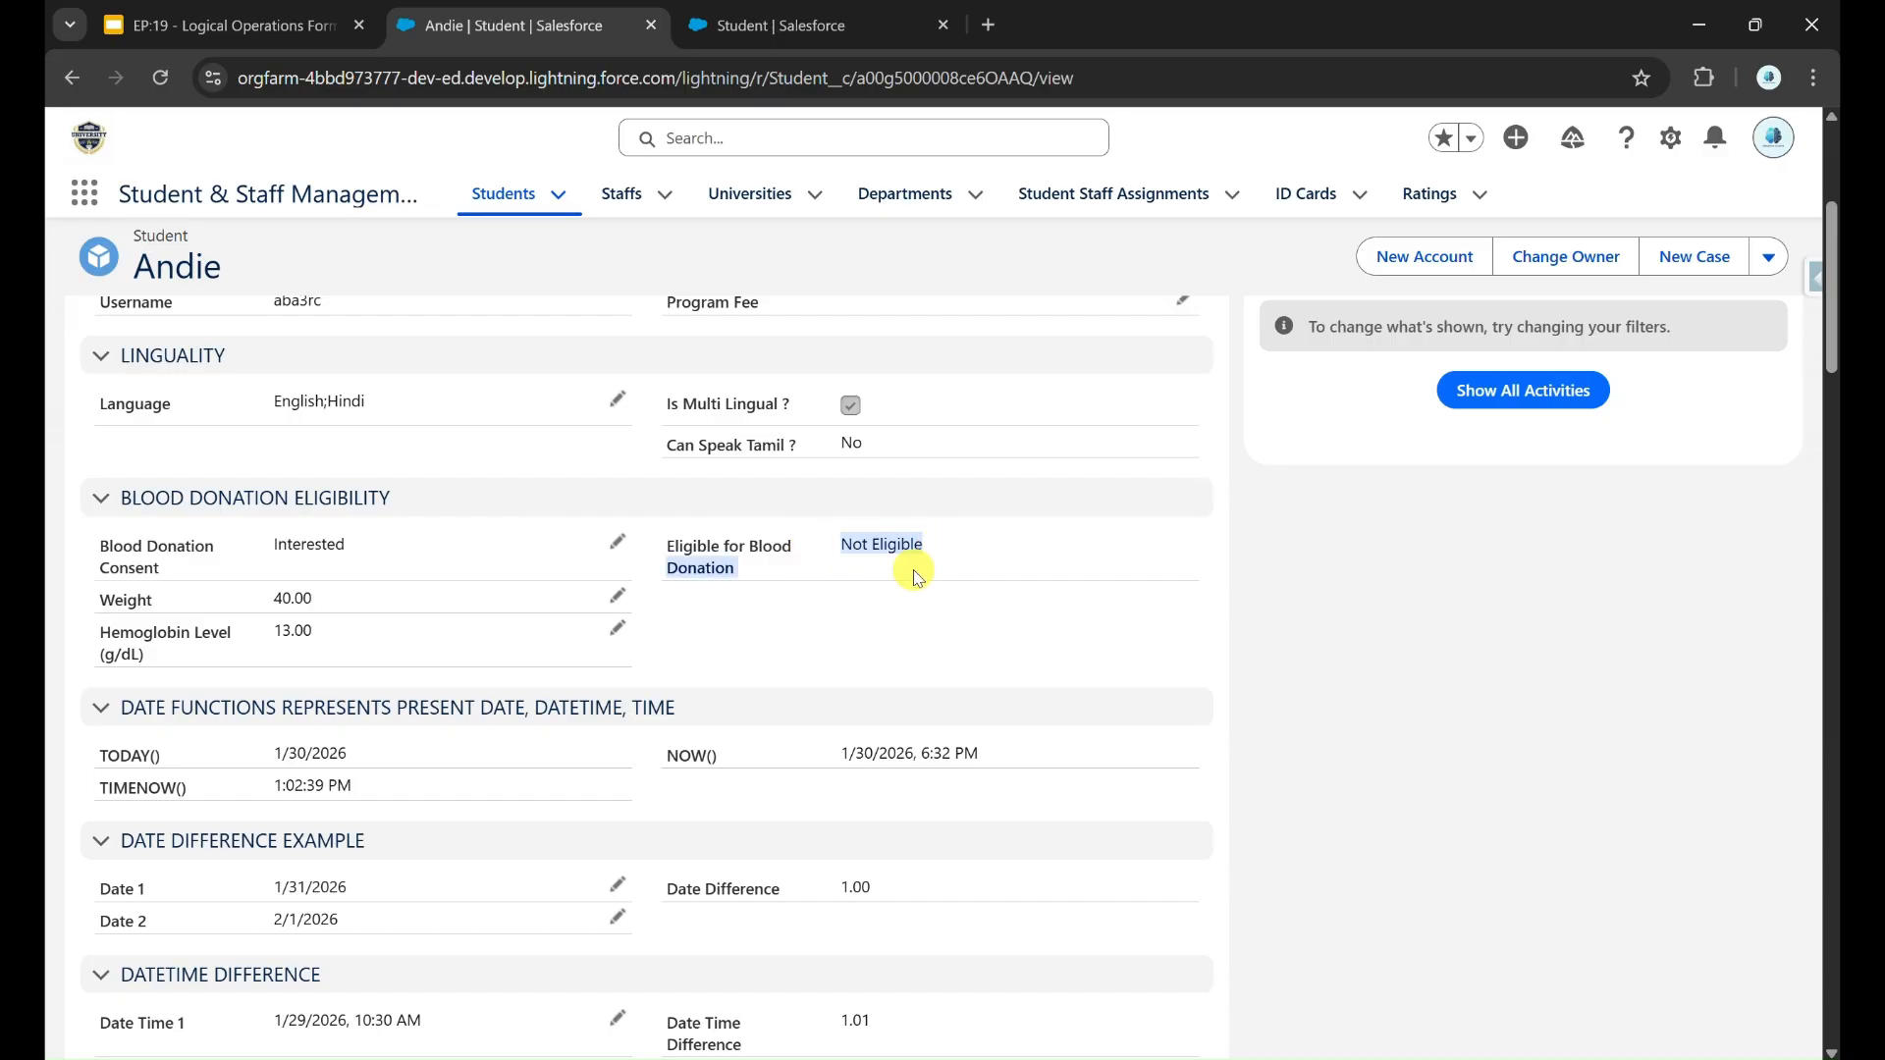
left_click(863, 625)
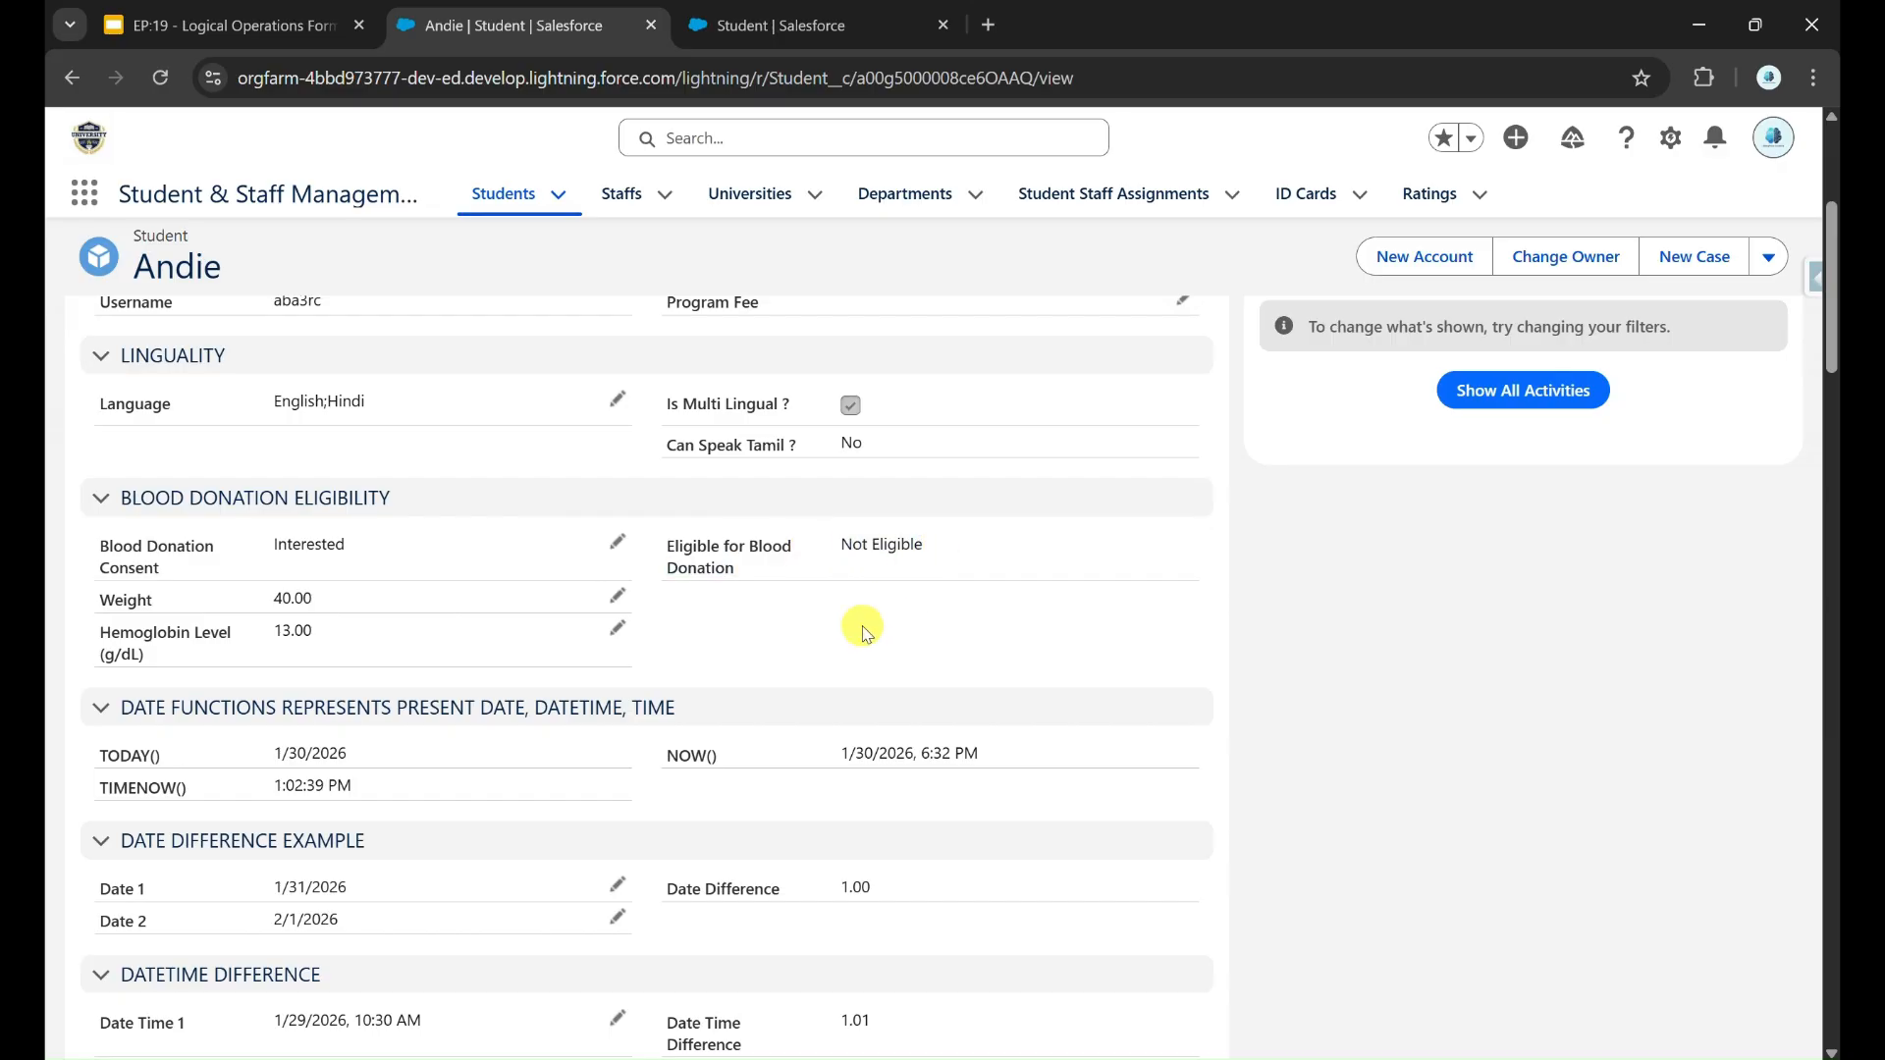
Step: Replace the AND function with OR in the Eligible for Blood Donation formula and save the field while keeping its editor open
left_click(716, 12)
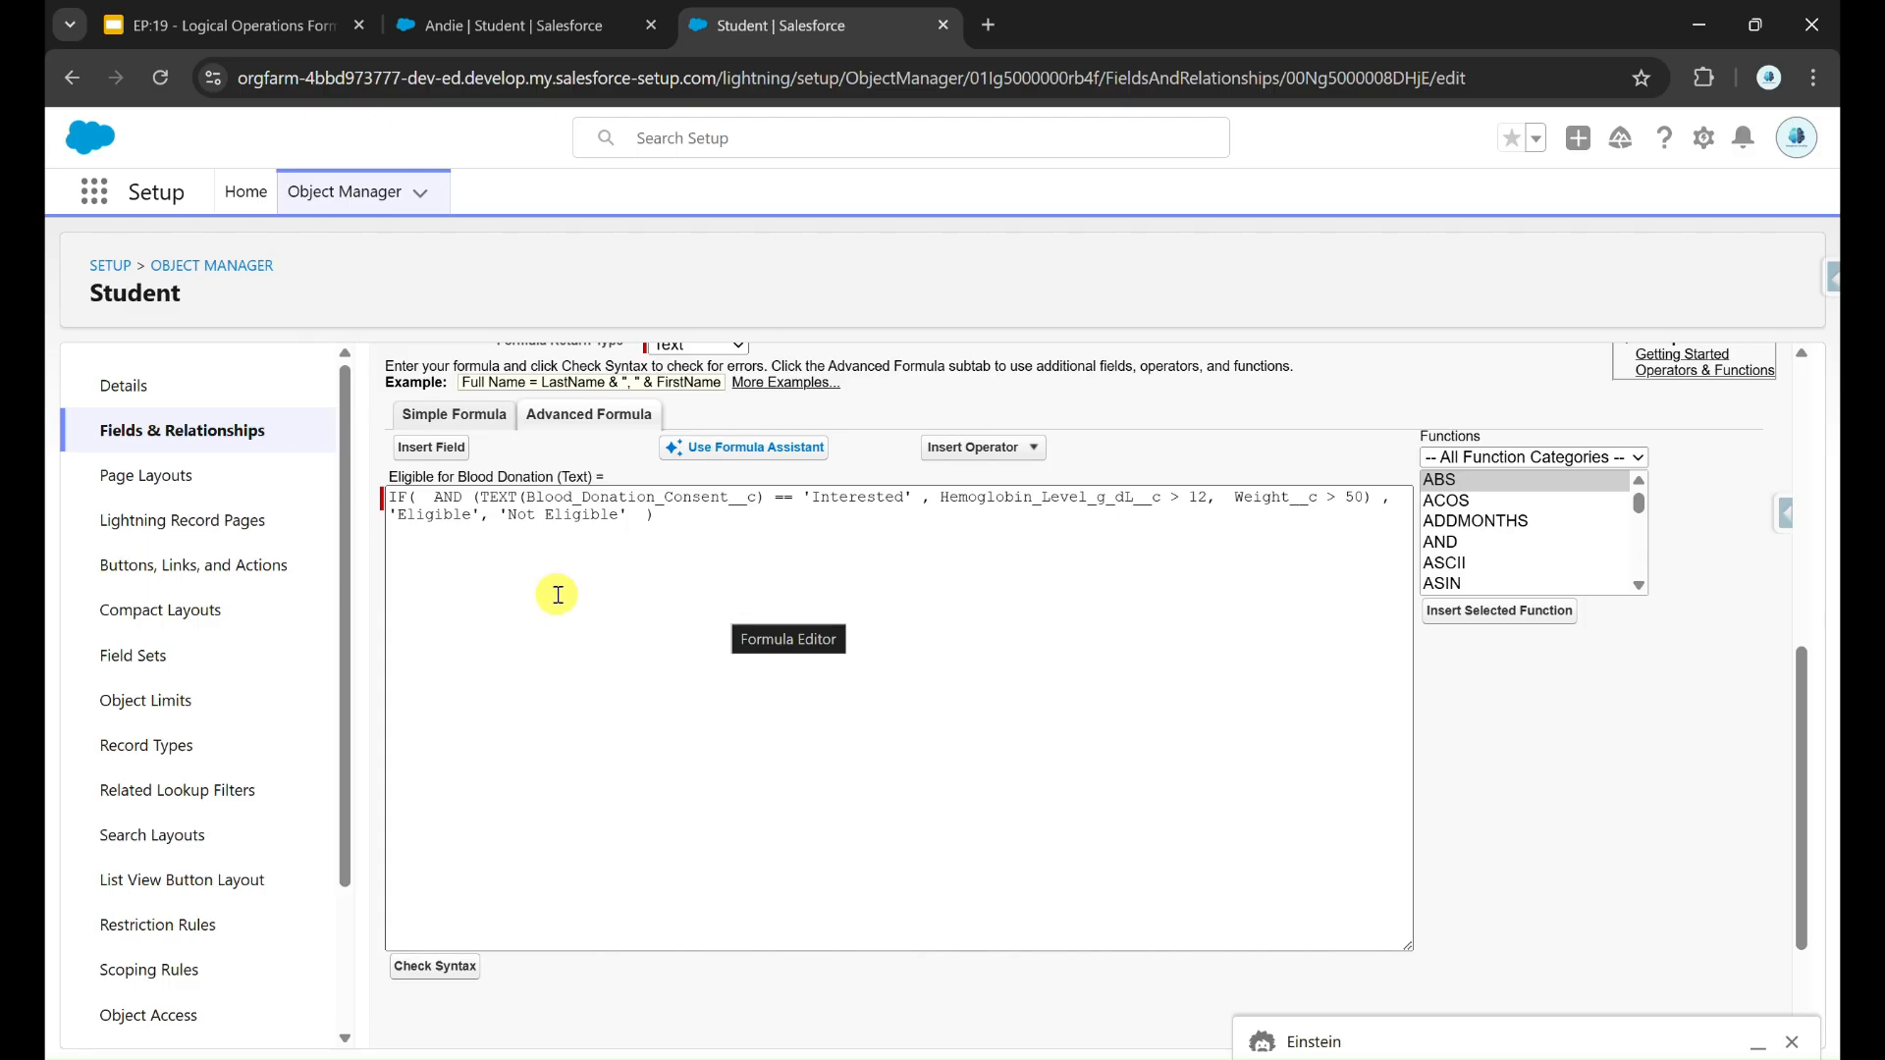
scroll(552, 596, "up", 1)
double_click(450, 536)
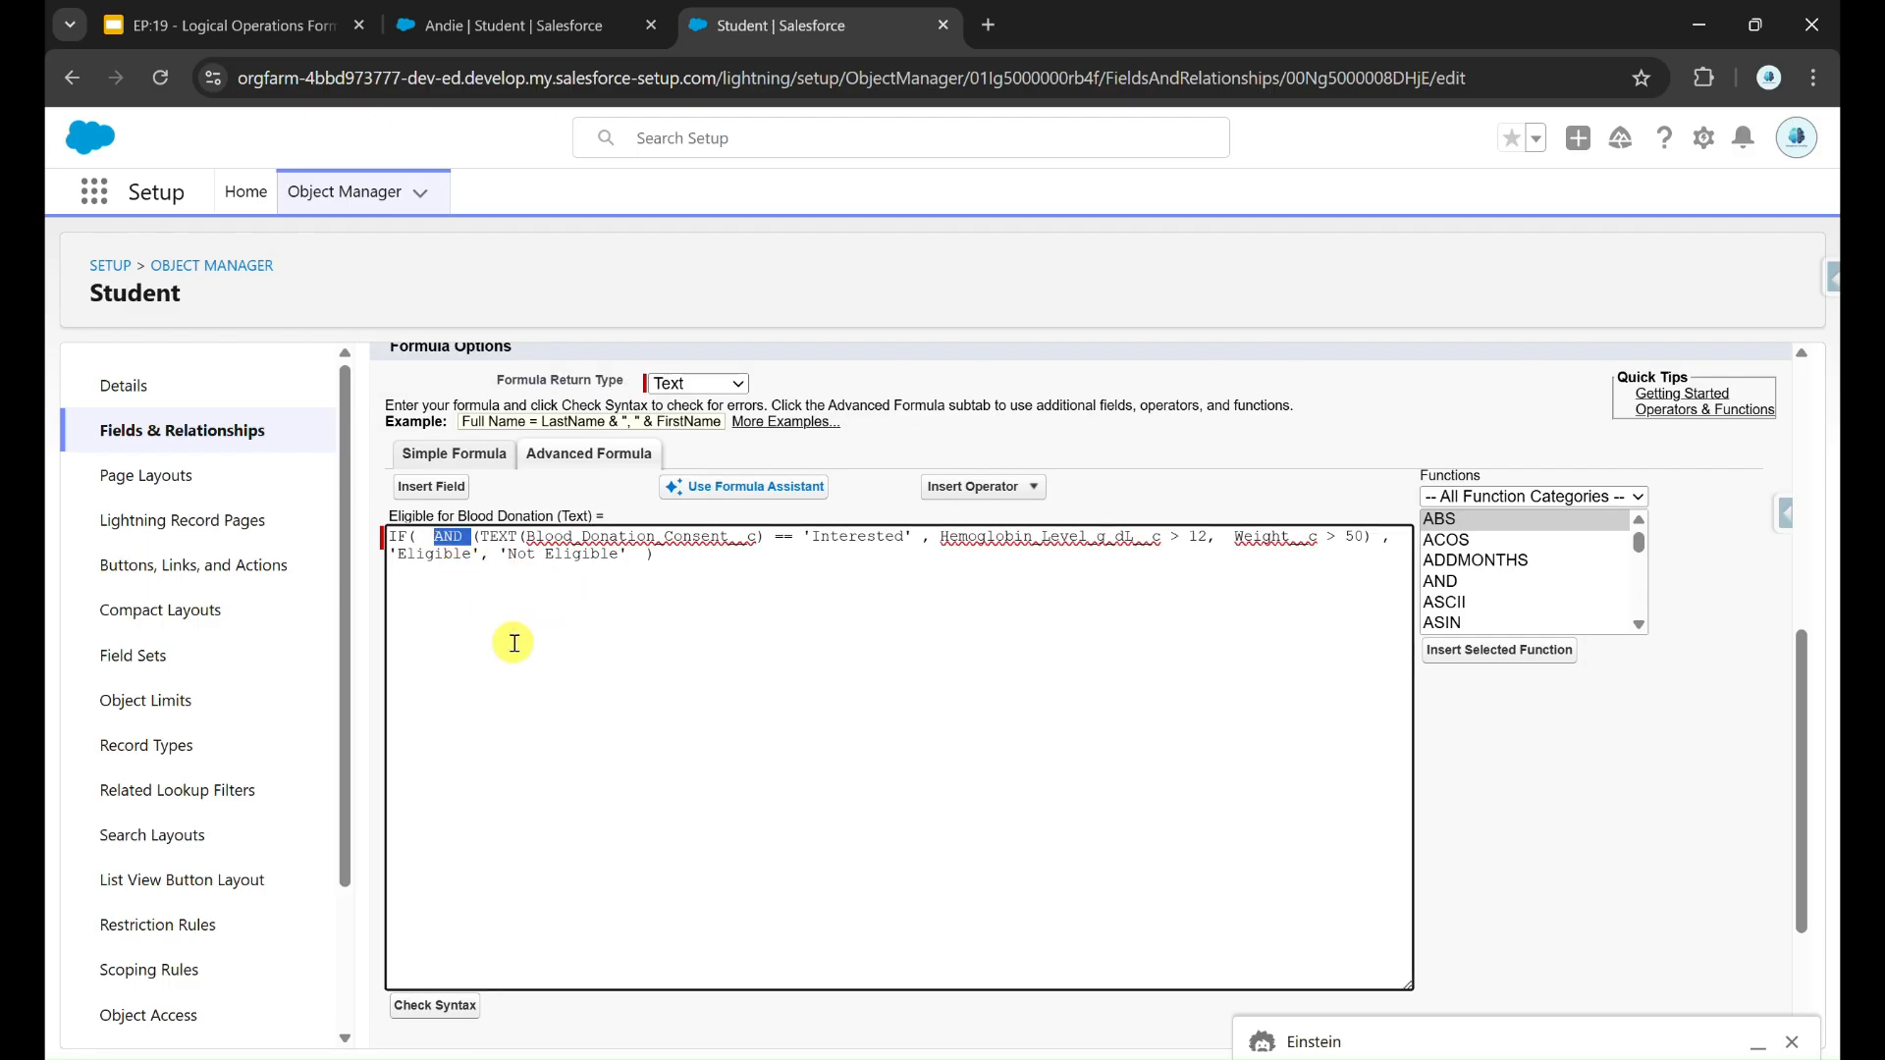
type("OR")
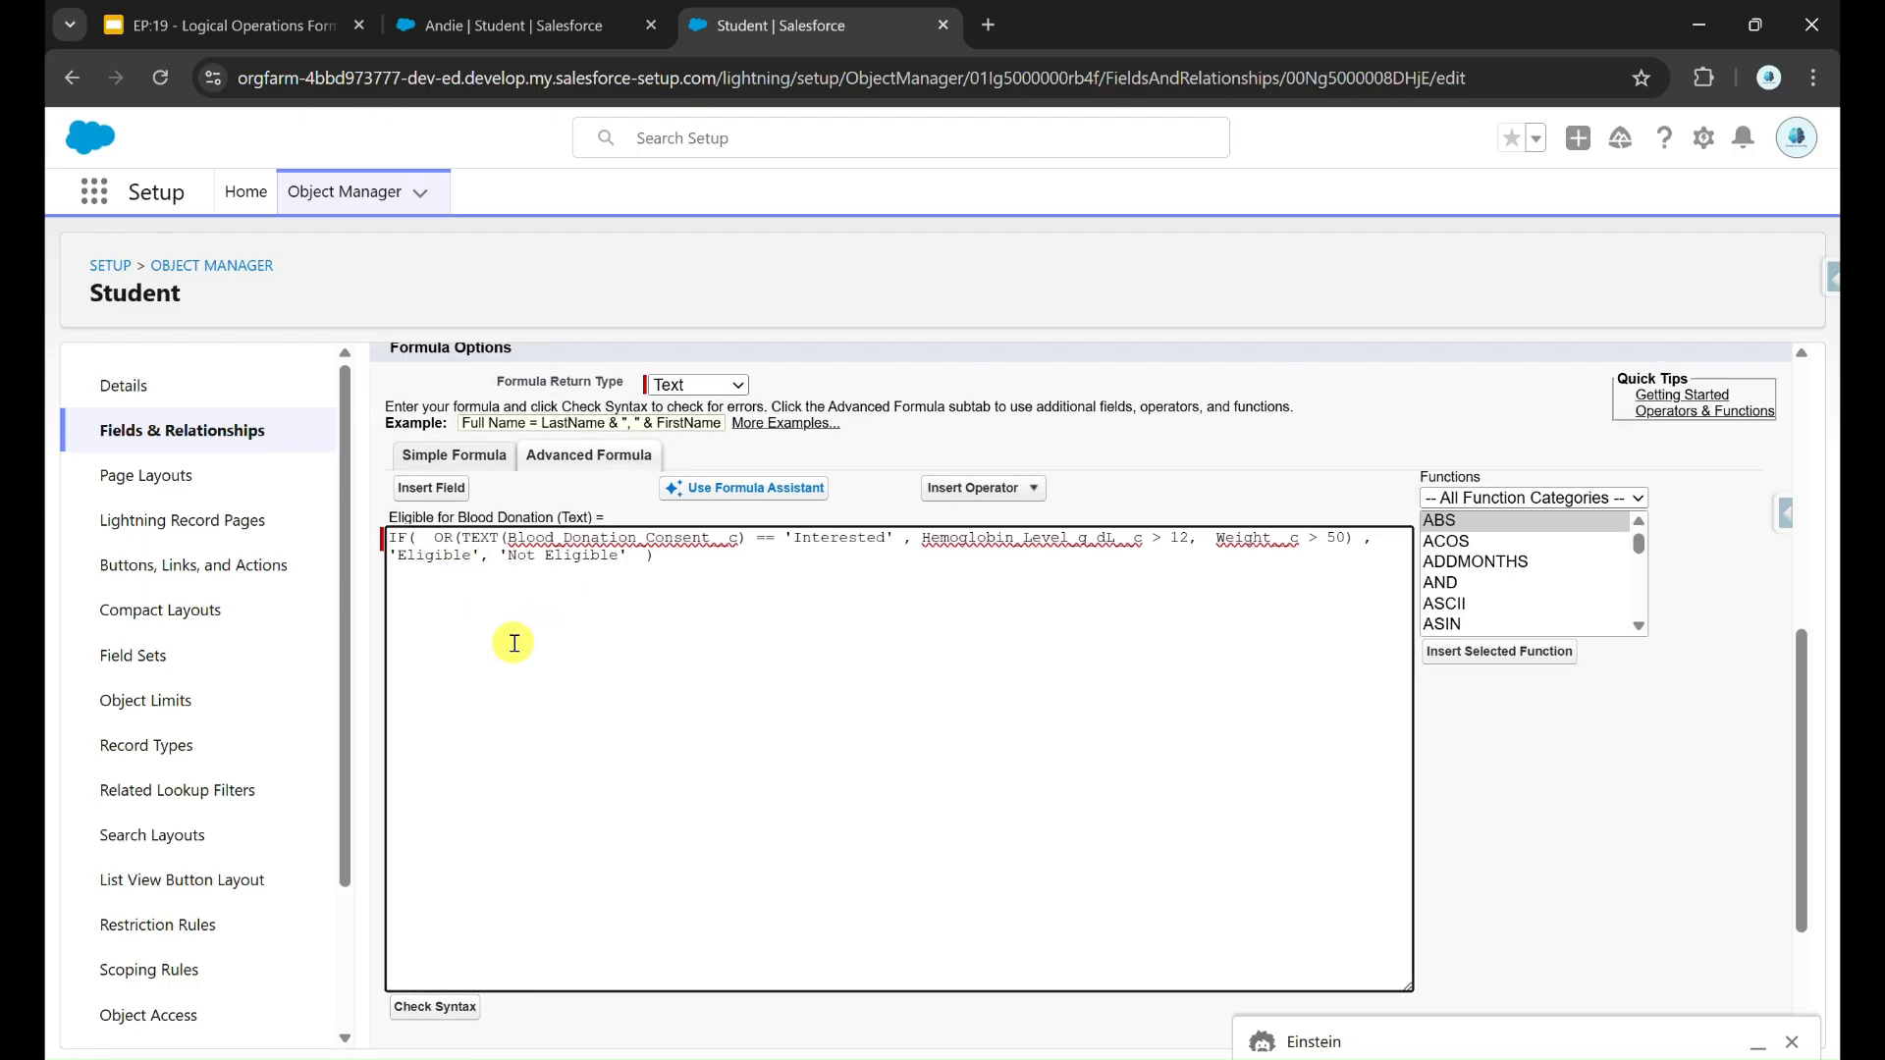
scroll(539, 622, "up", 6)
left_click(823, 450)
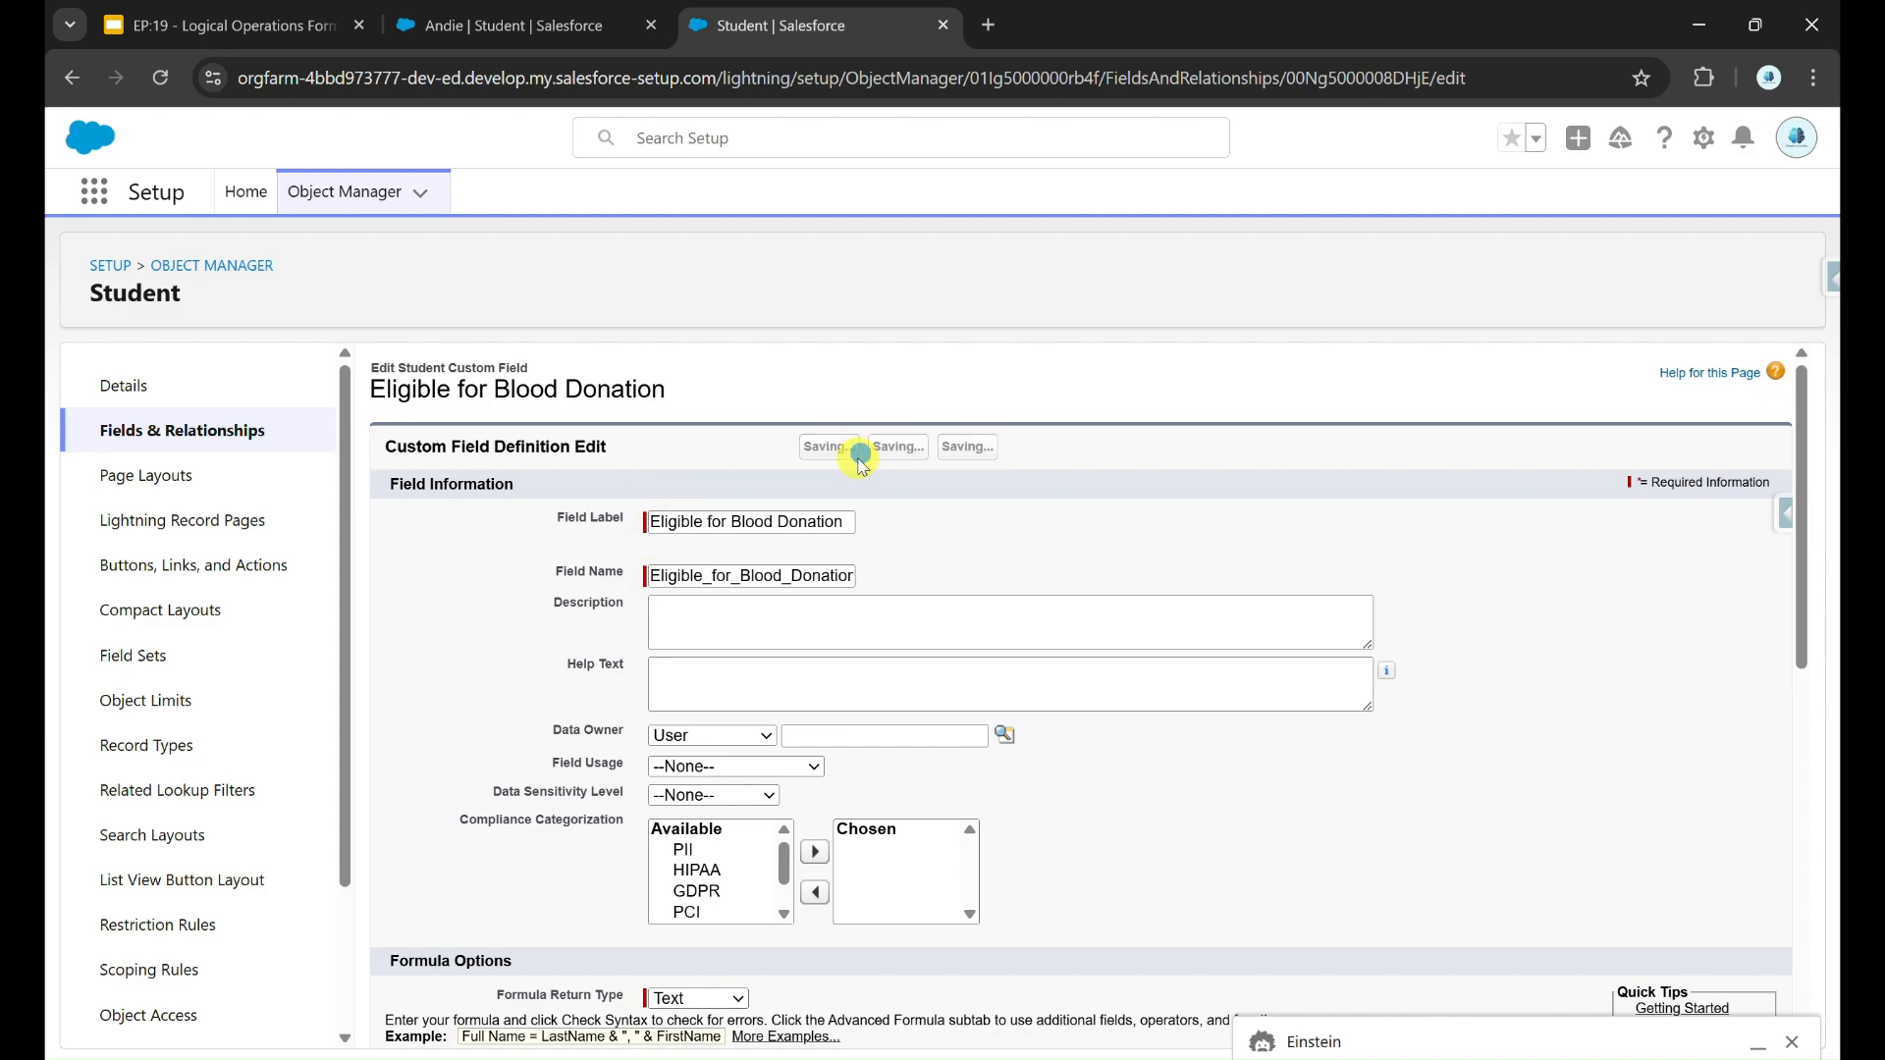
Step: Refresh the student record and compare its Eligible for Blood Donation value with the OR formula
left_click(467, 14)
key("F5")
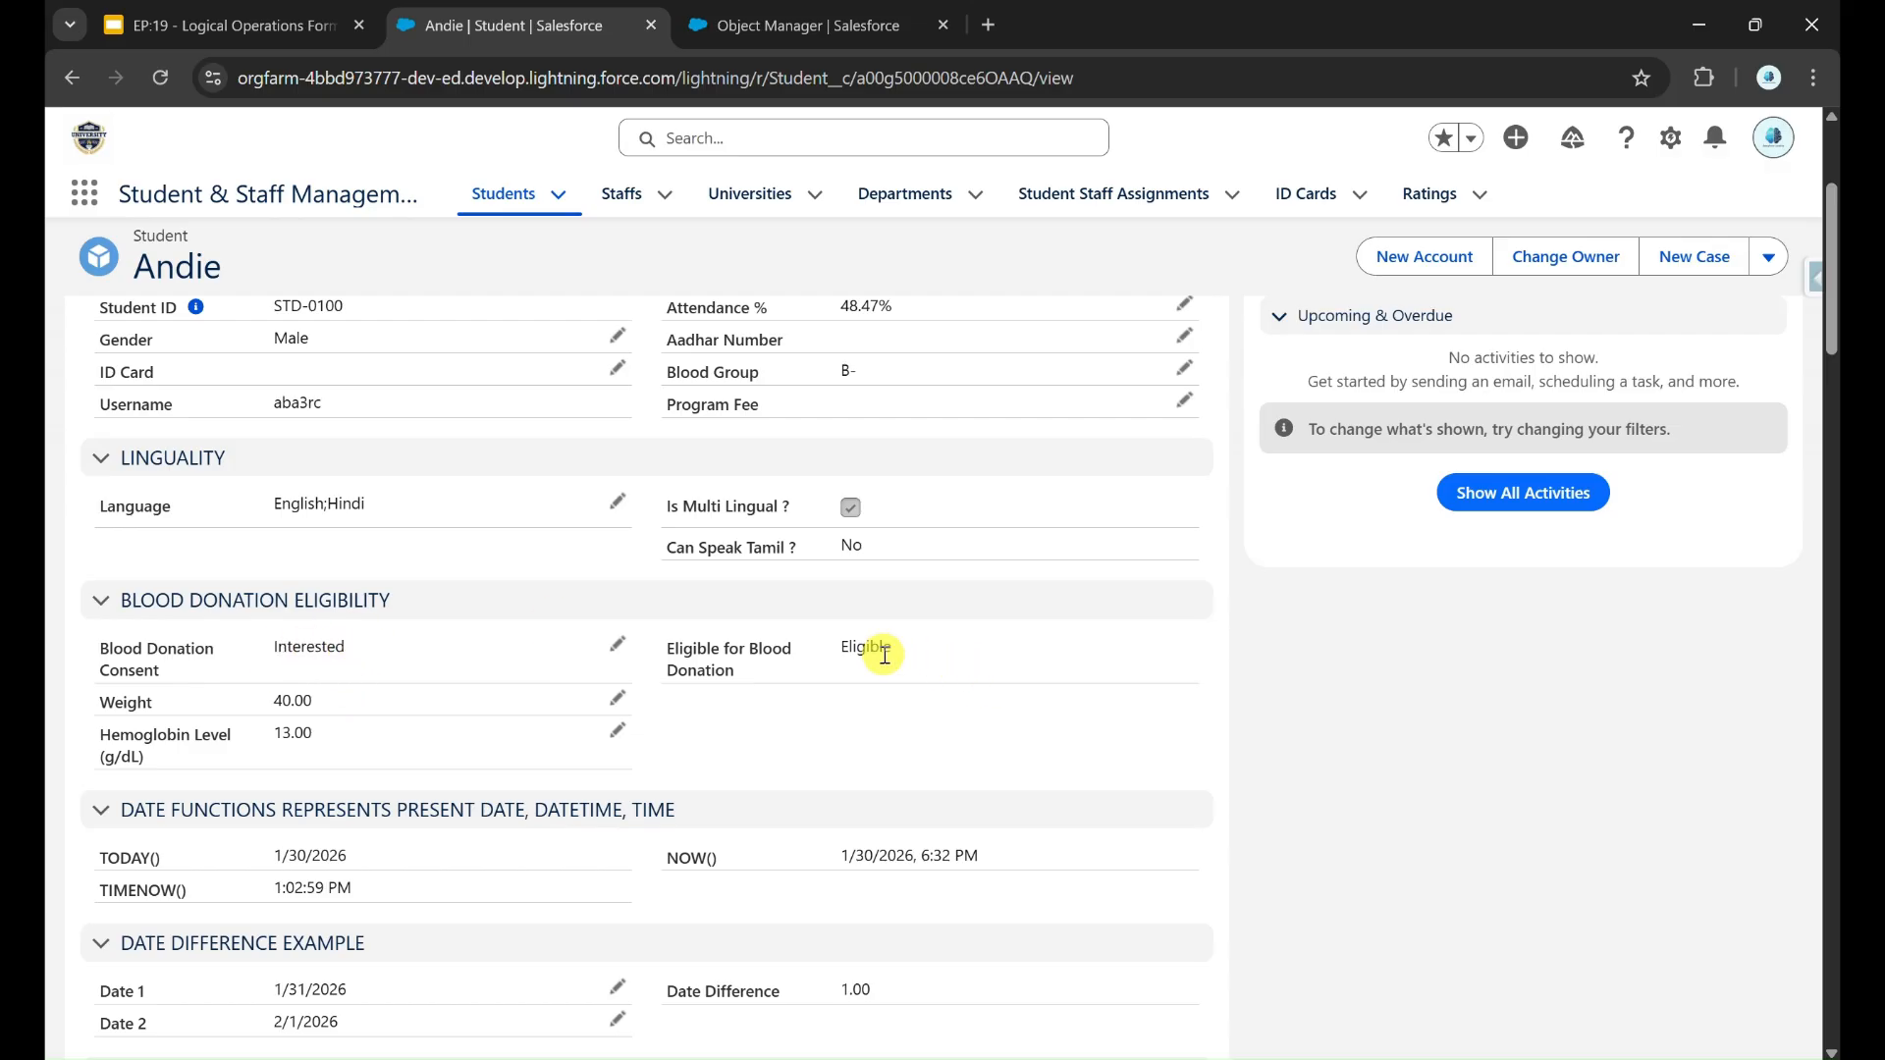
left_click(766, 26)
scroll(872, 653, "down", 5)
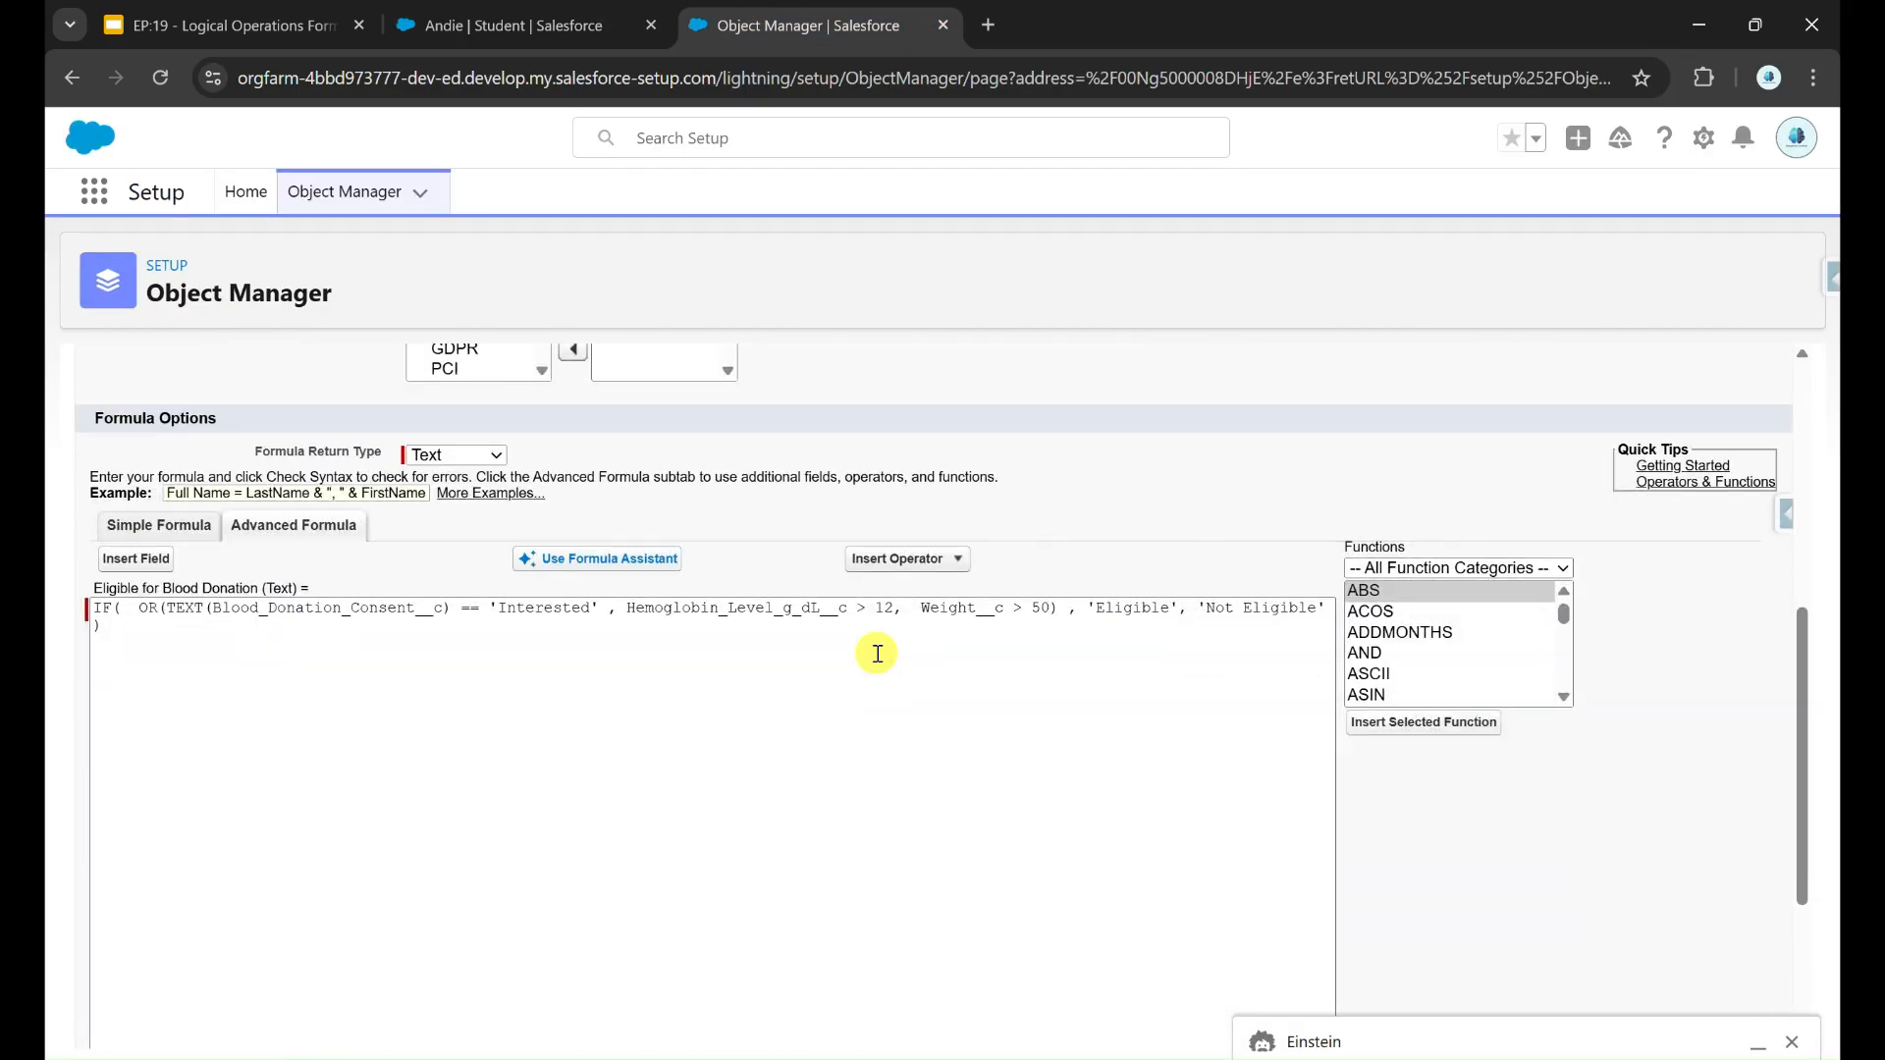
left_click_drag(1077, 608, 1186, 603)
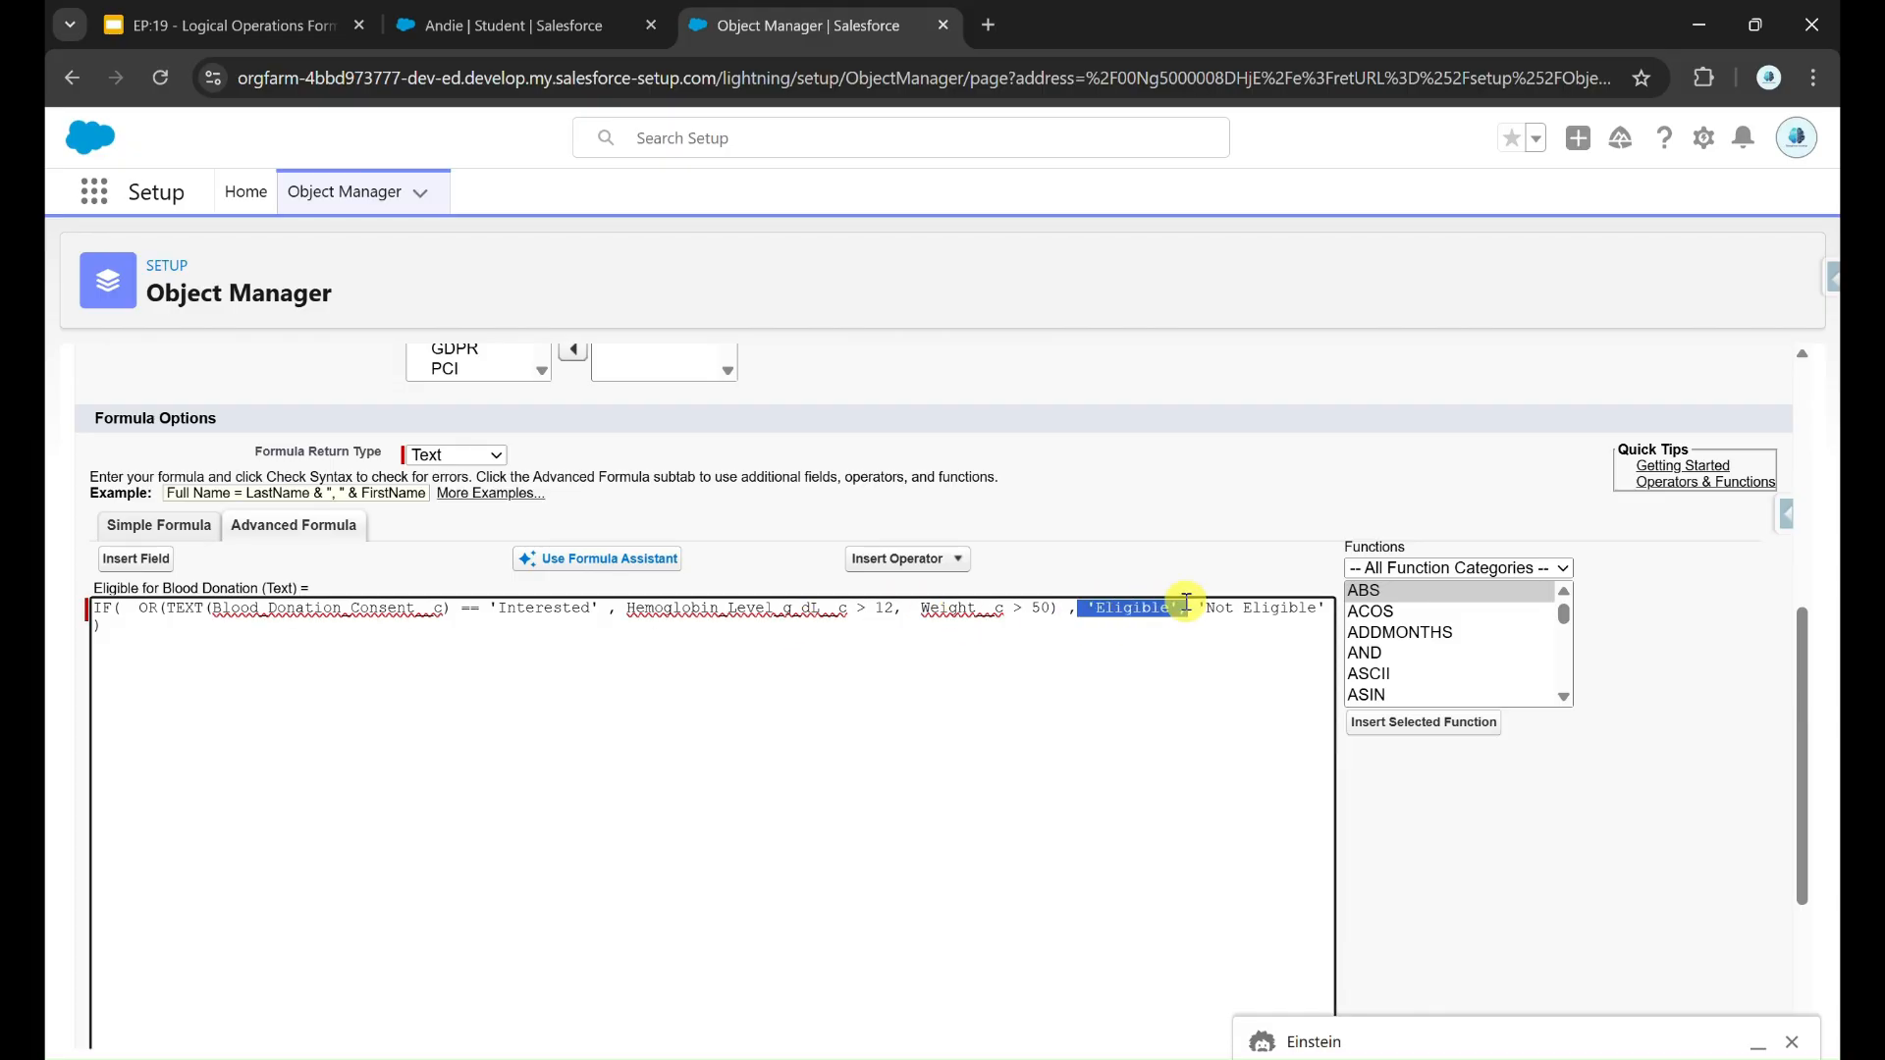
Step: Set the student's Blood Donation Consent to Not Interested and save the record
left_click(494, 10)
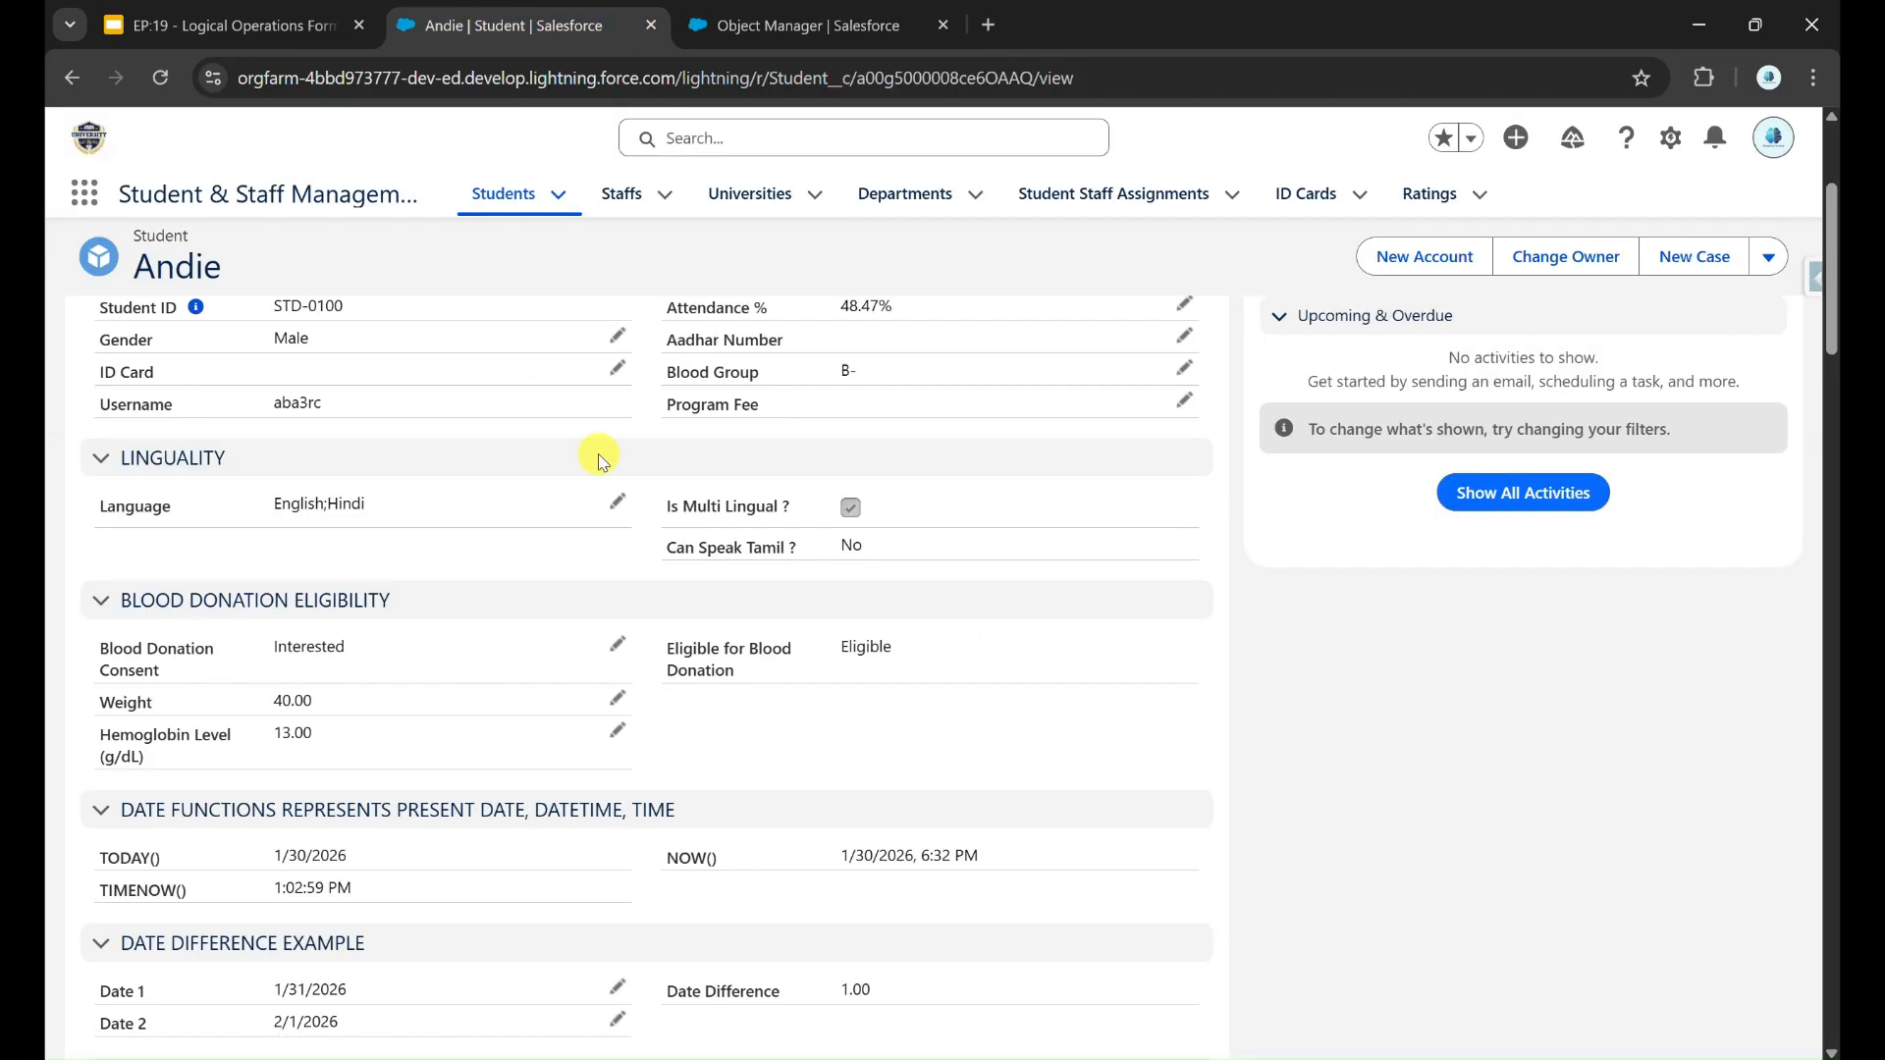
left_click(618, 645)
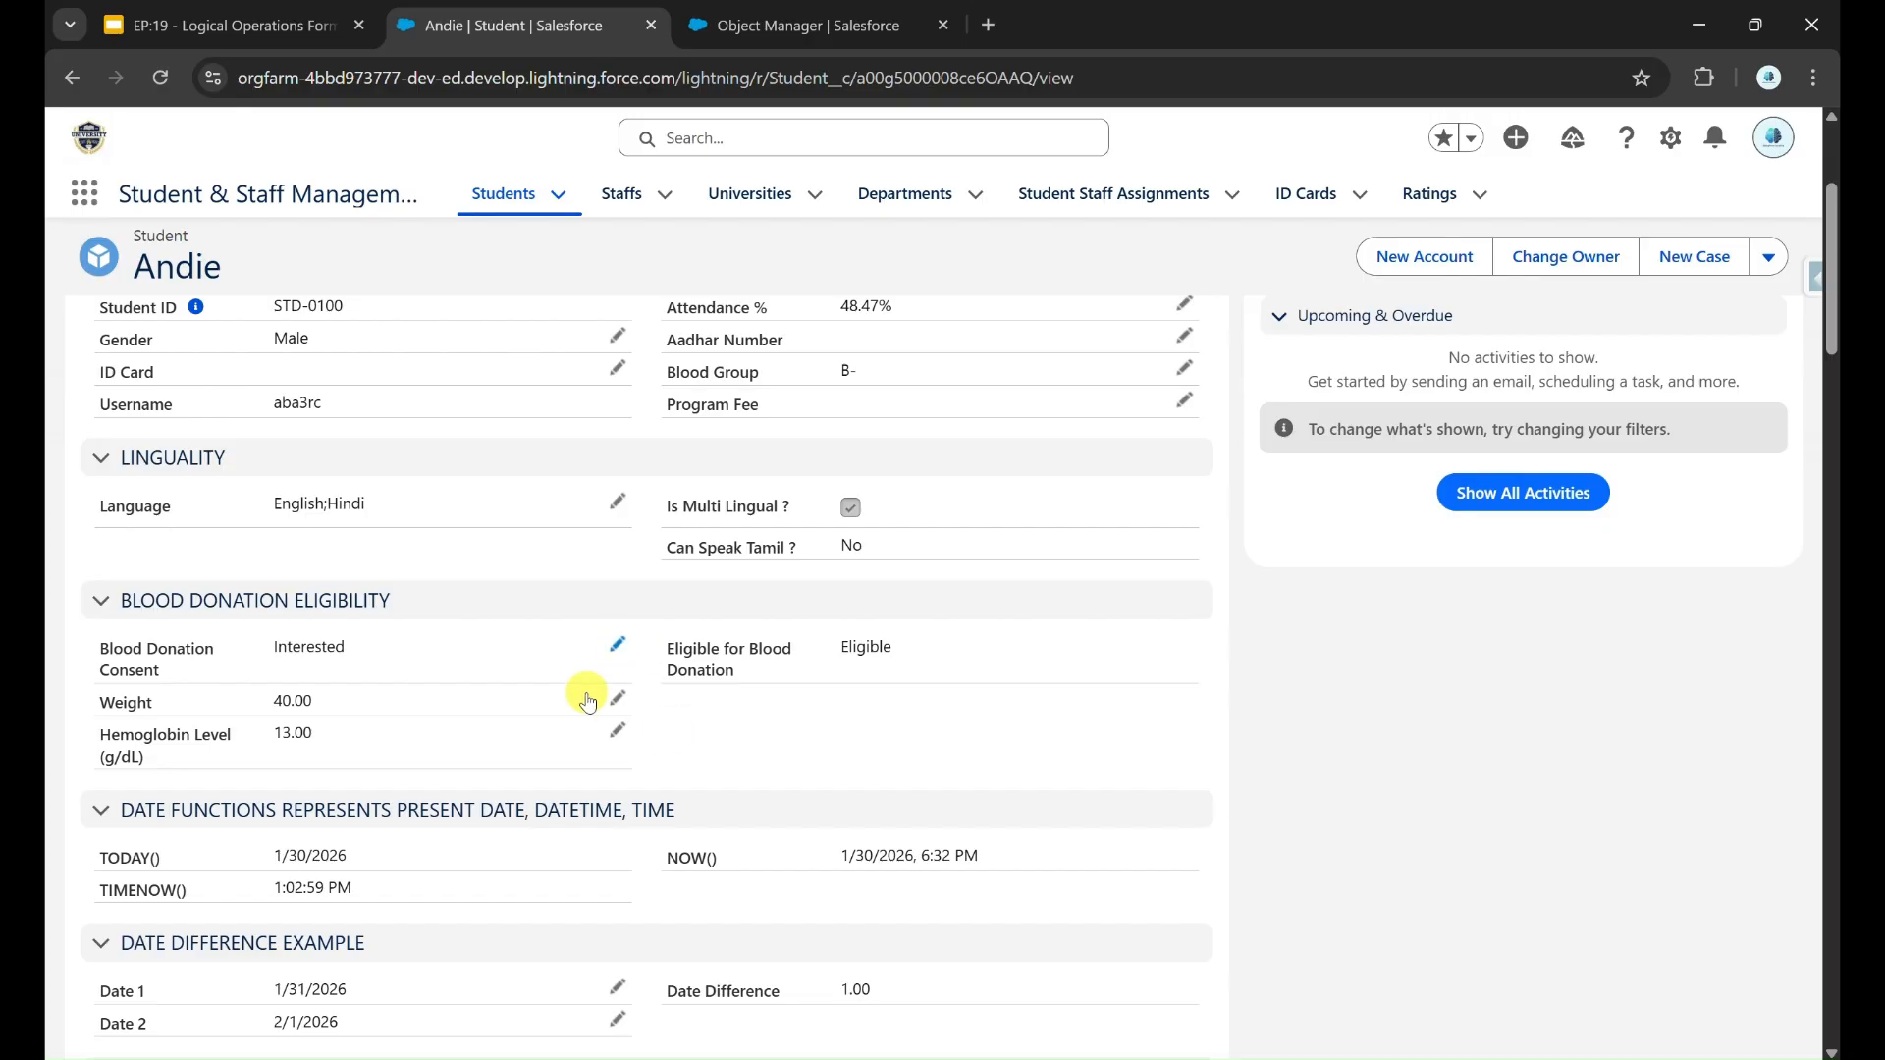
left_click(447, 650)
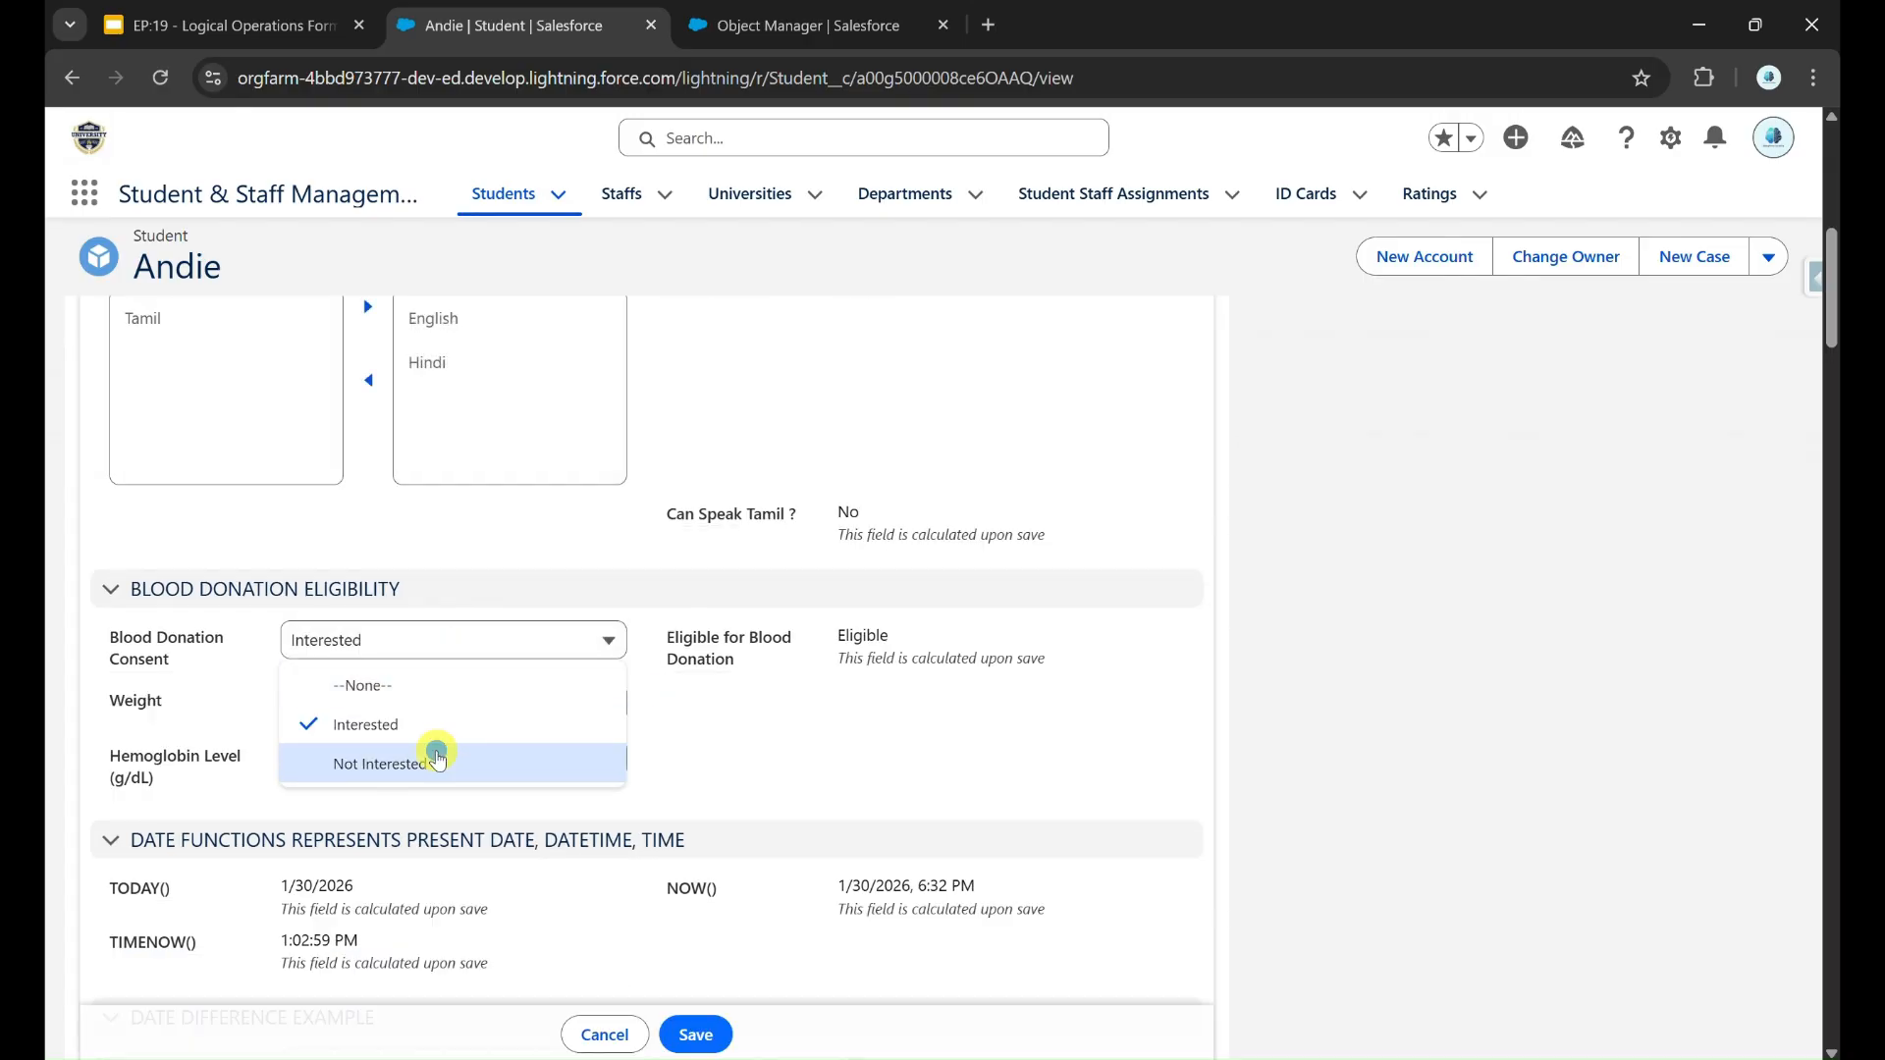
left_click(441, 757)
left_click(711, 1036)
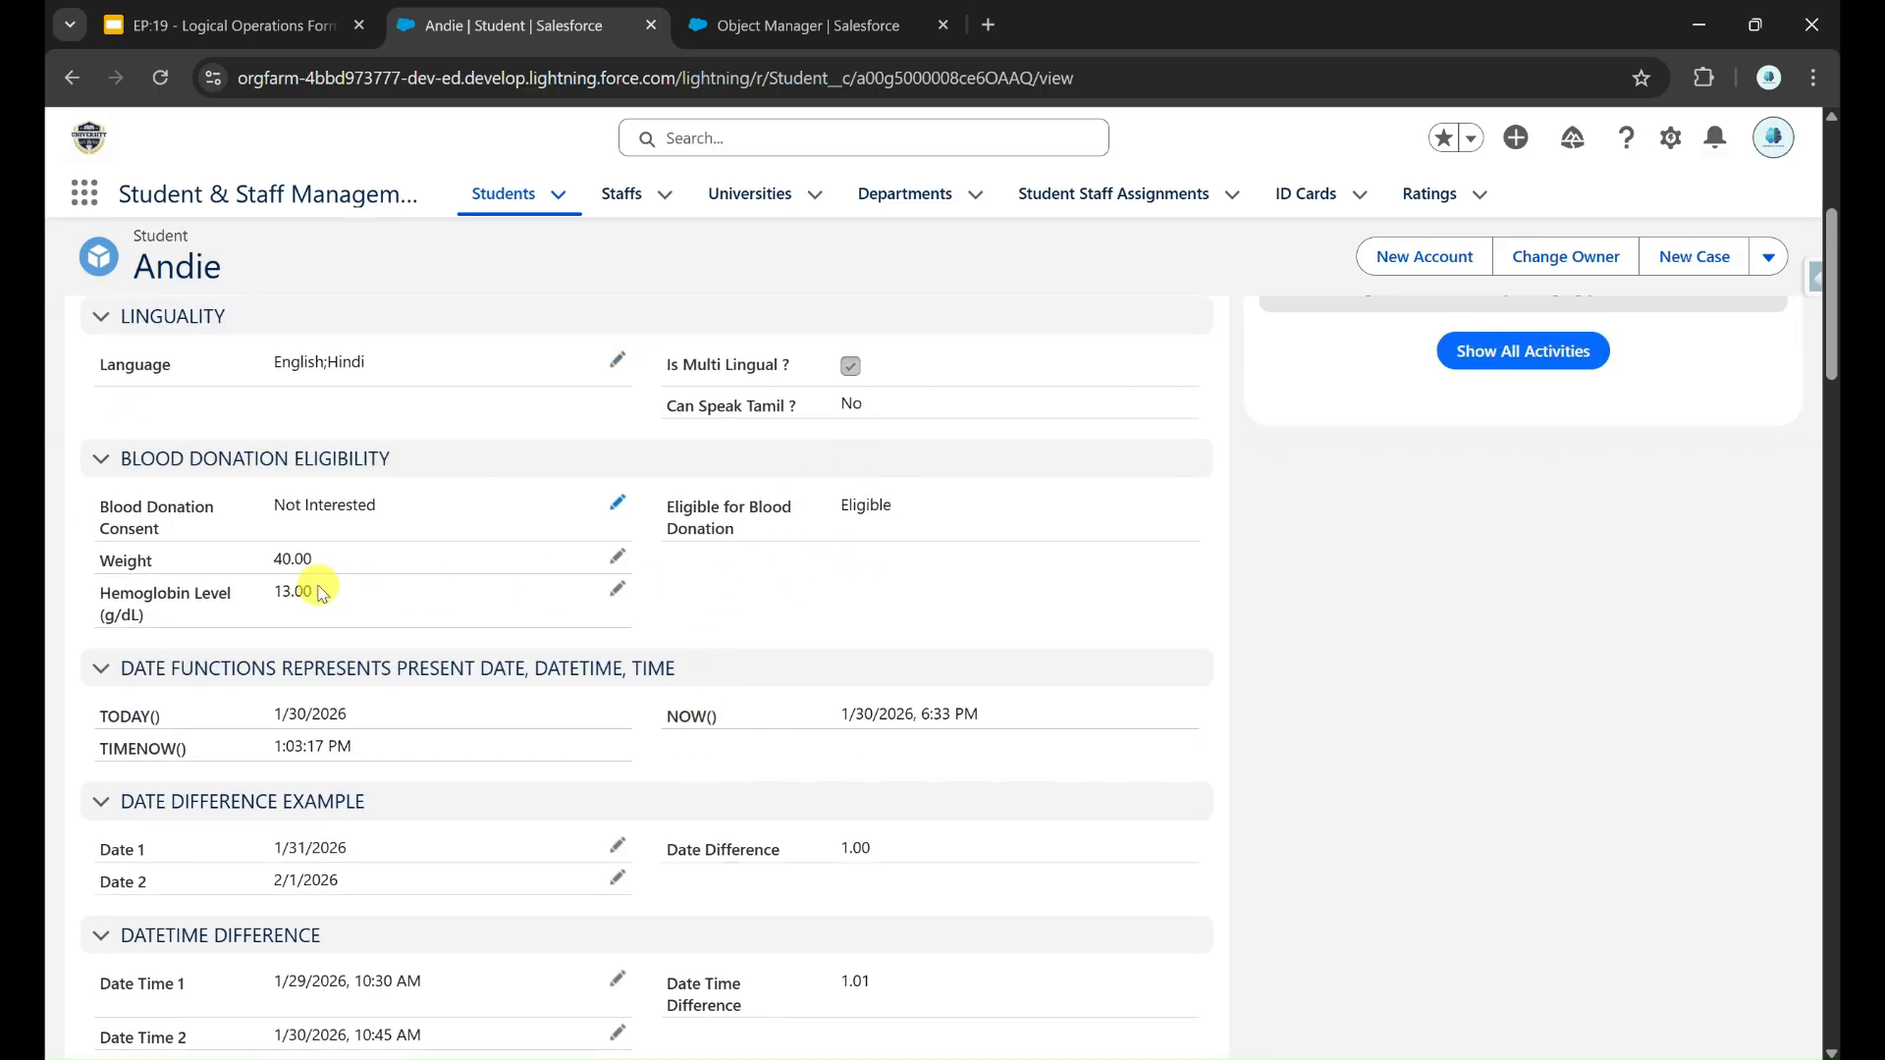
Step: Set the student's Hemoglobin Level (g/dL) to 11, save the record and check Eligible for Blood Donation
left_click_drag(282, 589, 328, 589)
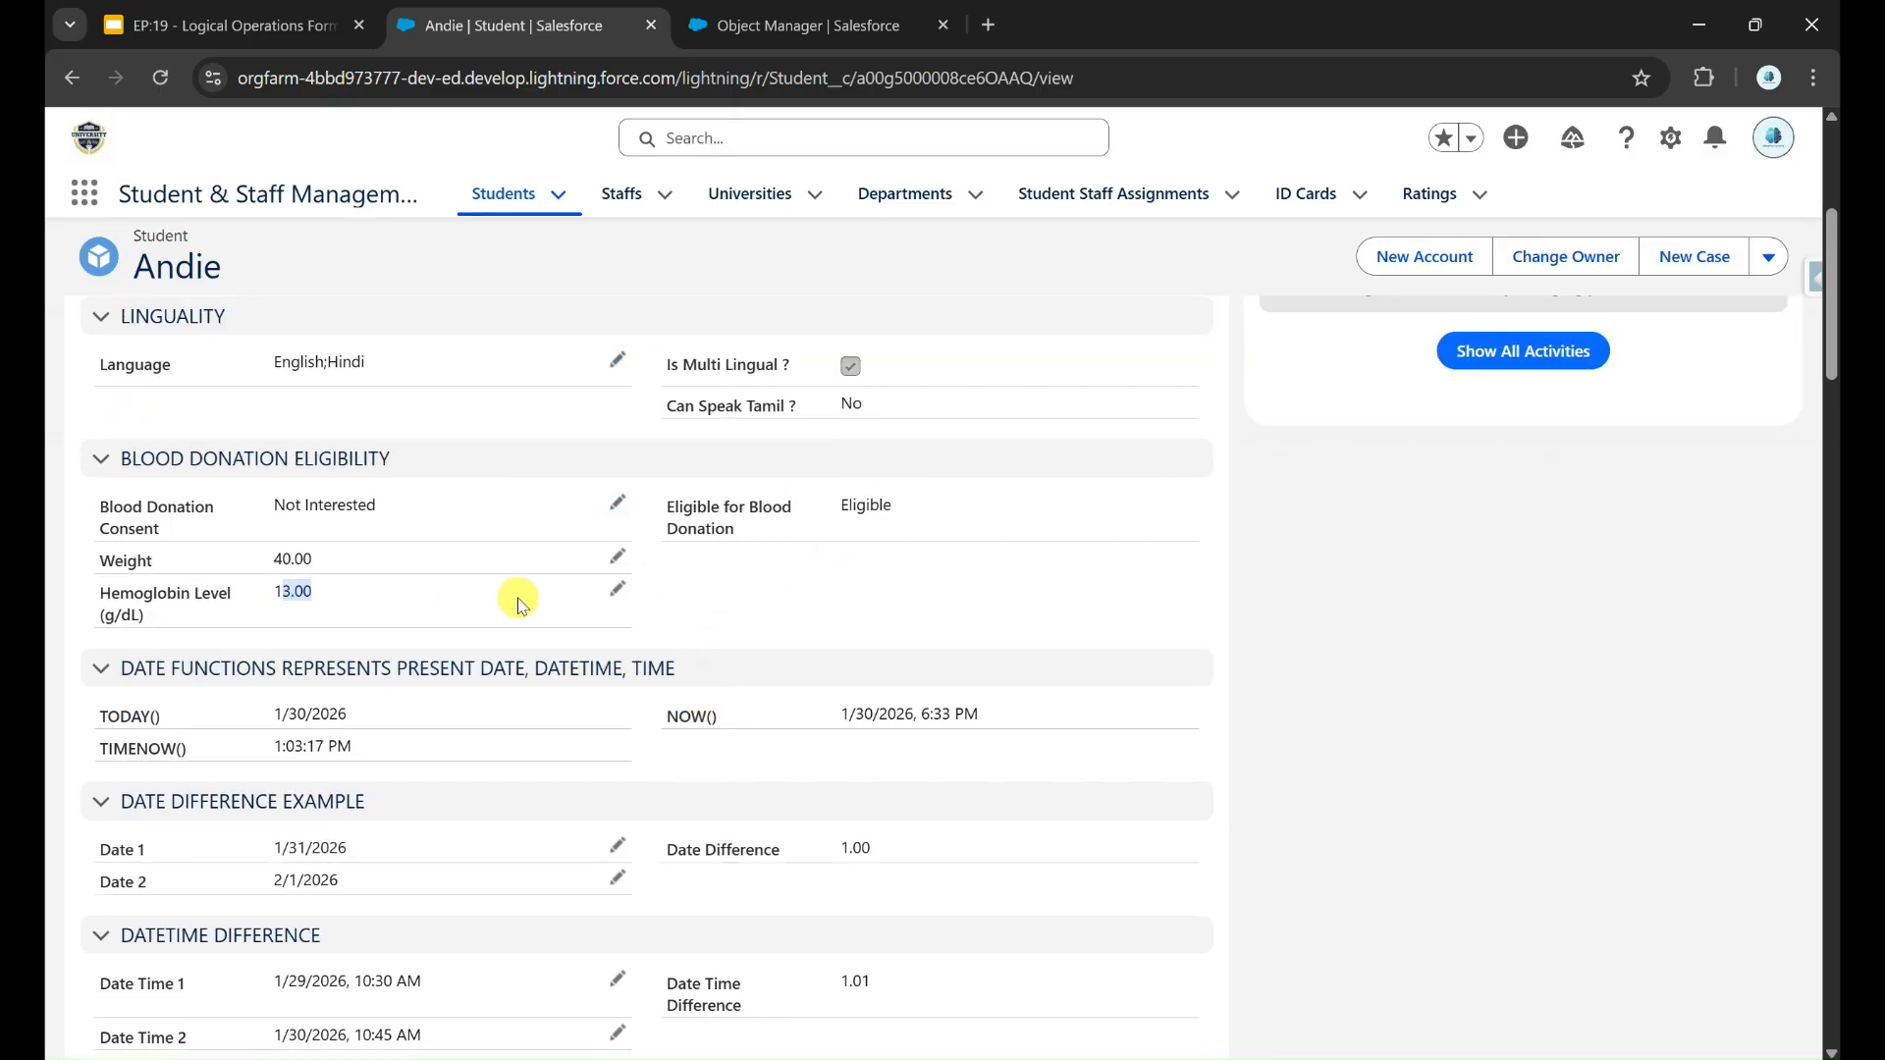
left_click(617, 599)
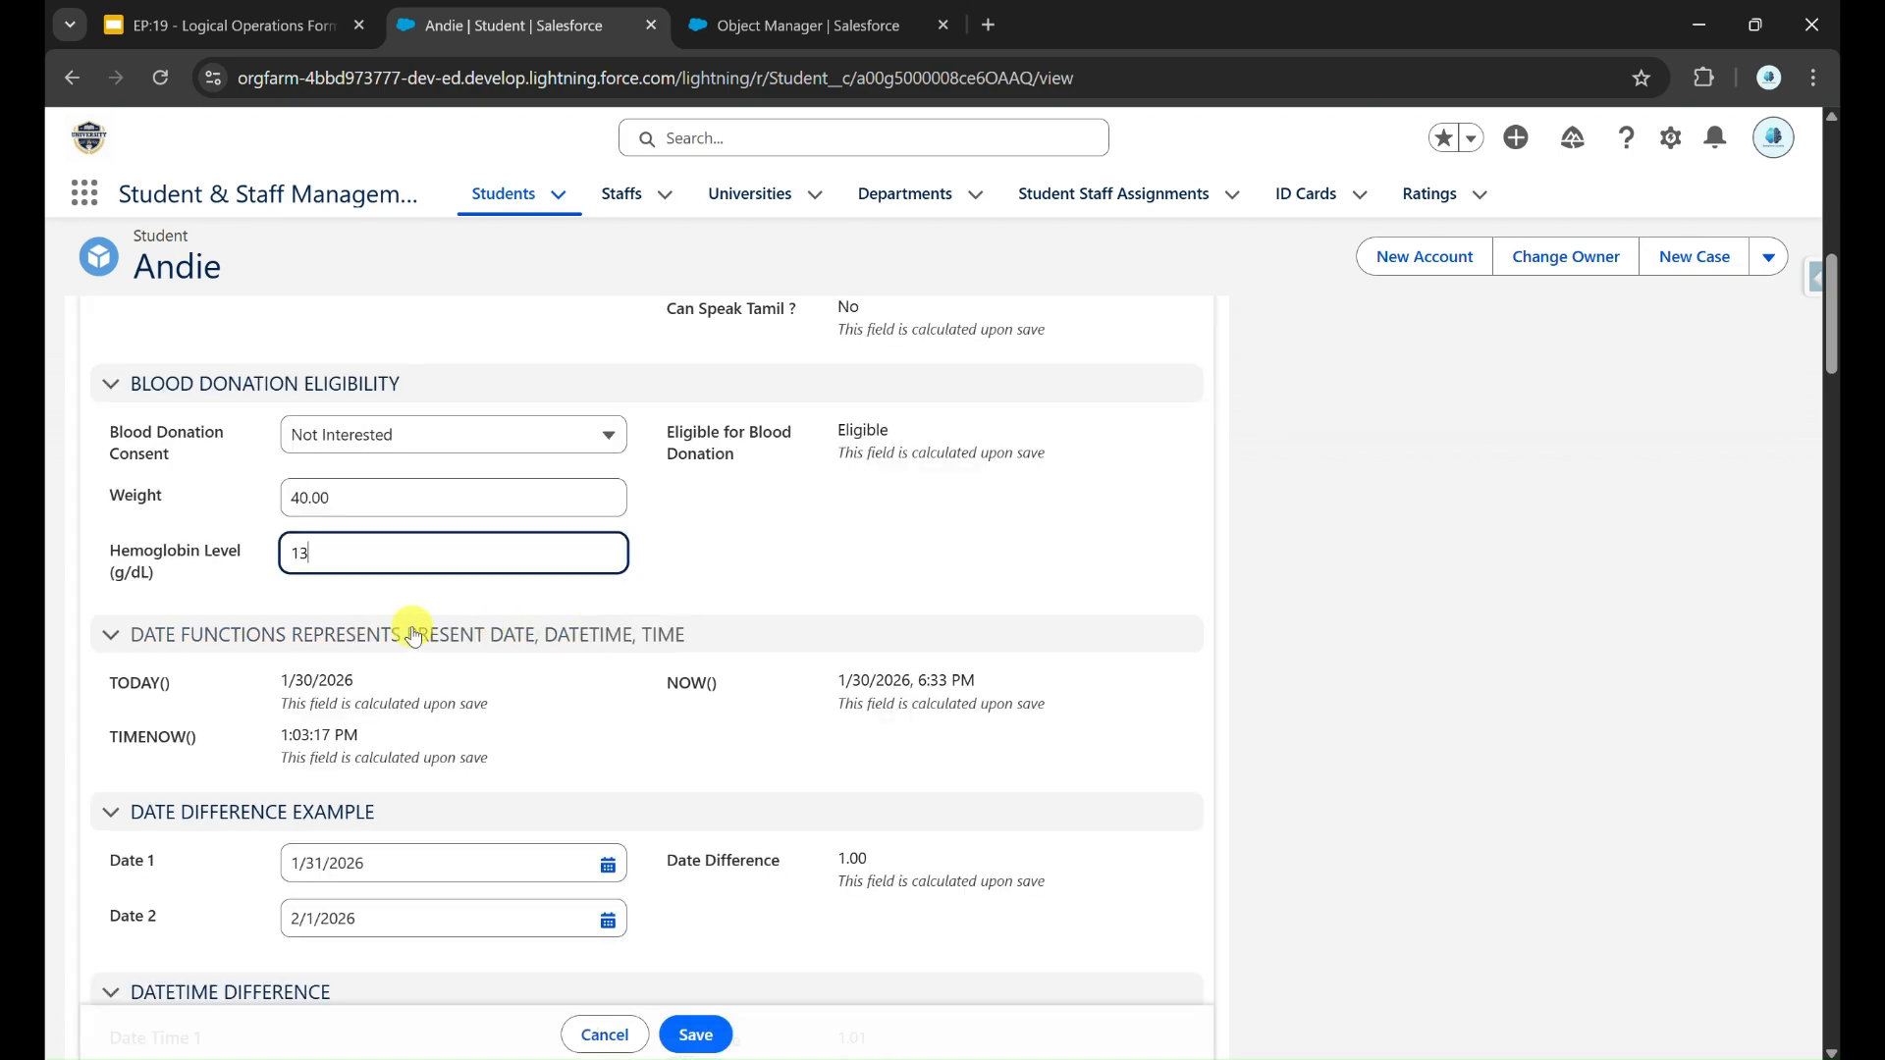
key("BackSpace")
type("1")
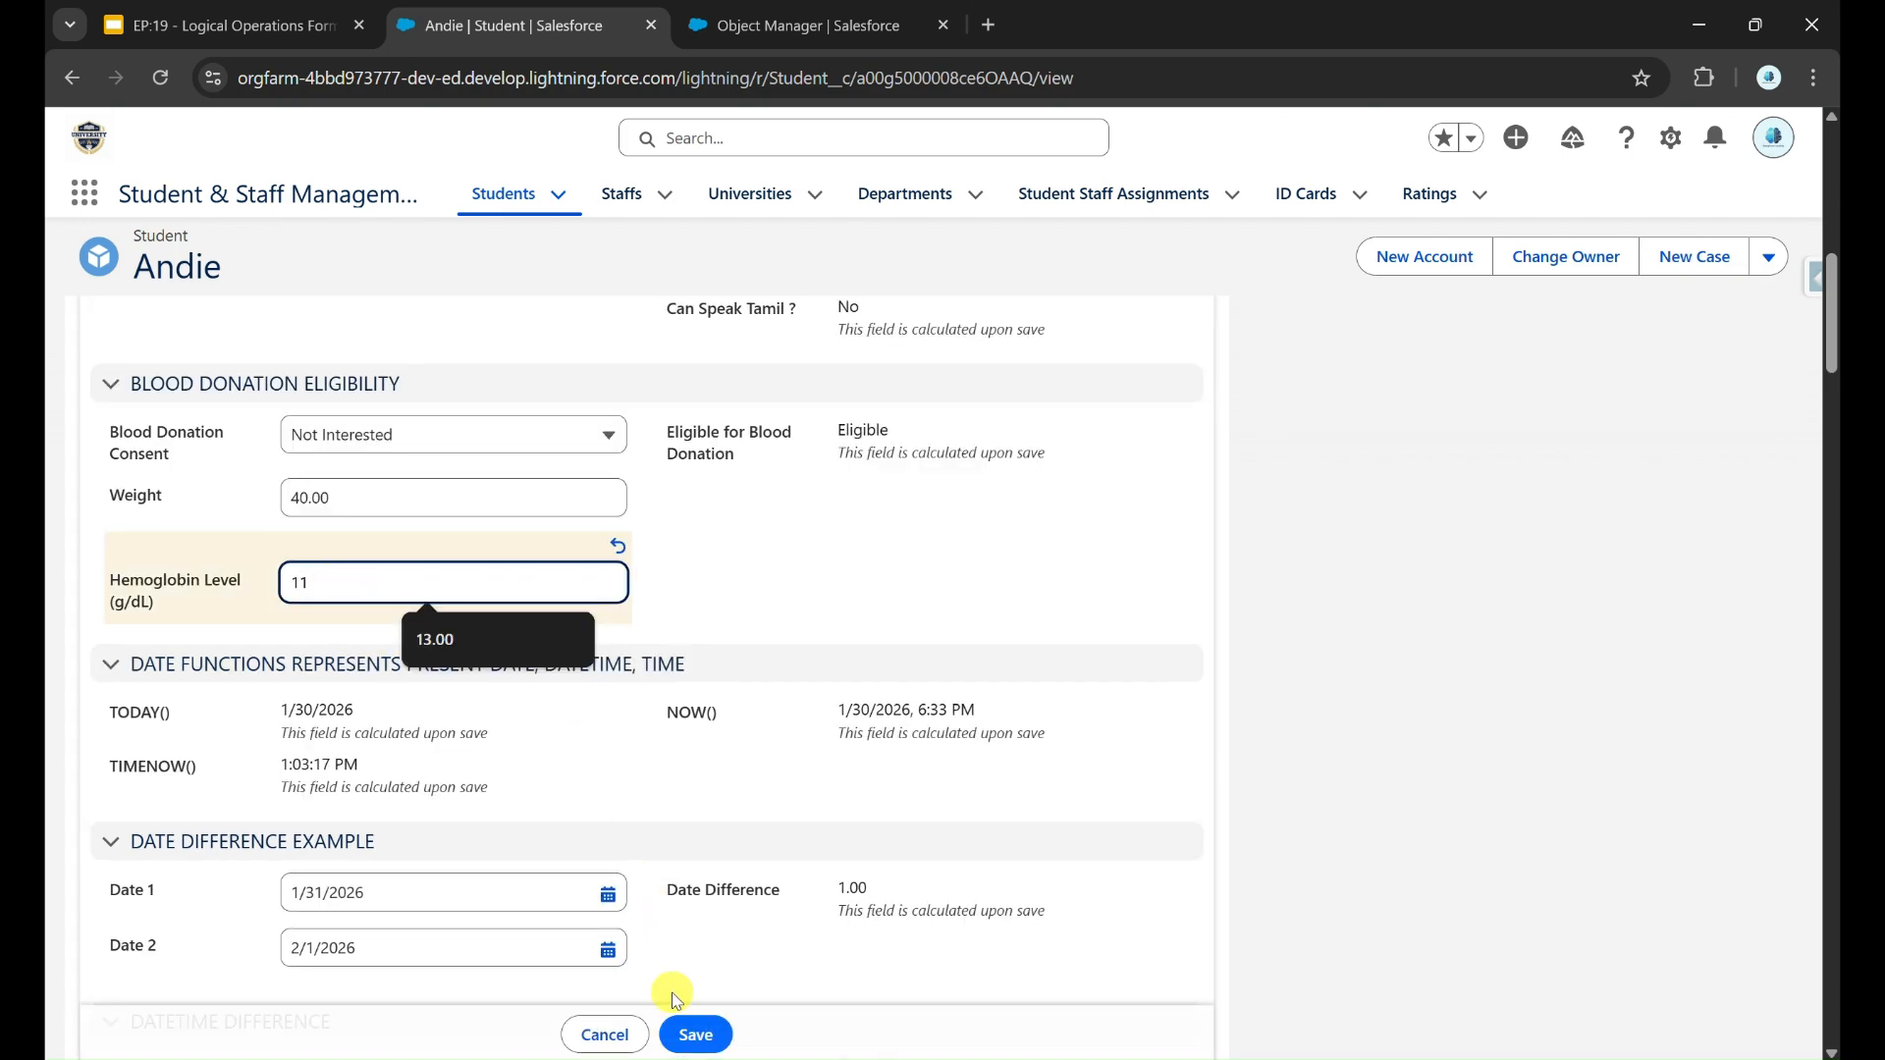
left_click(695, 1035)
scroll(739, 609, "up", 3)
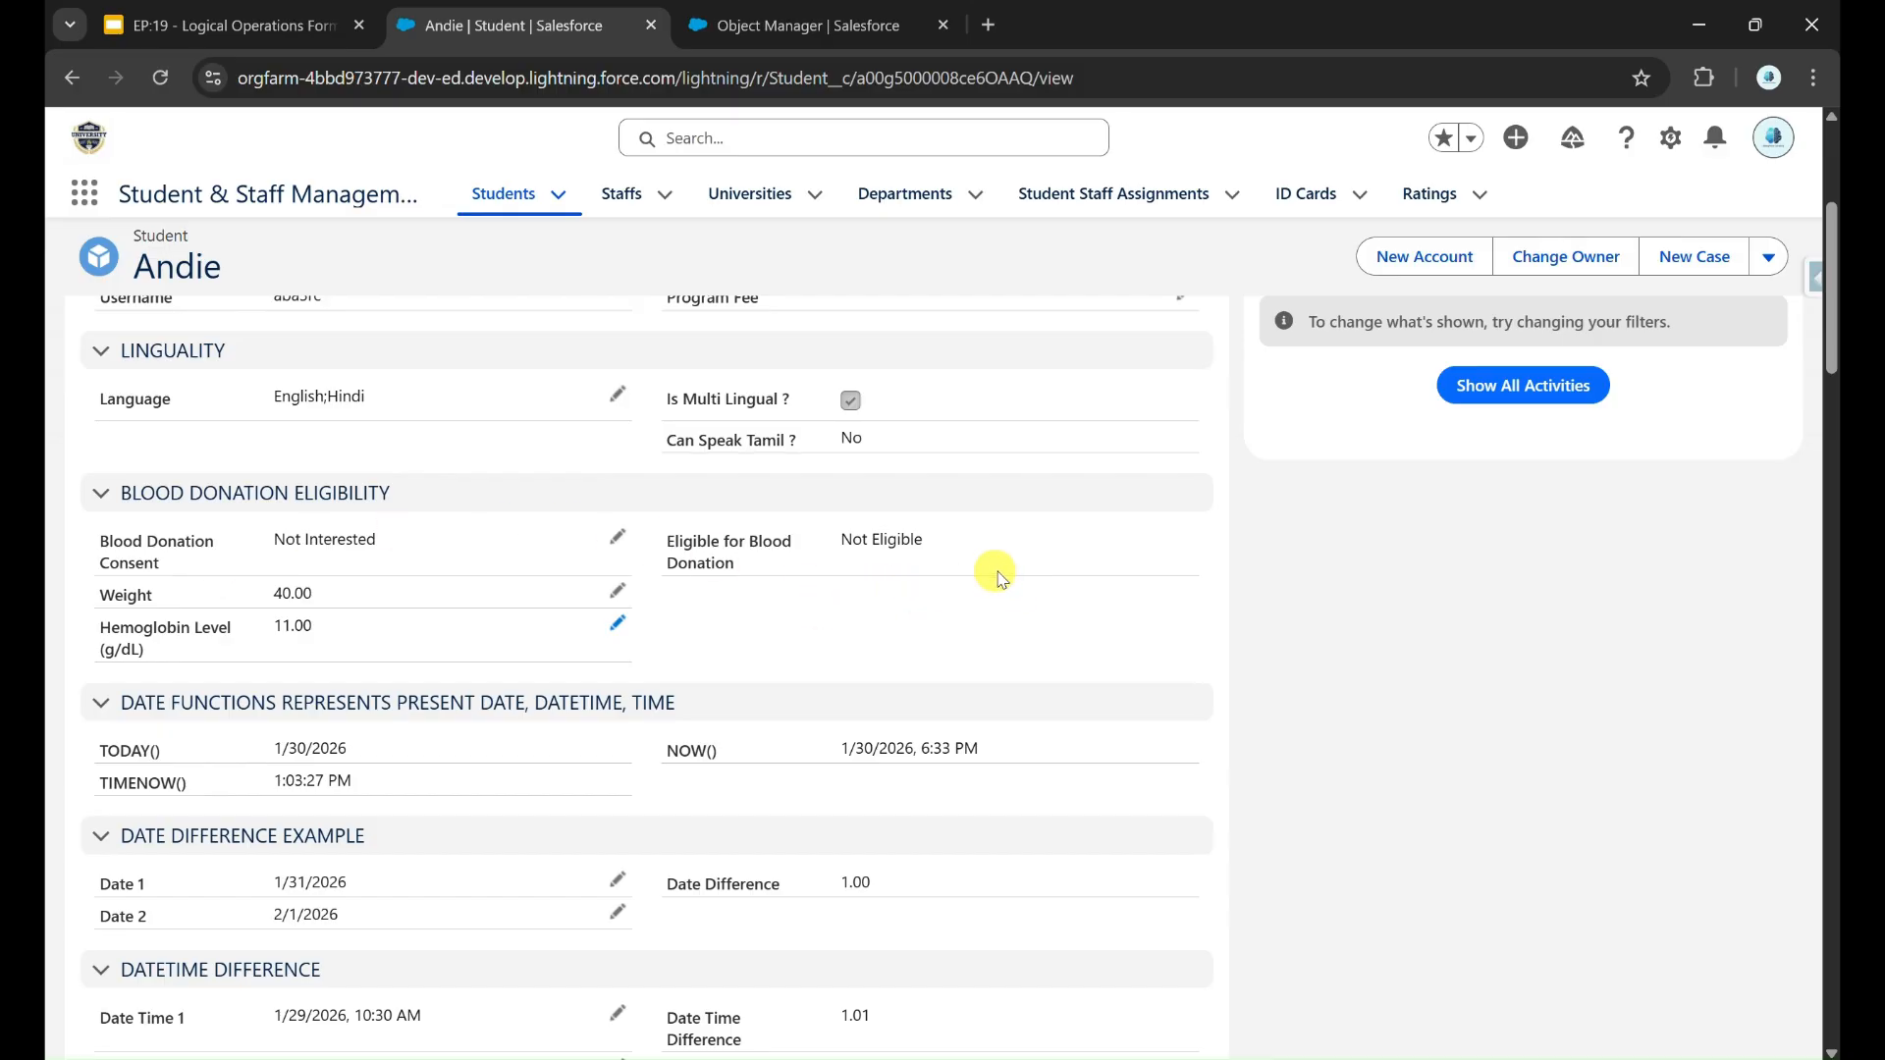
Step: Remove the OR function and its parentheses around the three conditions in the Eligible for Blood Donation formula
key("ctrl+Tab")
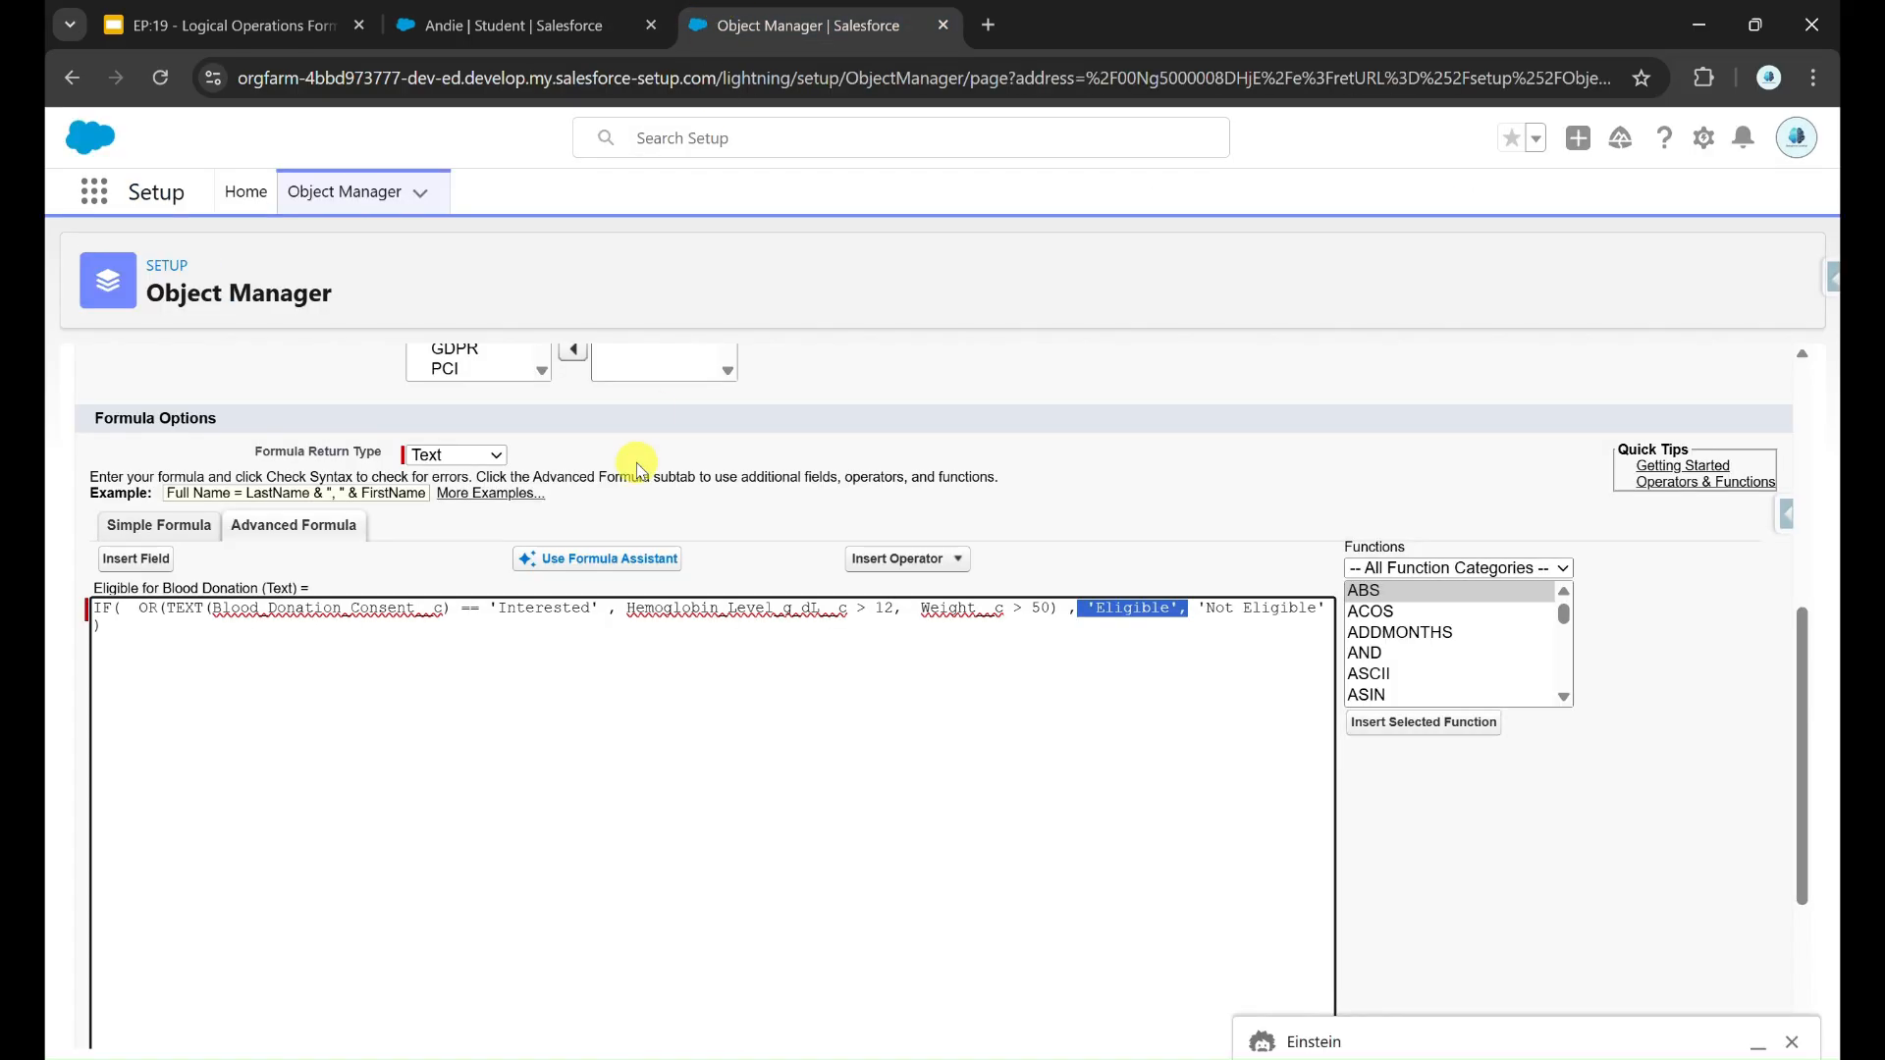
left_click(236, 671)
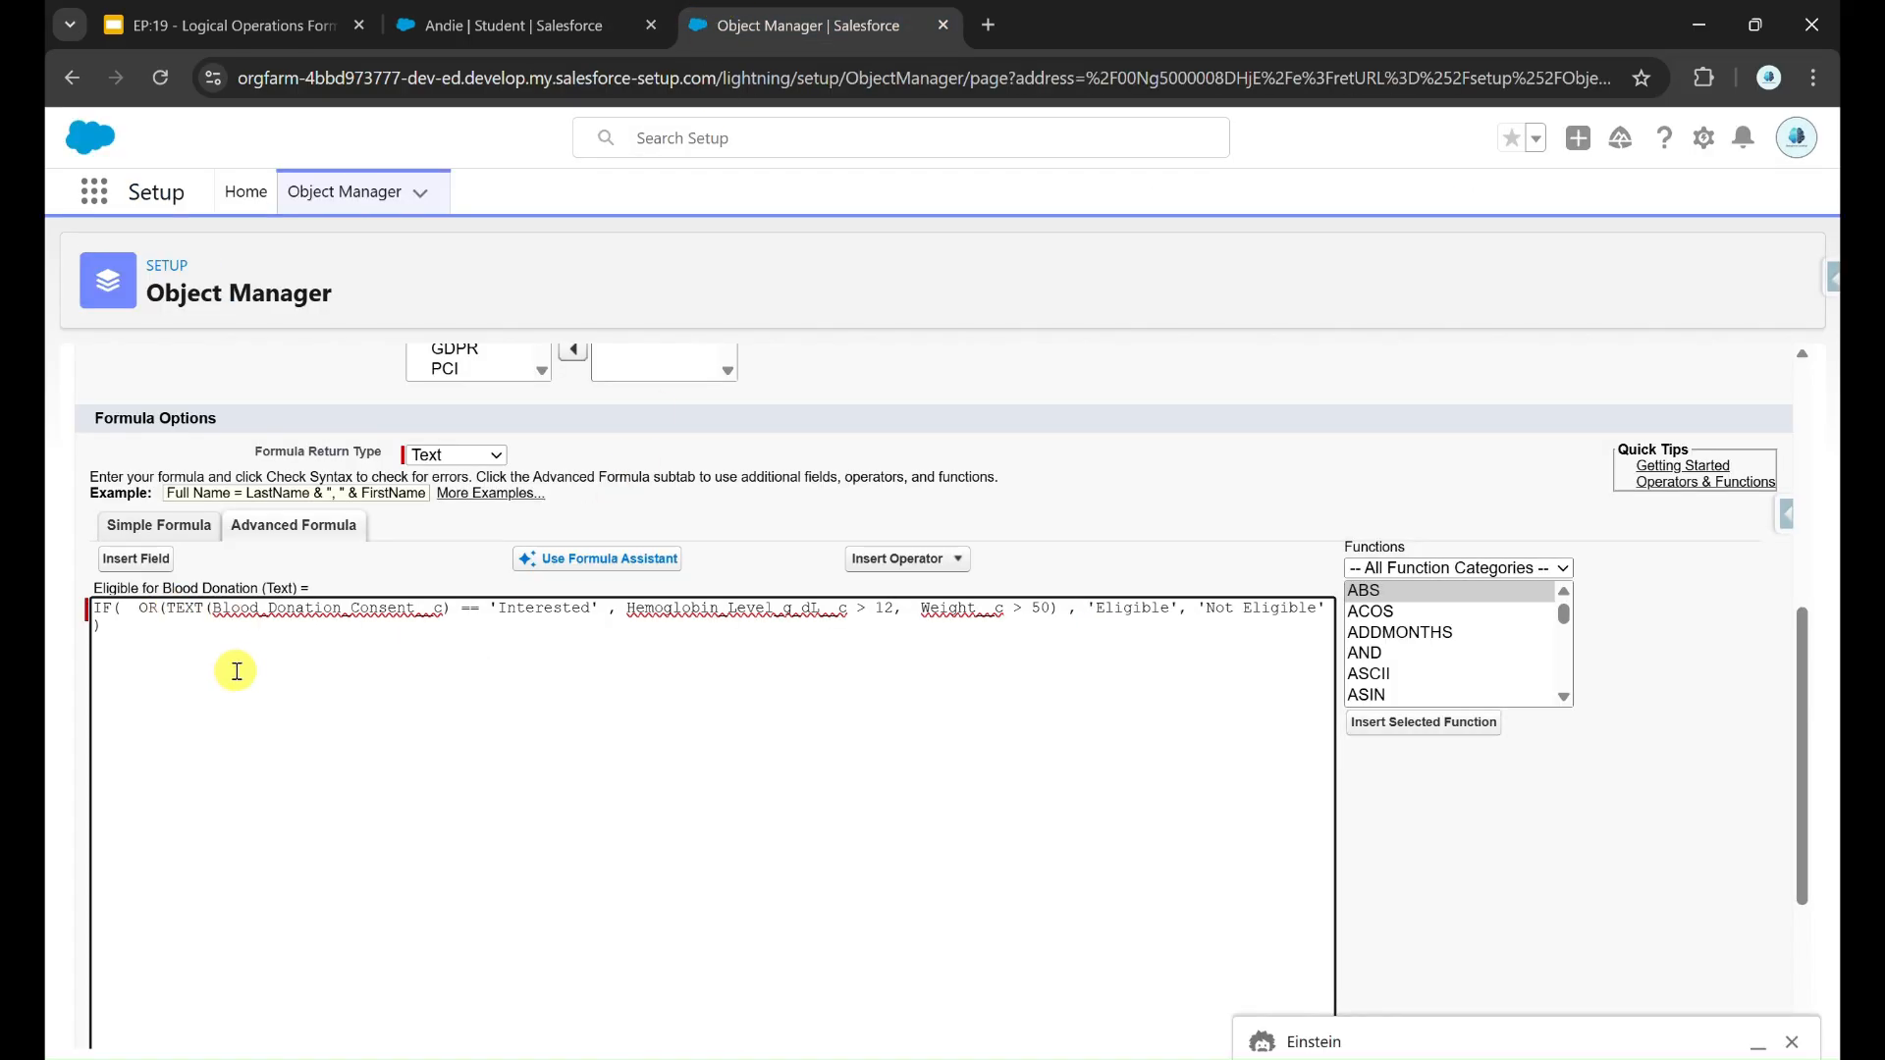
key("BackSpace")
key("BackSpace")
key("BackSpace")
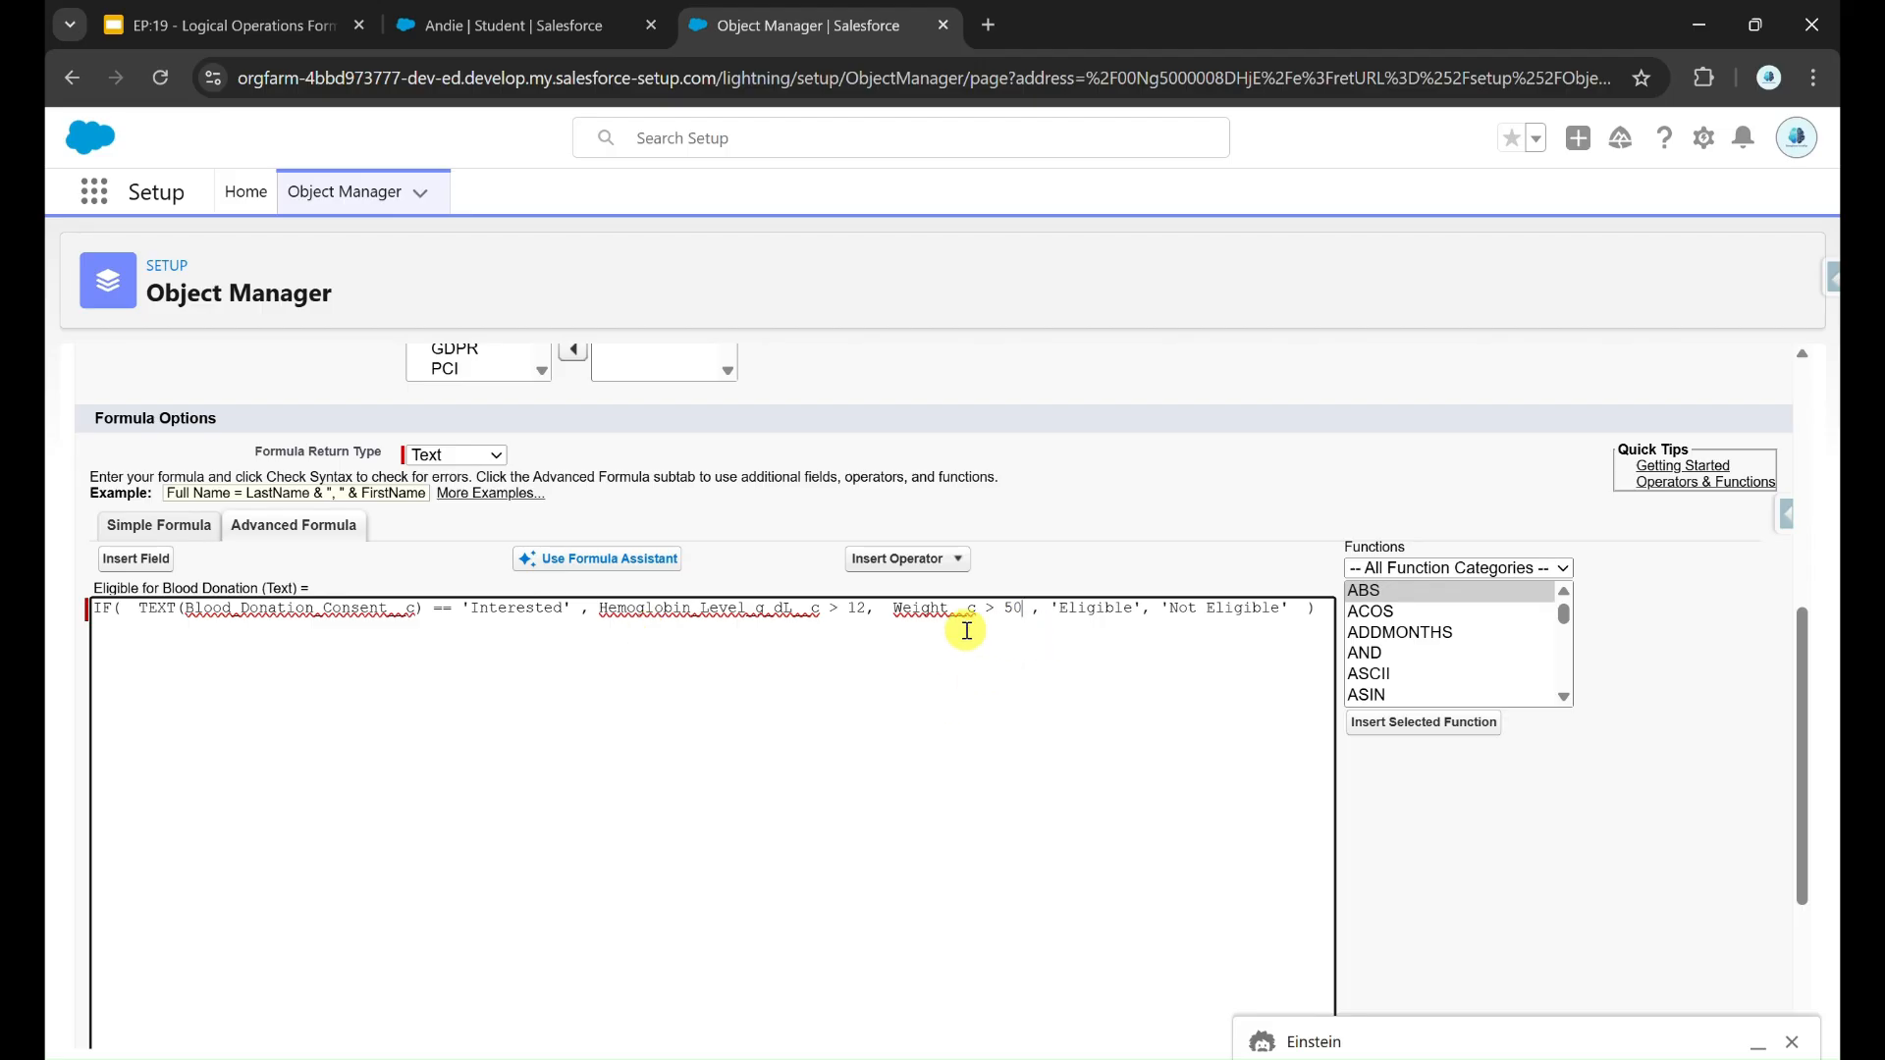
Step: Replace the commas separating the consent, hemoglobin and weight conditions with || operators and save the field
left_click(881, 608)
key("BackSpace")
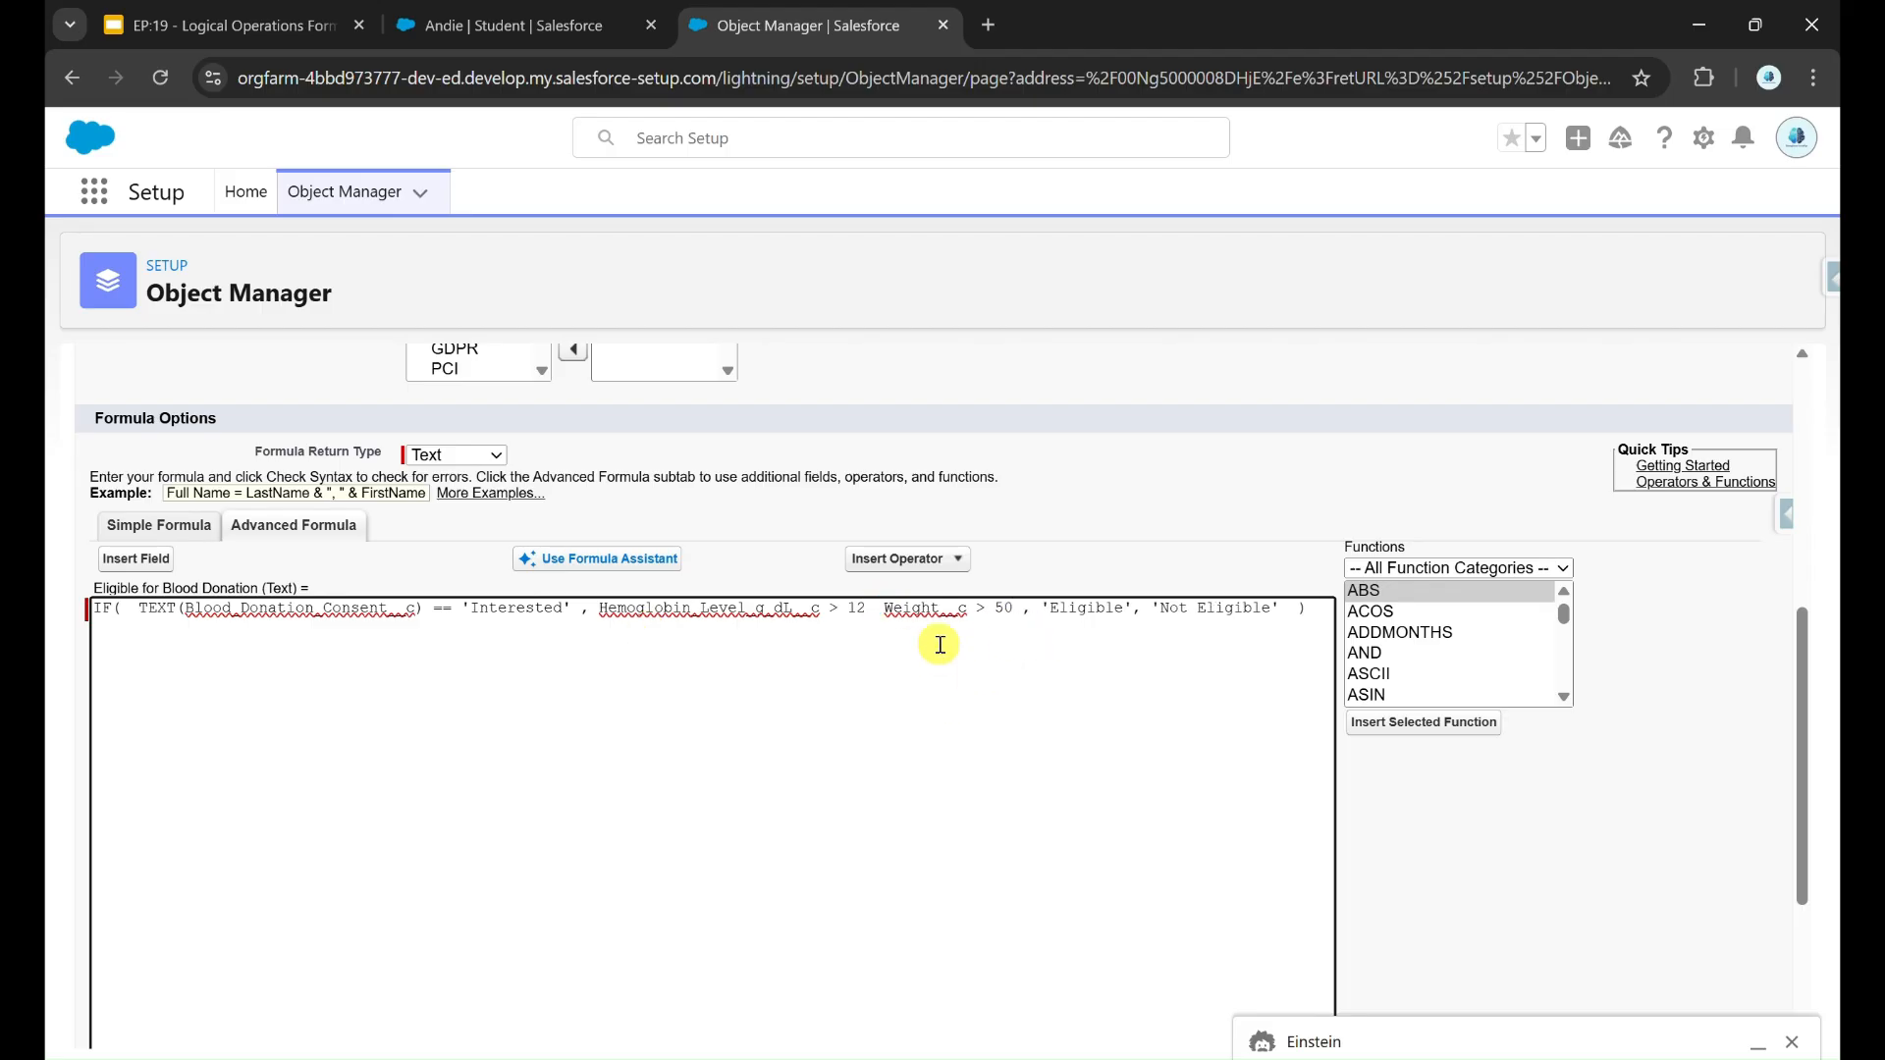
left_click(960, 559)
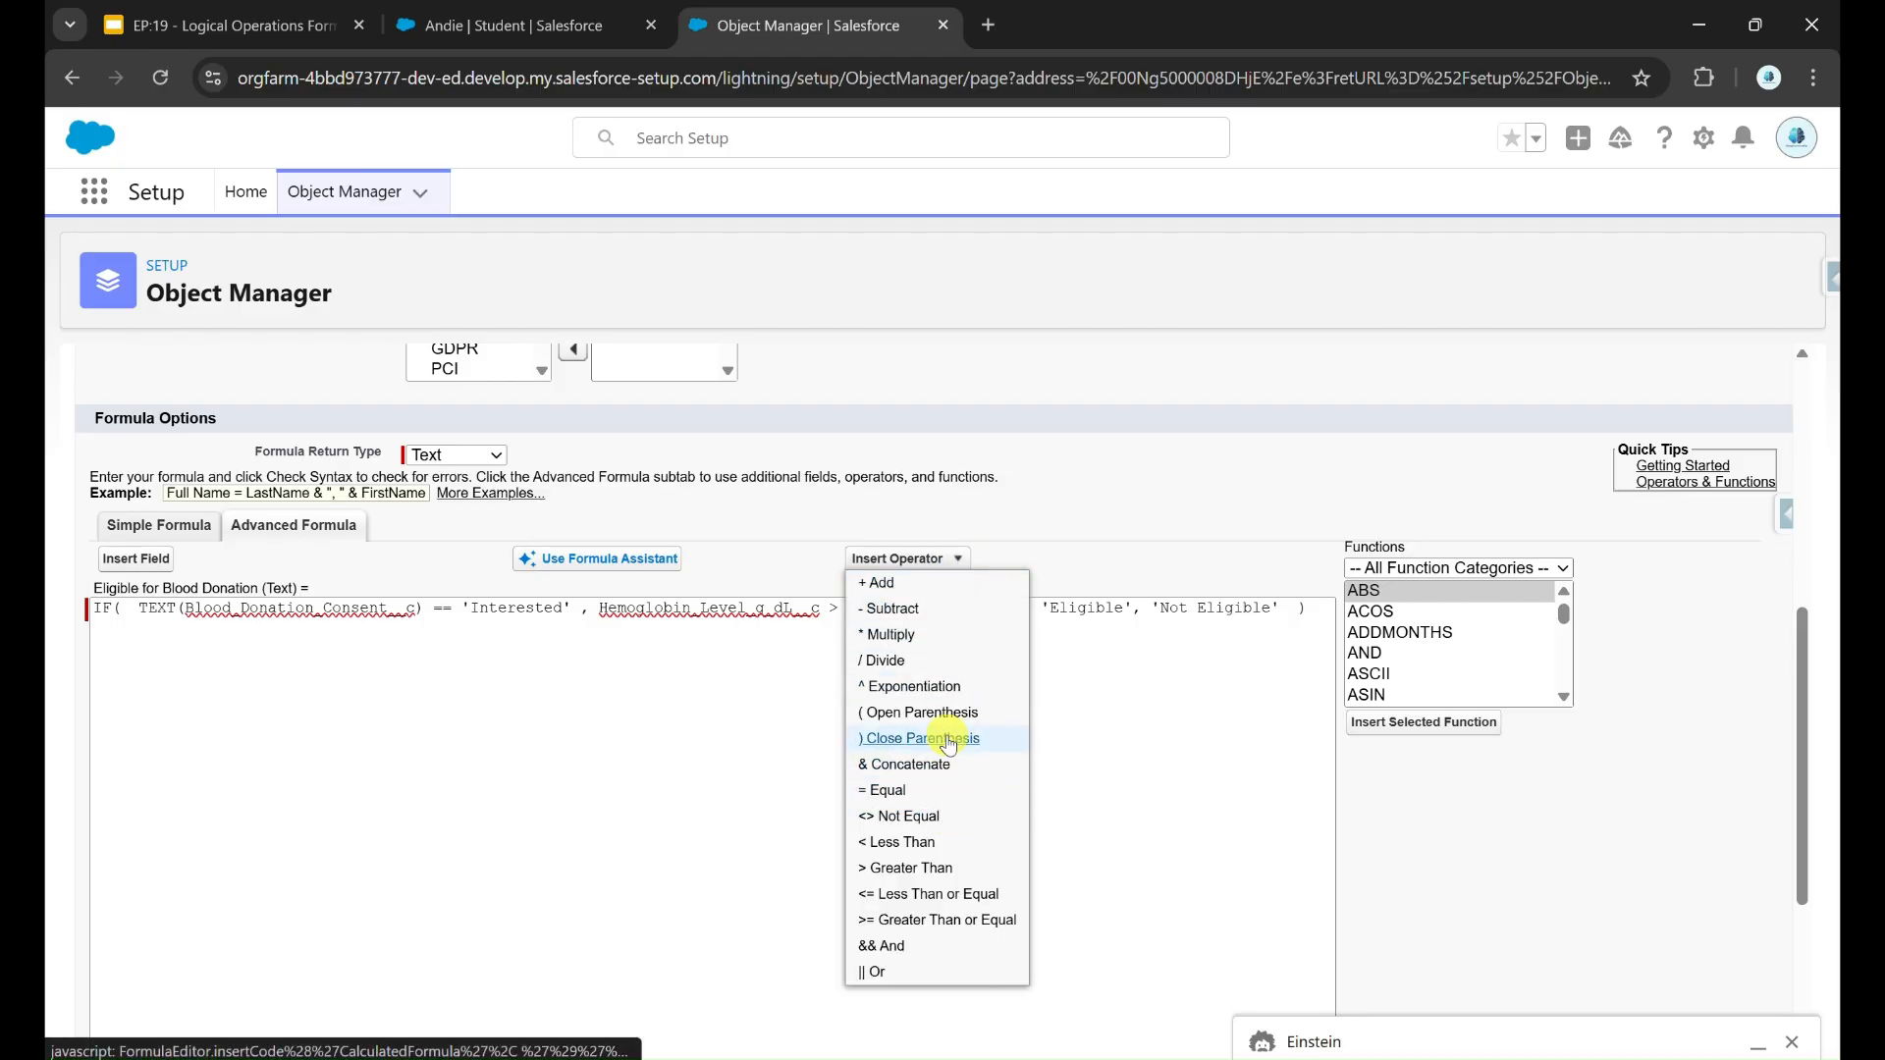
left_click(923, 971)
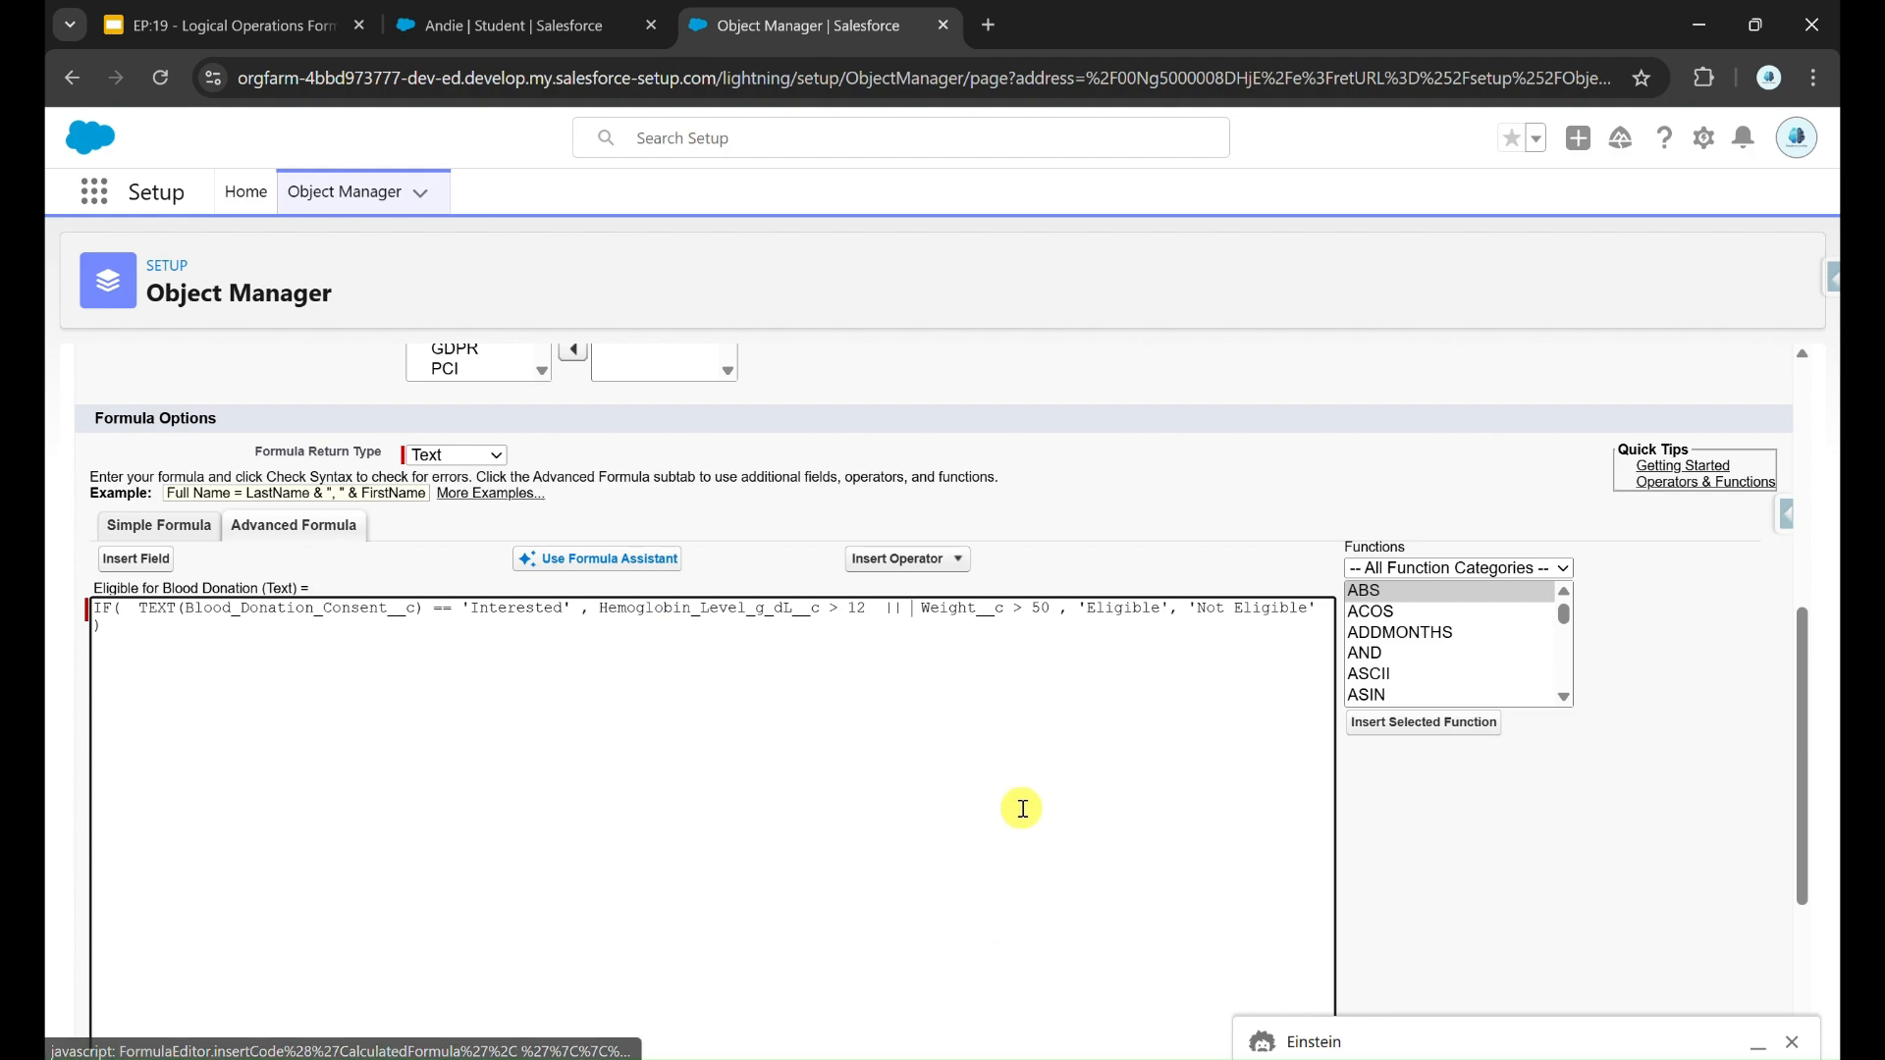
double_click(585, 608)
type("||")
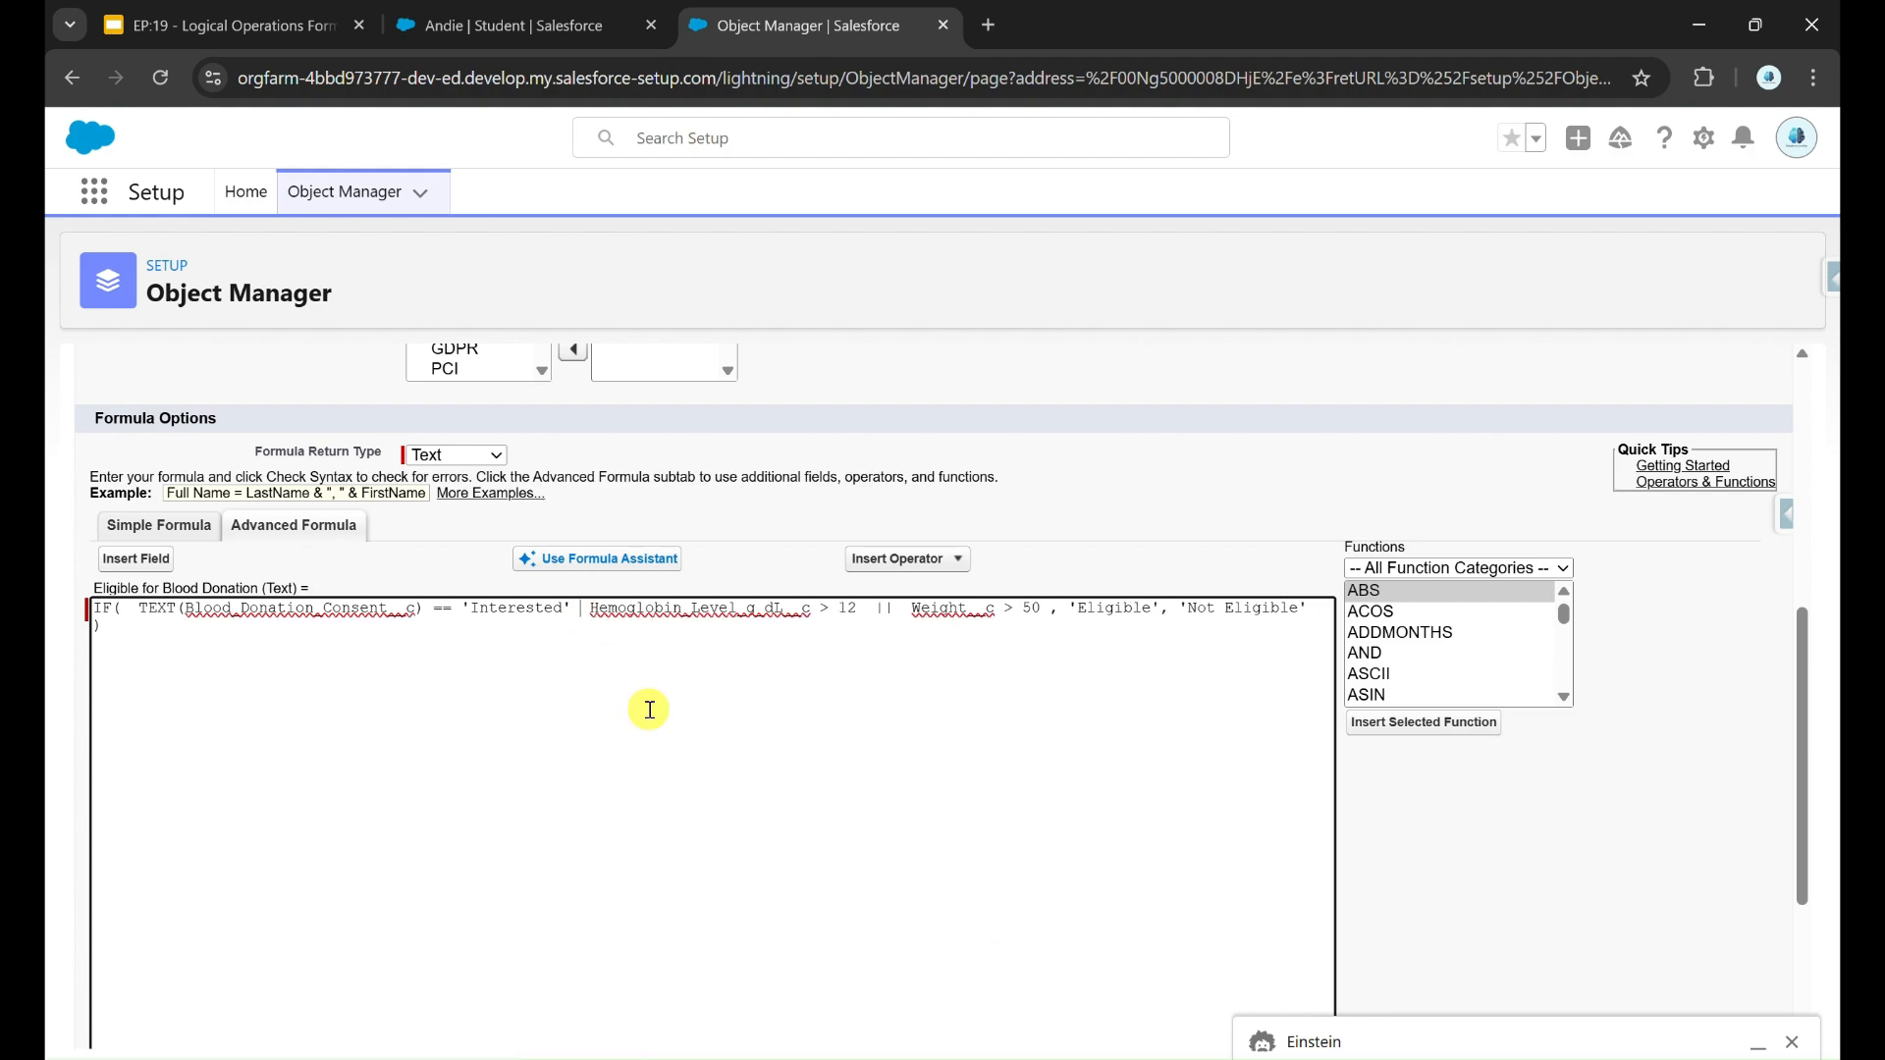
scroll(648, 706, "up", 5)
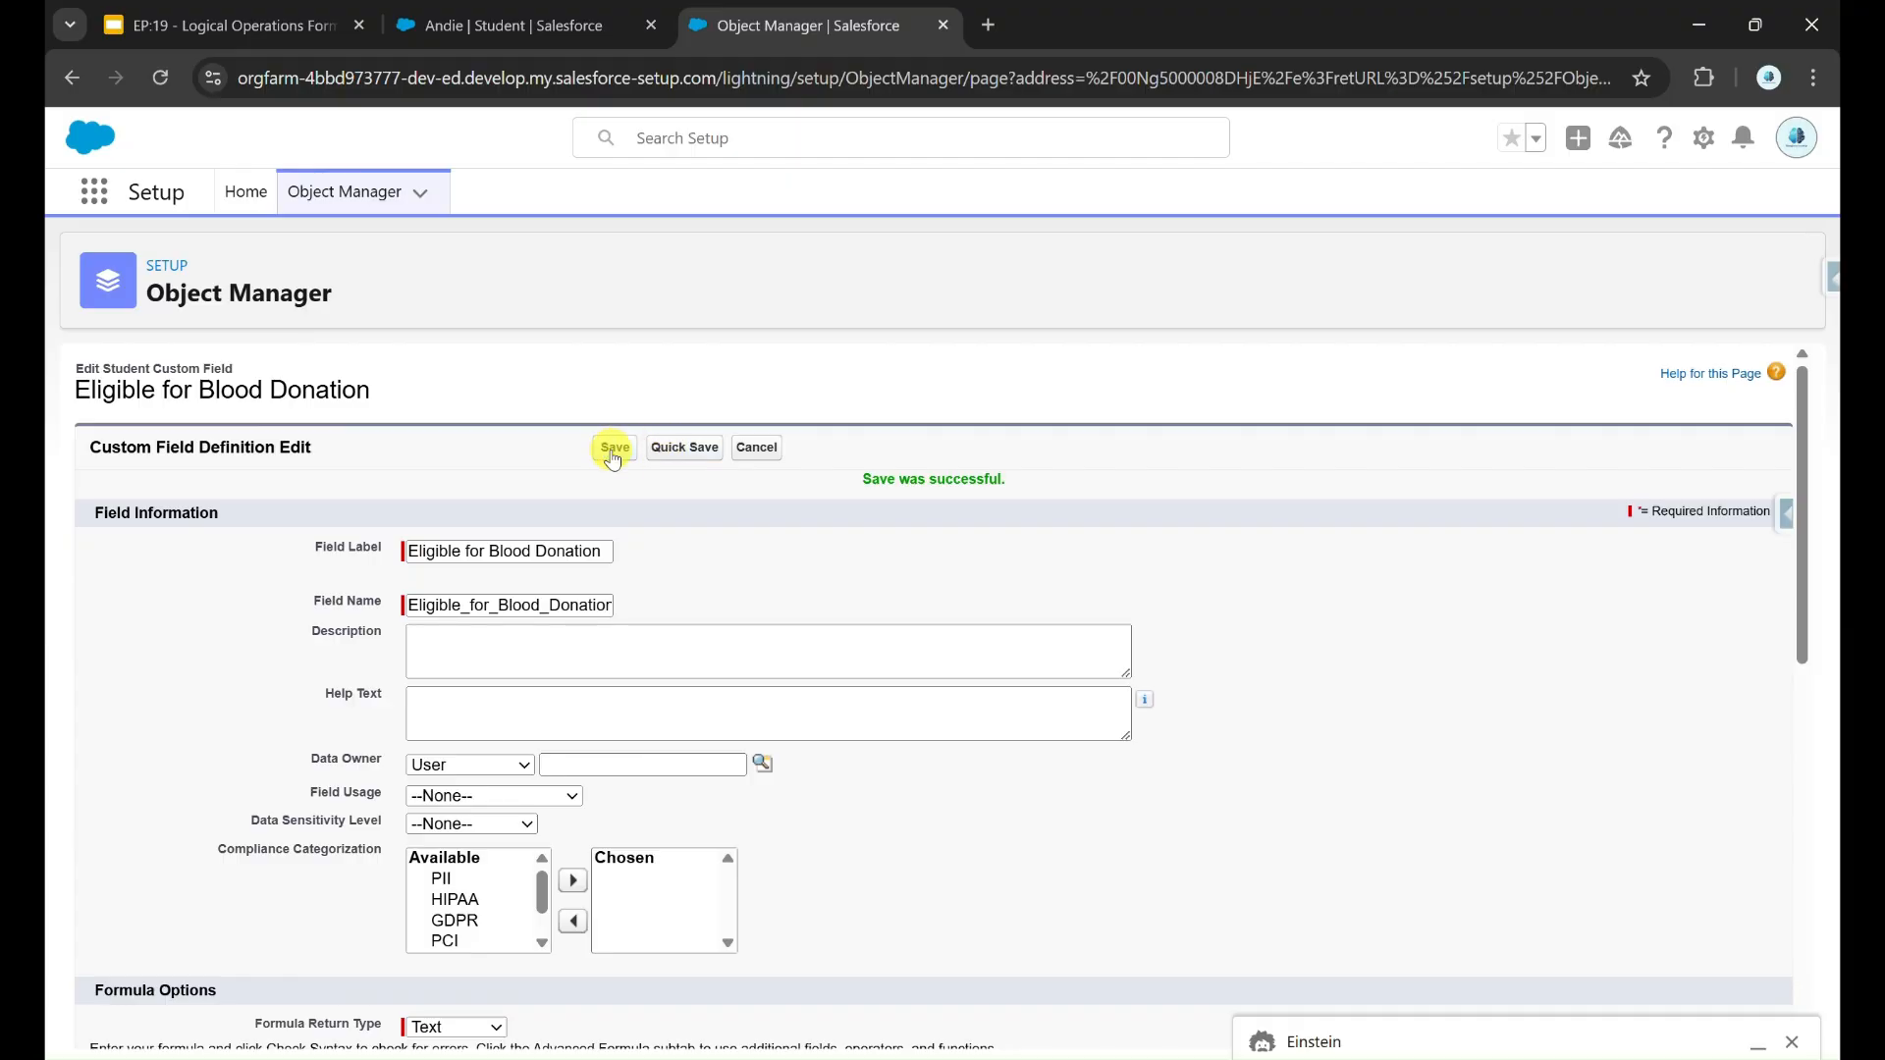
left_click(612, 453)
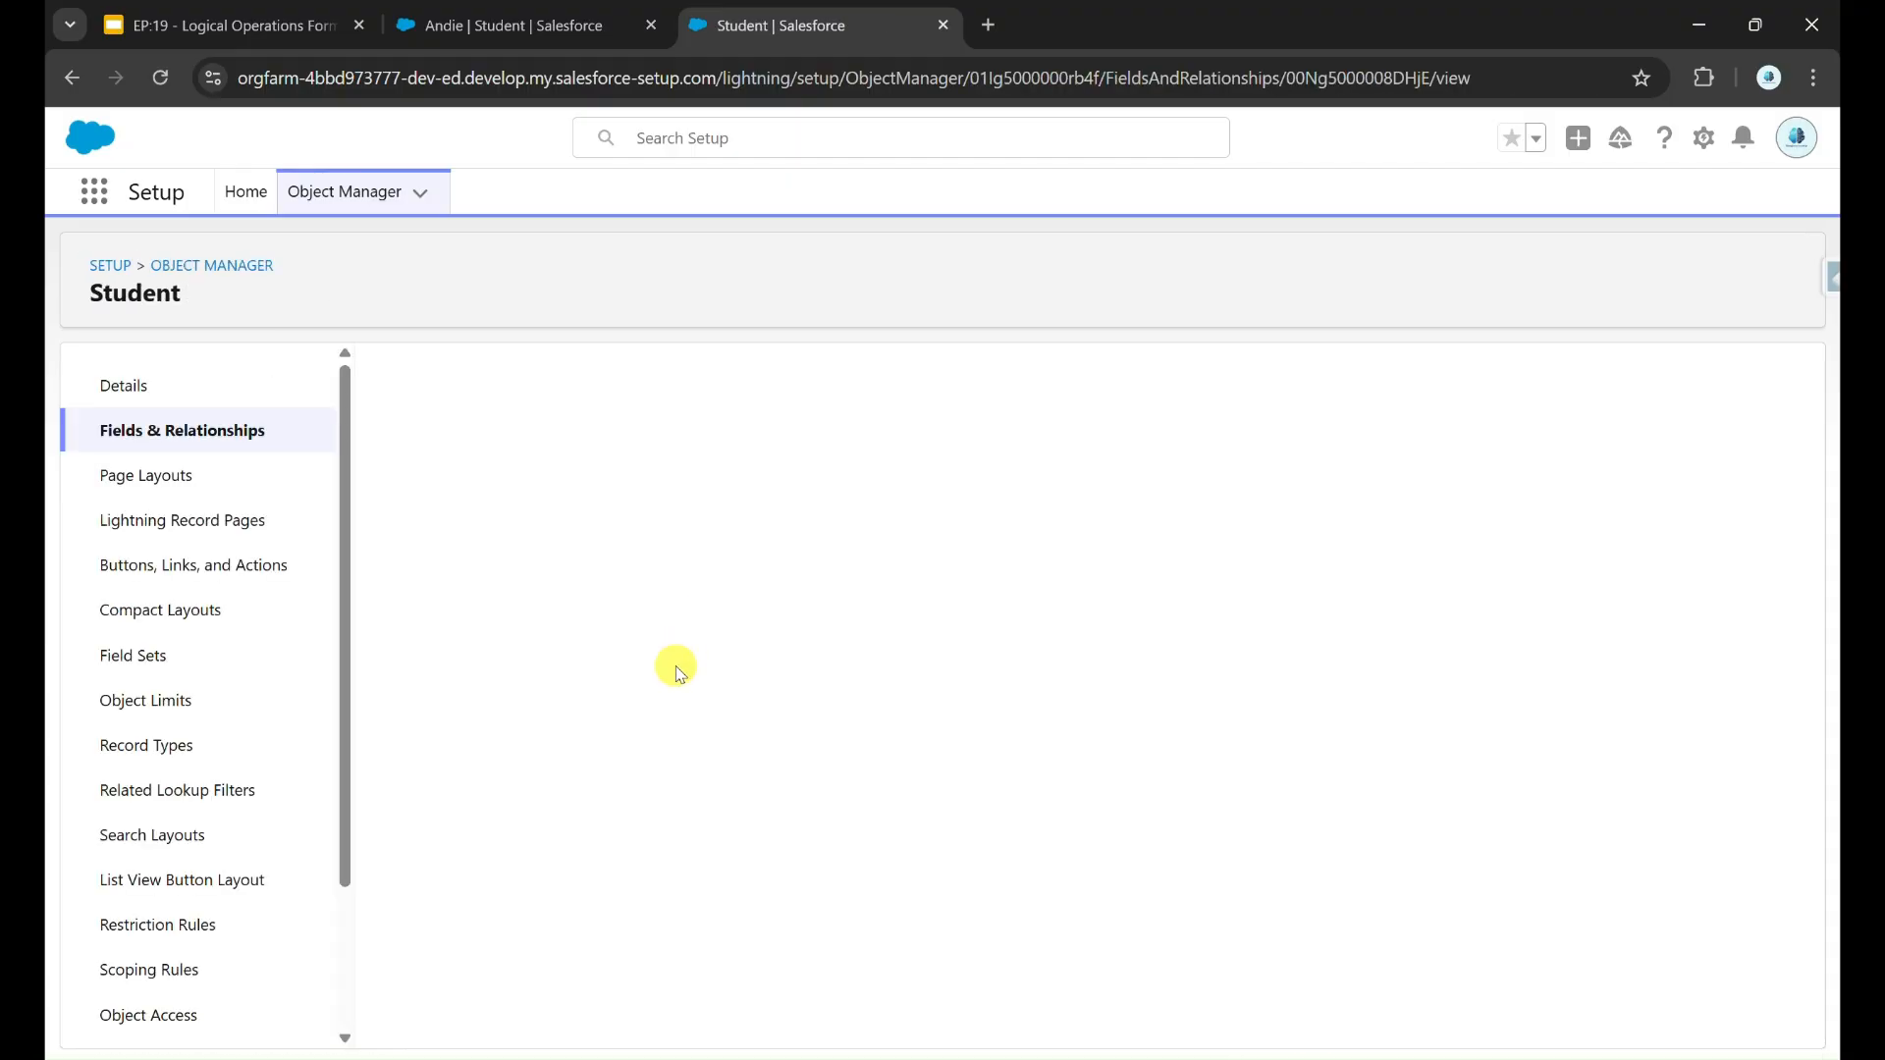
Step: Refresh the student record and check Eligible for Blood Donation against the || version of the formula
key("ctrl+shift+Tab")
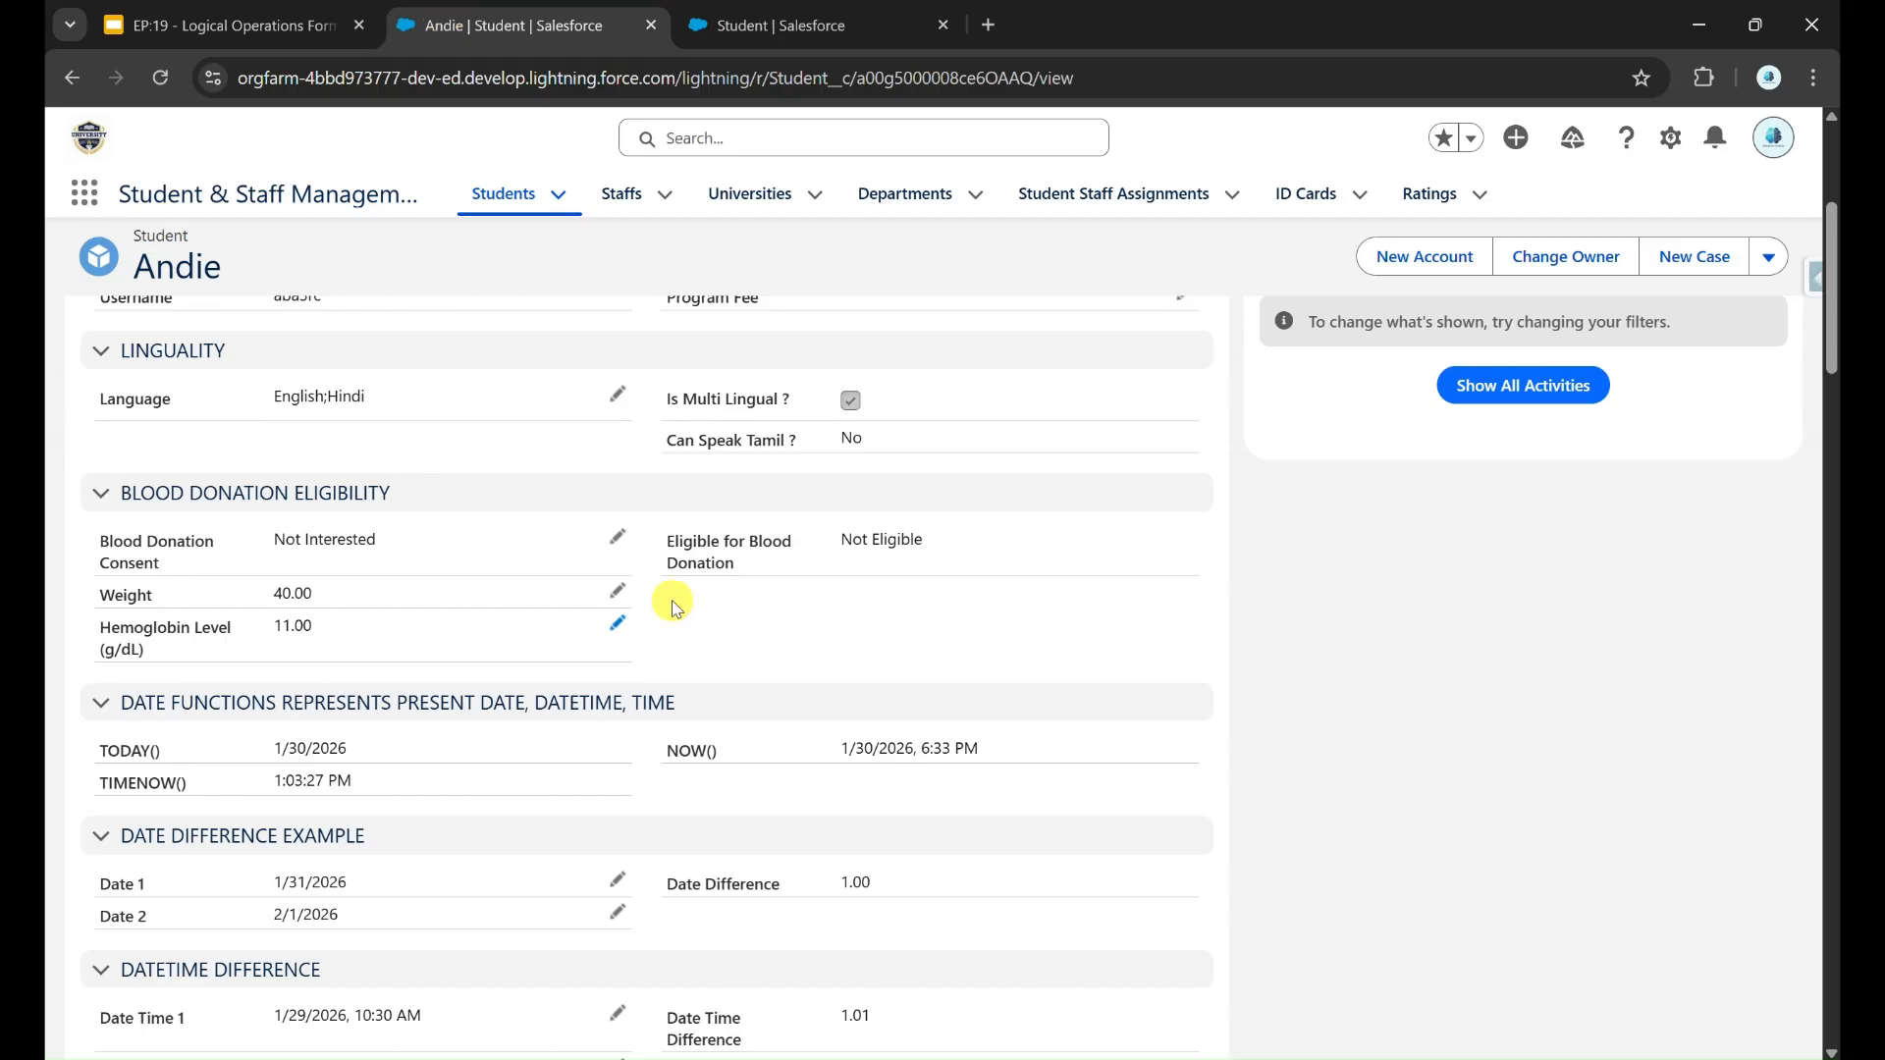
key("F5")
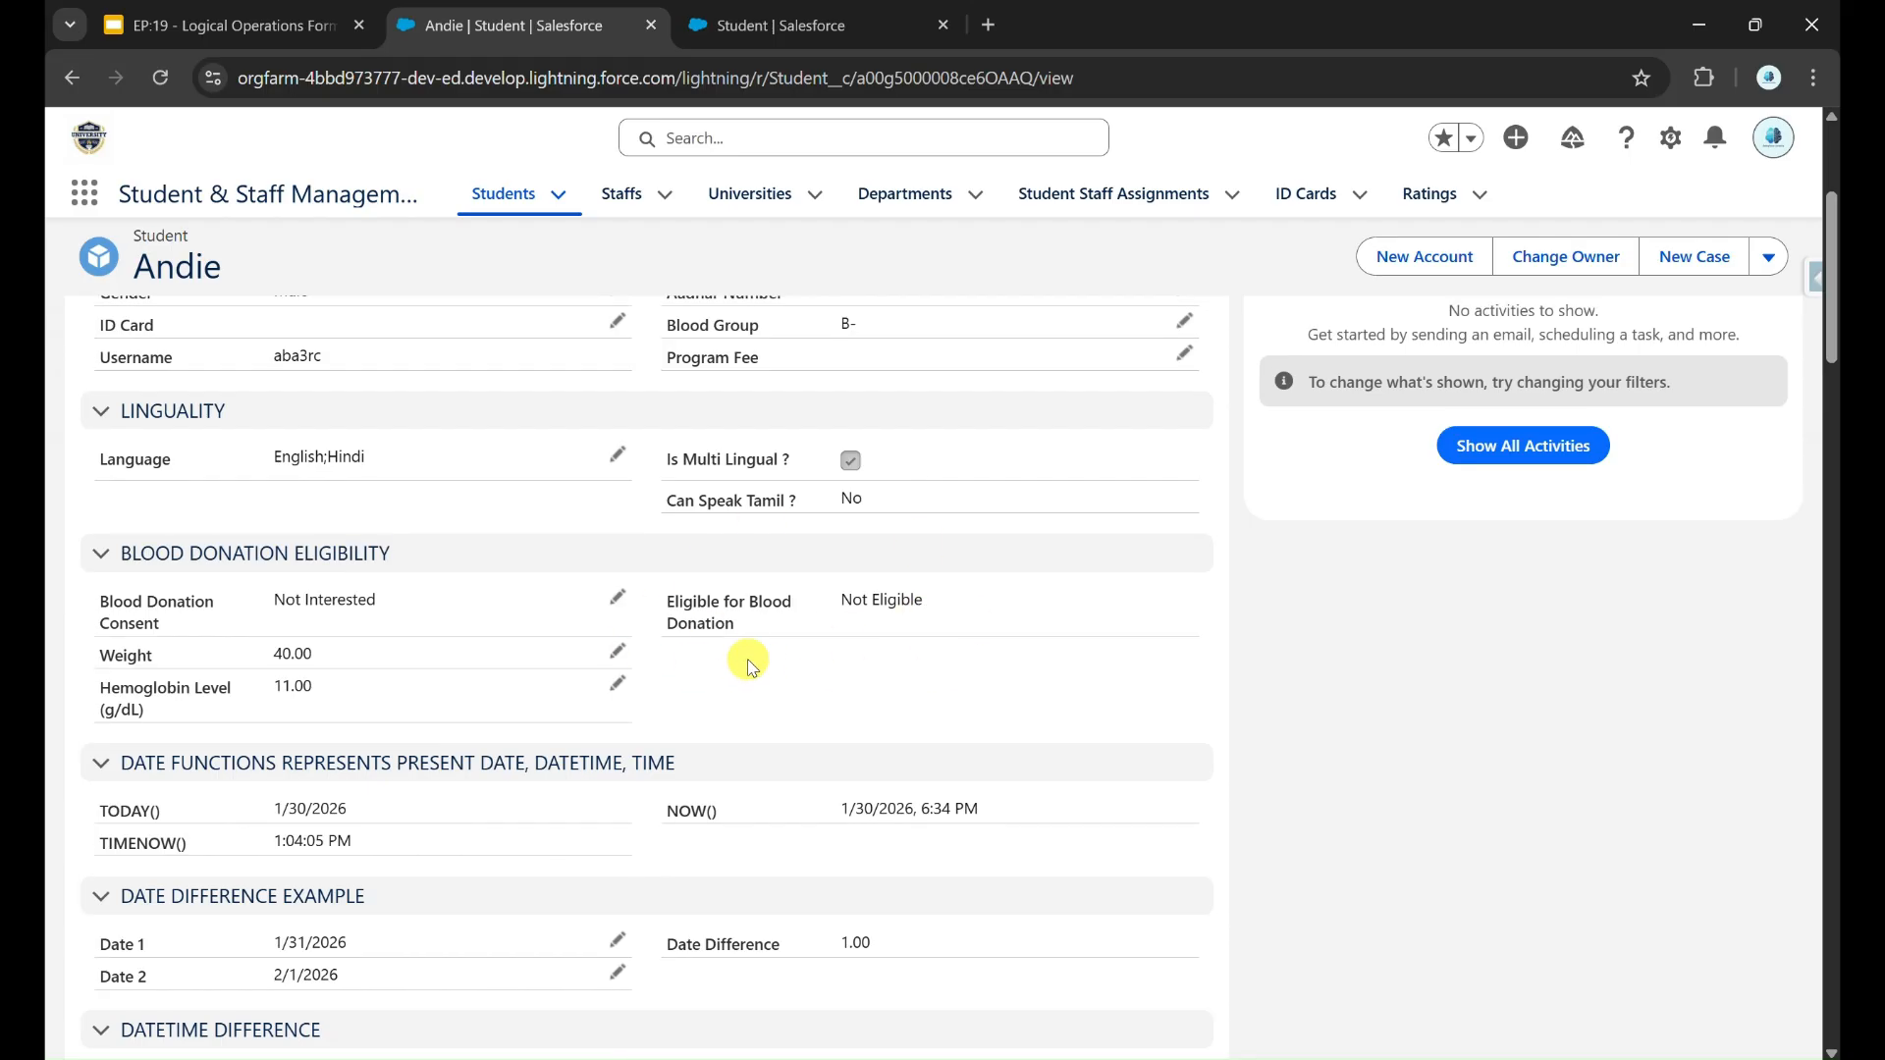
Step: Examine the Performance Rating options on the student record and the table in Paint that maps each rating to its label
scroll(775, 628, "up", 1)
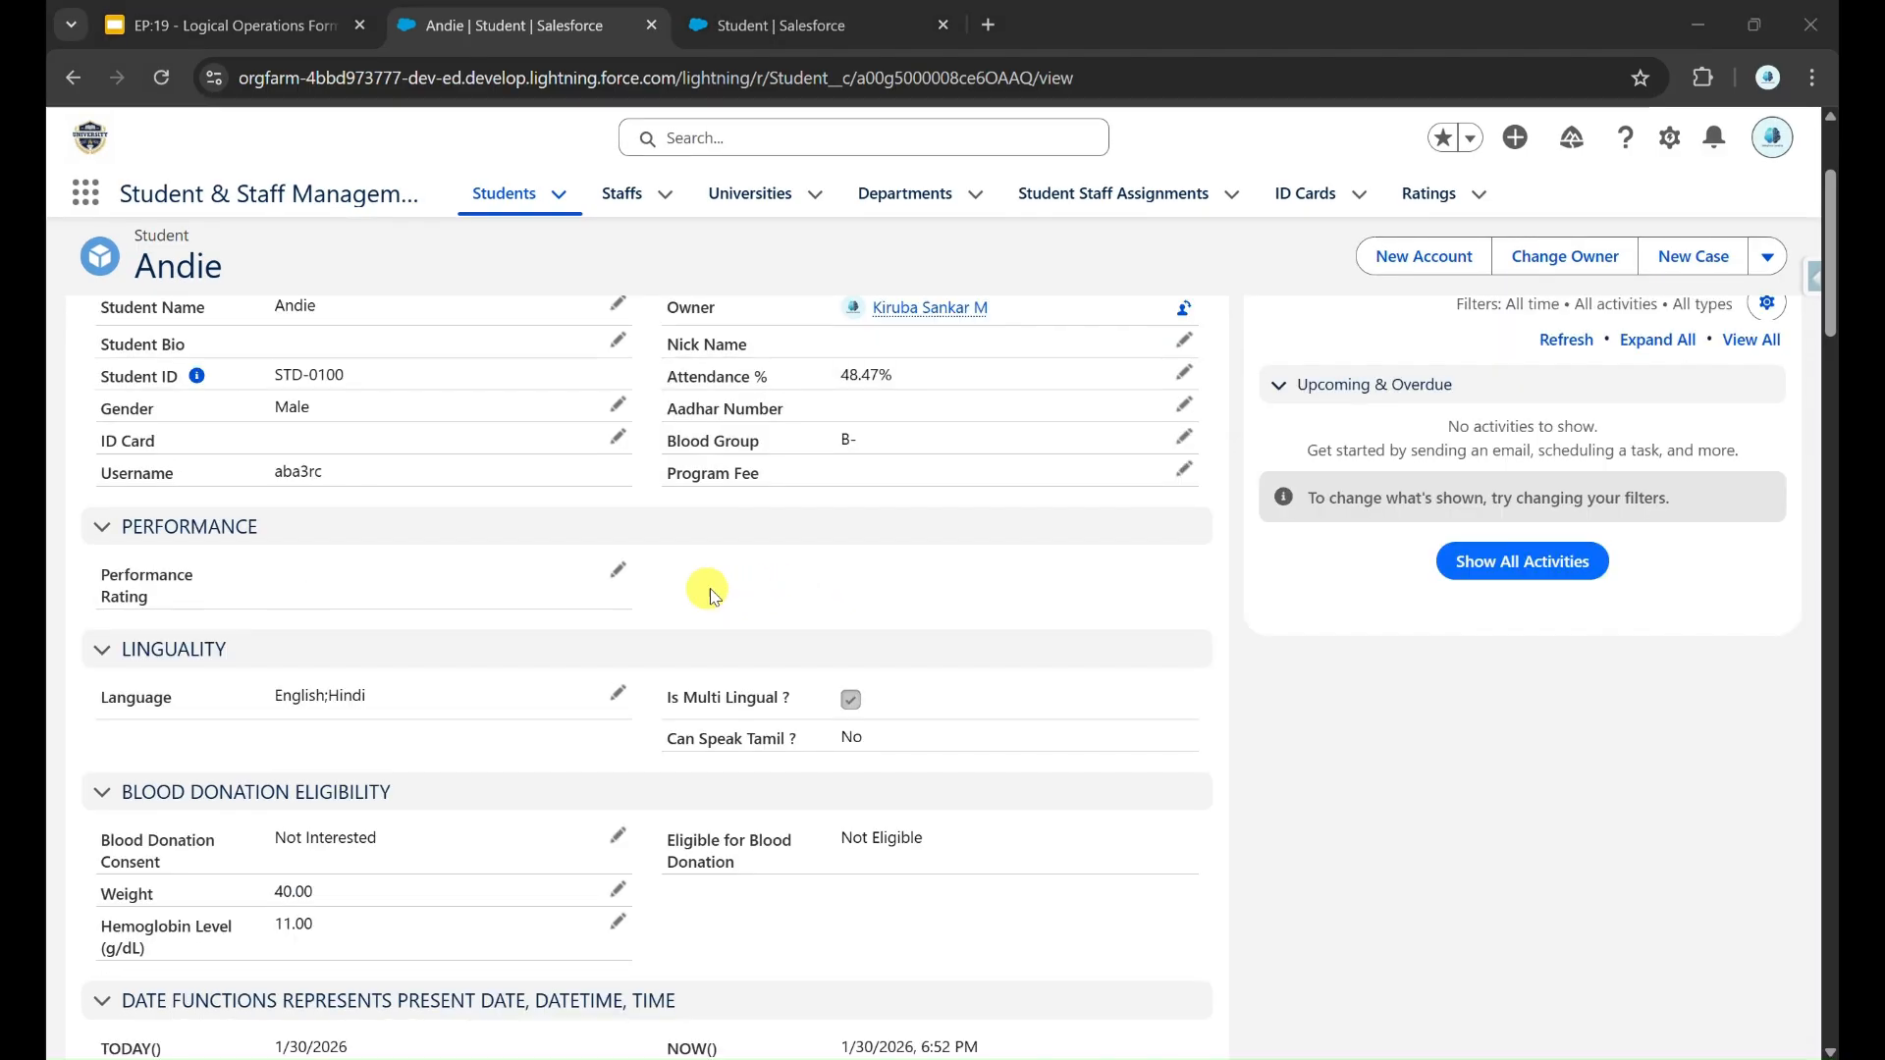
left_click(619, 573)
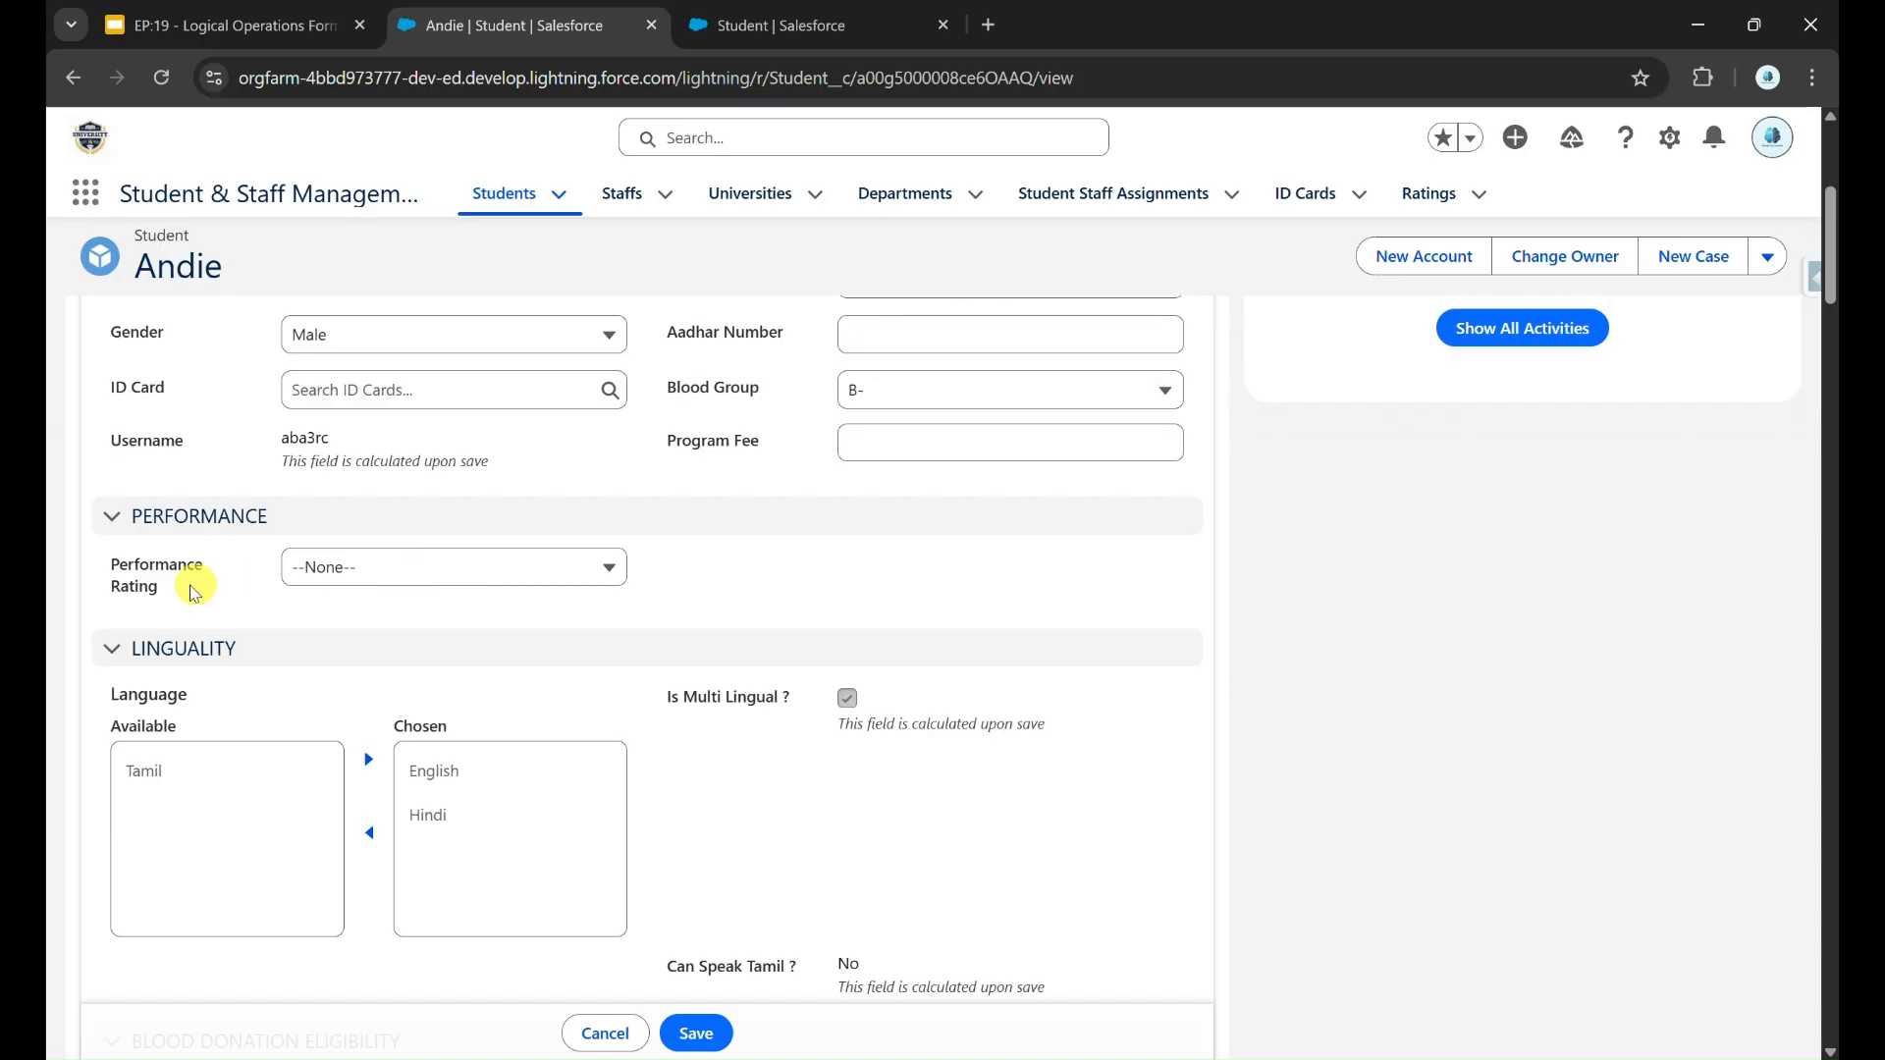
left_click(366, 581)
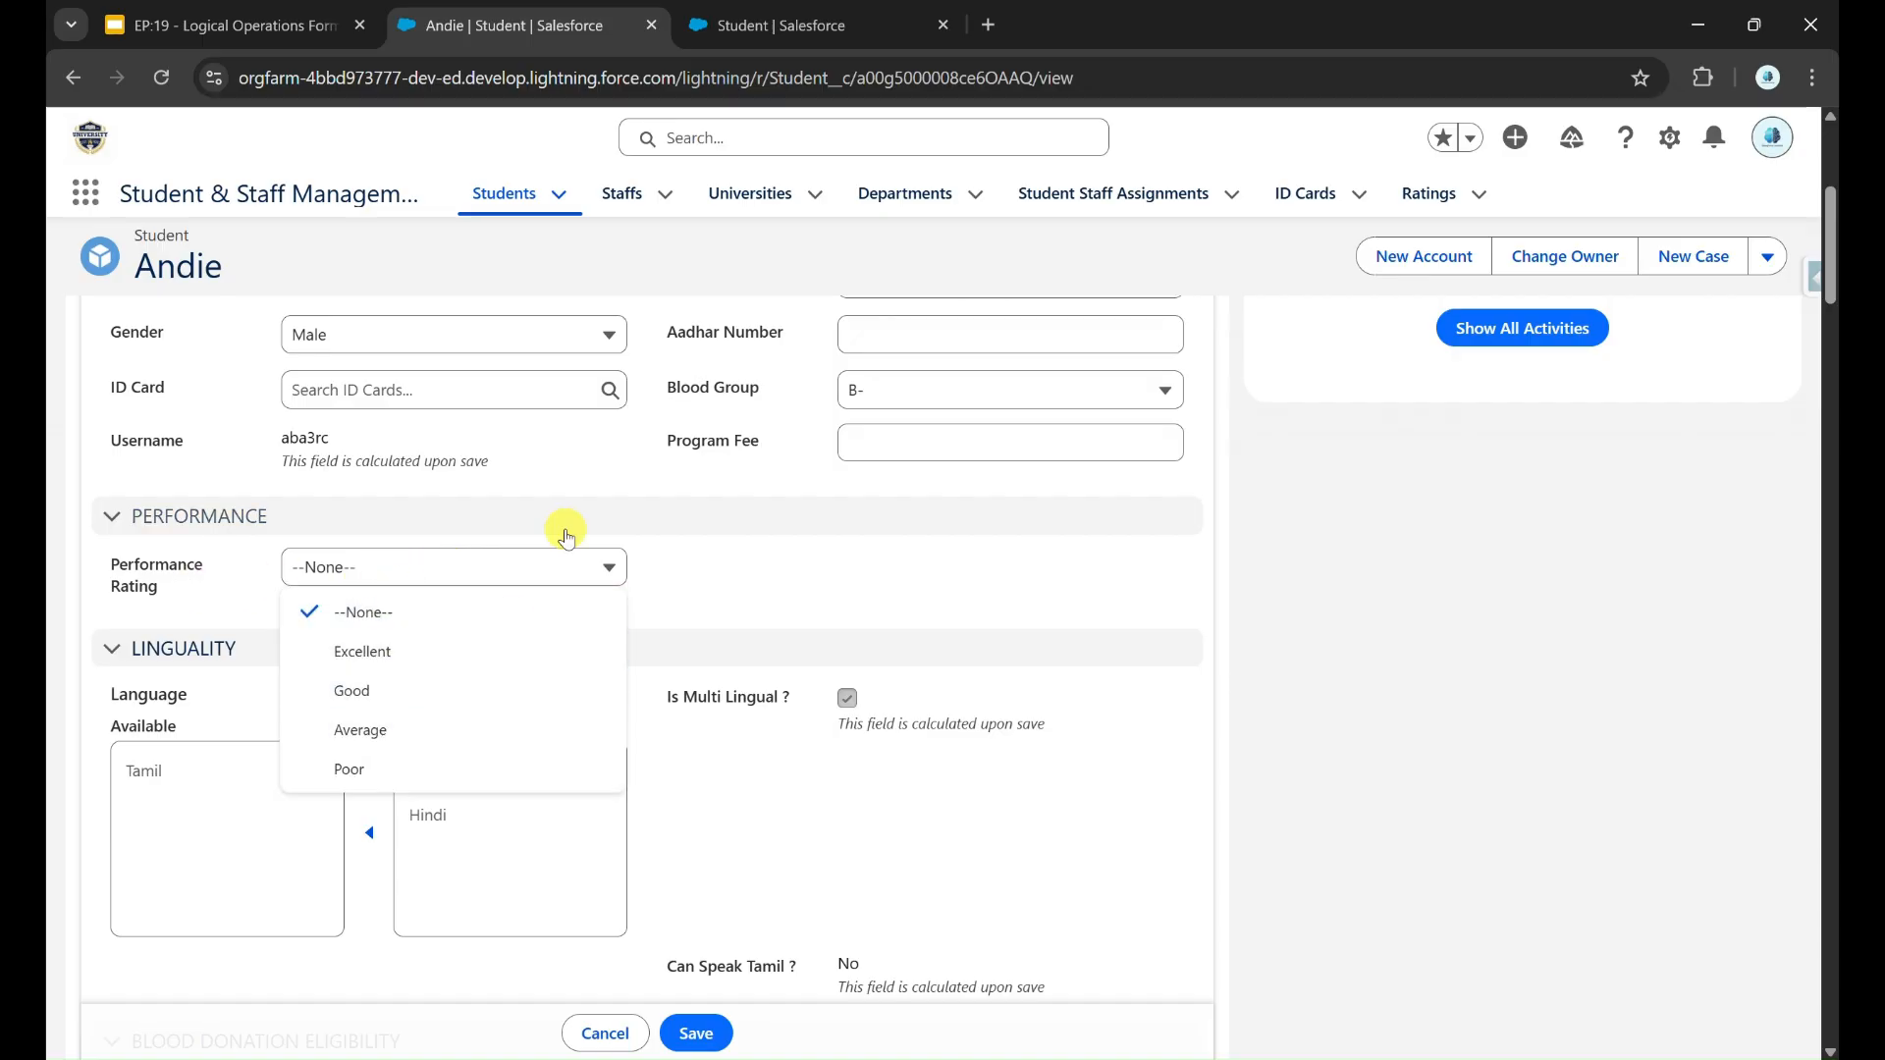
left_click(566, 568)
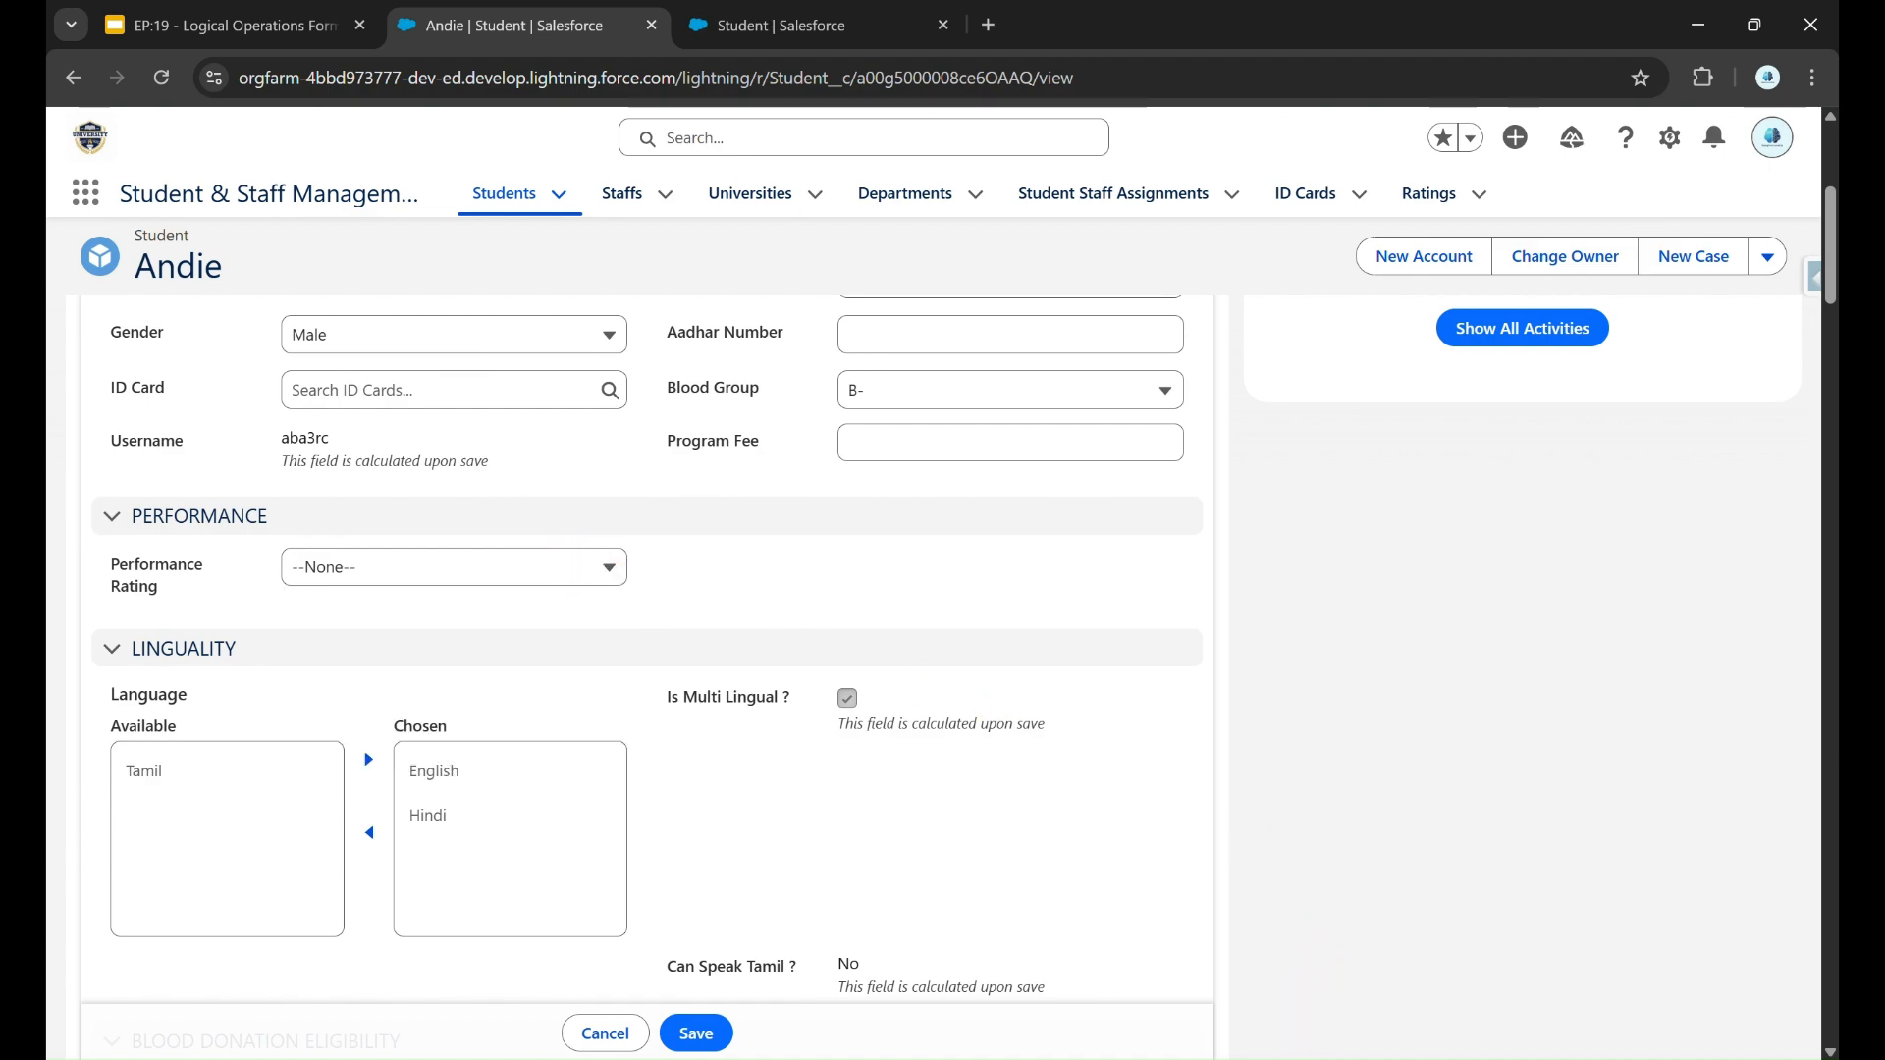
left_click(1303, 1057)
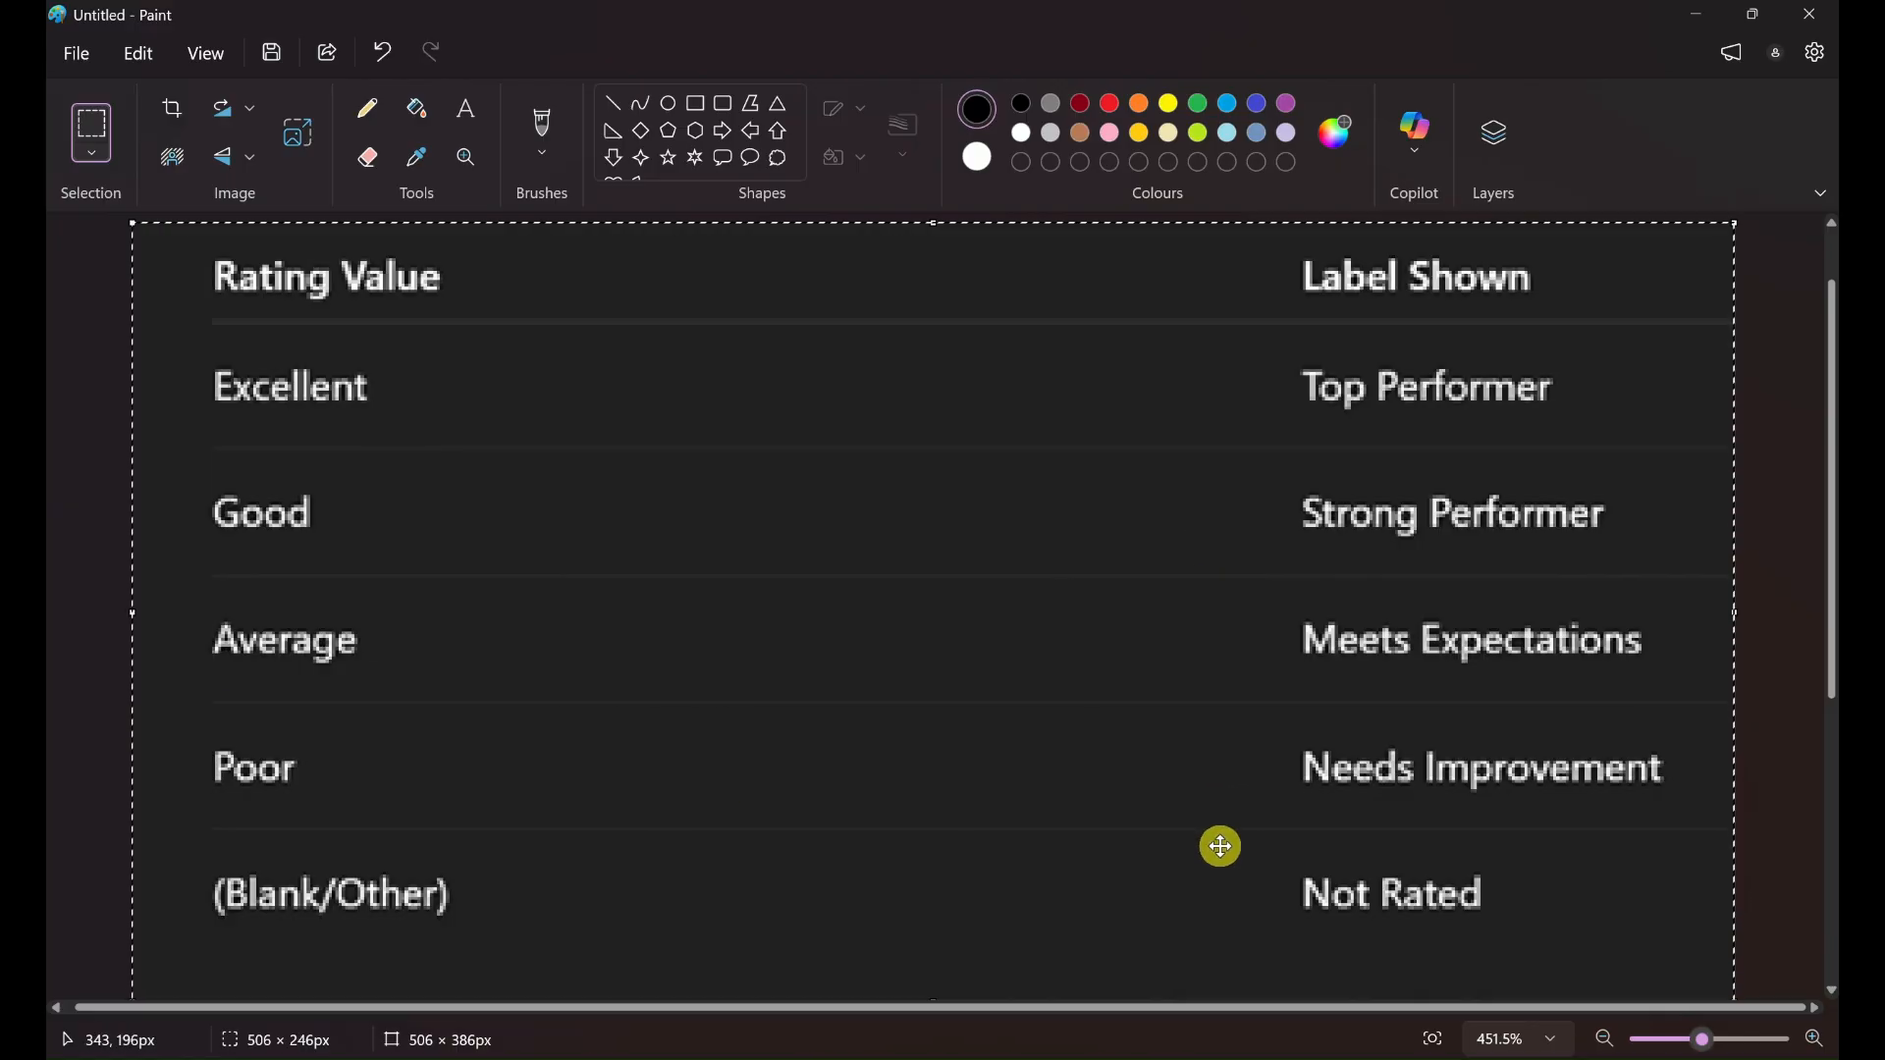
key("alt+Tab")
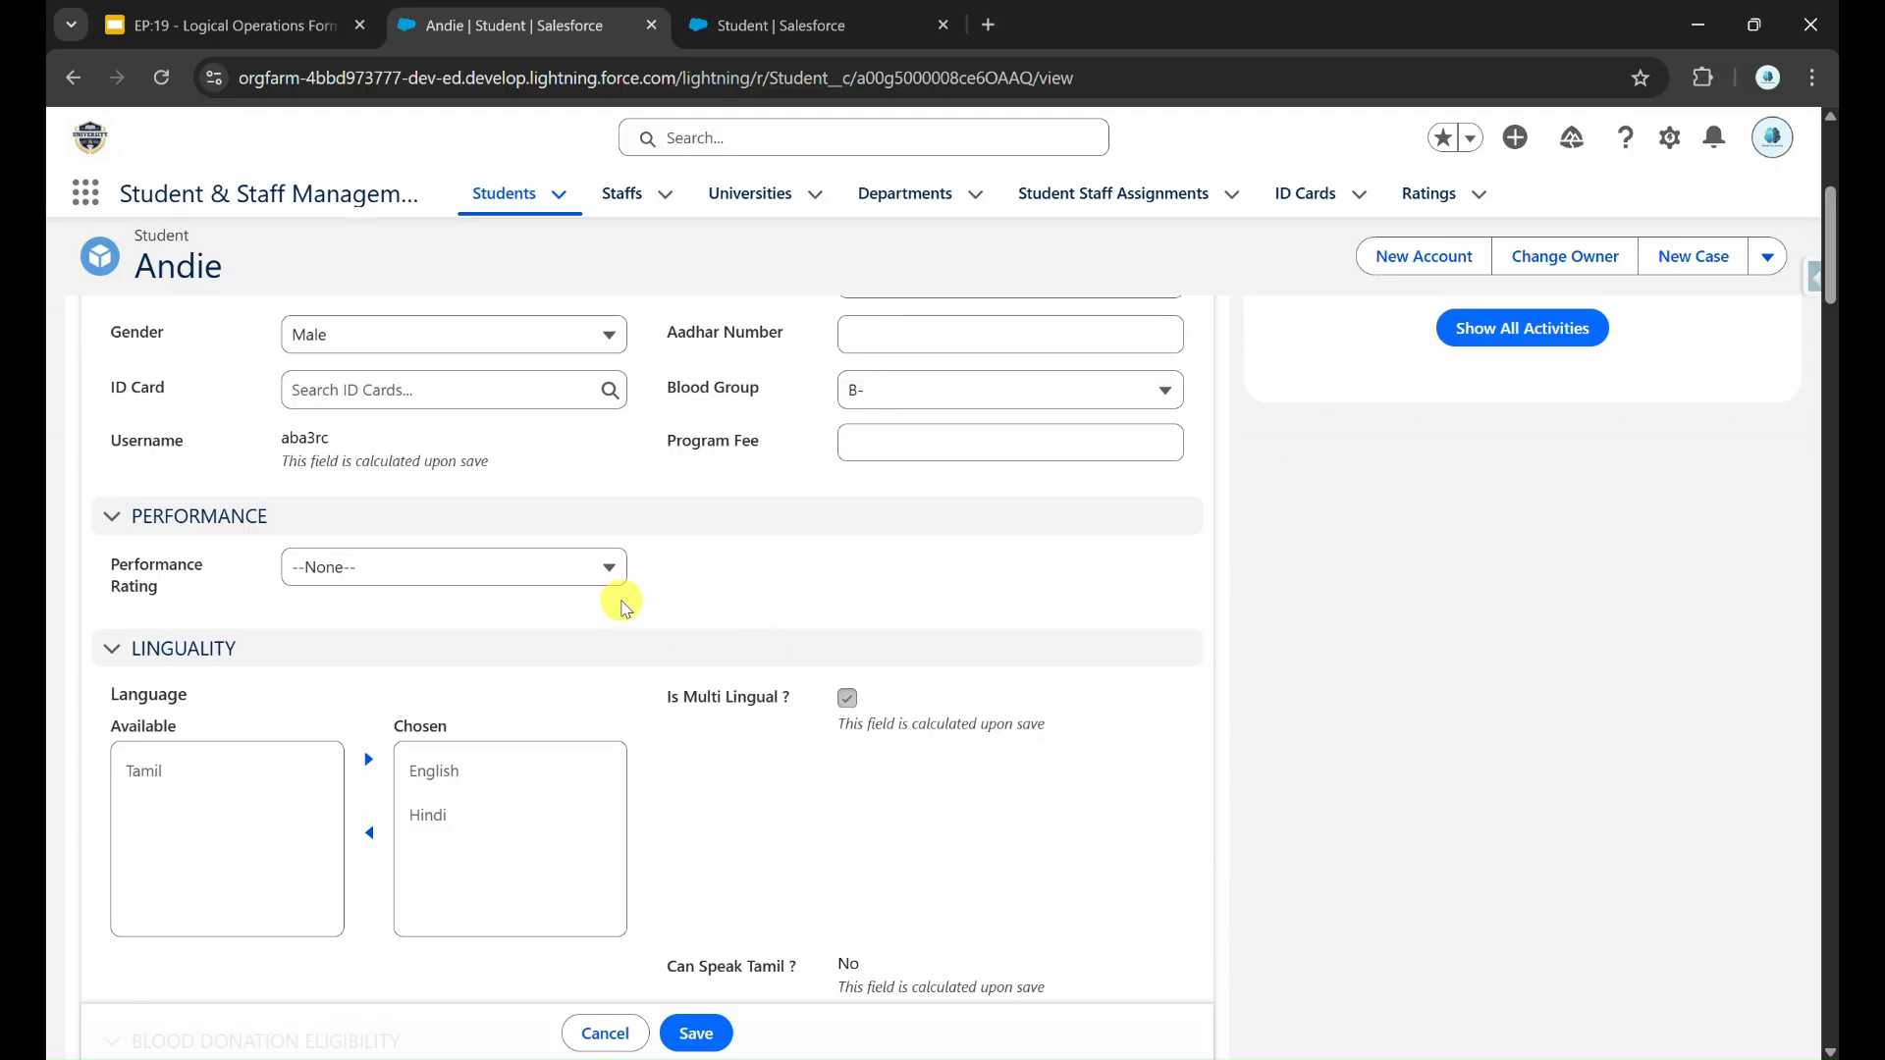
Step: Start a new formula field on the Student object labelled "Rating Displayed" with the Text return type and continue to the formula editor
left_click(728, 11)
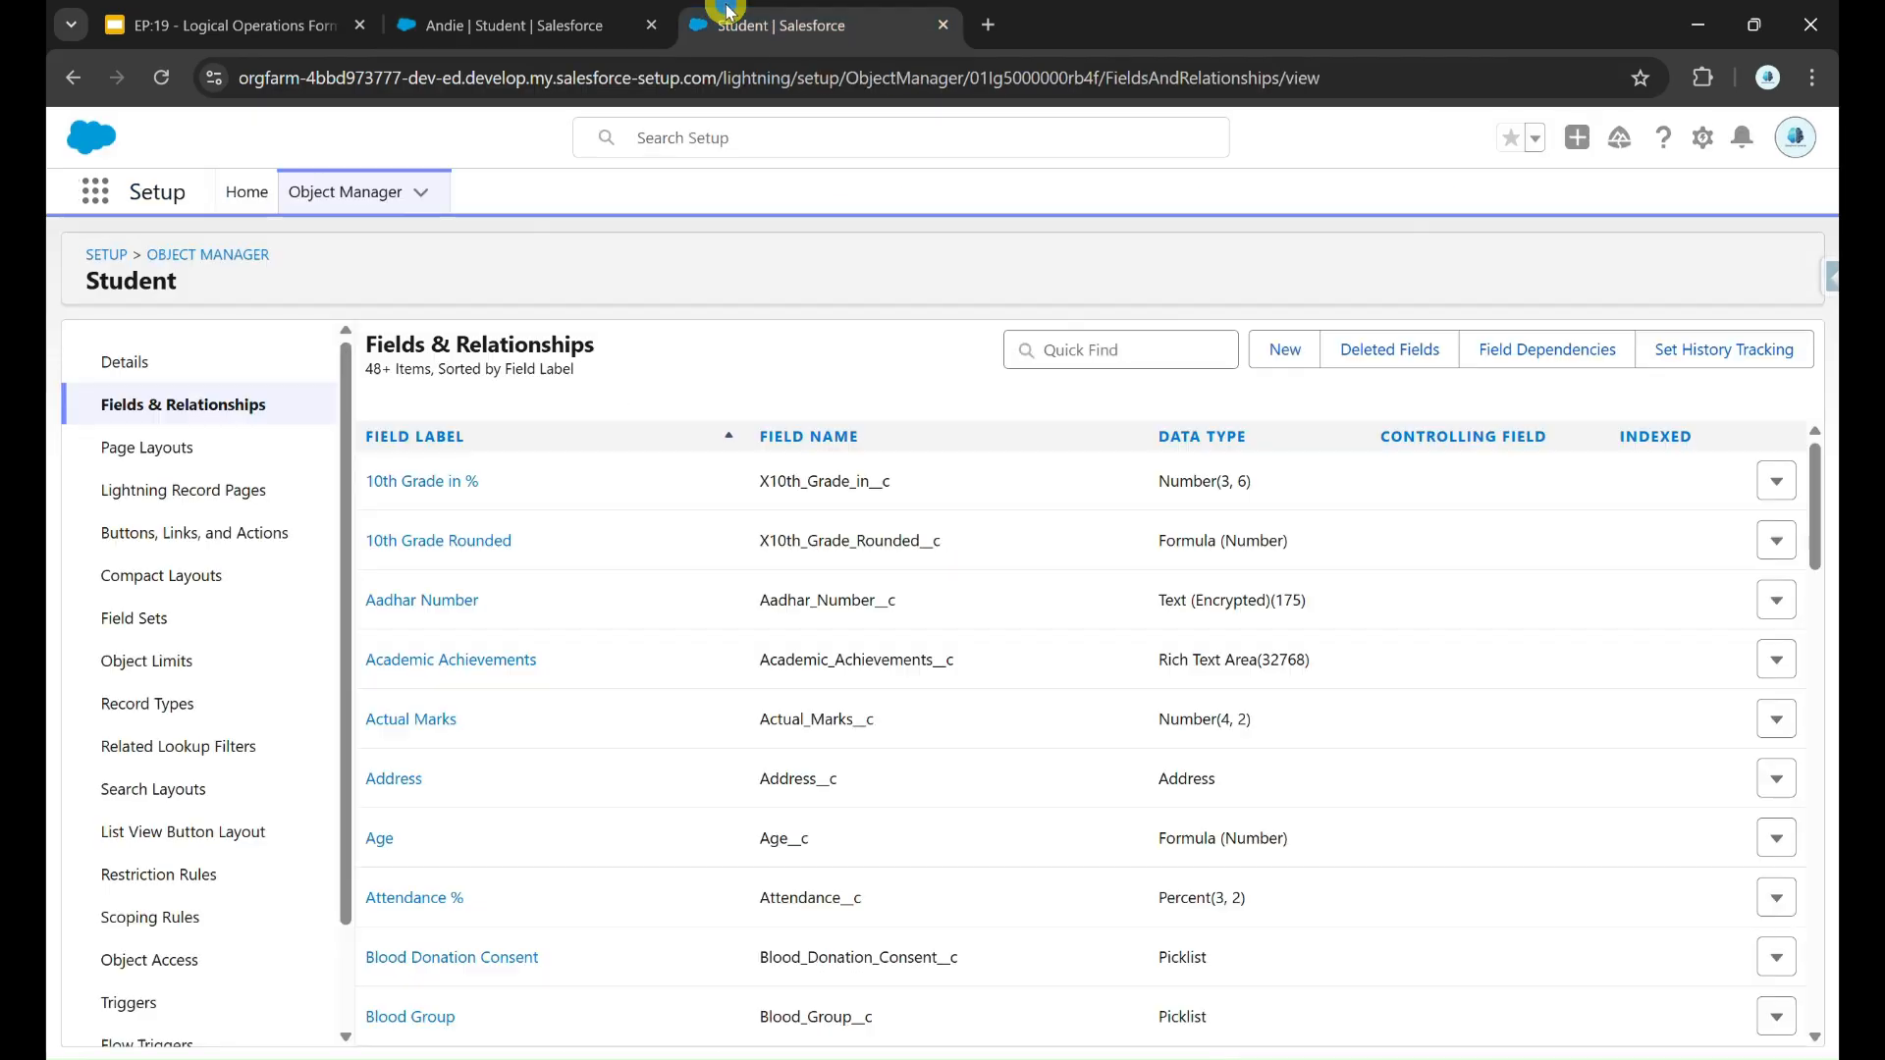
left_click(1282, 349)
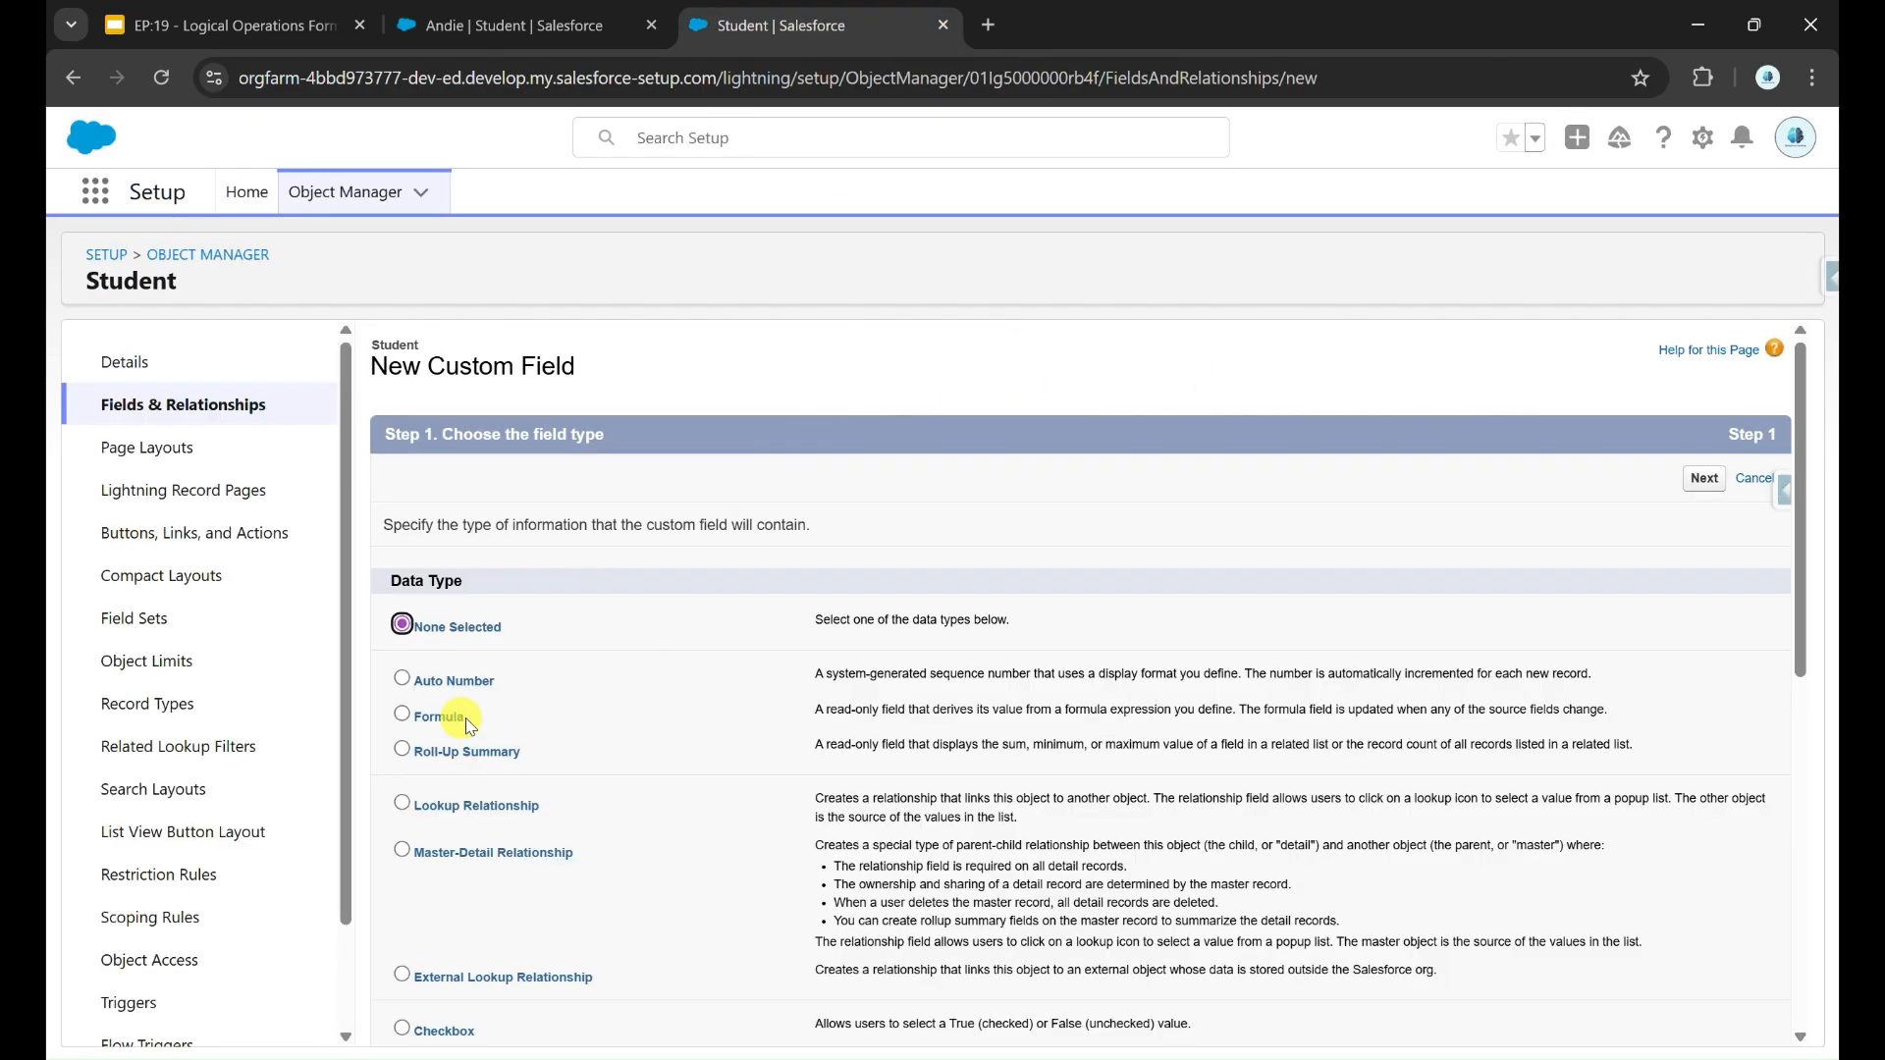
left_click(425, 718)
left_click(1704, 479)
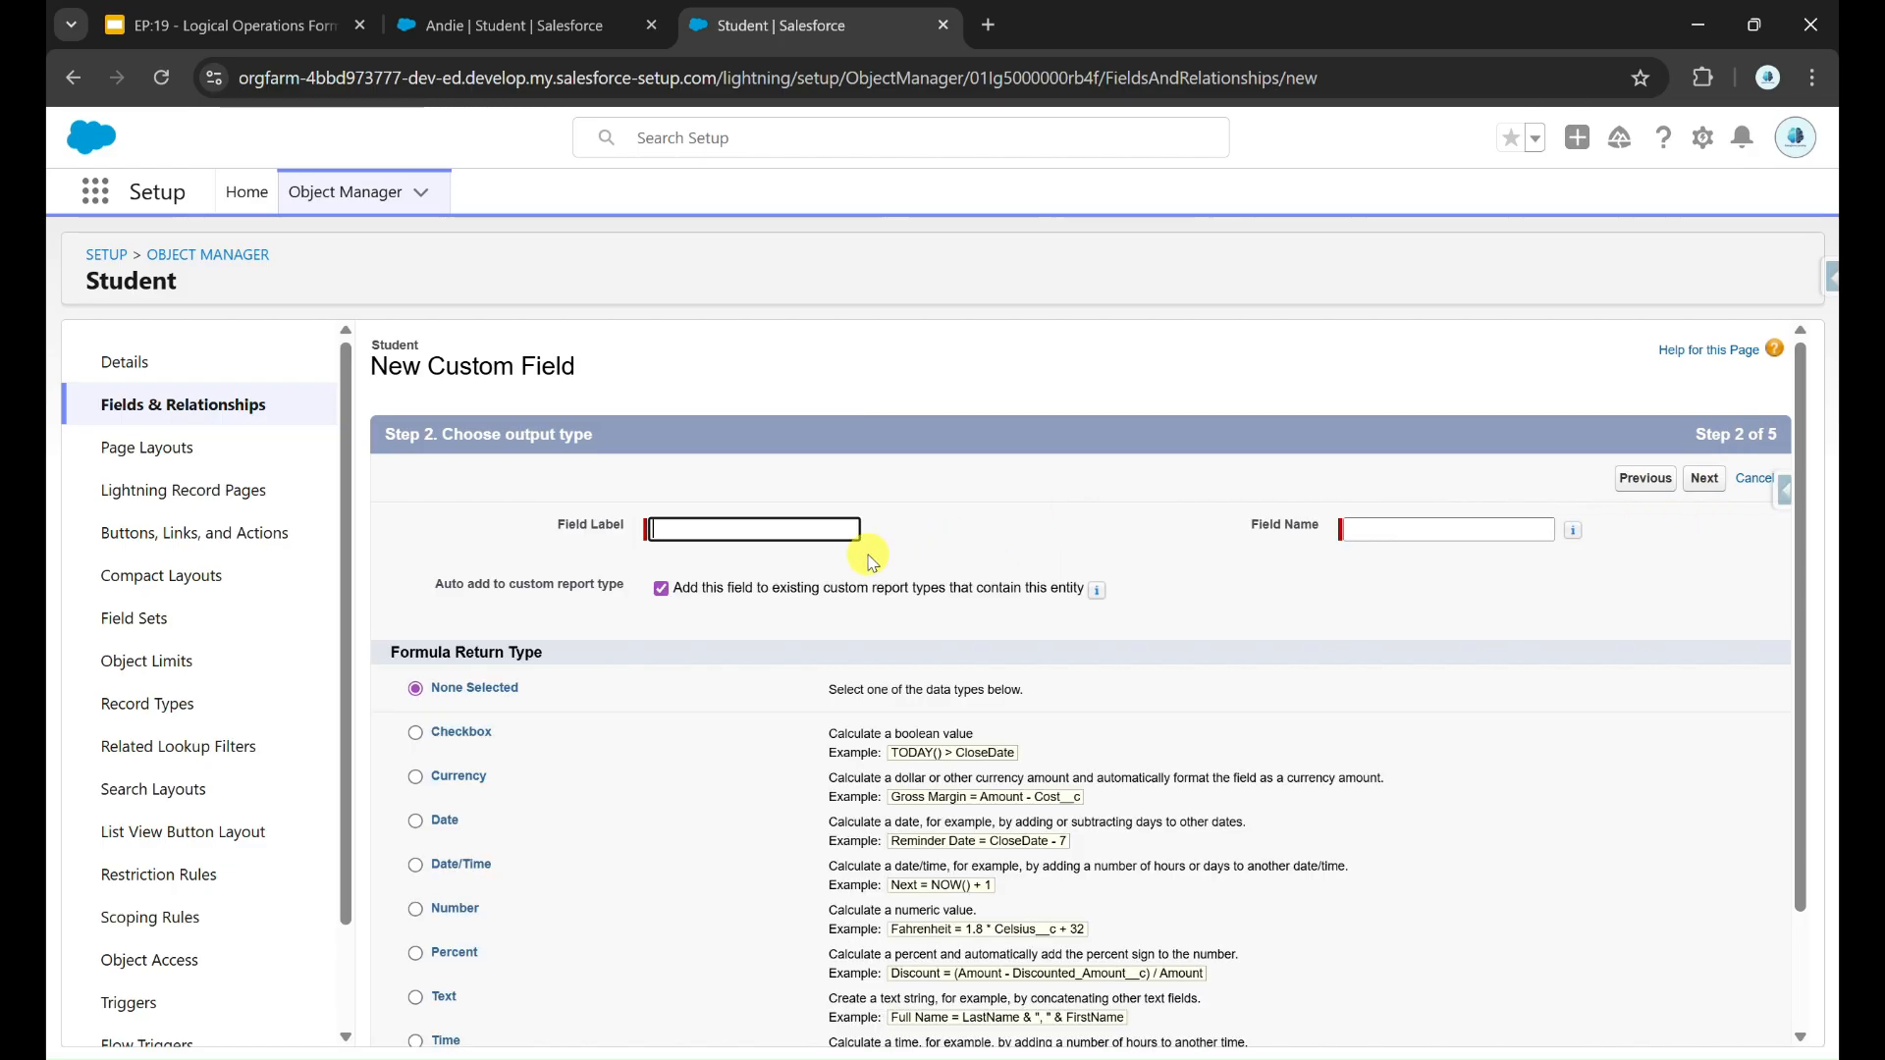
type("Rating D")
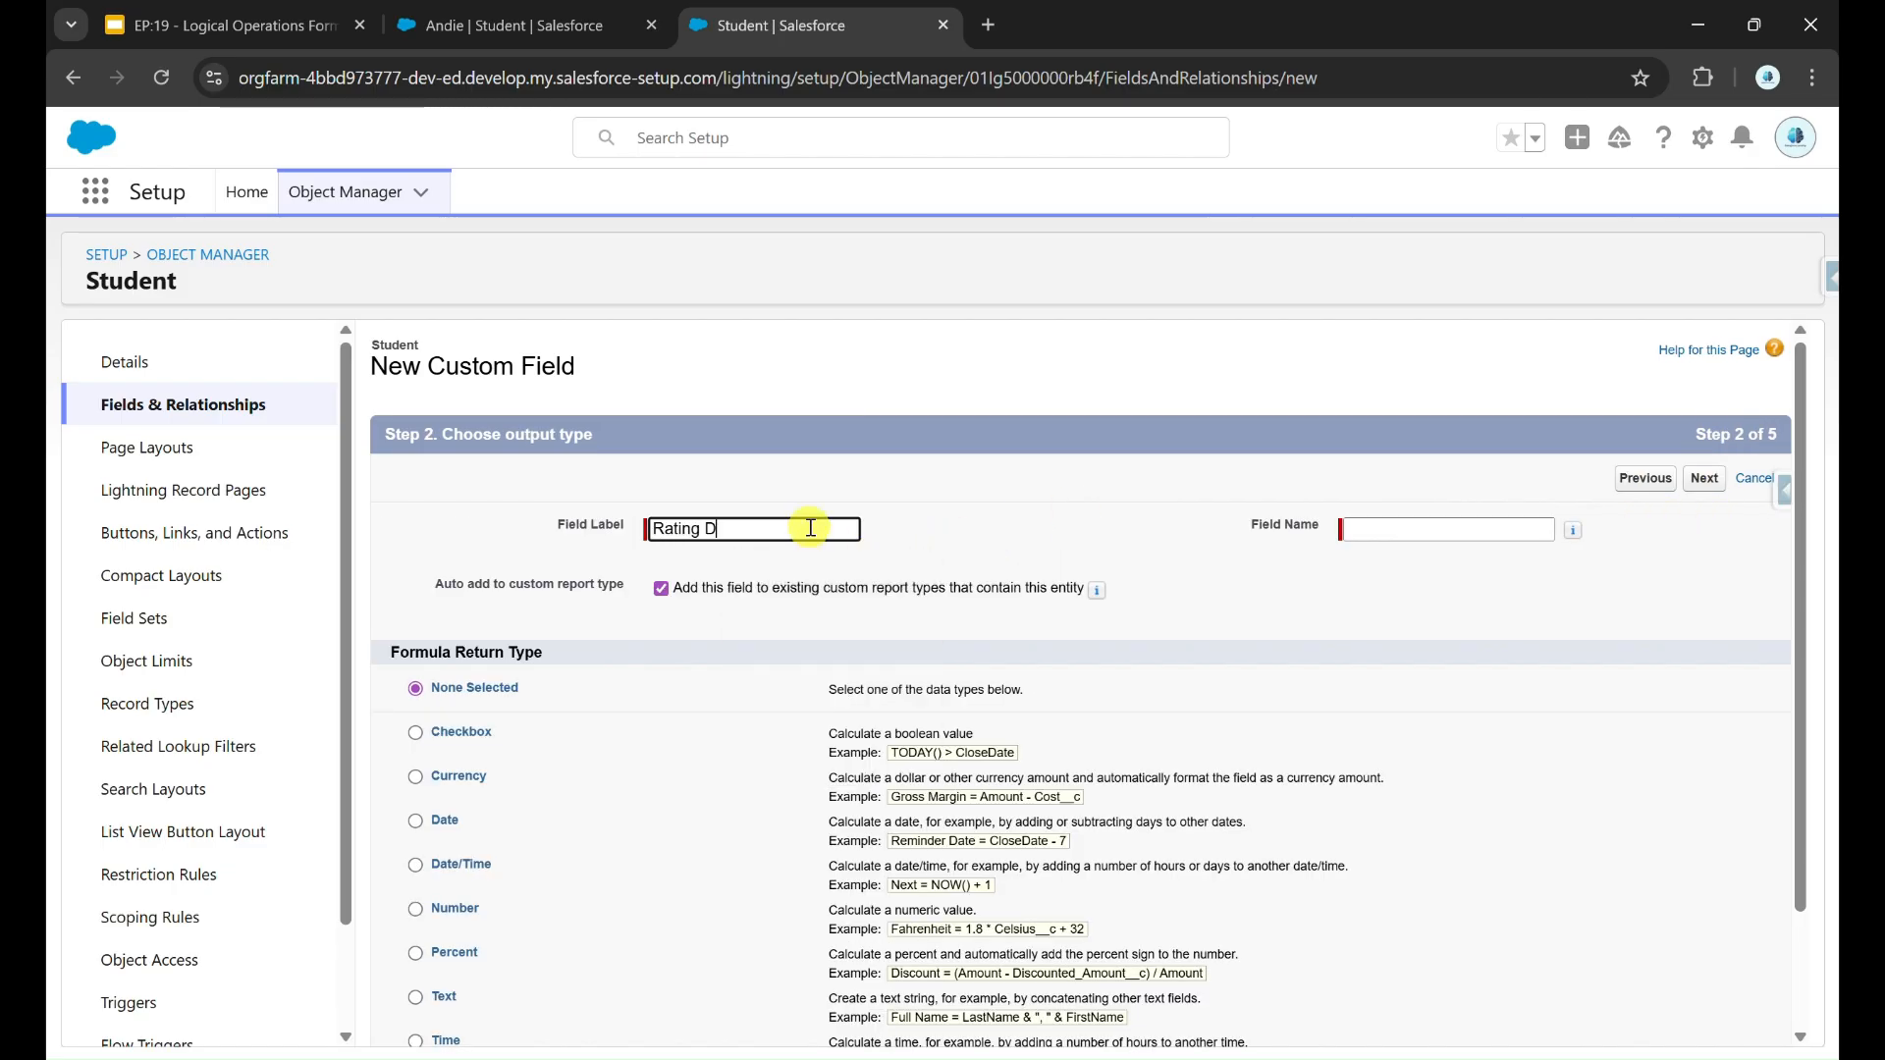
type("isplayed")
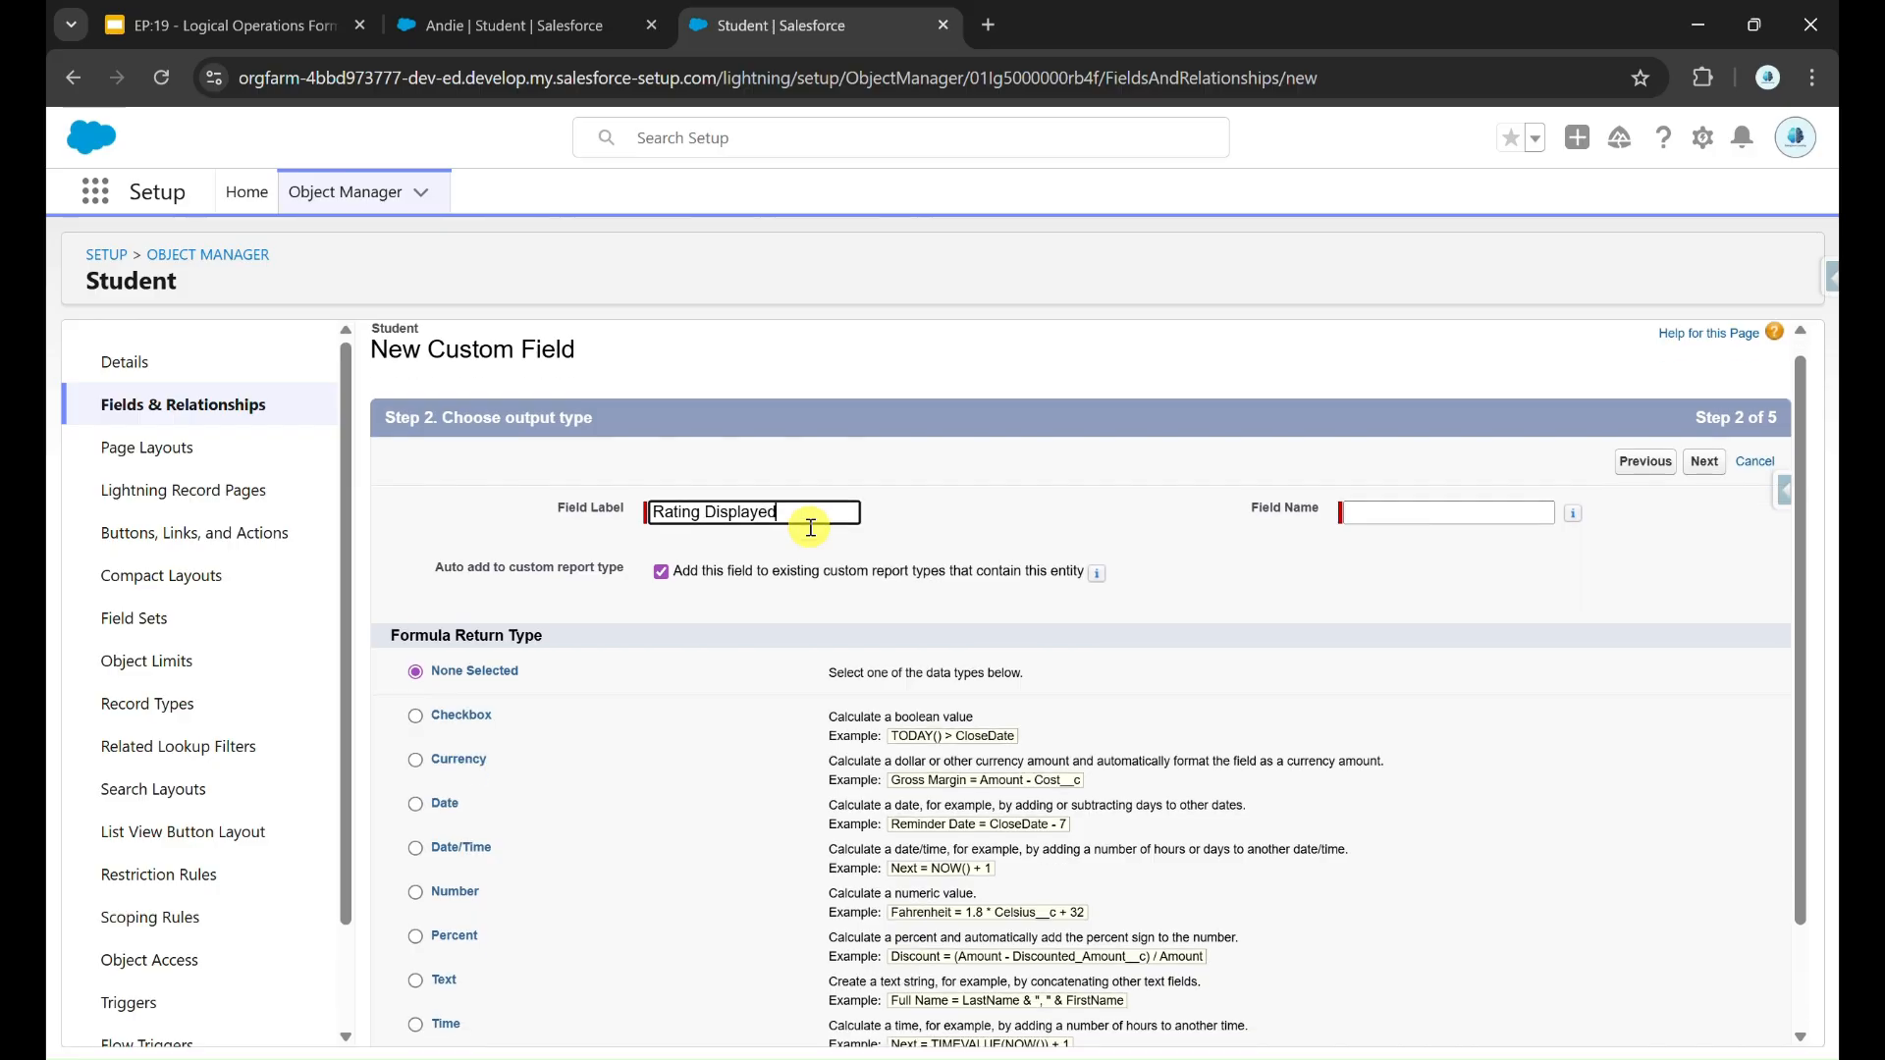
scroll(800, 528, "down", 1)
left_click(416, 857)
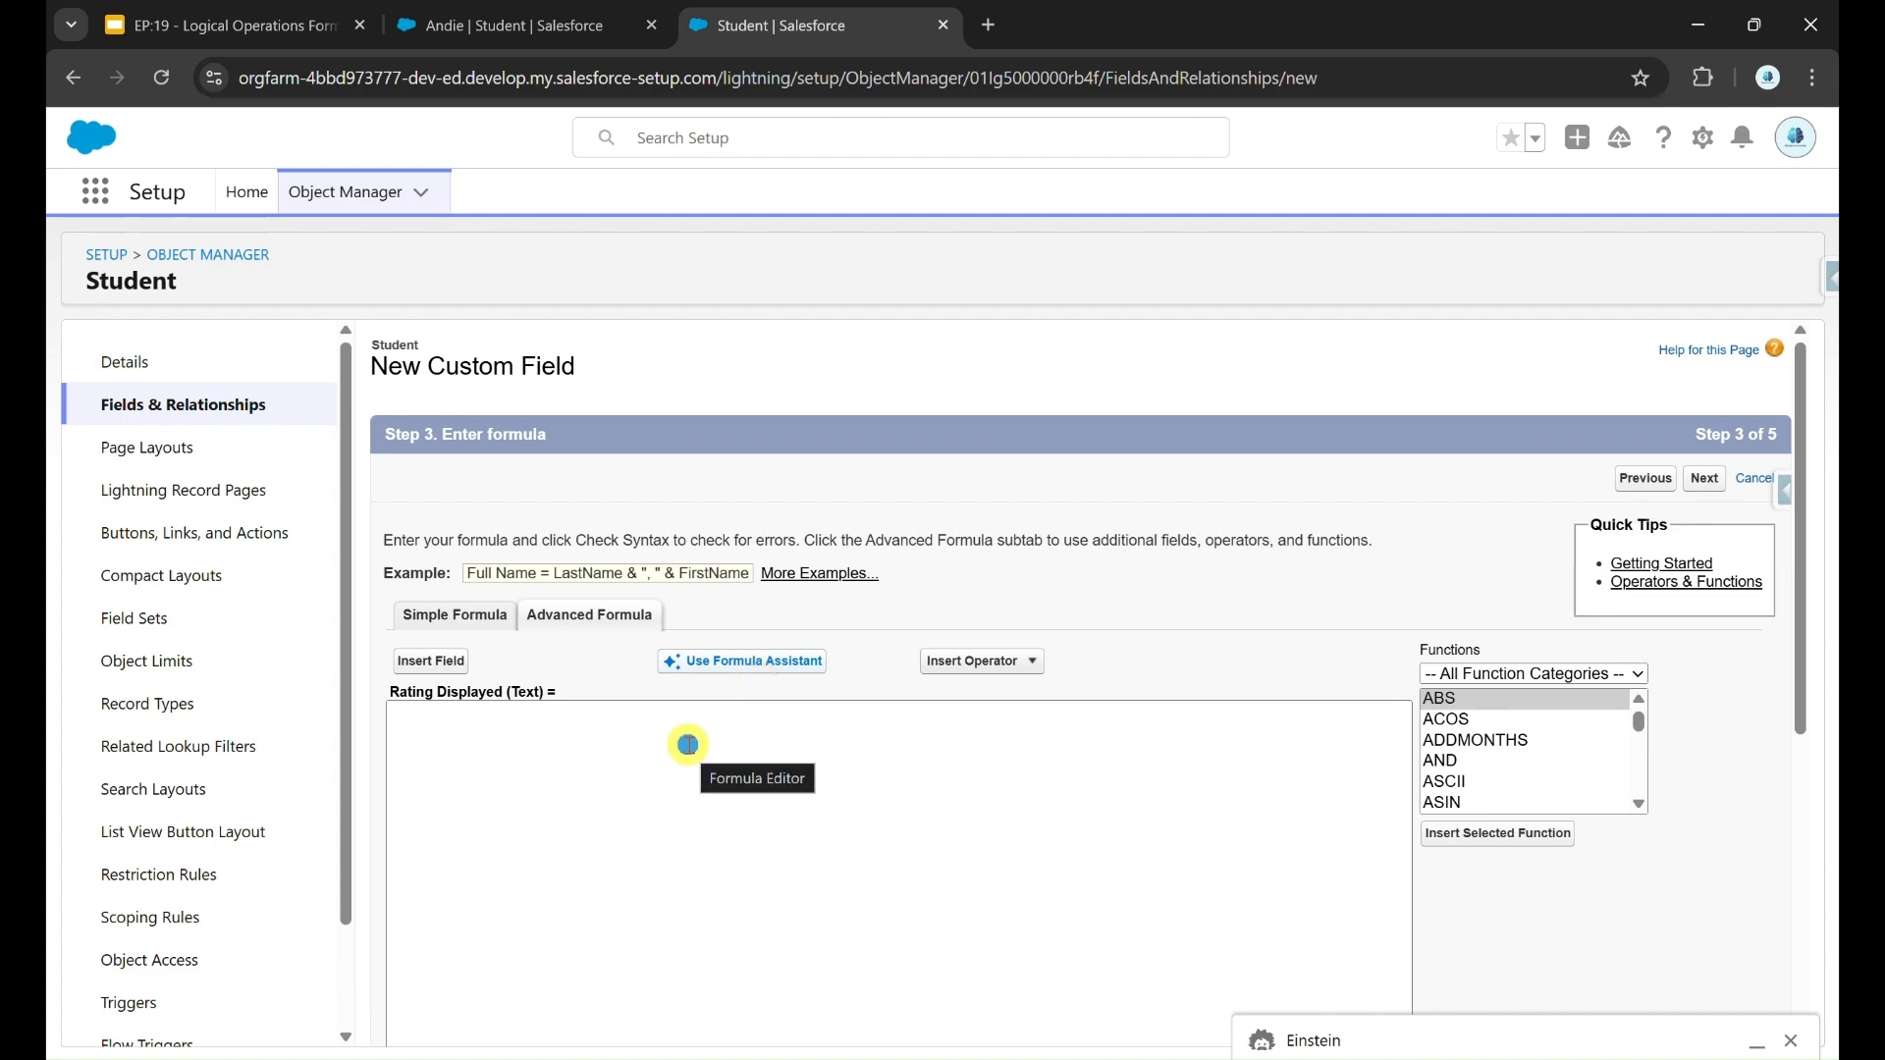
Step: Enter a nested IF/ISPICKVAL formula mapping Performance_Rating__c Excellent, Good, Average, Poor to "Top Performer", "Strong Performer", "Meets Expectations", "Needs Improvement", otherwise "Not Rated"
left_click(689, 746)
type("IF(ISPICKVAL(Performance_Rating__c, \"Excellent\"), \"Top Performer\", IF(ISPICKVAL(Performance_Rating__c, \"Good\"), \"Strong Performer\", IF(ISPICKVAL(Performance_Rating__c, \"Average\"), \"Meets Expectations\", IF(ISPICKVAL(Performance_Rating__c, \"Poor\"), \"Needs Improvement\", \"Not Rated\"))))")
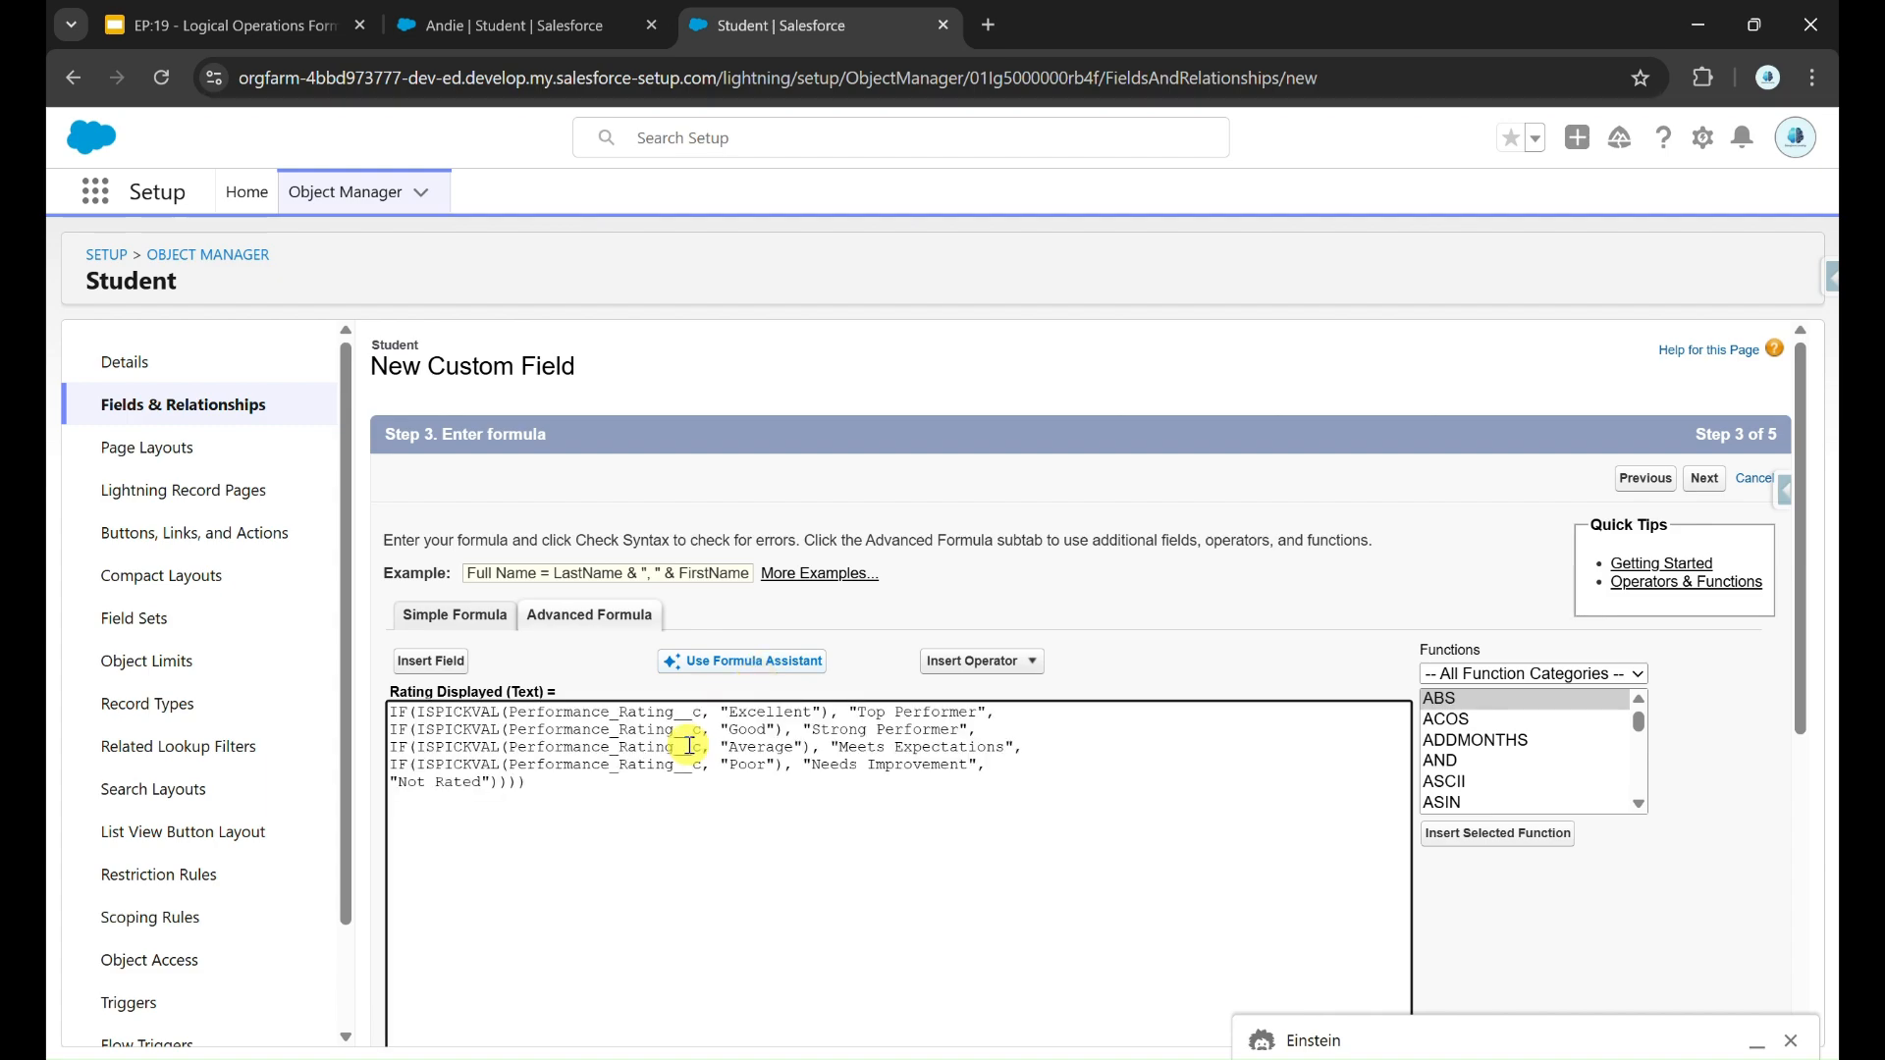
scroll(689, 745, "up", 5)
scroll(540, 755, "left", 1)
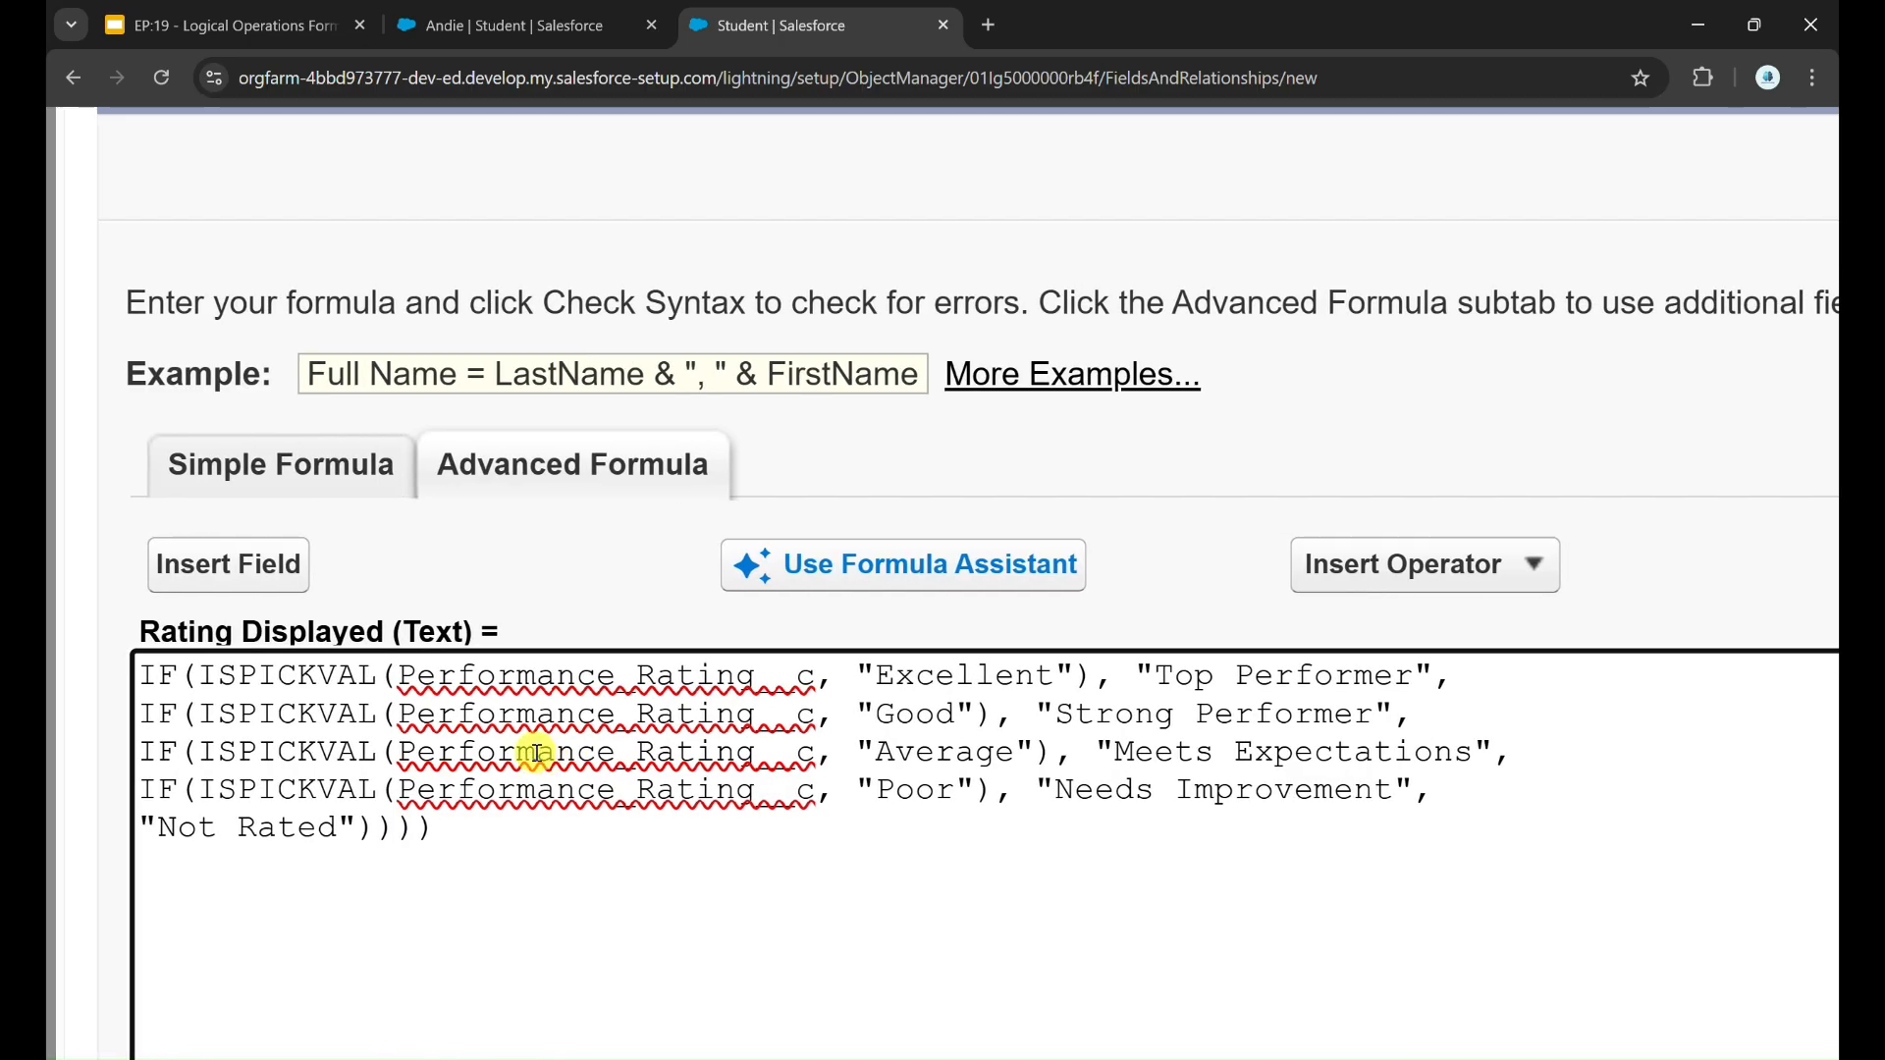
Step: Examine the nested IF lines of the Rating Displayed formula: ISPICKVAL, the Performance_Rating__c field, the compared rating values and the returned labels
left_click_drag(201, 665, 399, 674)
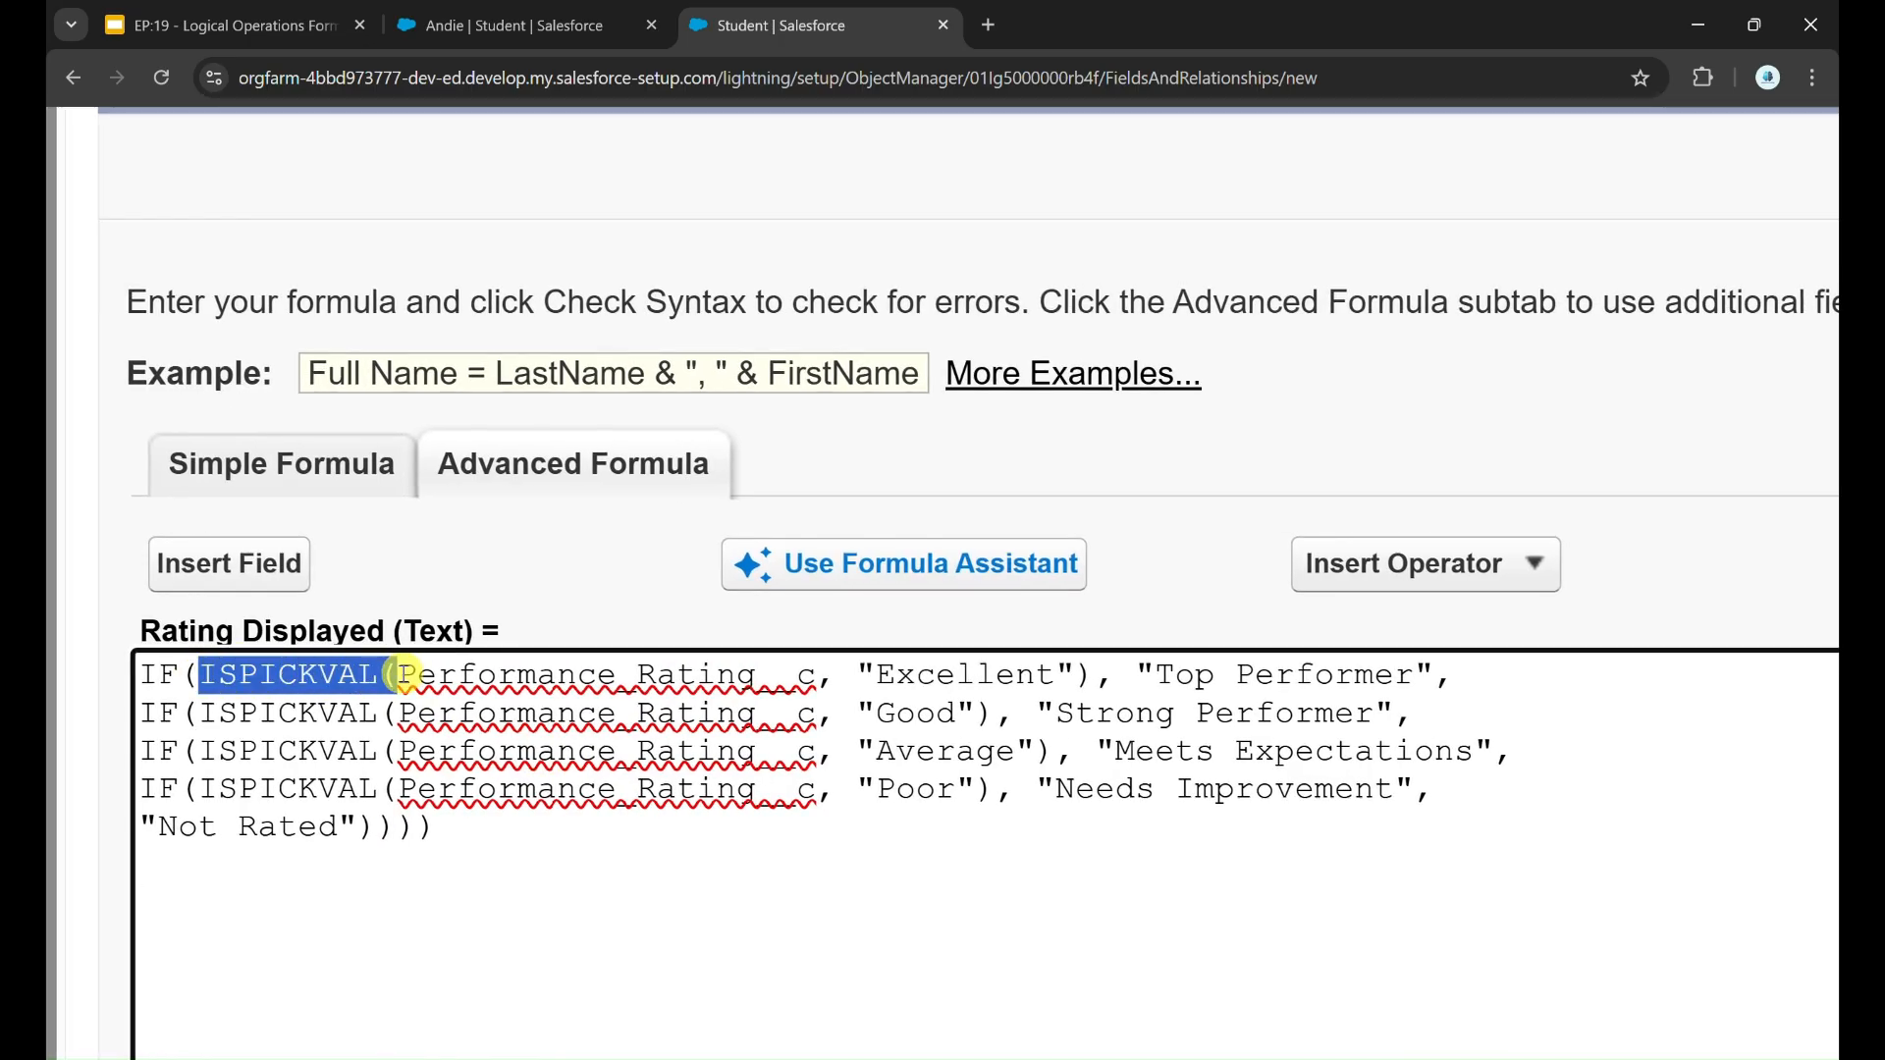
double_click(560, 672)
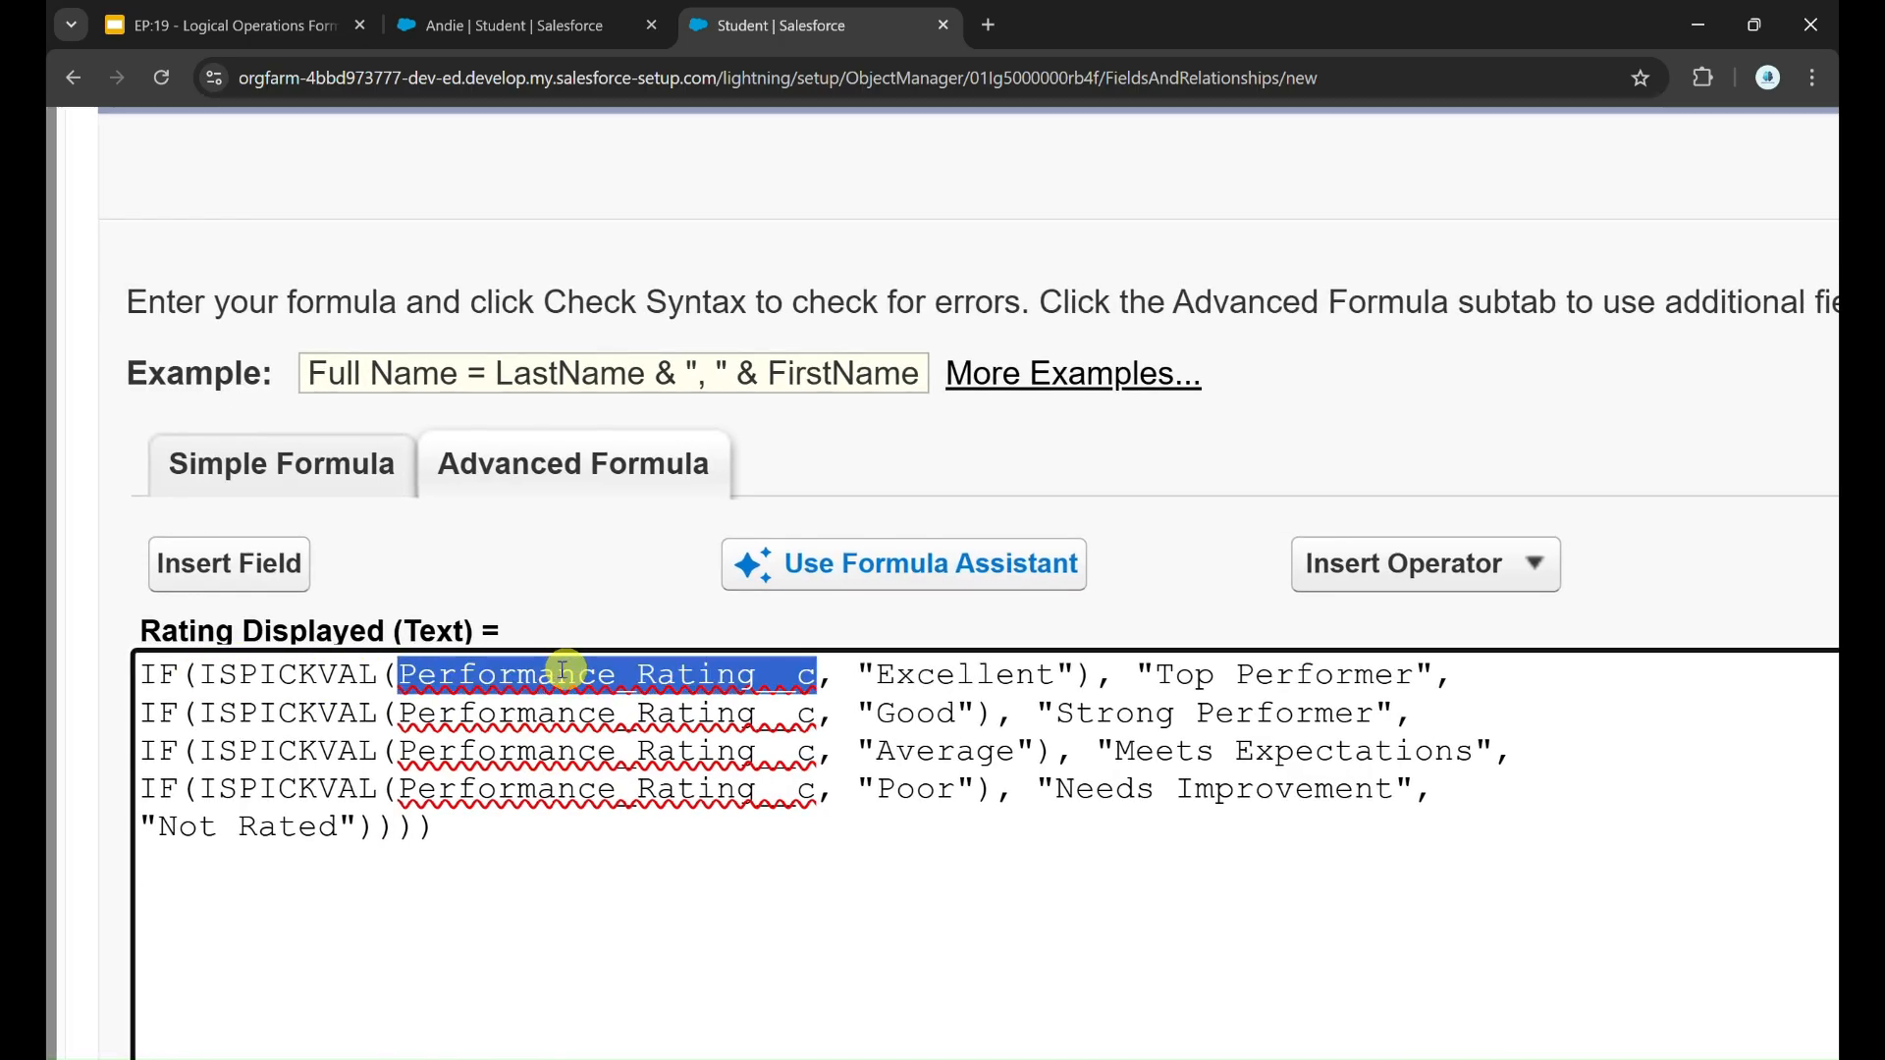
double_click(895, 673)
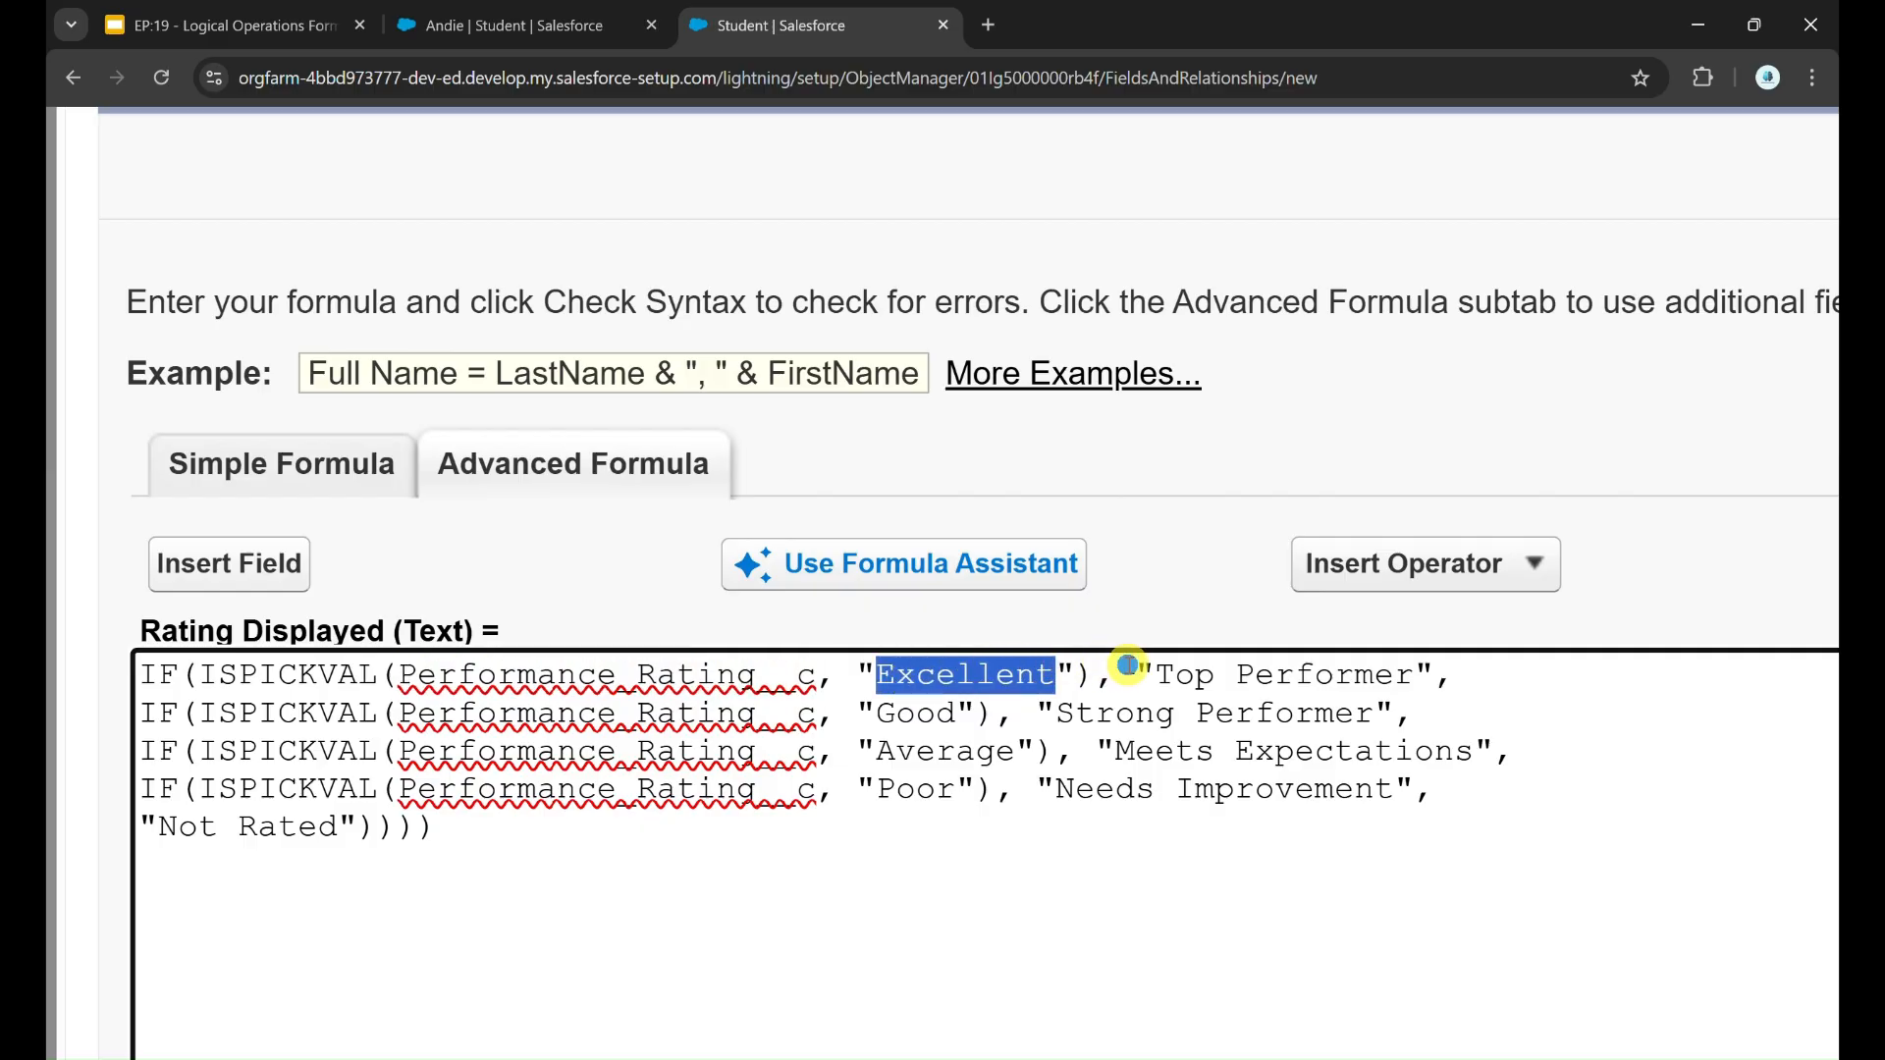
left_click_drag(1127, 665, 1436, 651)
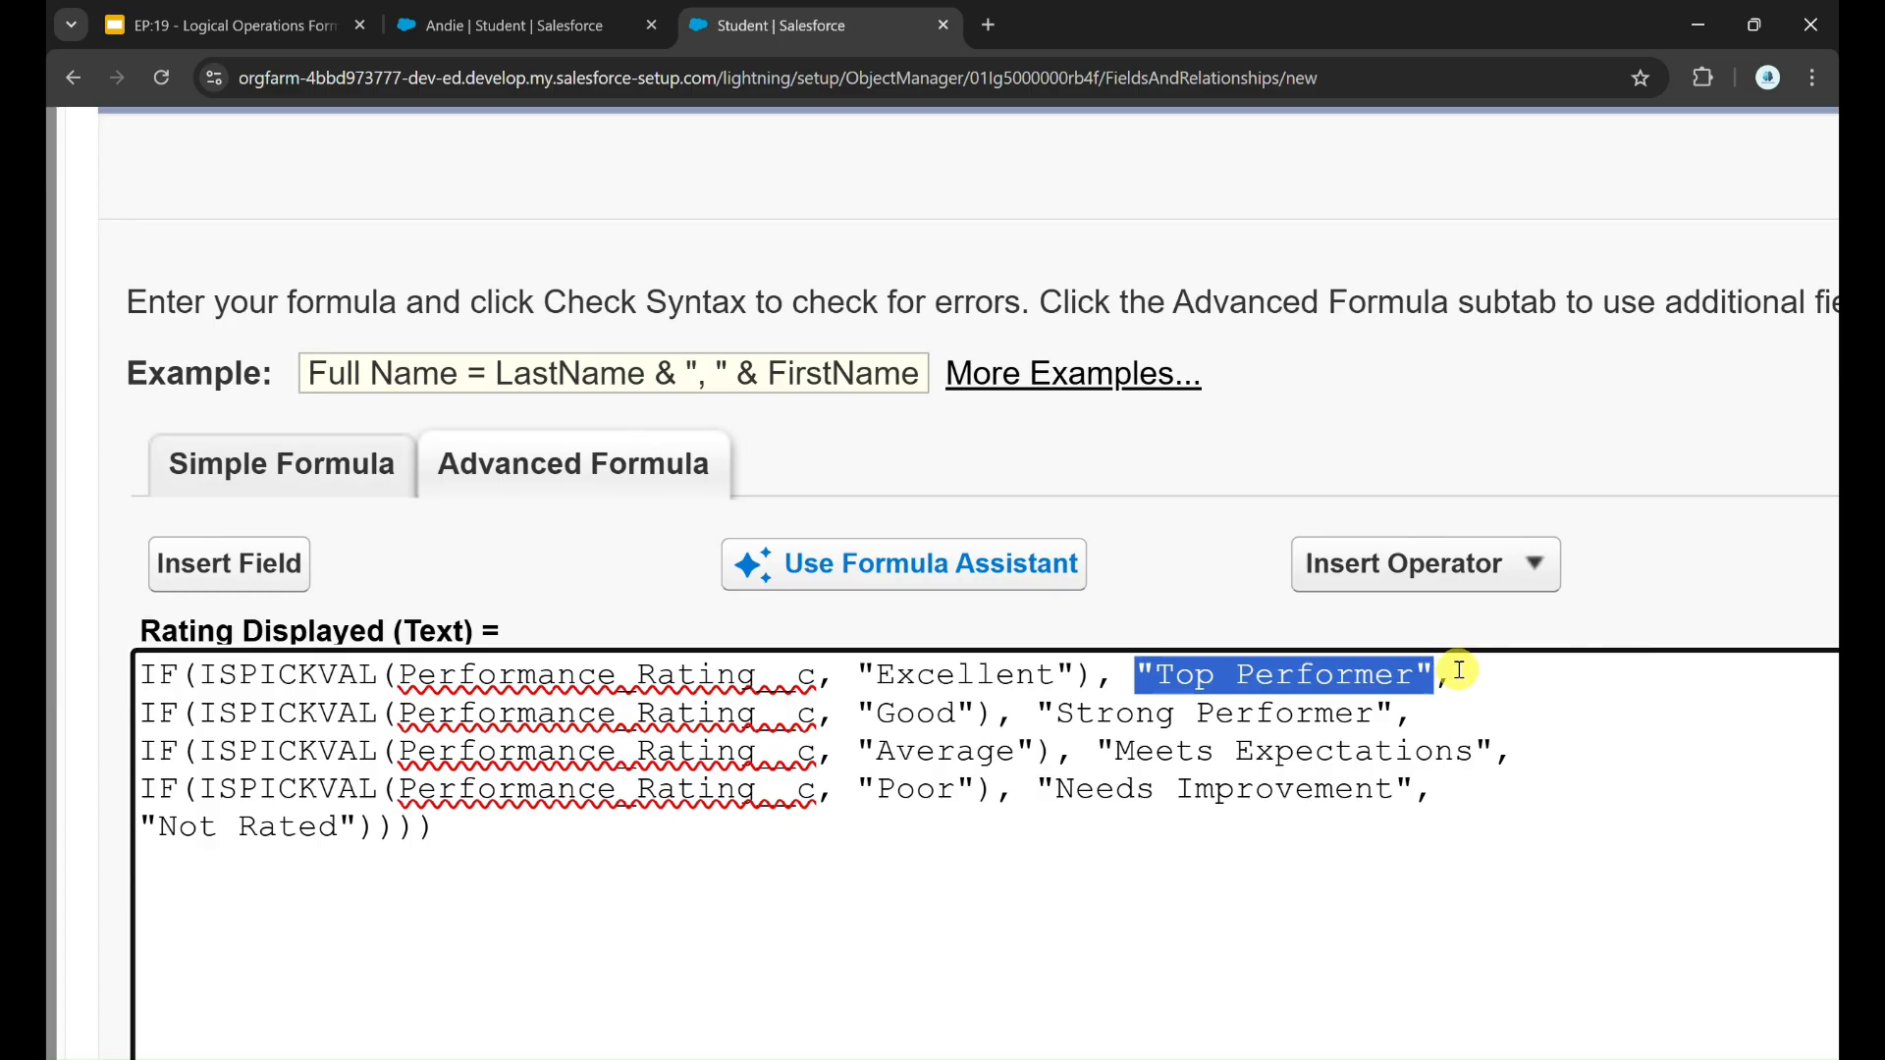
left_click(1460, 672)
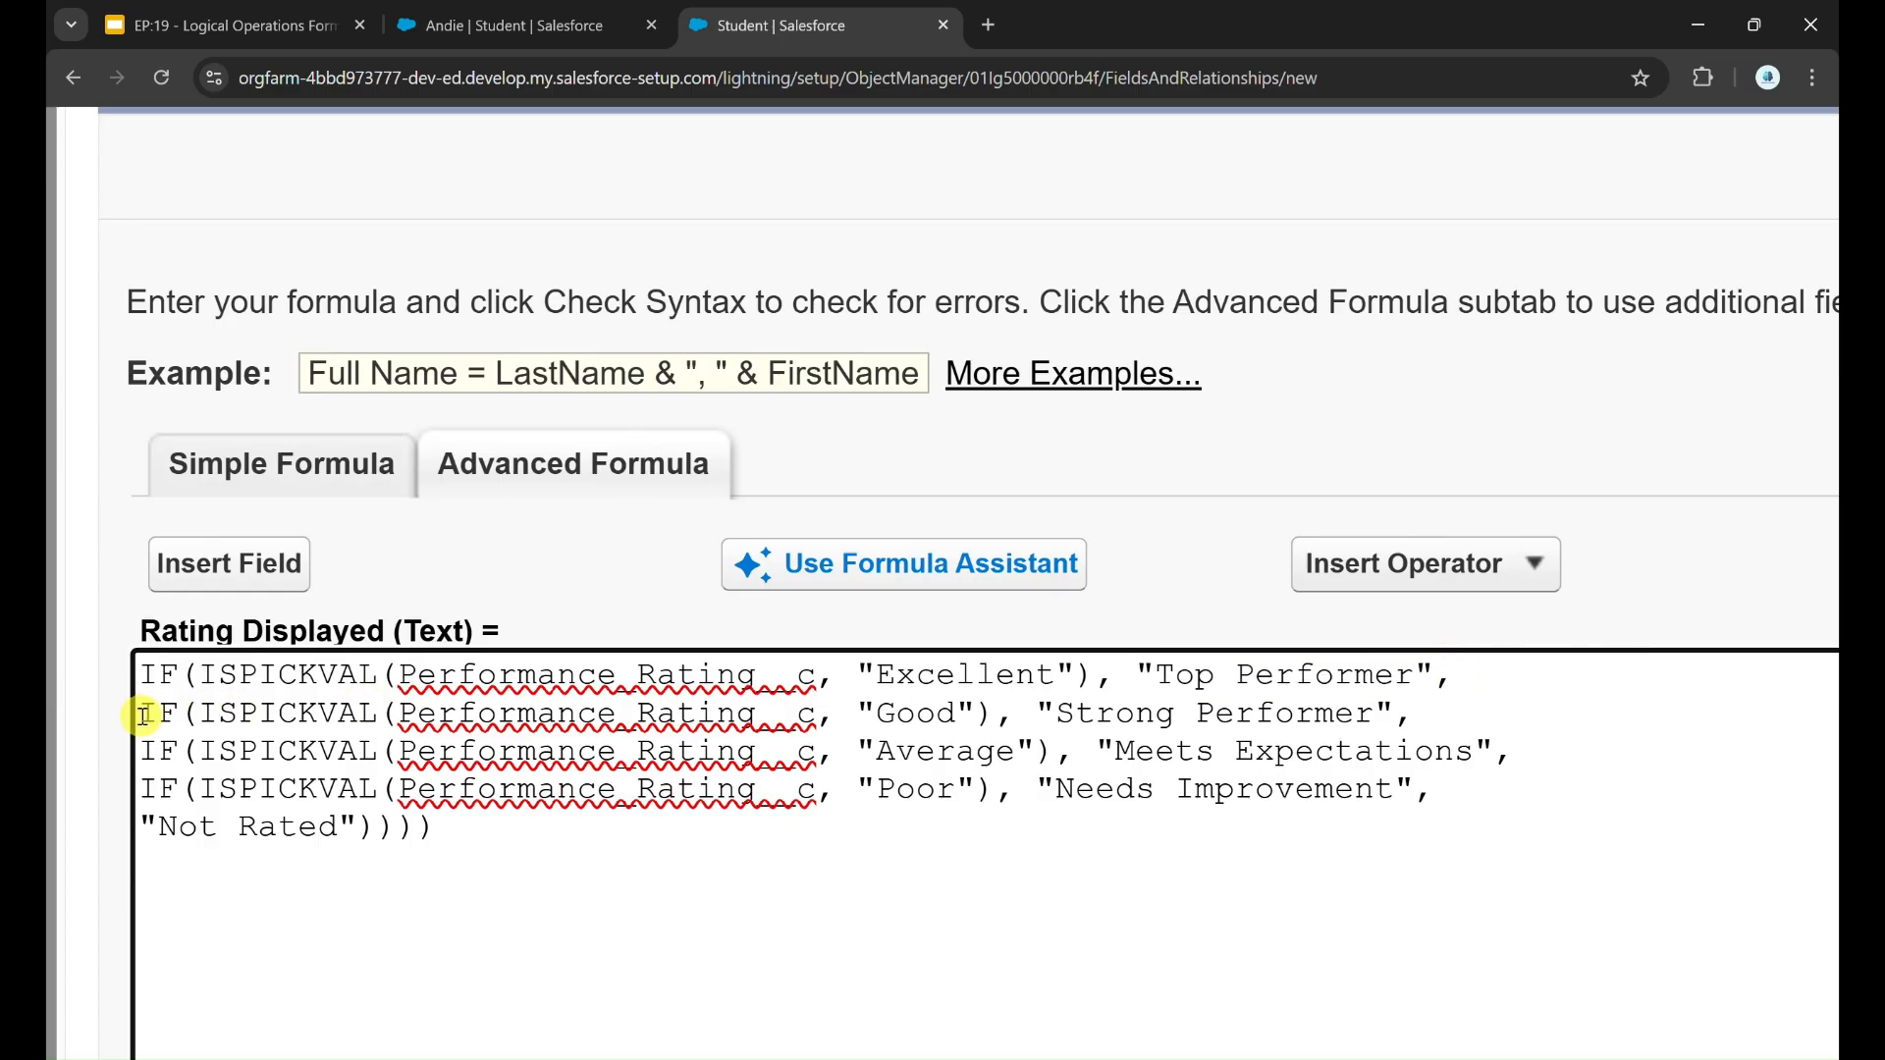
left_click_drag(142, 715, 381, 703)
left_click(864, 735)
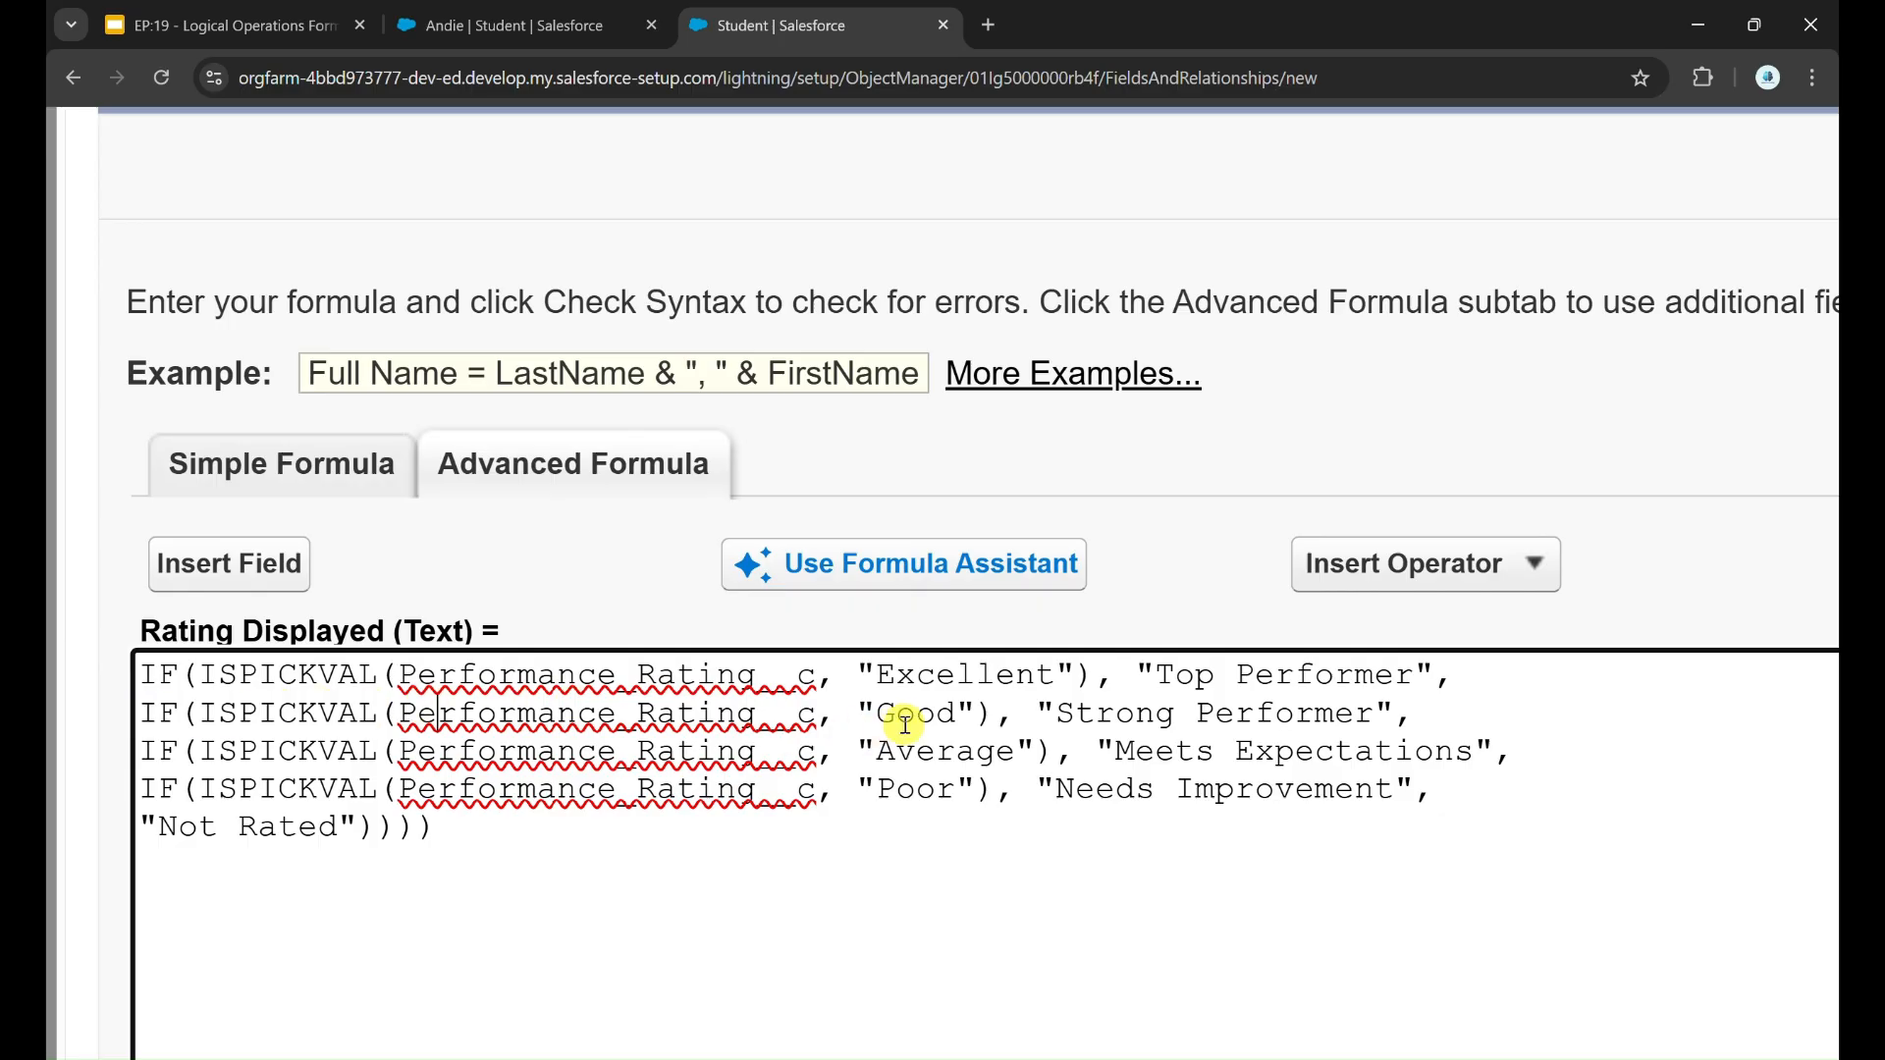
double_click(631, 716)
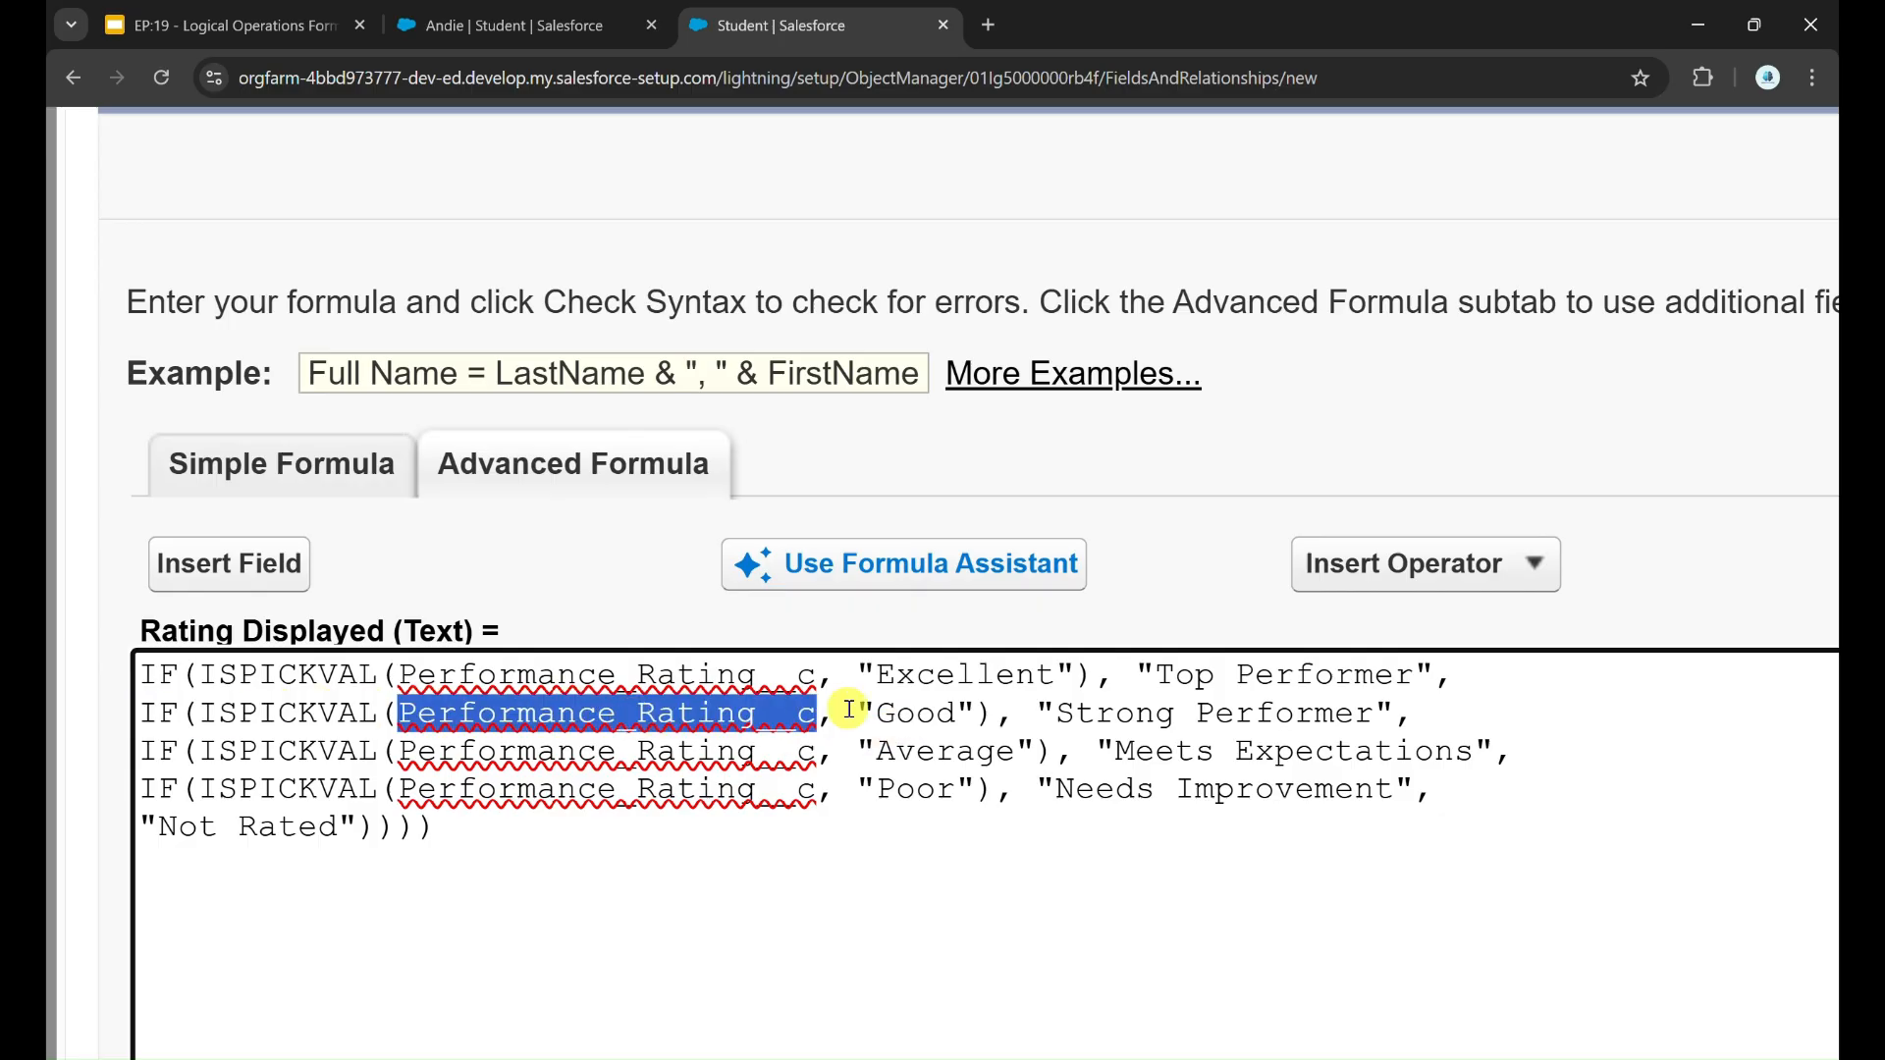
double_click(908, 717)
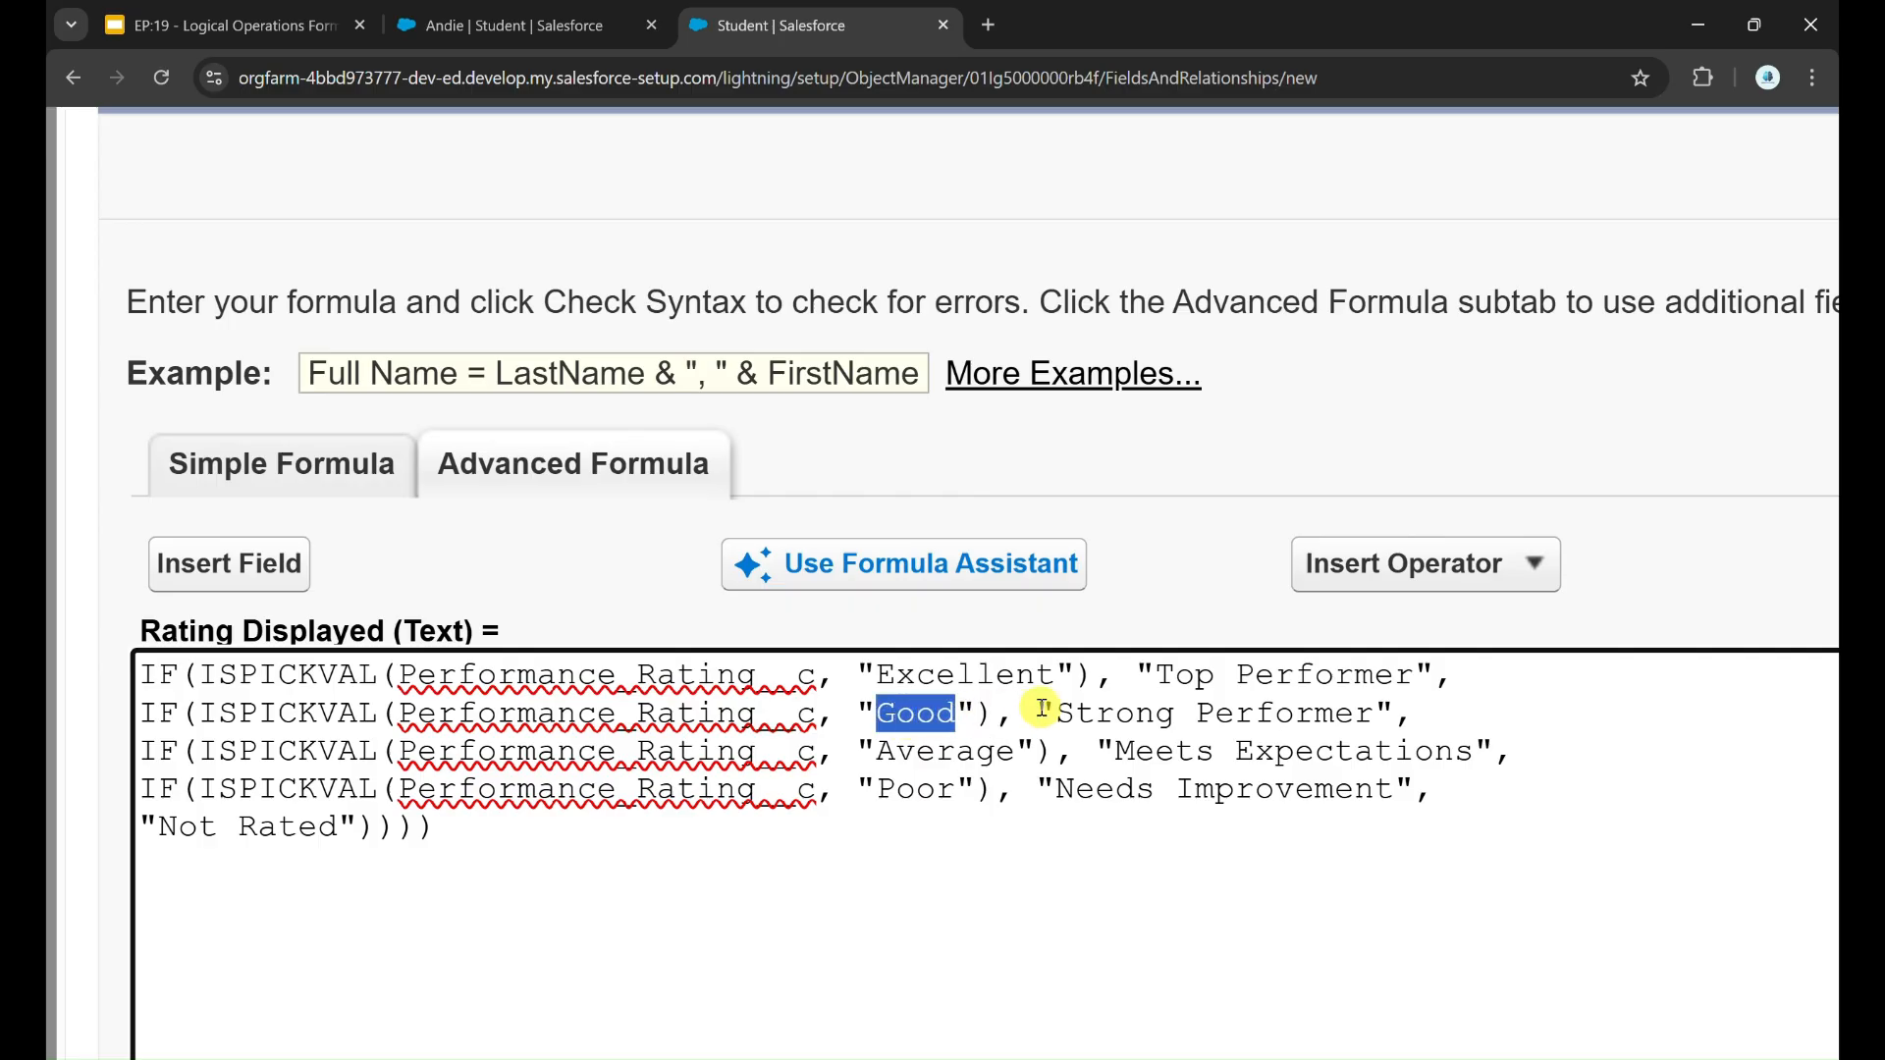
left_click_drag(1037, 714, 1369, 703)
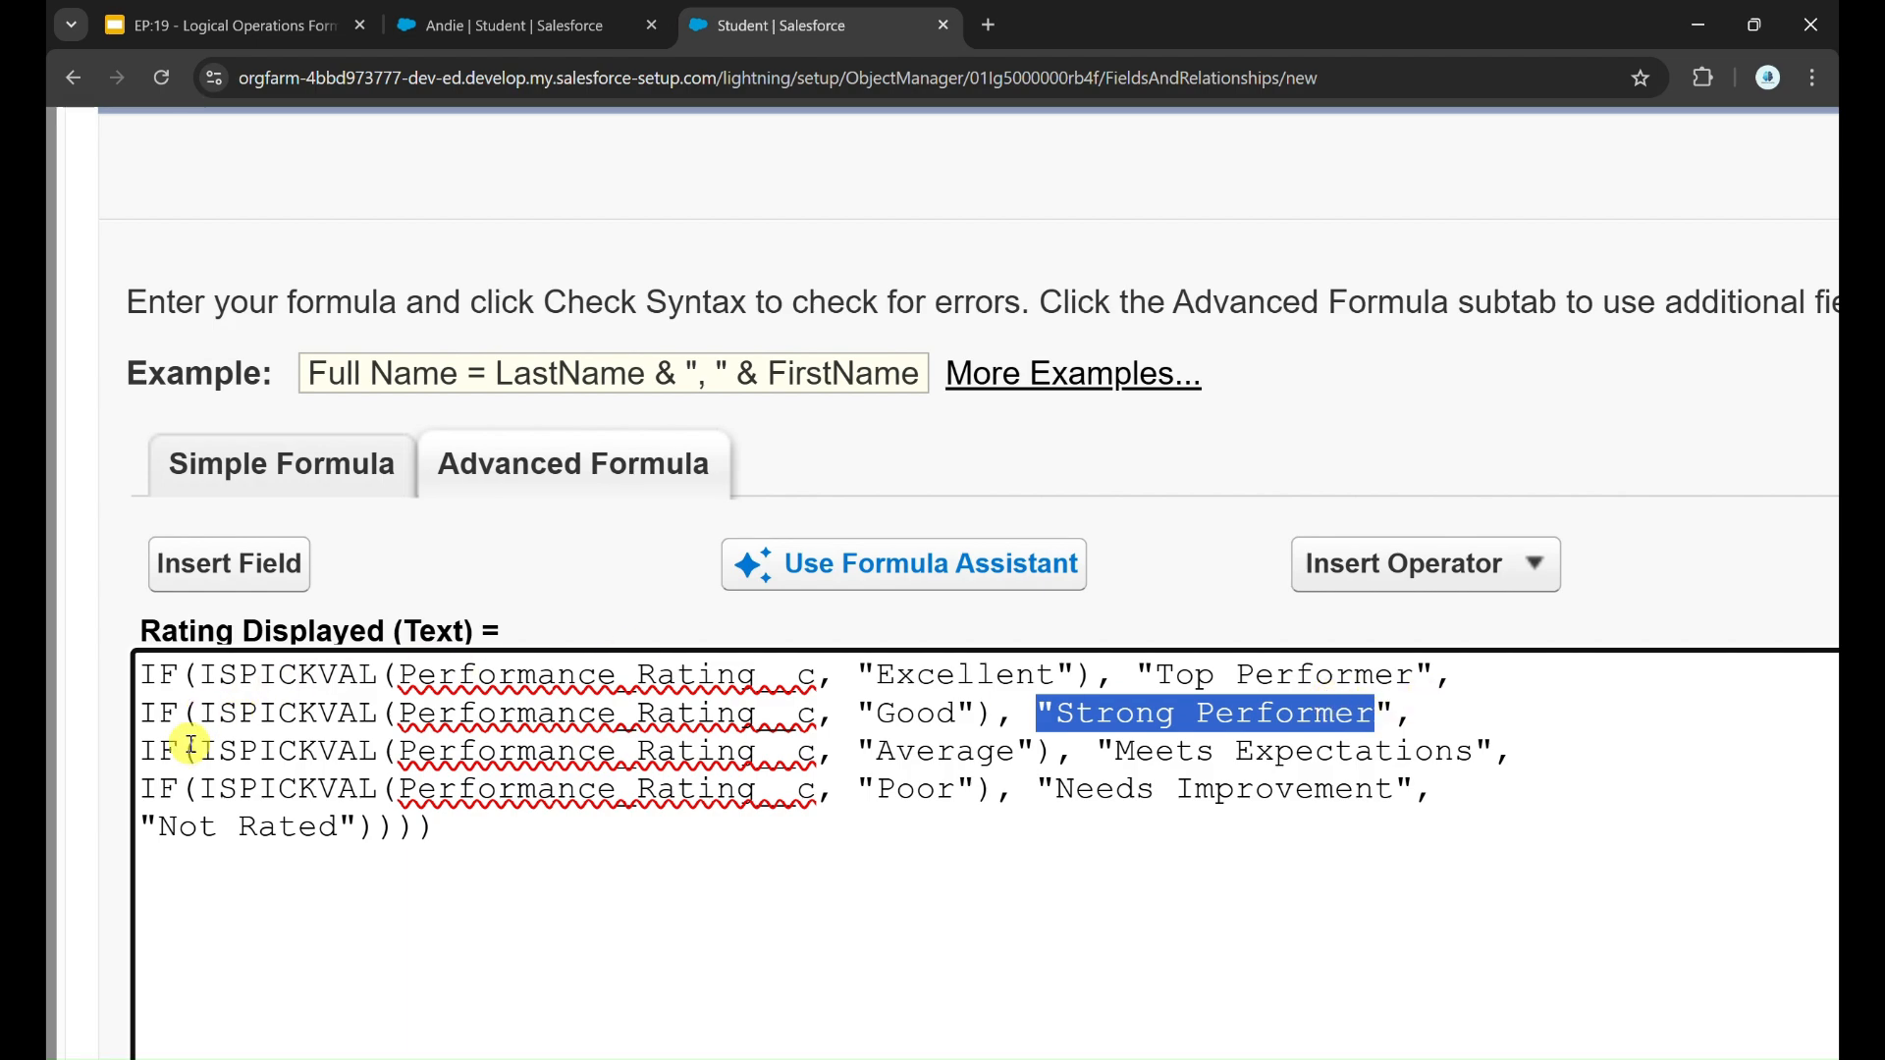
left_click(149, 752)
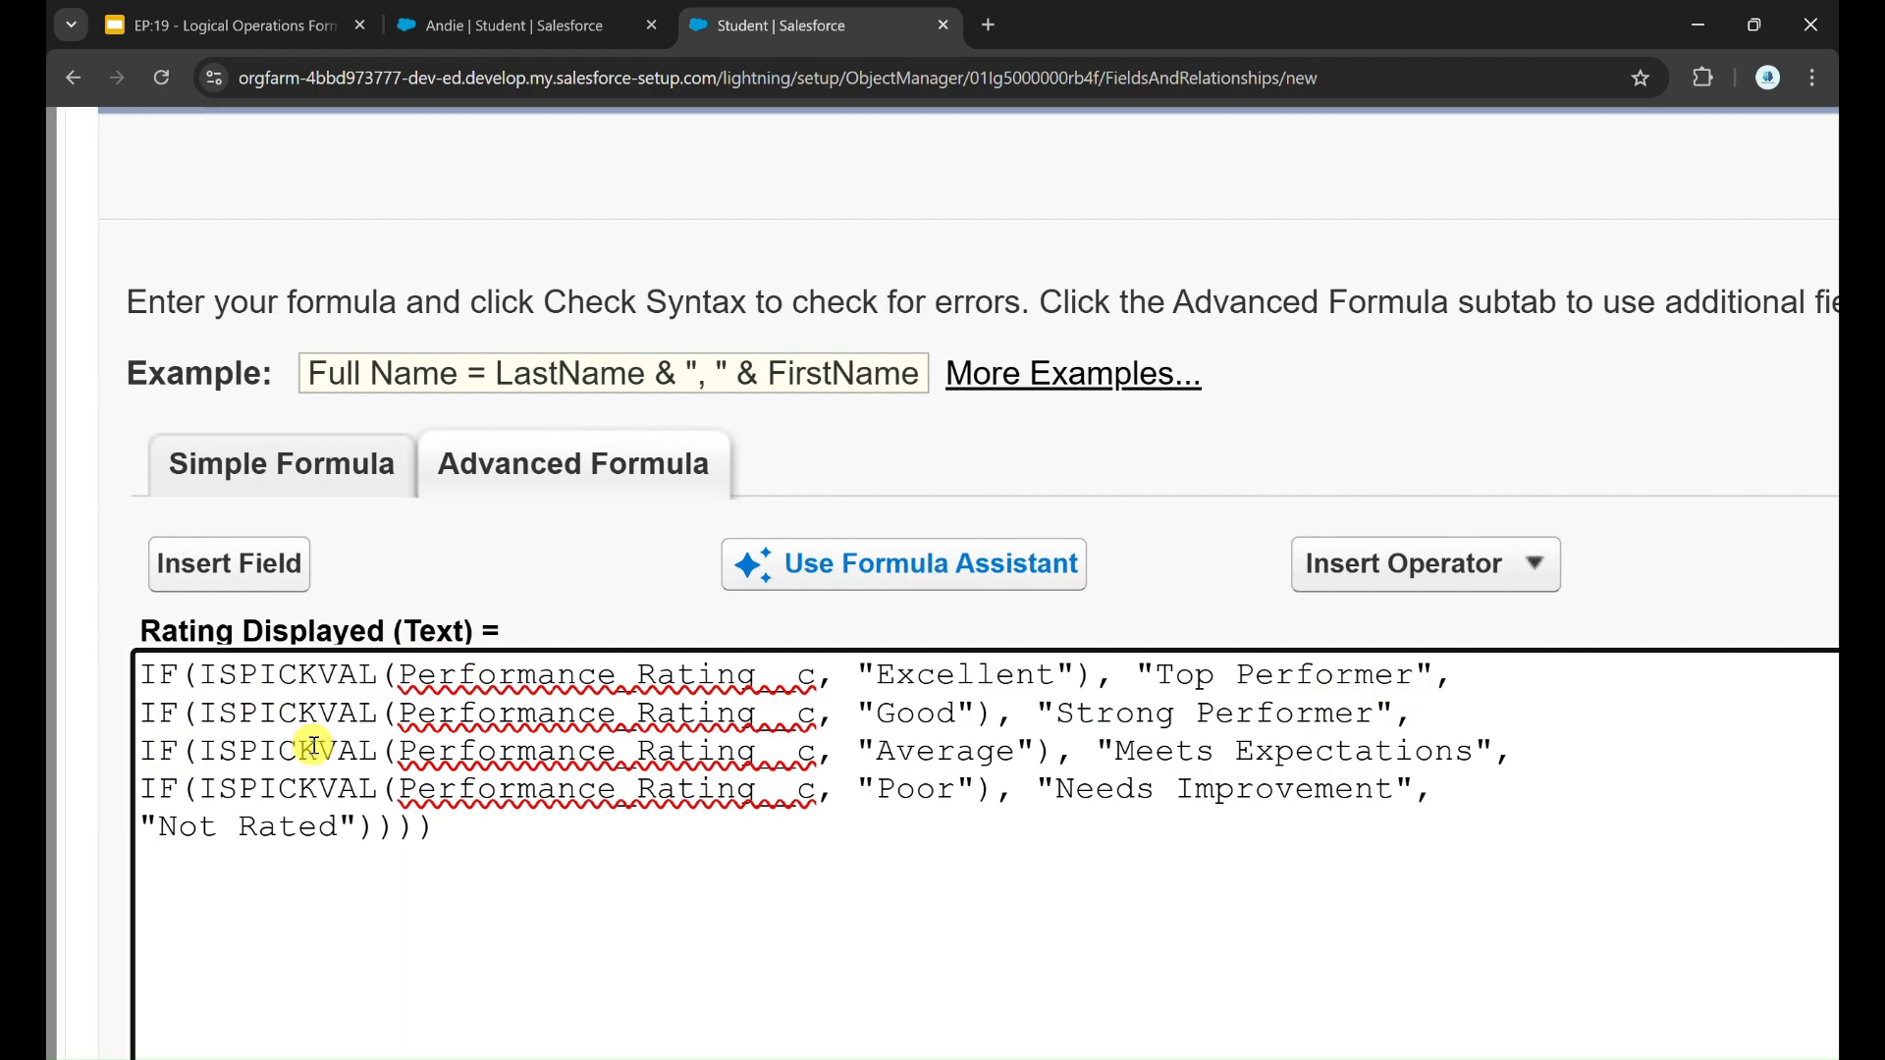
left_click(315, 751)
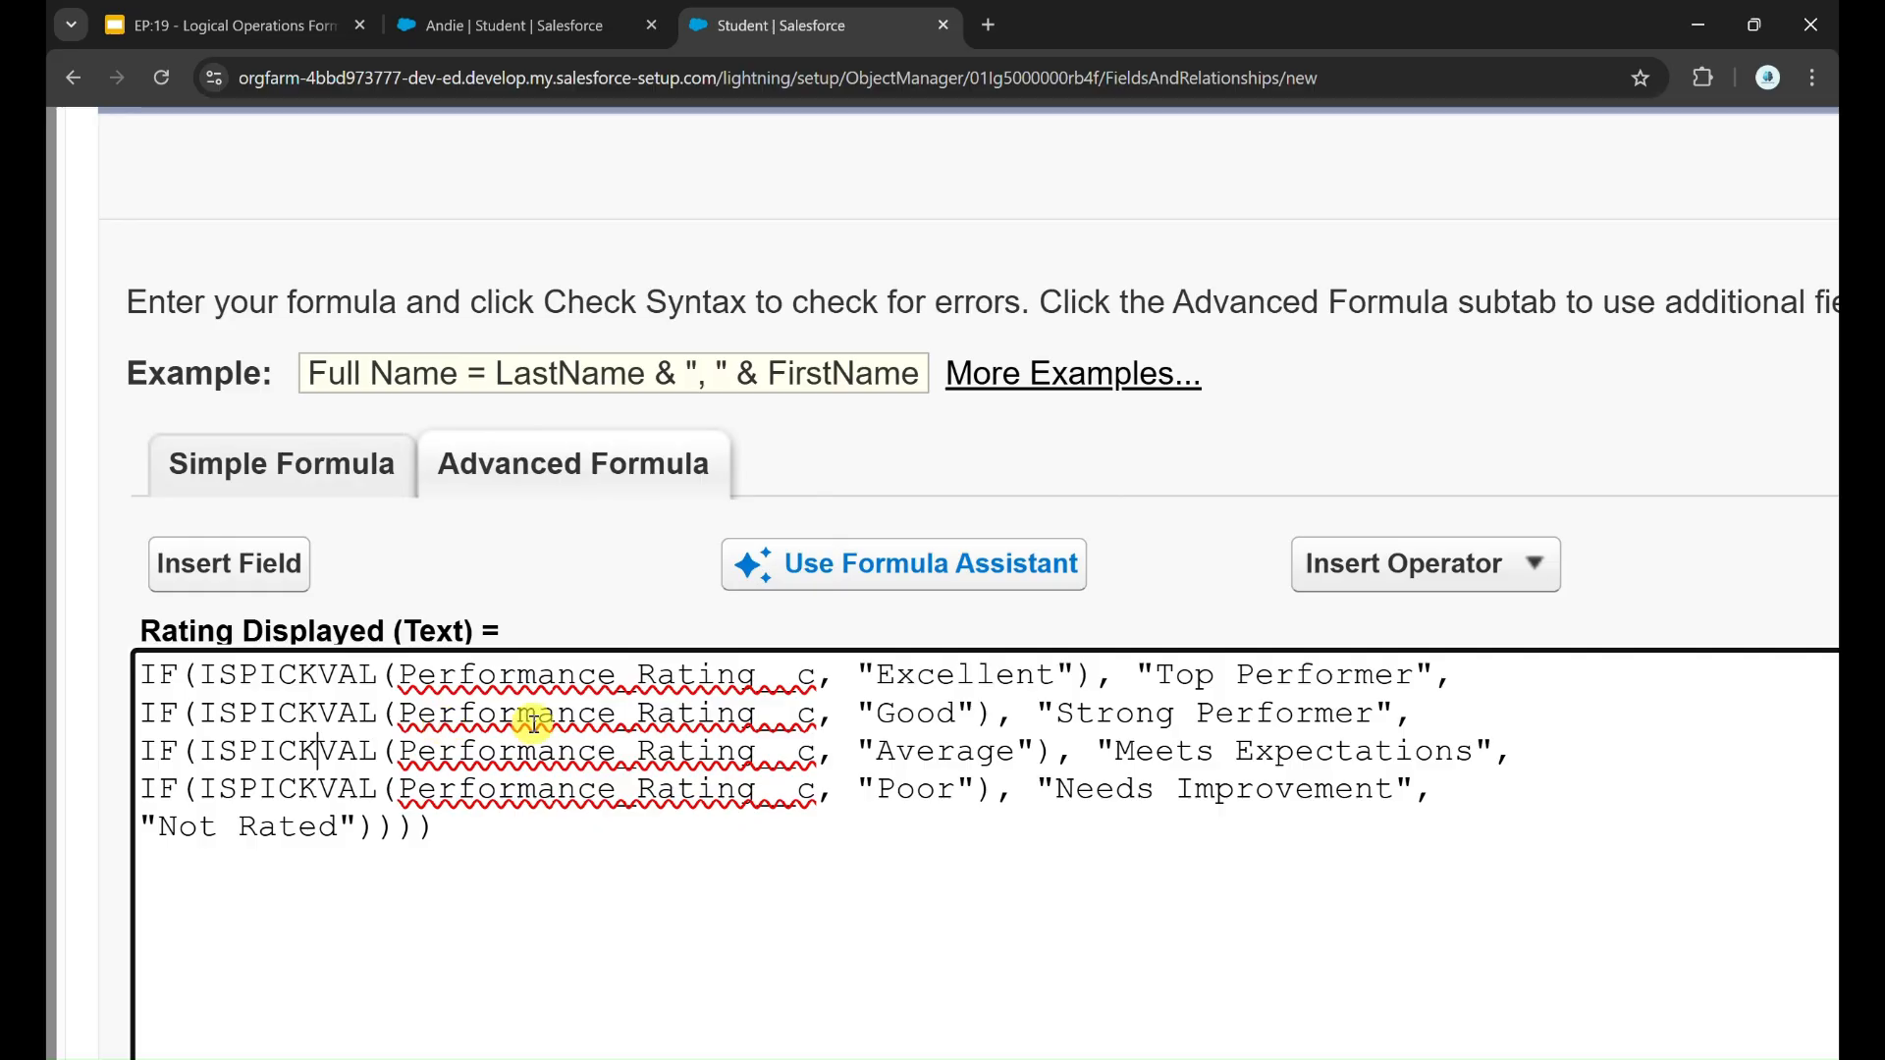
Step: Find the CASE function in the formula editor's function list and show its syntax and description
scroll(533, 725, "down", 3)
scroll(1305, 770, "right", 4)
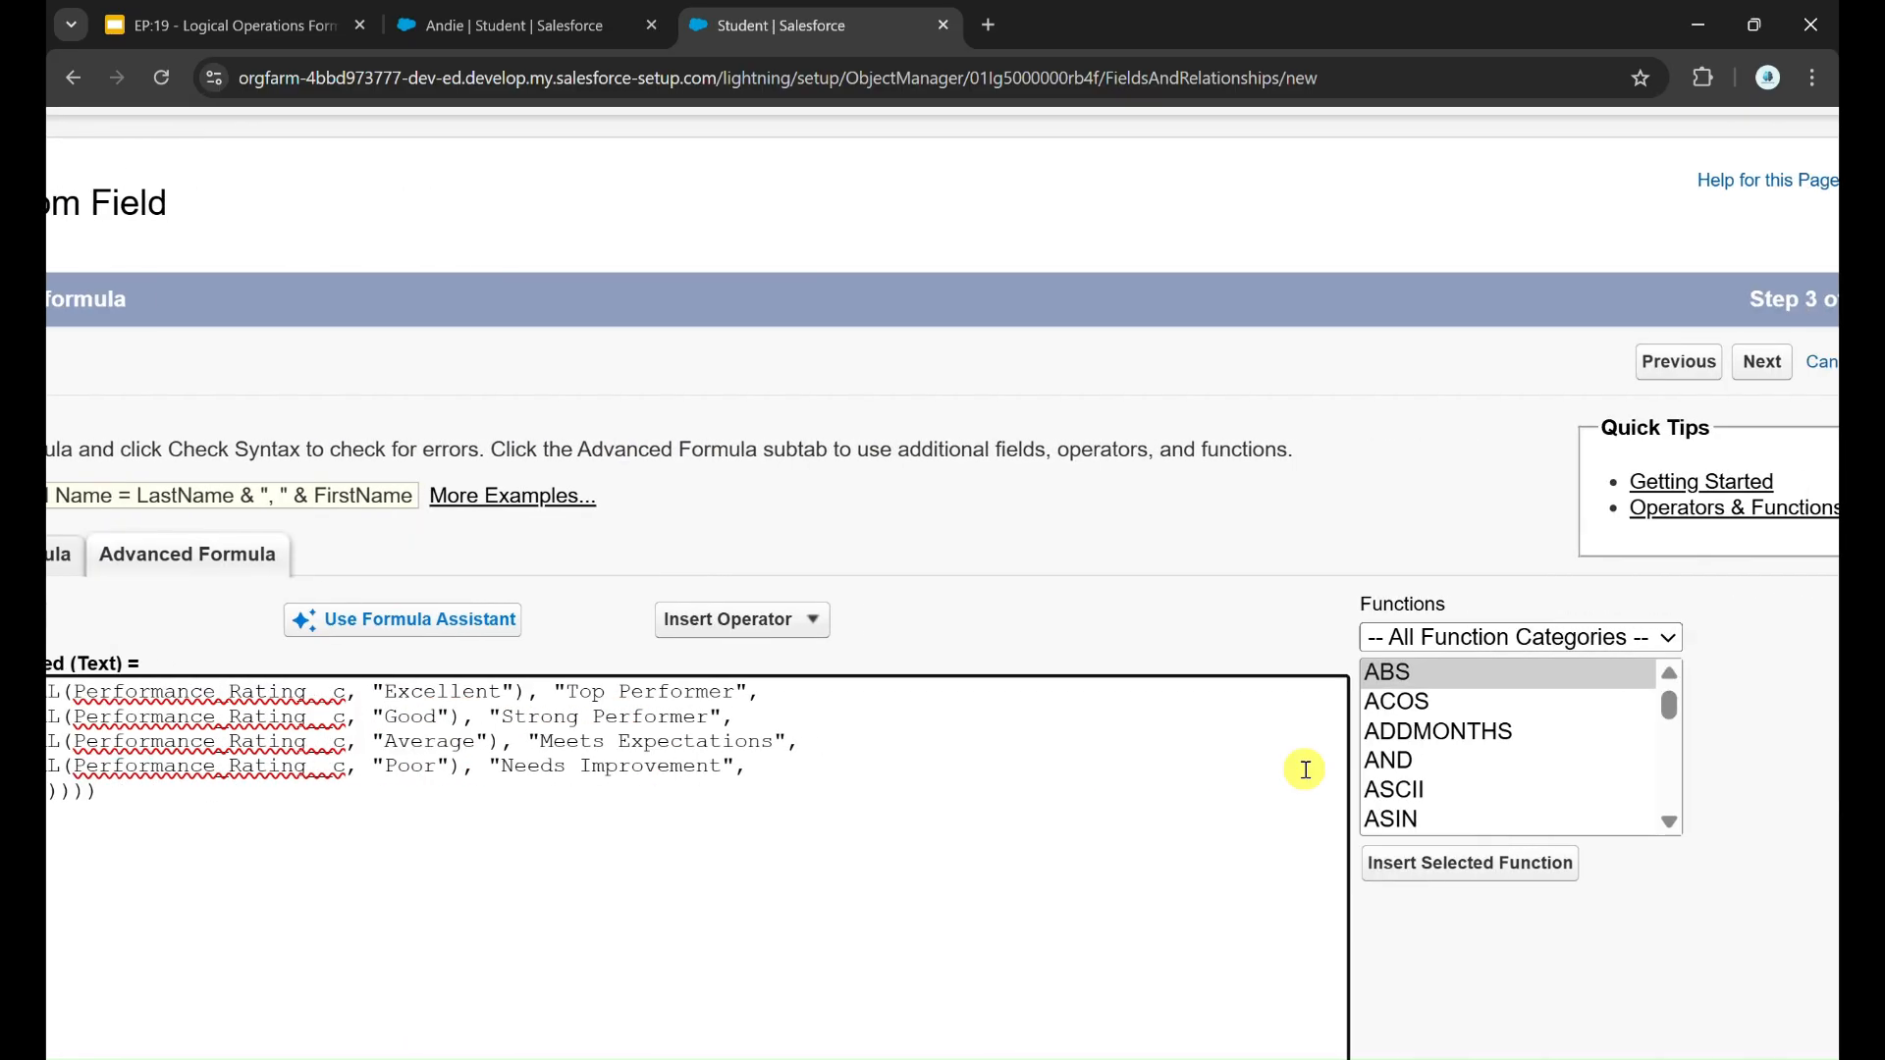
scroll(1479, 776, "down", 2)
scroll(1481, 775, "down", 1)
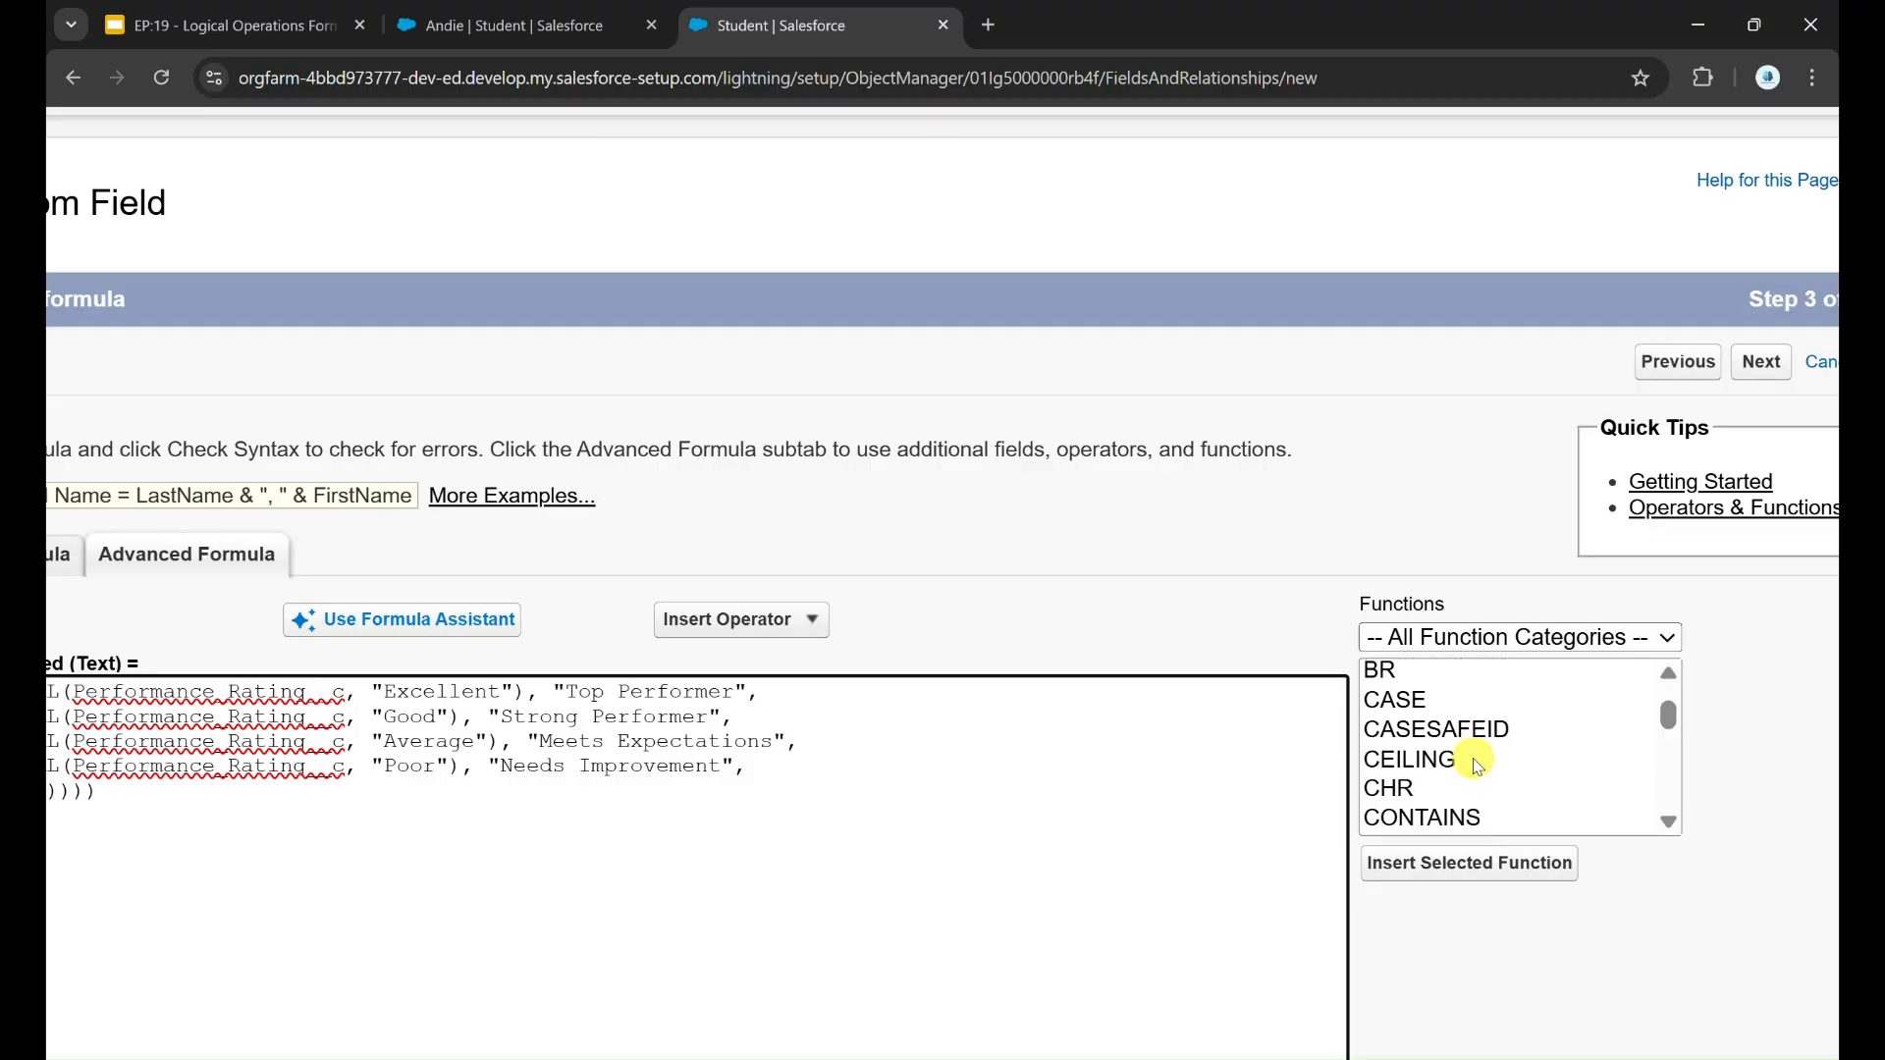
left_click(1410, 700)
scroll(1521, 889, "down", 1)
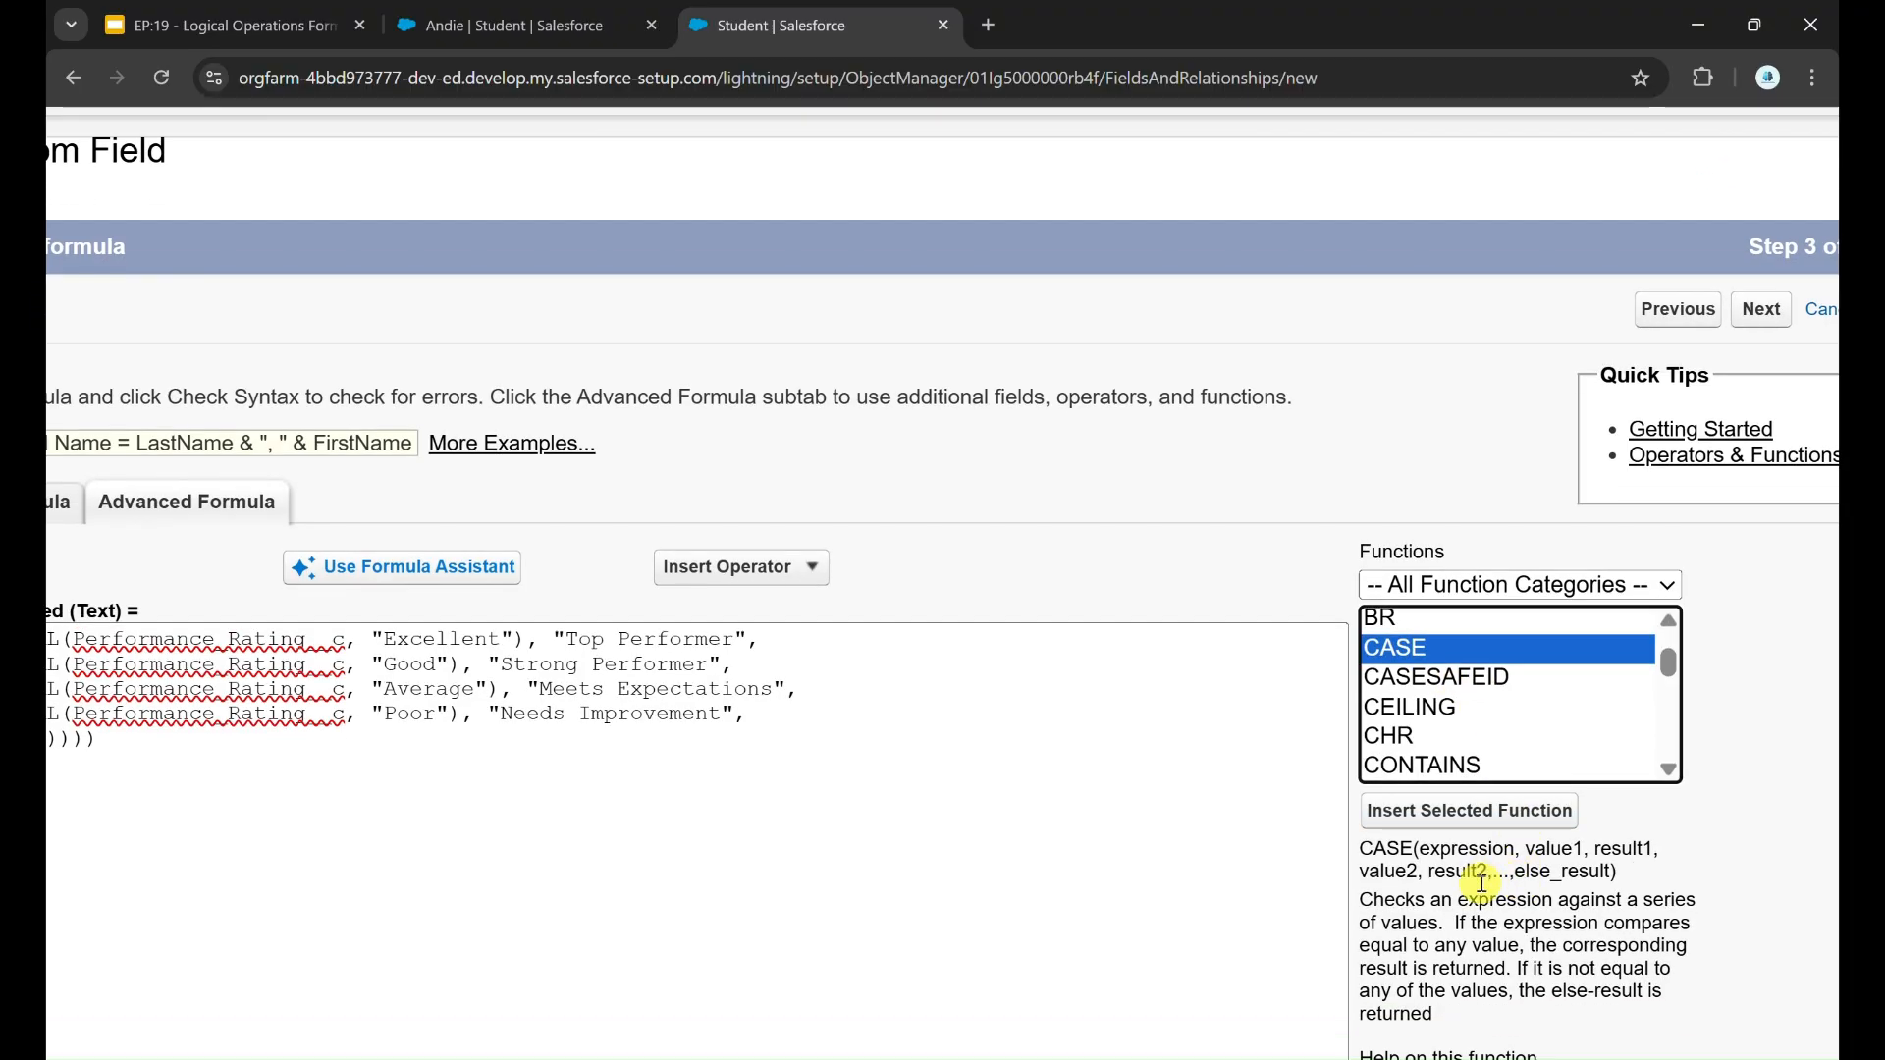
Step: Examine the arguments in the CASE syntax: the expression, the value and result pairs, and how they follow each other
scroll(1482, 882, "up", 3)
double_click(1455, 832)
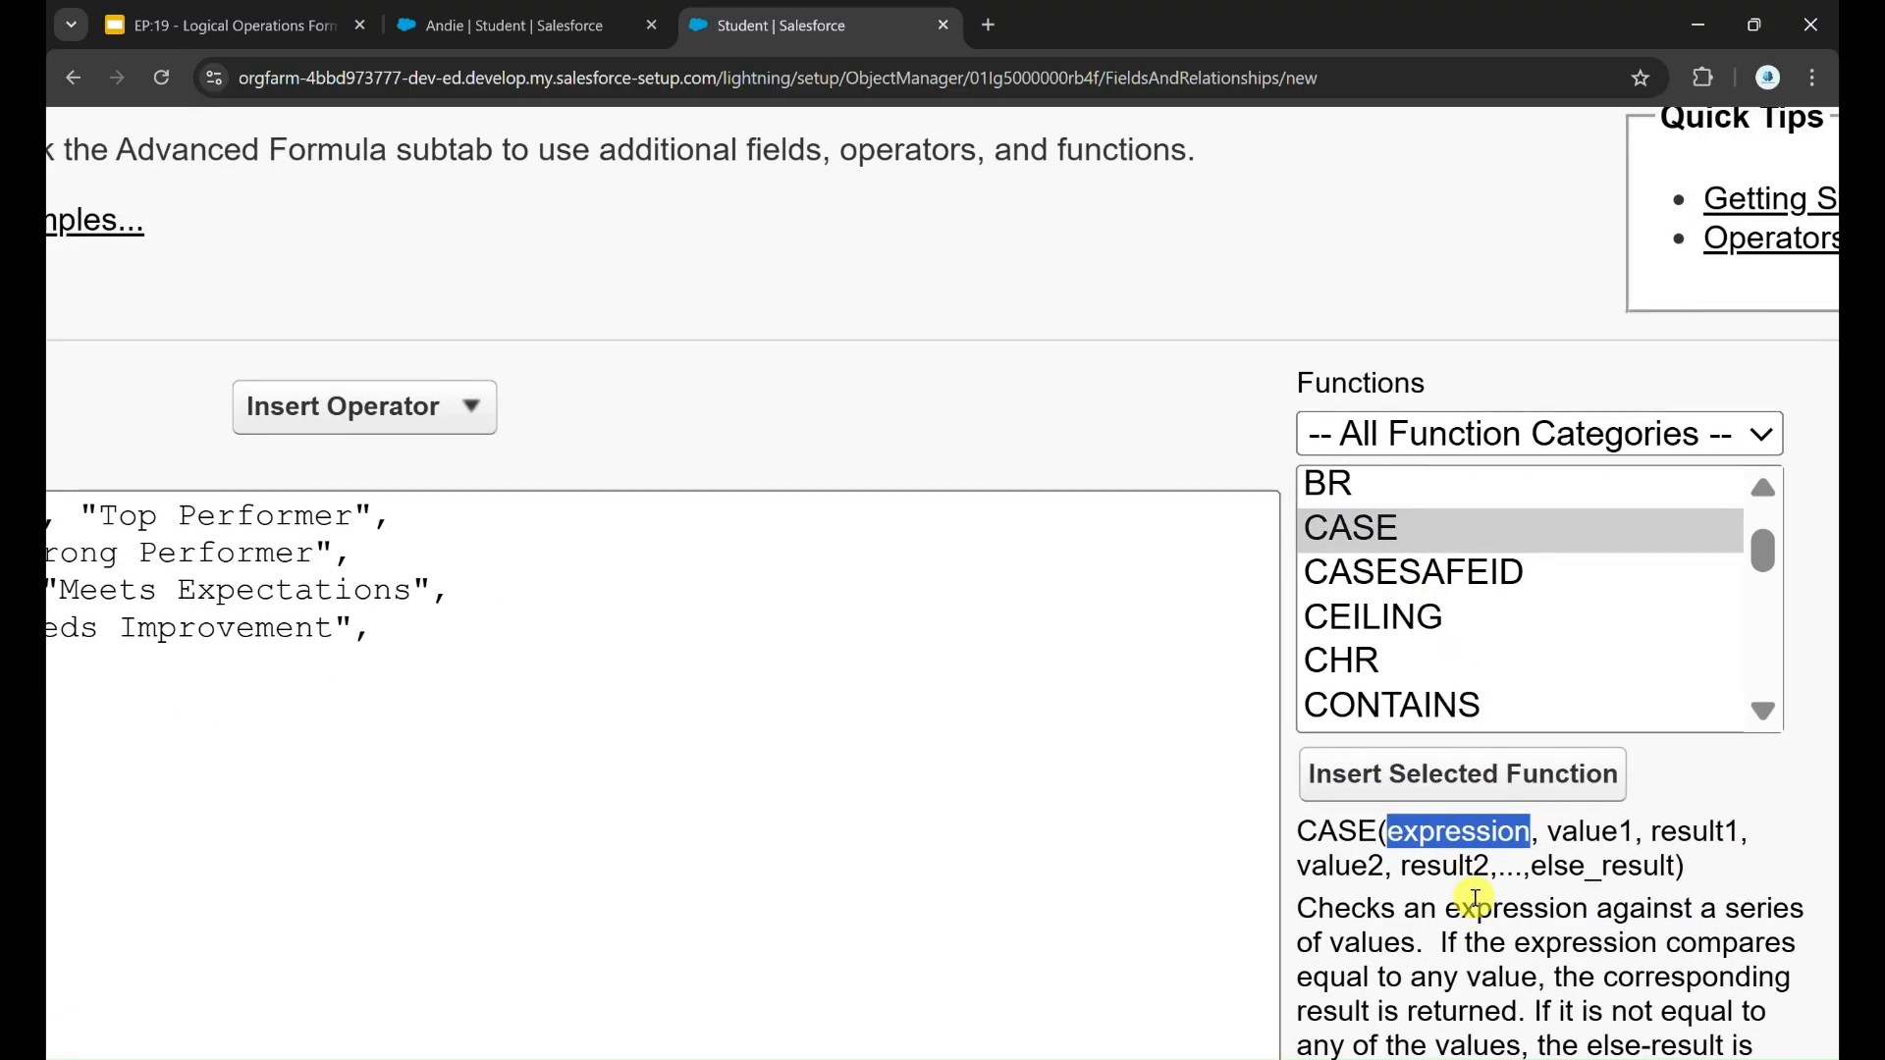
scroll(1480, 908, "right", 1)
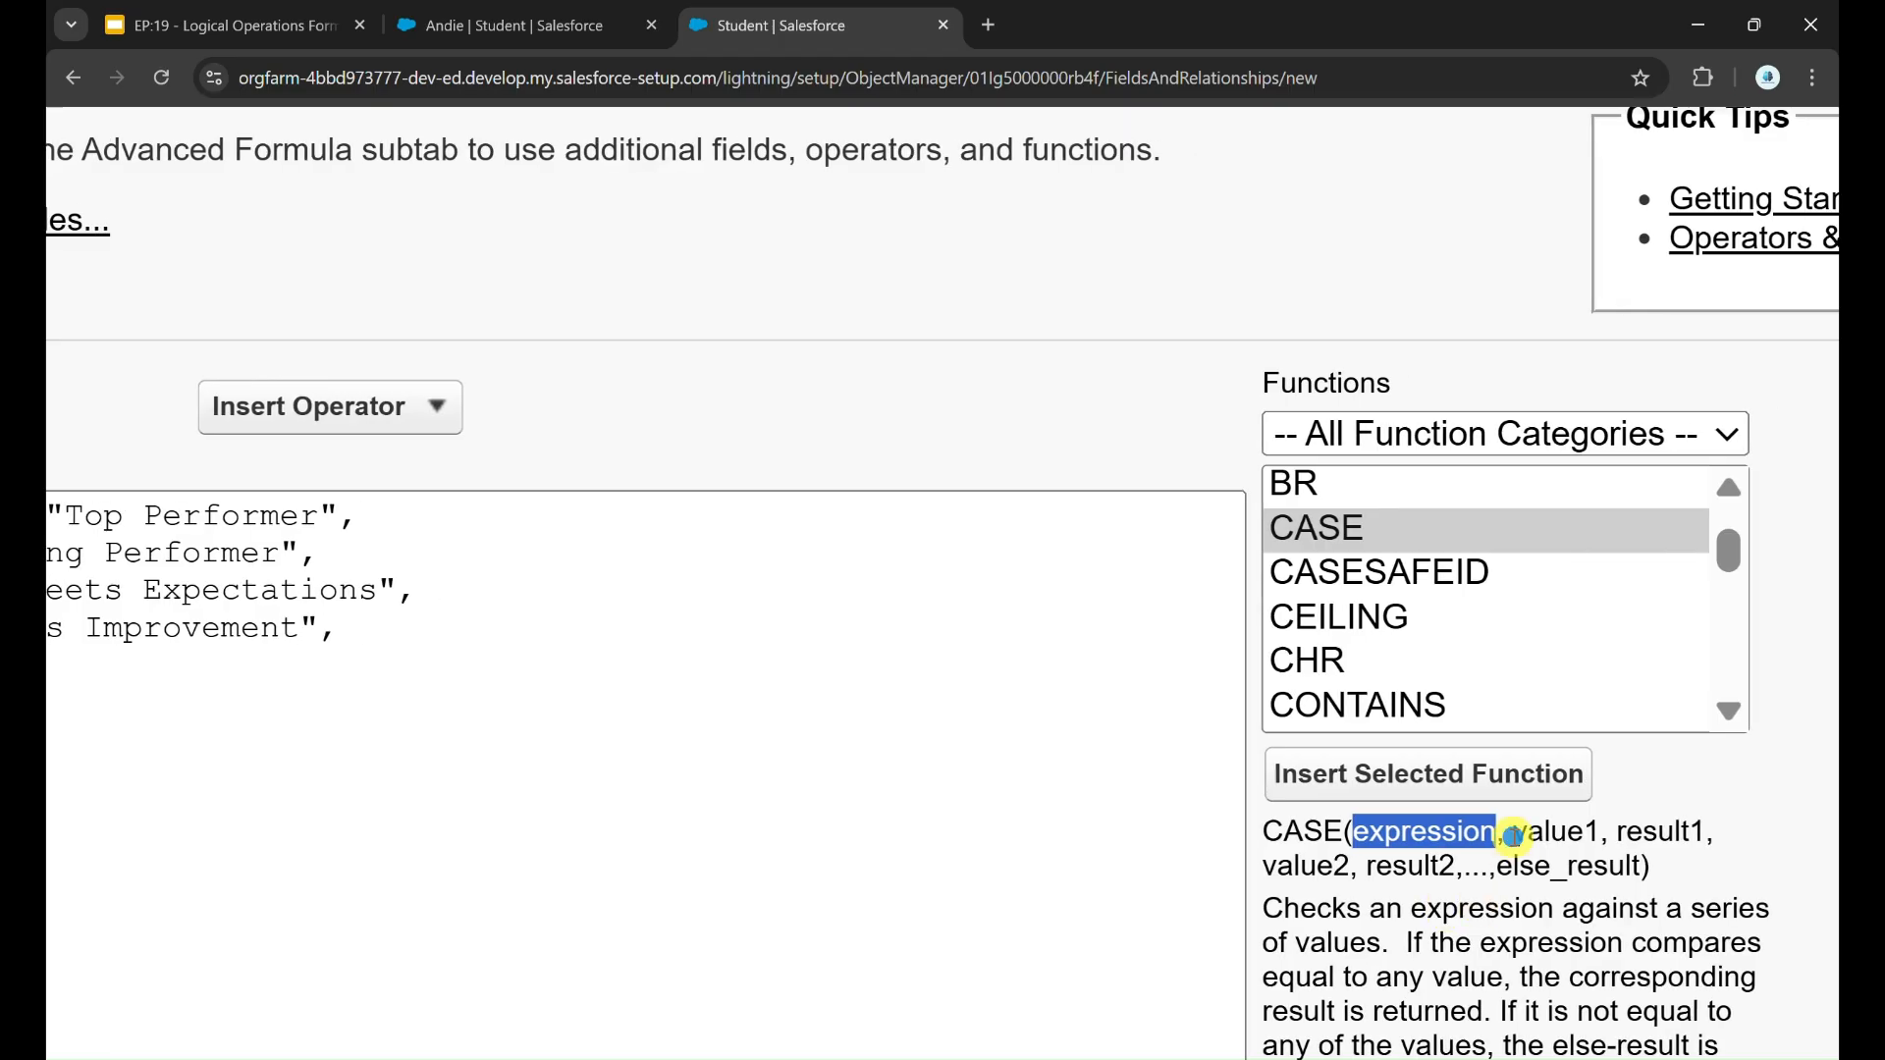
left_click_drag(1513, 835, 1593, 835)
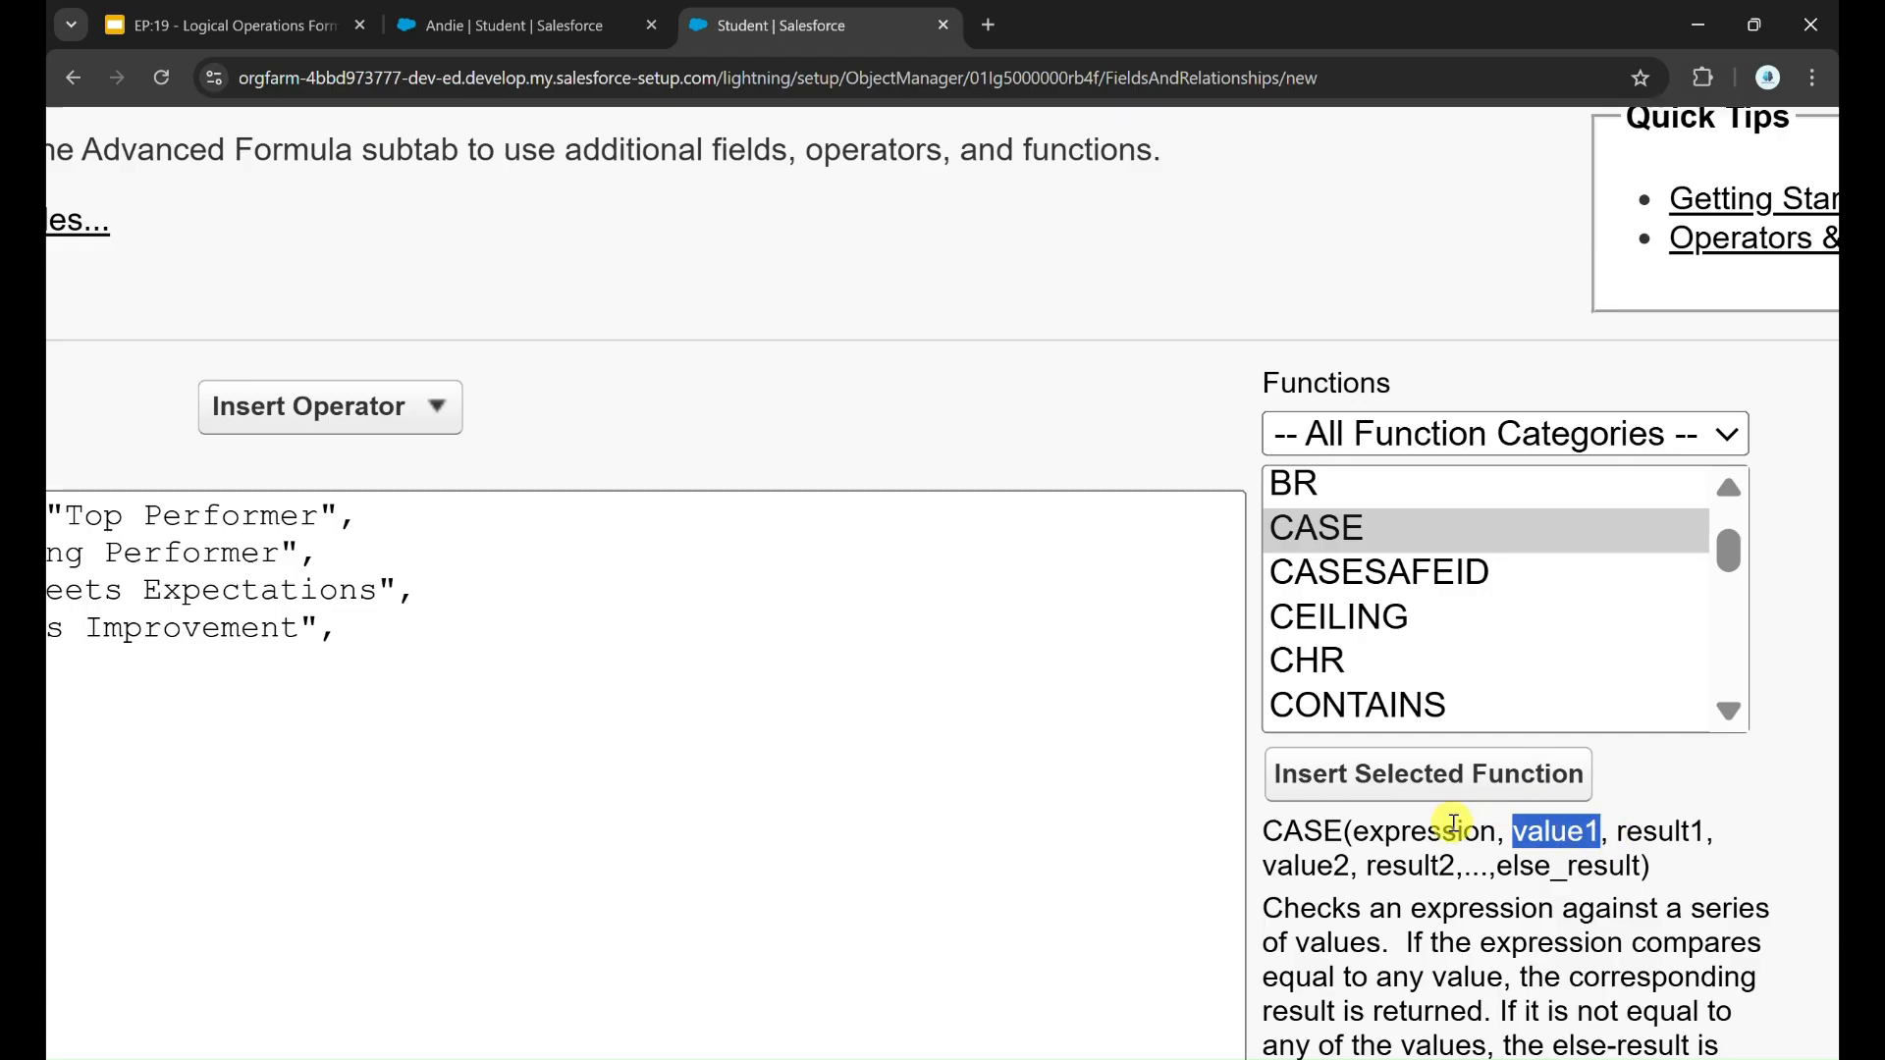
double_click(1559, 835)
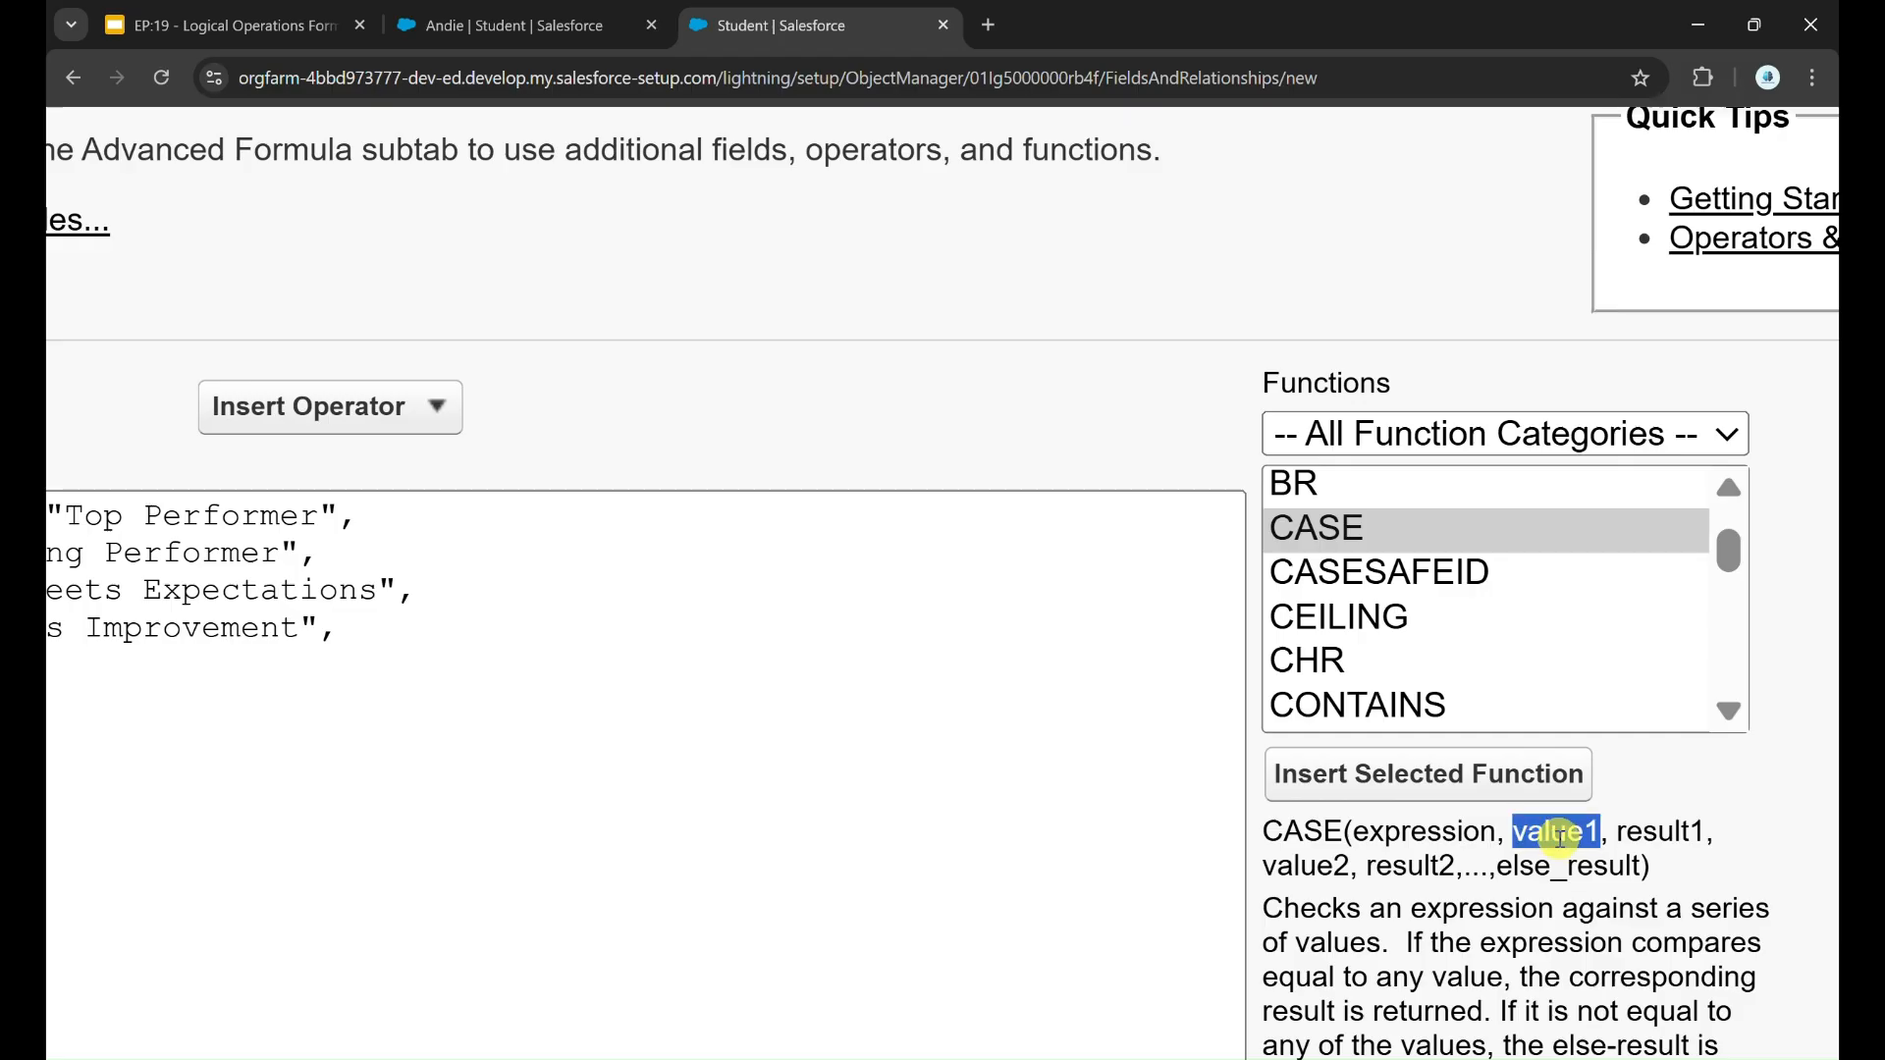
double_click(1463, 835)
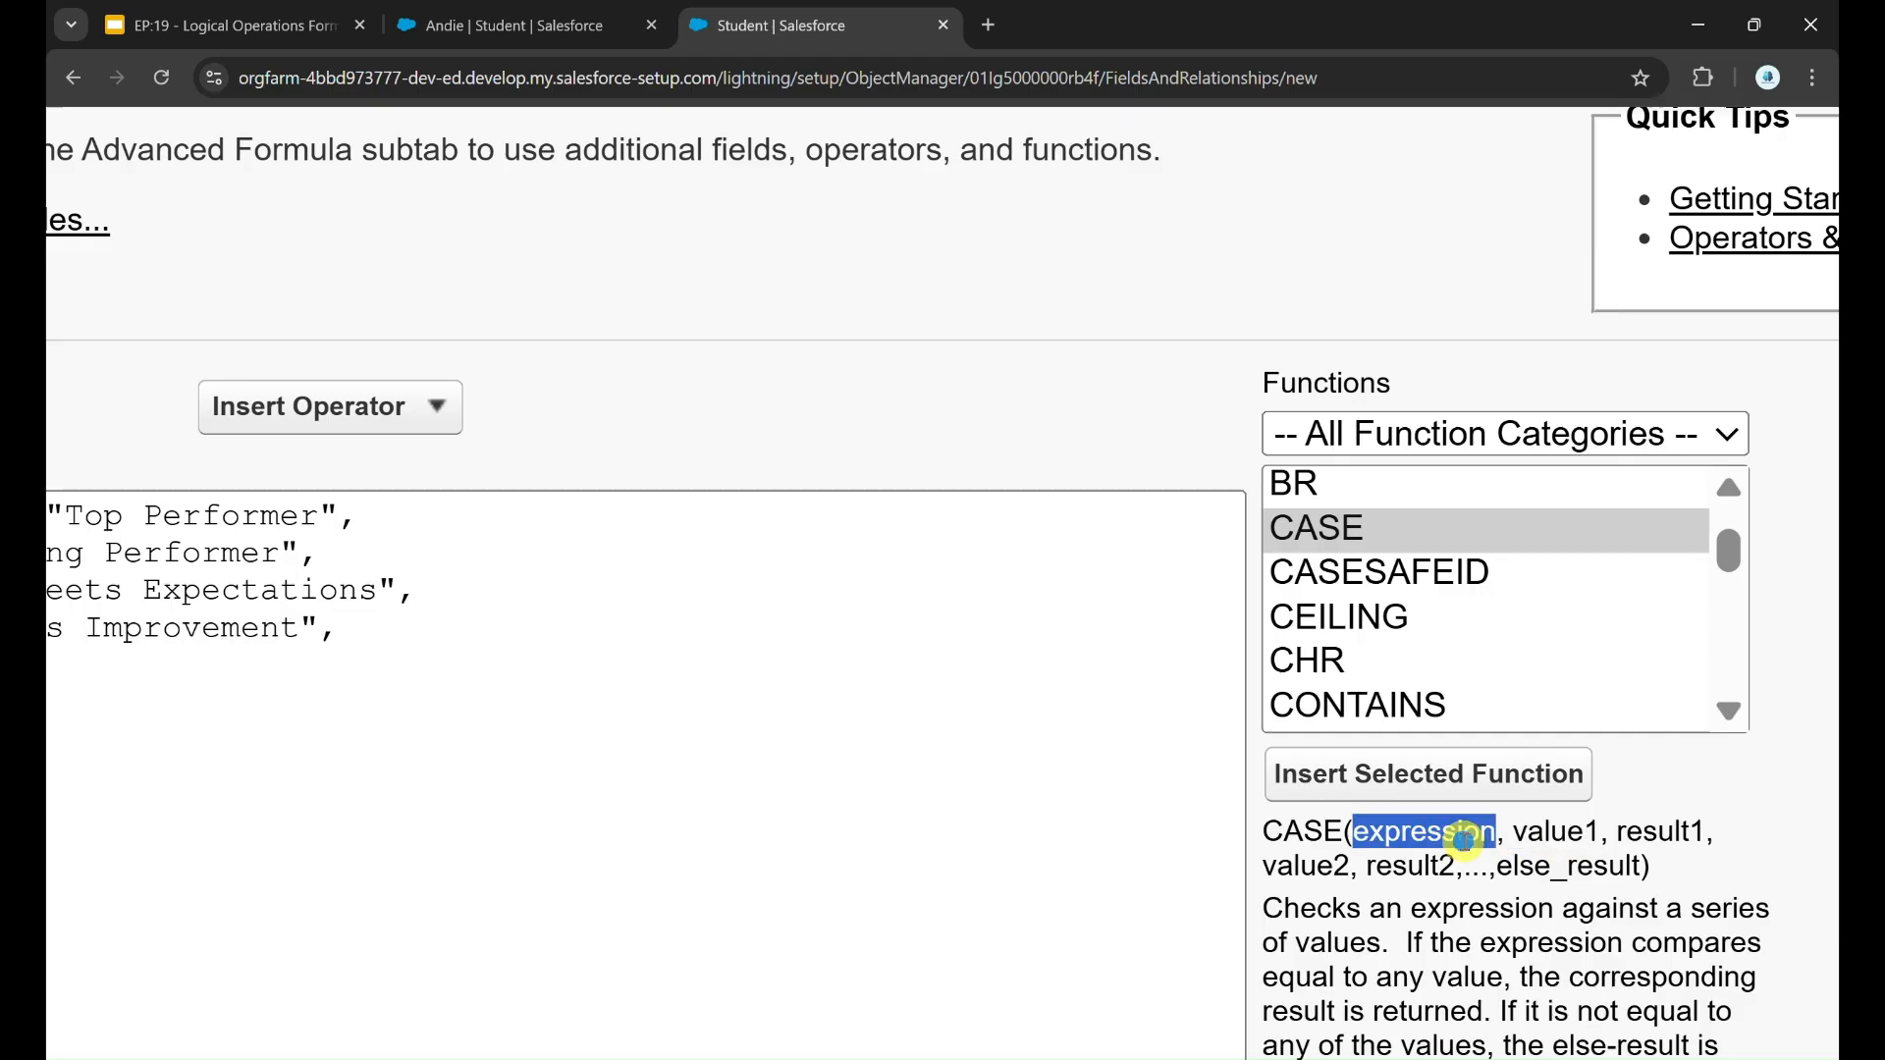
double_click(1531, 834)
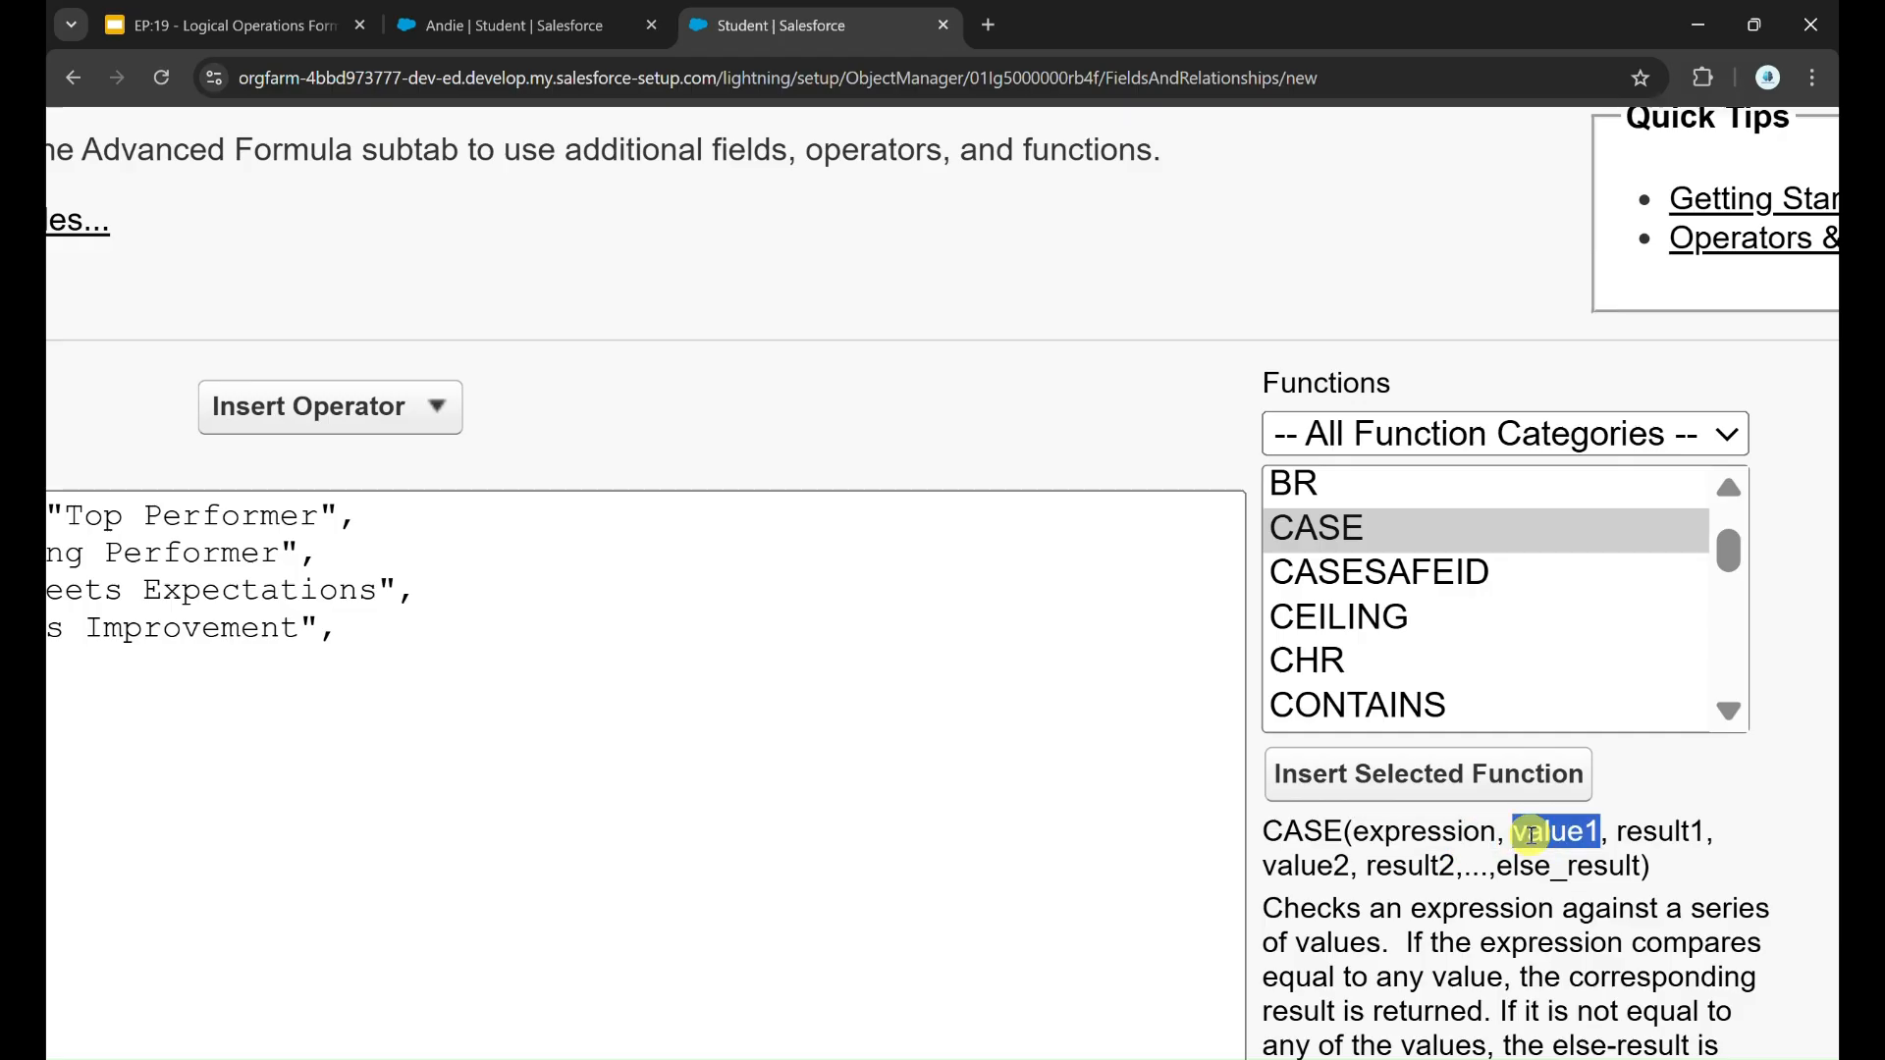
double_click(1644, 834)
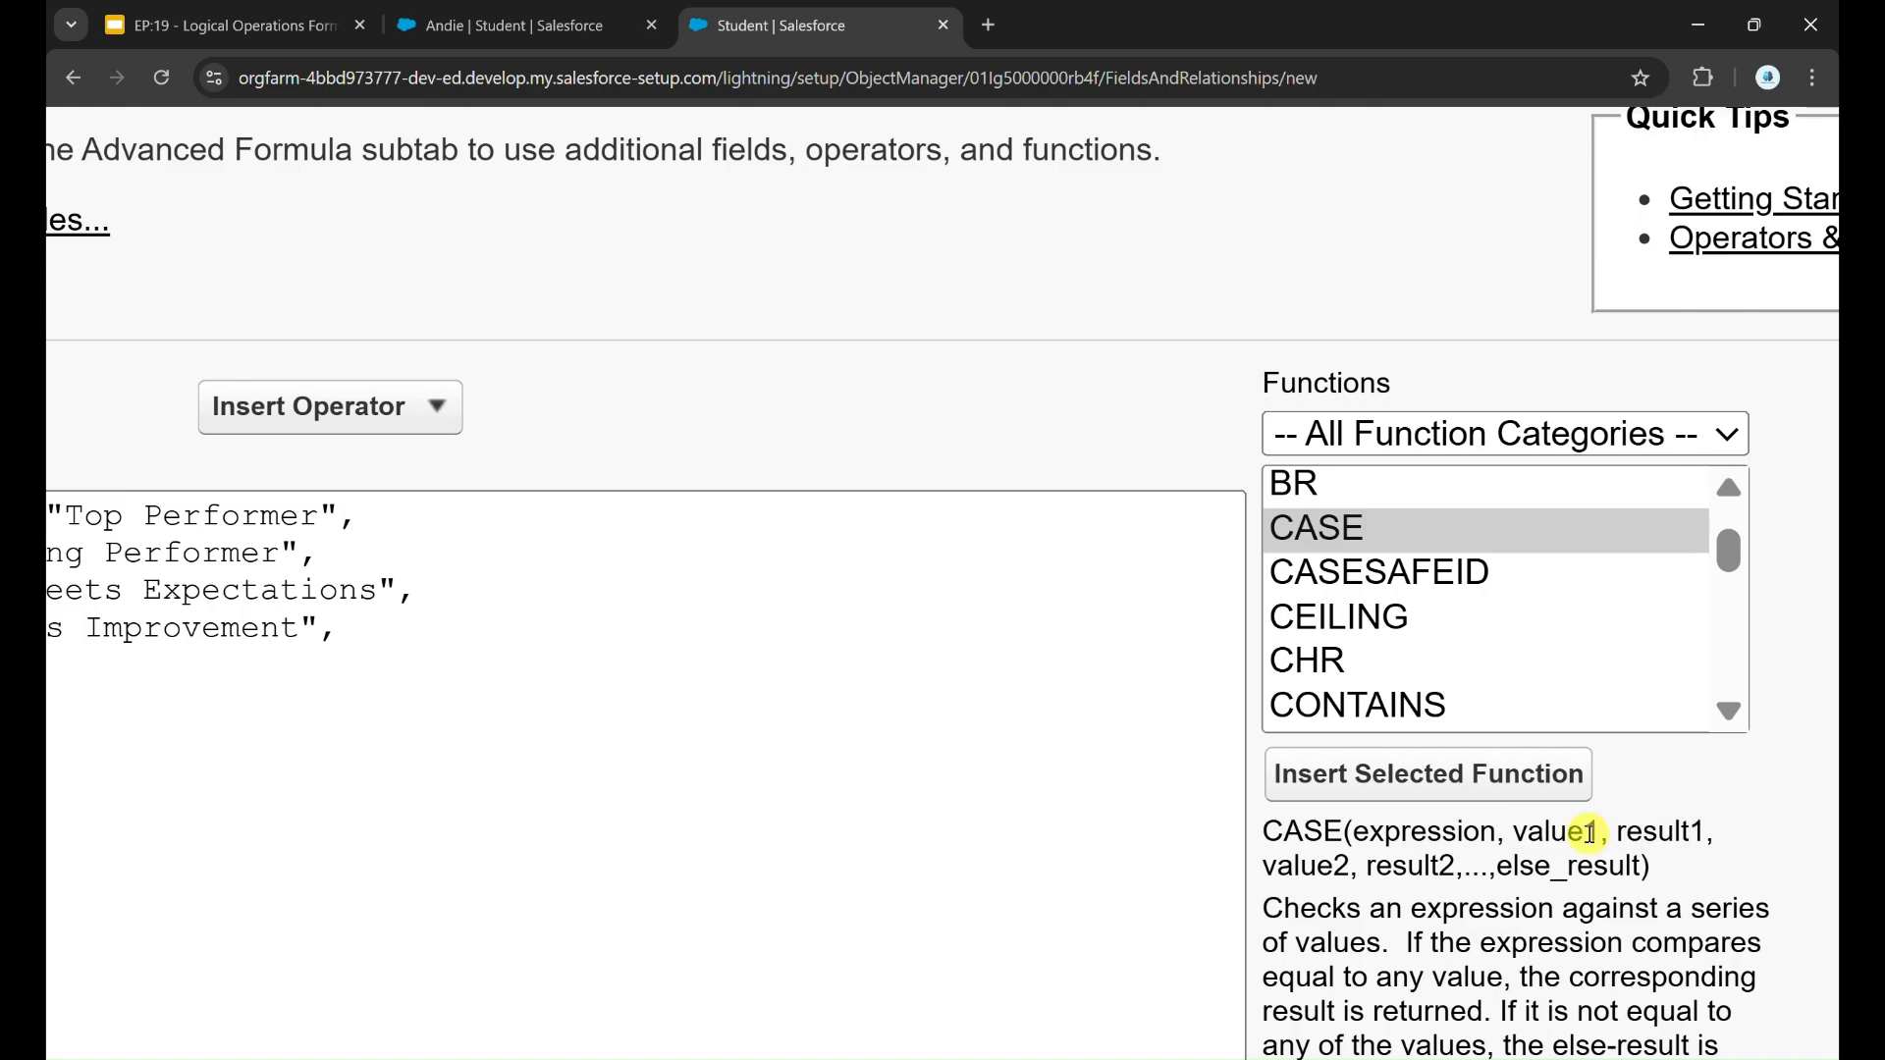
double_click(1592, 834)
left_click_drag(1361, 863, 1282, 866)
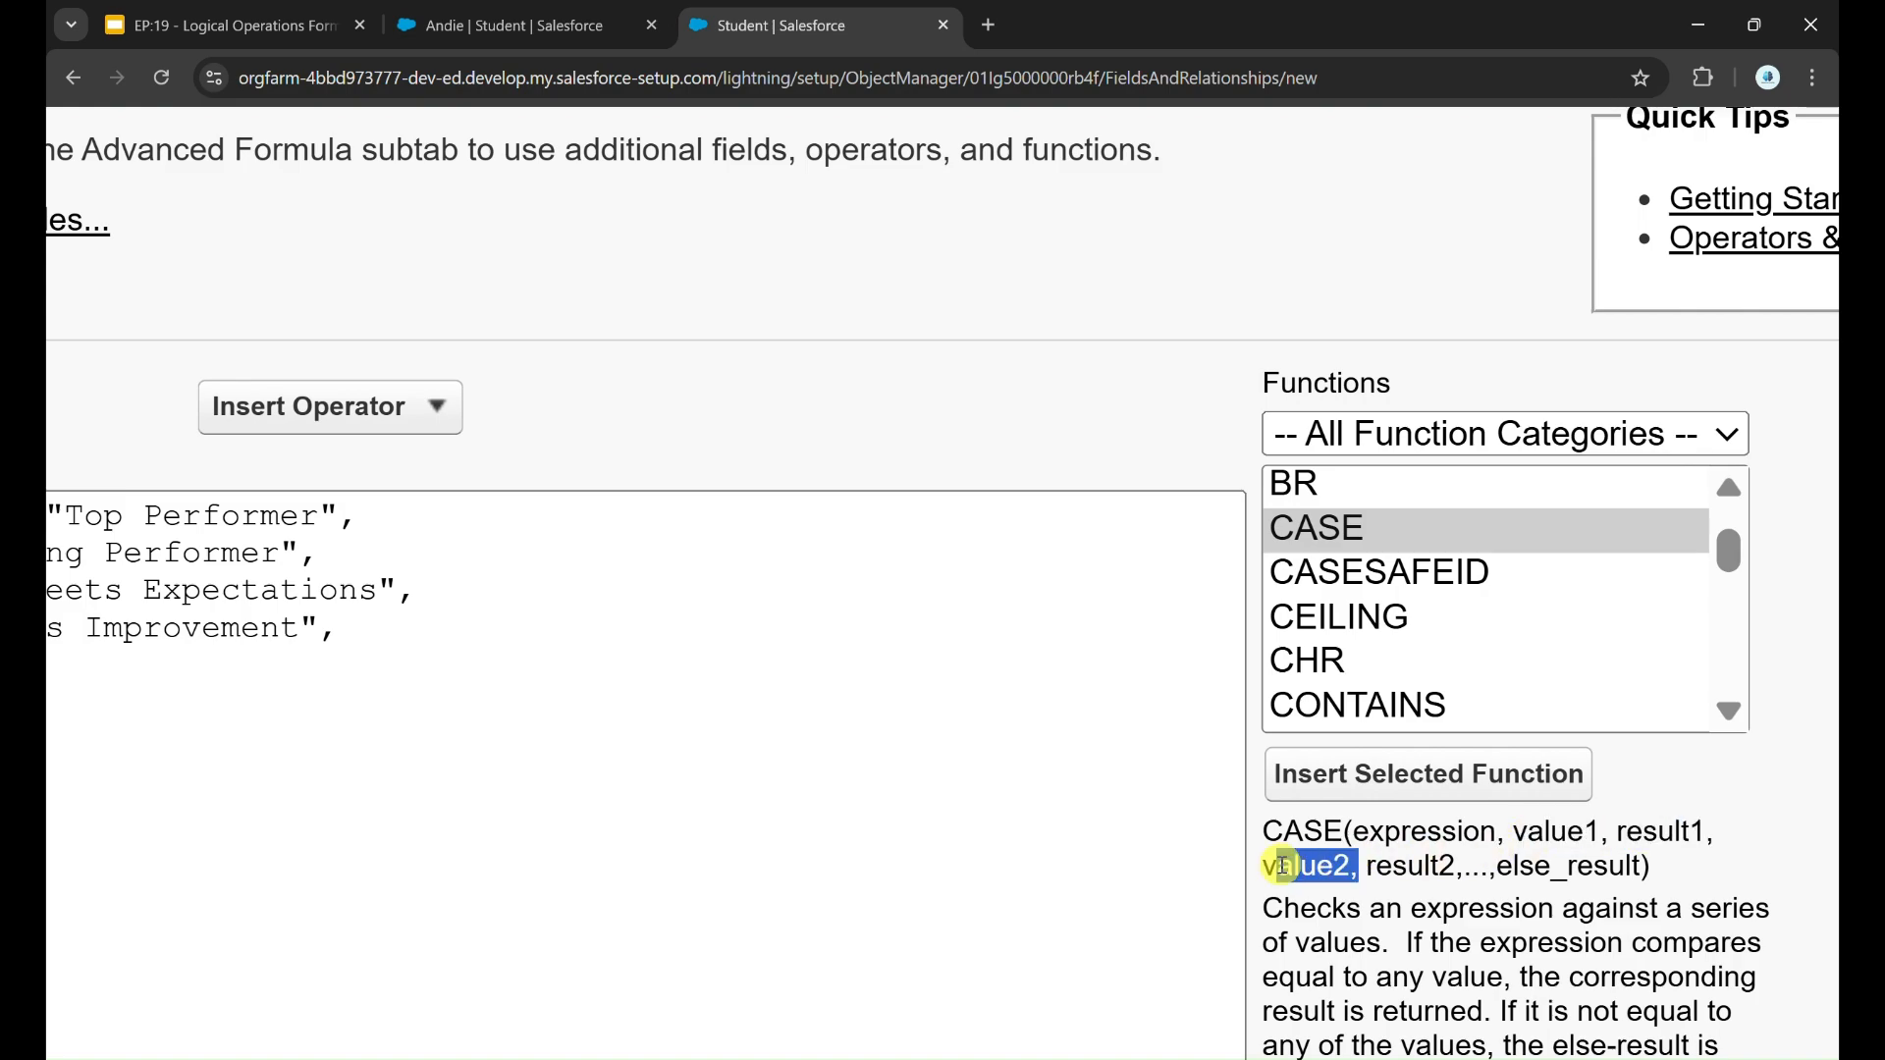
left_click(1333, 868)
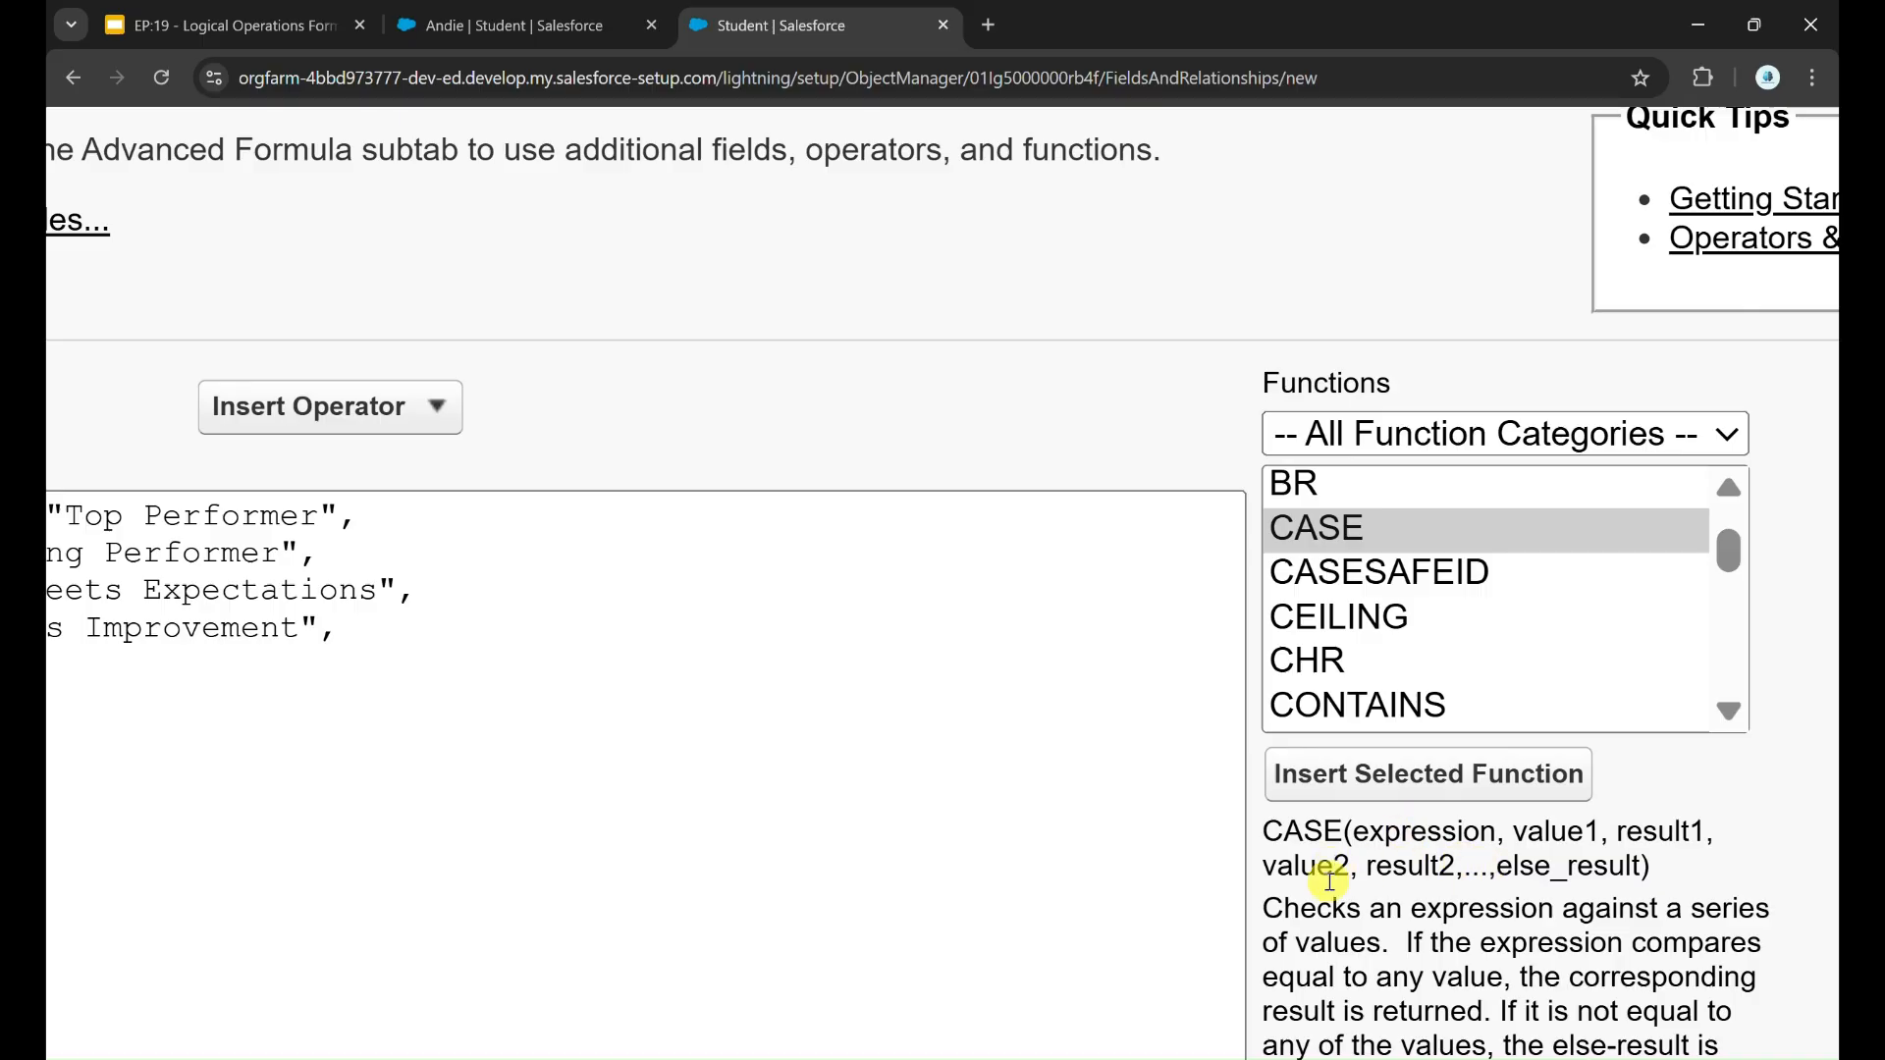
Step: Clear the nested IF formula for Rating Displayed and insert the CASE function template instead
left_click_drag(1498, 867, 1647, 856)
scroll(959, 850, "left", 6)
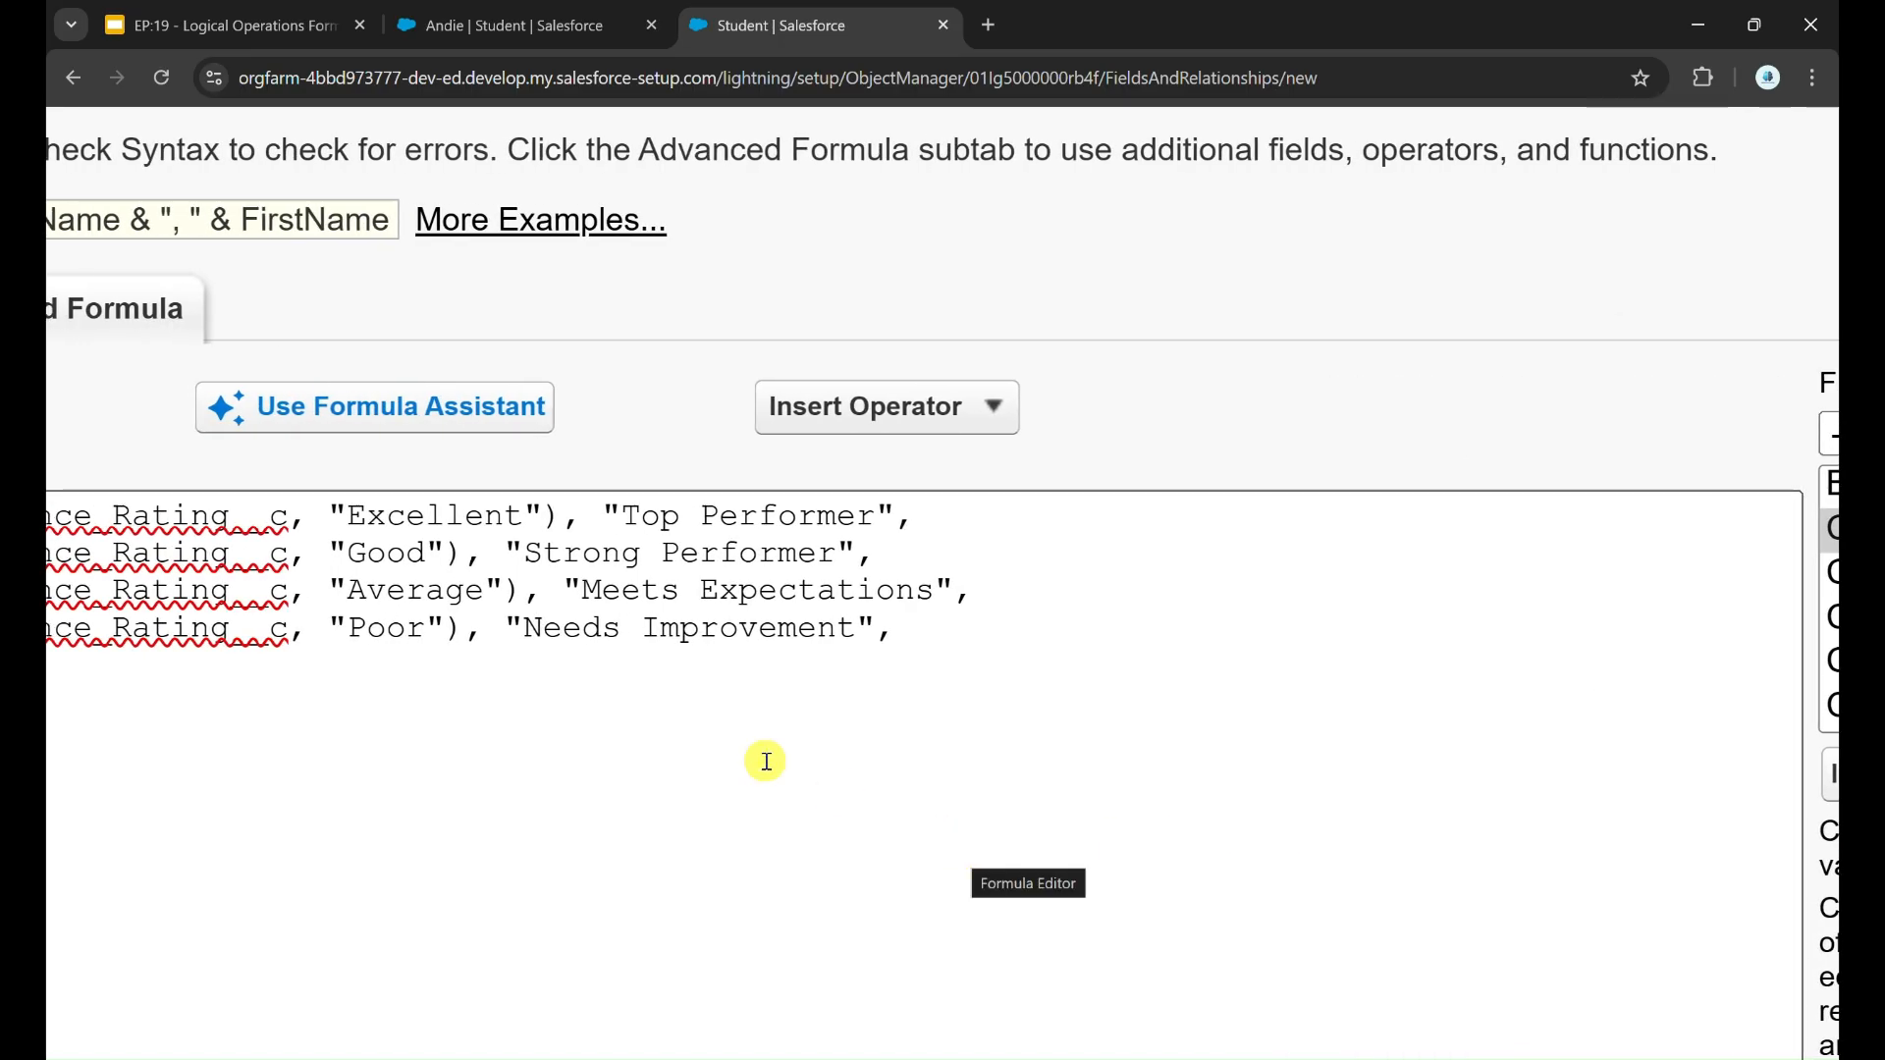
key("ctrl+a")
key("BackSpace")
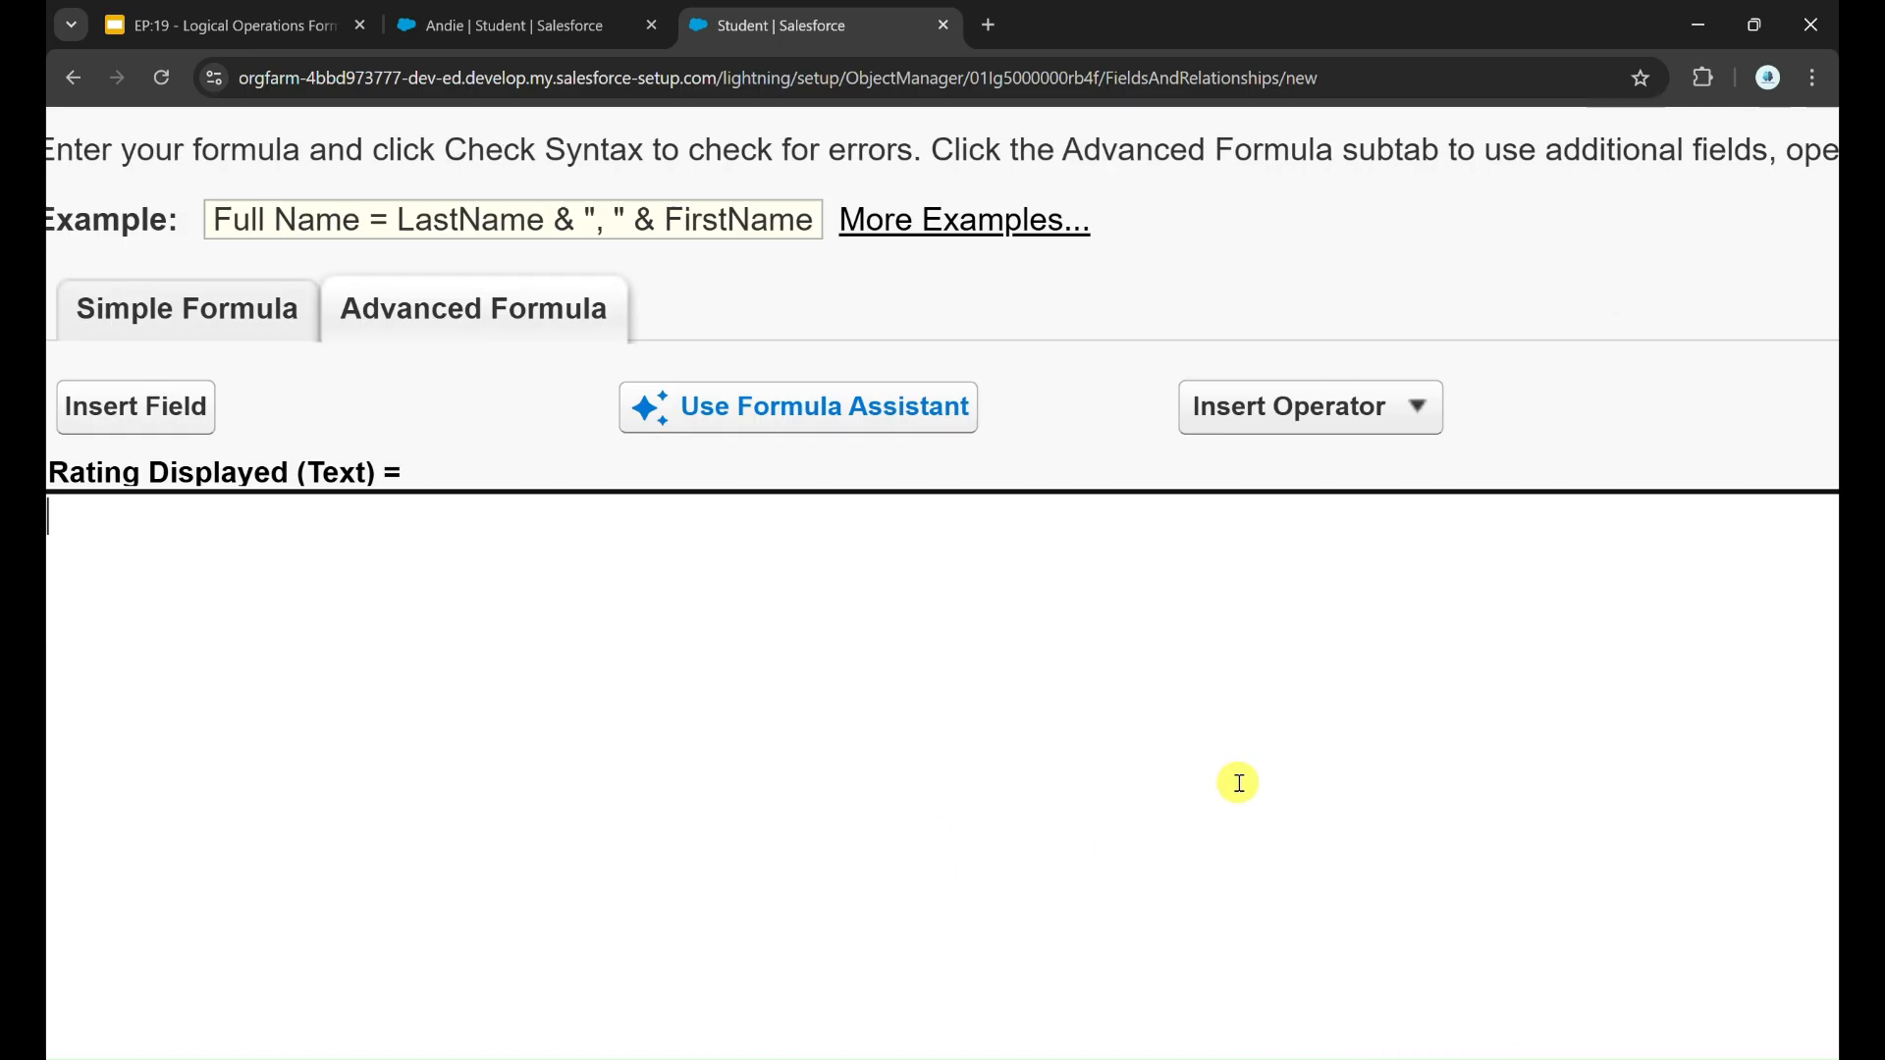
scroll(1238, 783, "down", 5)
left_click(1634, 786)
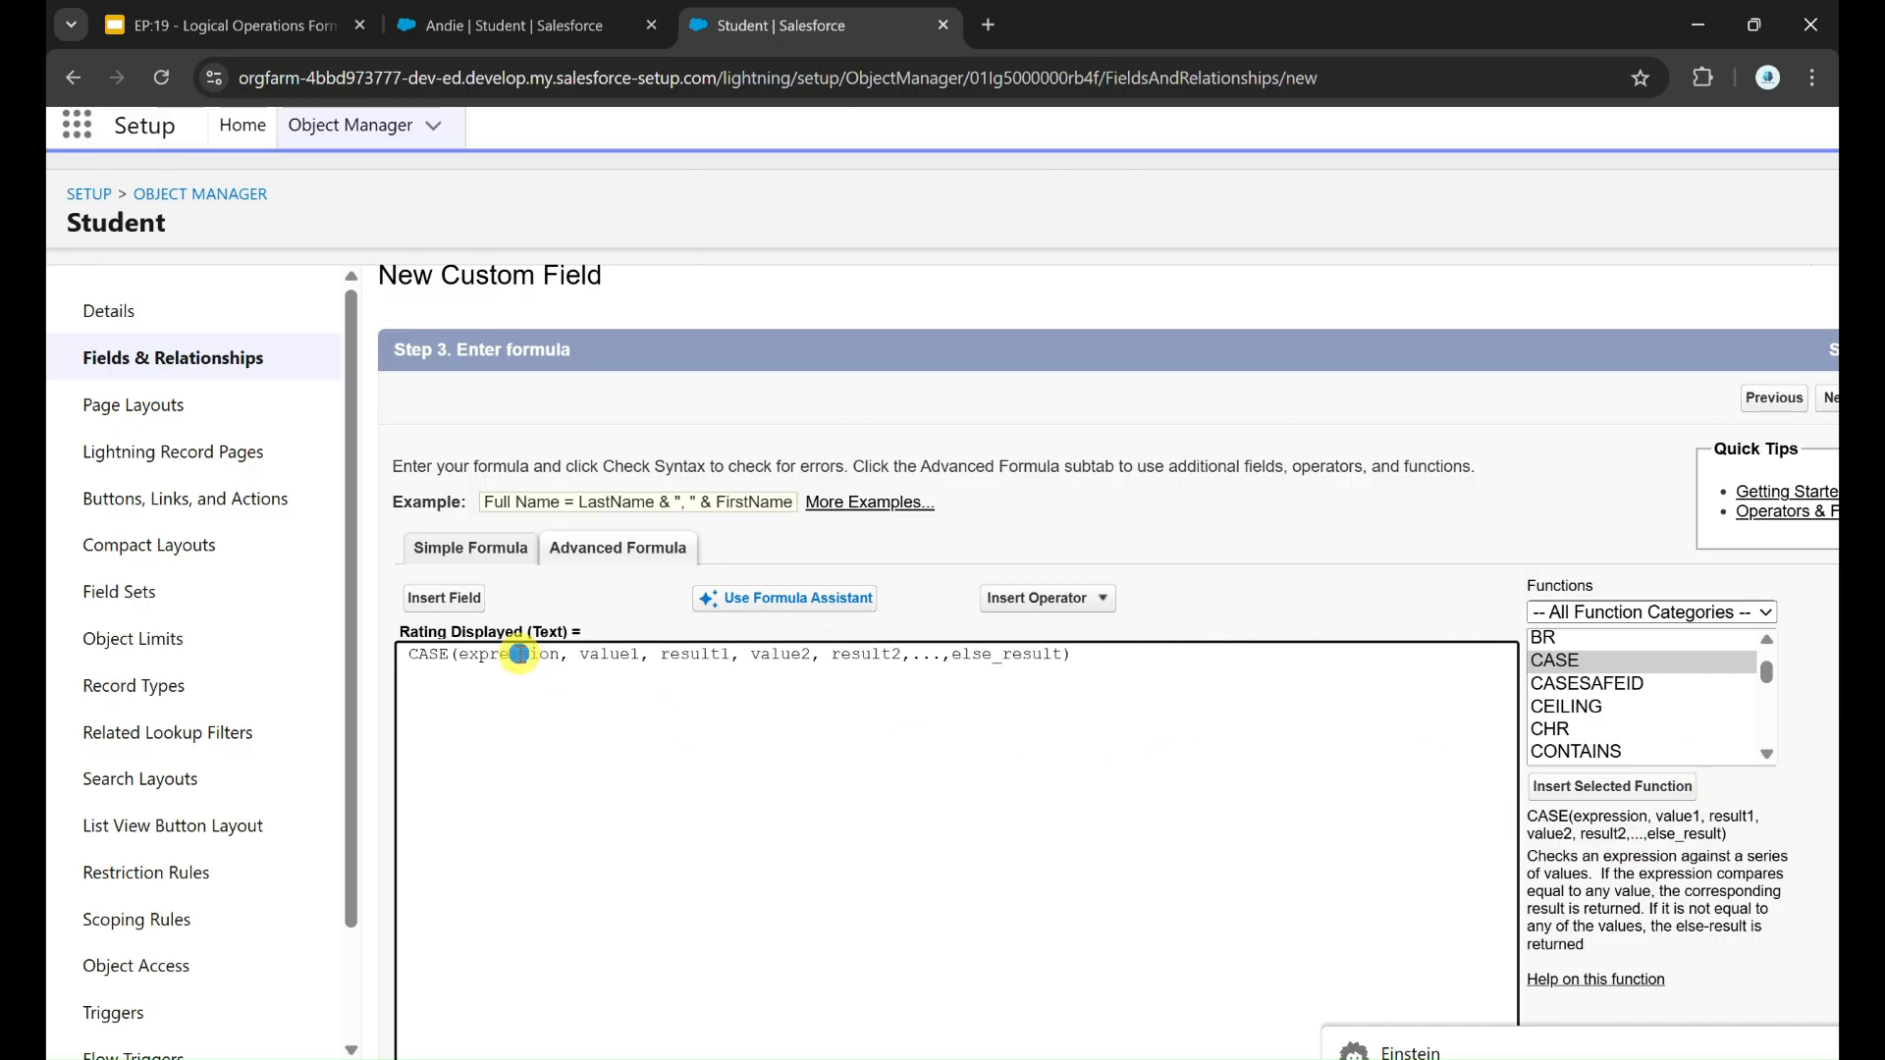
Step: Replace the expression placeholder in the CASE function with Performance_Rating__c
double_click(519, 654)
key("BackSpace")
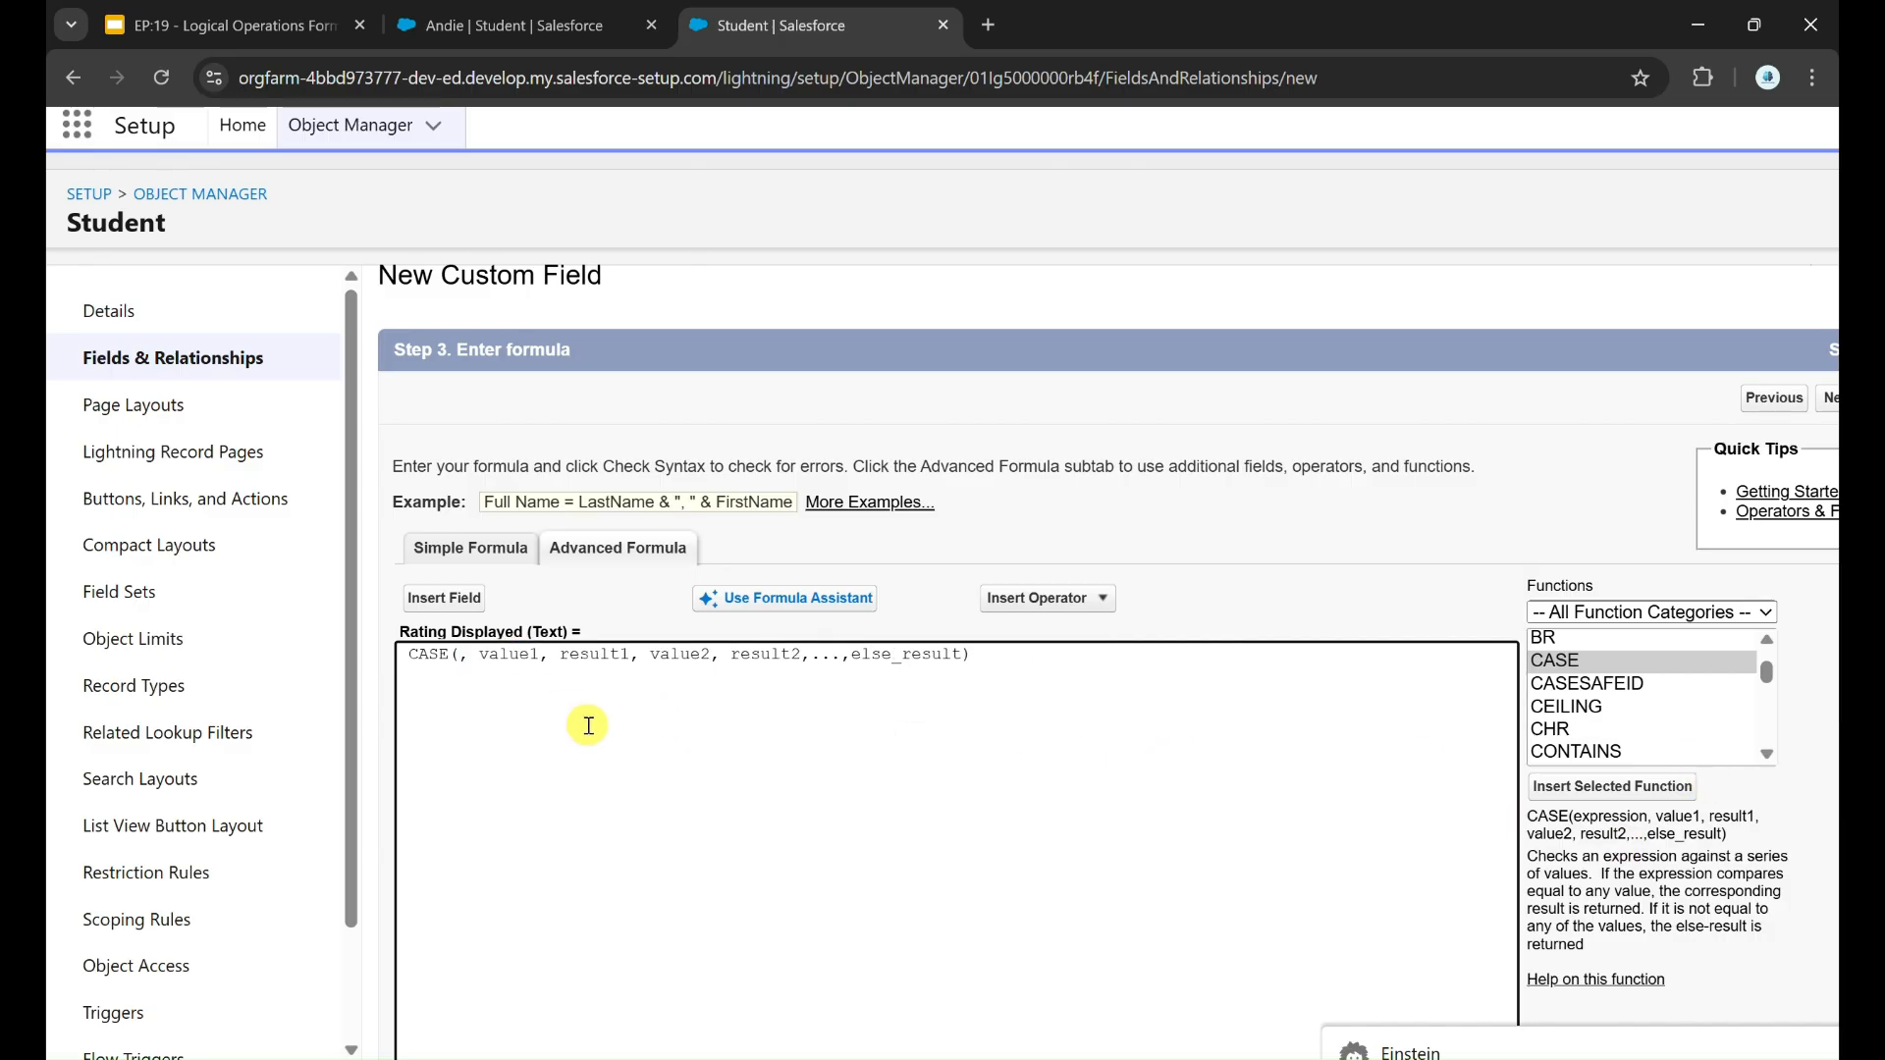
type("Performance_Rating__c")
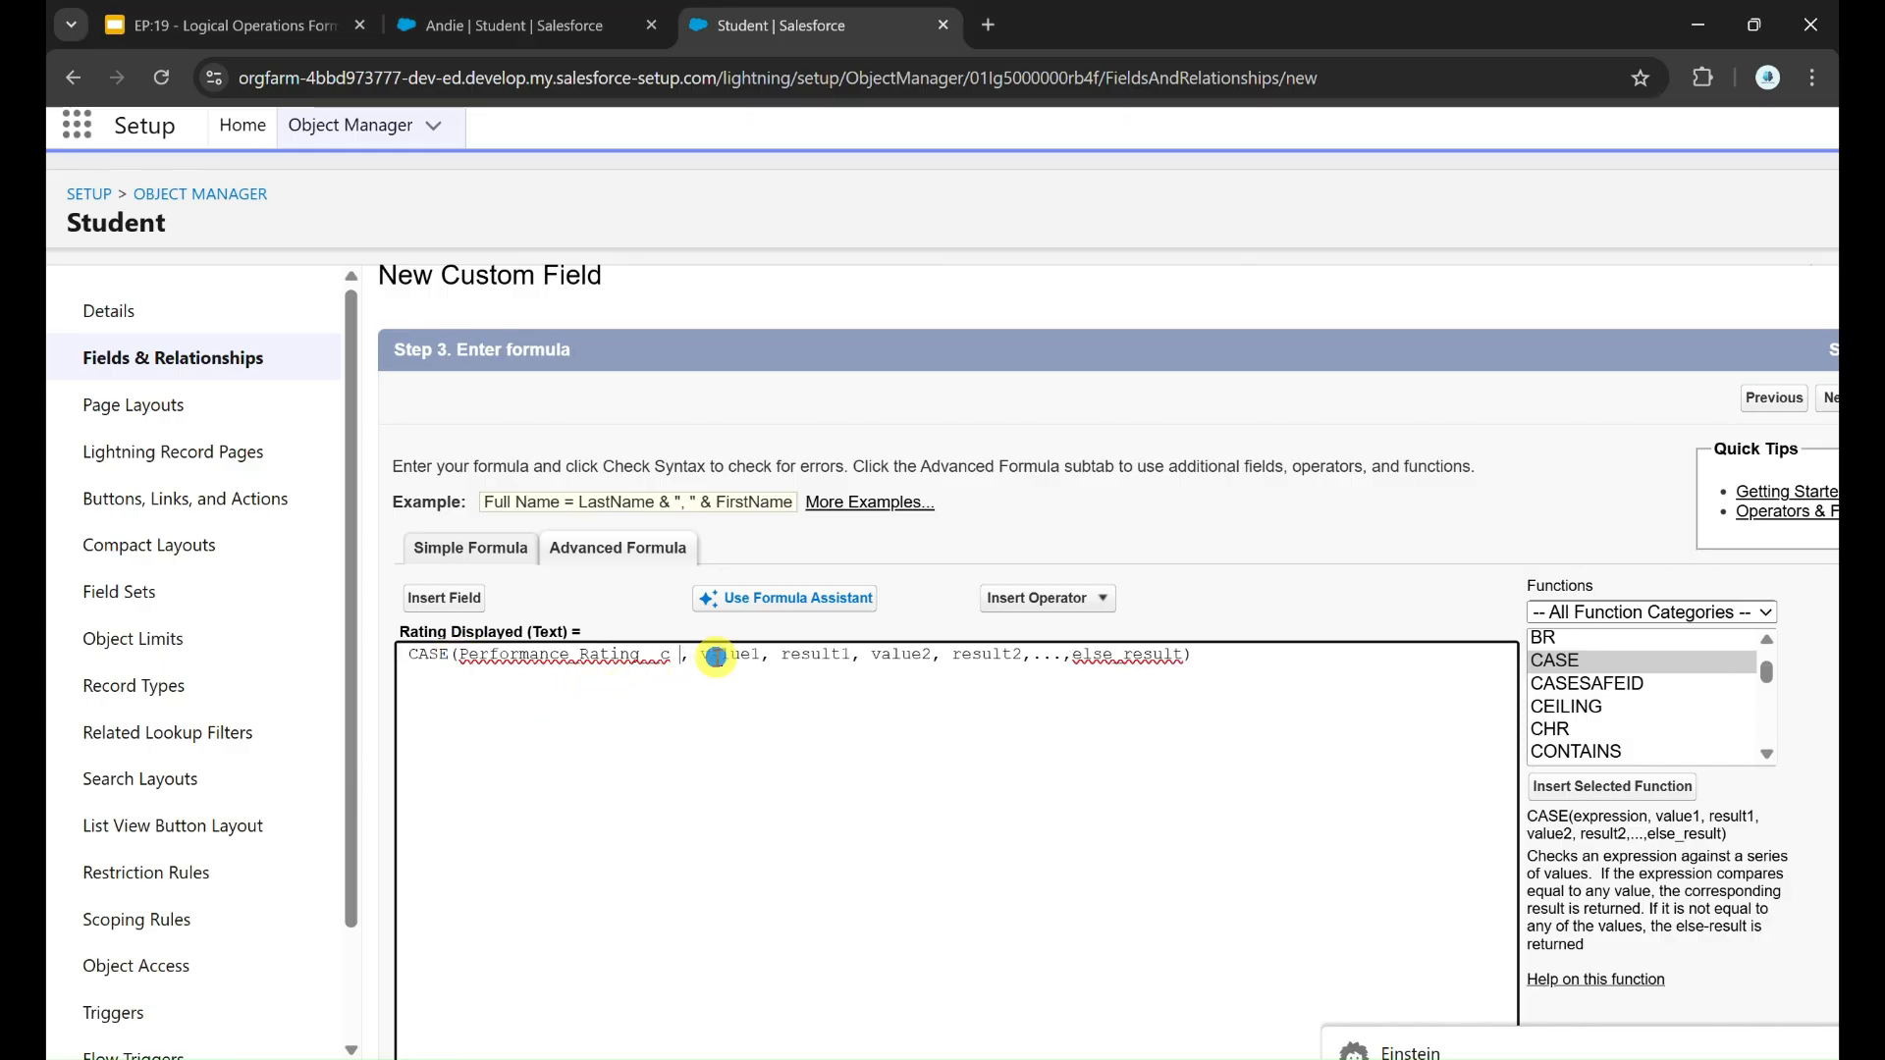
Step: Replace value1 in the CASE formula with "Excellent", checking the Performance Rating options on the student record
double_click(728, 654)
type("\"")
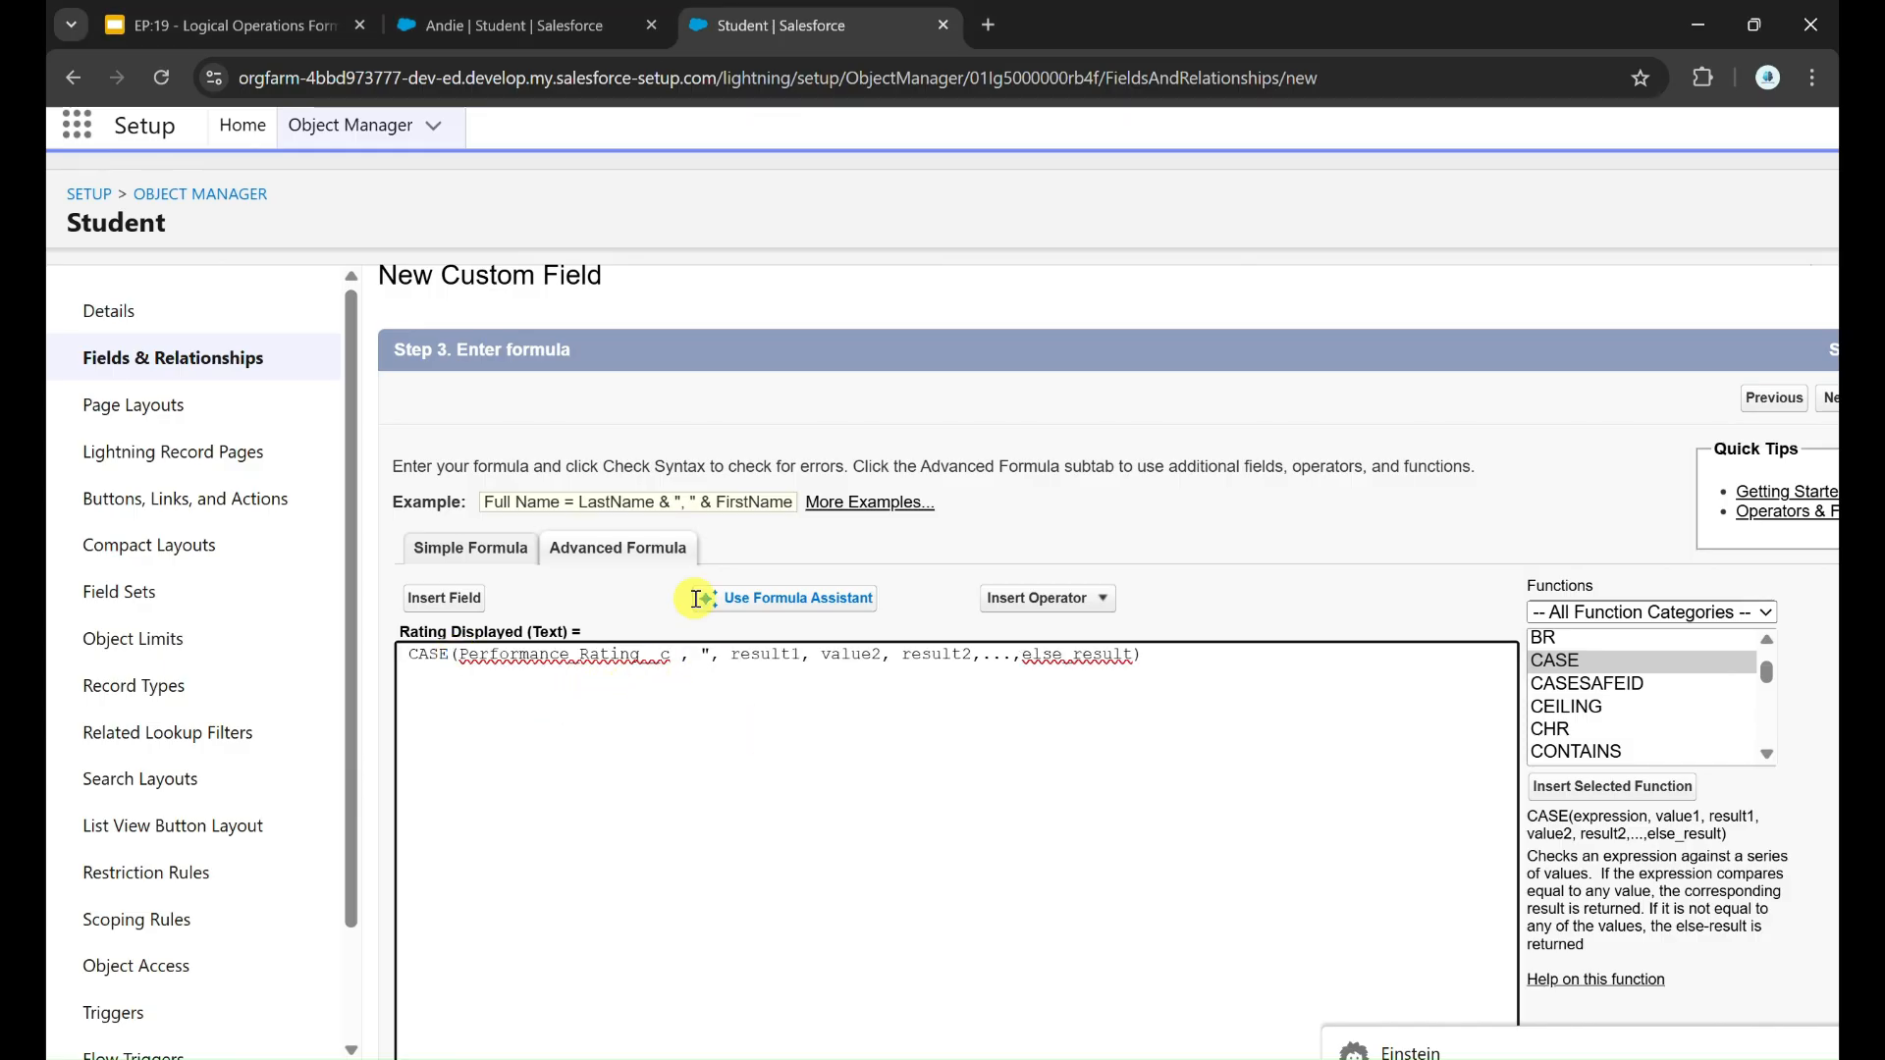
left_click(498, 13)
left_click(324, 574)
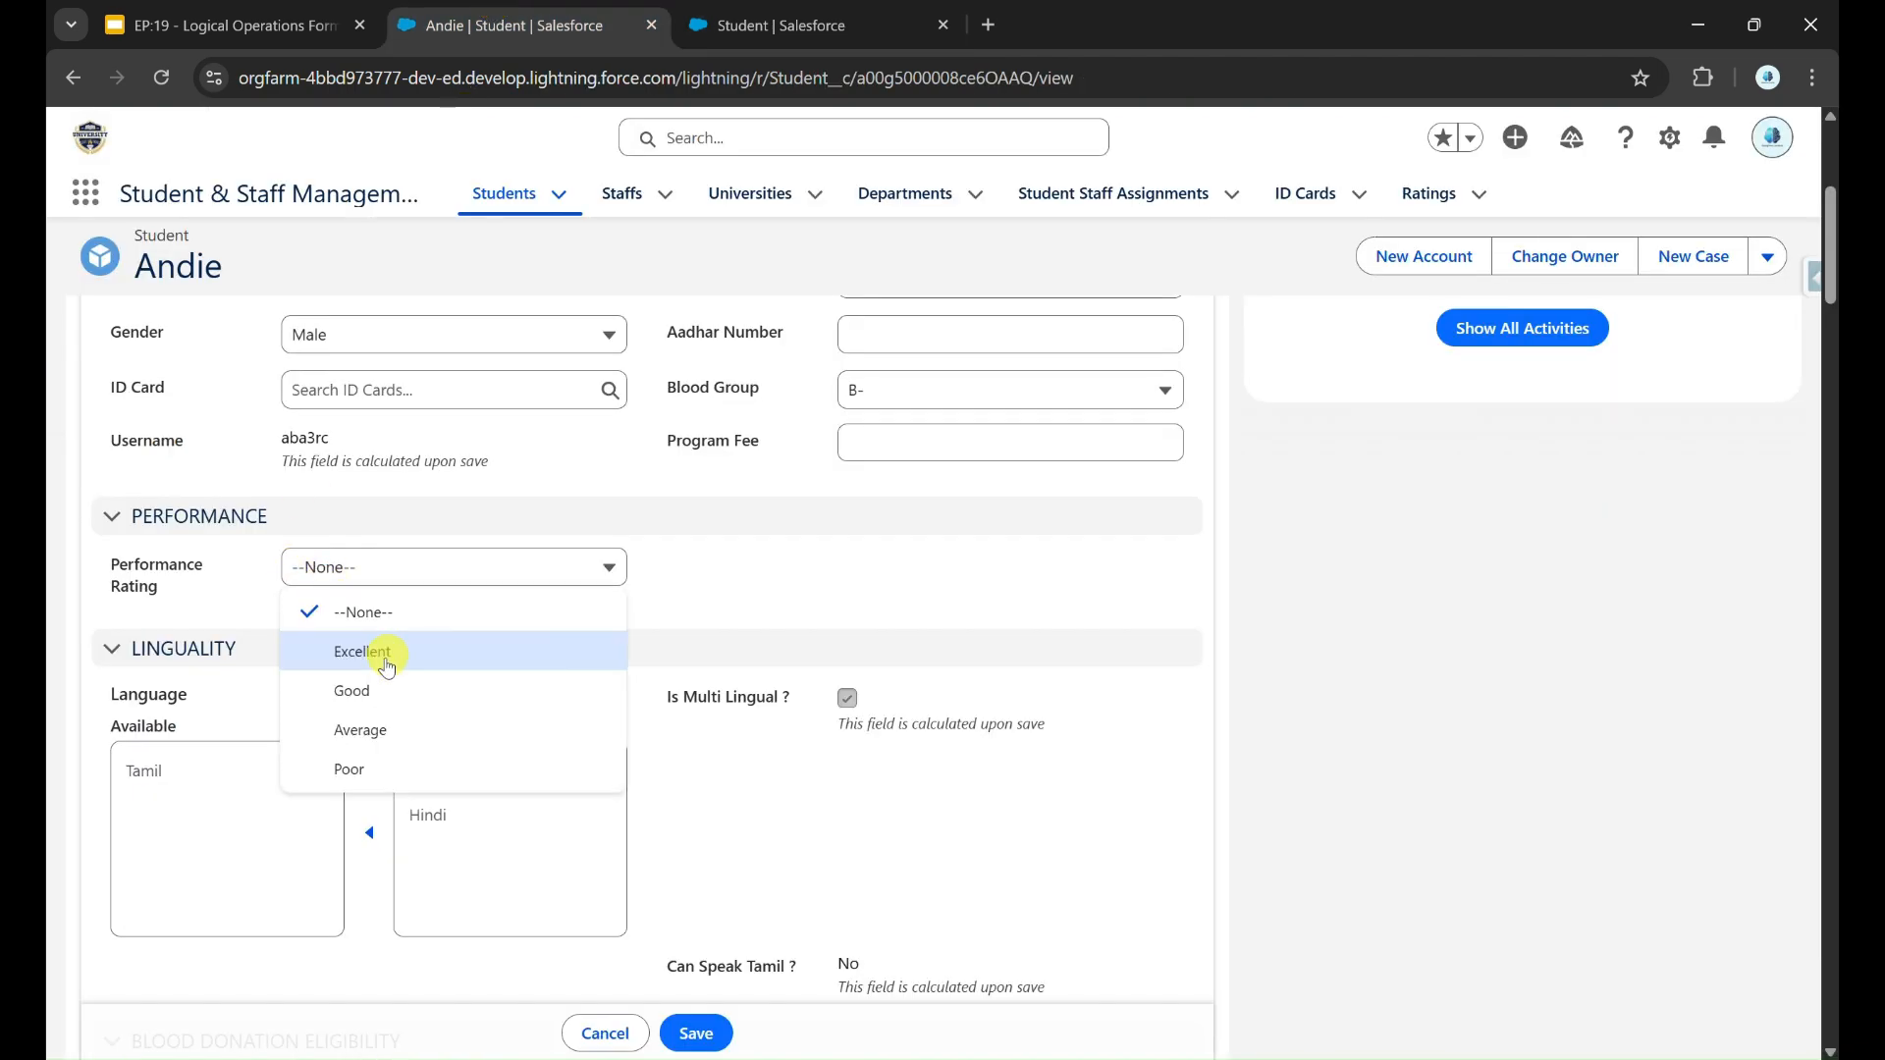
left_click(738, 10)
type("Excel")
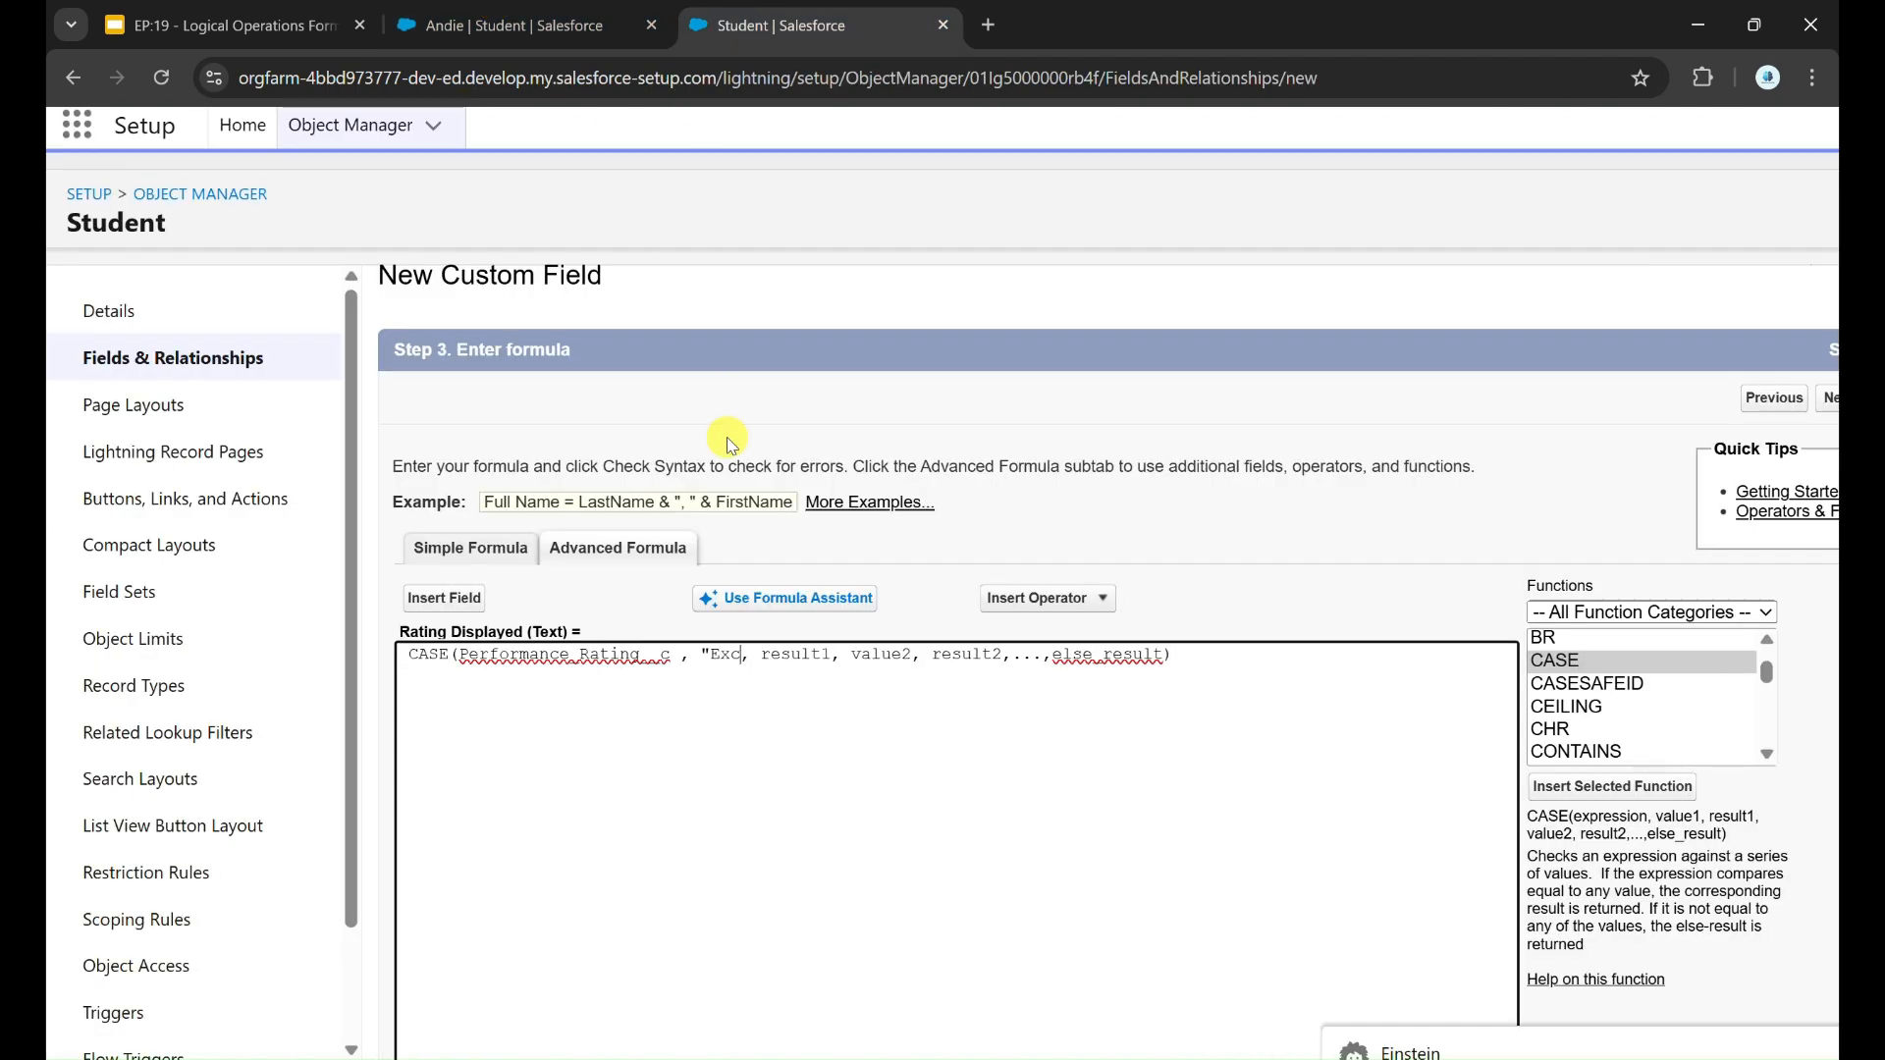
type("lent\"")
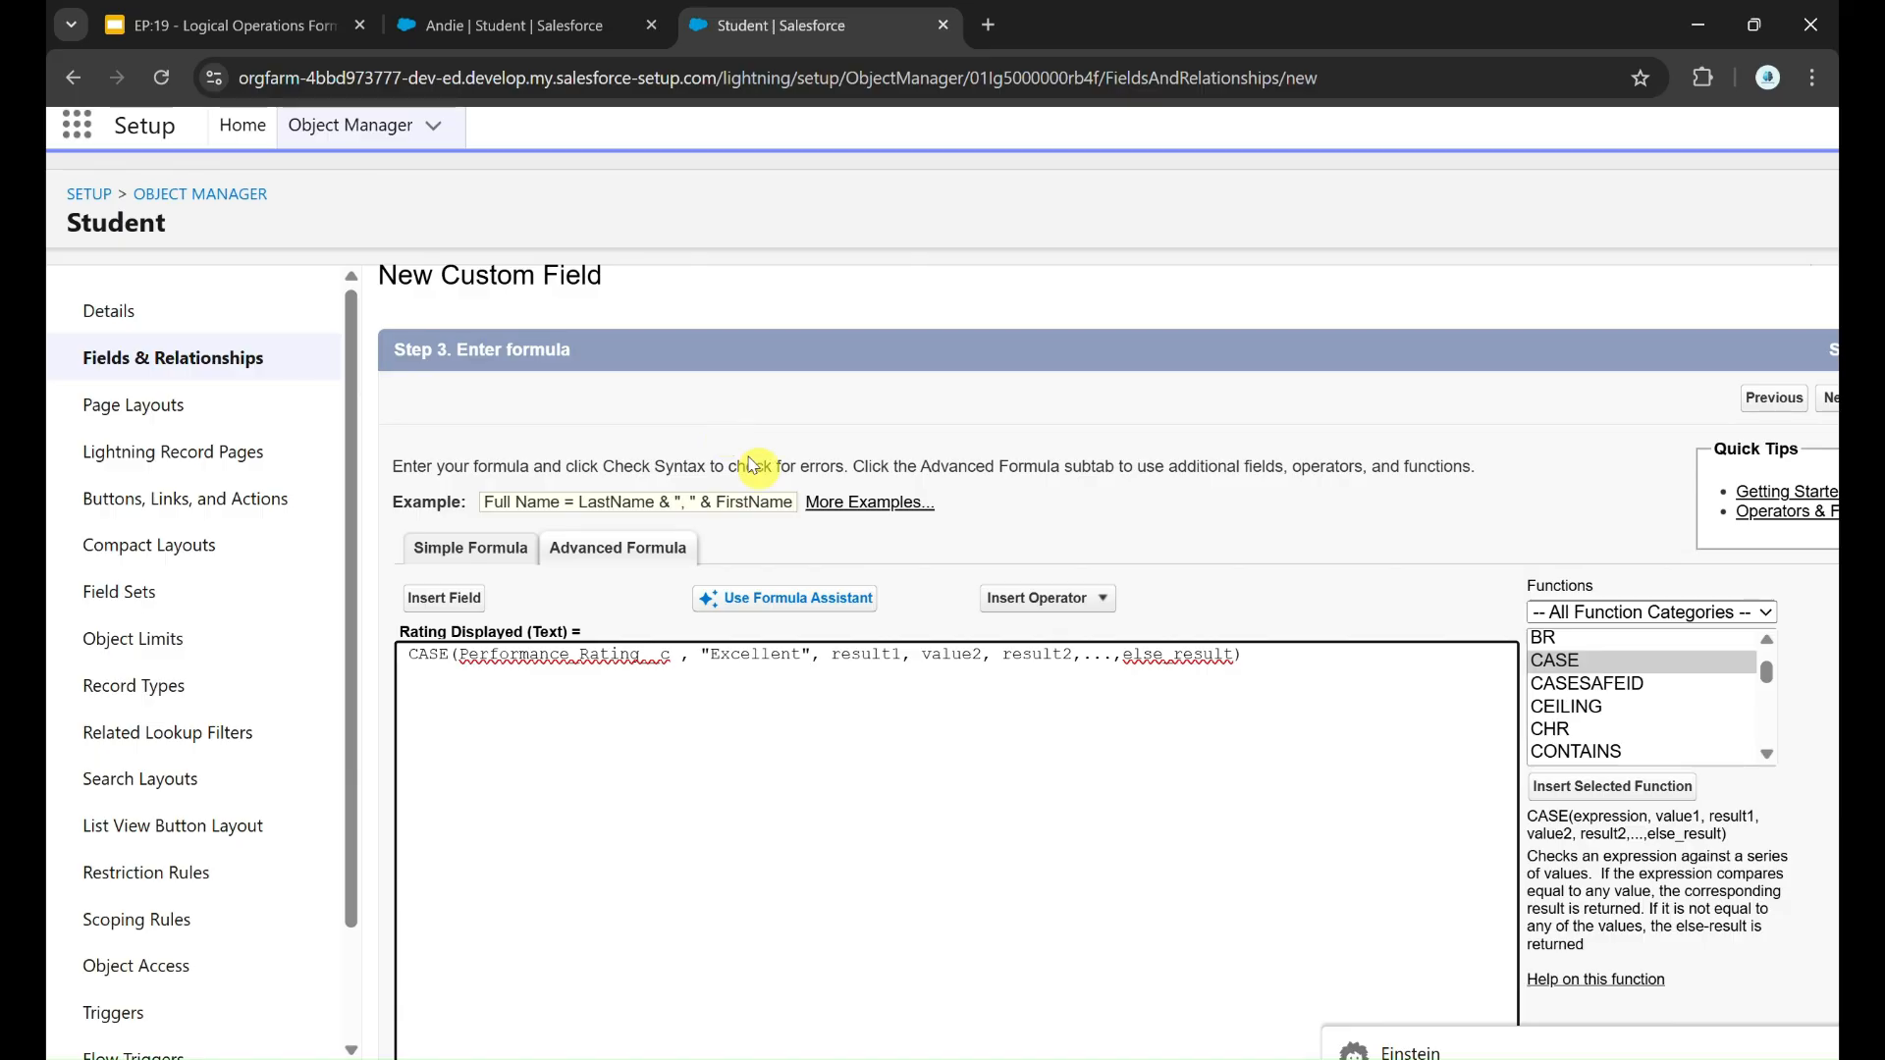
Step: Look up the label for Excellent in the Paint table and replace result1 with "Top Performer" in the Salesforce formula
left_click(1290, 1059)
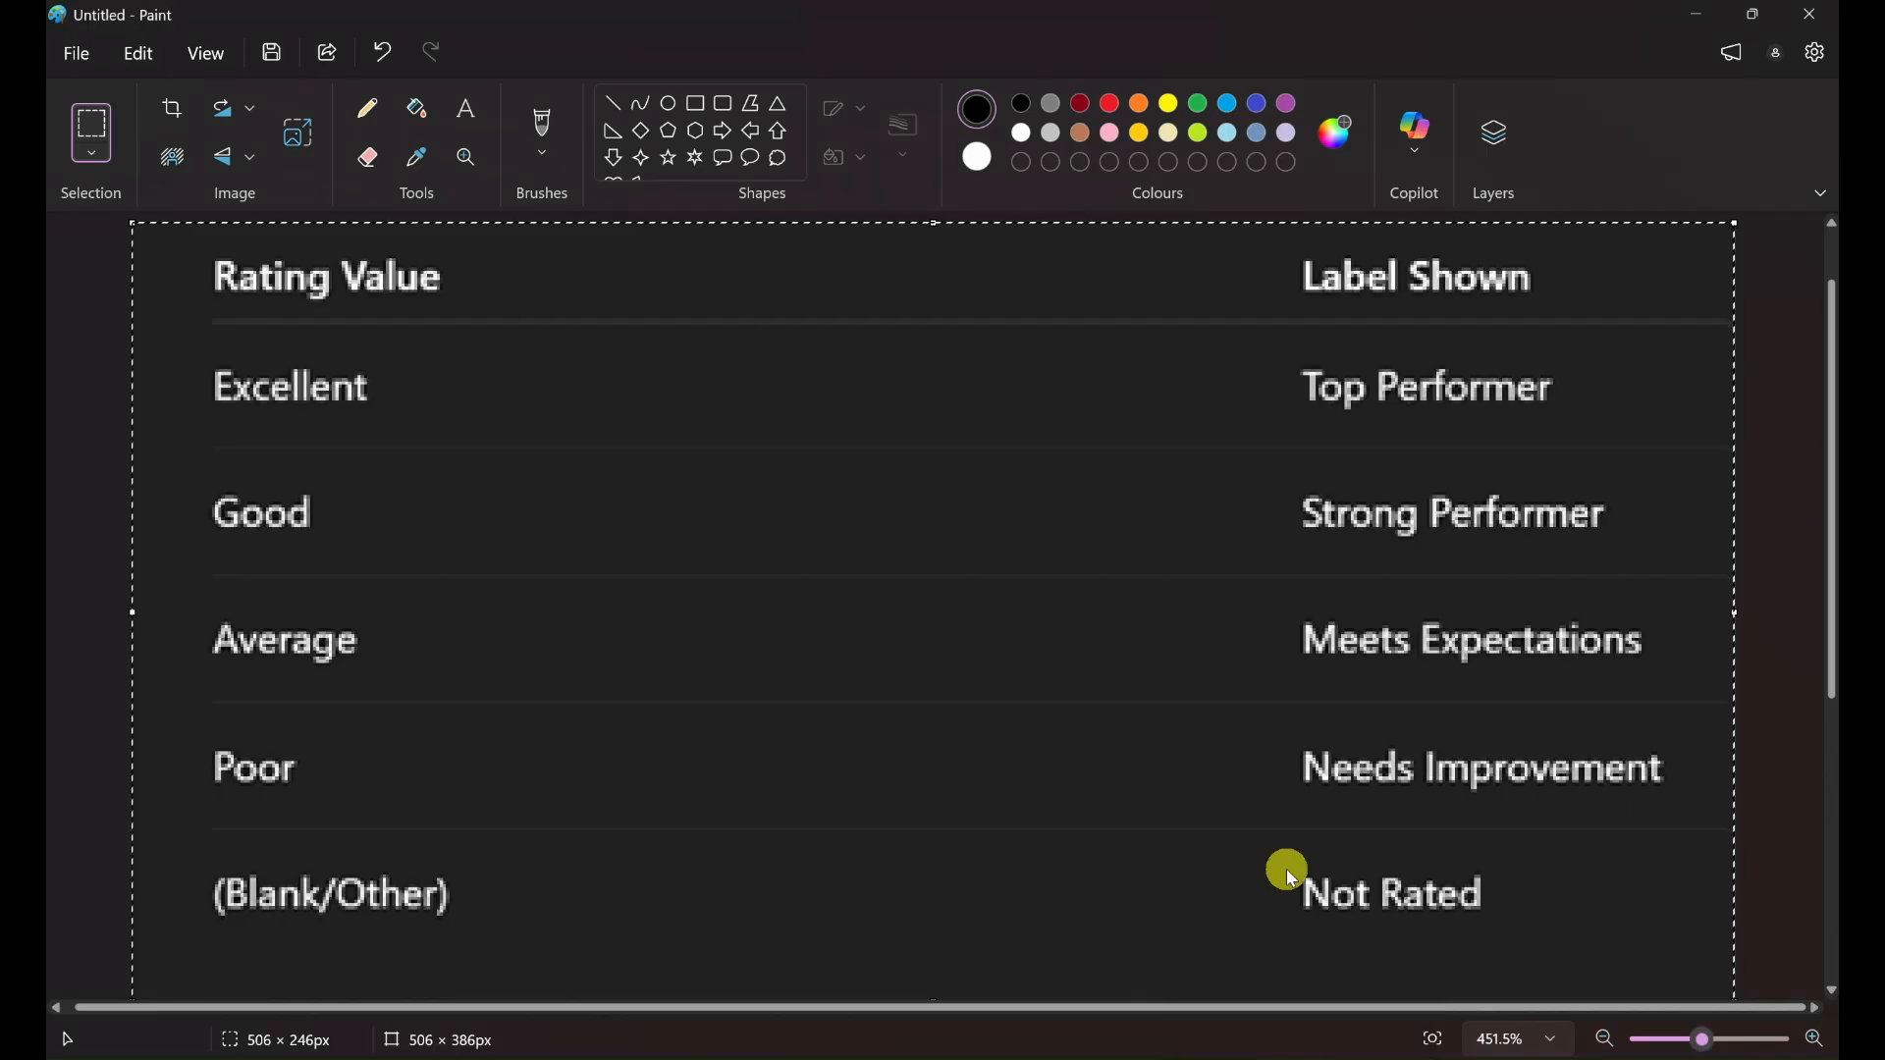
key("alt+Tab")
double_click(864, 654)
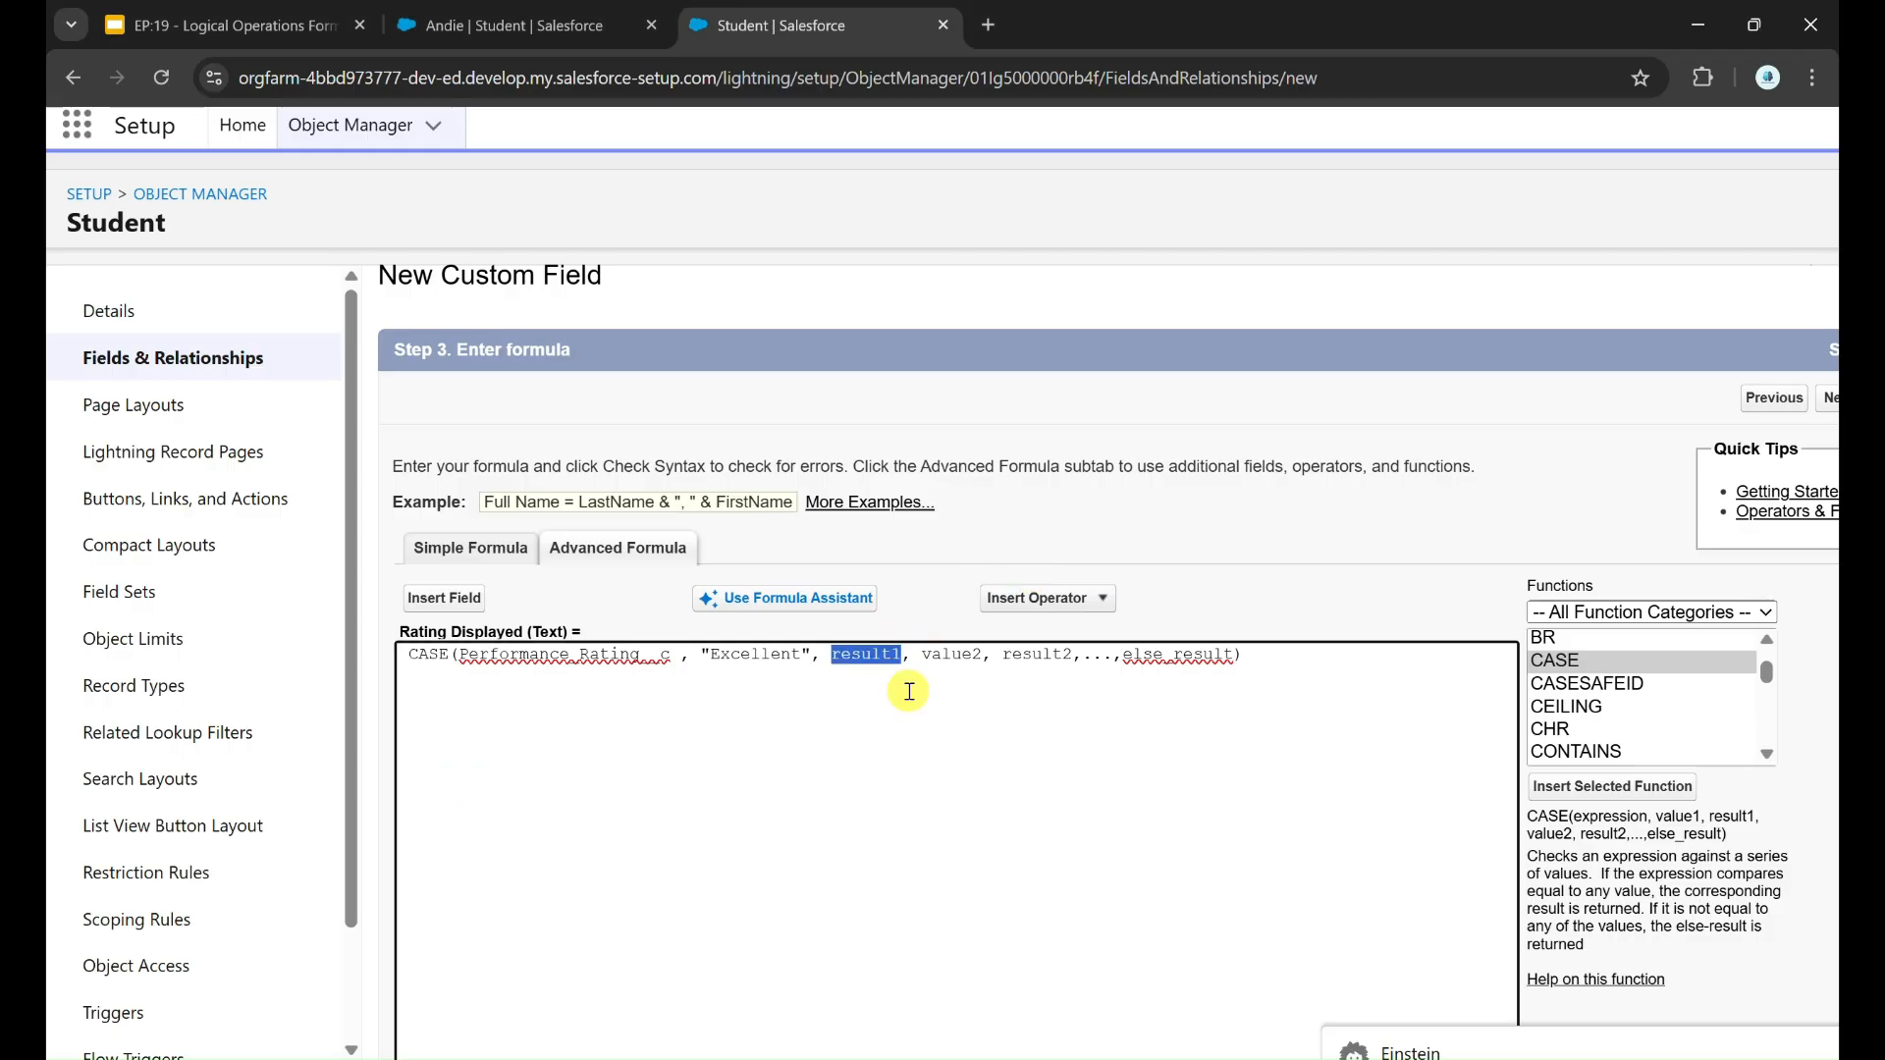
key("BackSpace")
type("\"Top Performer\"")
Step: Replace value2 in the CASE formula with "Good", checking the rating options on the student record
double_click(590, 654)
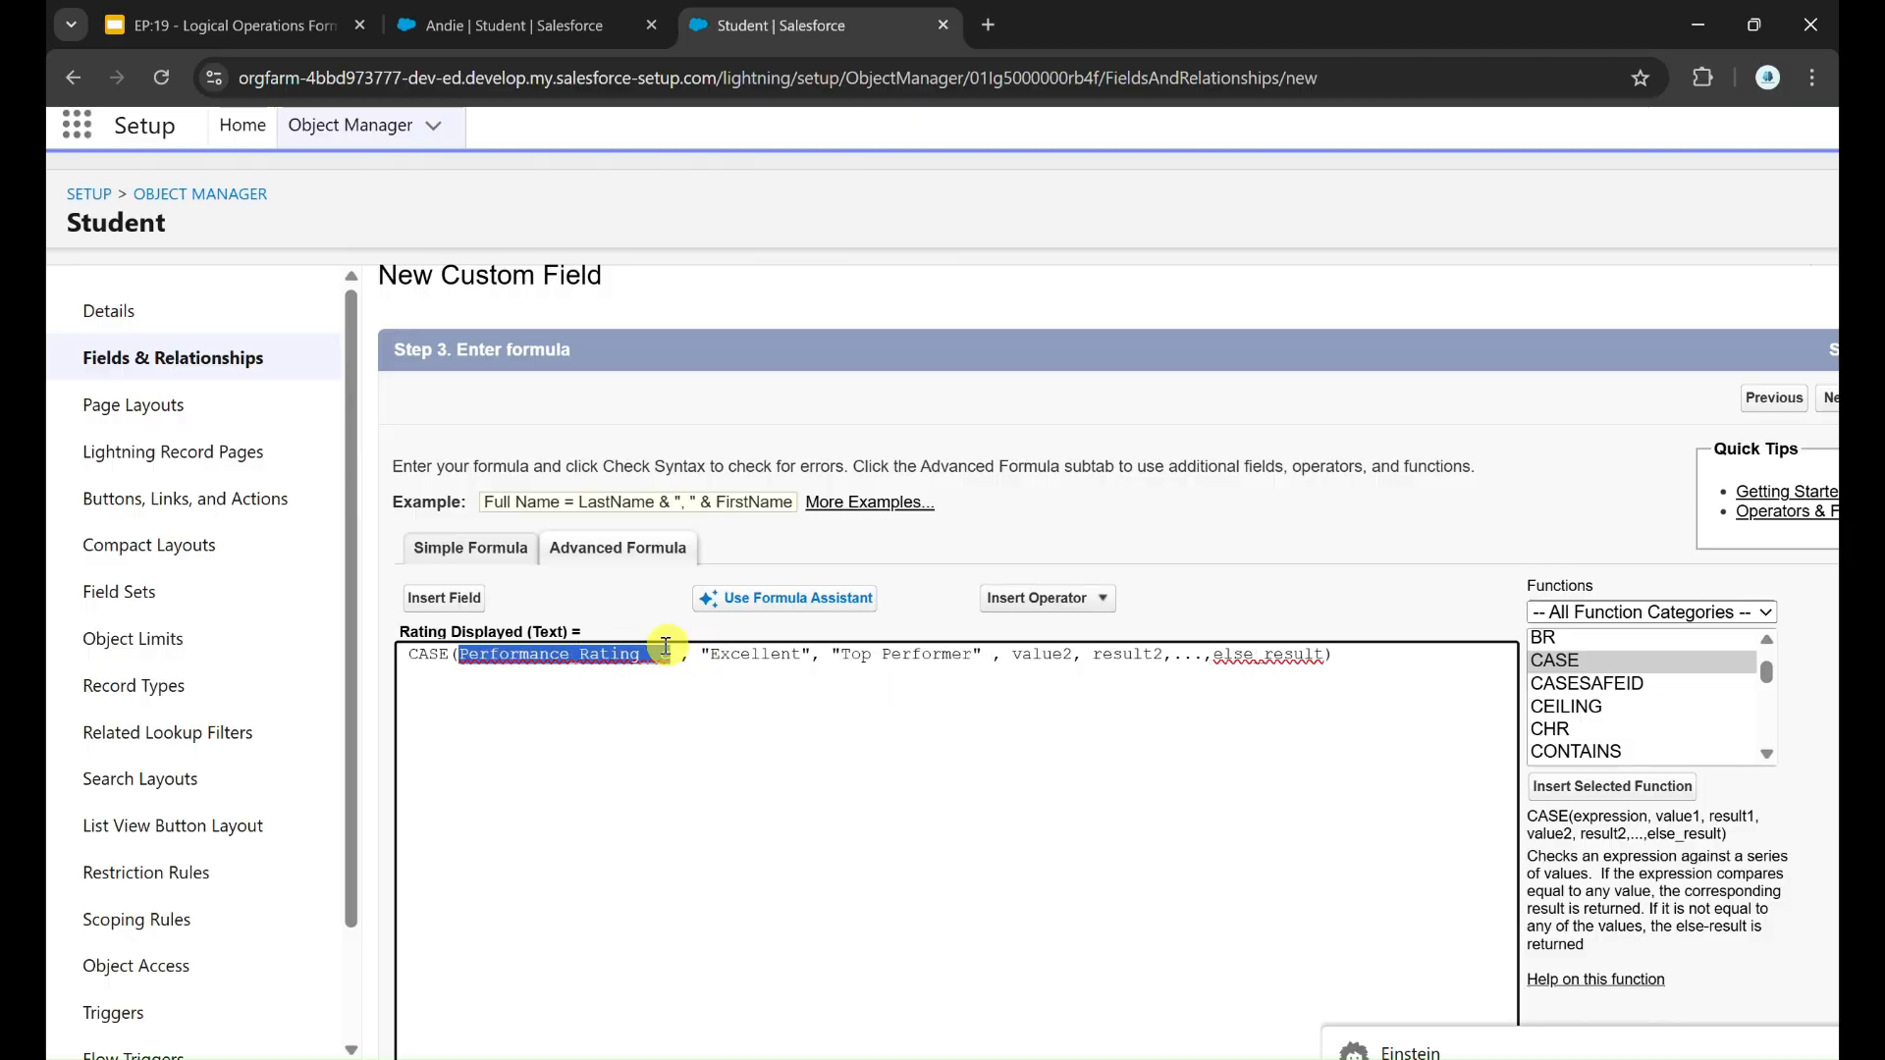
double_click(749, 653)
double_click(1040, 653)
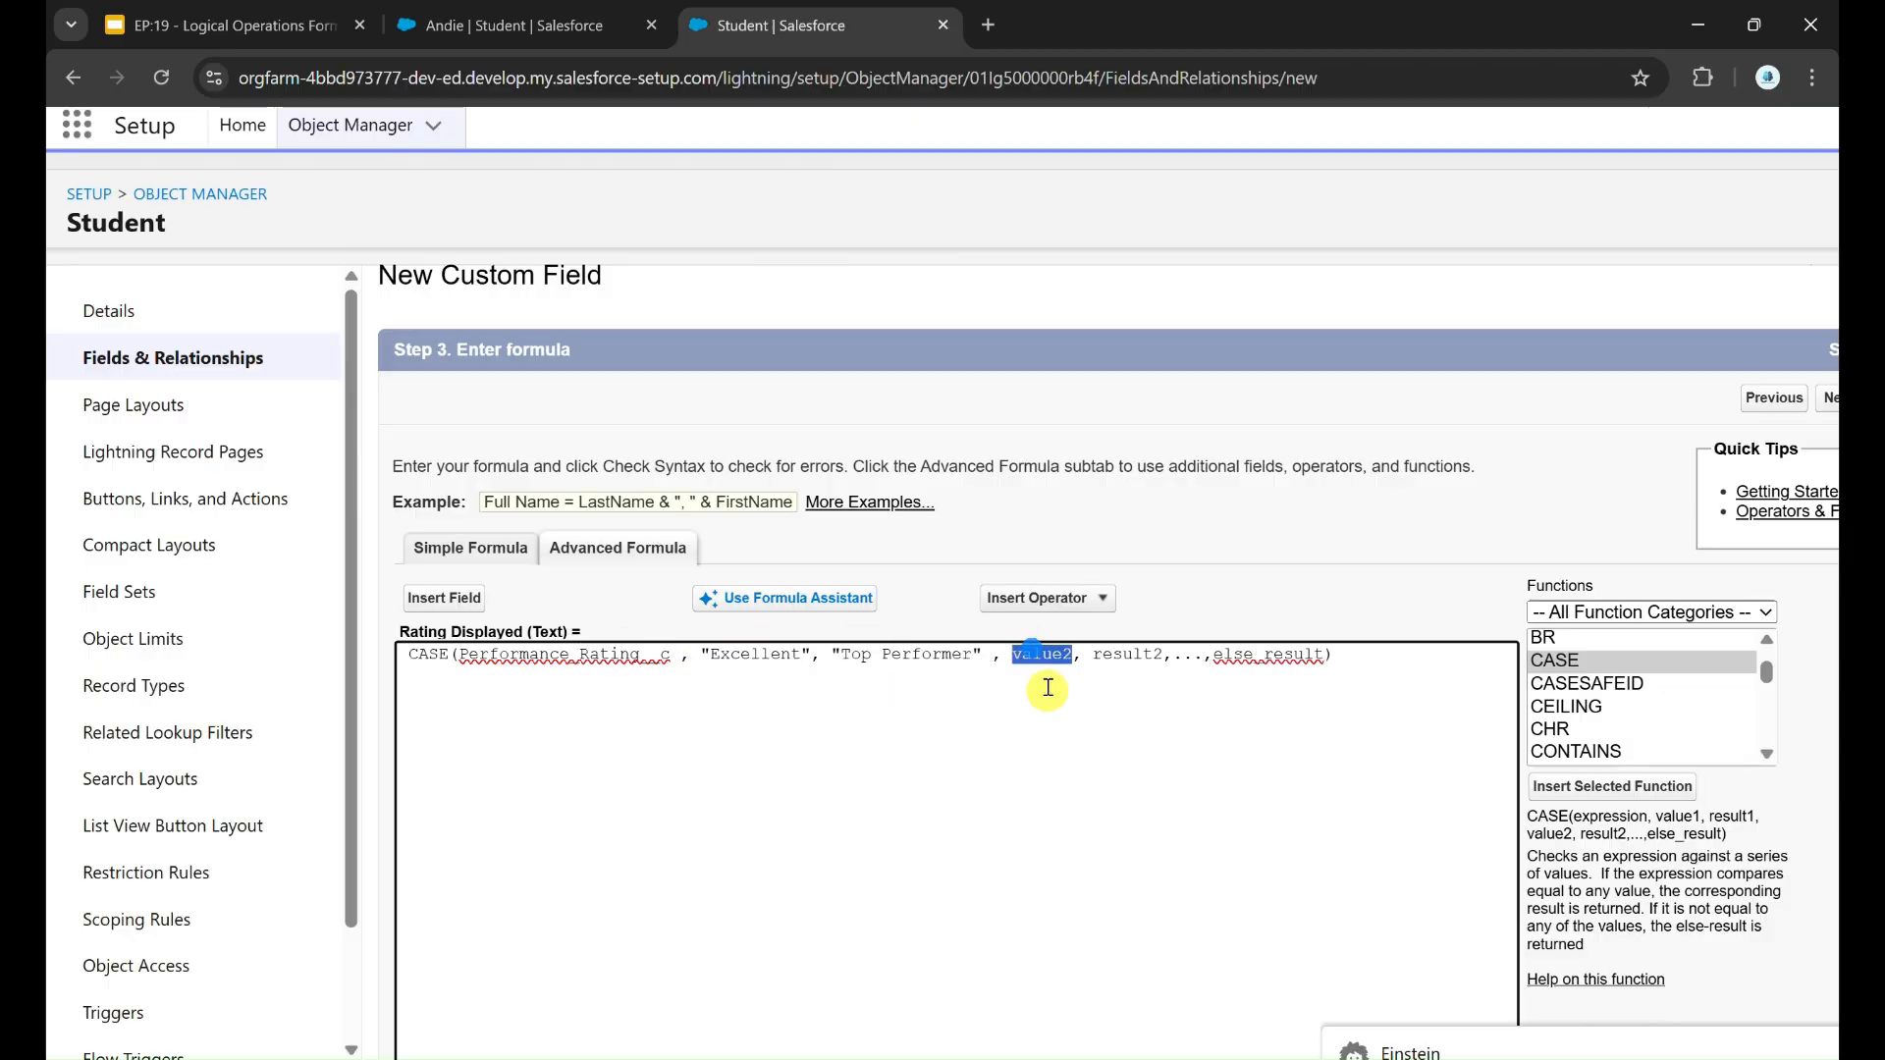
key("BackSpace")
left_click(528, 25)
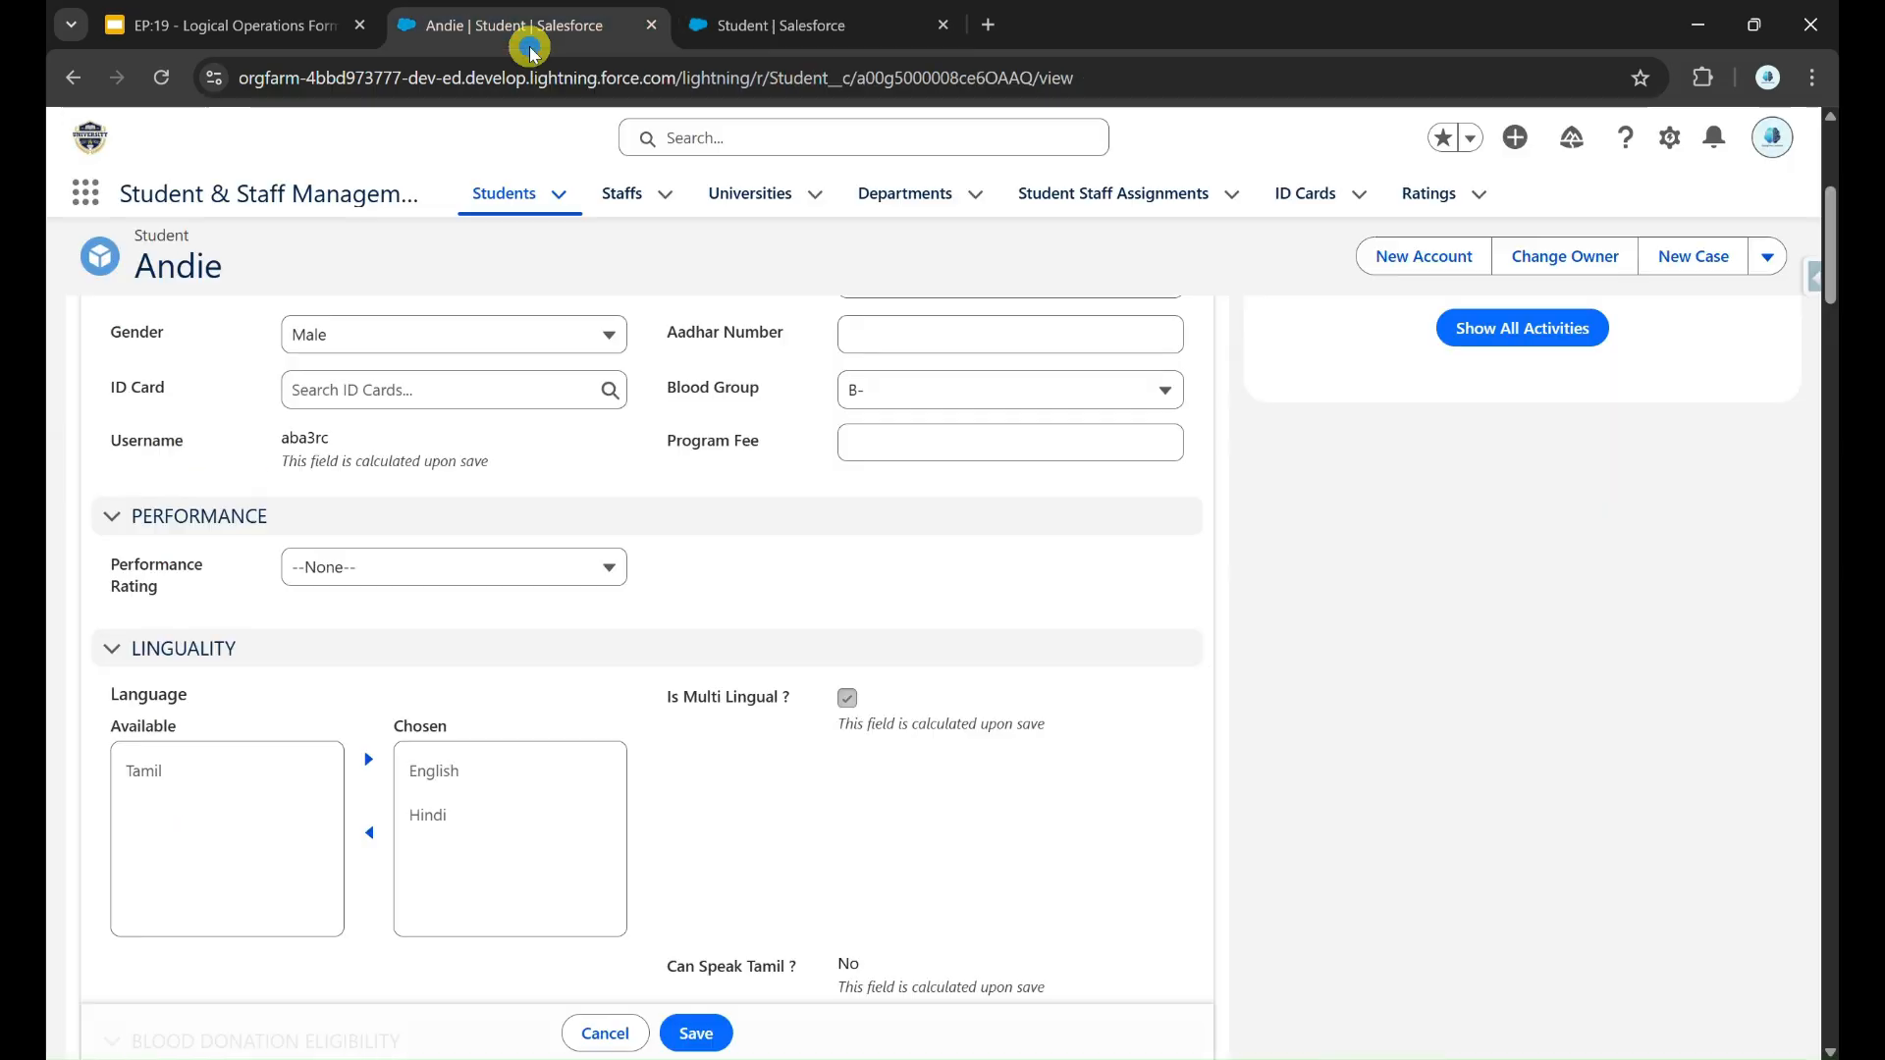
left_click(475, 577)
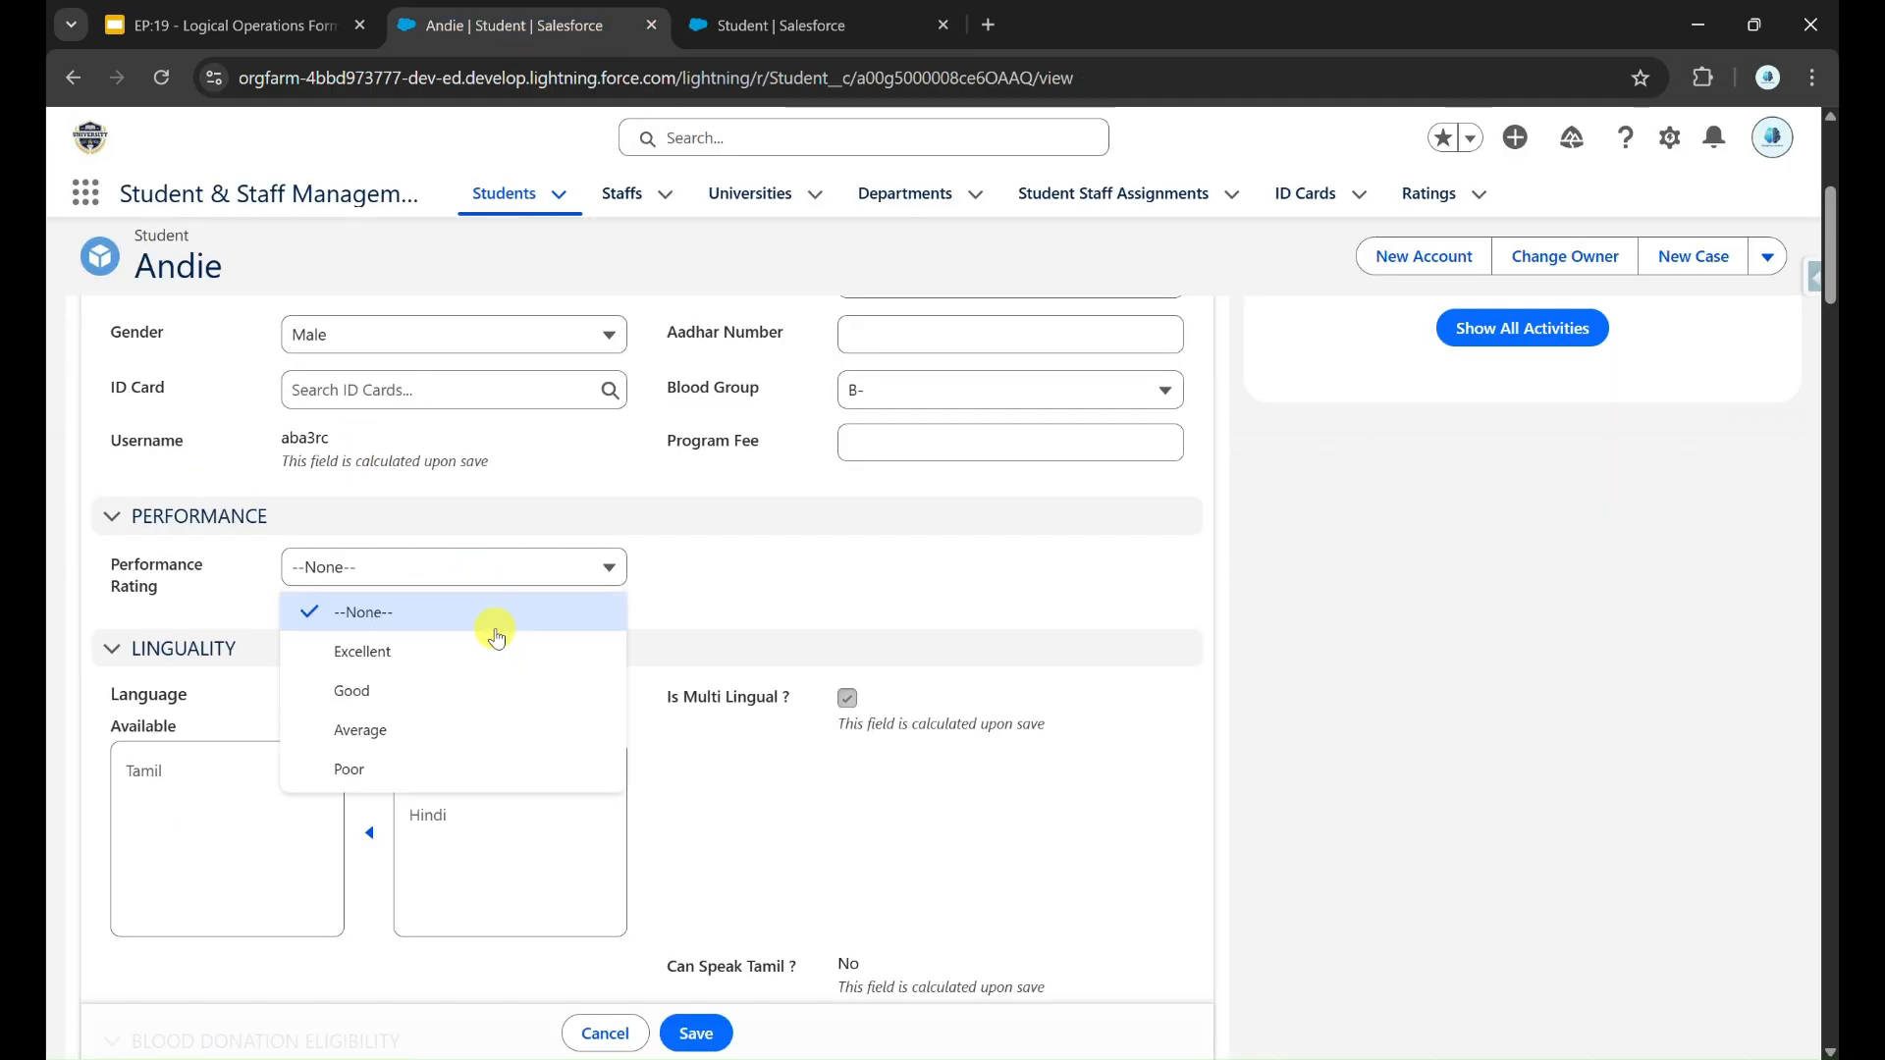
left_click(756, 7)
type("od\" , result2,...,else_result)")
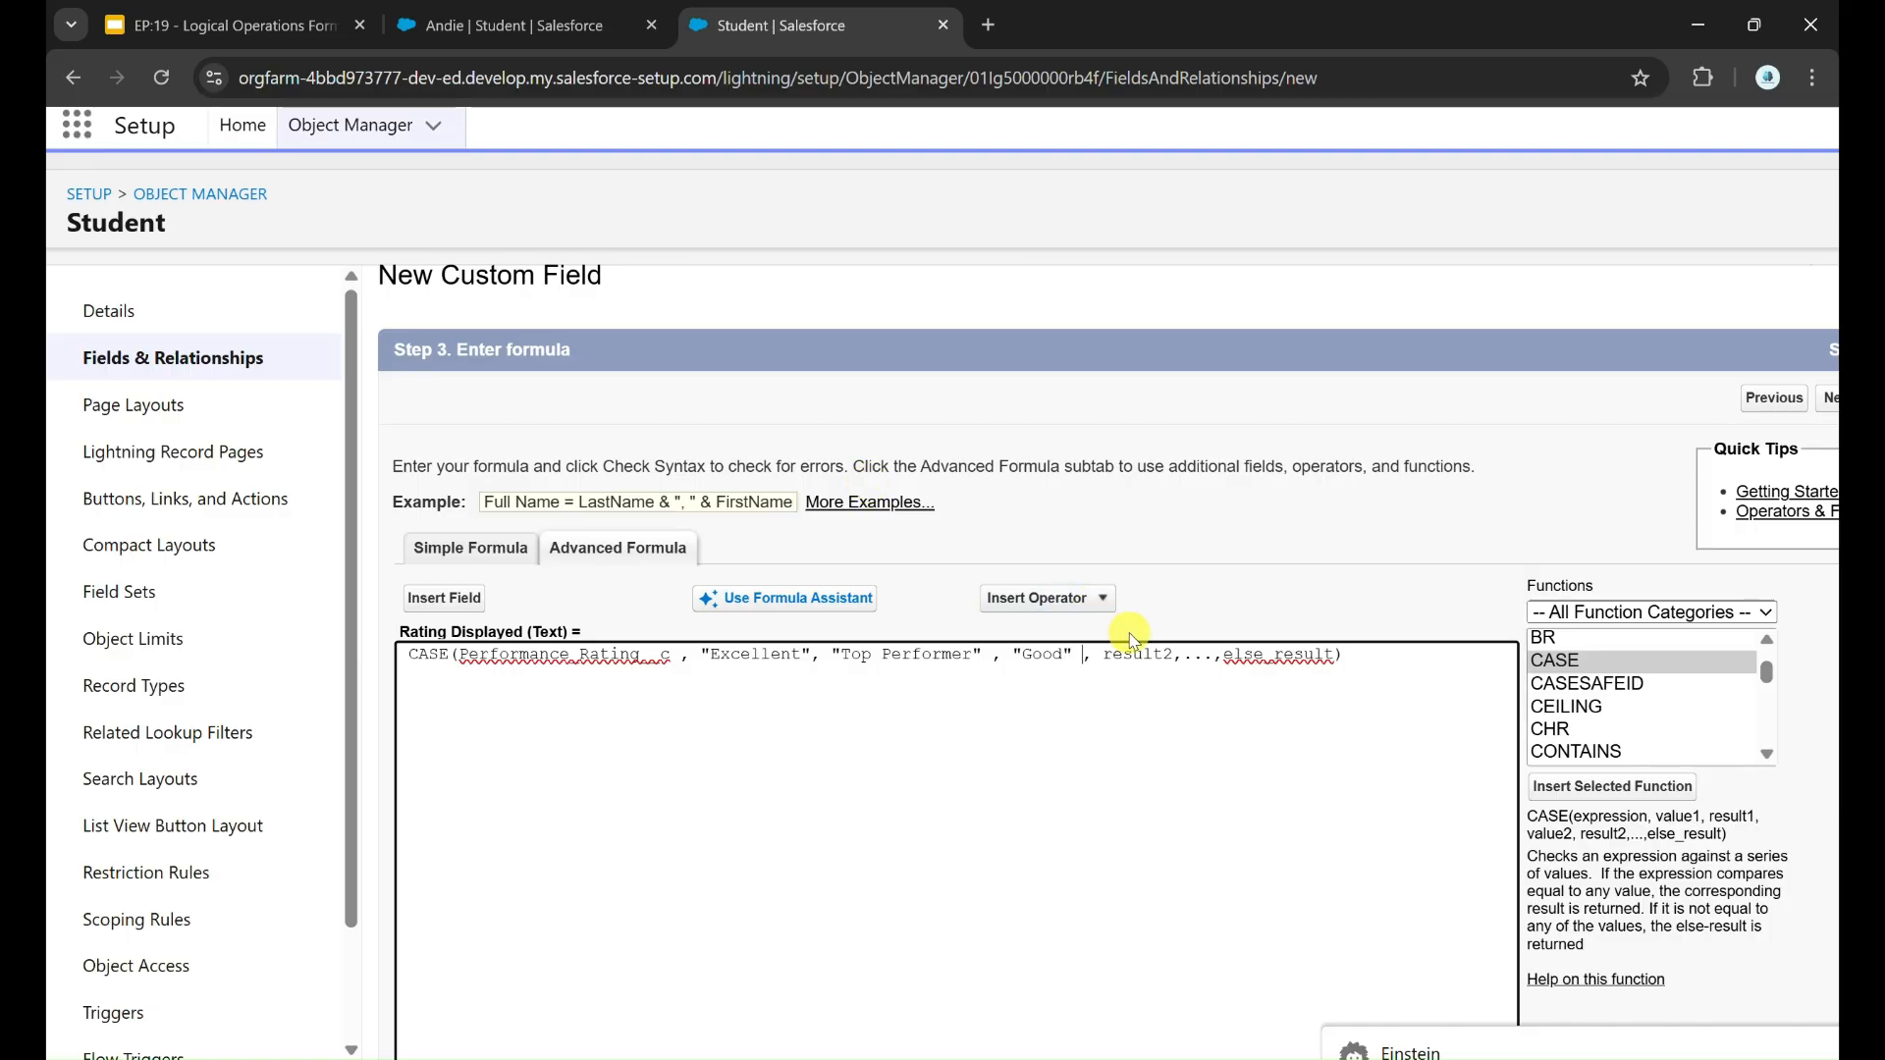
Step: Replace result2 with "Strong Performer", taking the label for Good from the rating table in Paint
left_click(1122, 651)
double_click(1122, 650)
type("\"")
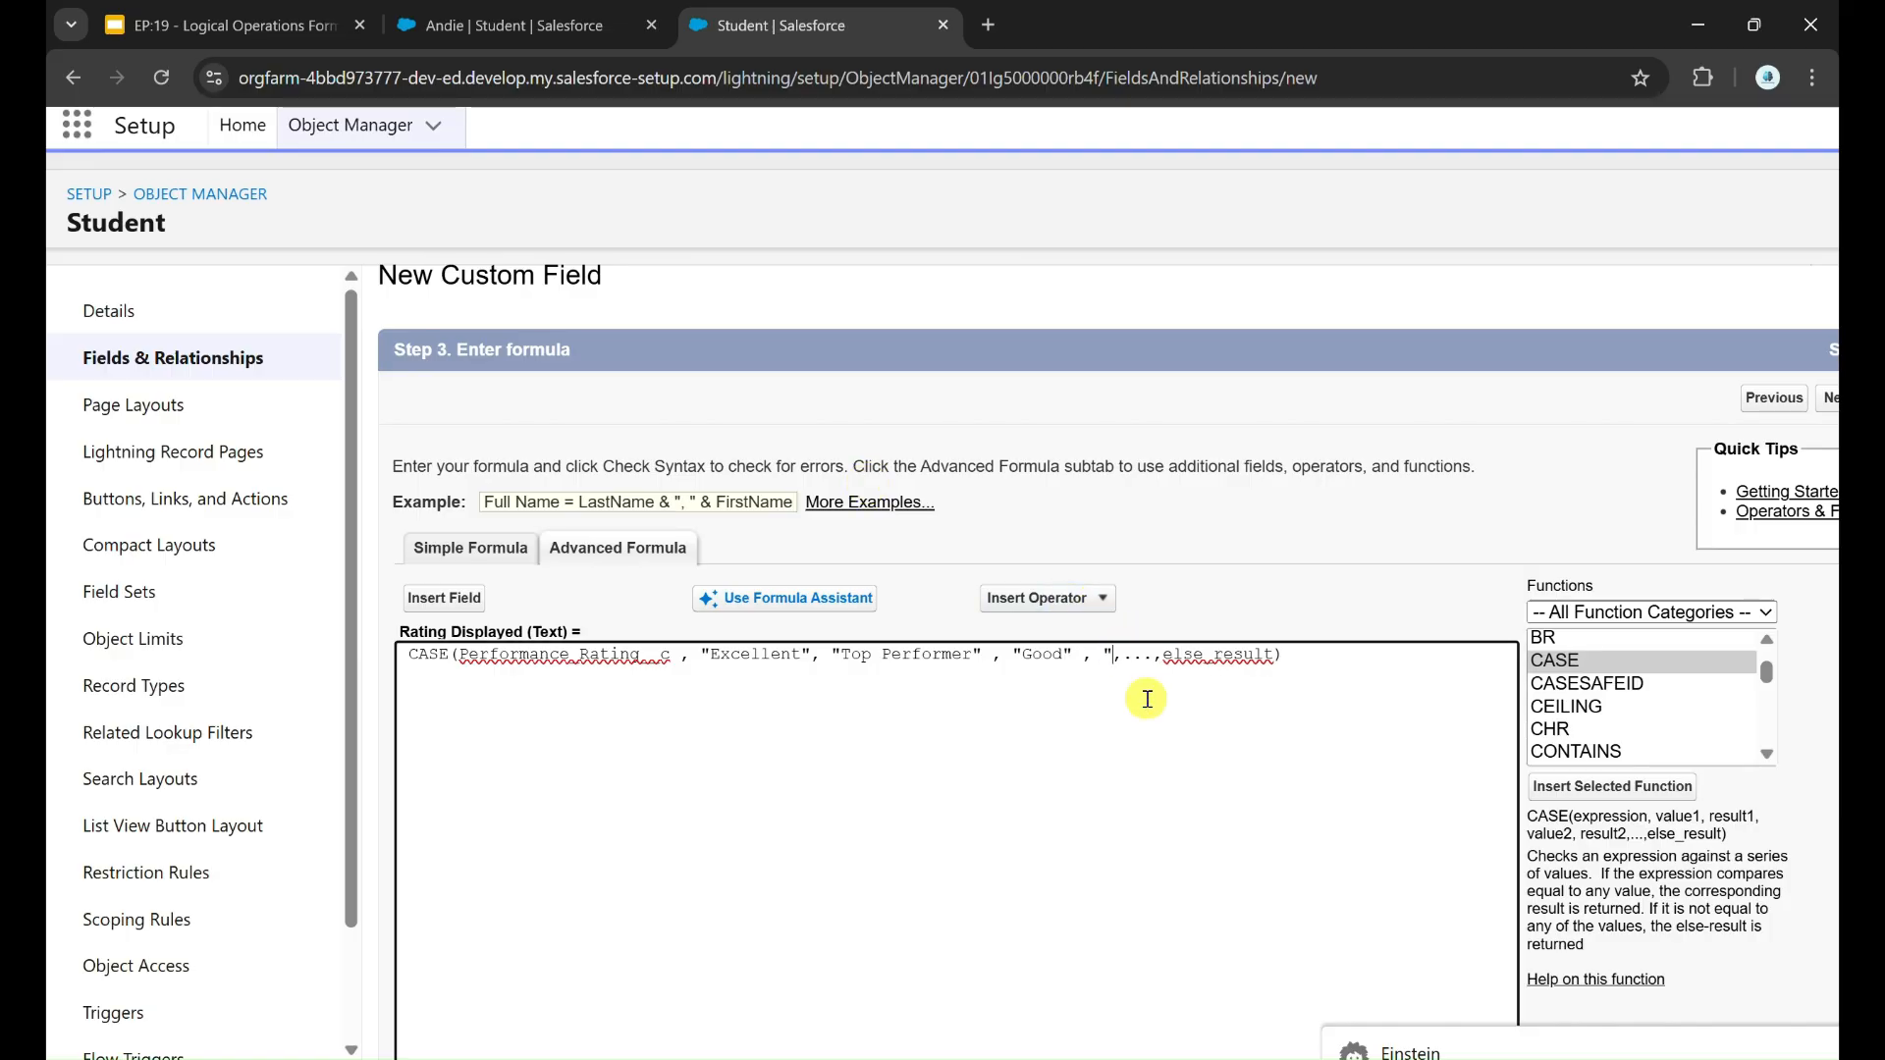
key("super+Tab")
key("Return")
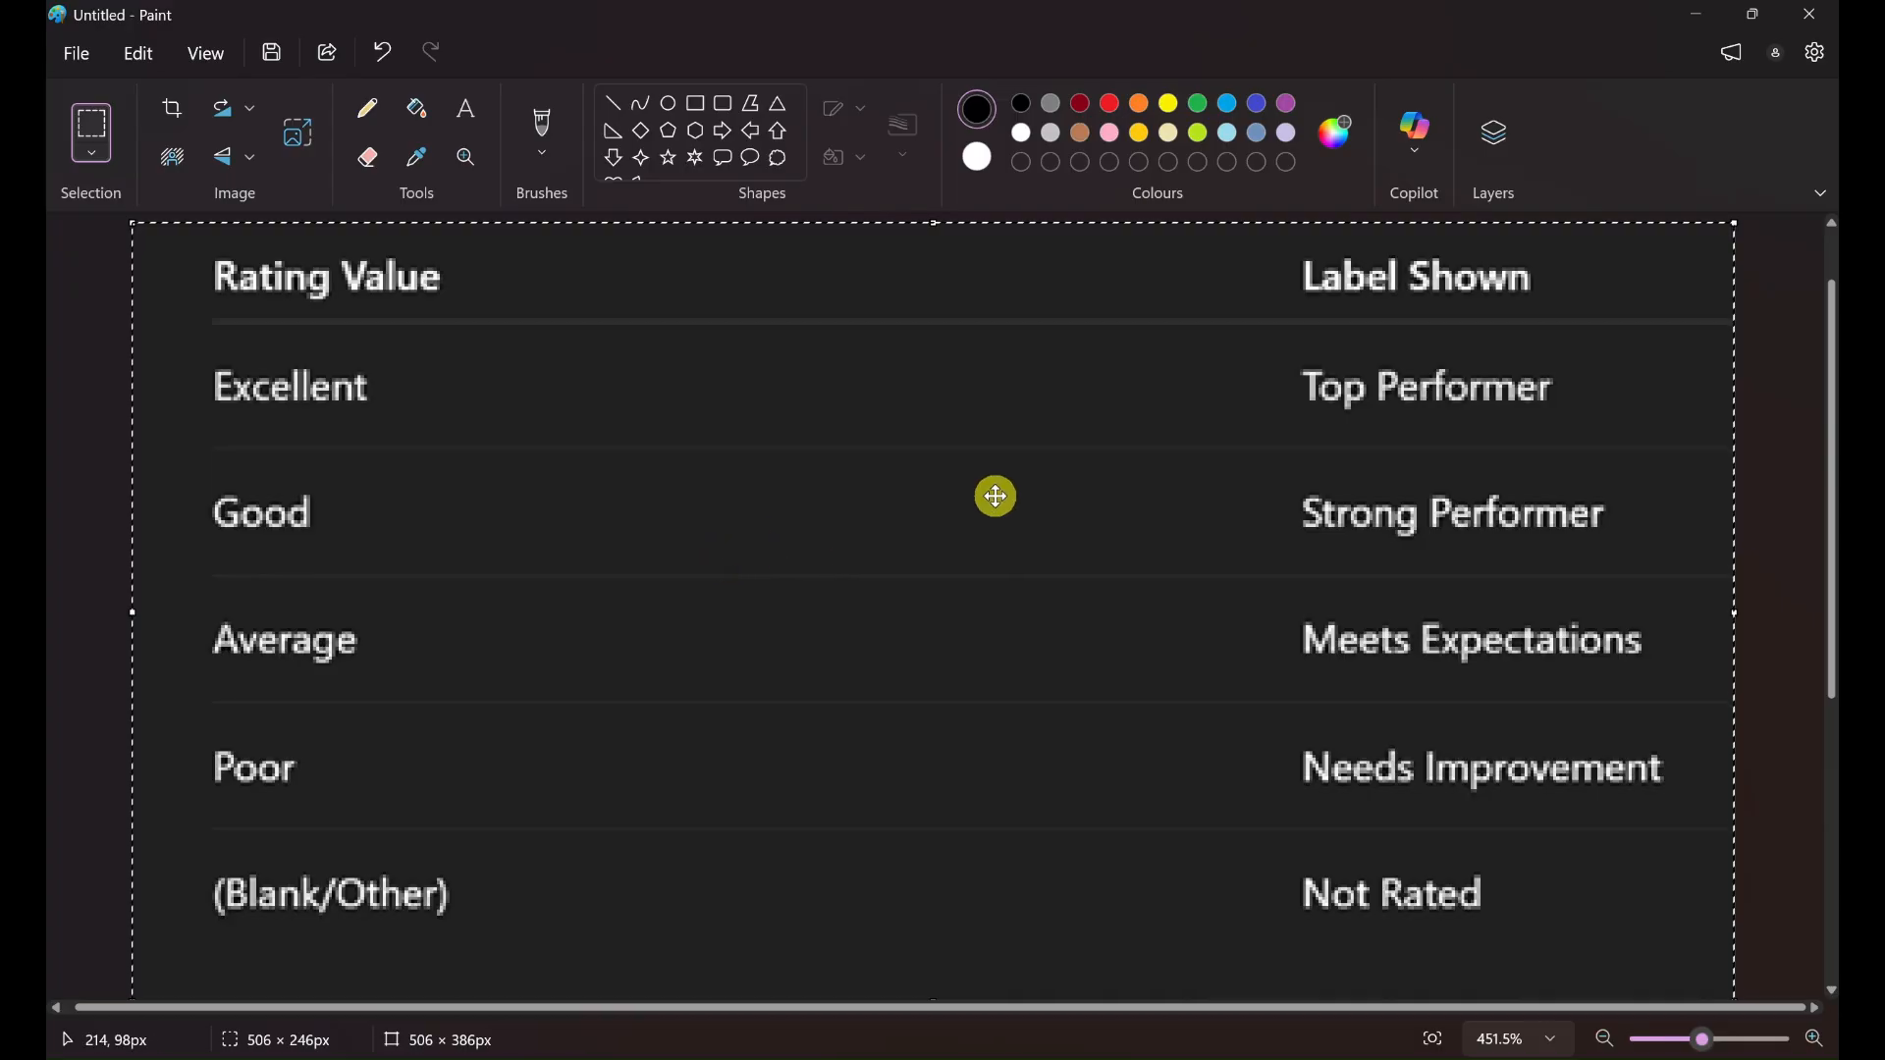
key("alt+Tab")
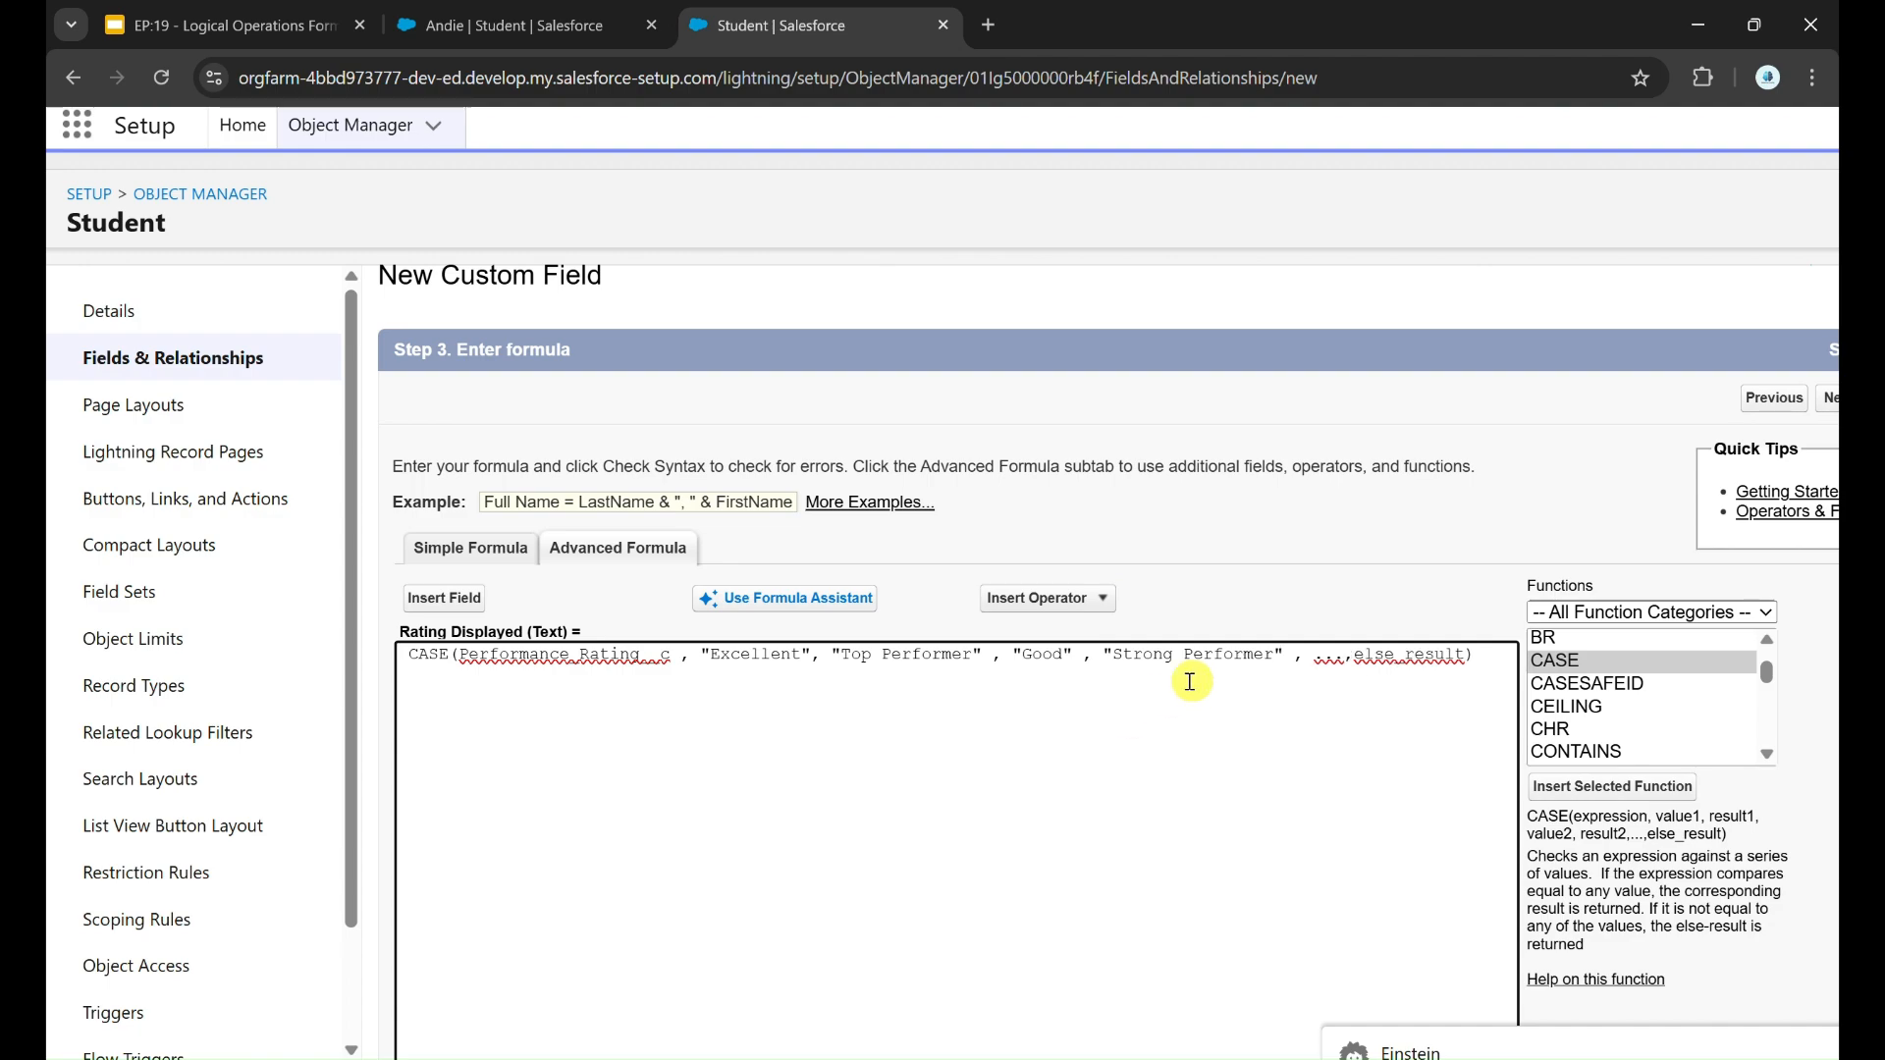
Step: Add the pairs "Average", "Meets Expectation" and "Poor", "Needs Improvement" to the CASE formula
type("\"")
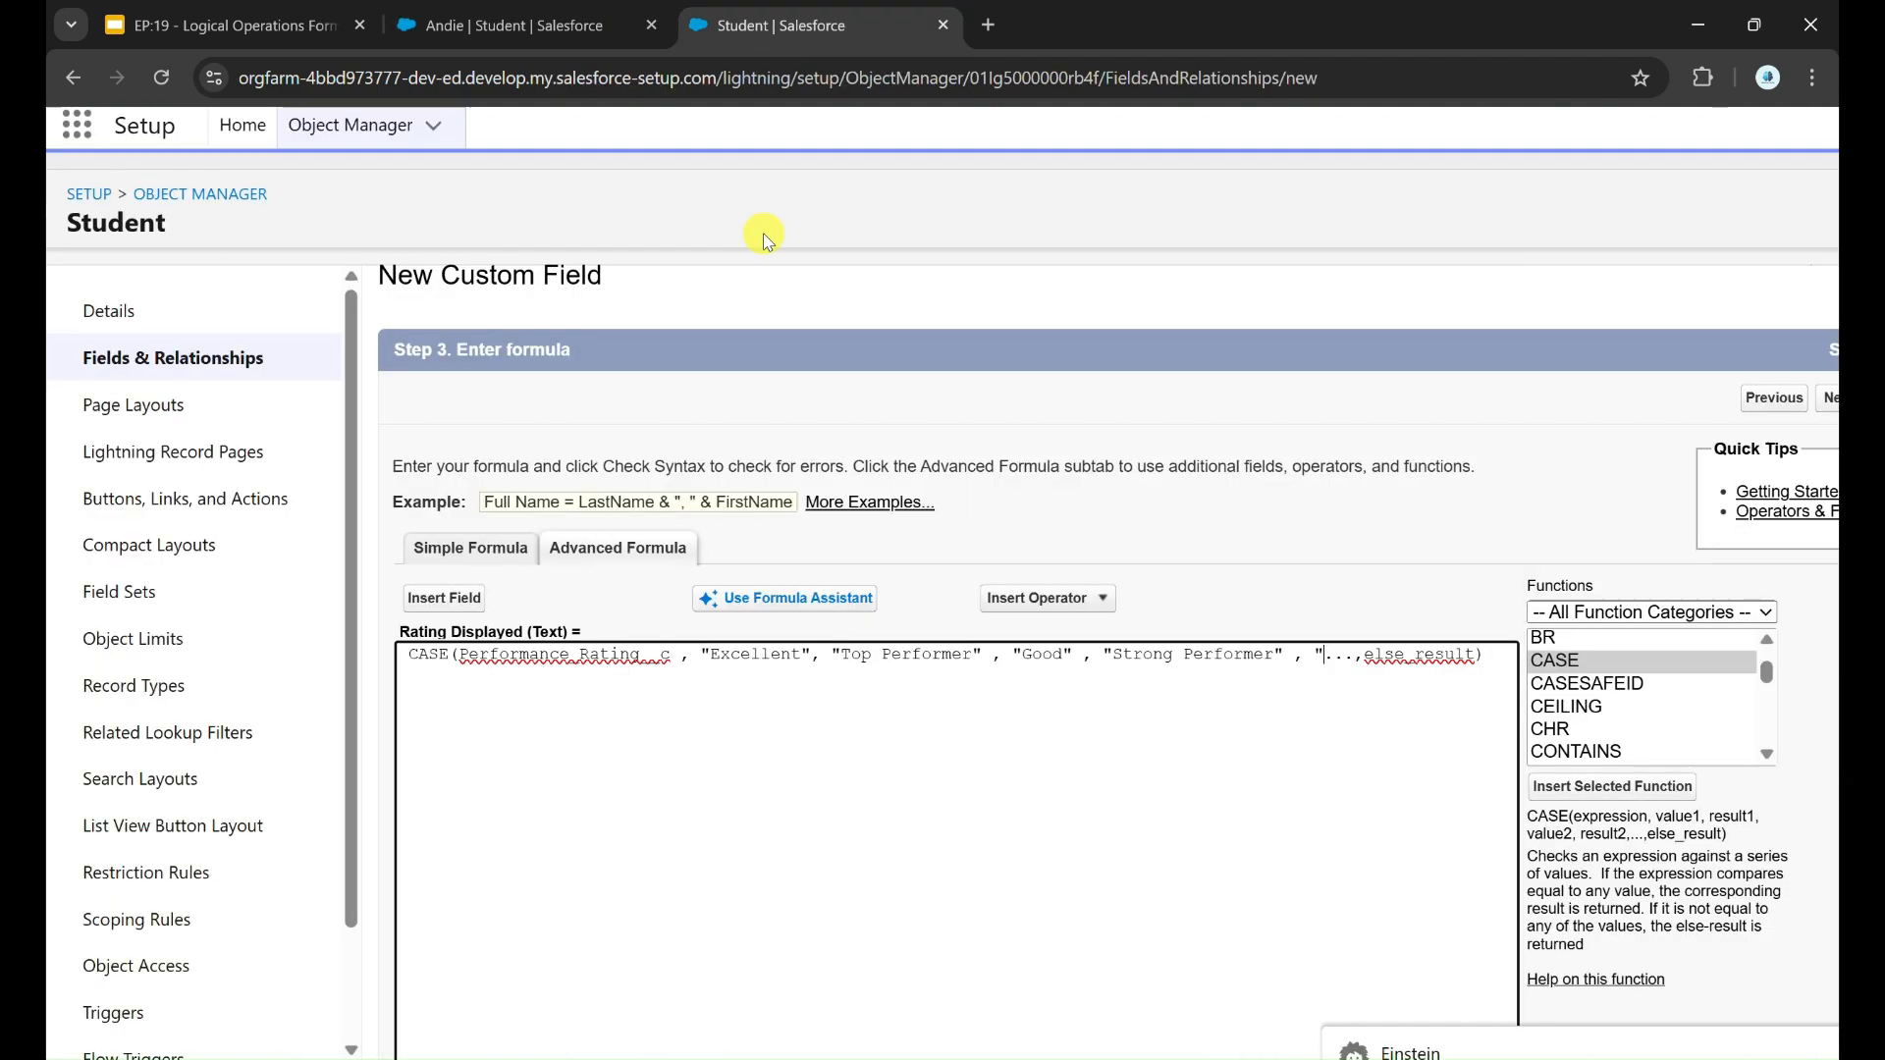
type("Average\" , \"Meets Expectation\" , ")
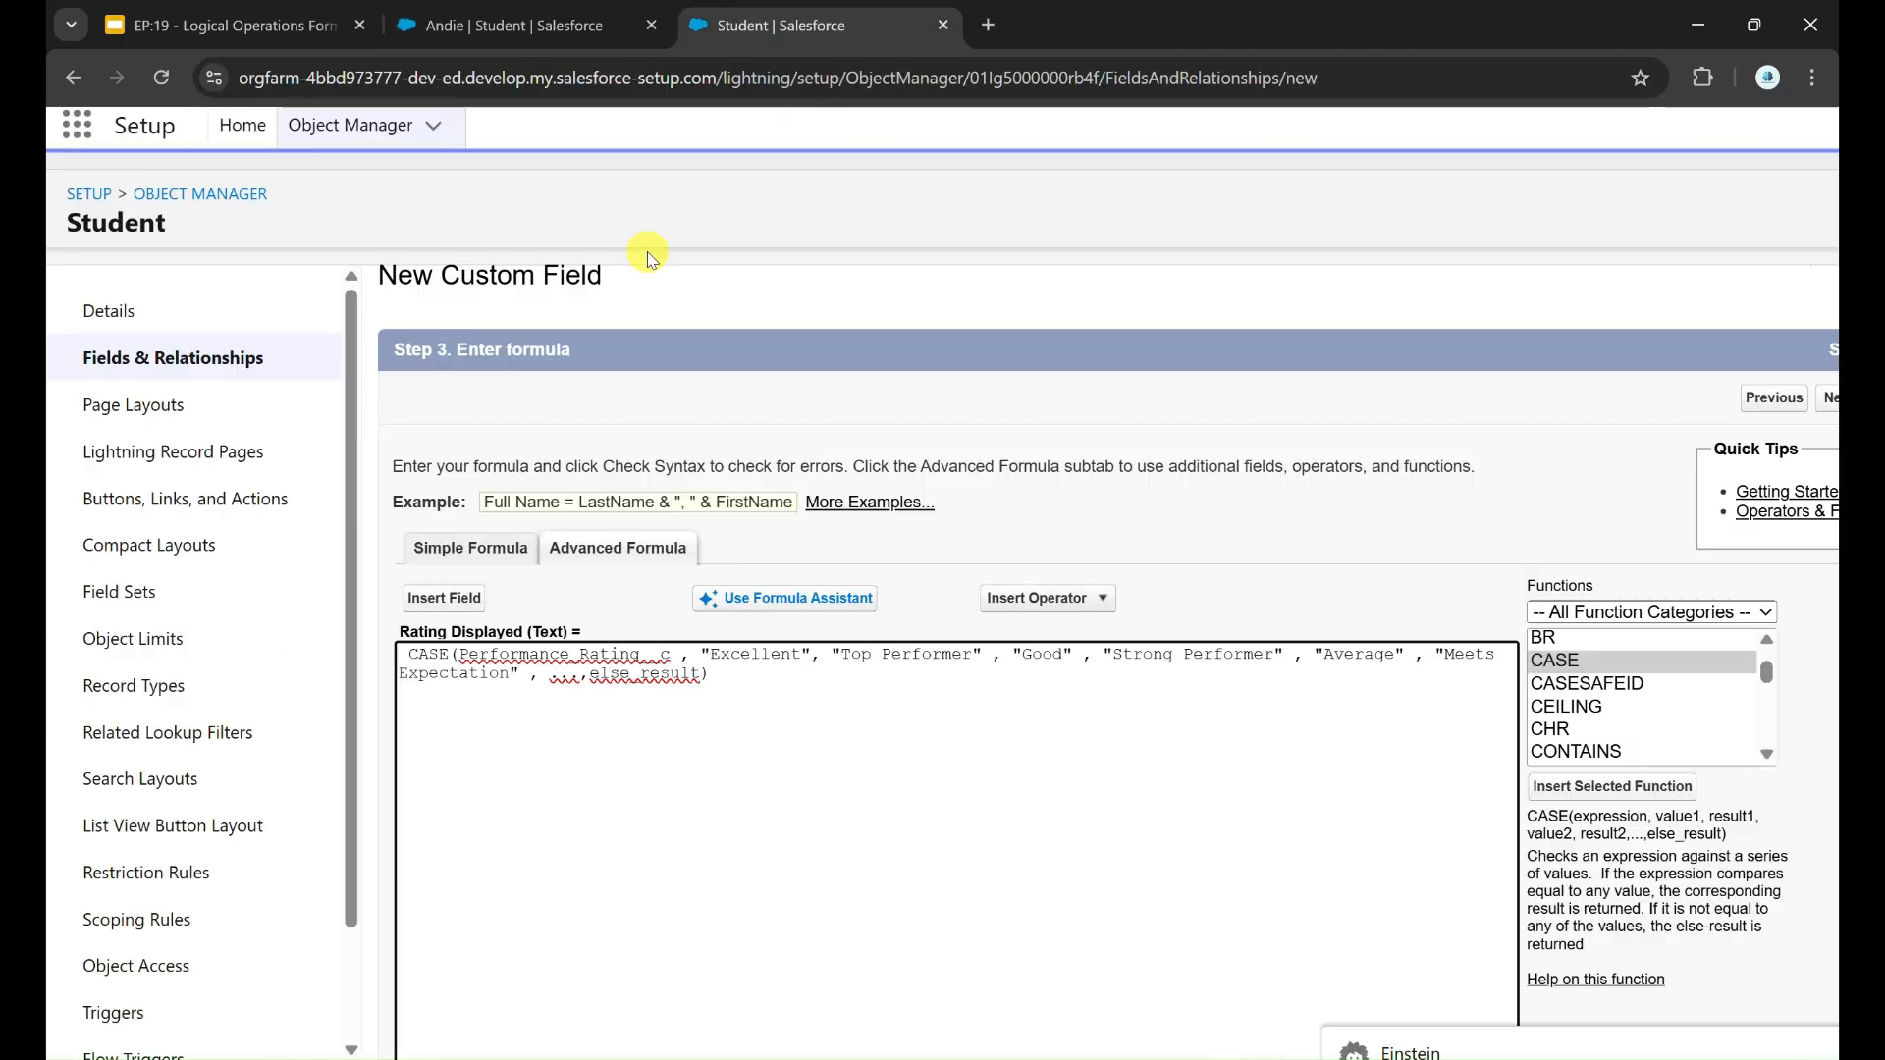
type("\"Poor\", \"Needs Improved")
key("BackSpace")
type("ment\"")
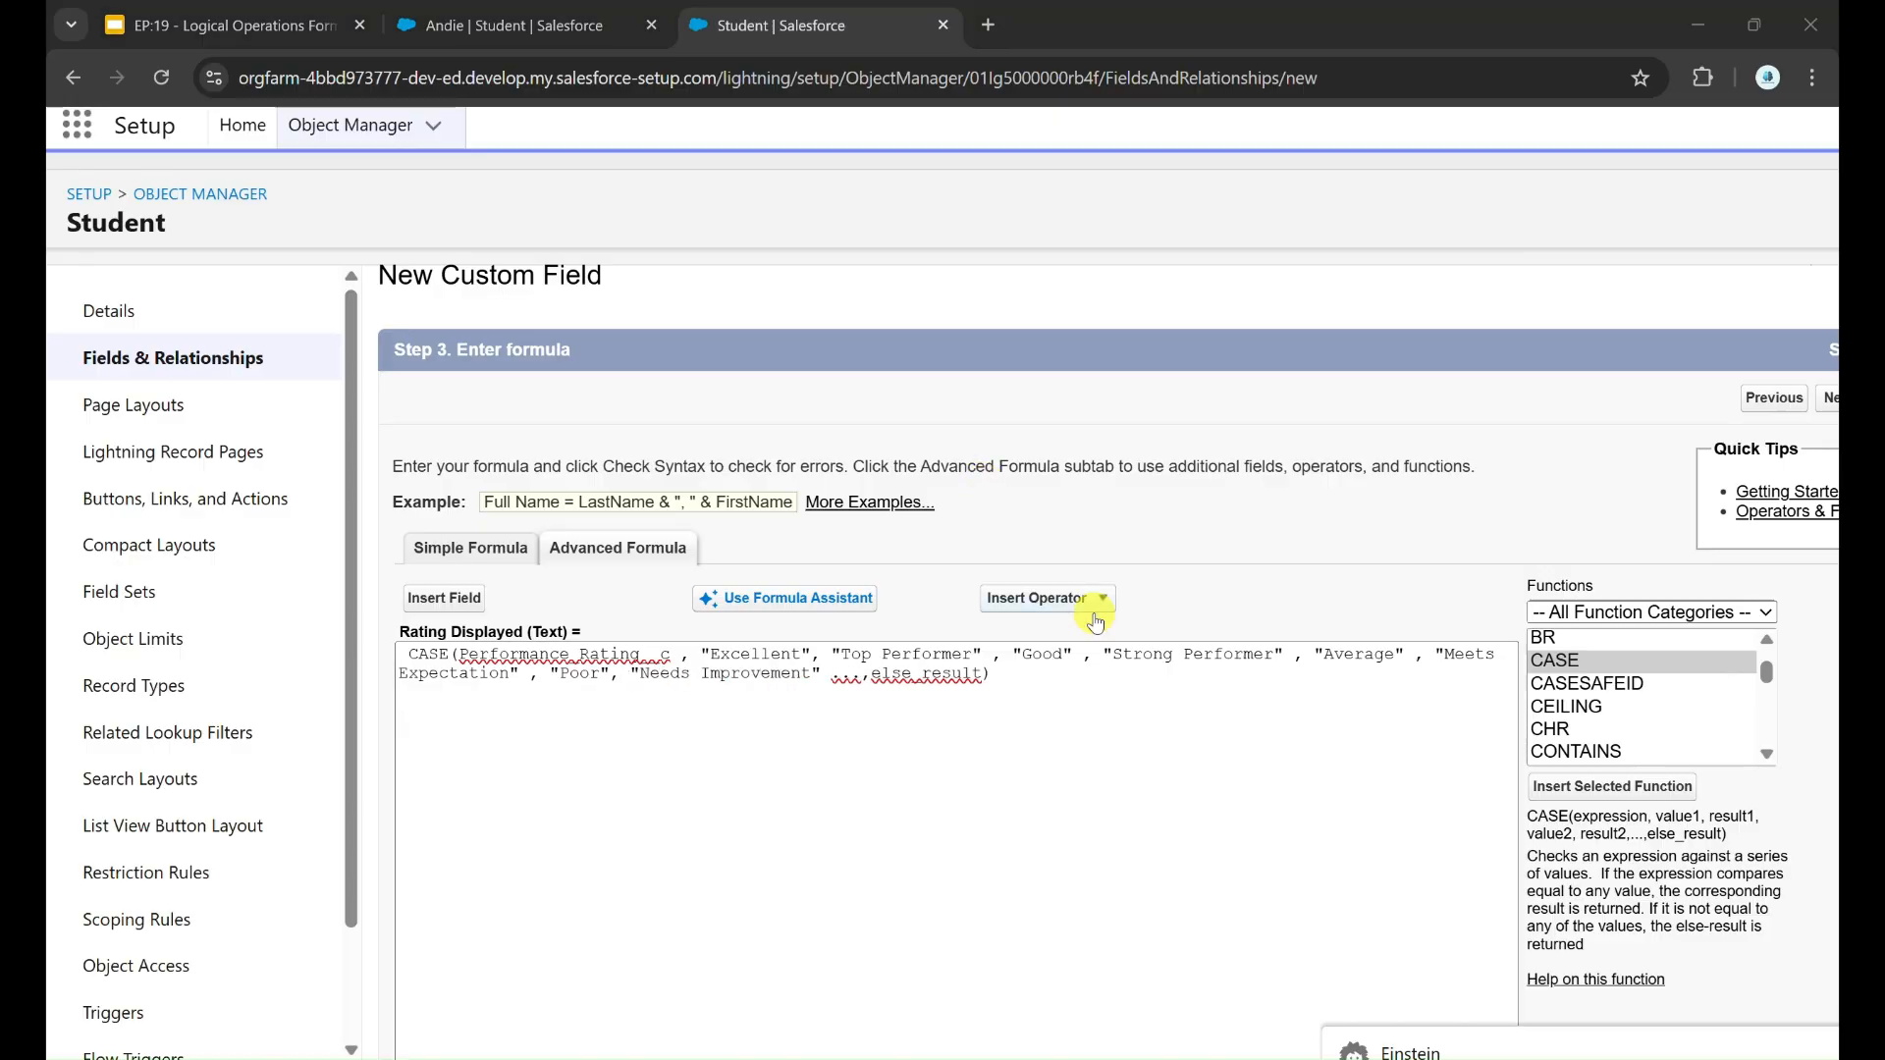
Step: Remove the leftover dots and commas from the CASE formula and replace else_result with "Not Rated"
left_click(864, 679)
key("BackSpace")
key("BackSpace")
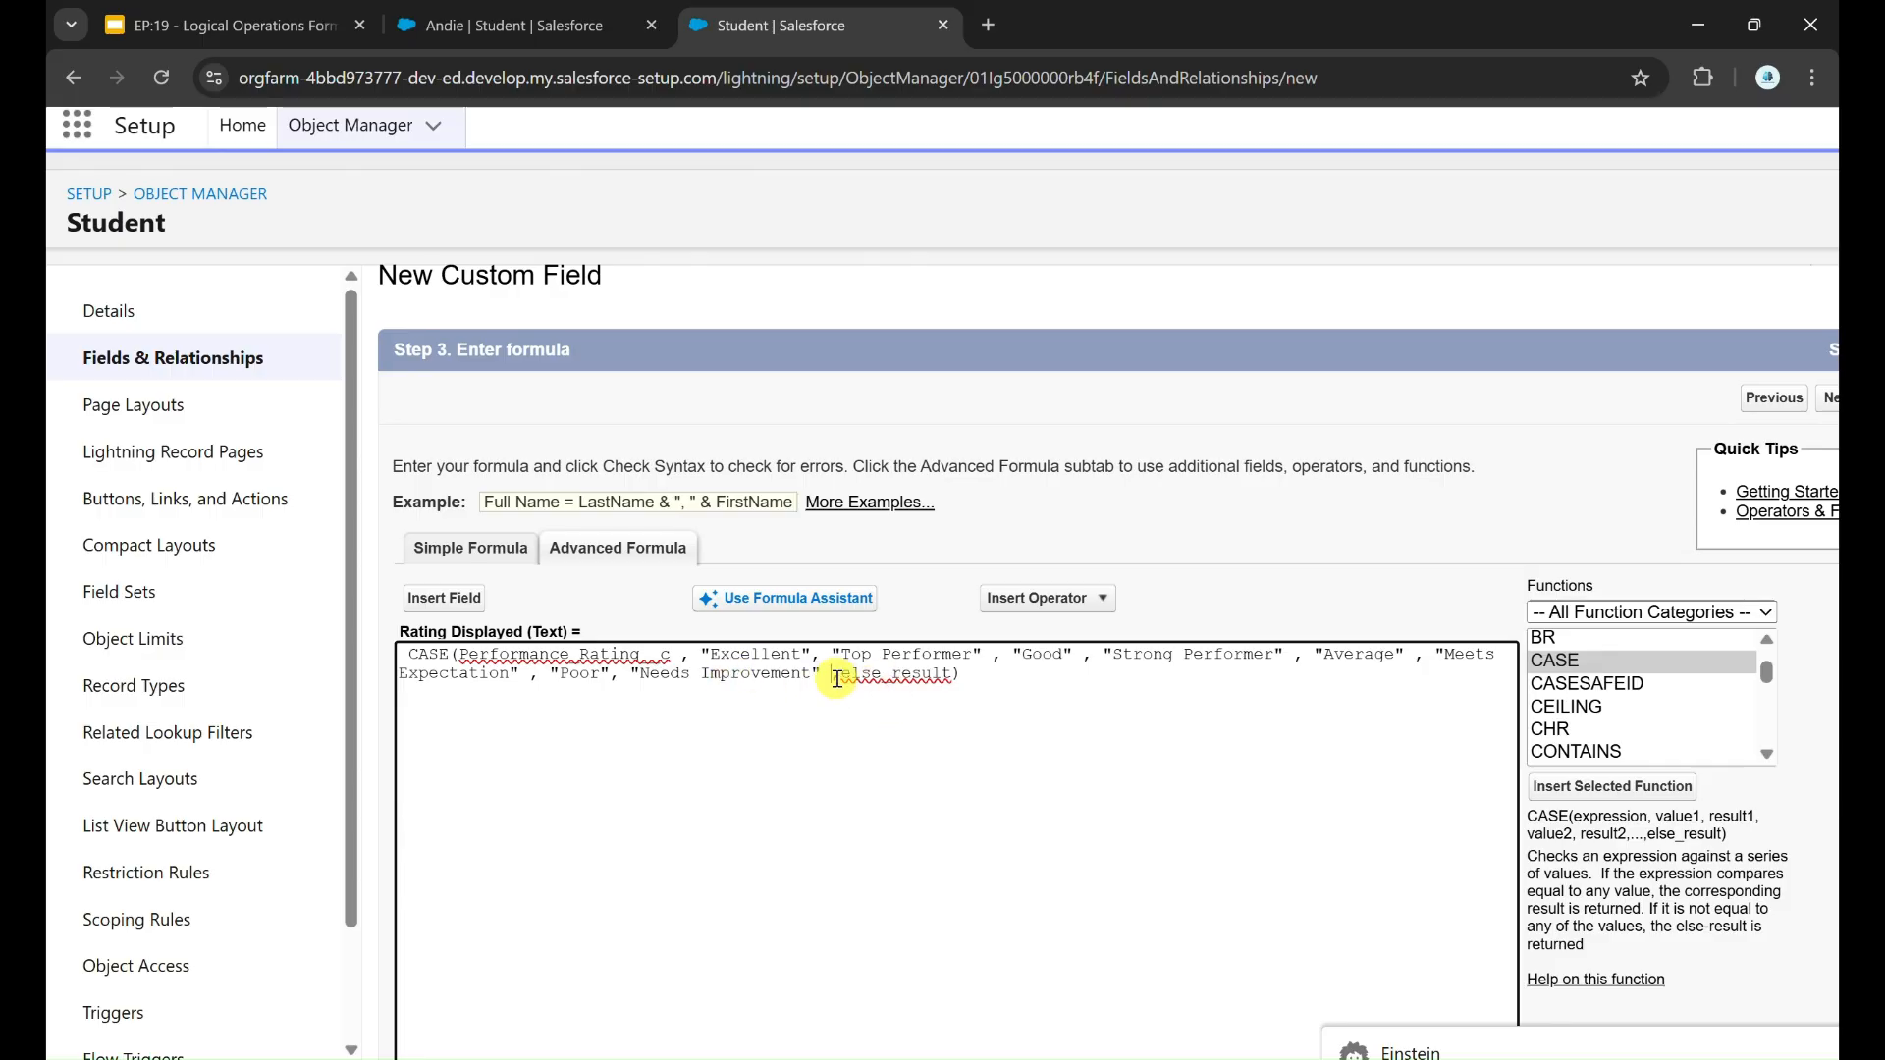
double_click(868, 677)
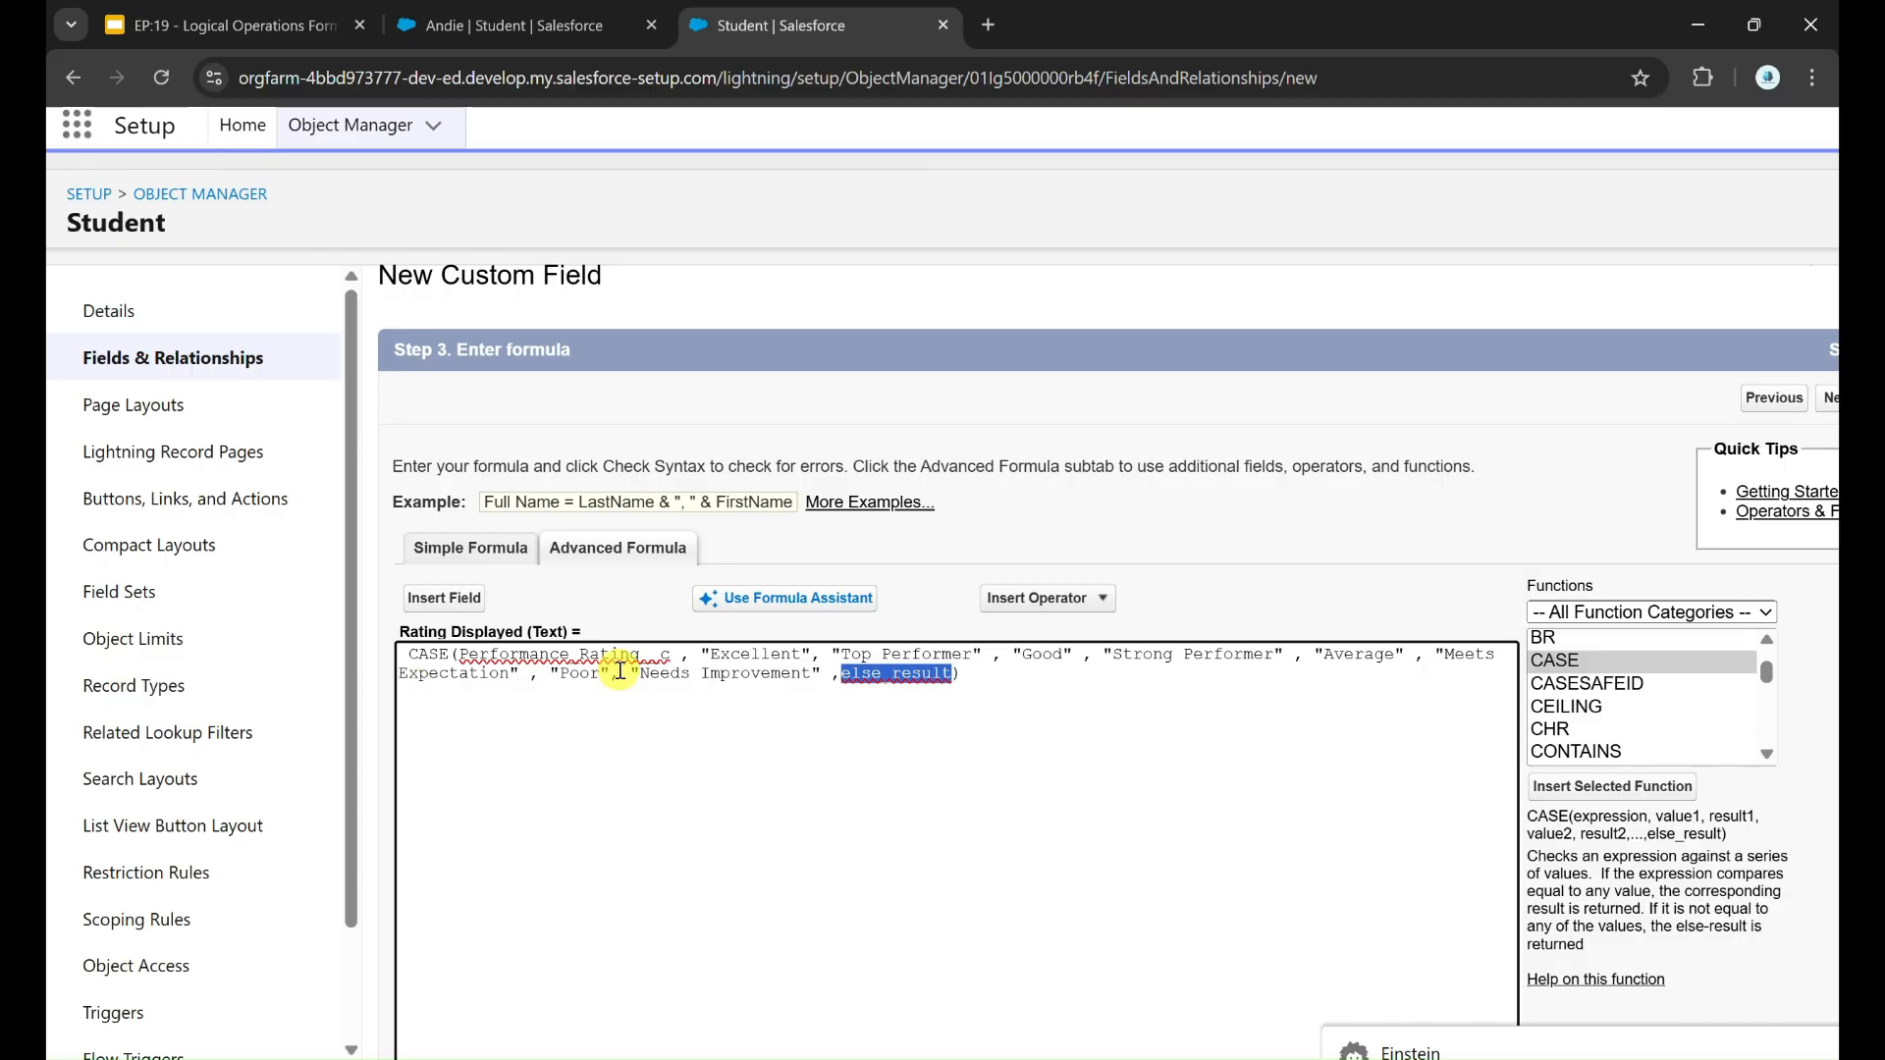
key("BackSpace")
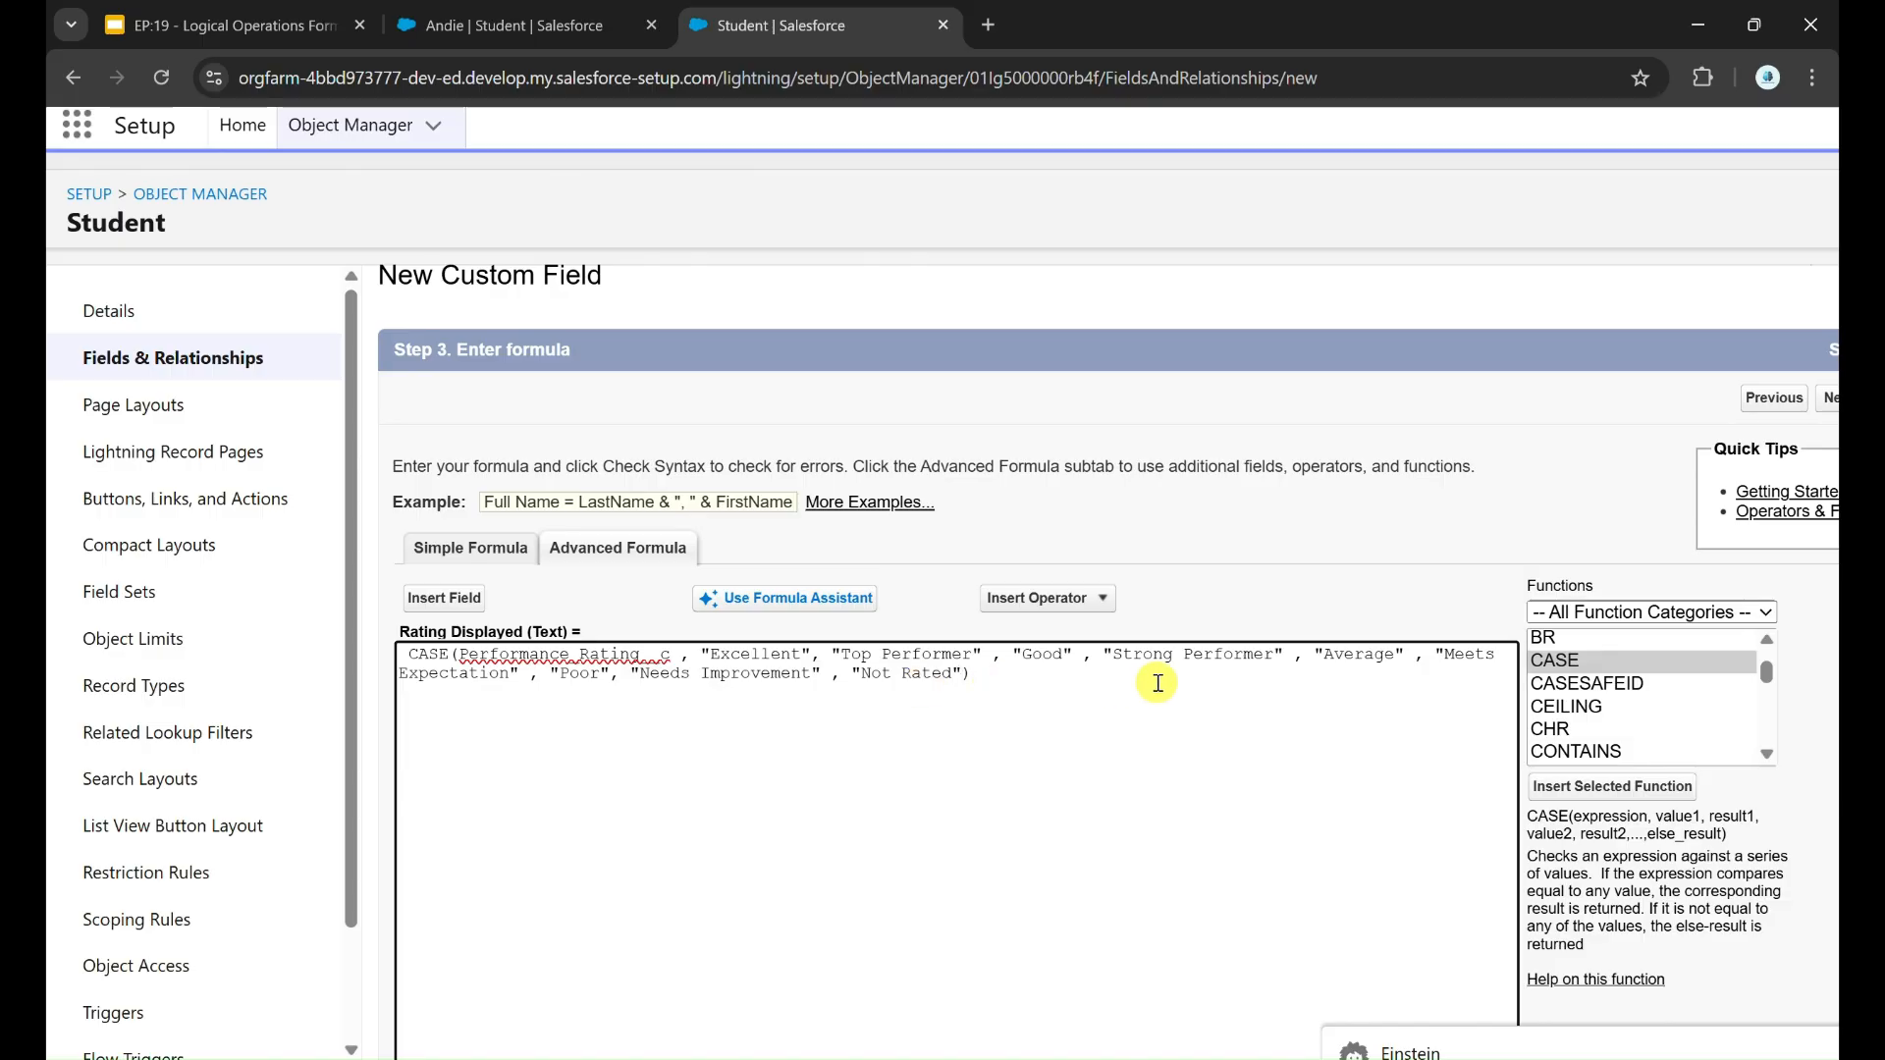
Step: Save the Rating Displayed field and place it beside Performance Rating in the Student page layout
scroll(1158, 683, "down", 2)
left_click(1706, 444)
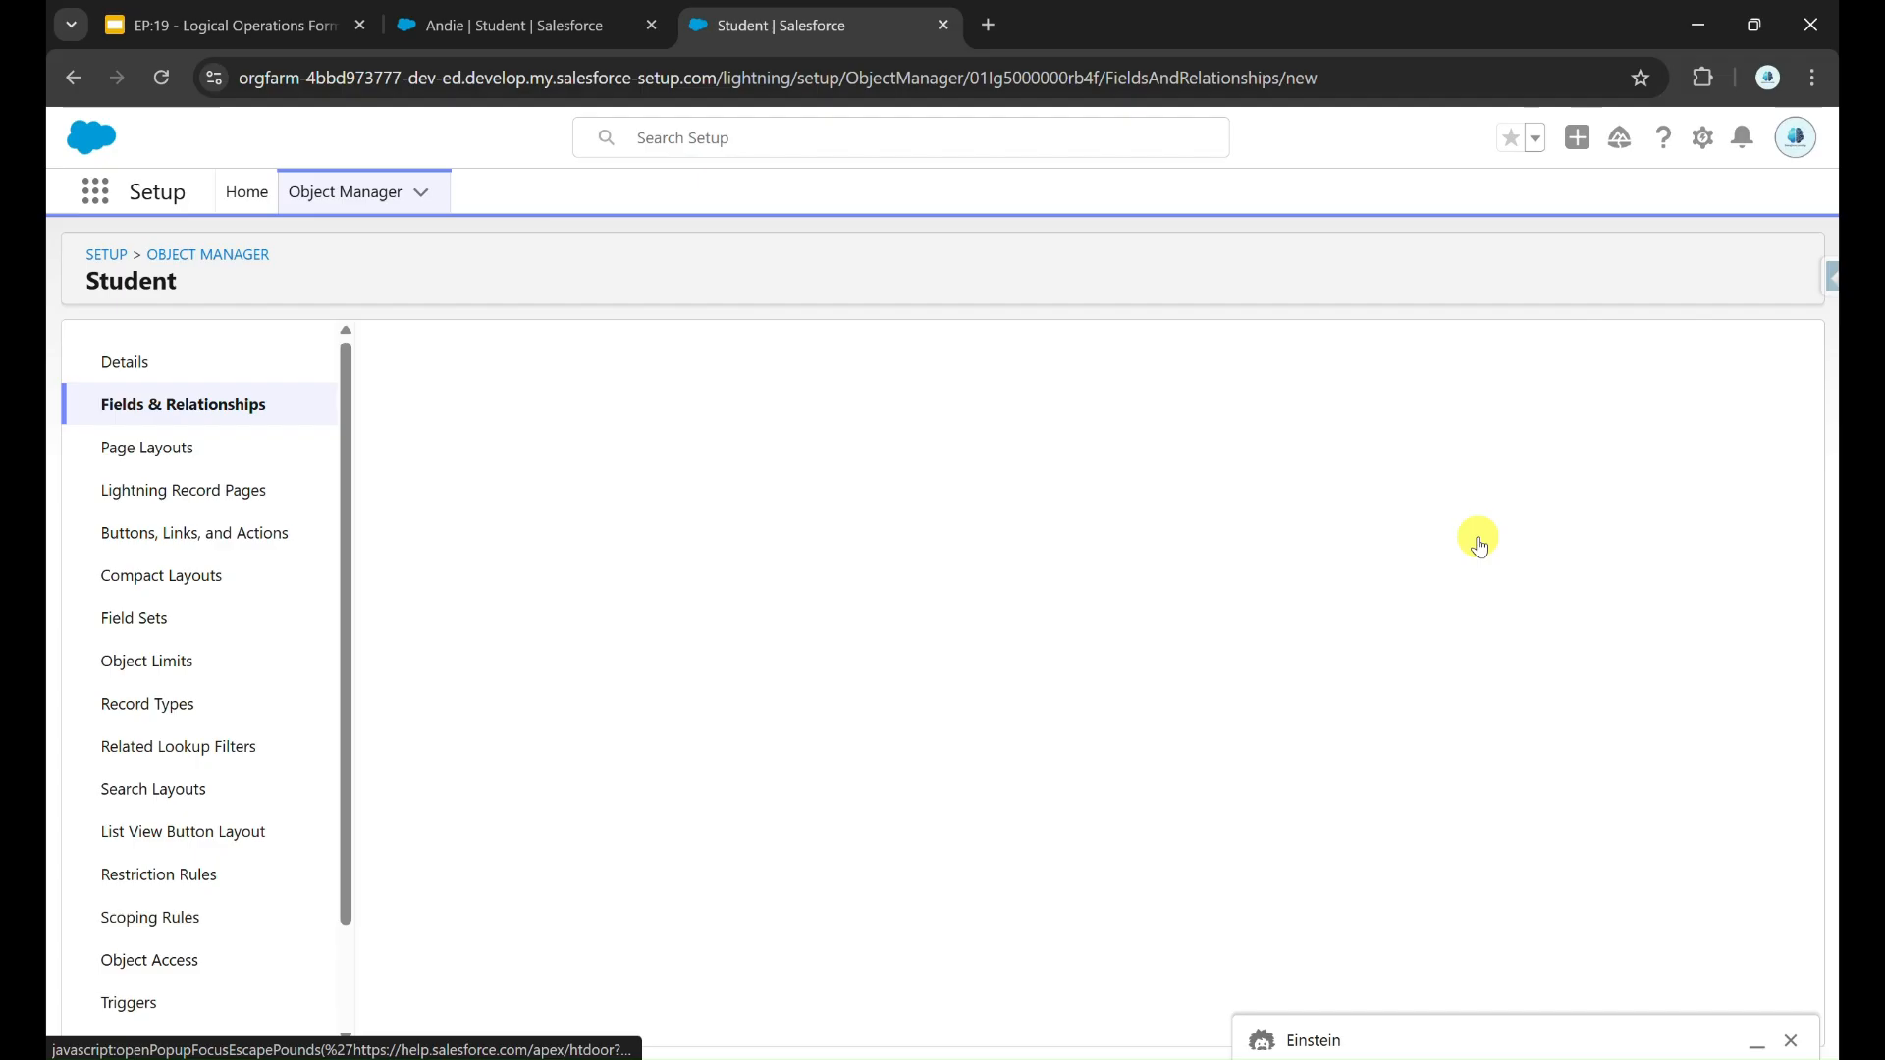
left_click(1715, 500)
left_click(245, 454)
left_click(441, 484)
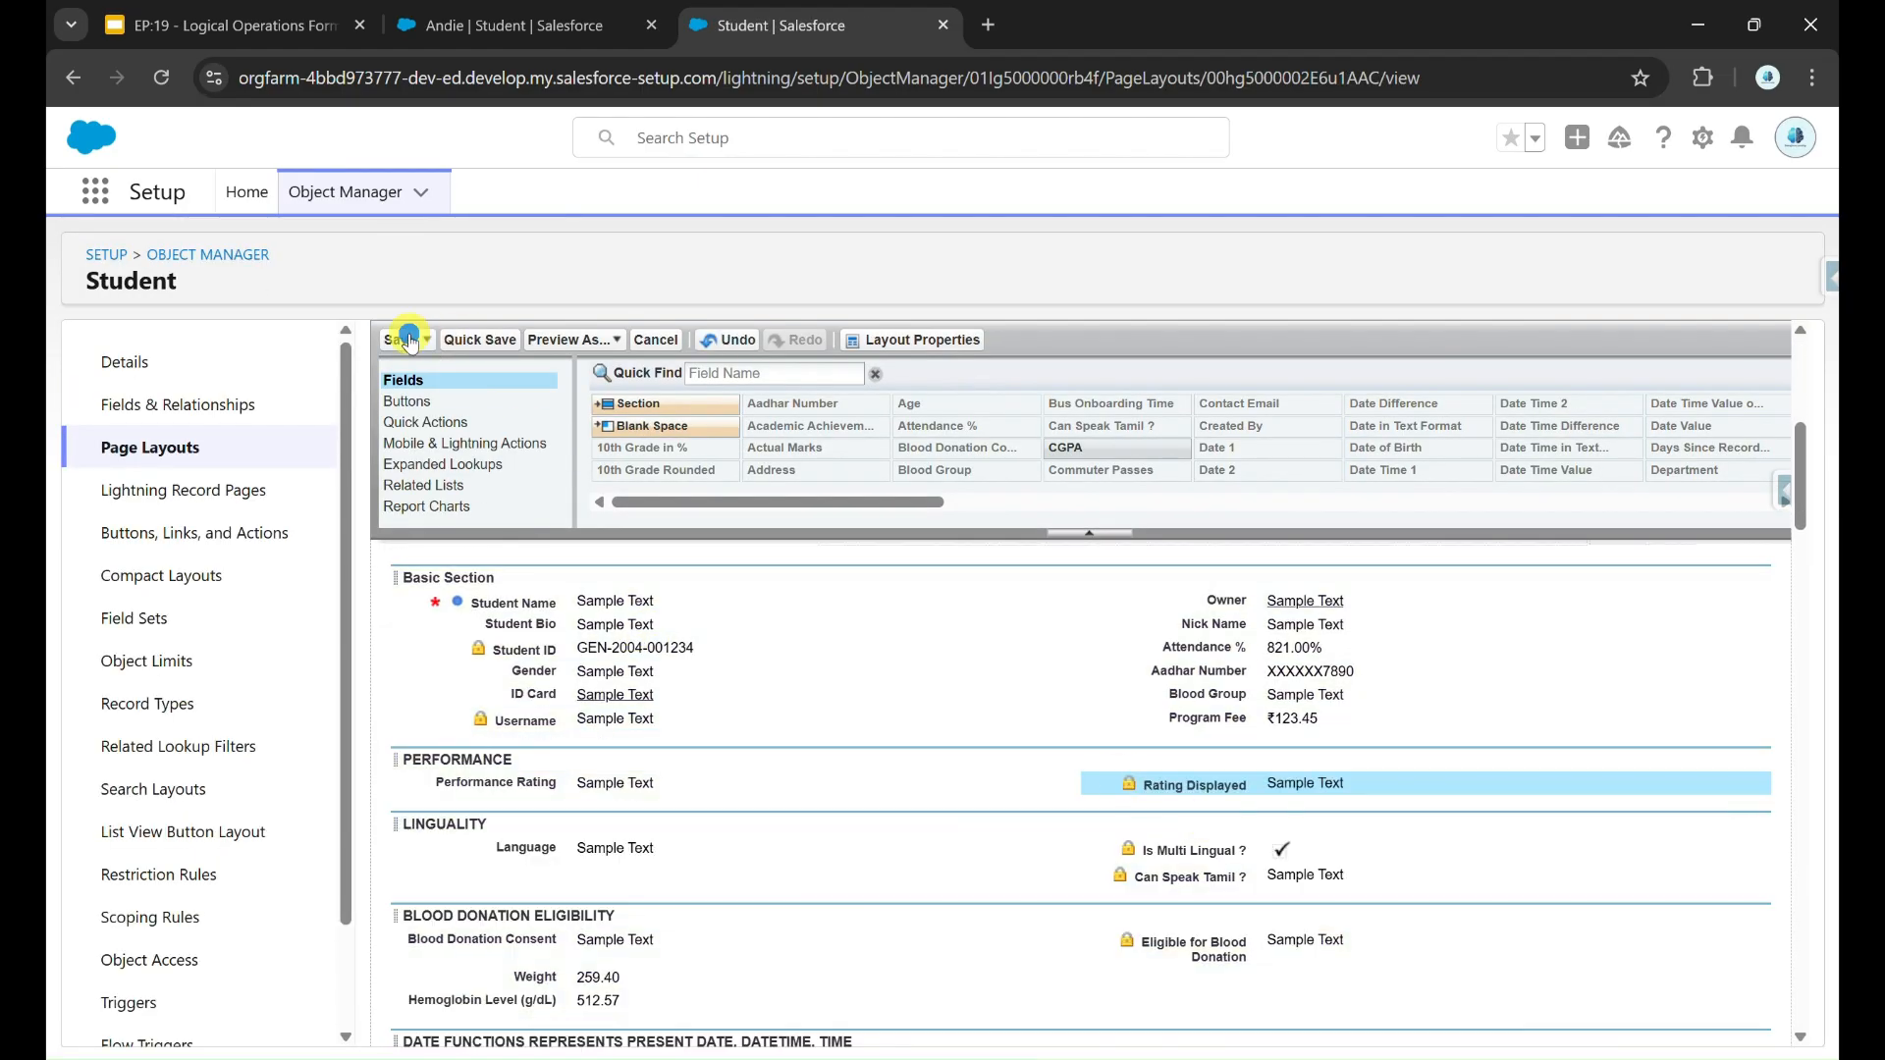
left_click(410, 340)
Step: Change the display density on the student record and refresh the page to load the updated layout
left_click(520, 26)
left_click(1772, 140)
left_click(1453, 356)
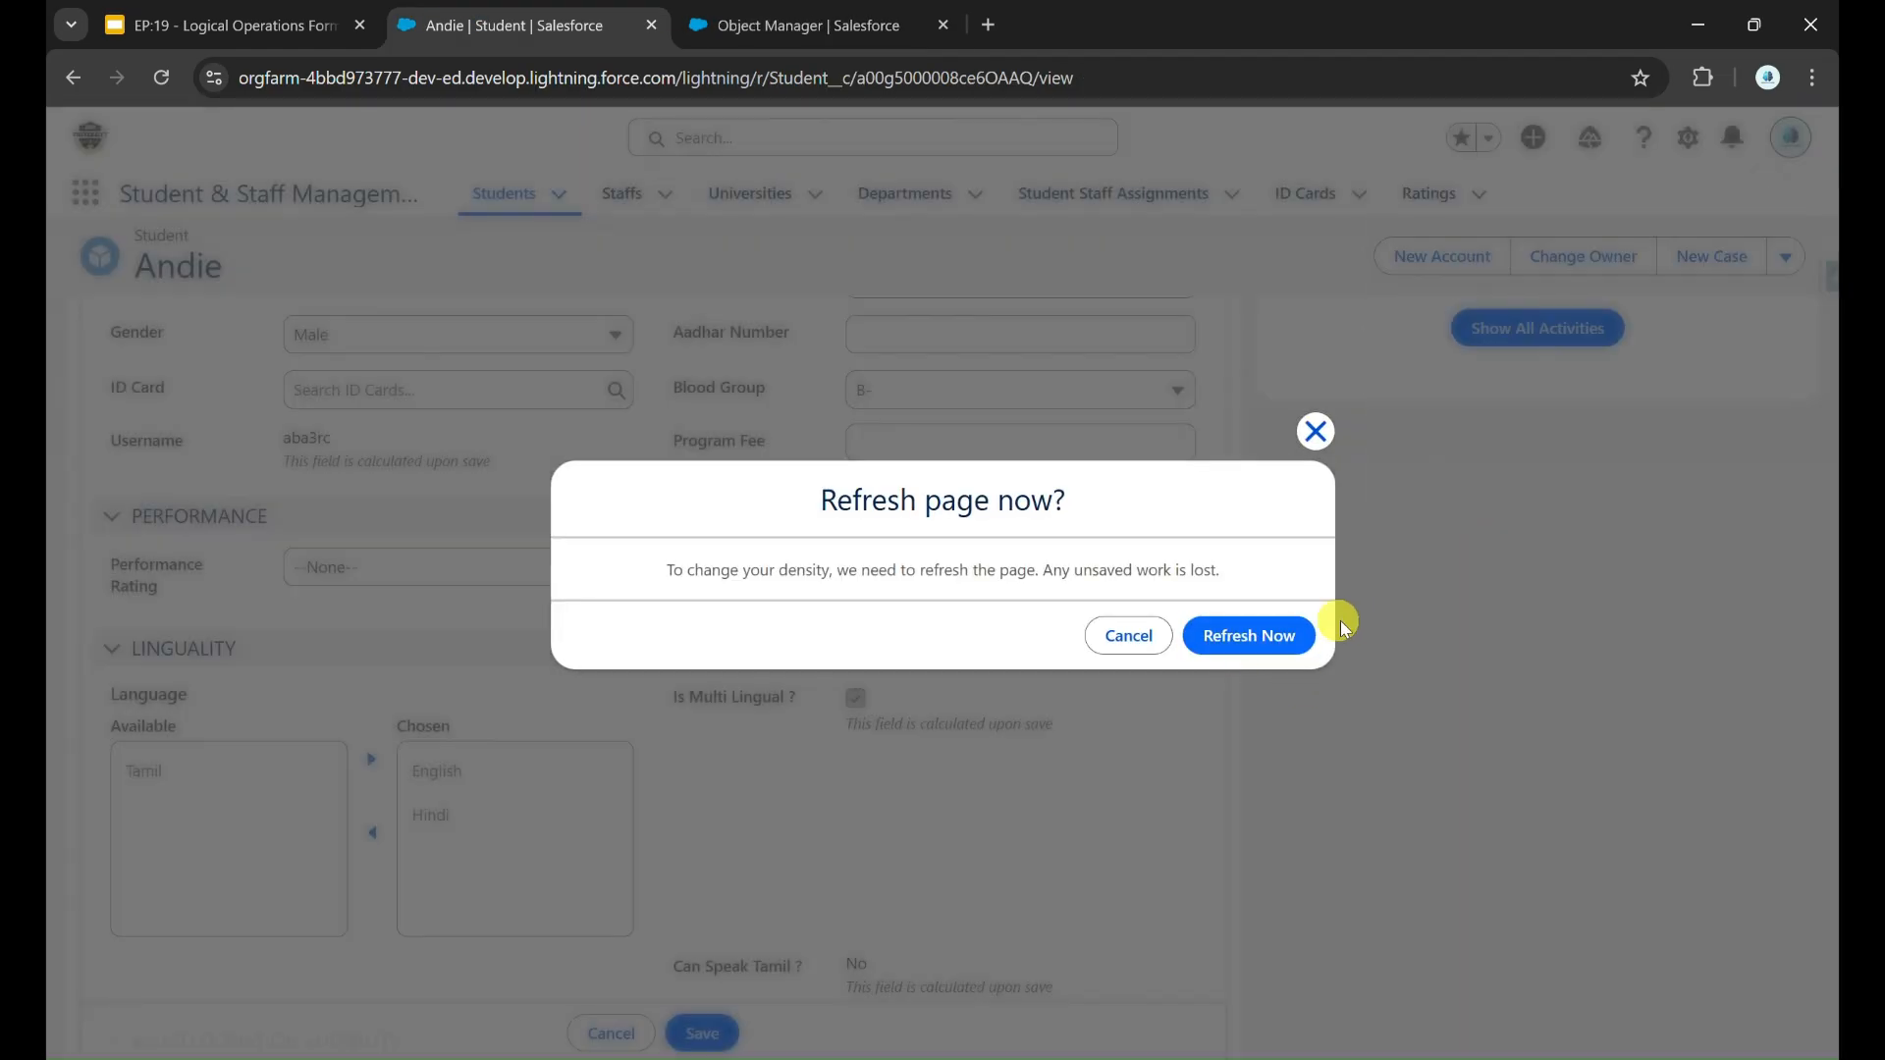
left_click(1267, 637)
scroll(847, 551, "down", 3)
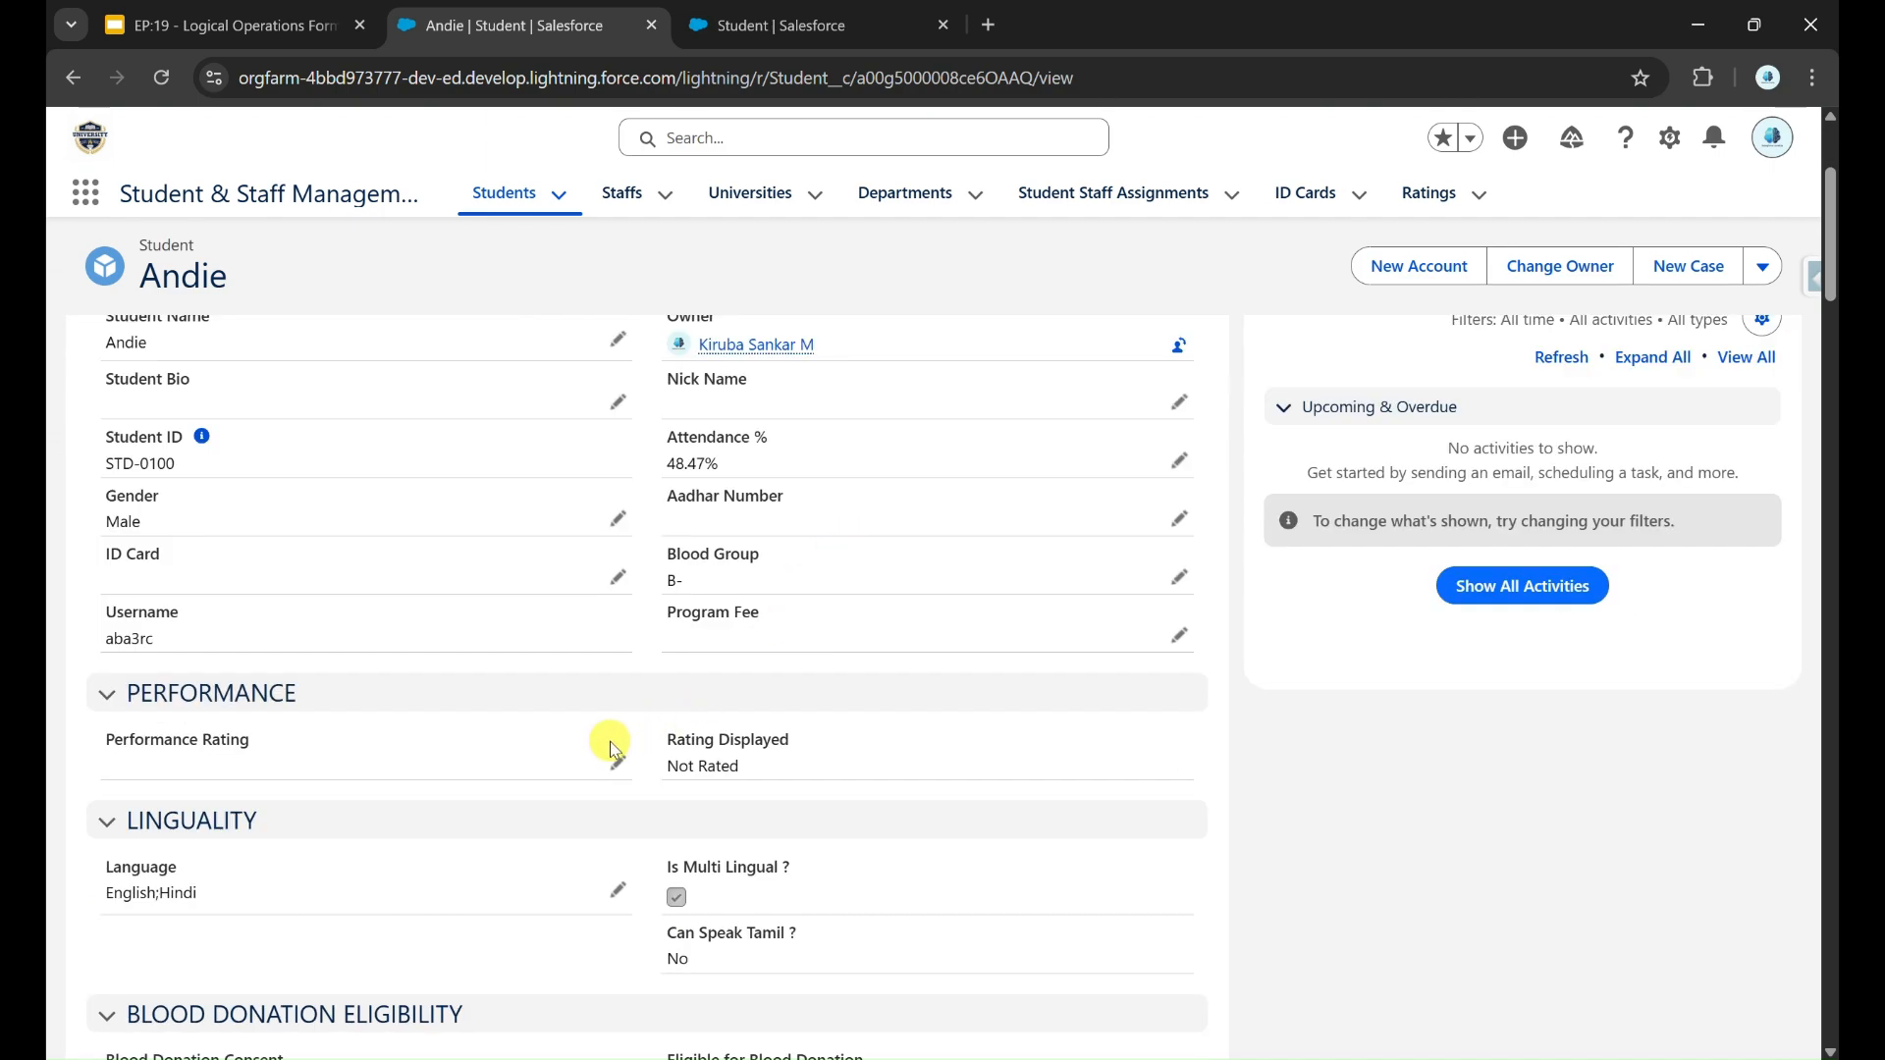
Step: Compare the record's Rating Displayed value for a blank Performance Rating with the arguments of the saved CASE formula
left_click_drag(667, 734, 804, 737)
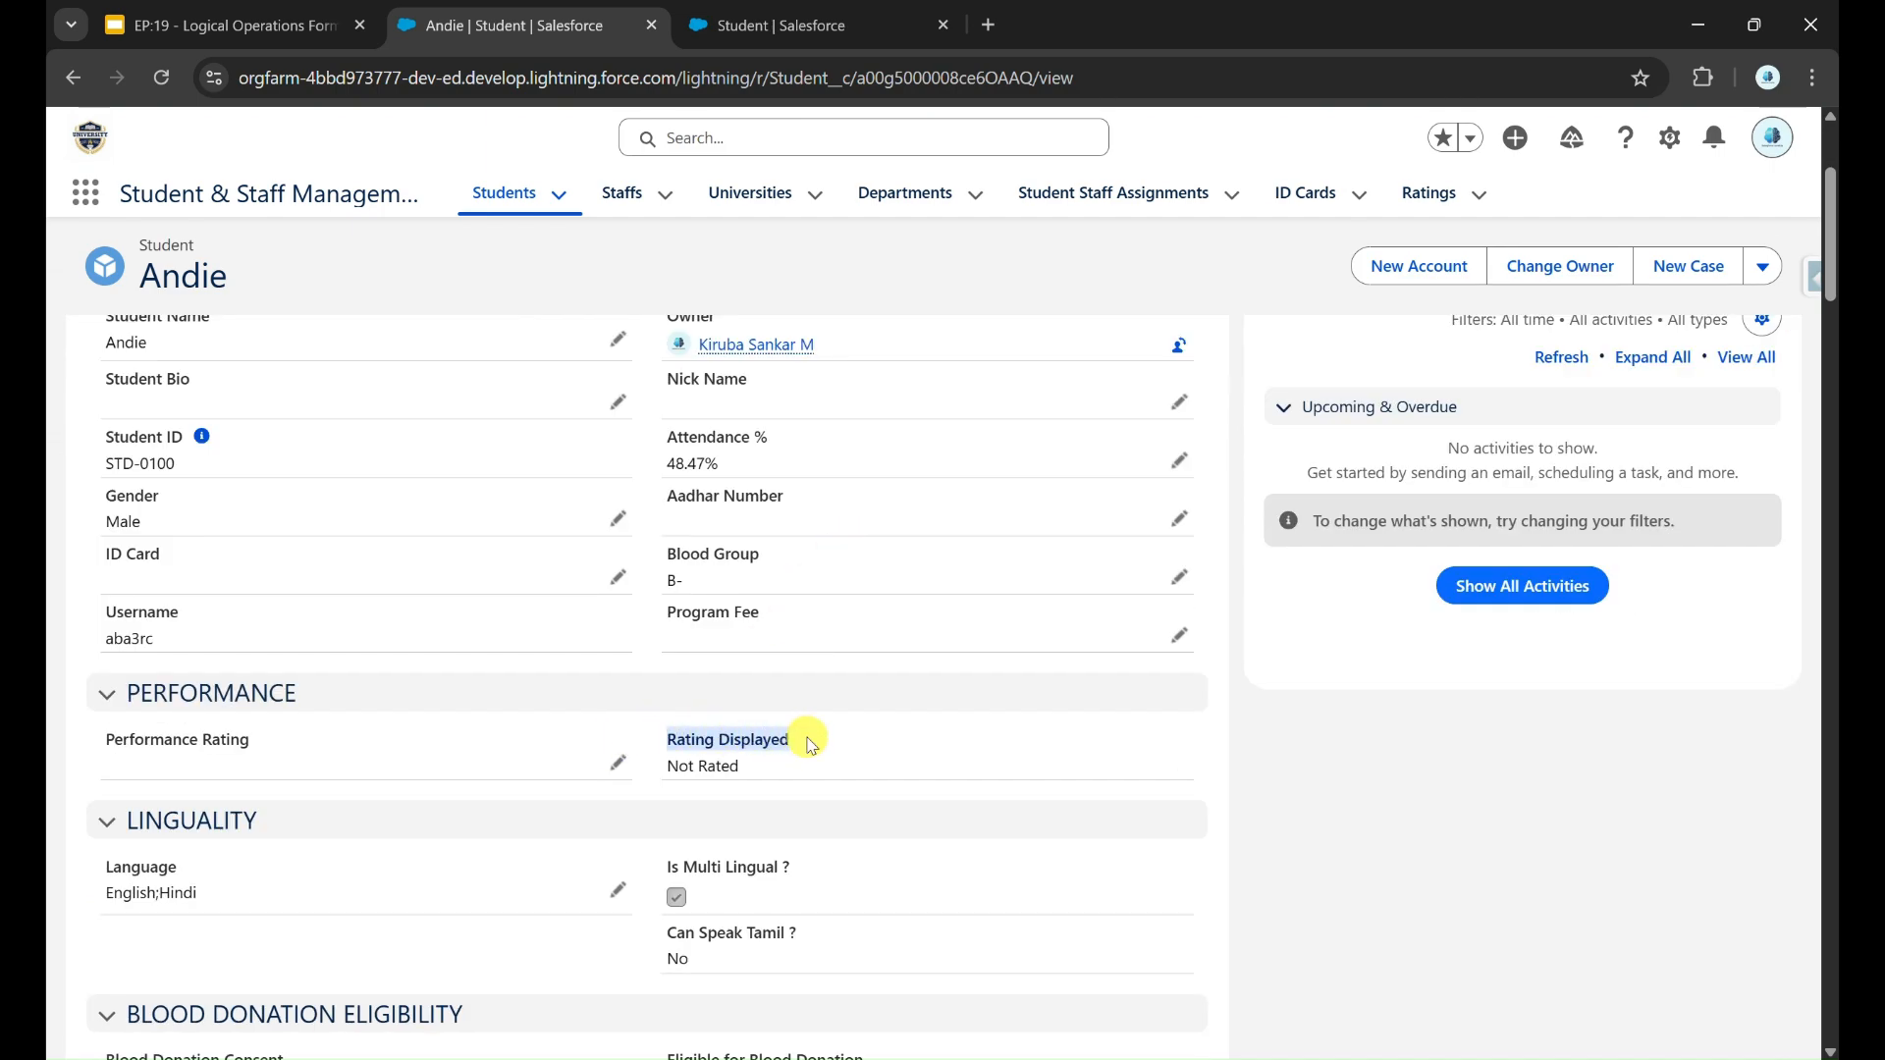
left_click(758, 766)
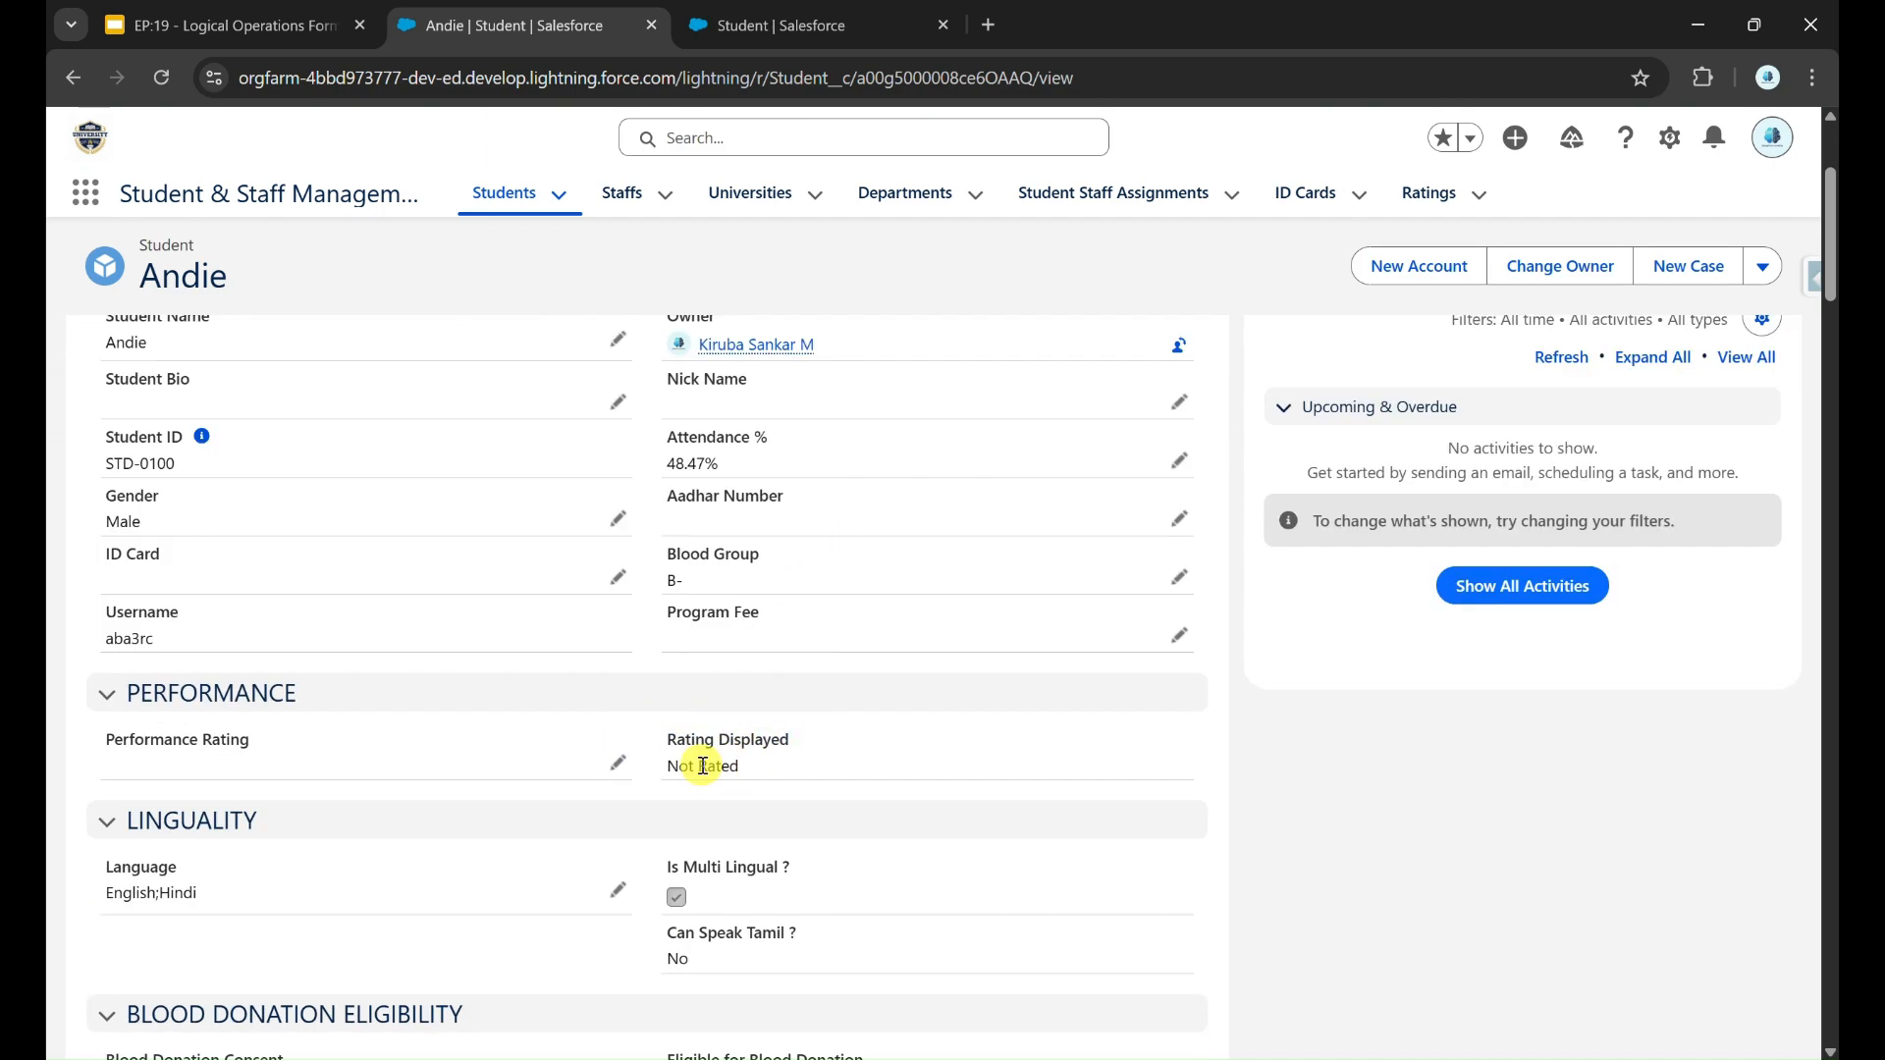
left_click(605, 787)
key("ctrl+Tab")
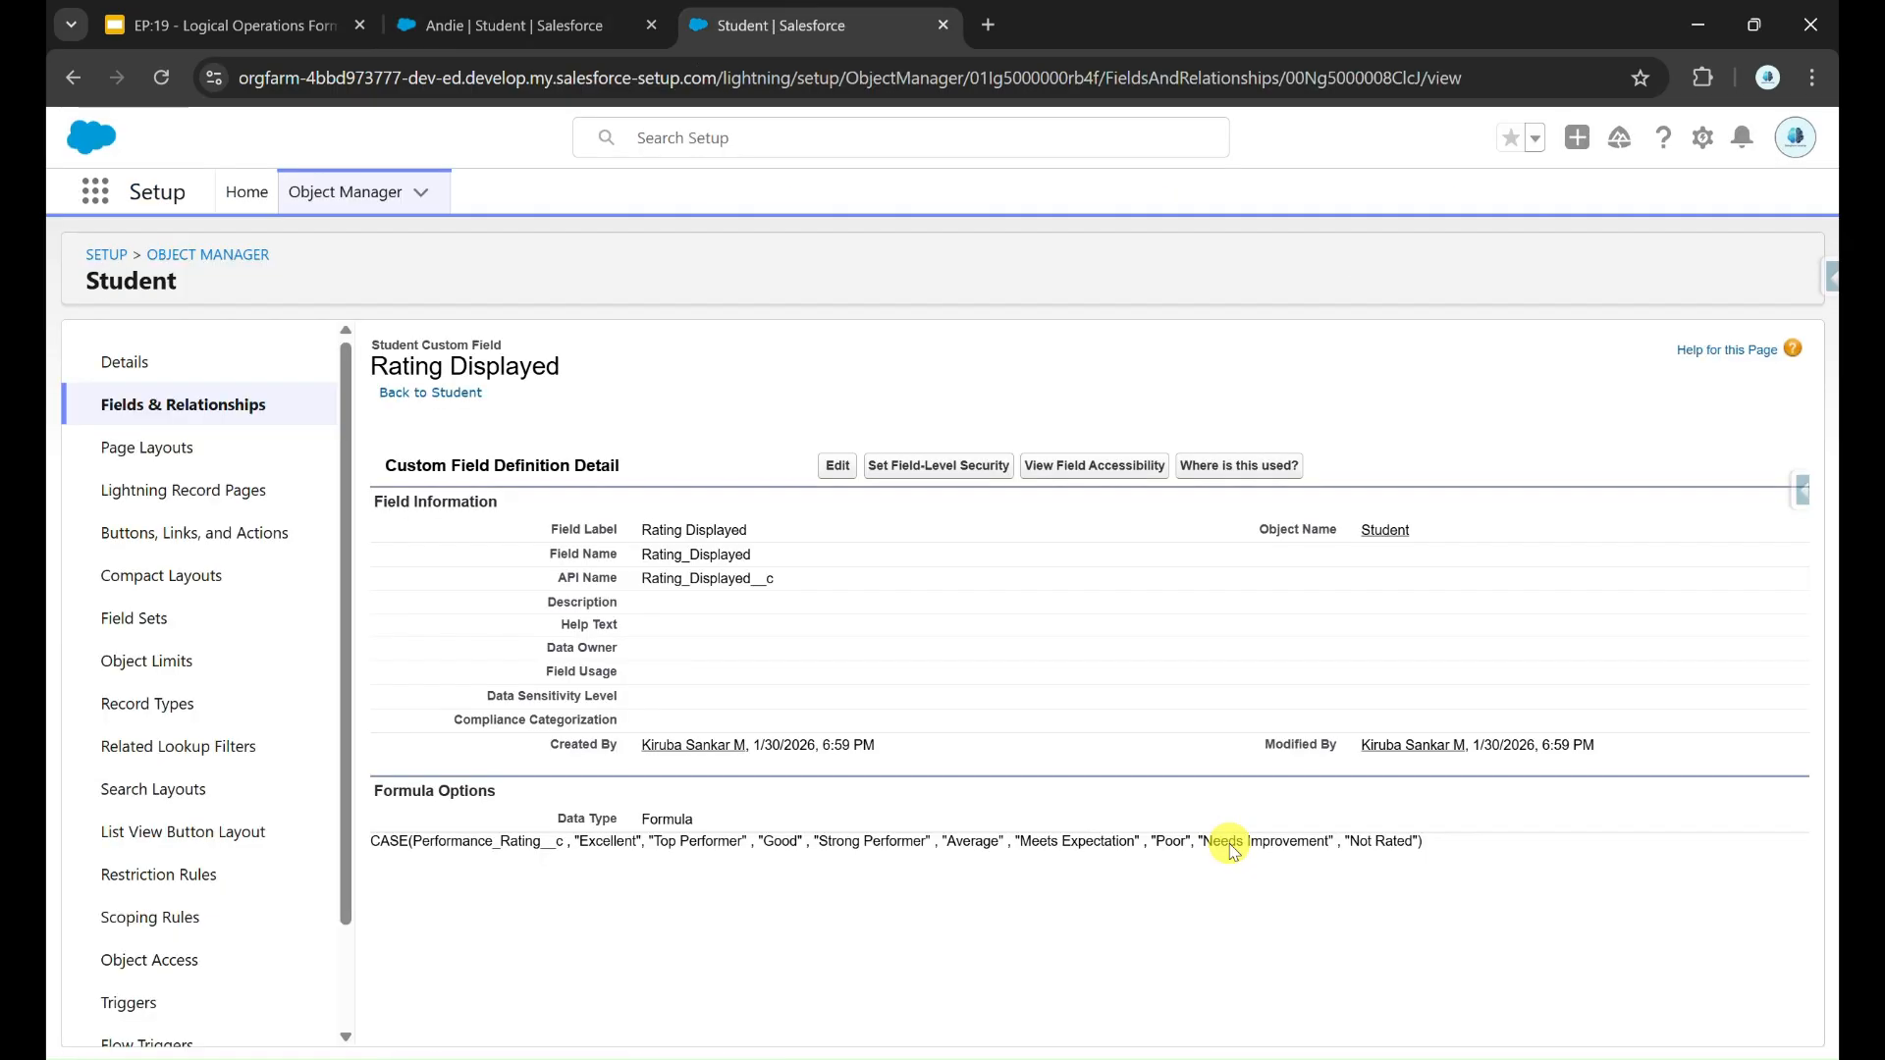
triple_click(1386, 841)
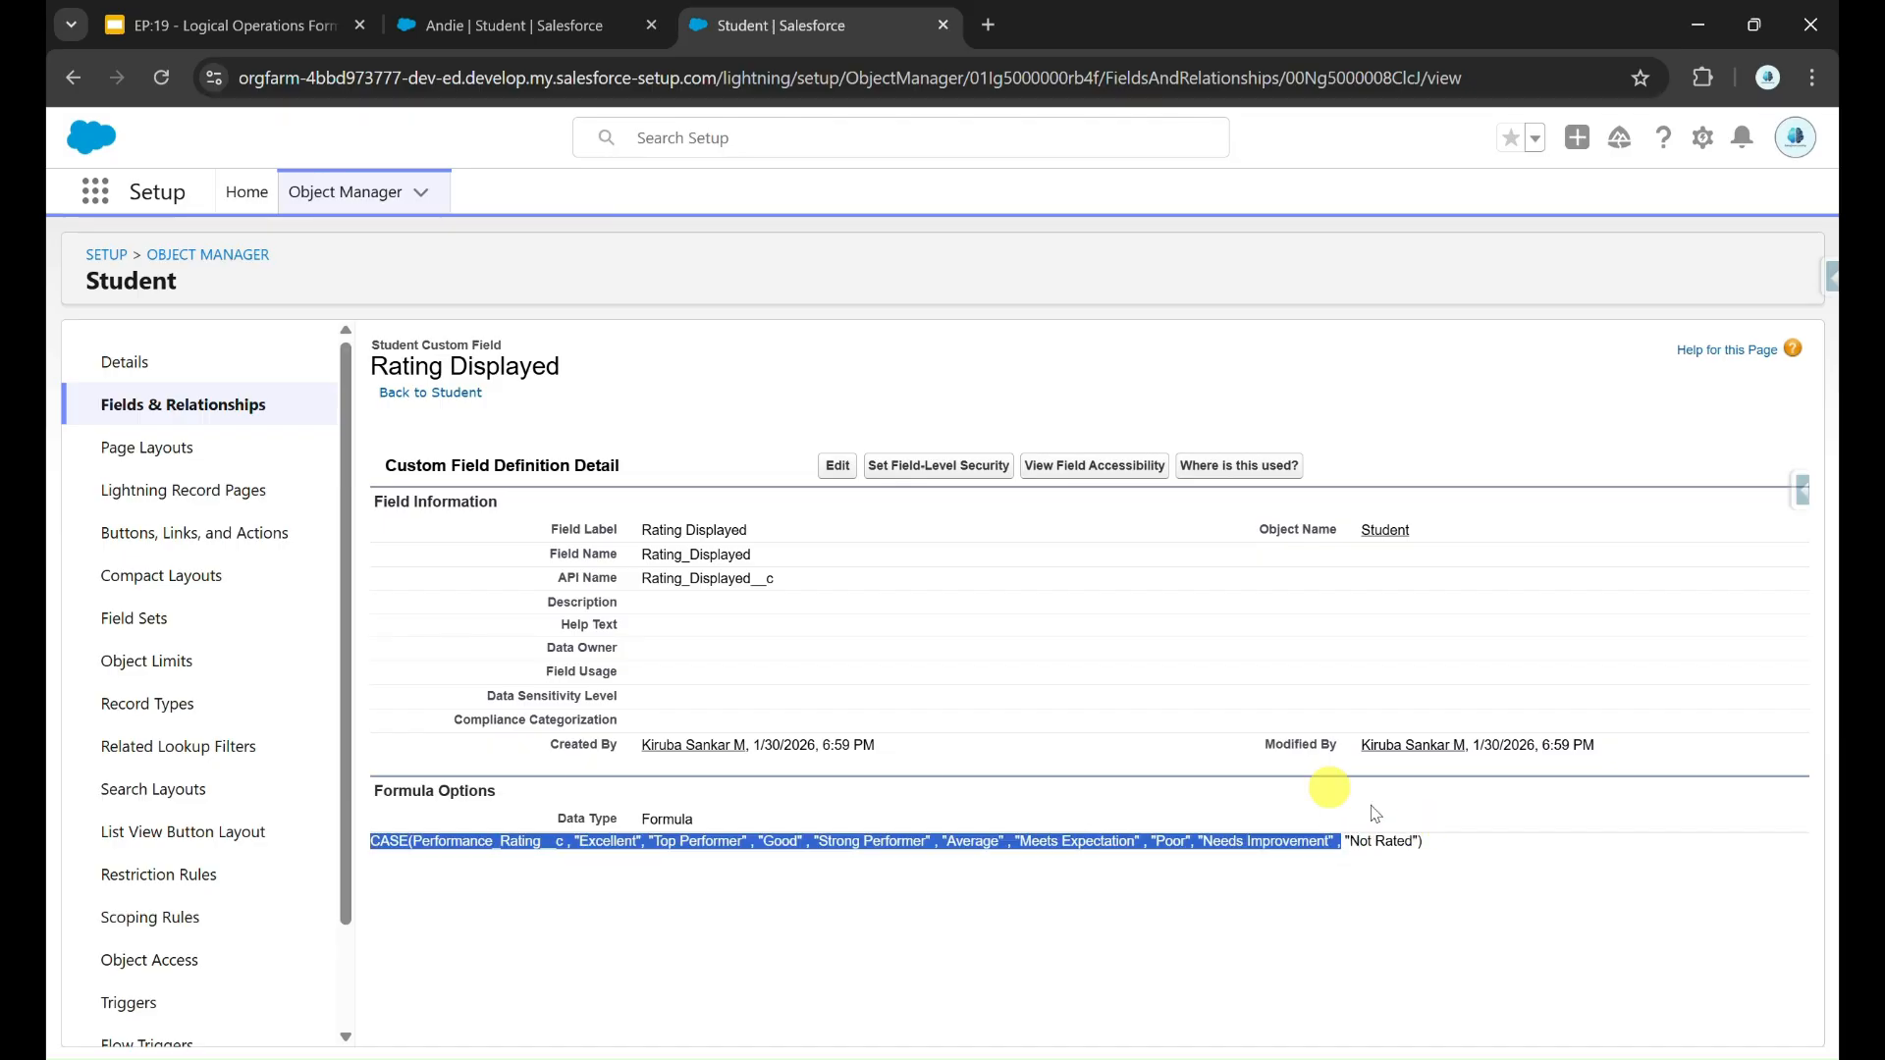
Step: Set the student record's Performance Rating to Excellent and save the record
left_click(463, 39)
left_click(617, 455)
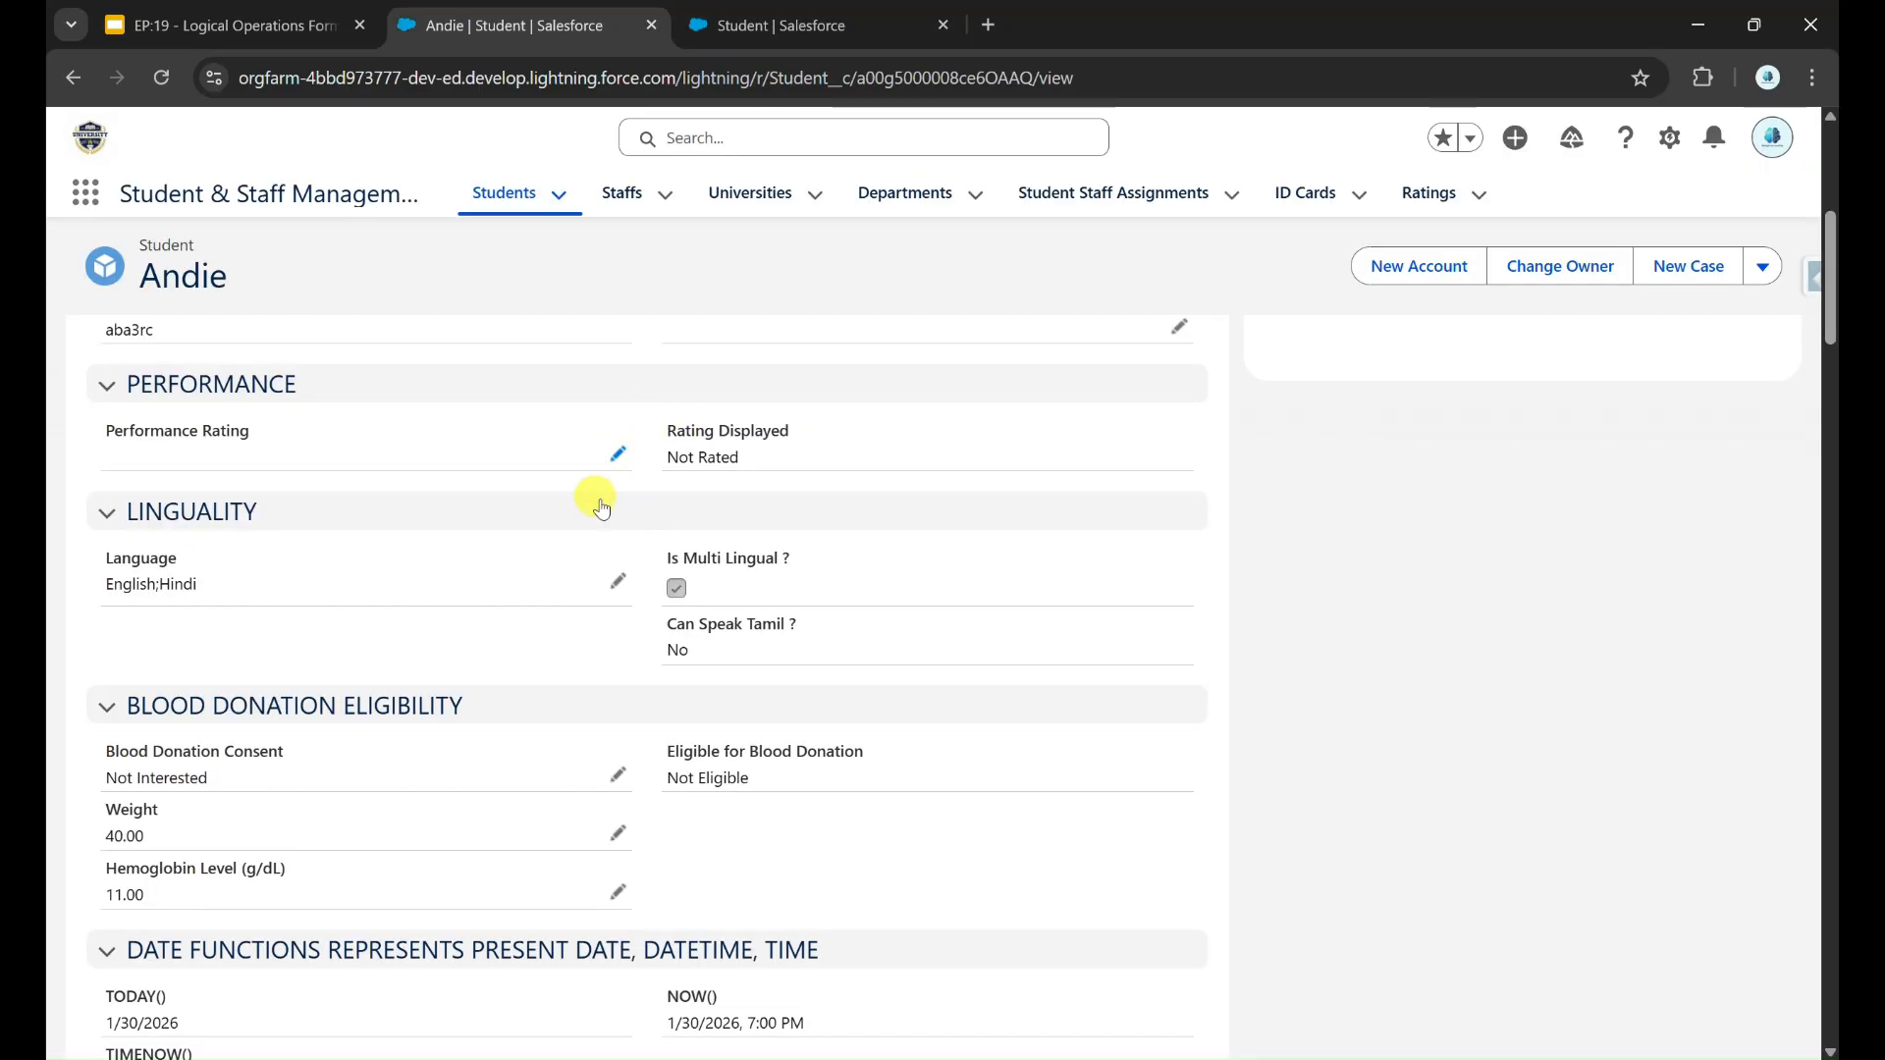
left_click(528, 488)
left_click(416, 574)
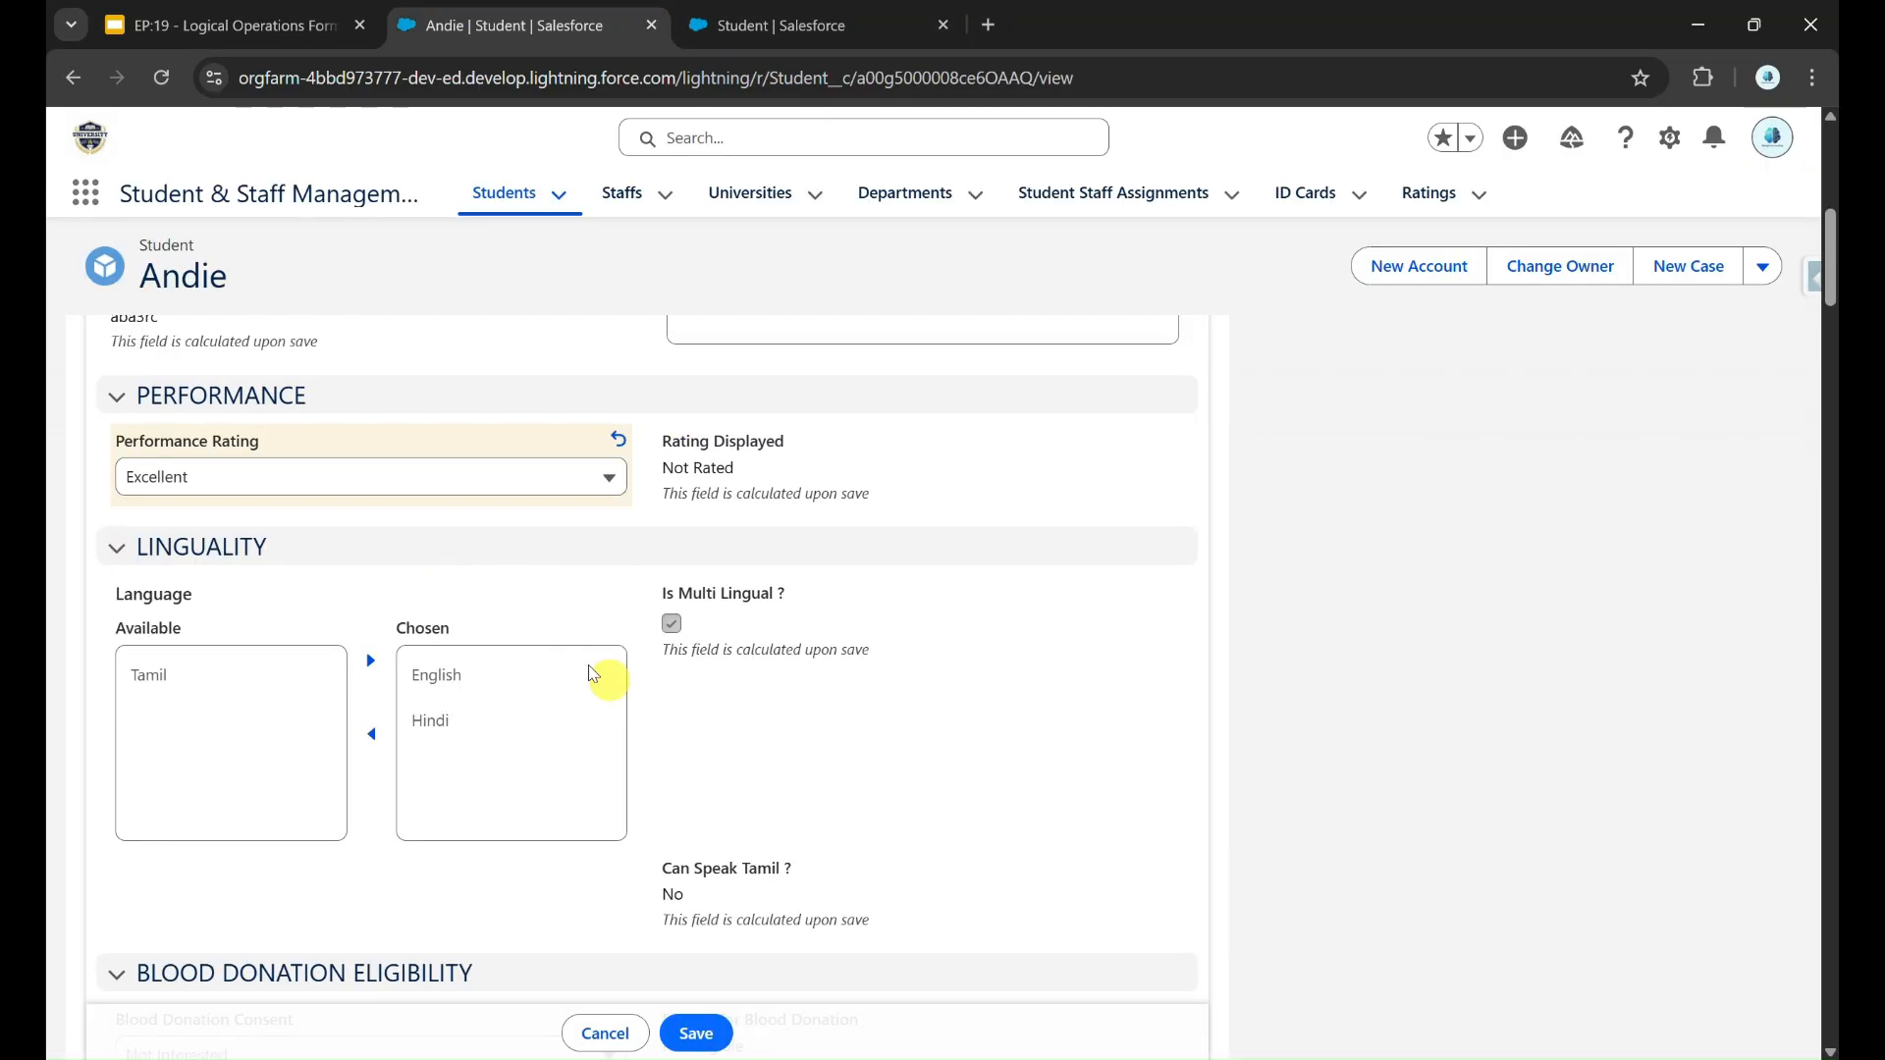
left_click(697, 1033)
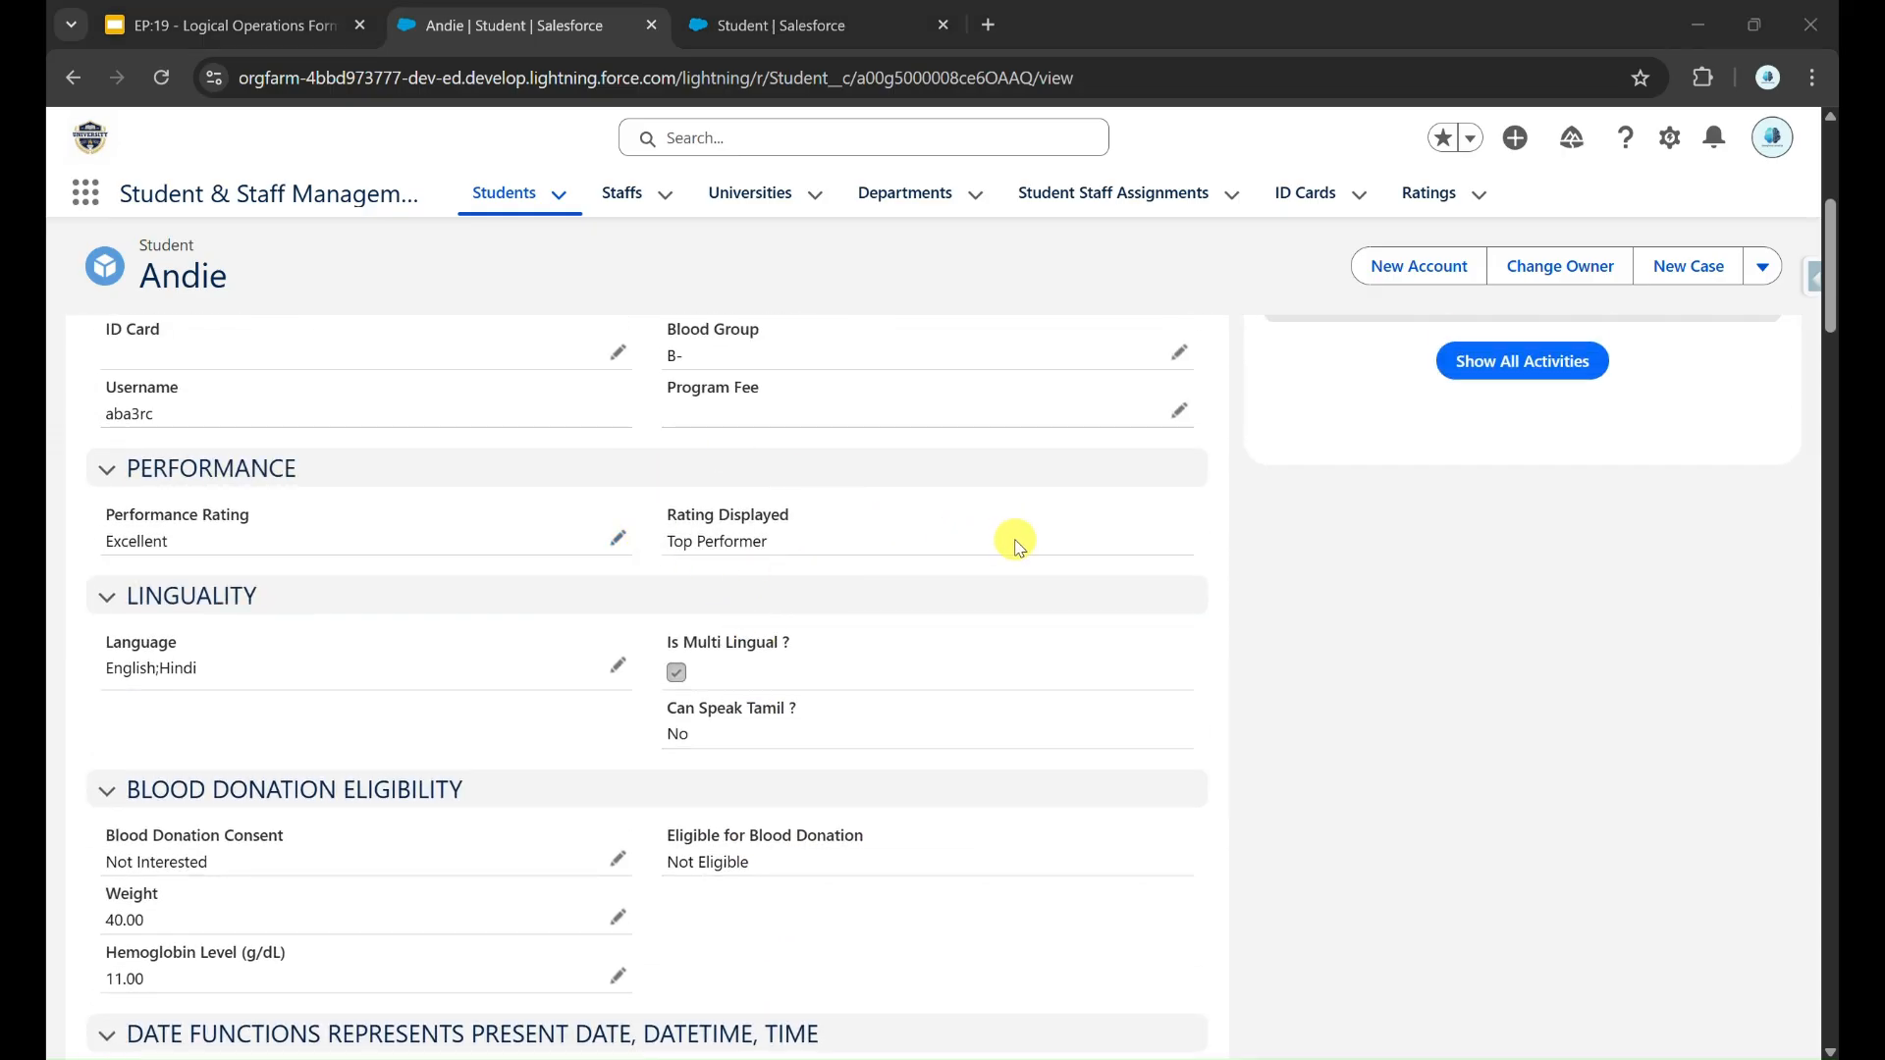
Step: Consult the rating label table in Paint, set the student record's Performance Rating to Good in Salesforce, and save the record
key("alt+Tab")
key("alt+Tab")
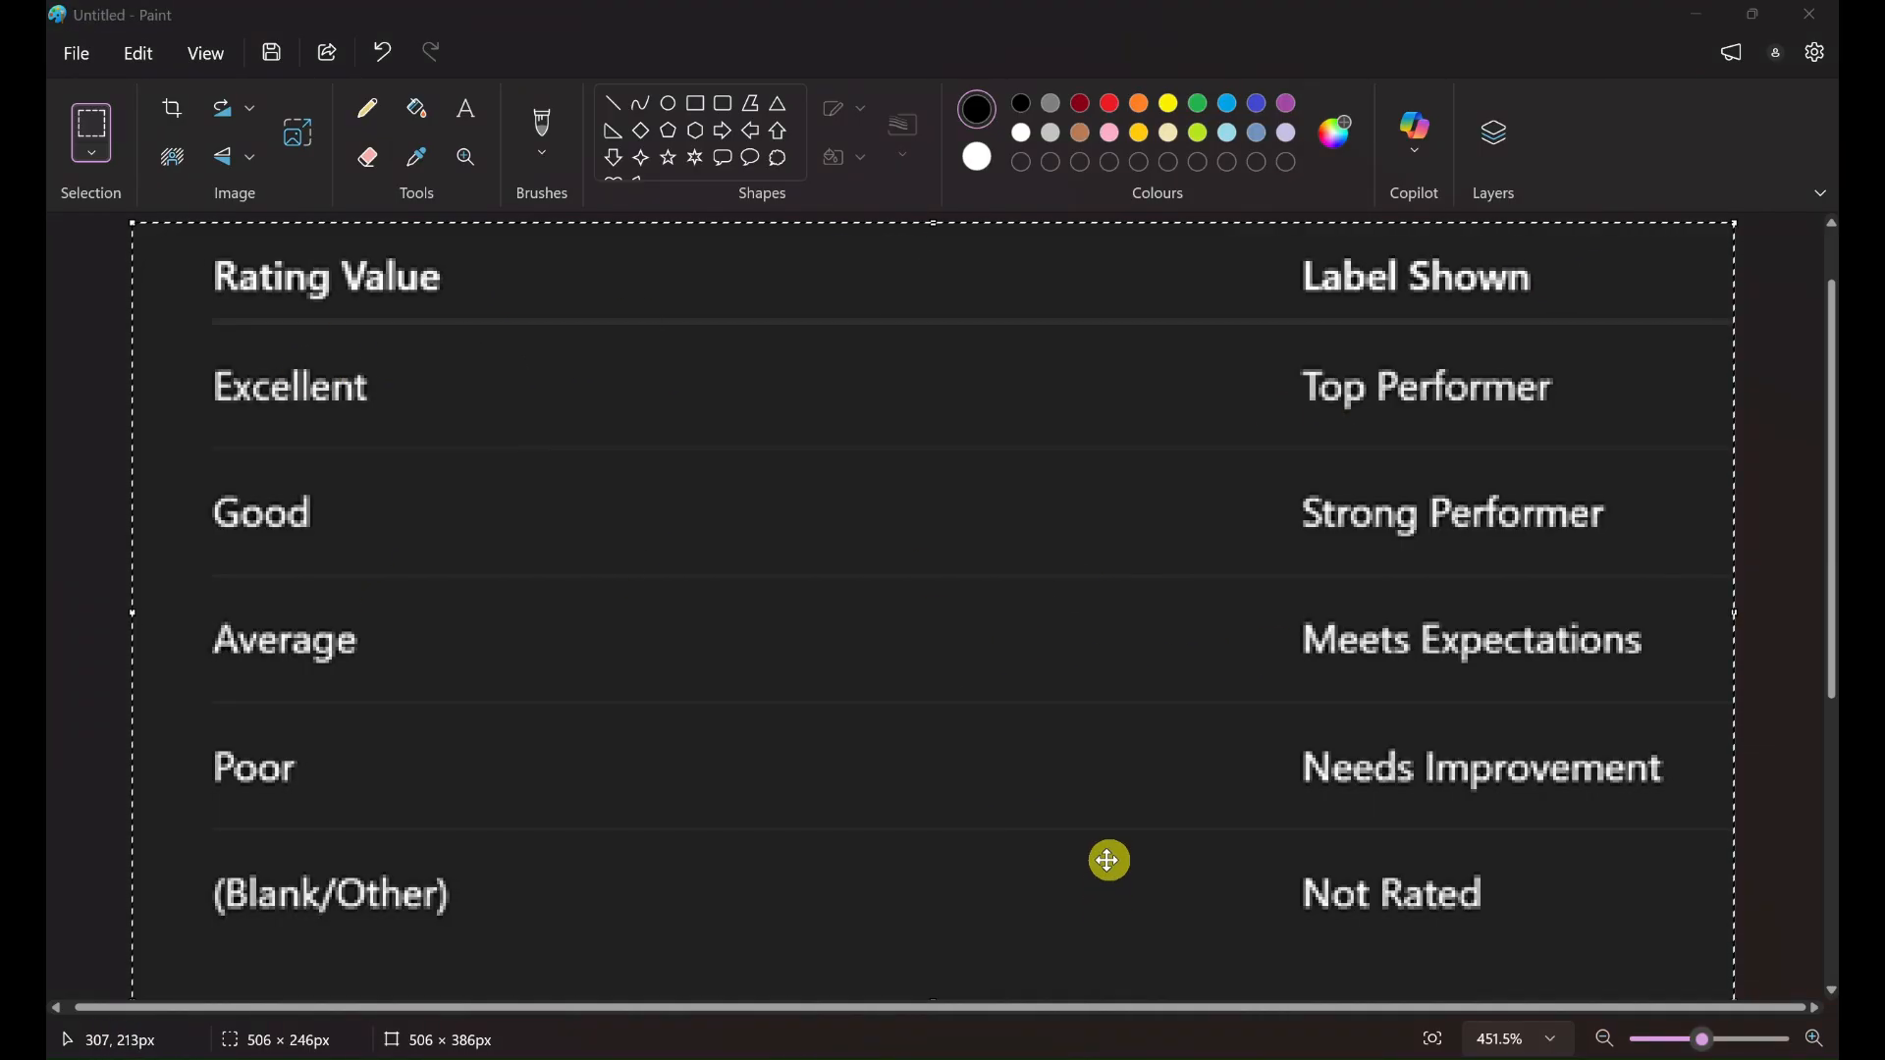
key("alt+Tab")
left_click(619, 543)
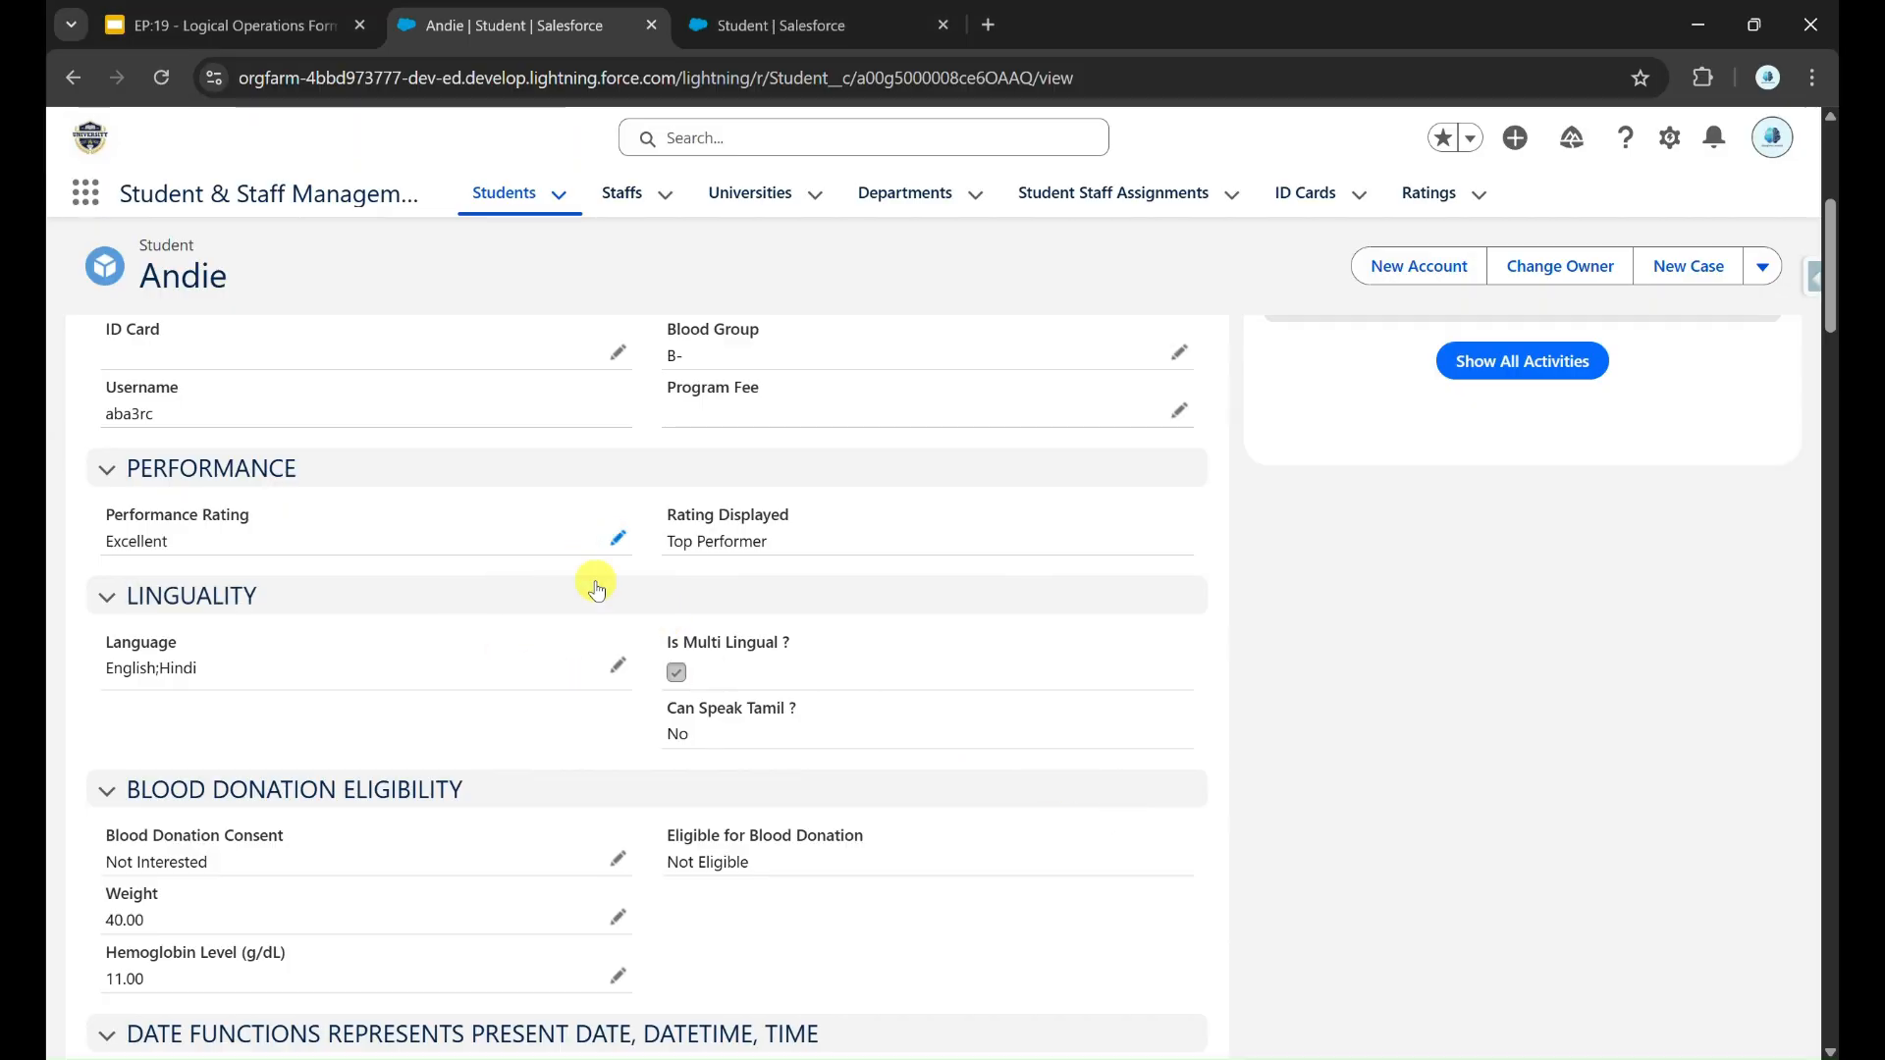
left_click(540, 557)
left_click(435, 697)
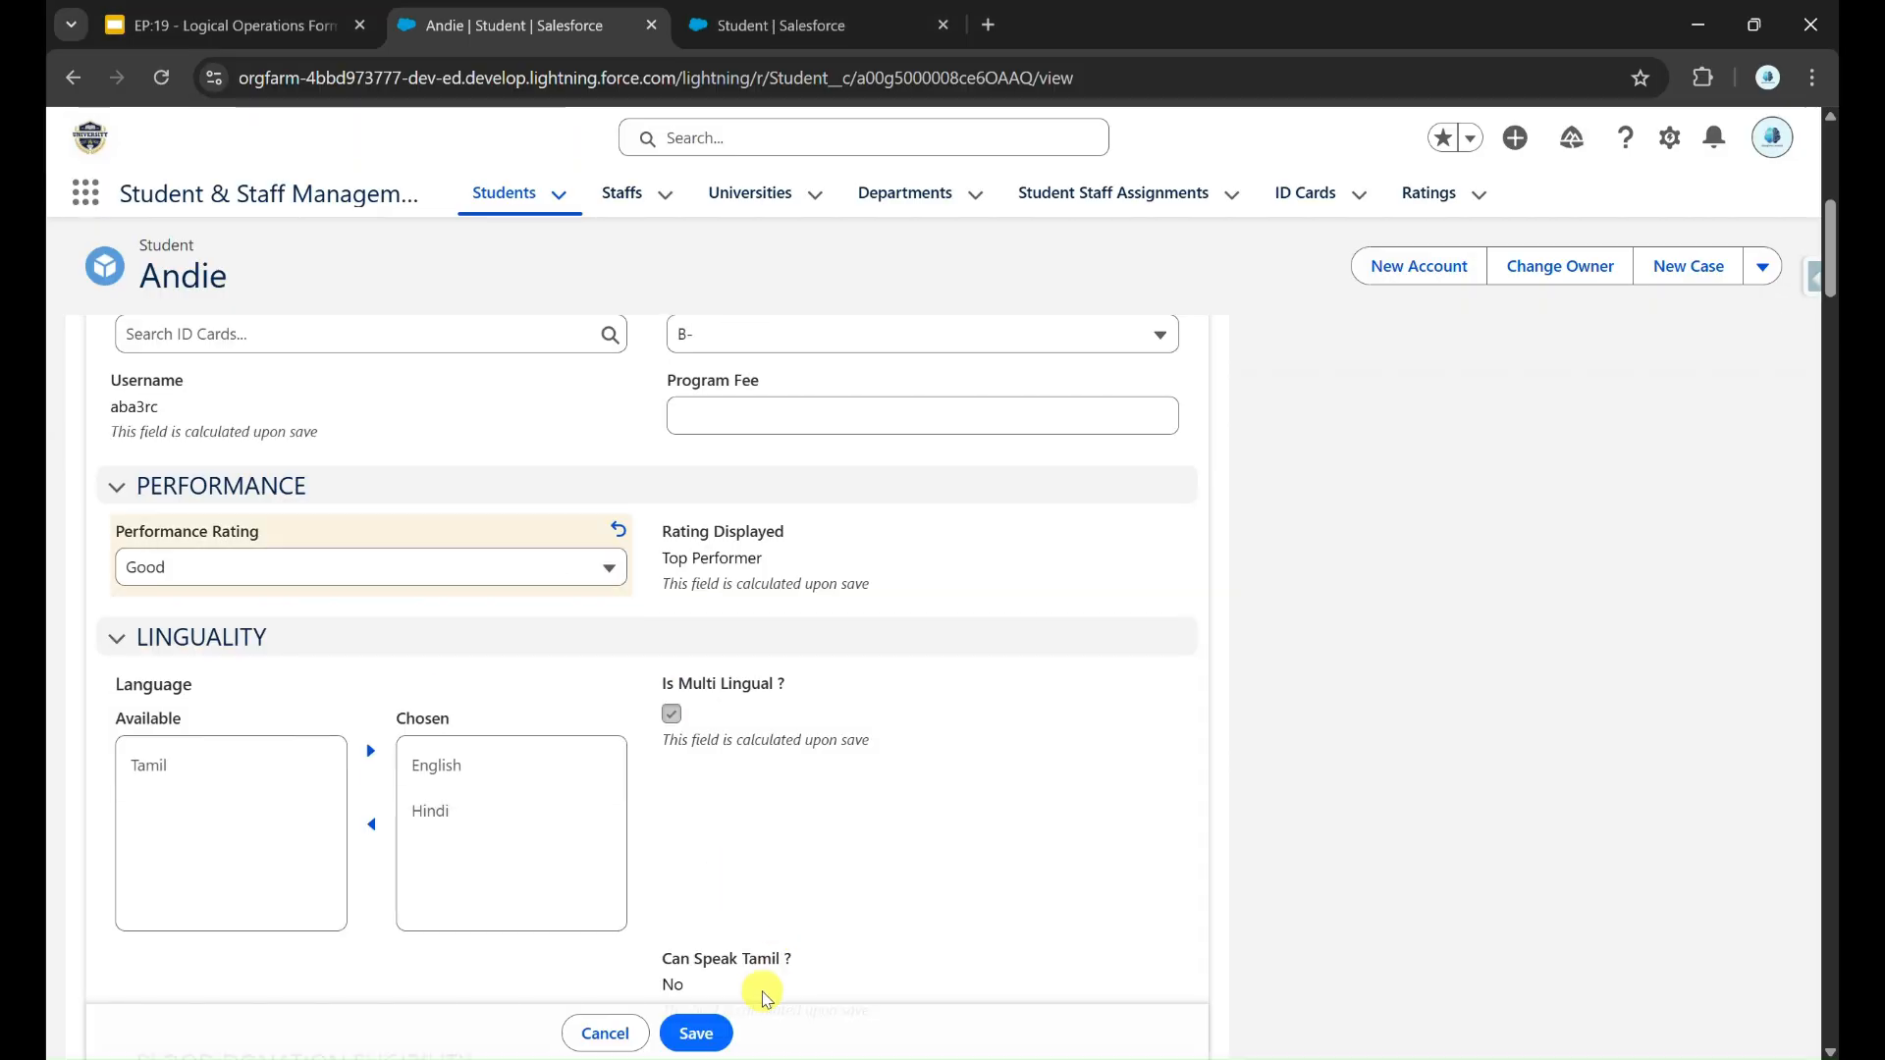
left_click(702, 1031)
scroll(783, 424, "up", 2)
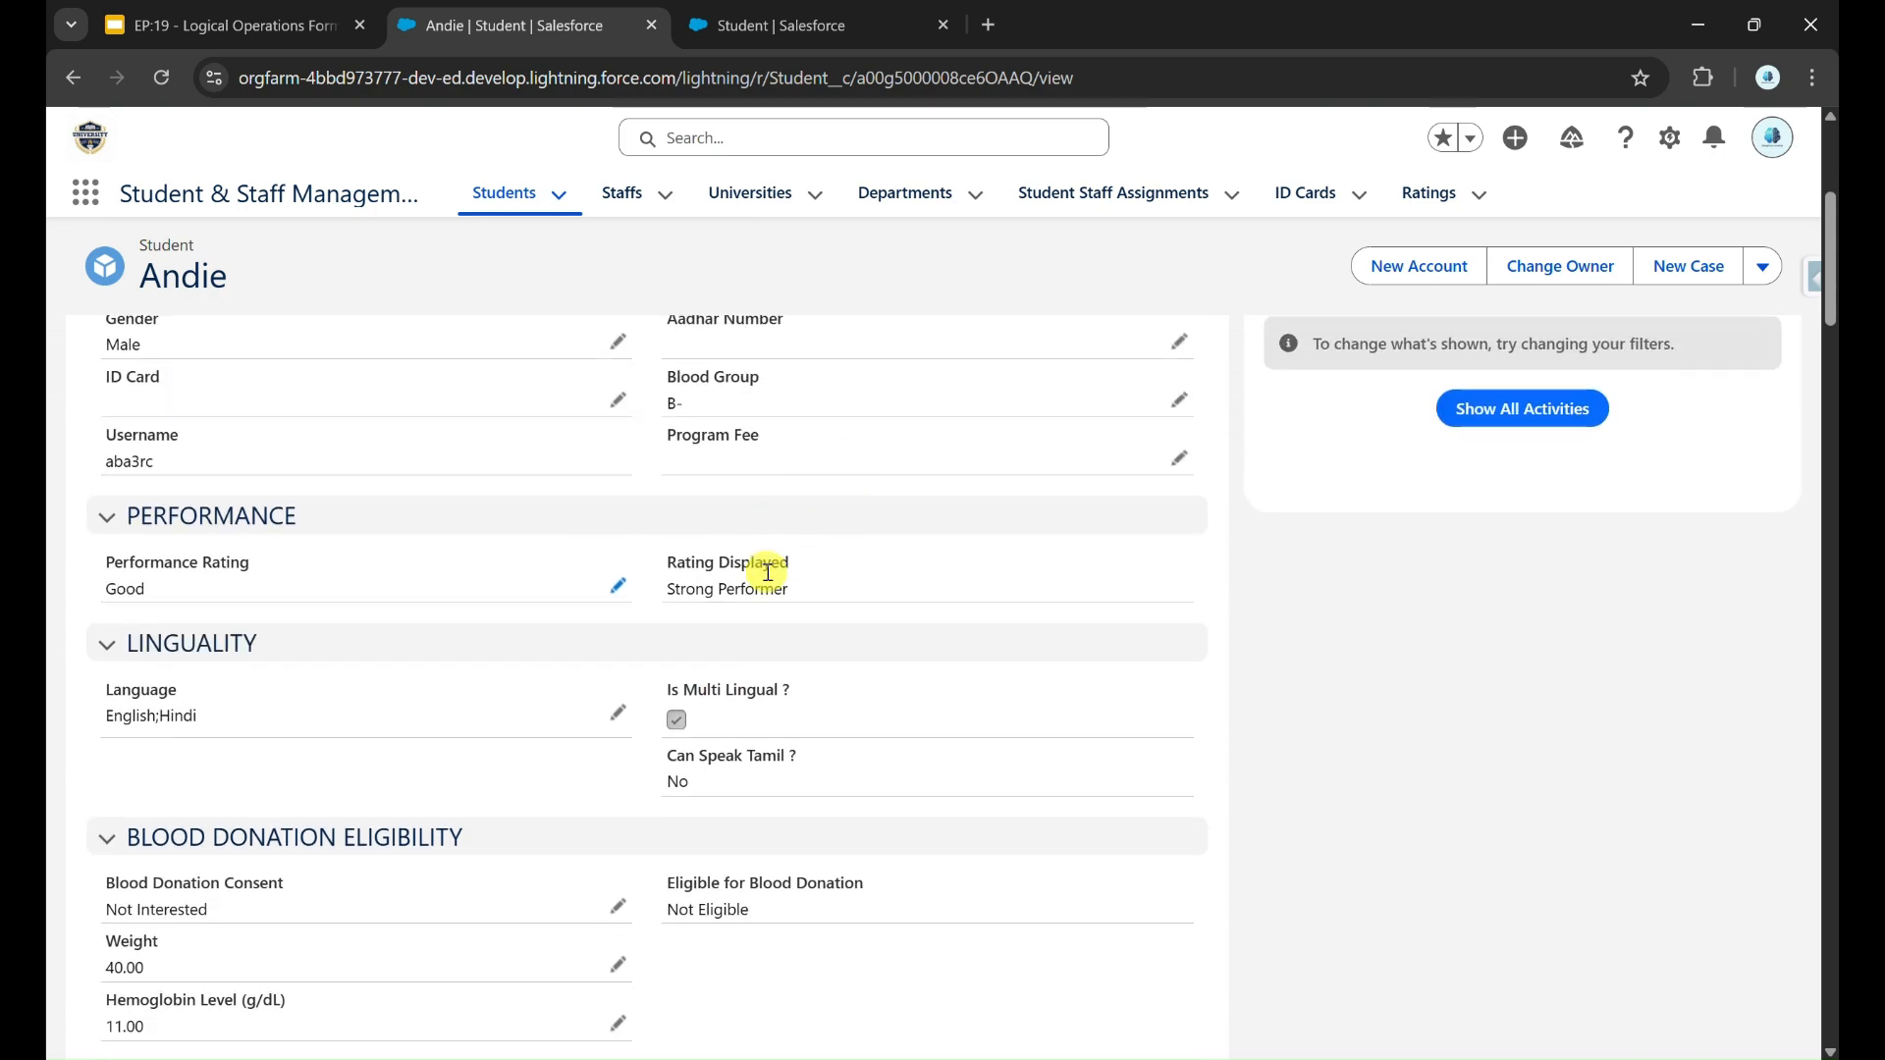
Step: Highlight the Record ID and Case Safe Record ID values in the student record's CASESAFEID section
scroll(876, 724, "down", 4)
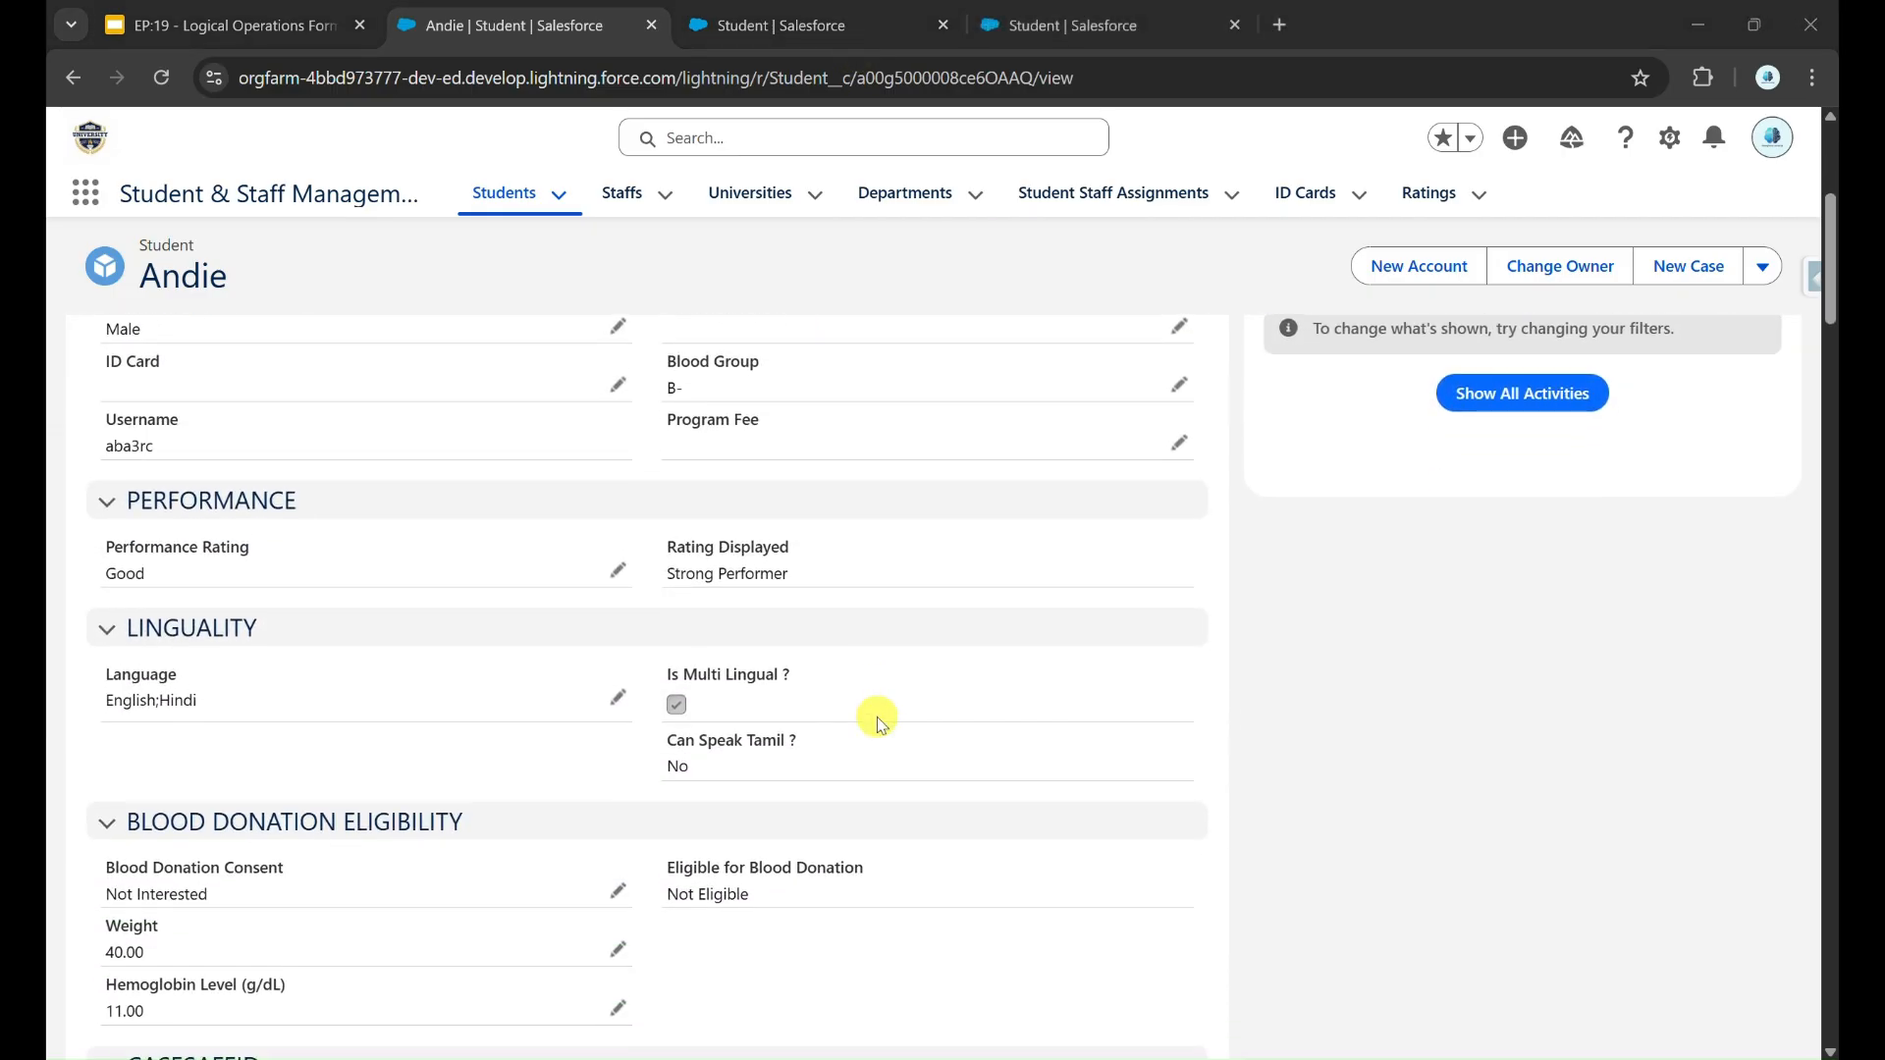
scroll(875, 717, "down", 3)
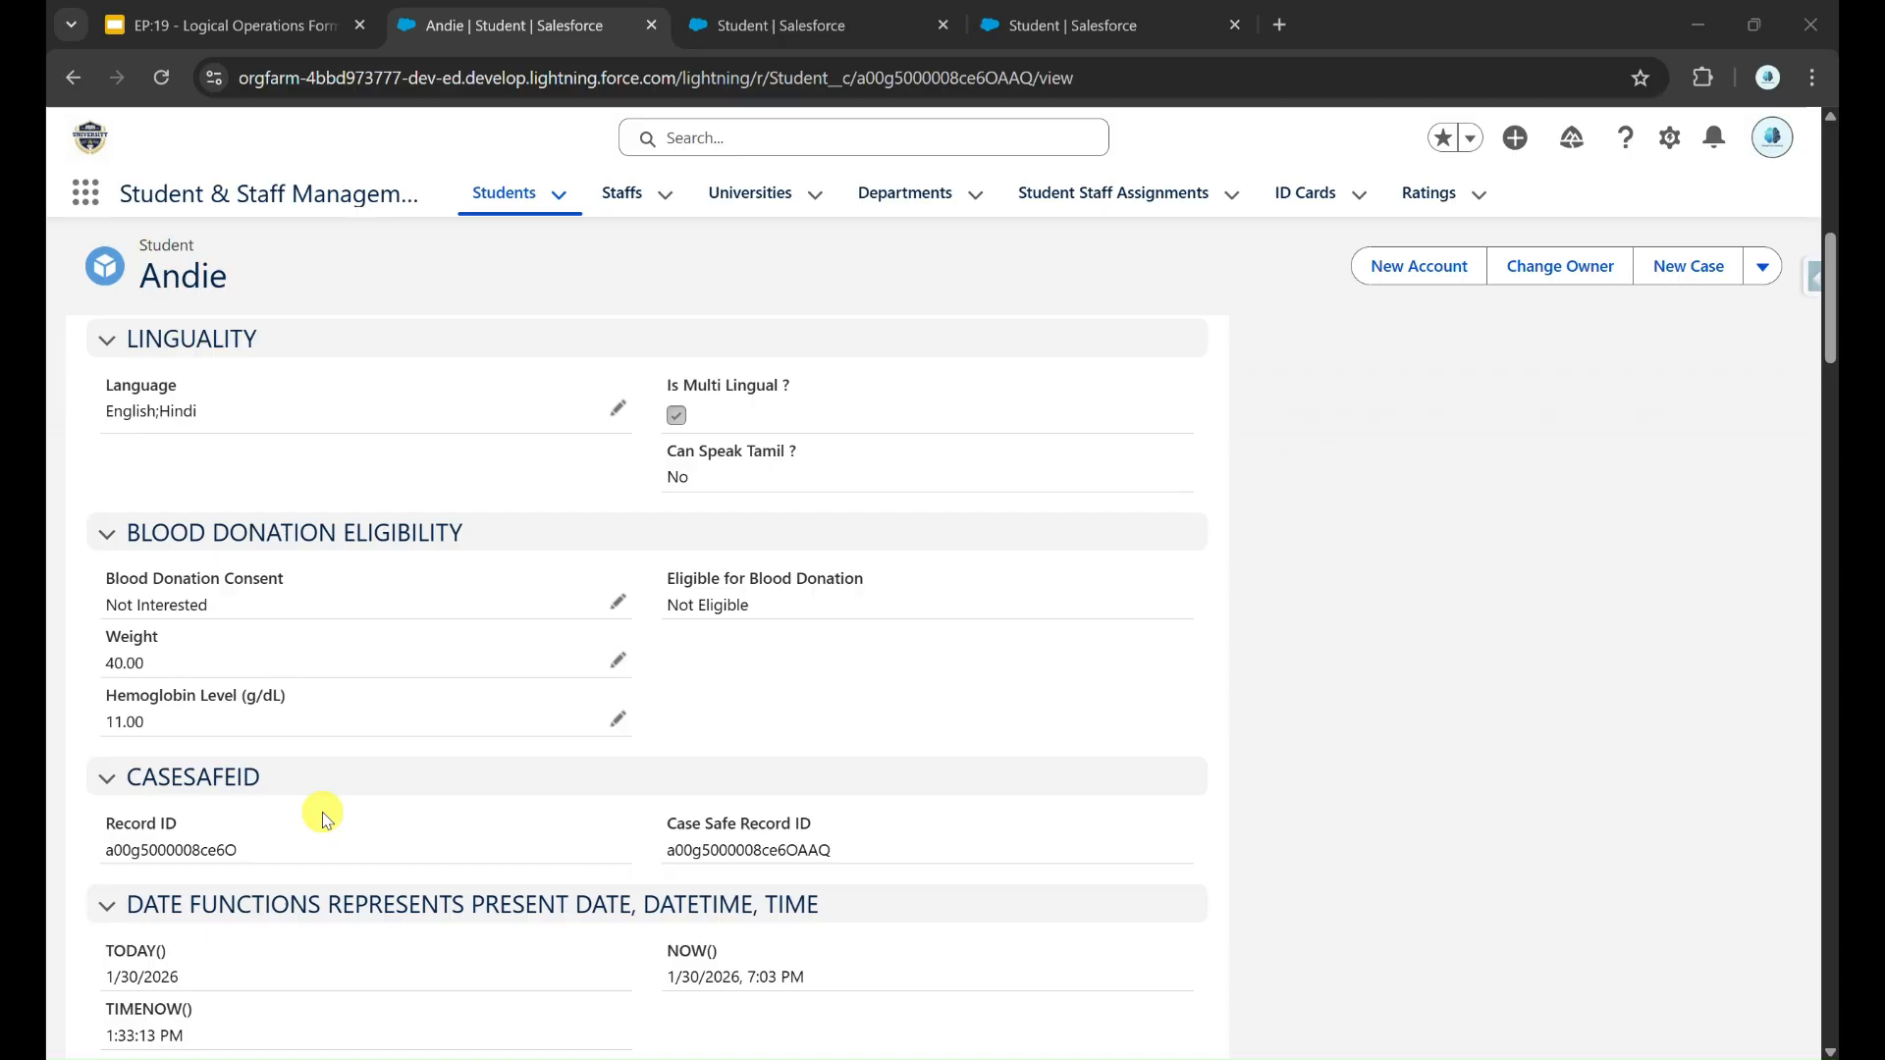
left_click_drag(242, 850, 99, 852)
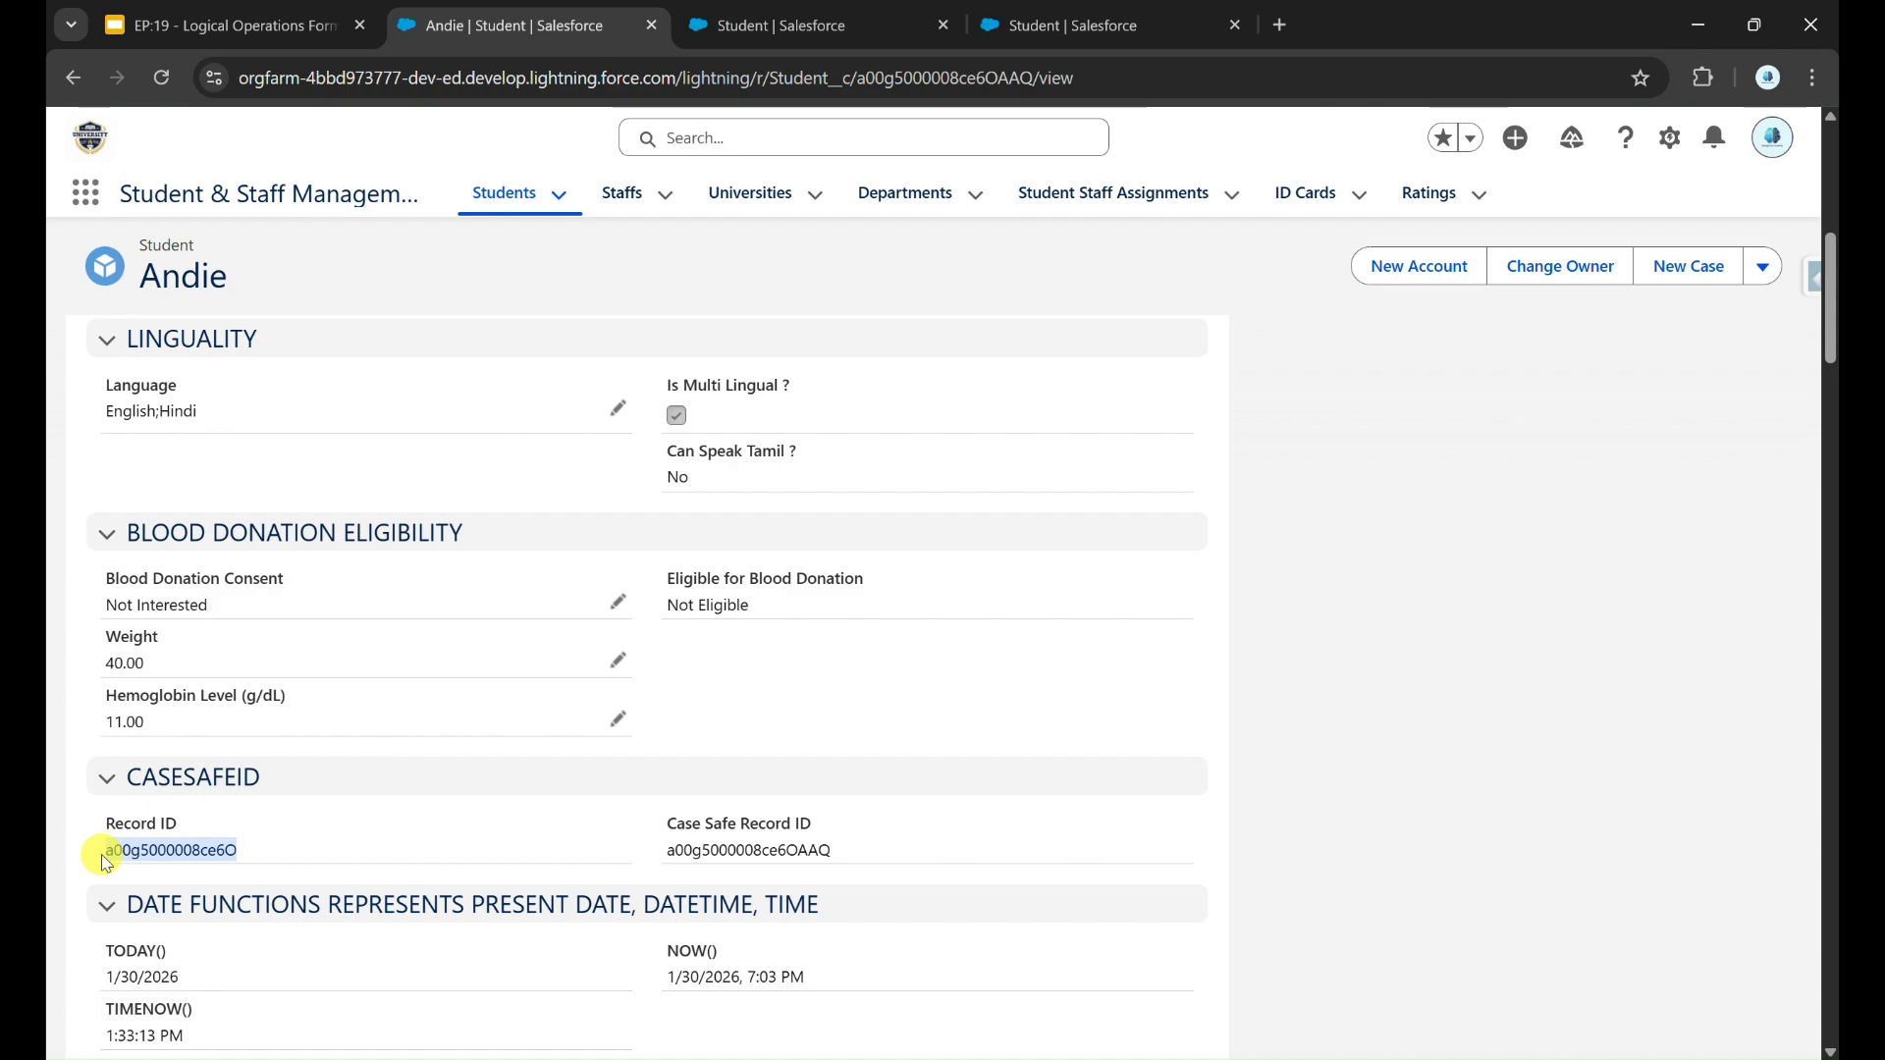
left_click_drag(648, 860, 850, 857)
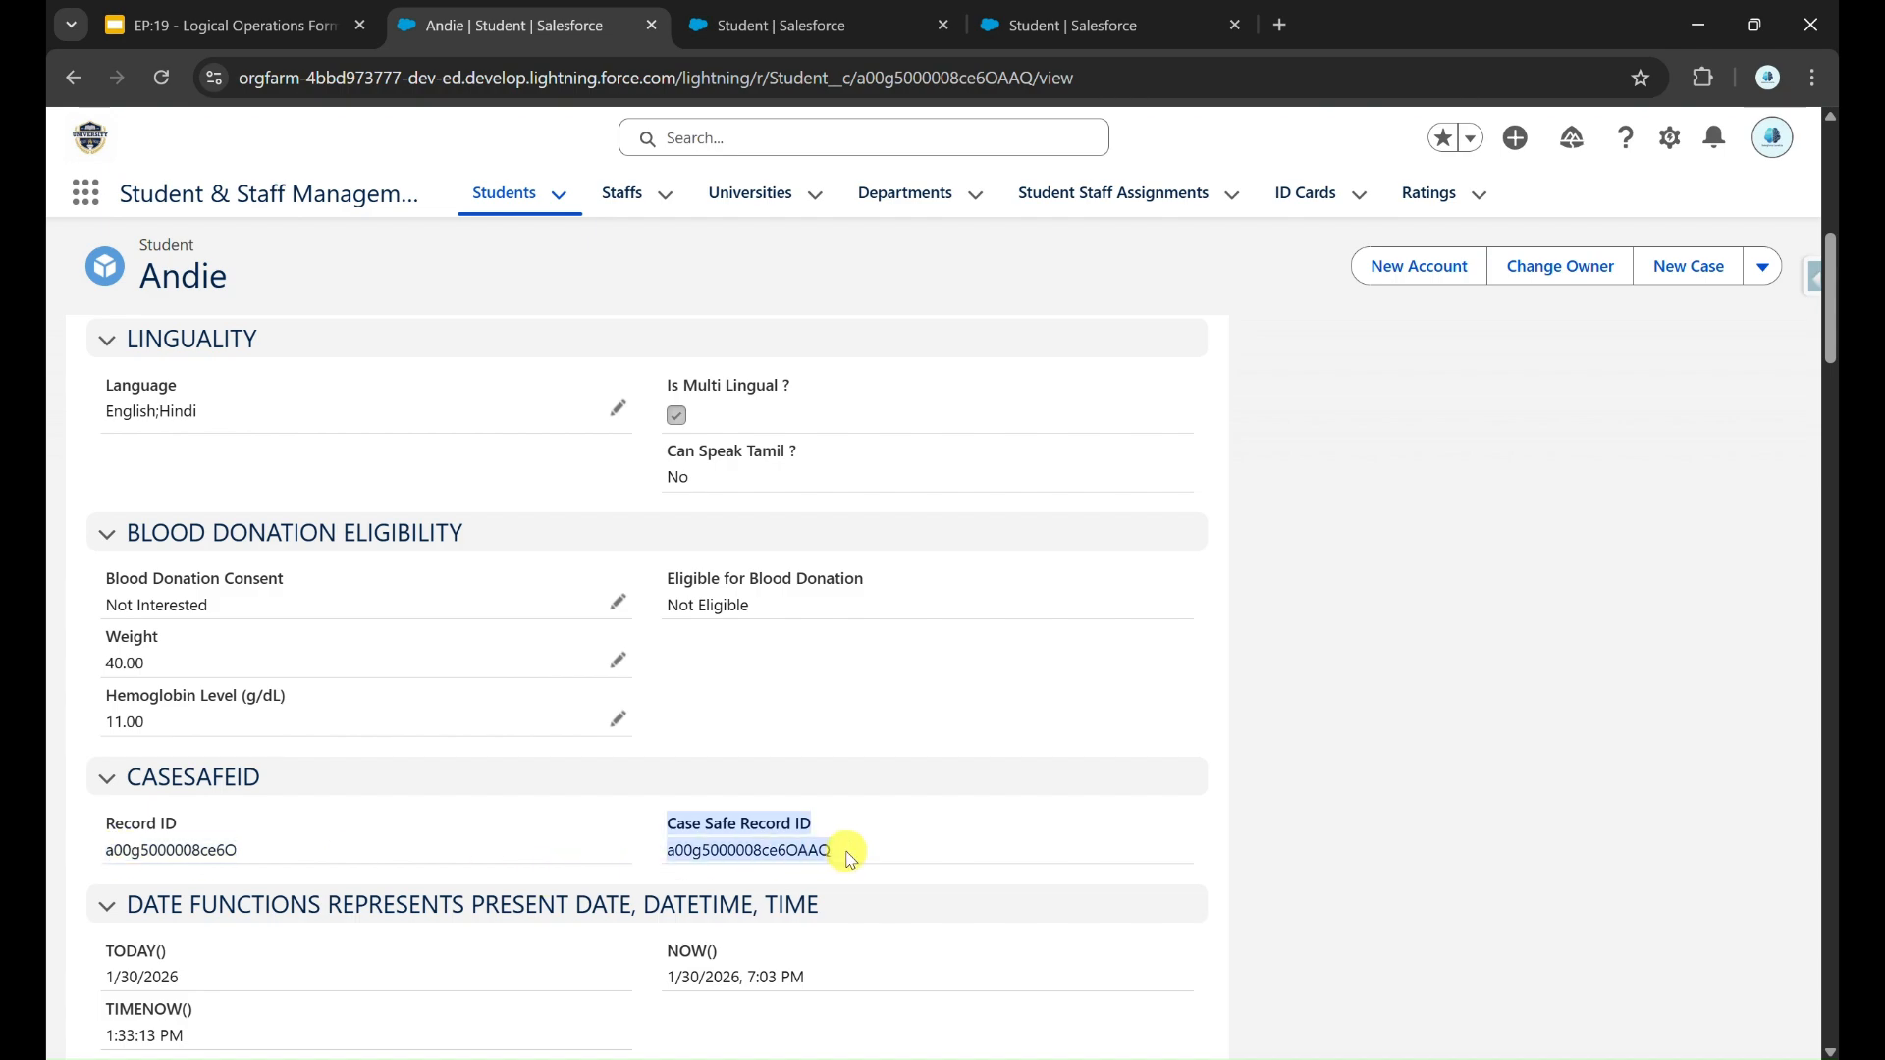
left_click(917, 830)
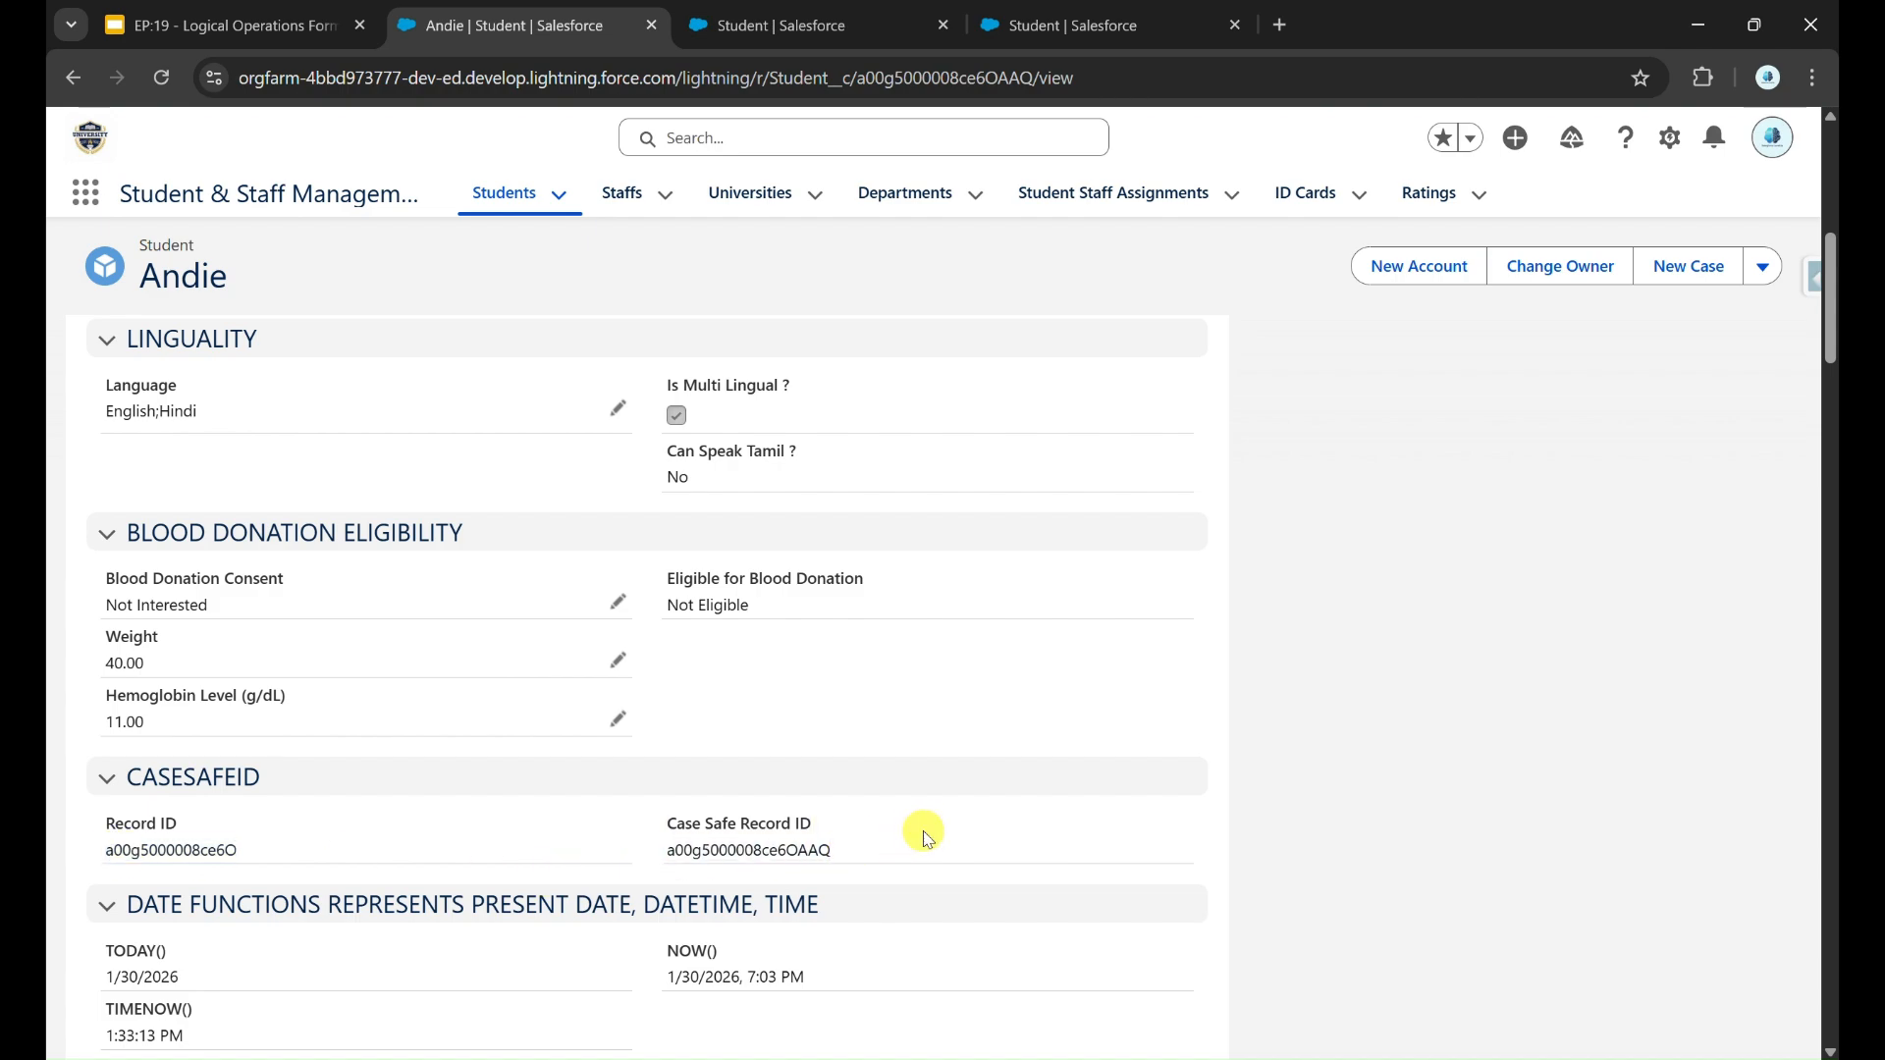
Step: Inspect the formulas of the Record ID and Case Safe Record ID fields, highlighting Id and the CASESAFEID function
left_click(717, 9)
scroll(736, 691, "down", 4)
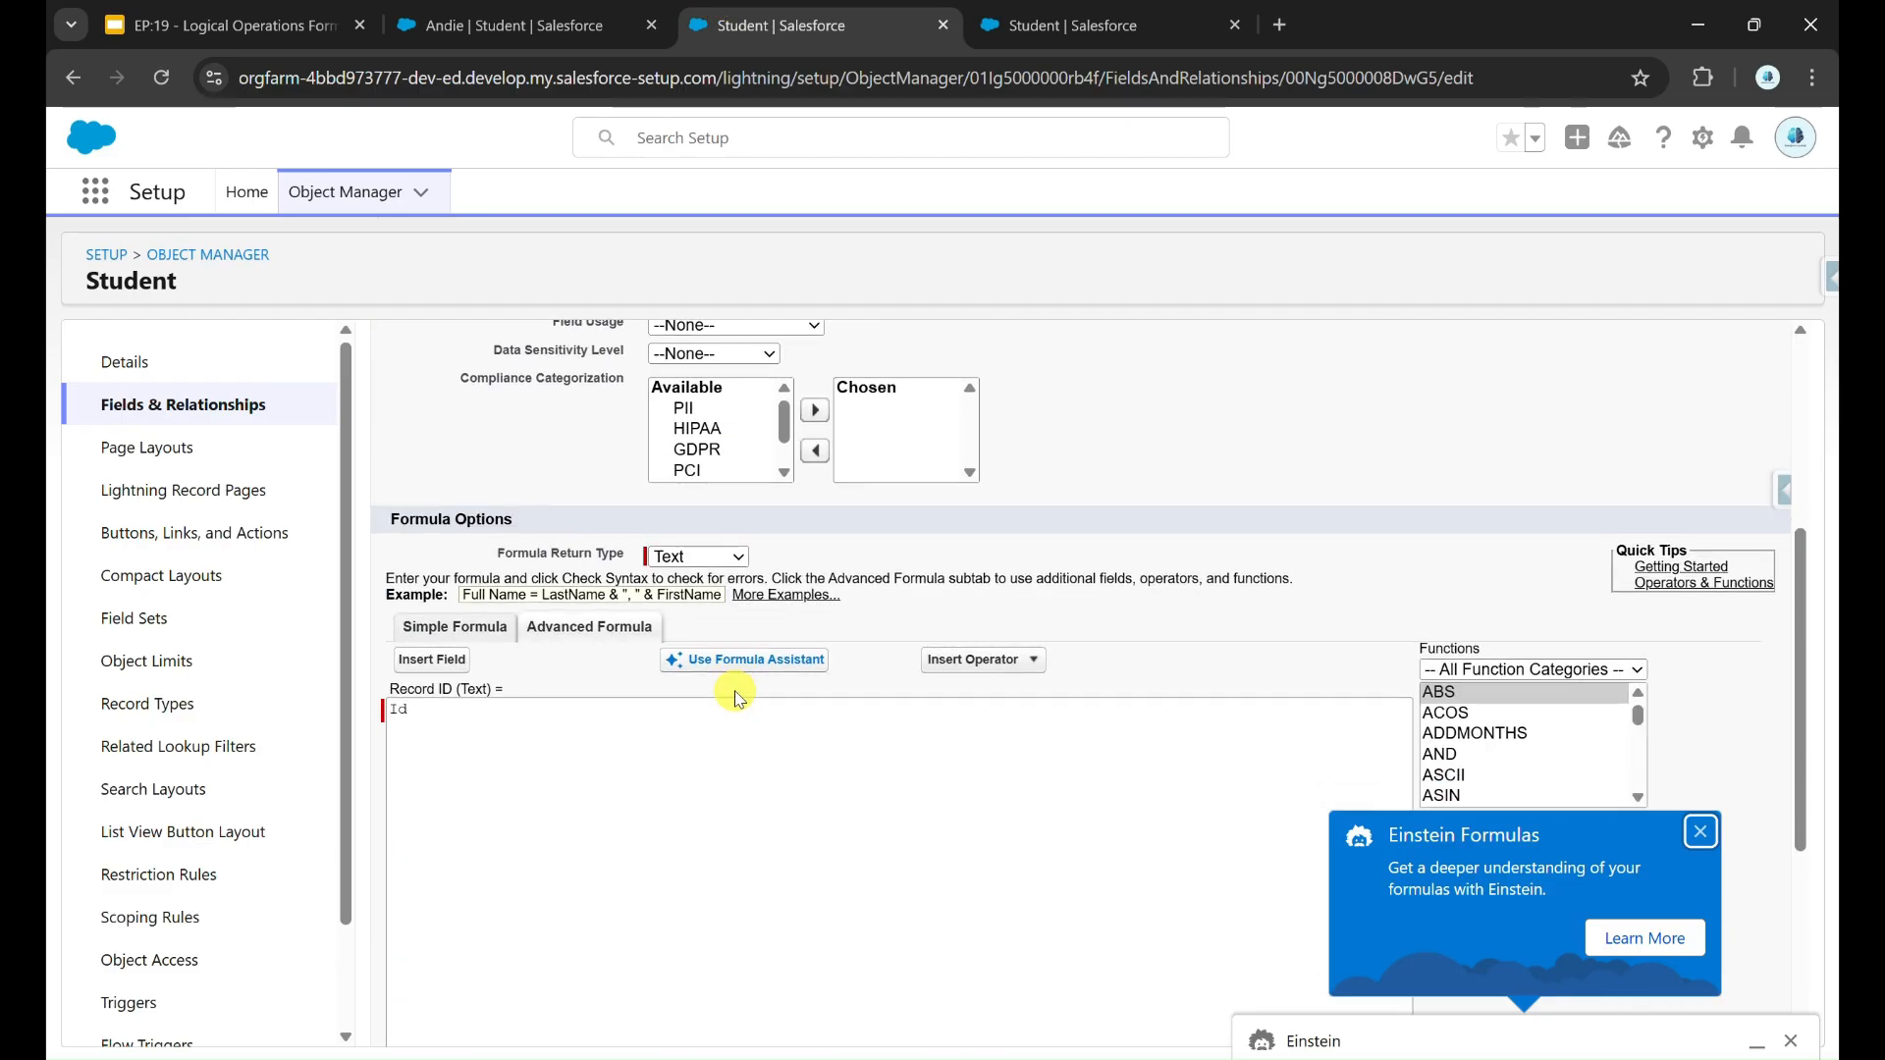
left_click(508, 734)
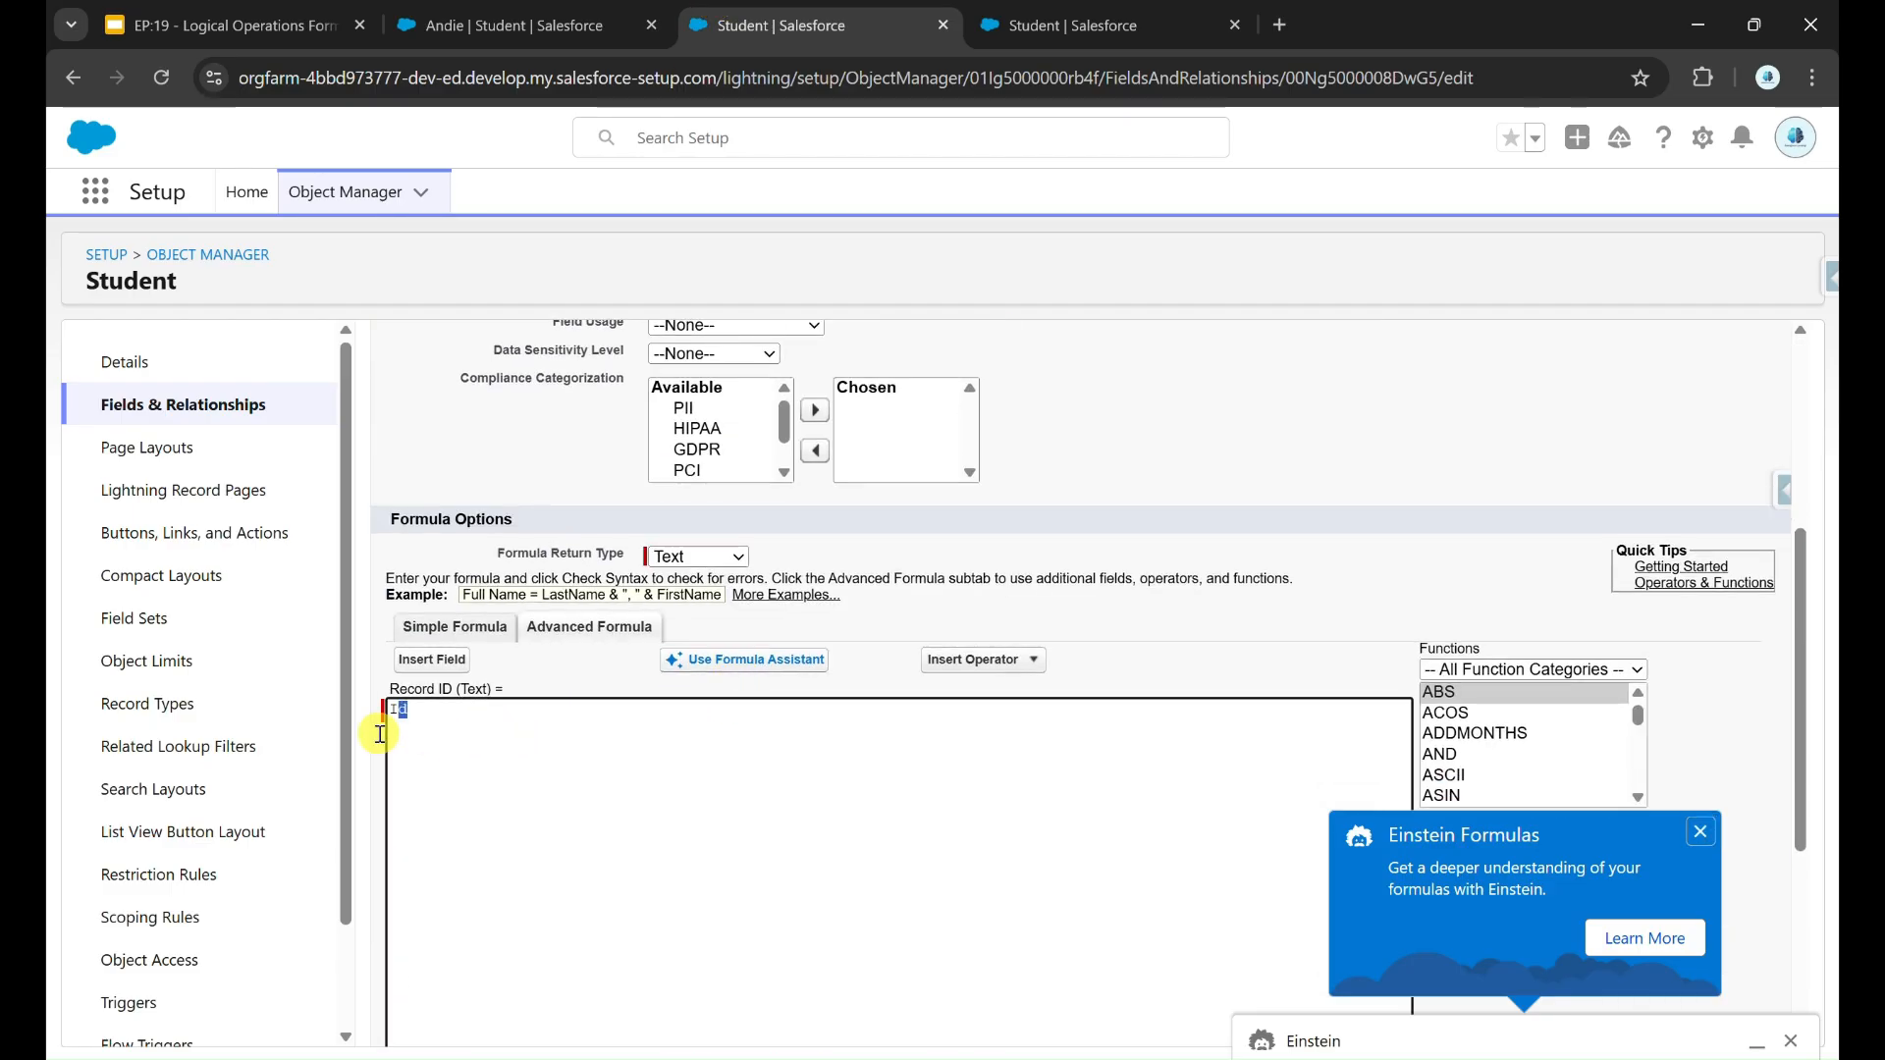
left_click_drag(383, 709, 424, 711)
scroll(977, 545, "up", 2)
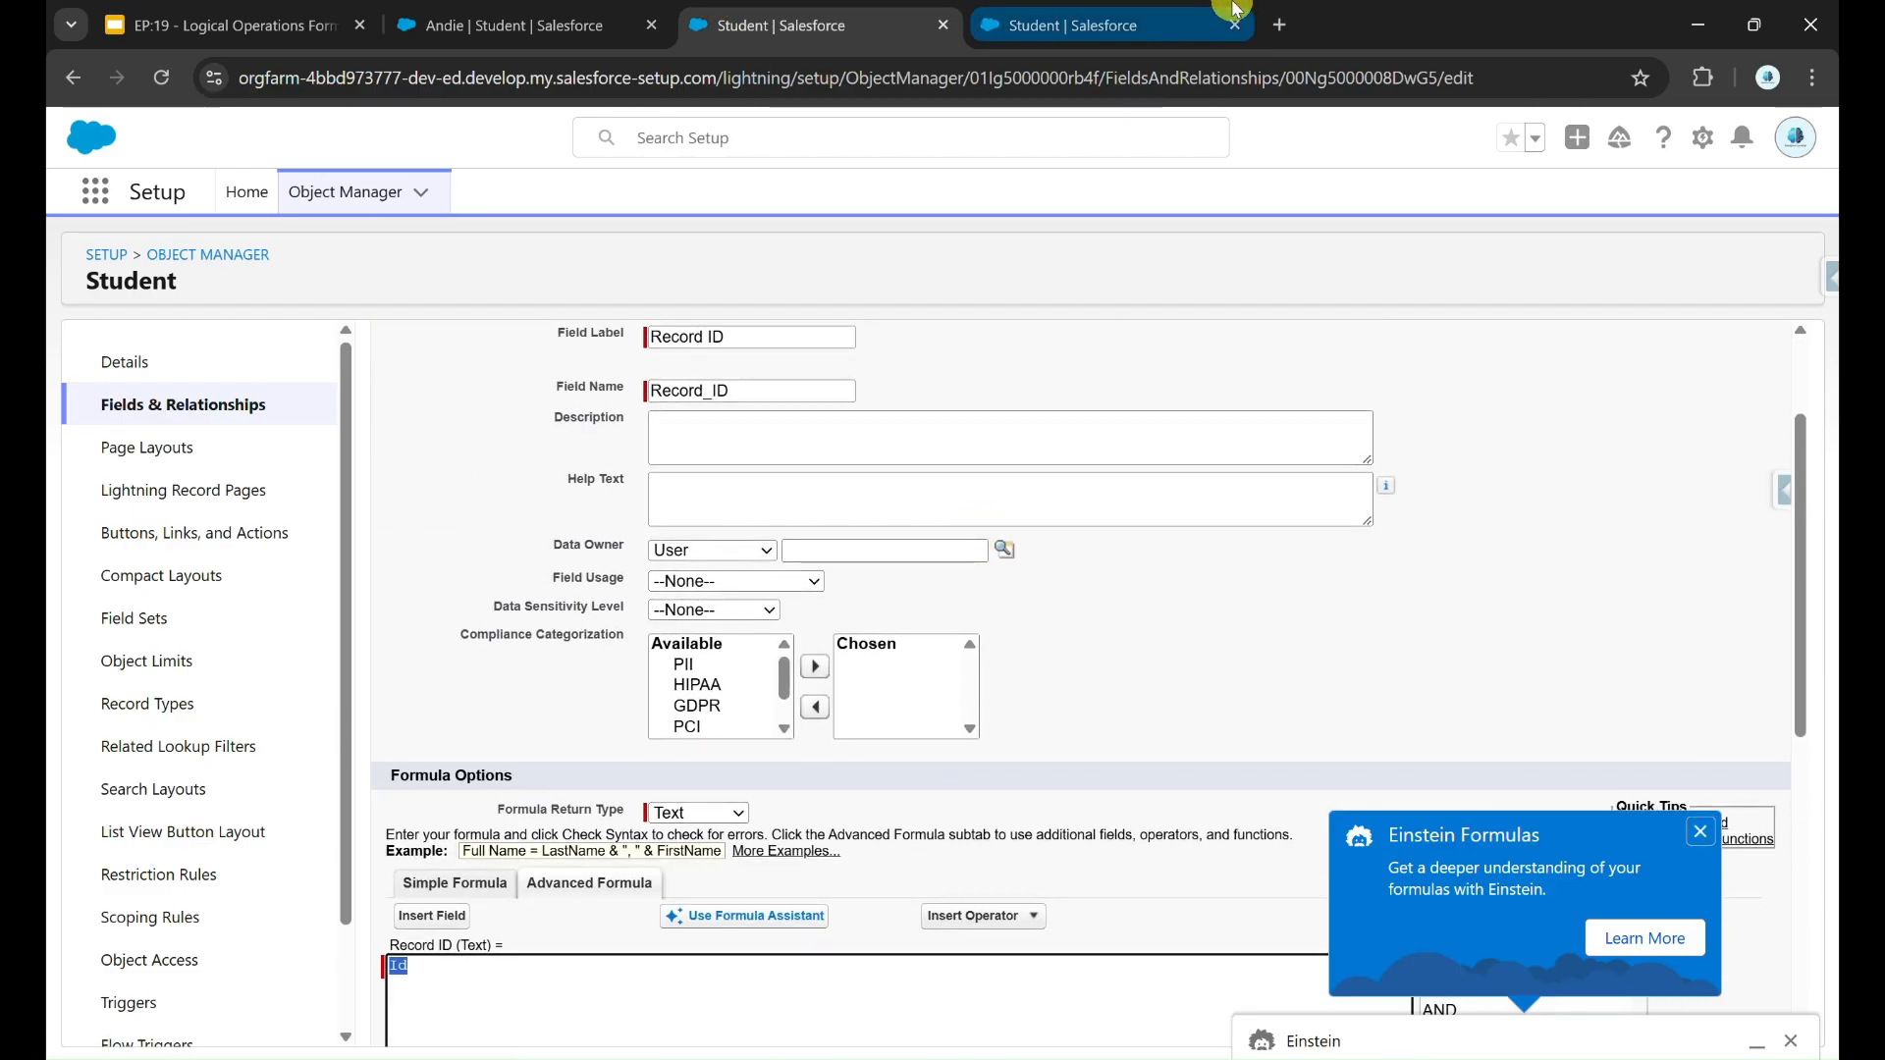
left_click(1197, 19)
scroll(935, 804, "down", 3)
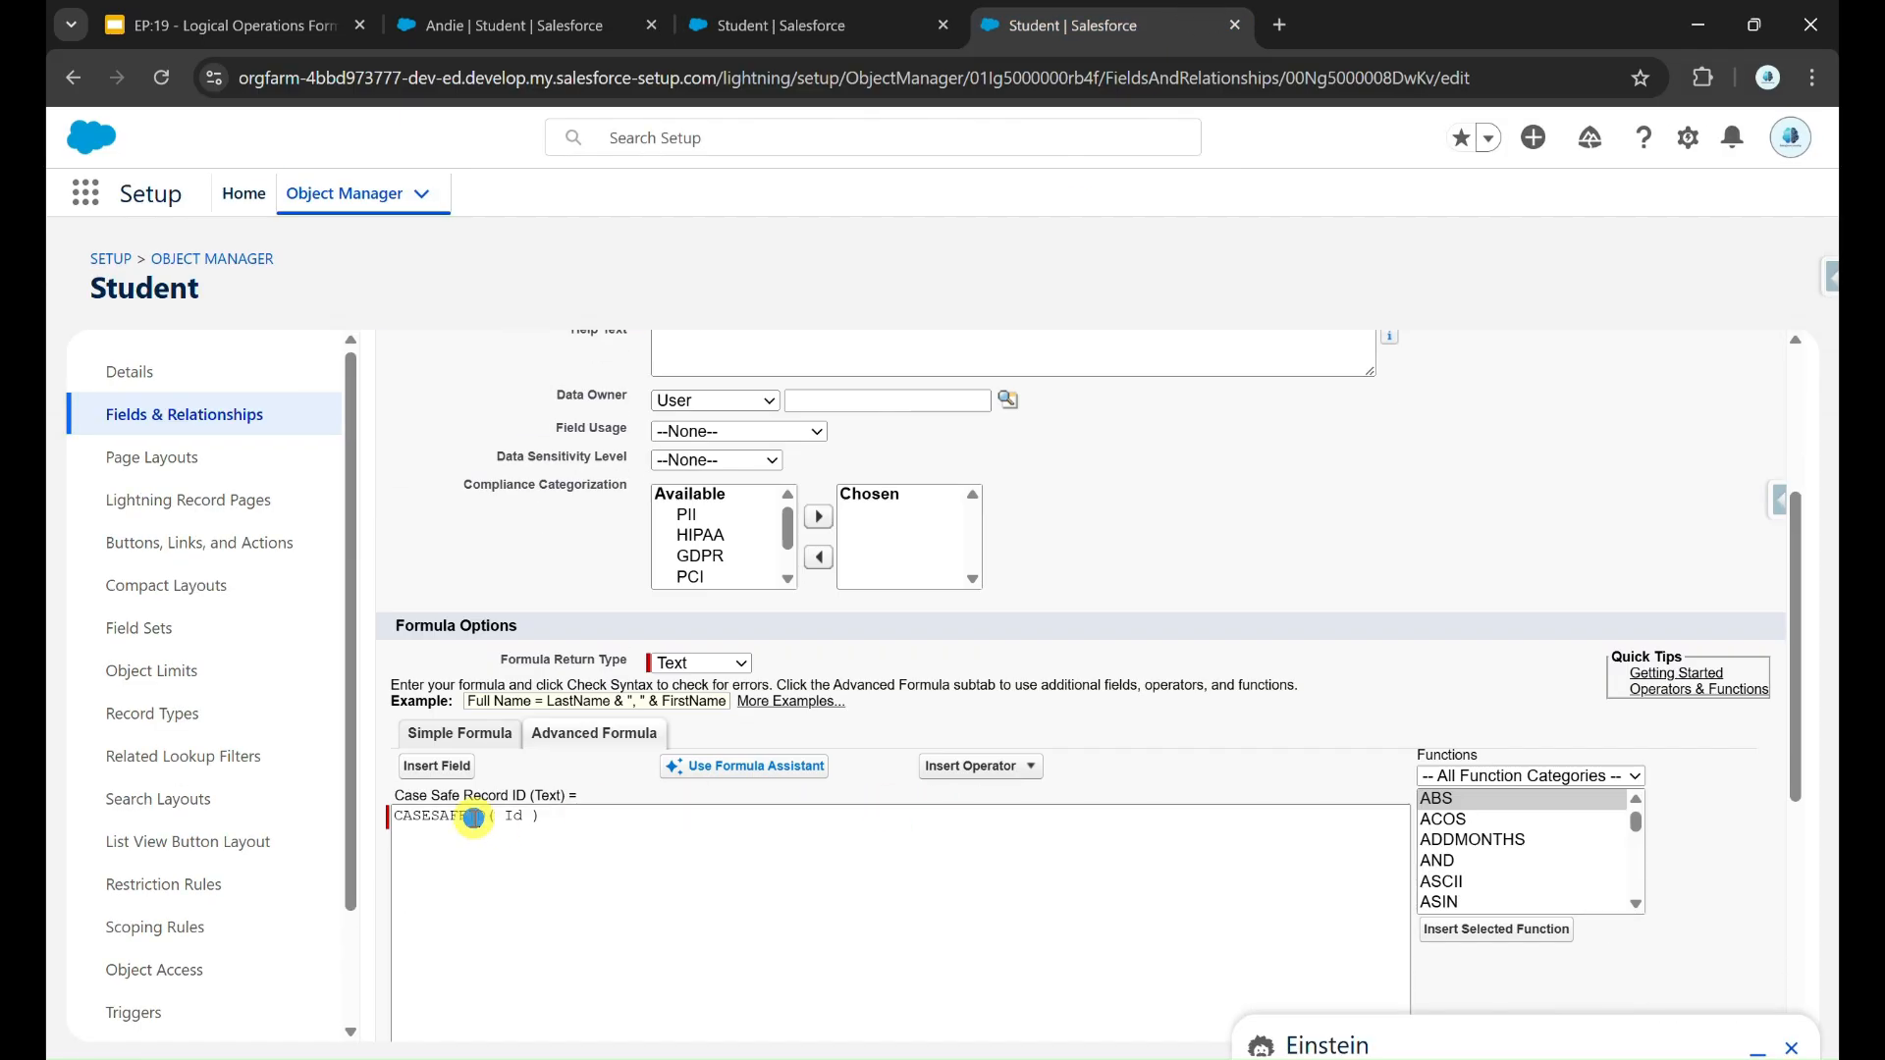
double_click(472, 816)
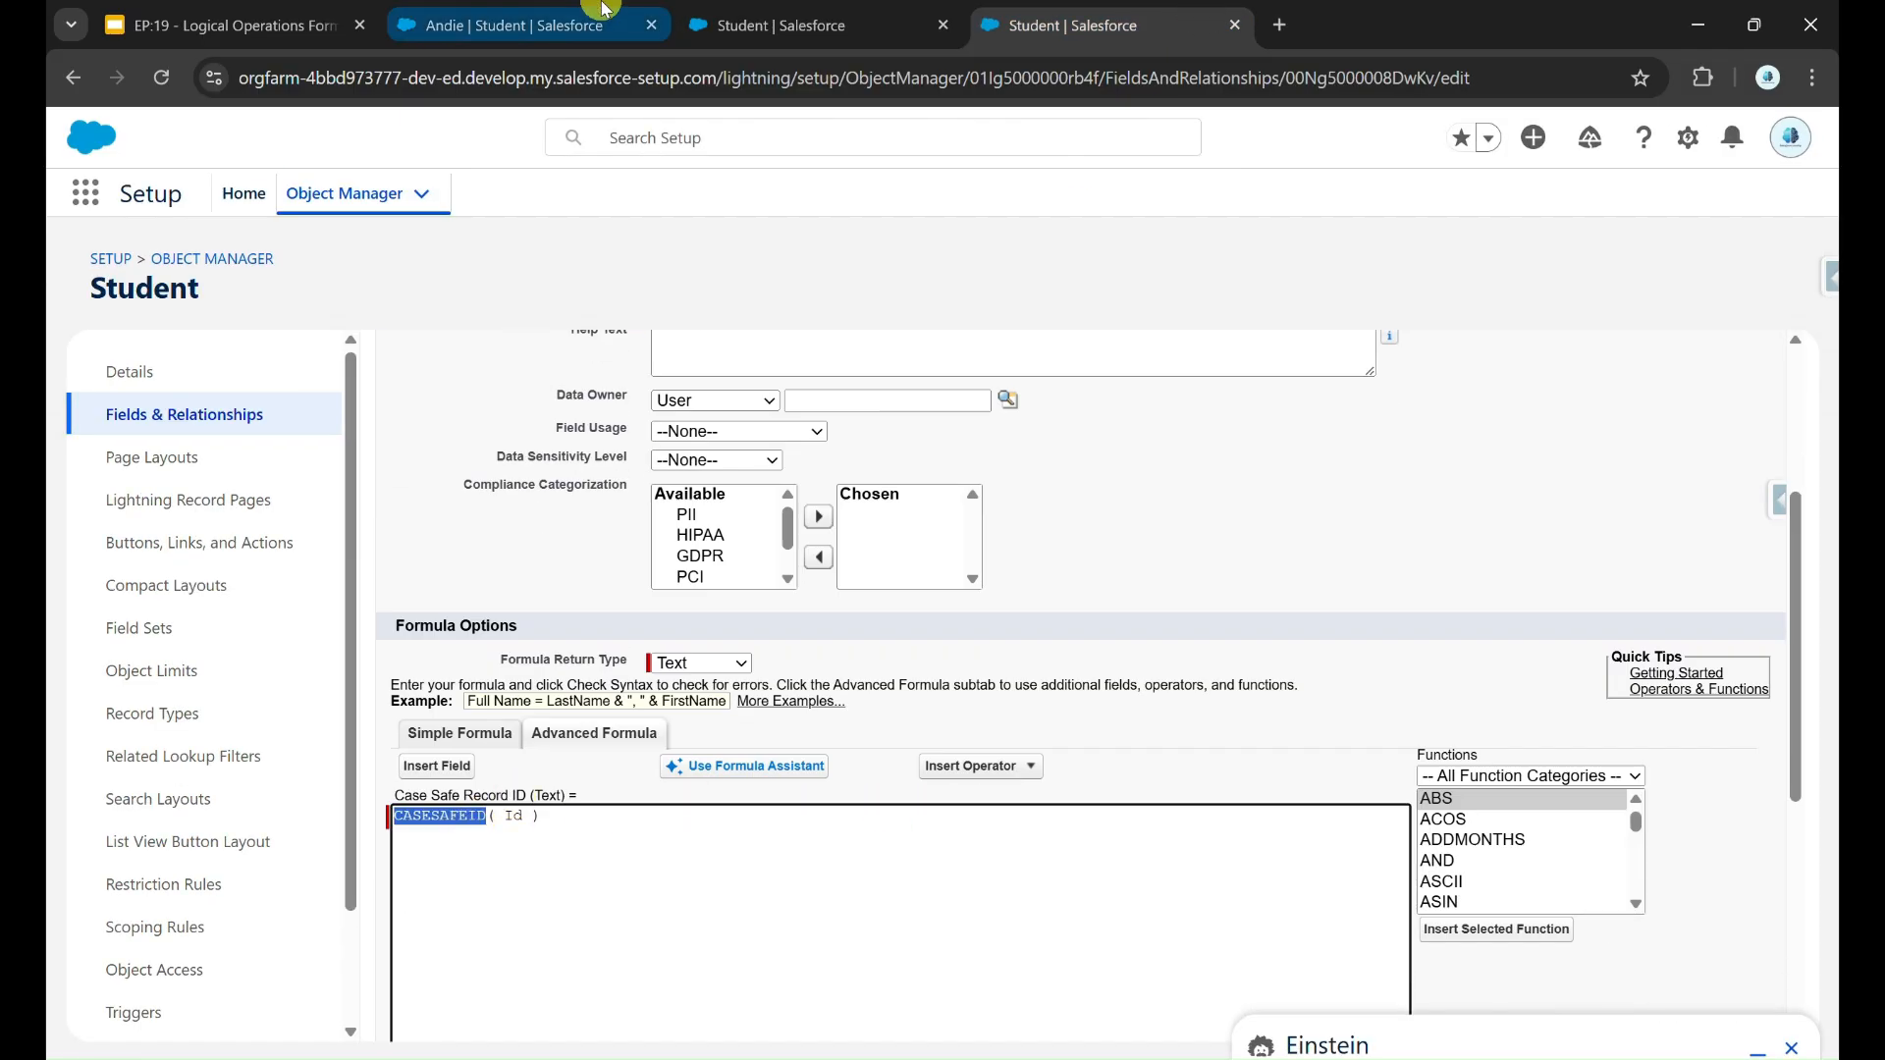
Step: Compare the Record ID and Case Safe Record ID values up close on the student record, and restore the normal page size
left_click(560, 21)
scroll(547, 883, "down", 2)
scroll(177, 821, "down", 3)
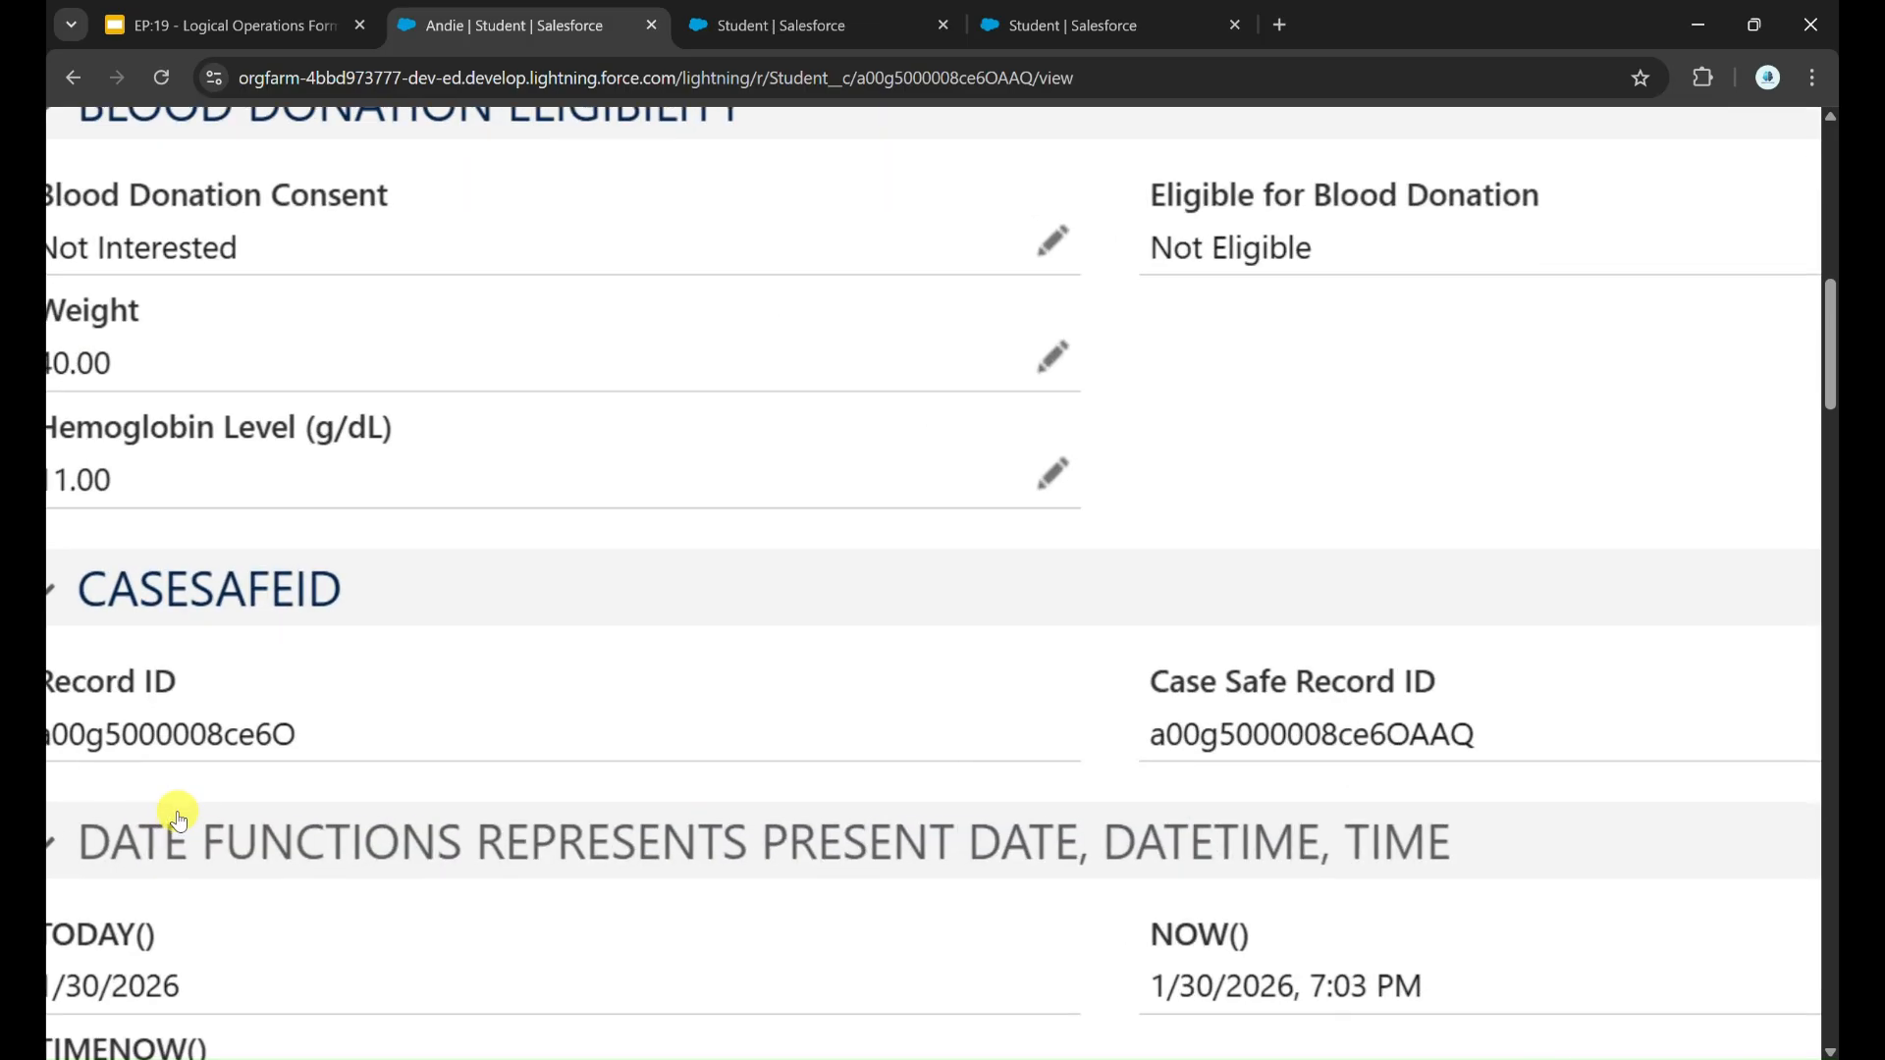
key("ctrl+plus")
key("ctrl+plus")
key("ctrl+plus")
key("ctrl+plus")
left_click_drag(127, 731, 420, 746)
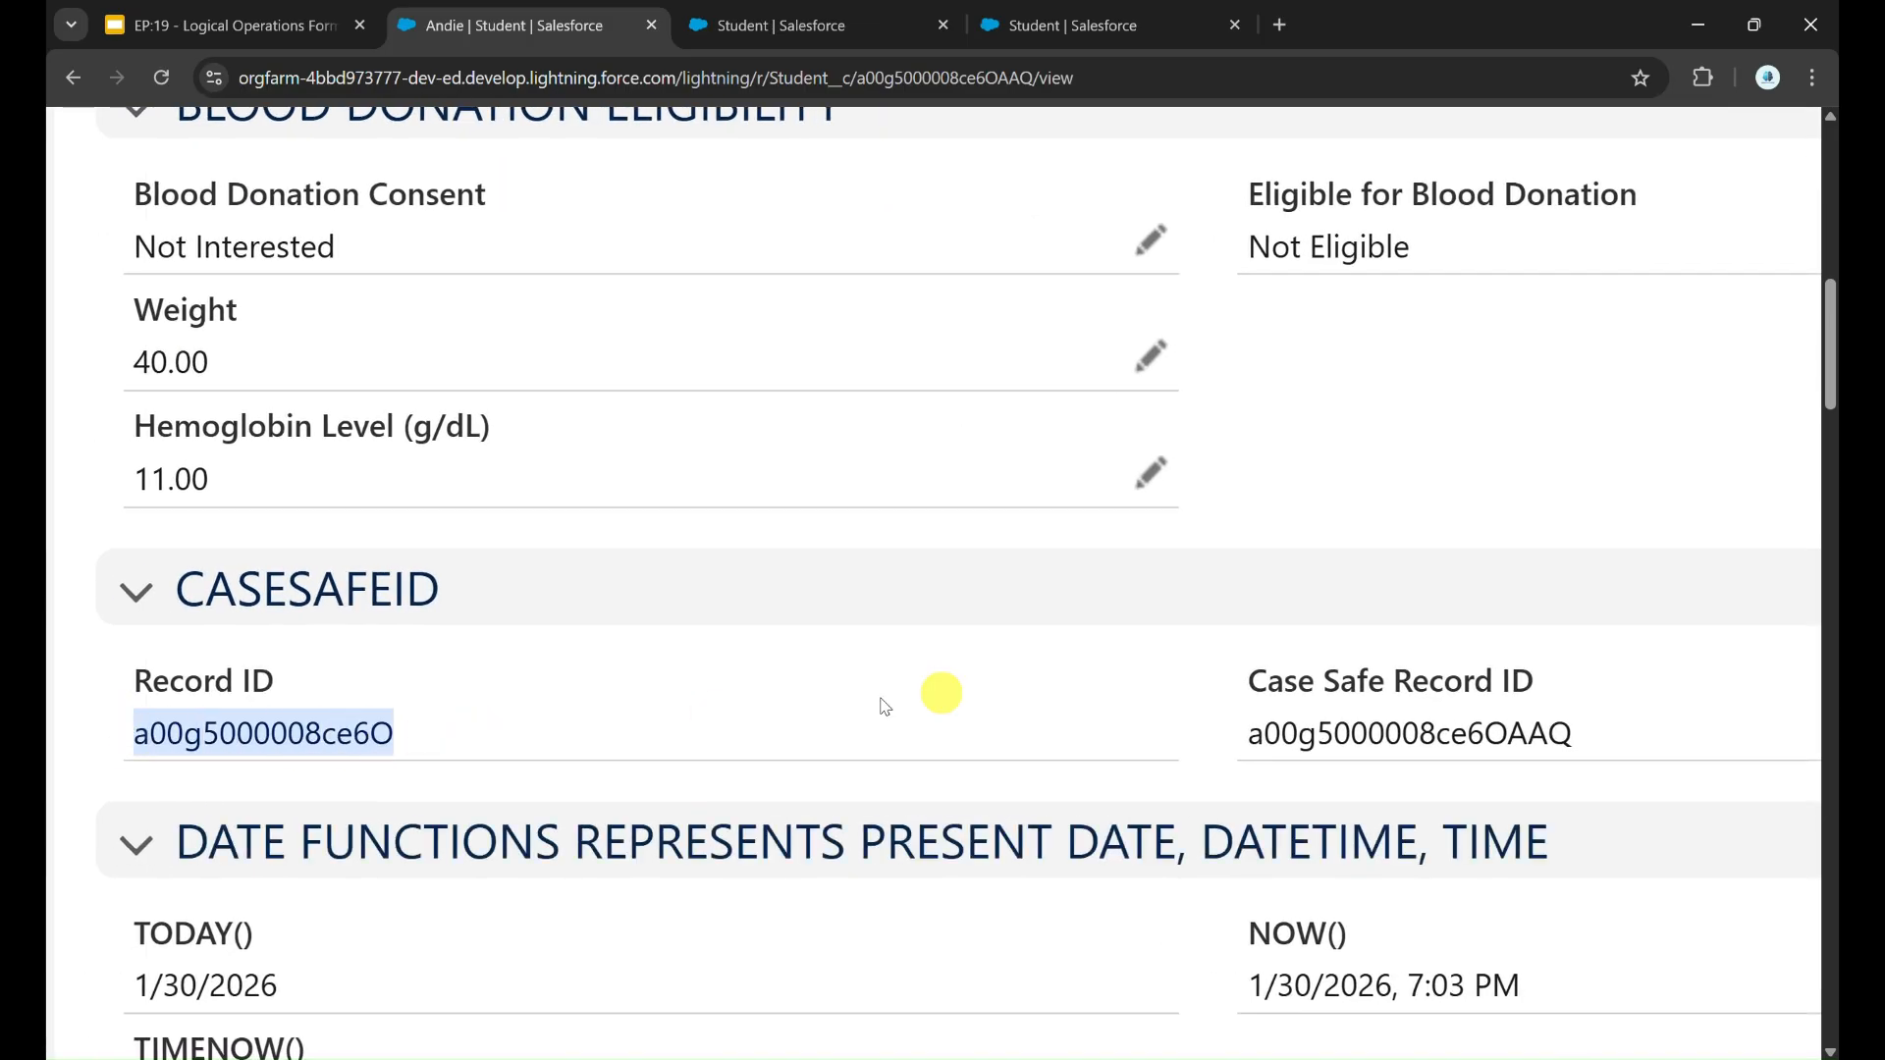
left_click_drag(1249, 731, 1625, 736)
key("ctrl+minus")
key("ctrl+minus")
key("ctrl+minus")
key("ctrl+minus")
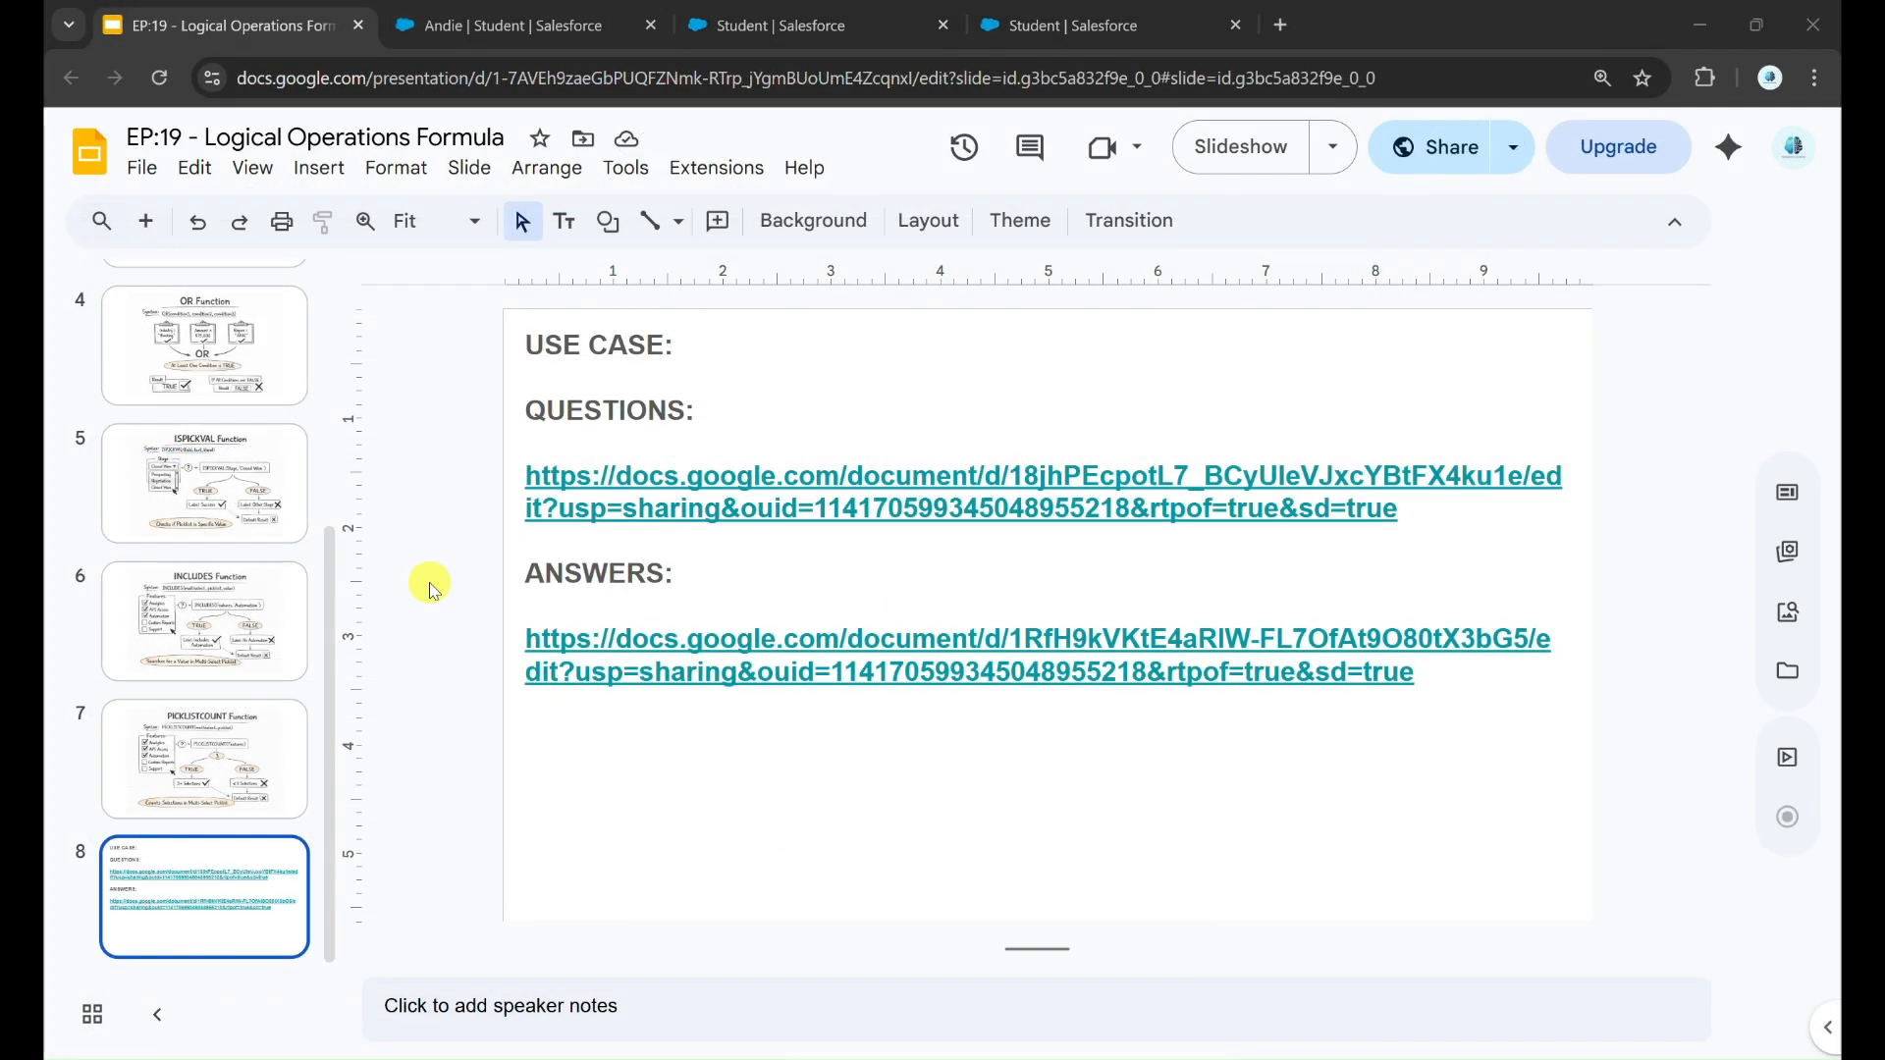
scroll(295, 408, "up", 3)
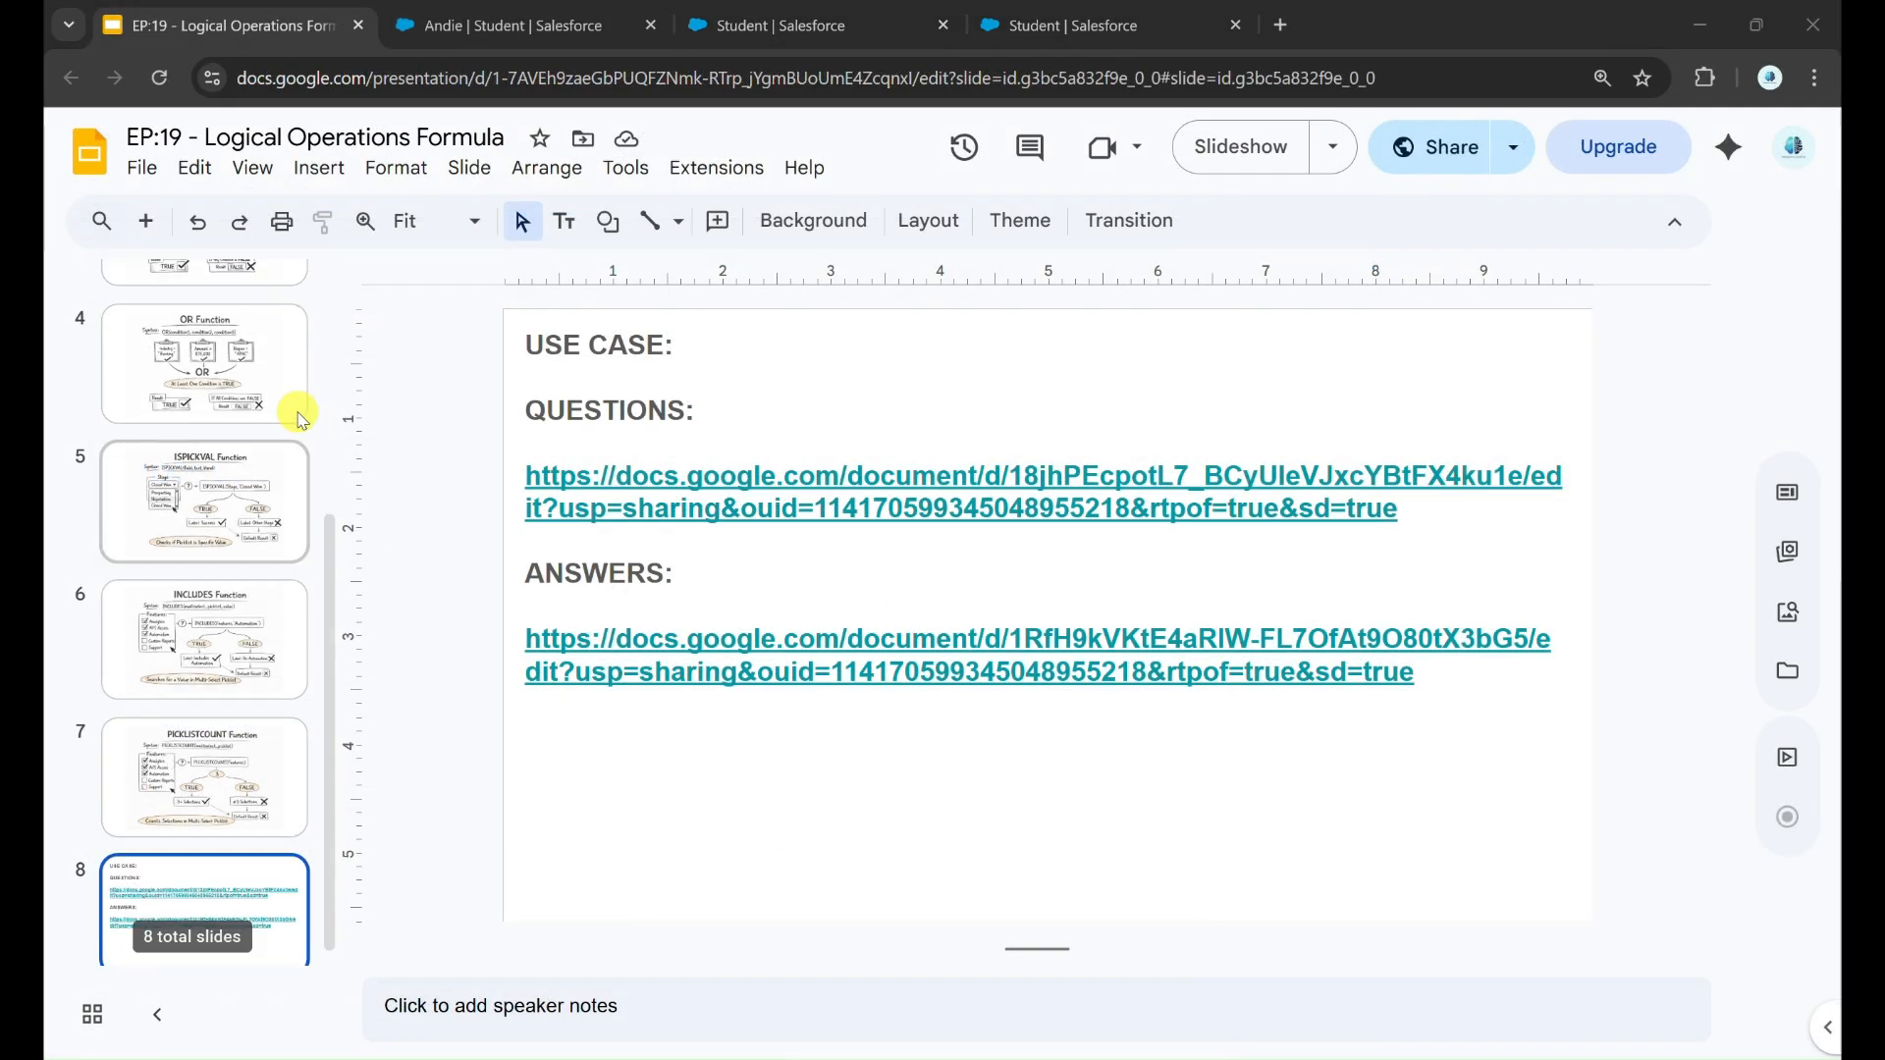